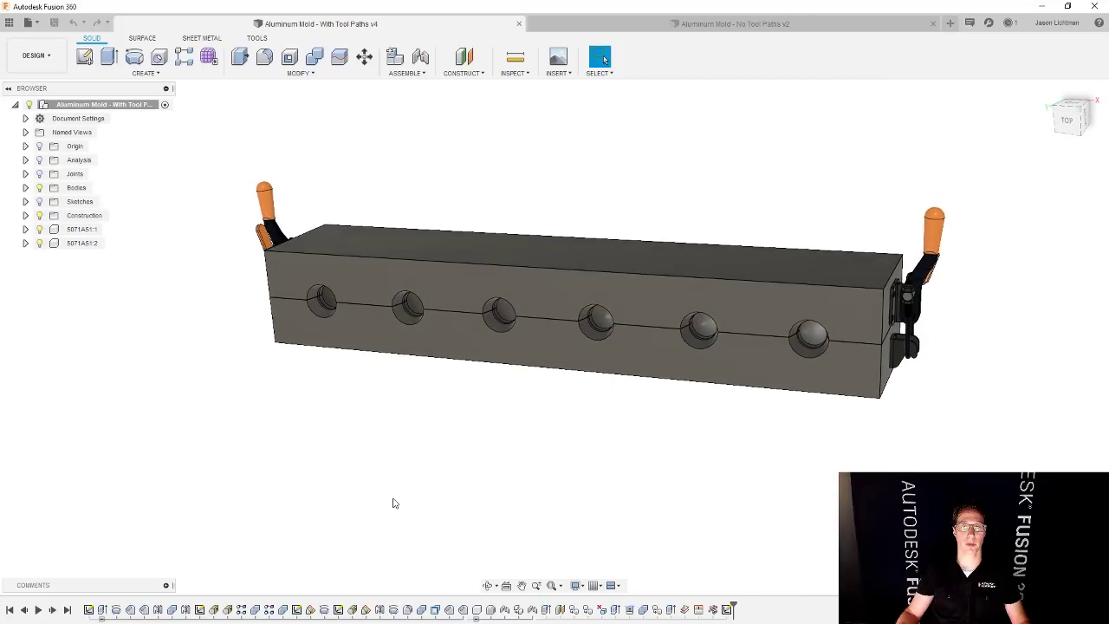
- Hide clamps 5071A51:1 and 5071A51:2 and the Side B (Female) body, leaving Side A visible
{"action": "left_click", "coordinate": [39, 228]}
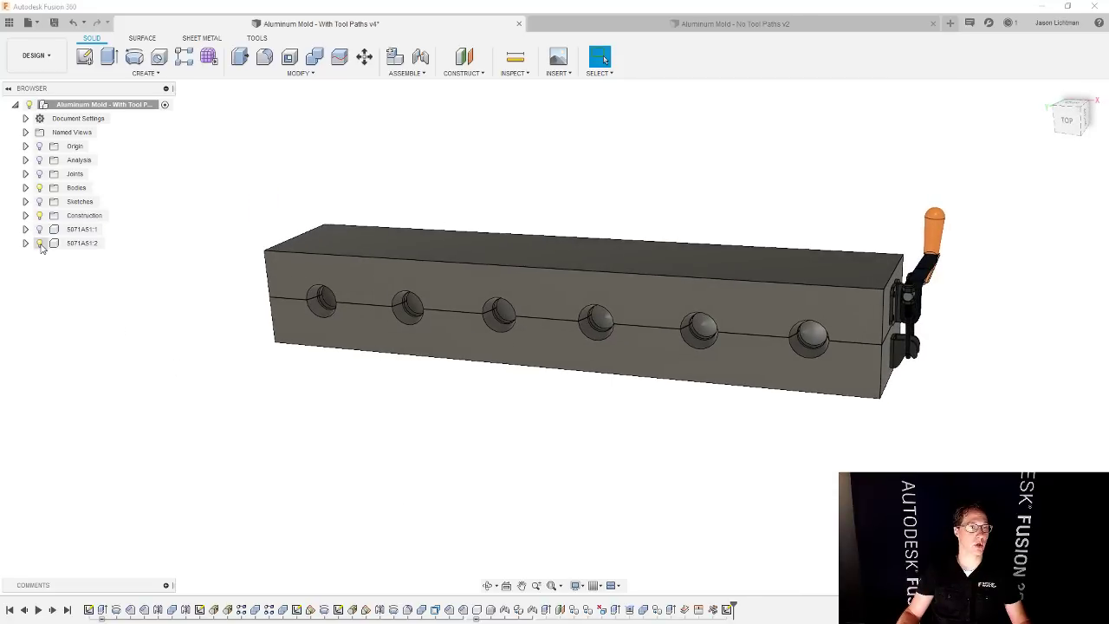
{"action": "left_click", "coordinate": [39, 242]}
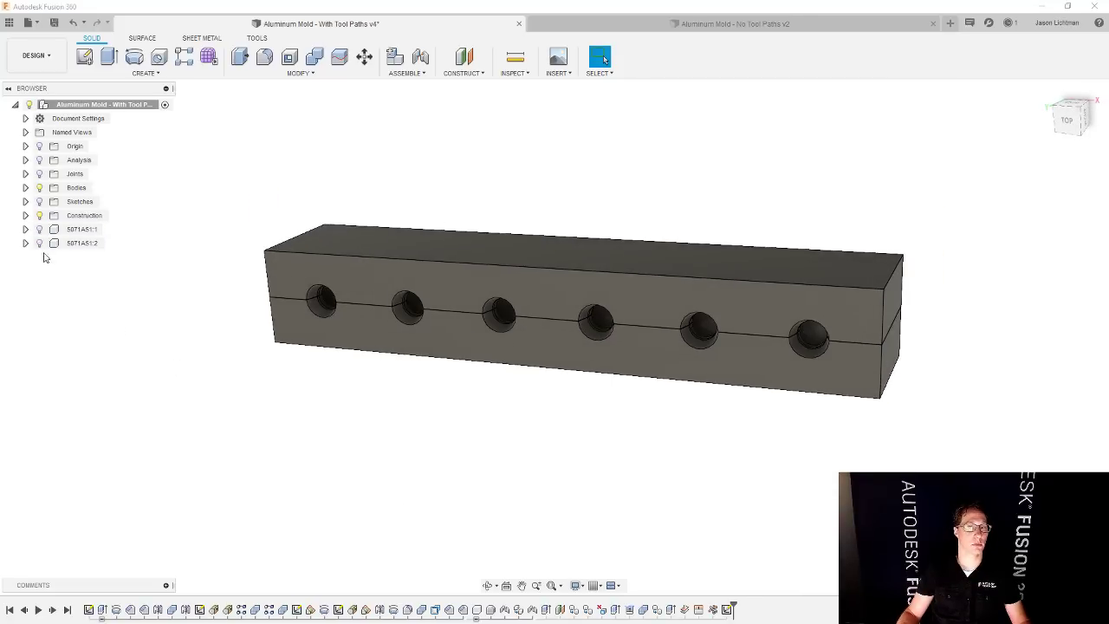
{"action": "left_click", "coordinate": [25, 188]}
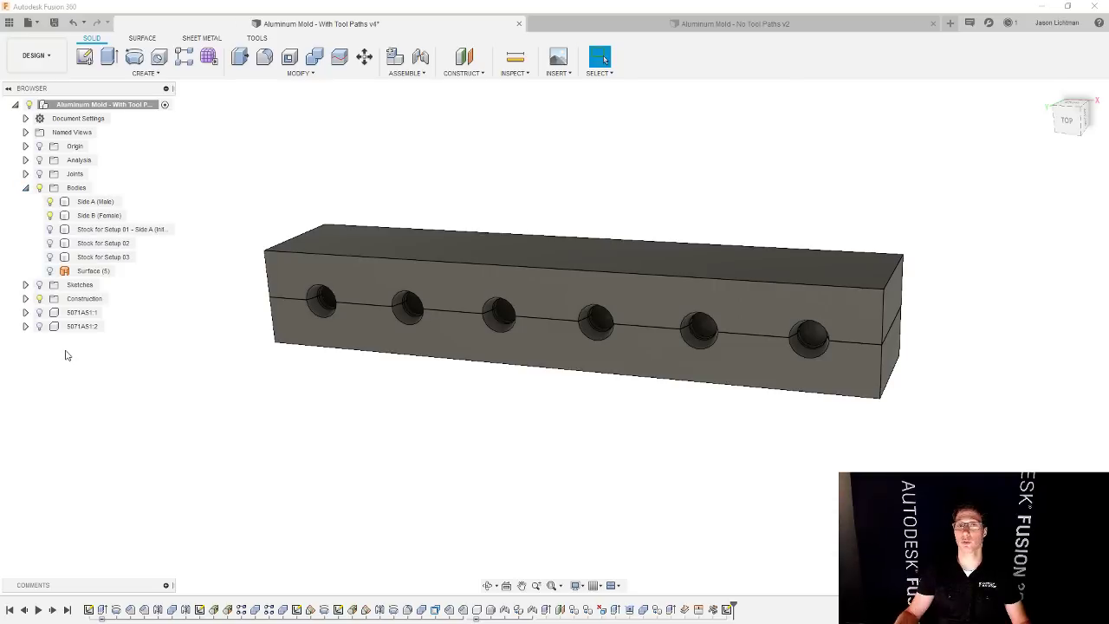
{"action": "left_click", "coordinate": [49, 214]}
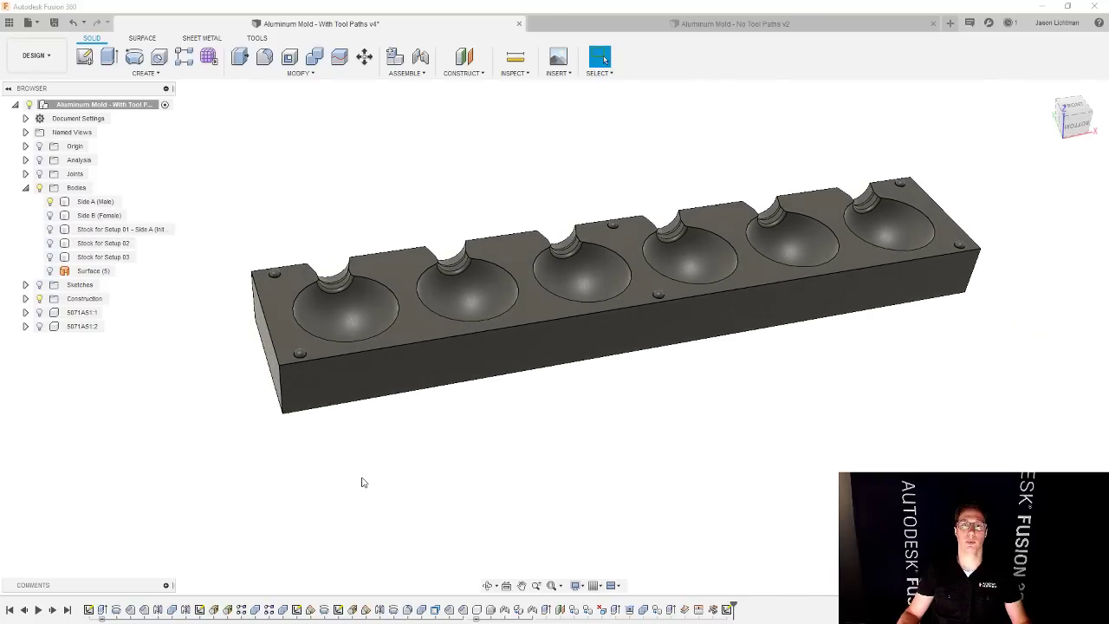
- Show Stock for Setup 01 without Side A (Male), then swap it for Stock for Setup 02 alone
{"action": "left_click", "coordinate": [50, 229]}
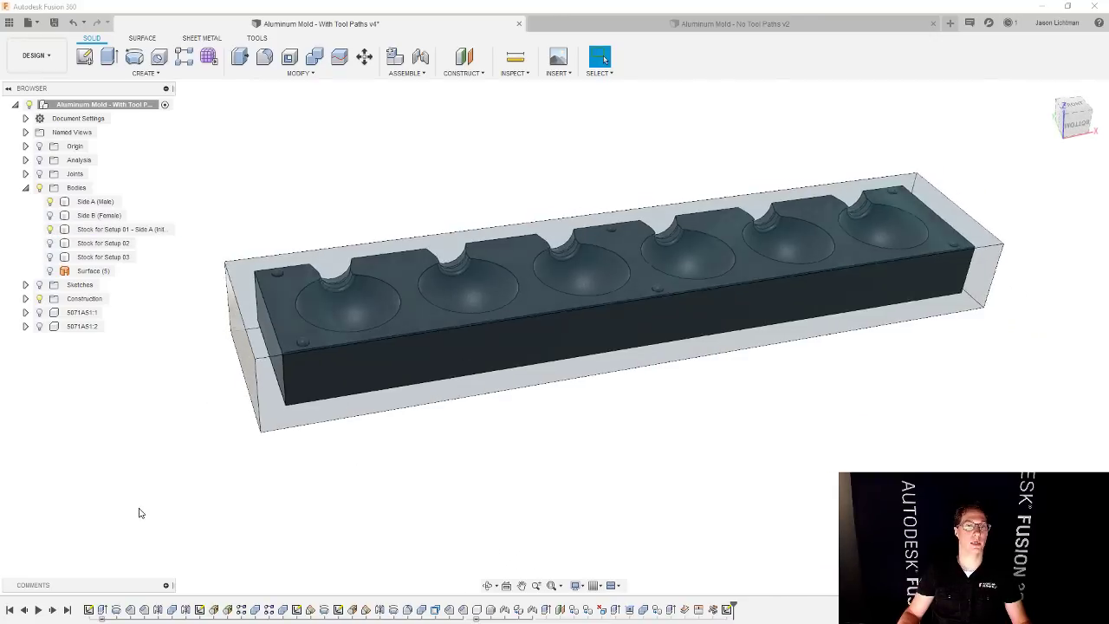
{"action": "left_click", "coordinate": [49, 201]}
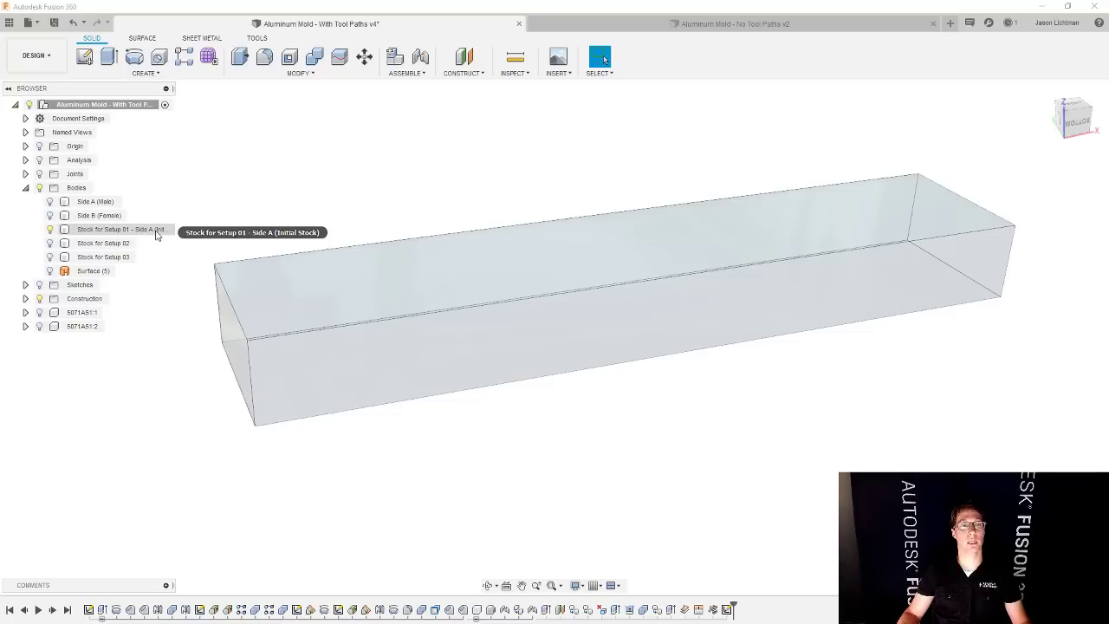
{"action": "left_click", "coordinate": [160, 449]}
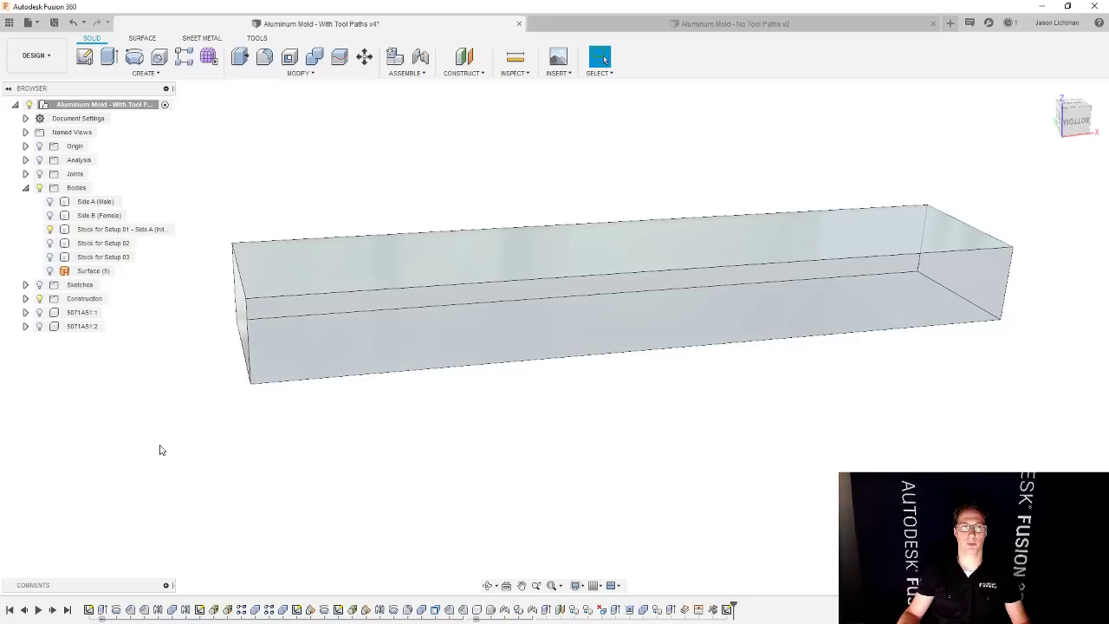
{"action": "left_click", "coordinate": [49, 229]}
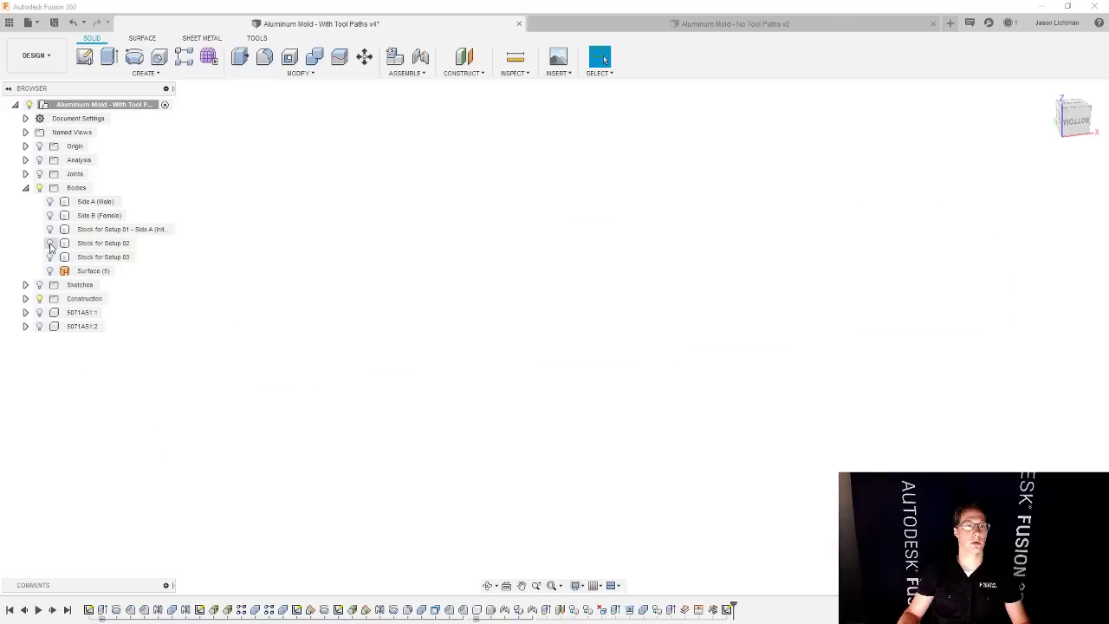
{"action": "left_click", "coordinate": [49, 244]}
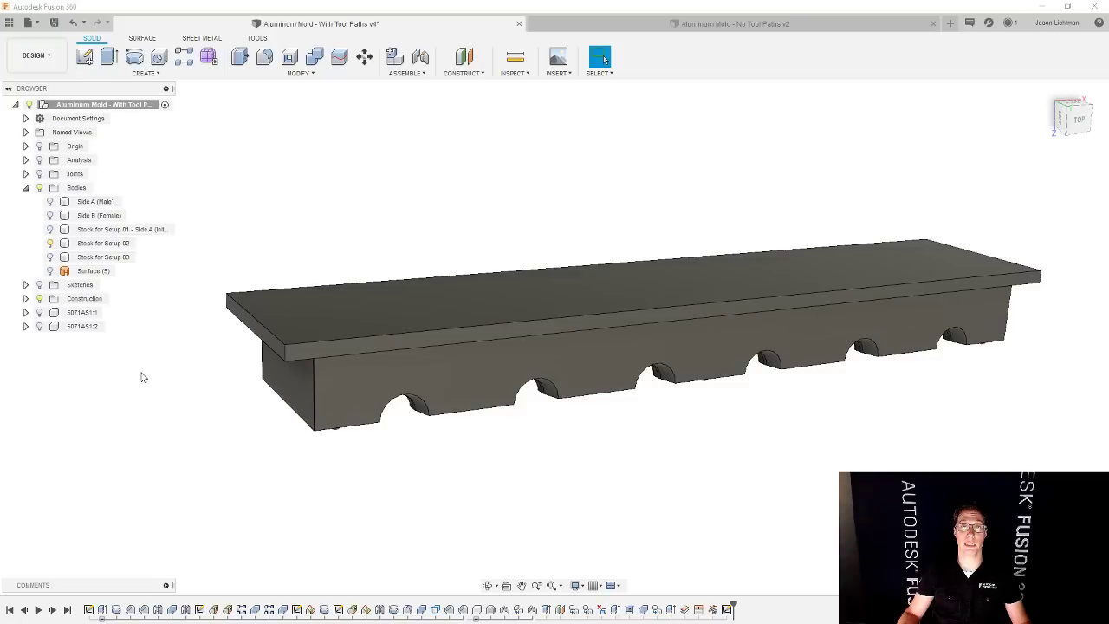
- Toggle Stock for Setup 02, Stock for Setup 03 and Side A (Male) visibility to compare the stocks
{"action": "left_click", "coordinate": [49, 244]}
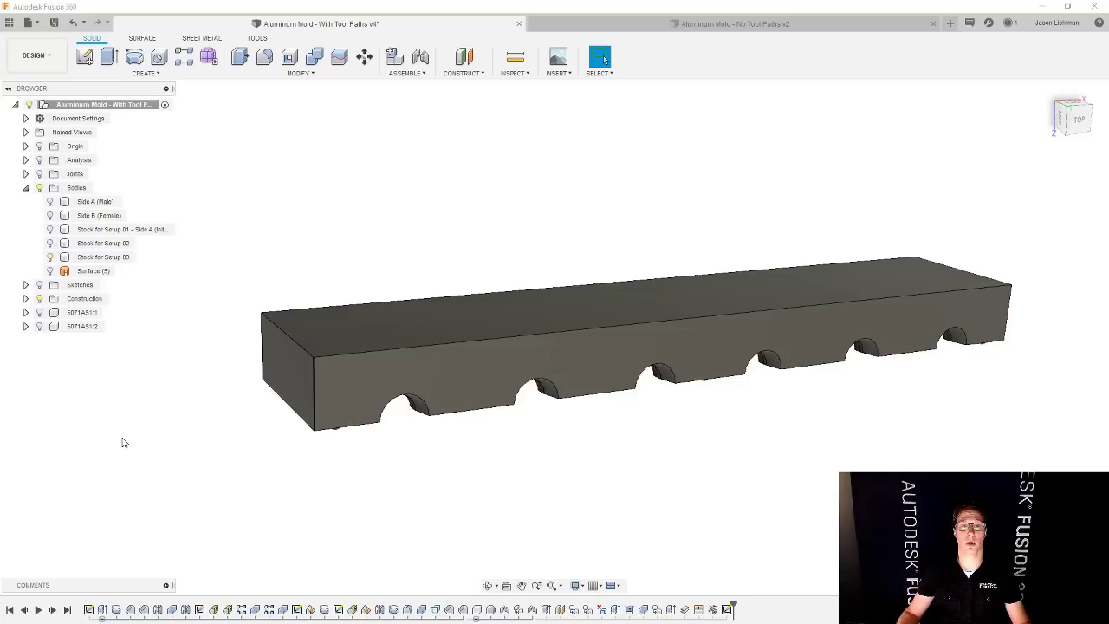
{"action": "scroll", "coordinate": [262, 322], "scroll_direction": "up", "scroll_amount": 5}
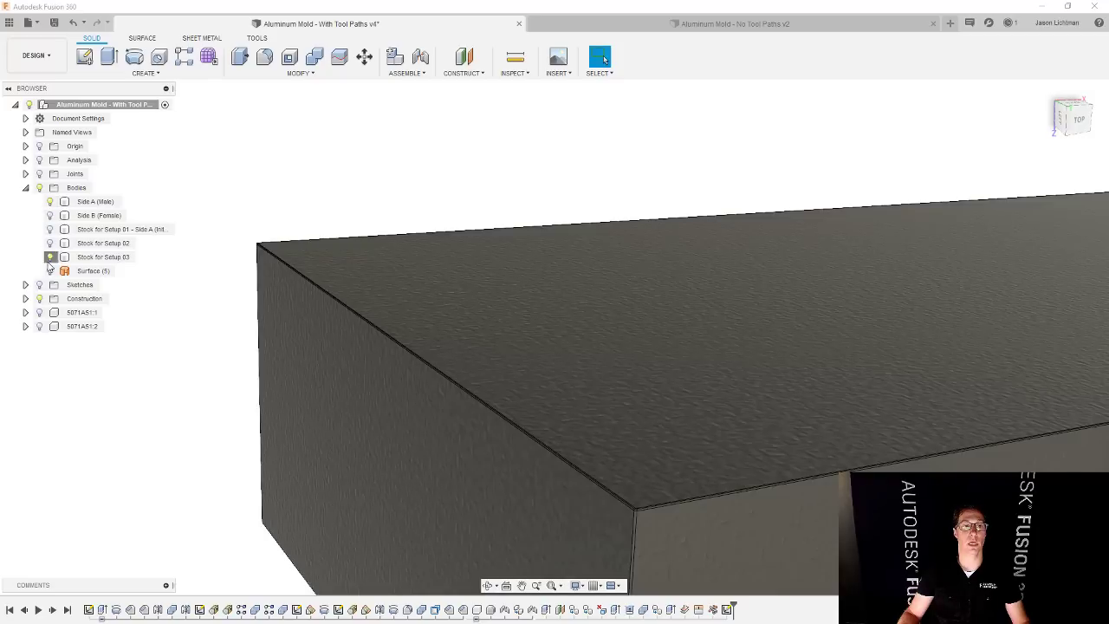
{"action": "left_click", "coordinate": [49, 258]}
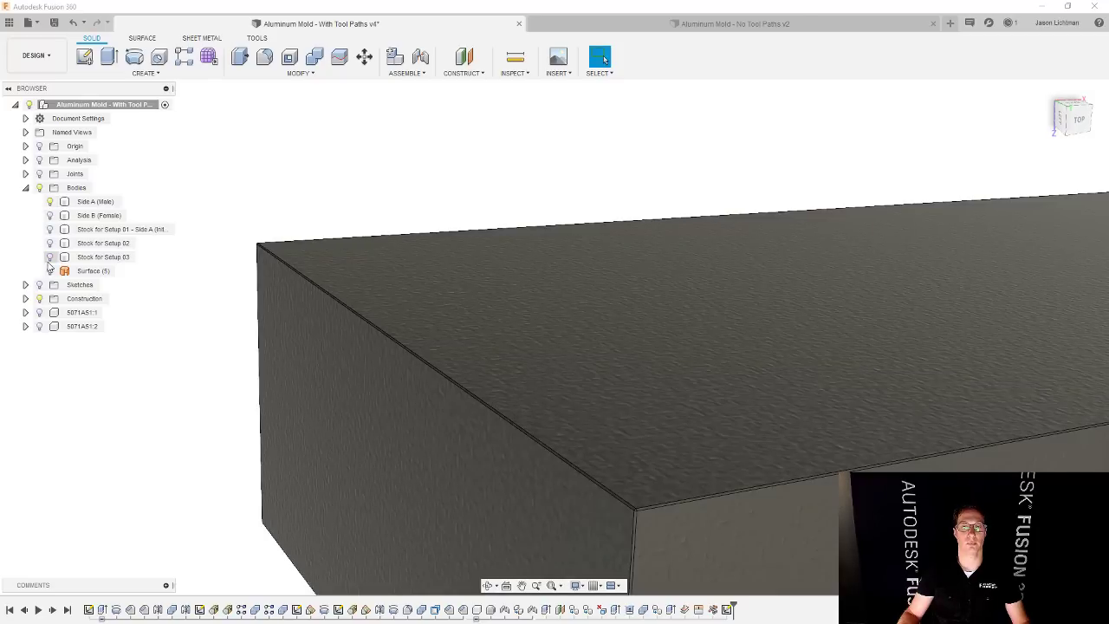
{"action": "left_click", "coordinate": [50, 257]}
{"action": "left_click", "coordinate": [50, 202]}
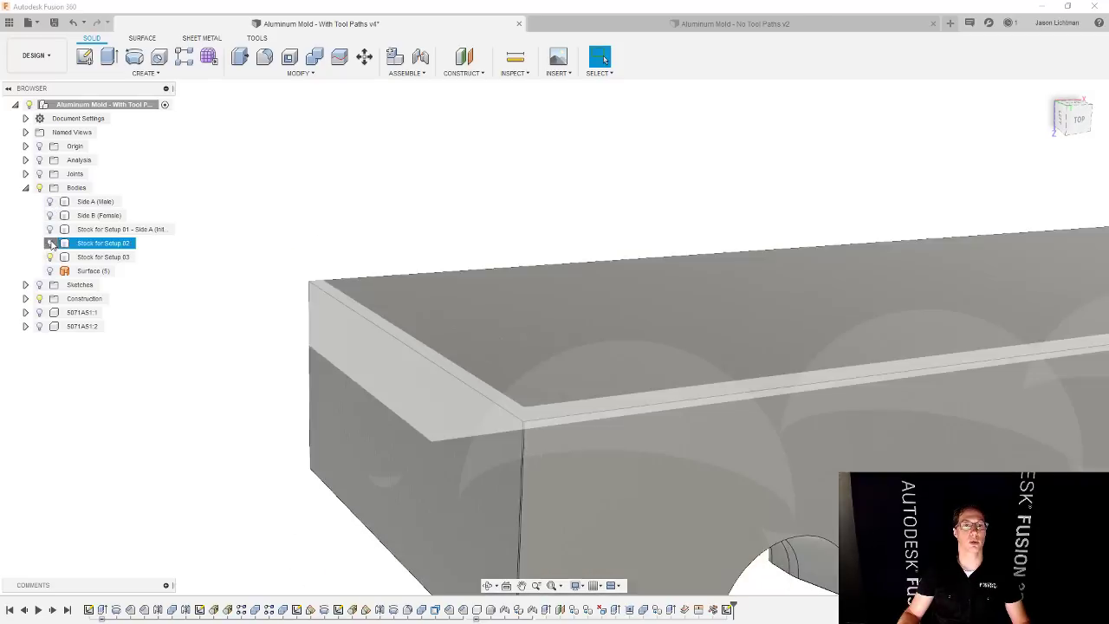
{"action": "left_click", "coordinate": [50, 243]}
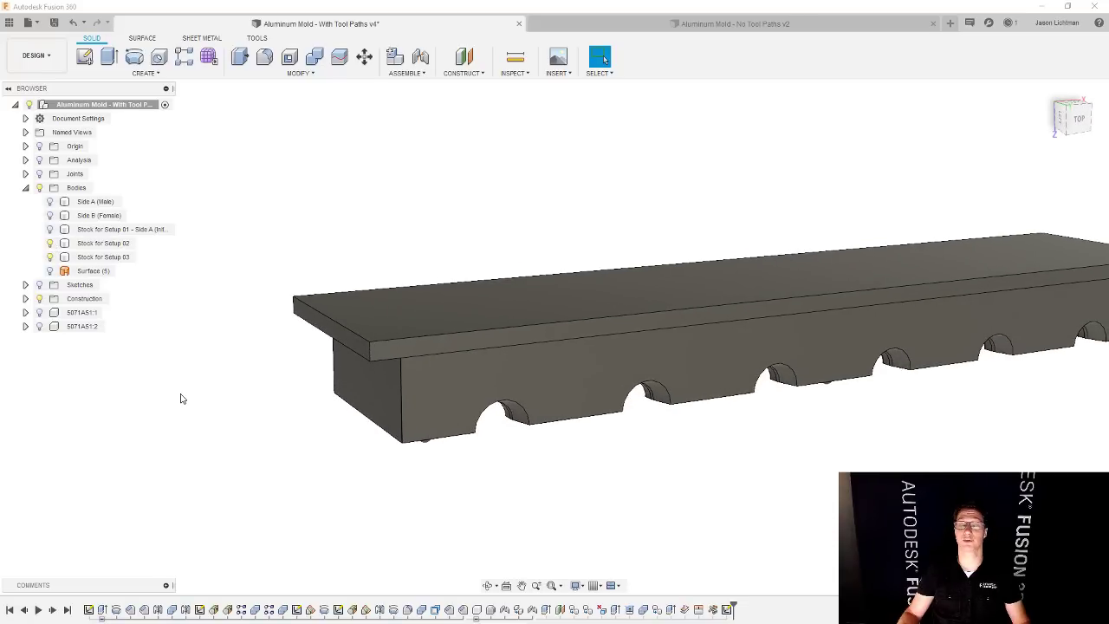
- Hide both stock bodies and show the Side A (Male) mold half again
{"action": "scroll", "coordinate": [180, 398], "scroll_direction": "down", "scroll_amount": 2}
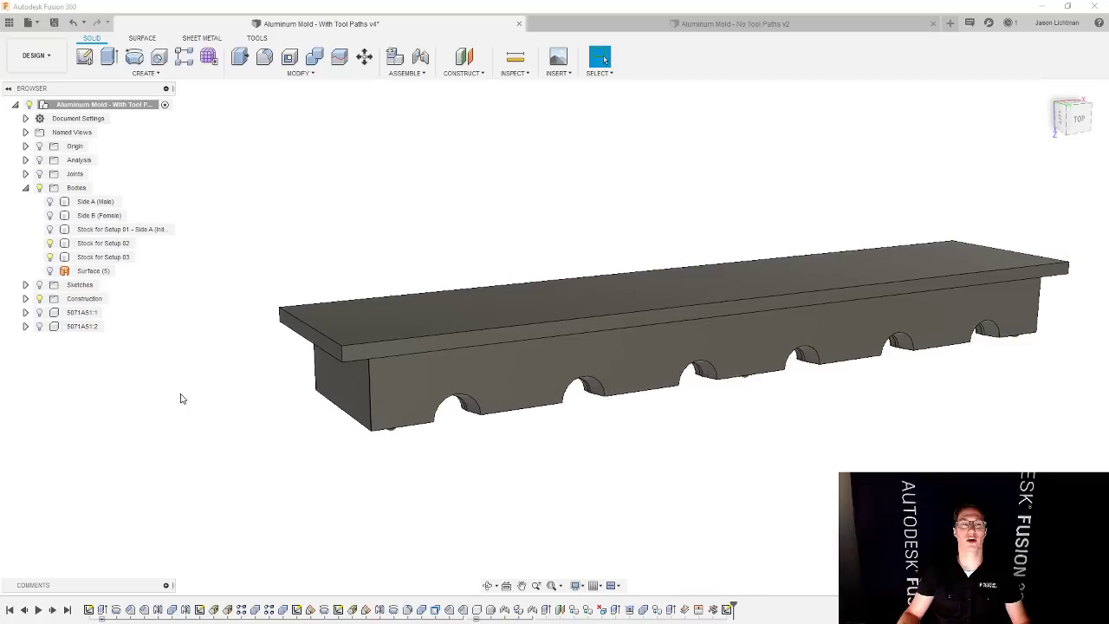
{"action": "left_click", "coordinate": [50, 242]}
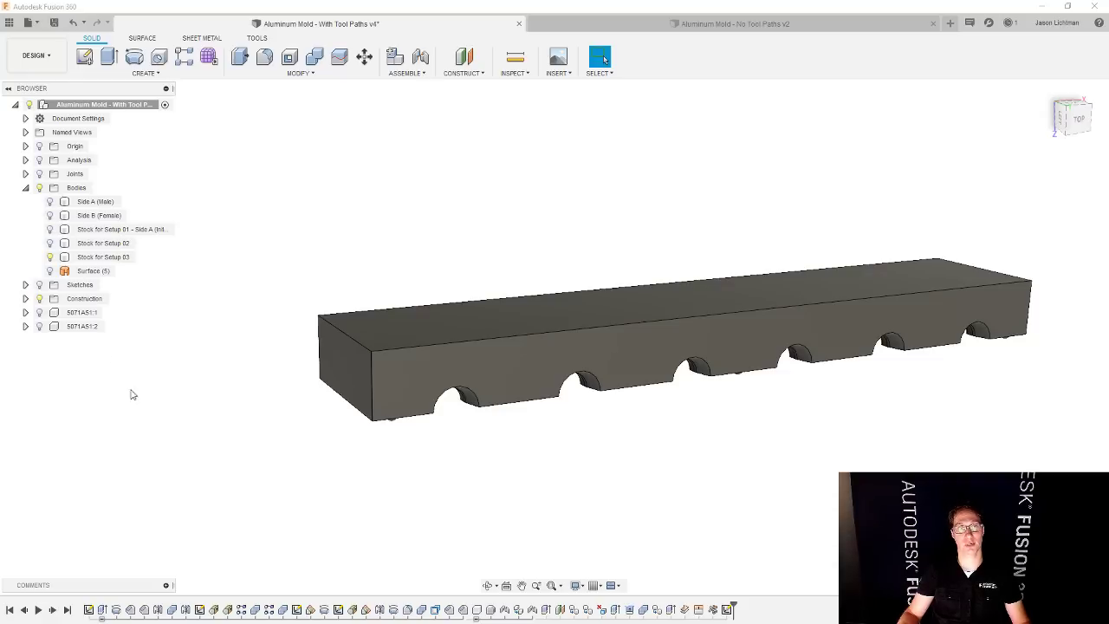
{"action": "left_click", "coordinate": [50, 256]}
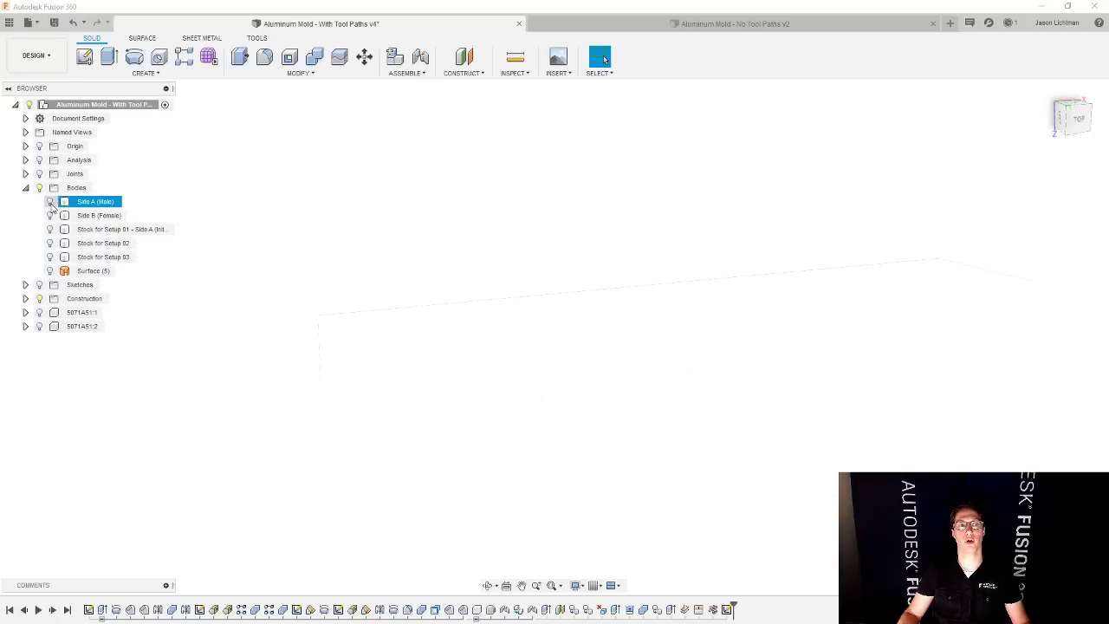
{"action": "left_click", "coordinate": [50, 201]}
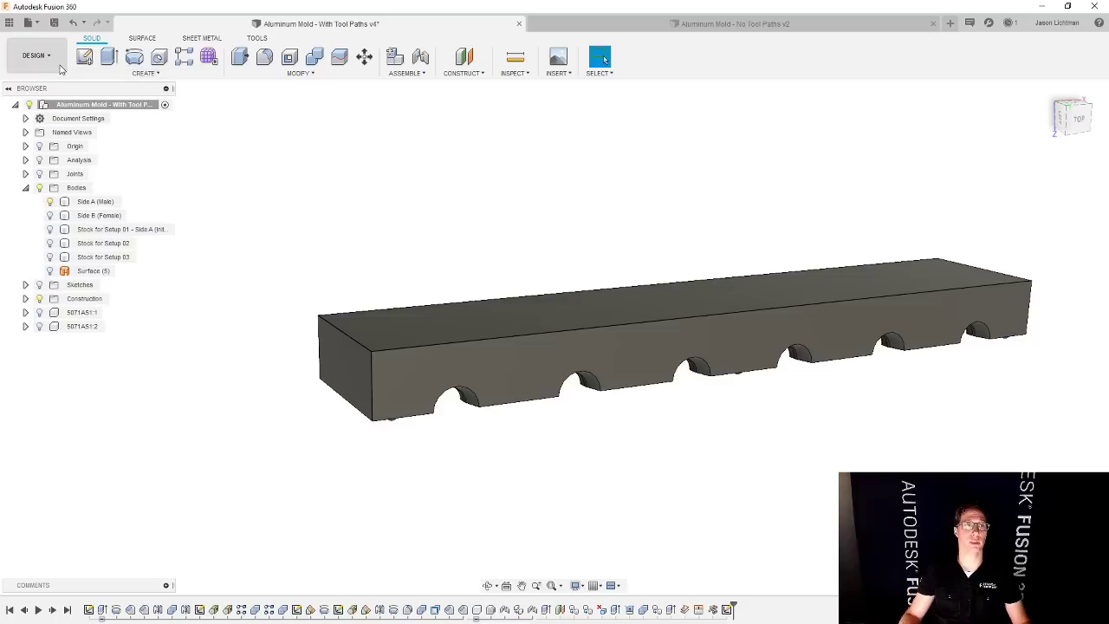
- In Manufacture, show the Stock for Setup 02 body and expand Setup 01 - Side A's operations
{"action": "left_click", "coordinate": [35, 55]}
{"action": "left_click", "coordinate": [144, 390]}
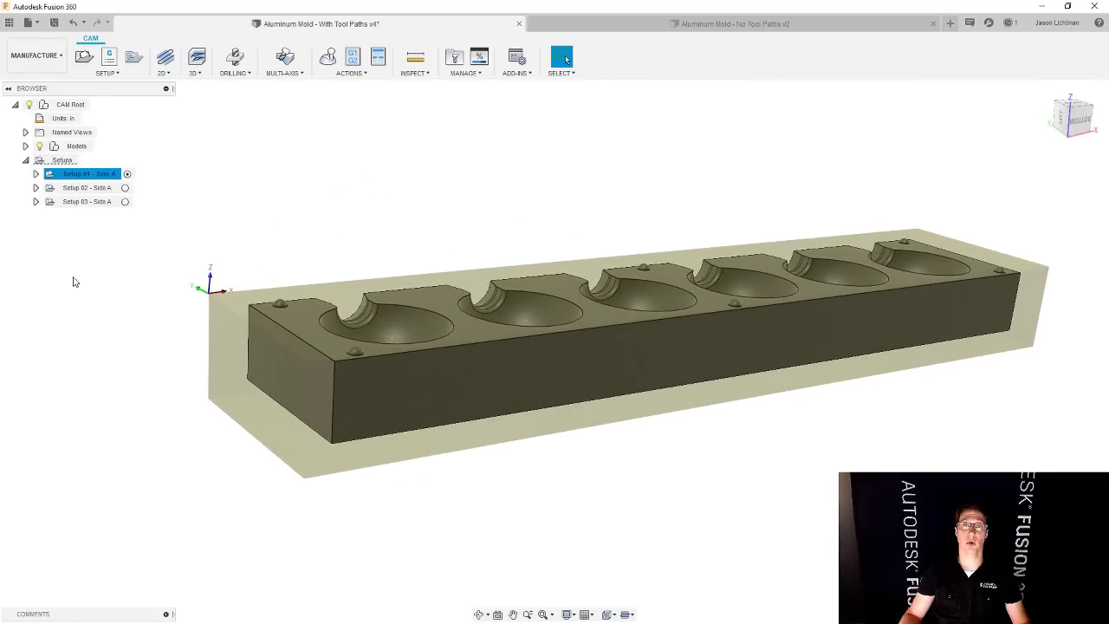
{"action": "left_click", "coordinate": [25, 145]}
{"action": "left_click", "coordinate": [35, 159]}
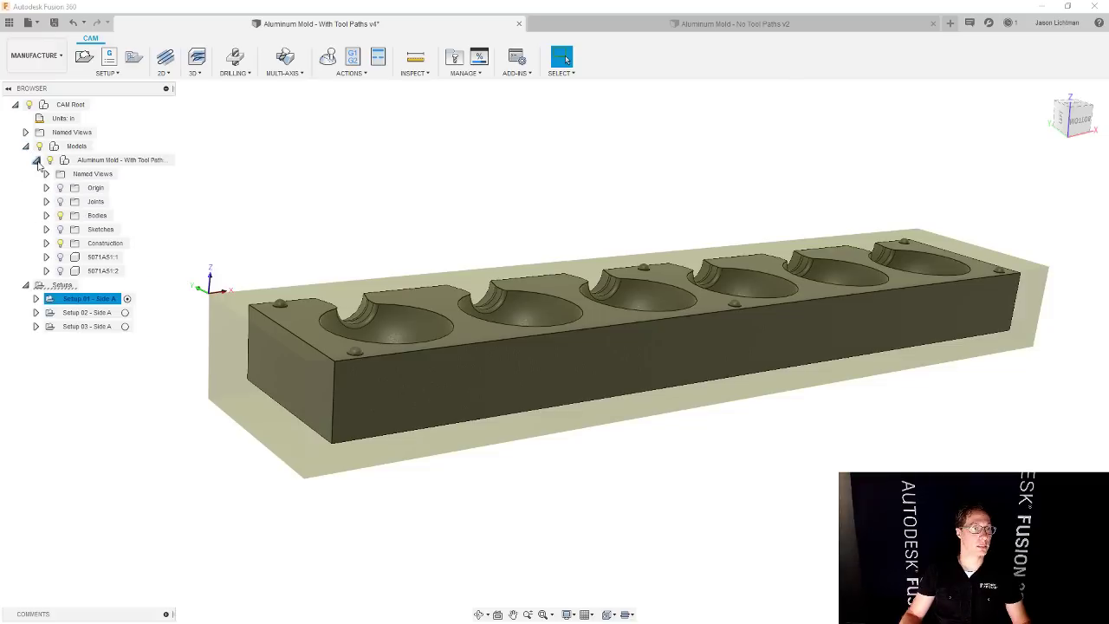
{"action": "left_click", "coordinate": [46, 215]}
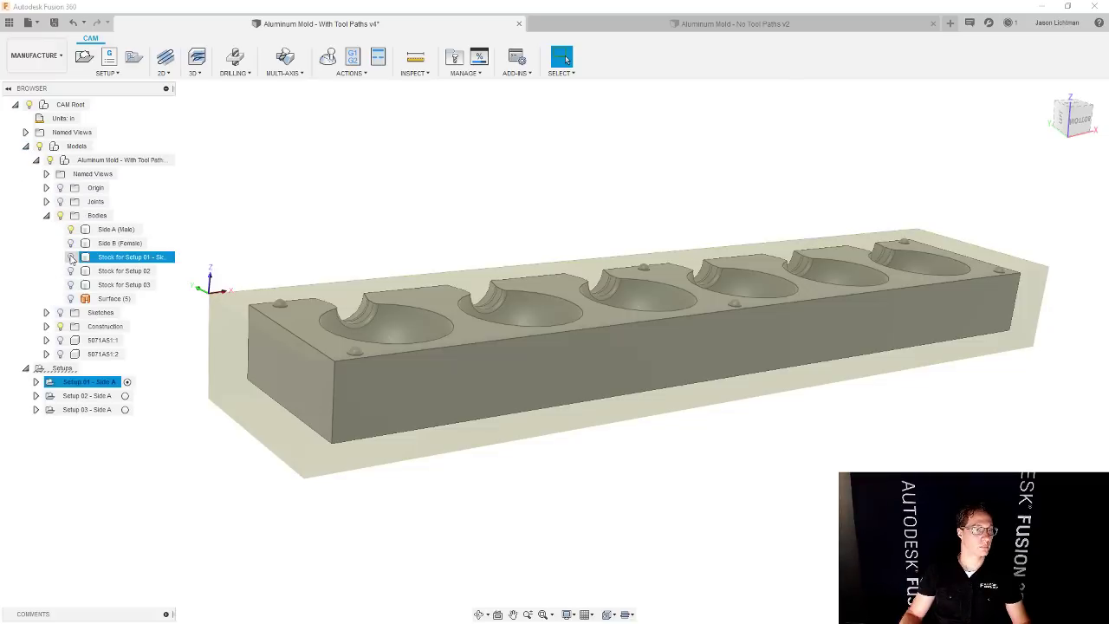
{"action": "left_click", "coordinate": [70, 270]}
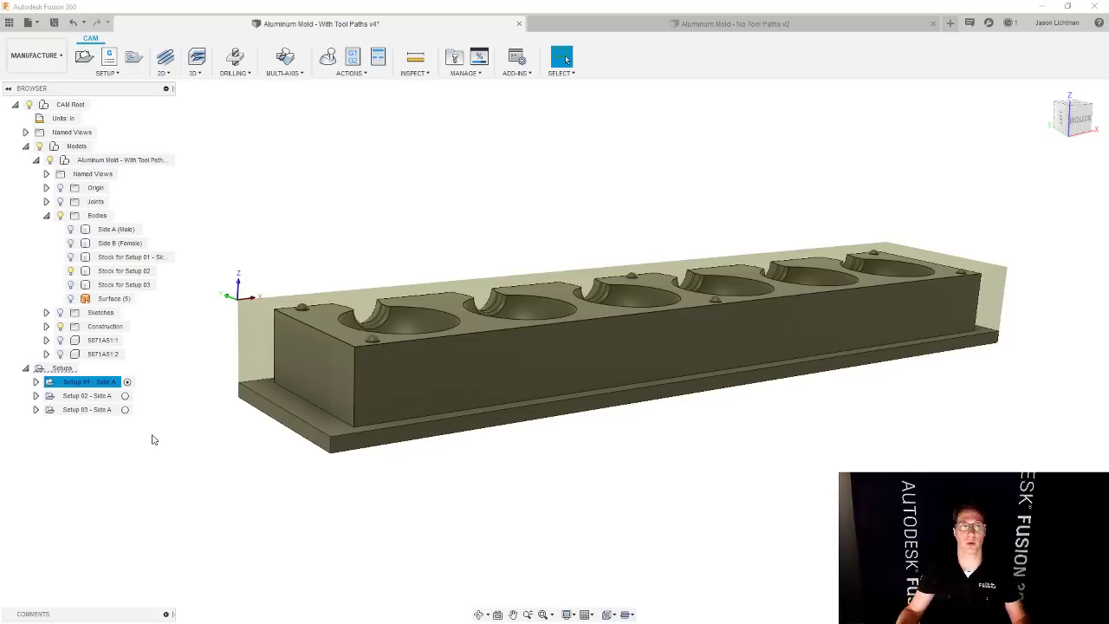
{"action": "left_click", "coordinate": [36, 382]}
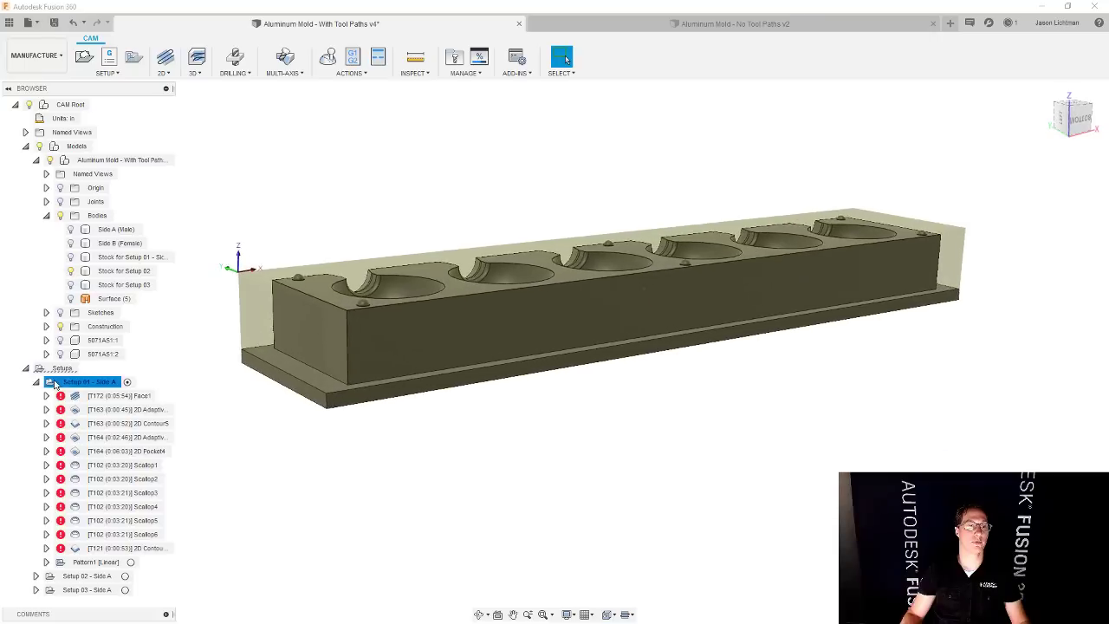
- Run Generate on Setup 01 - Side A to recompute all its toolpaths
{"action": "right_click", "coordinate": [54, 383]}
{"action": "left_click", "coordinate": [119, 173]}
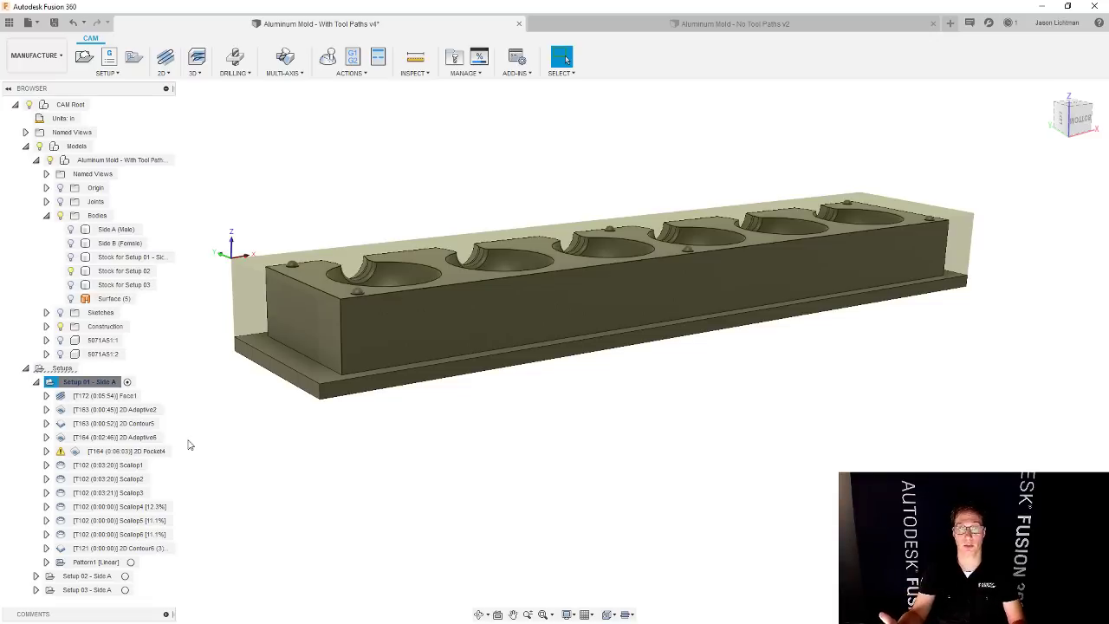
- Start simulating Setup 01 with toolpath lines hidden and the stock material shown
{"action": "right_click", "coordinate": [109, 385]}
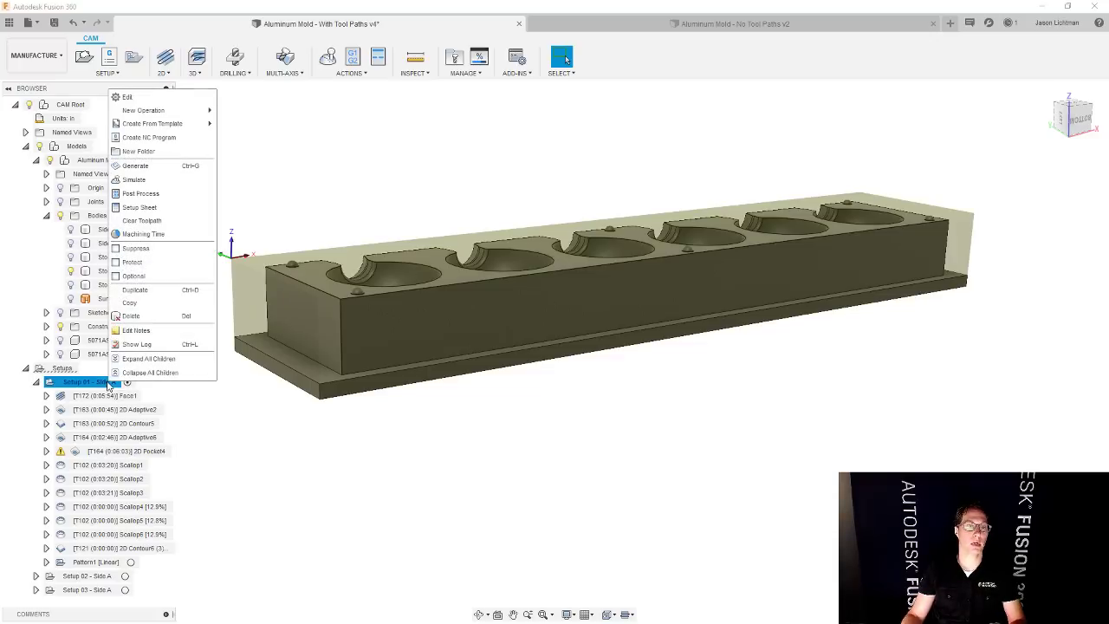
{"action": "left_click", "coordinate": [131, 179]}
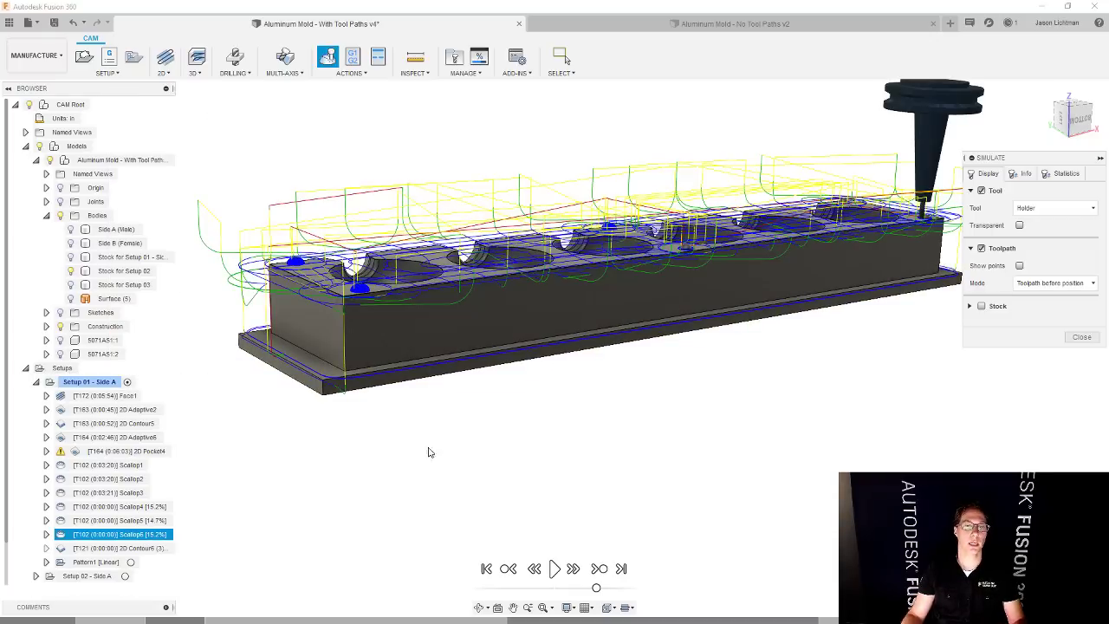
{"action": "left_click", "coordinate": [980, 248]}
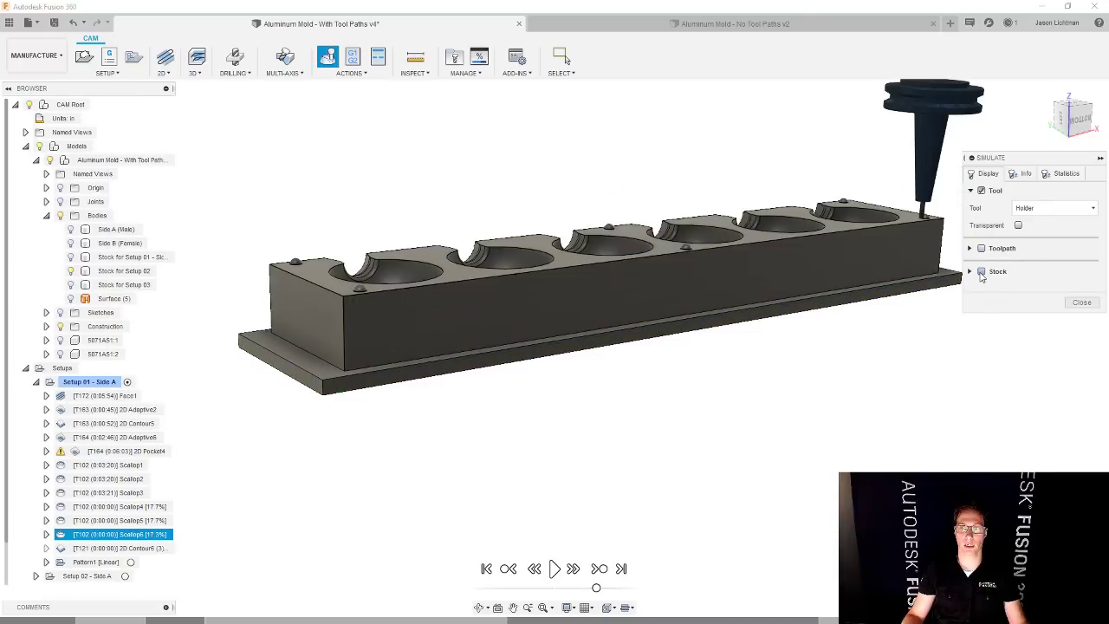
{"action": "left_click", "coordinate": [981, 306]}
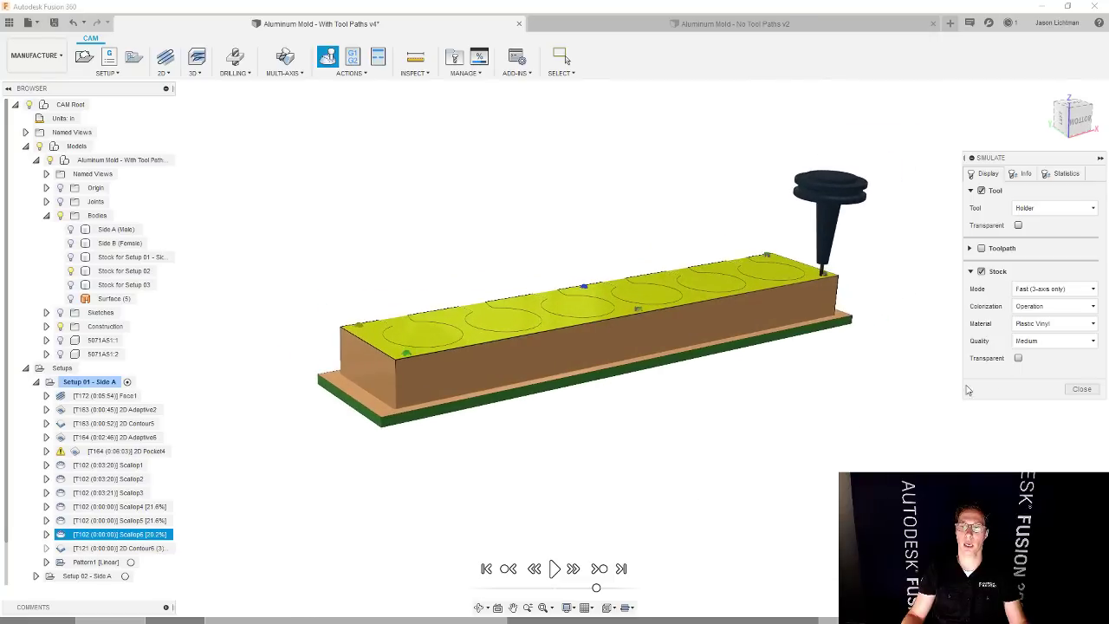
- Play the simulation, jump to the 2D Adaptive2 operation, inspect it, and close the simulation
{"action": "left_click", "coordinate": [555, 569]}
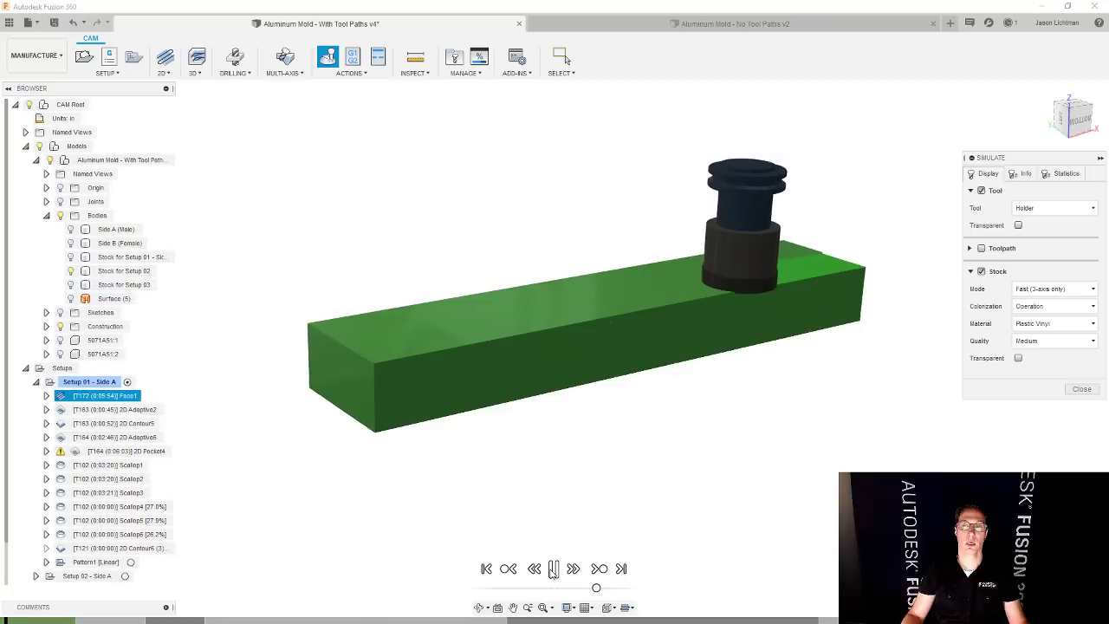
{"action": "left_click", "coordinate": [597, 568]}
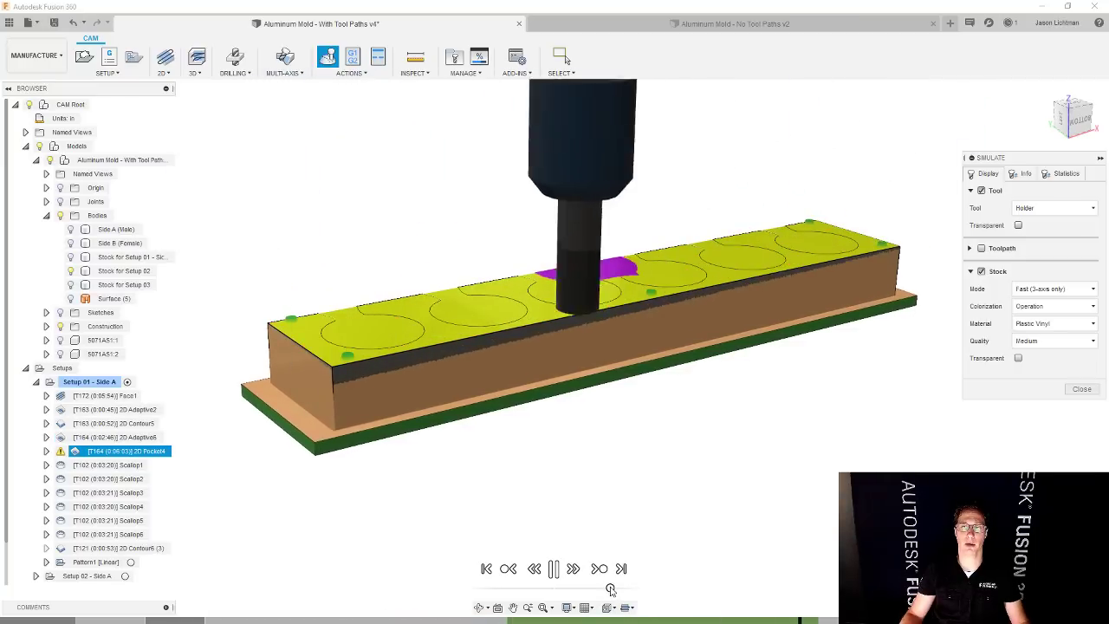
{"action": "scroll", "coordinate": [290, 320], "scroll_direction": "up", "scroll_amount": 5}
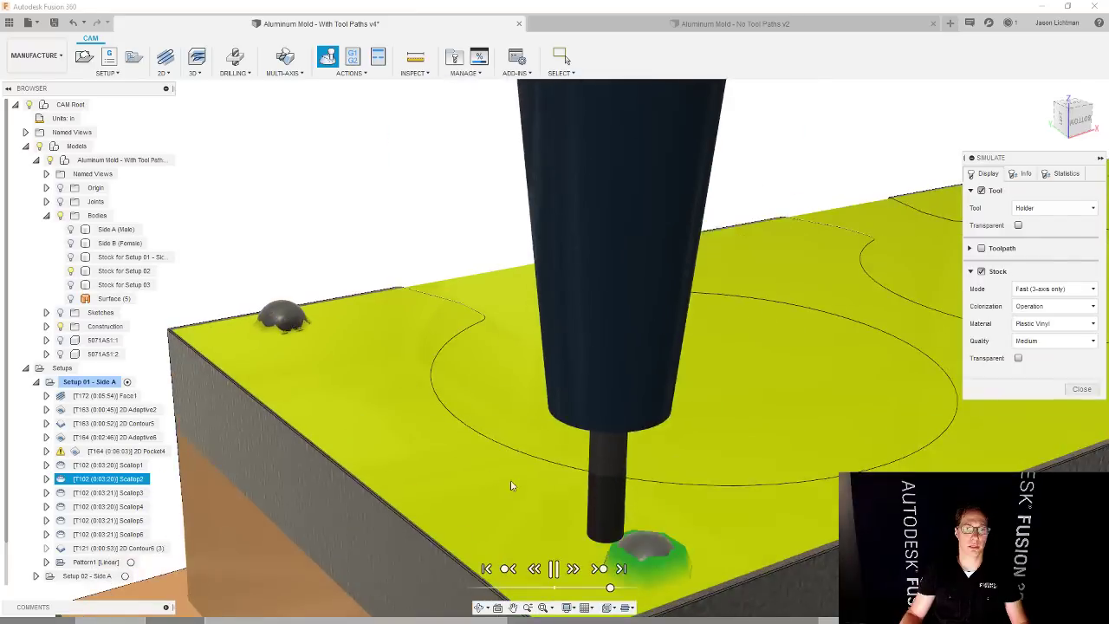
{"action": "scroll", "coordinate": [582, 523], "scroll_direction": "down", "scroll_amount": 8}
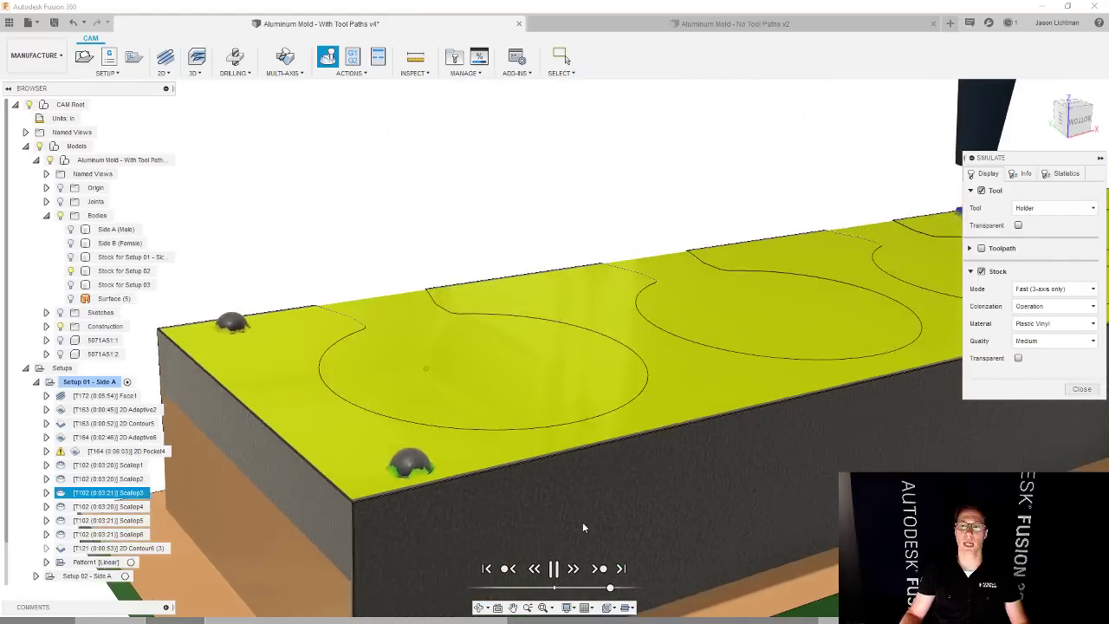
{"action": "scroll", "coordinate": [651, 517], "scroll_direction": "down", "scroll_amount": 5}
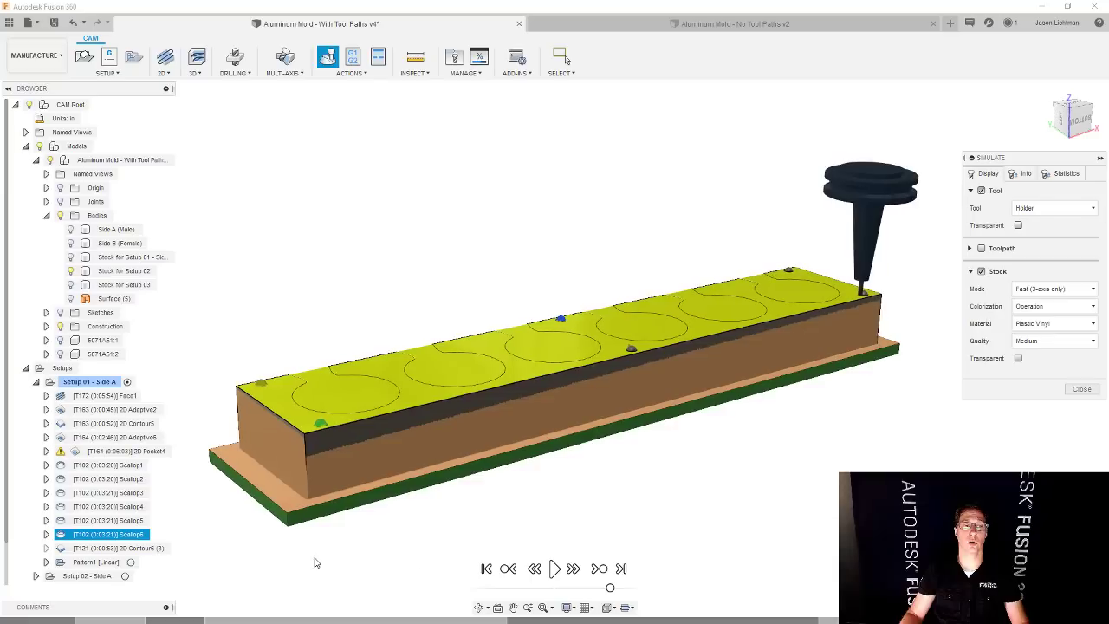
{"action": "left_click", "coordinate": [1081, 389]}
{"action": "right_click", "coordinate": [91, 385]}
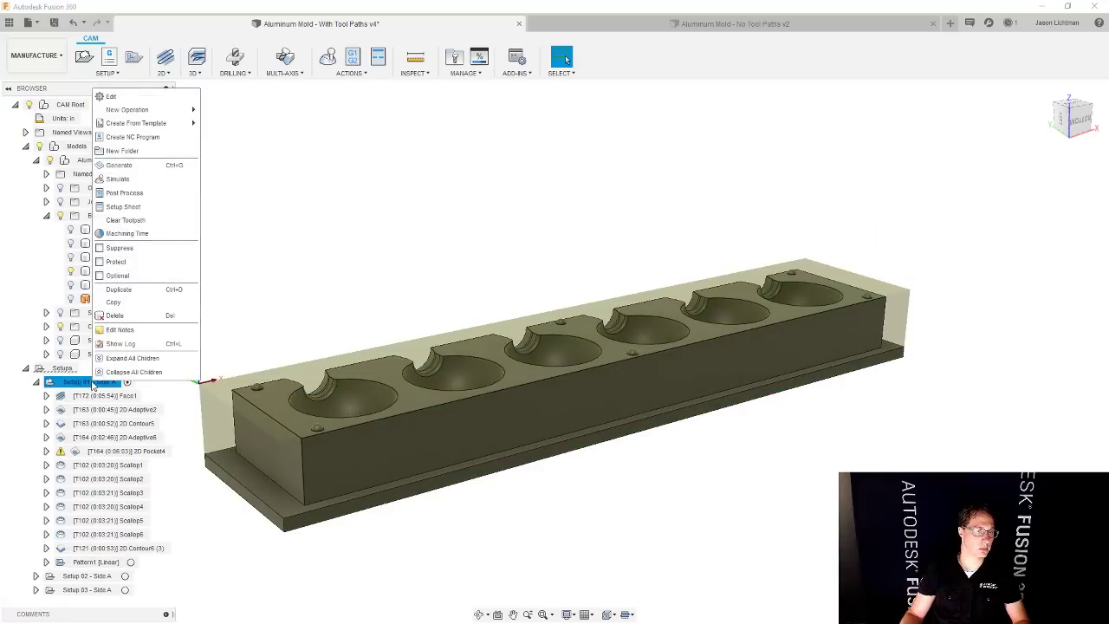
{"action": "left_click", "coordinate": [121, 166]}
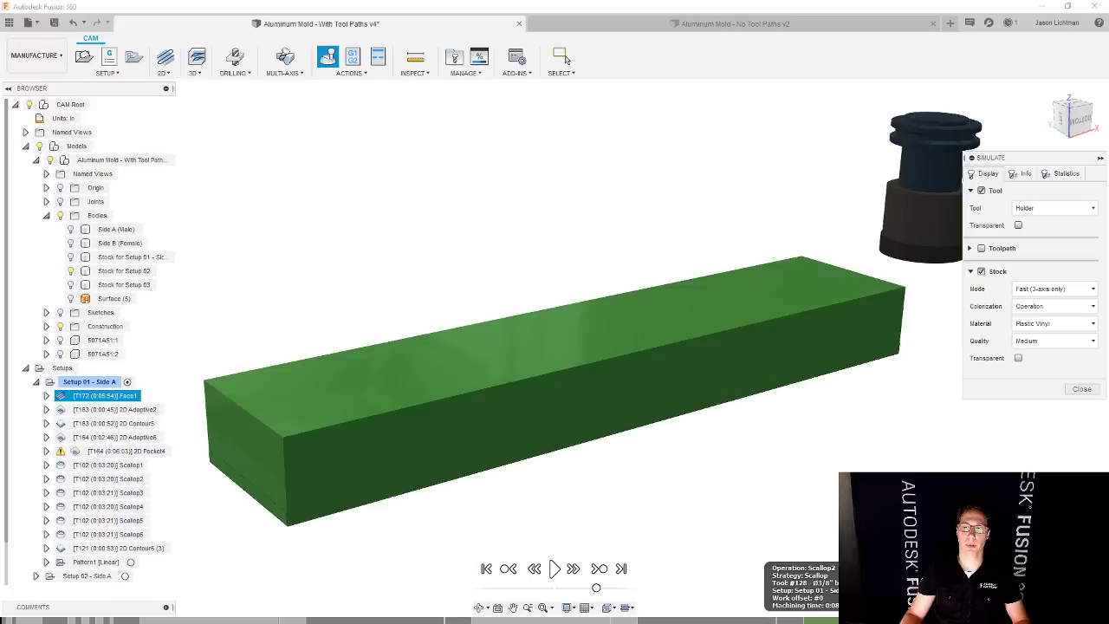
{"action": "middle_click_drag", "start_coordinate": [340, 397], "coordinate": [338, 466], "text": "shift"}
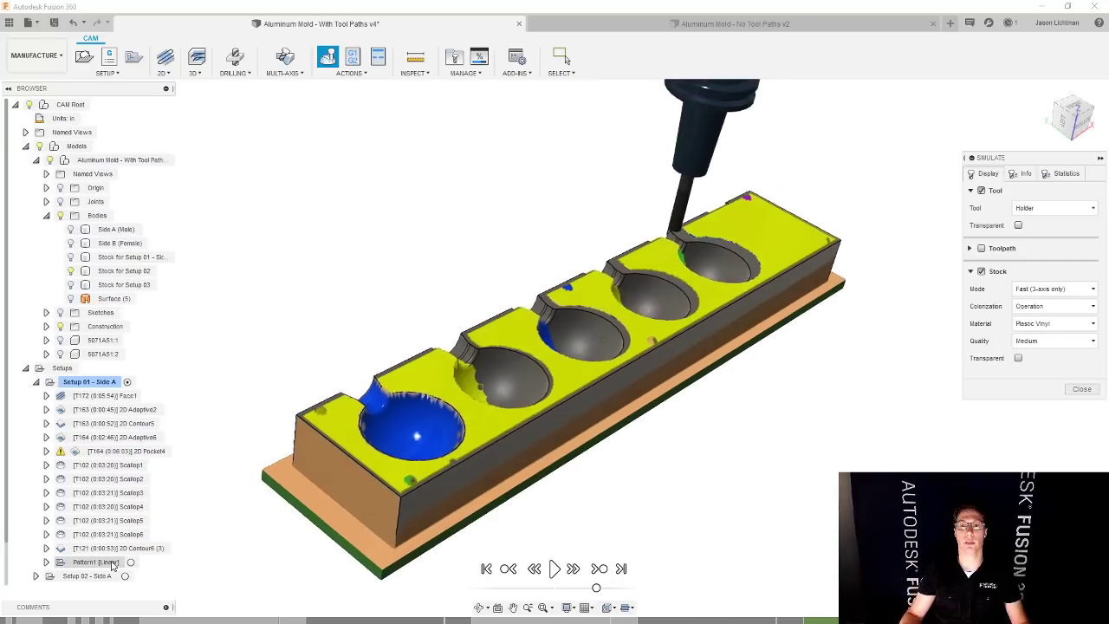
{"action": "left_click", "coordinate": [1083, 389]}
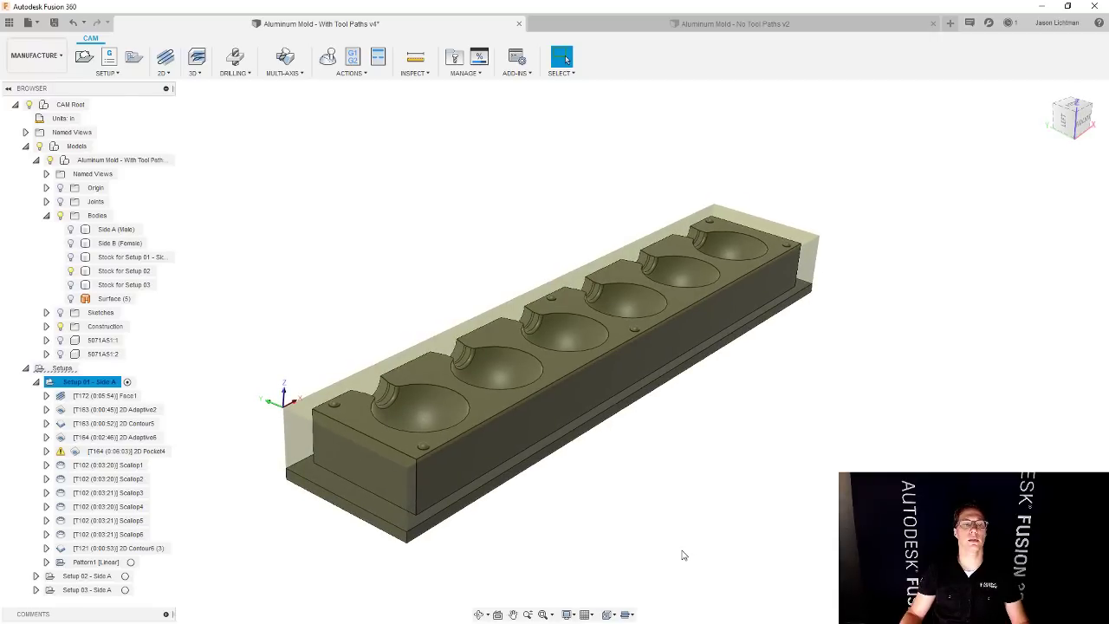
- Show and expand Setup 02 - Side A, keeping its original name
{"action": "left_click", "coordinate": [88, 576]}
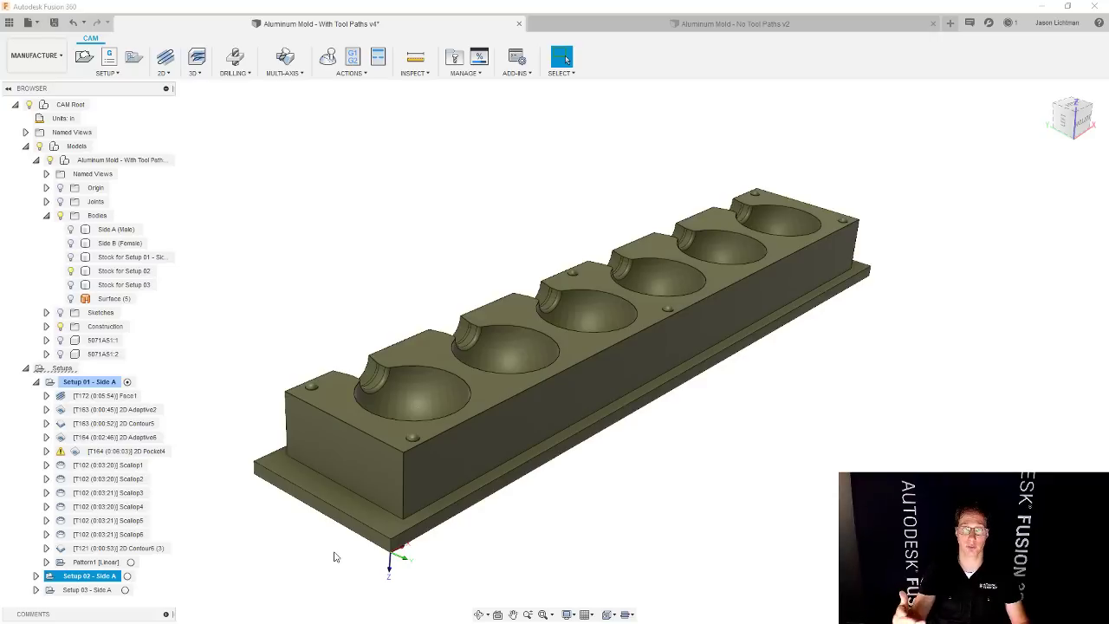
{"action": "left_click", "coordinate": [35, 575]}
{"action": "right_click", "coordinate": [73, 547]}
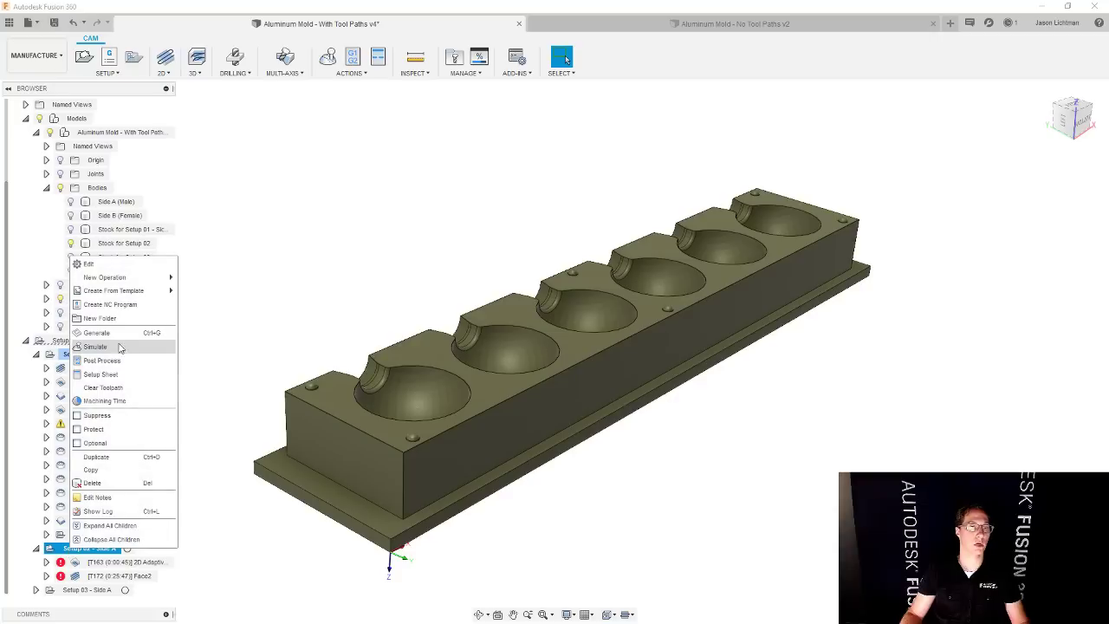
{"action": "key", "text": "Escape"}
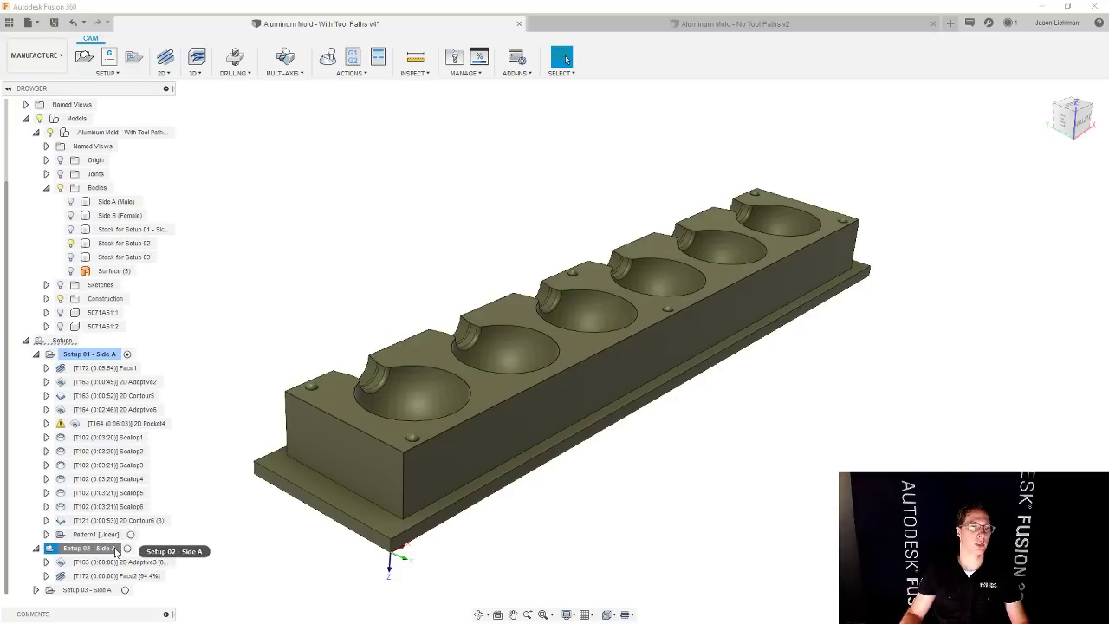
{"action": "right_click", "coordinate": [116, 552]}
{"action": "left_click", "coordinate": [100, 551]}
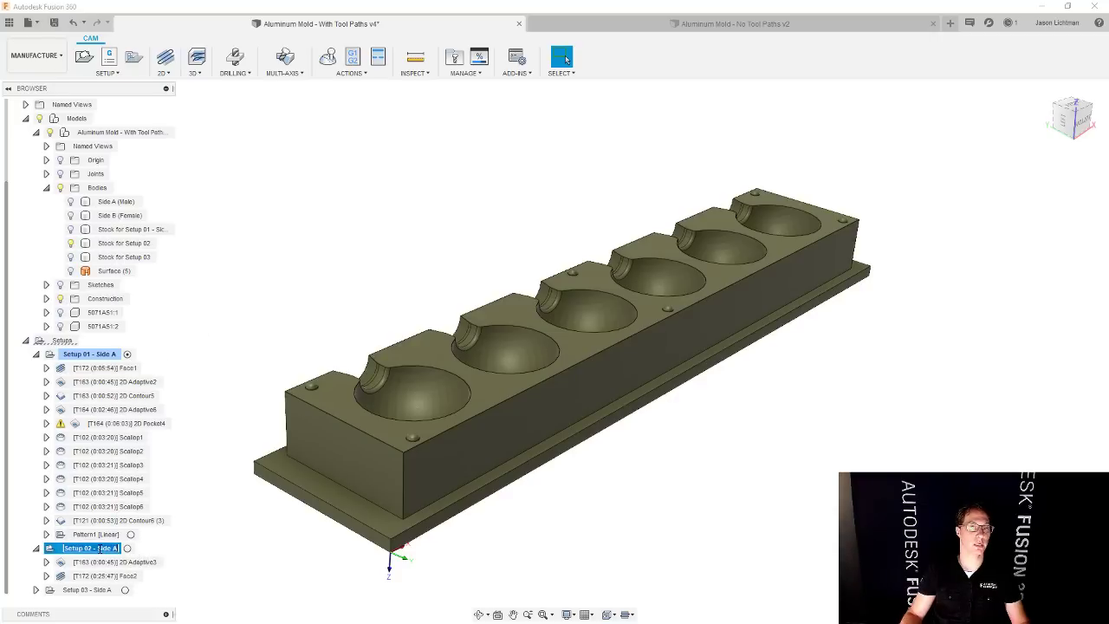
{"action": "key", "text": "Escape"}
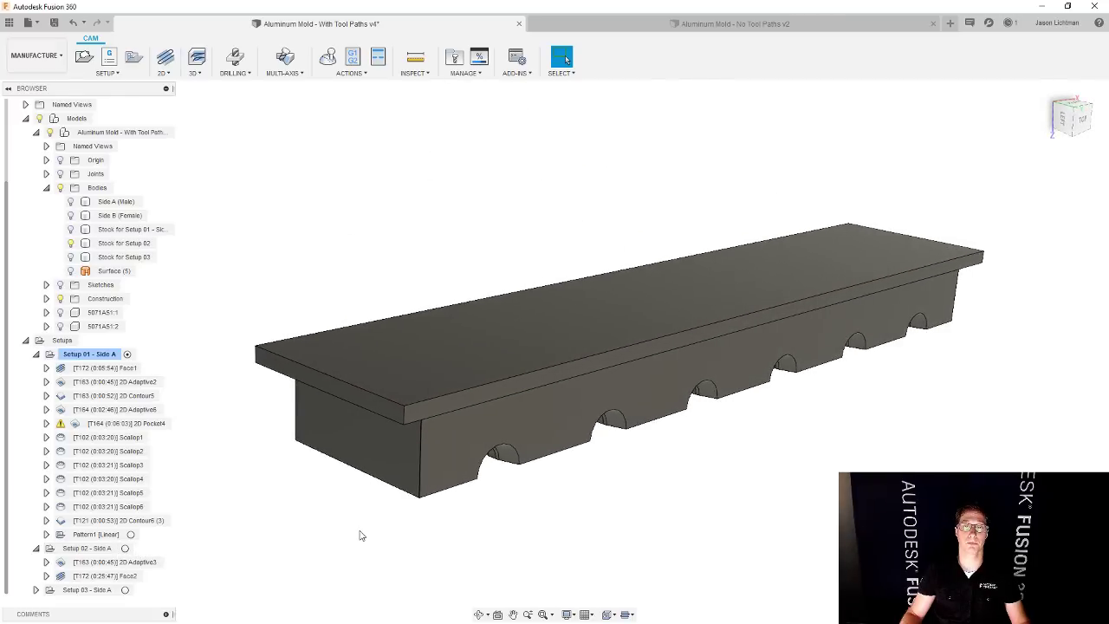
- Simulate Setup 02 with Stock for Setup 03 shown, play to the end, and close
{"action": "right_click", "coordinate": [102, 550]}
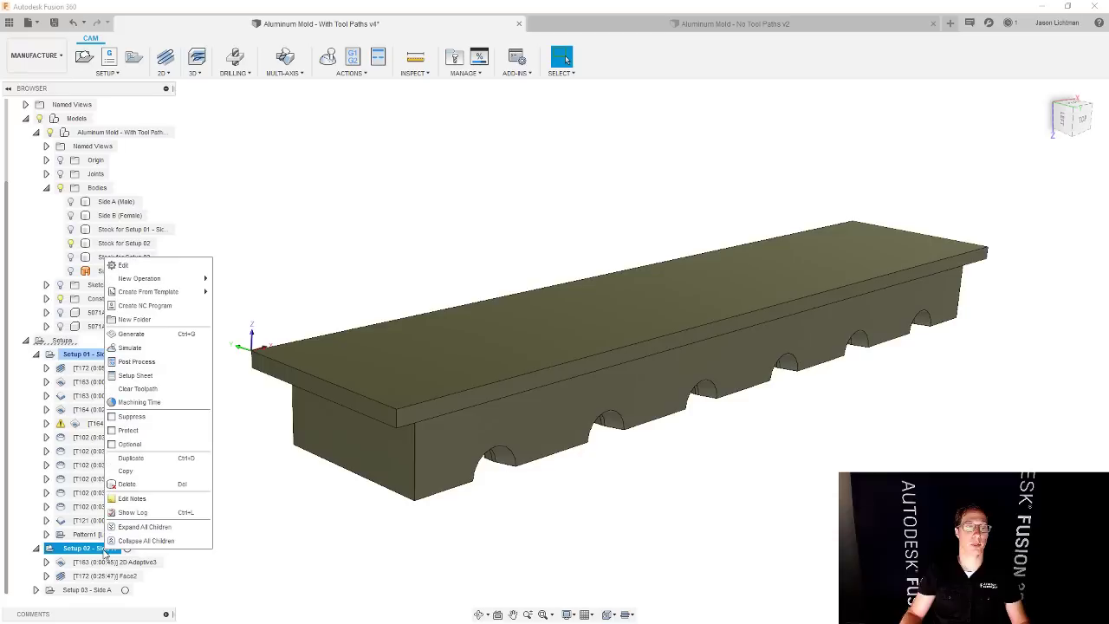
{"action": "left_click", "coordinate": [142, 348]}
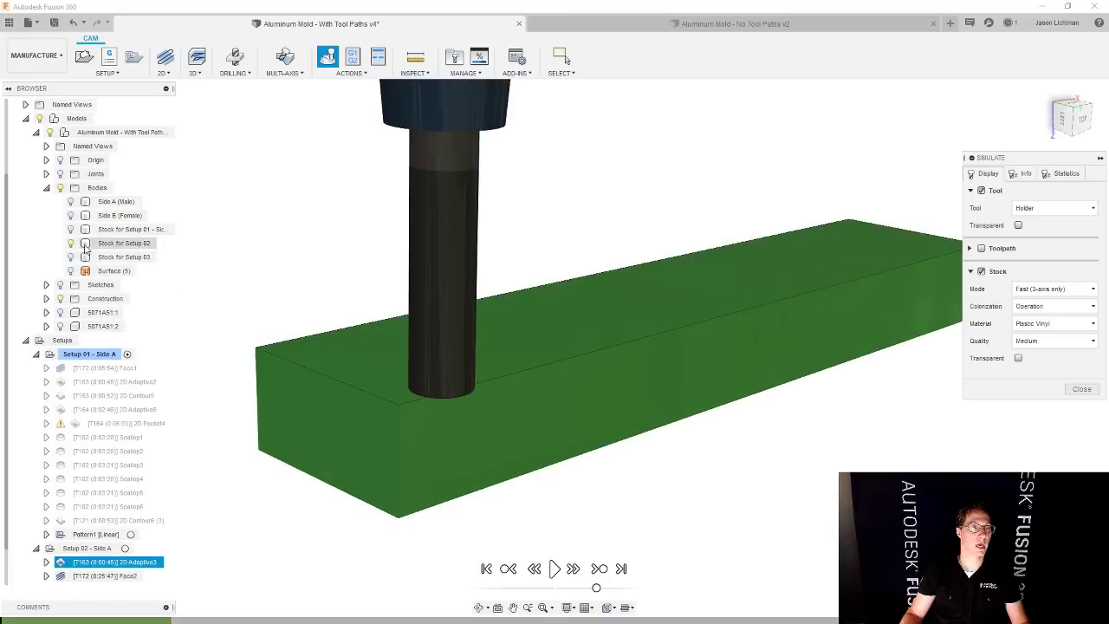
{"action": "left_click", "coordinate": [71, 257]}
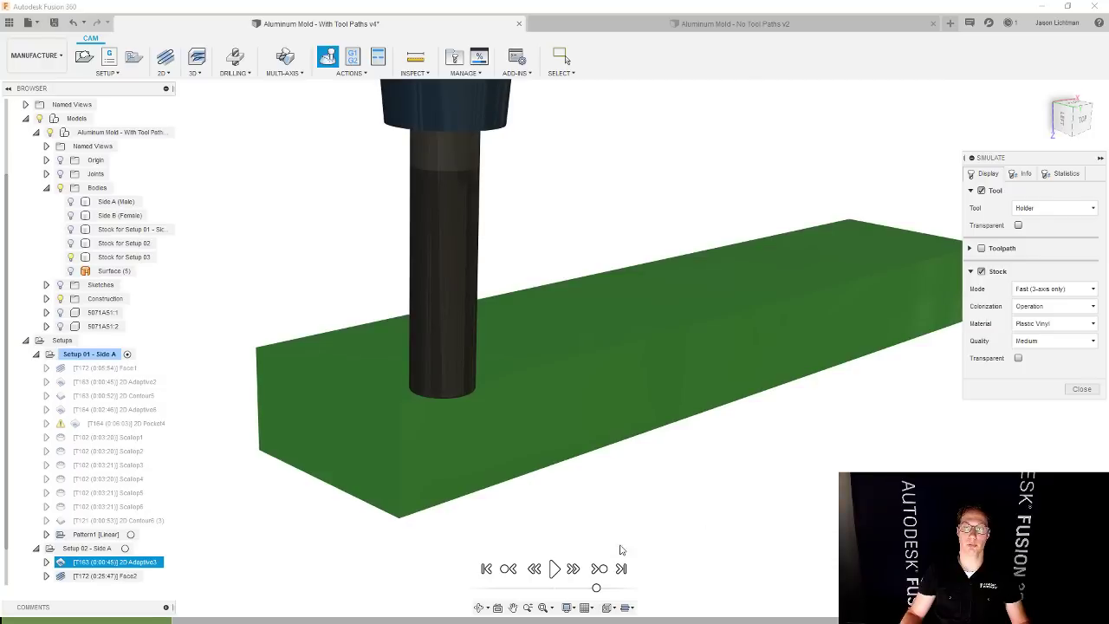
{"action": "left_click", "coordinate": [554, 568]}
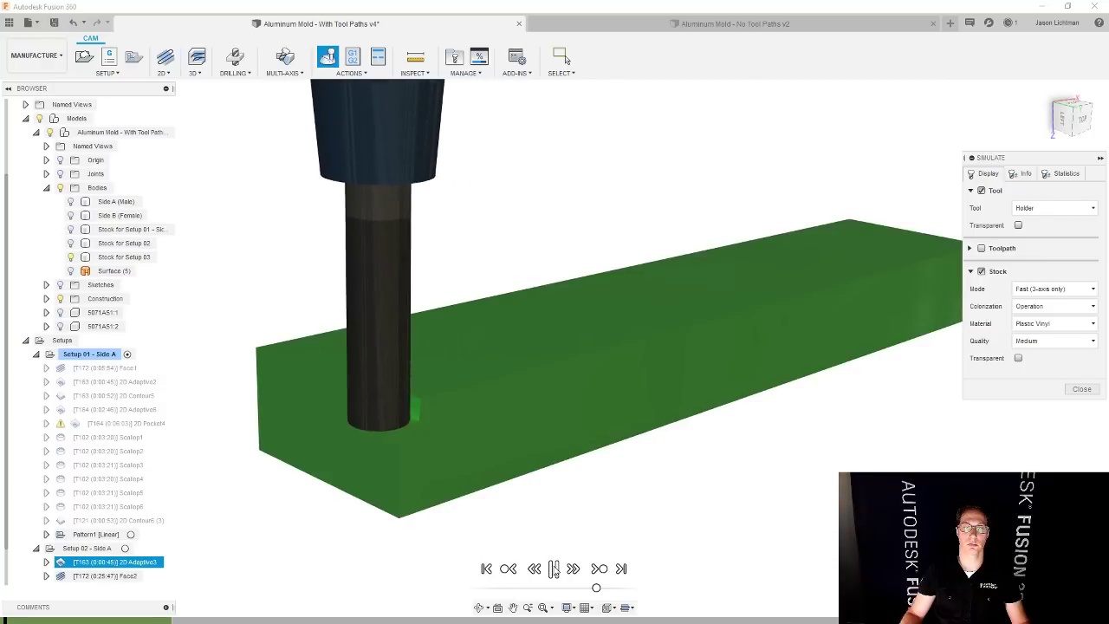
{"action": "left_click", "coordinate": [621, 568]}
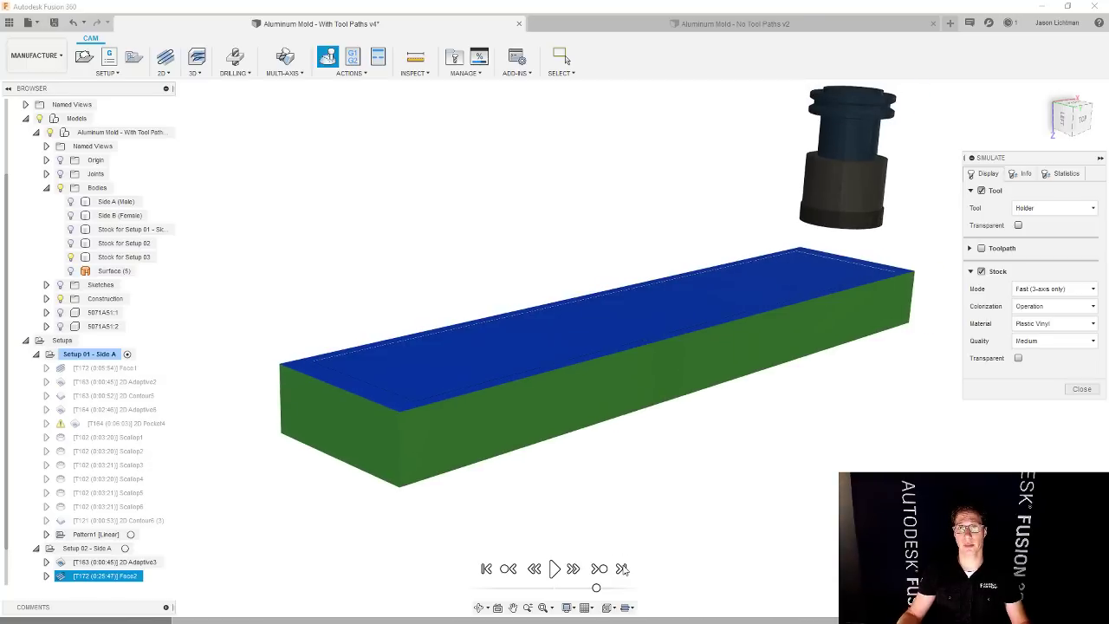
{"action": "left_click", "coordinate": [1082, 390]}
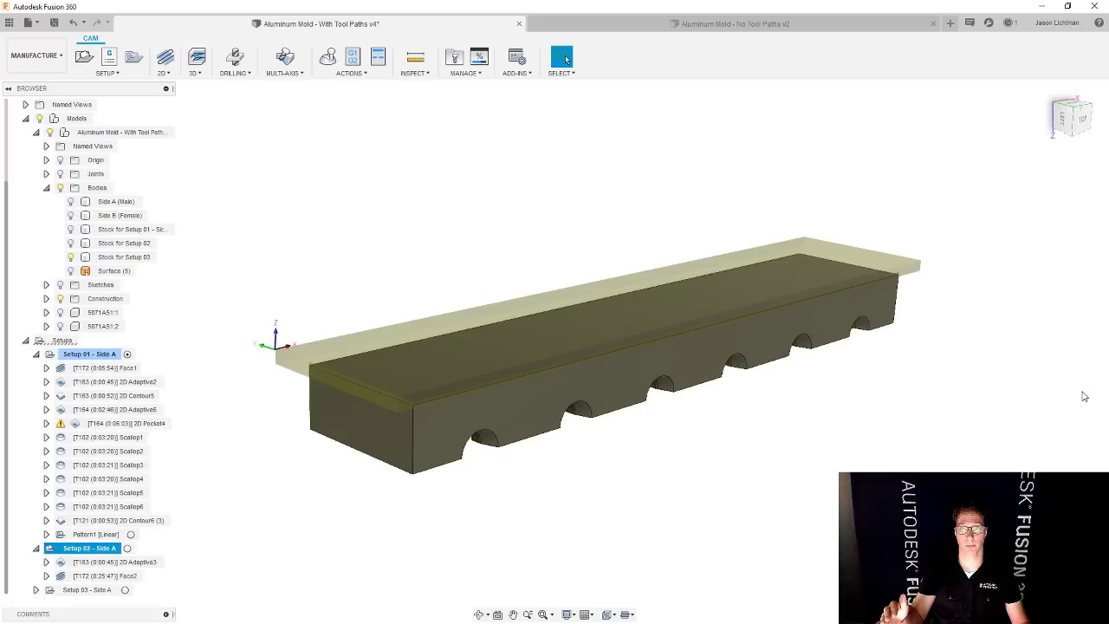
- Switch to the Aluminum Mold - No Tool Paths v2 document in the Design workspace
{"action": "left_click", "coordinate": [838, 27]}
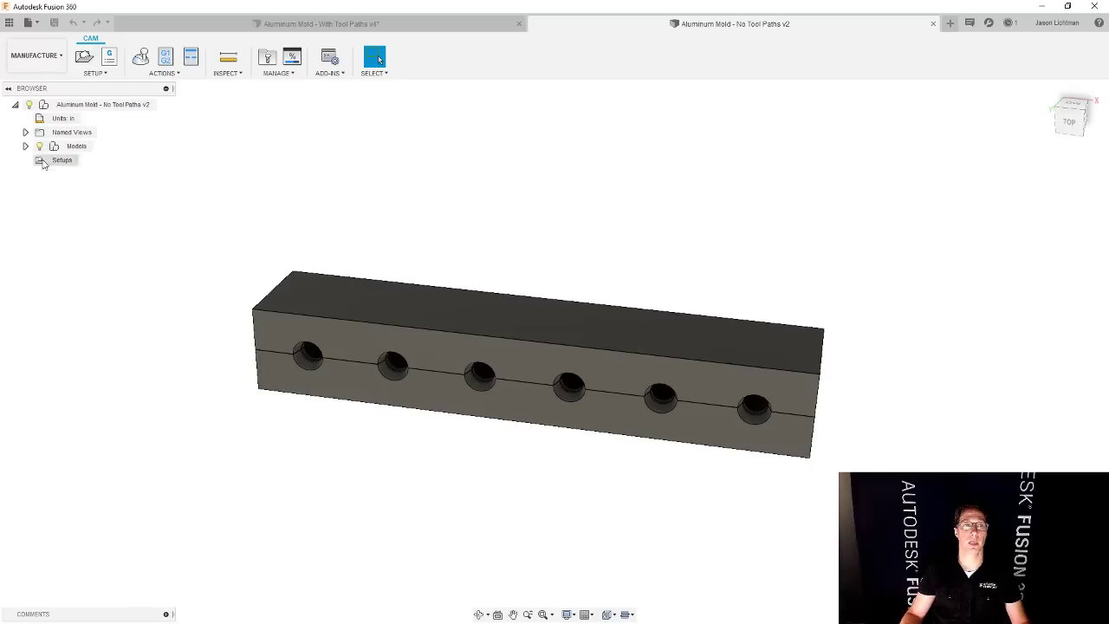
{"action": "left_click", "coordinate": [35, 56]}
{"action": "left_click", "coordinate": [37, 68]}
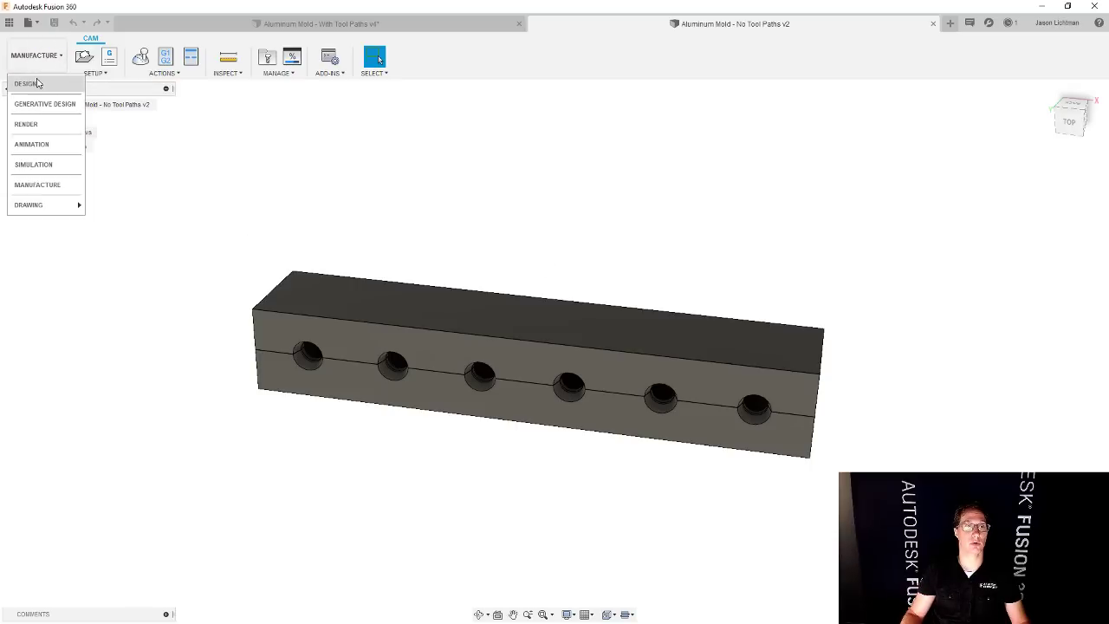
{"action": "left_click", "coordinate": [39, 84]}
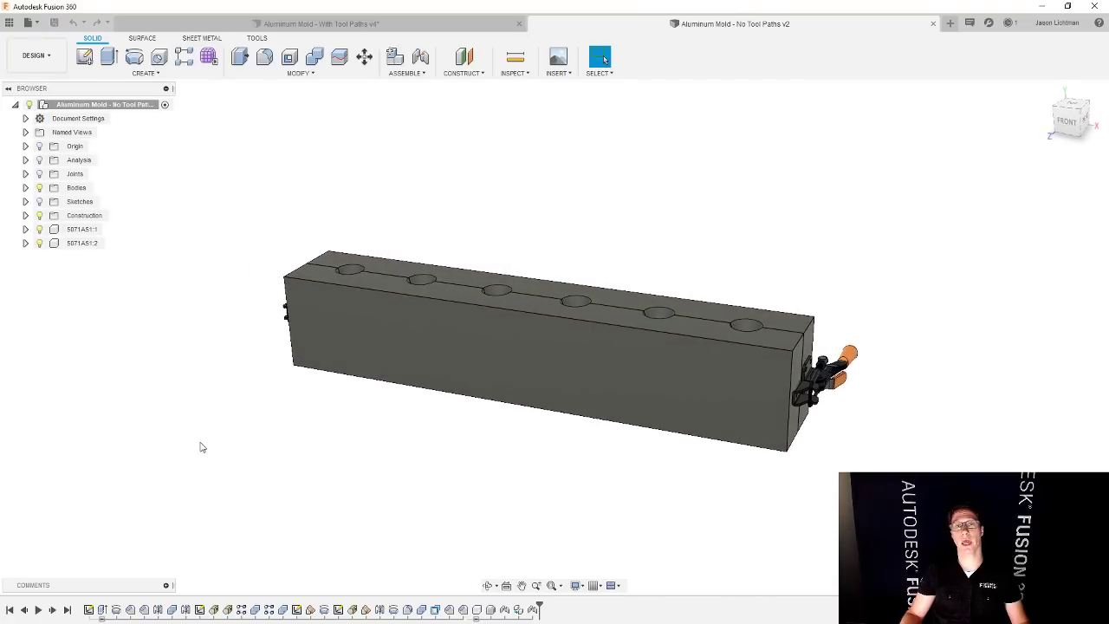
- Hide clamps 5071A51:1 and 5071A51:2 and the Side B (Female) body
{"action": "left_click", "coordinate": [39, 229]}
{"action": "left_click", "coordinate": [39, 243]}
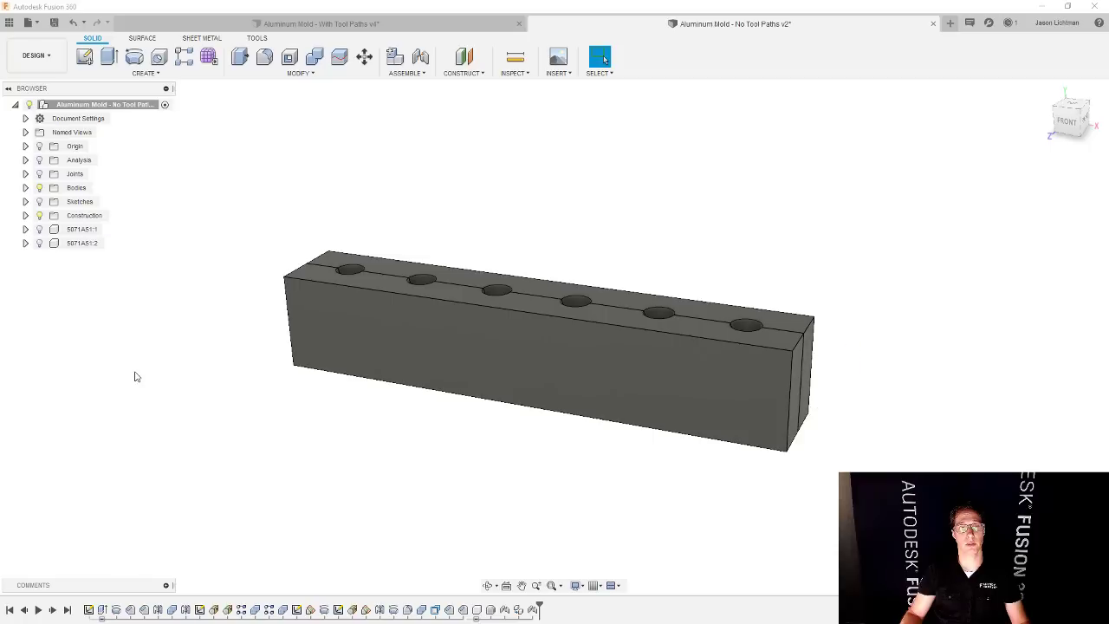
{"action": "left_click", "coordinate": [25, 187]}
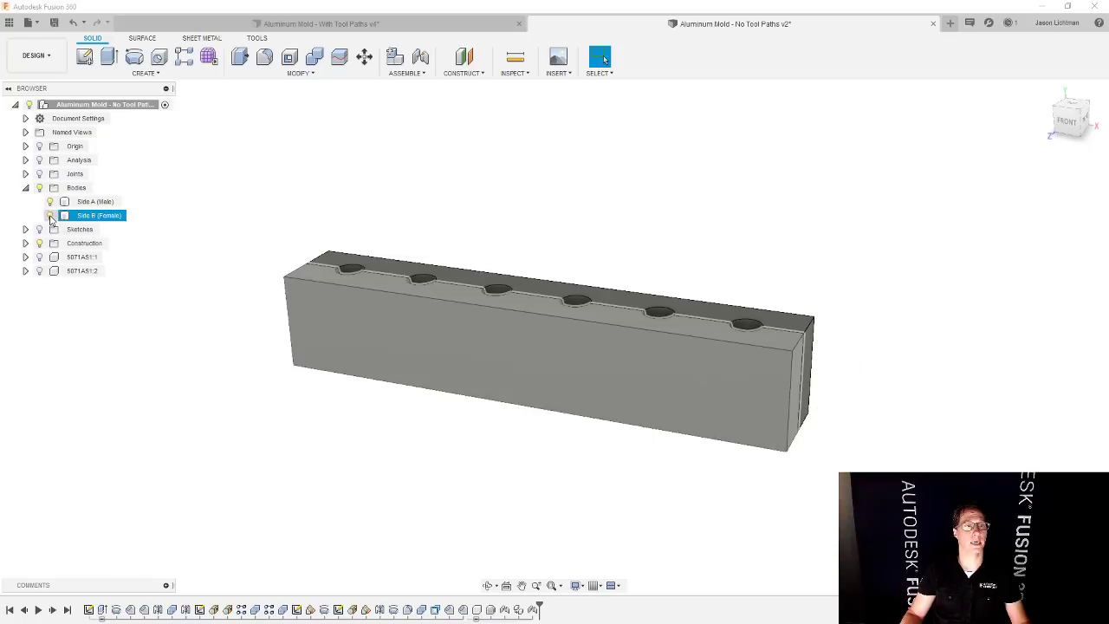
{"action": "left_click", "coordinate": [49, 214]}
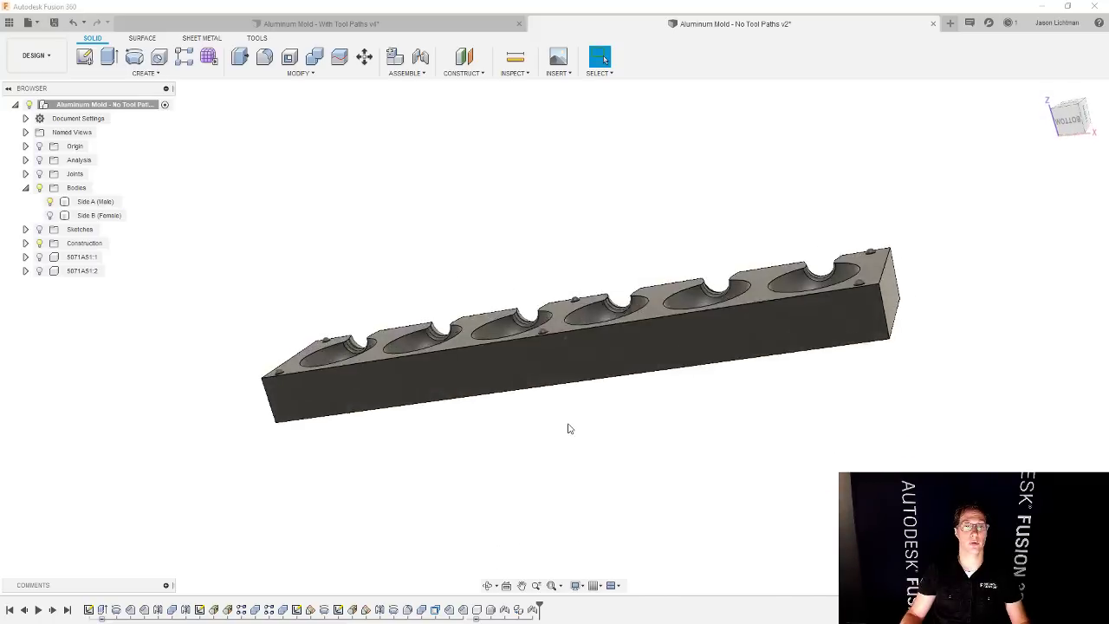
- Pick the very-front-face construction plane and start a sketch on it
{"action": "left_click", "coordinate": [26, 243]}
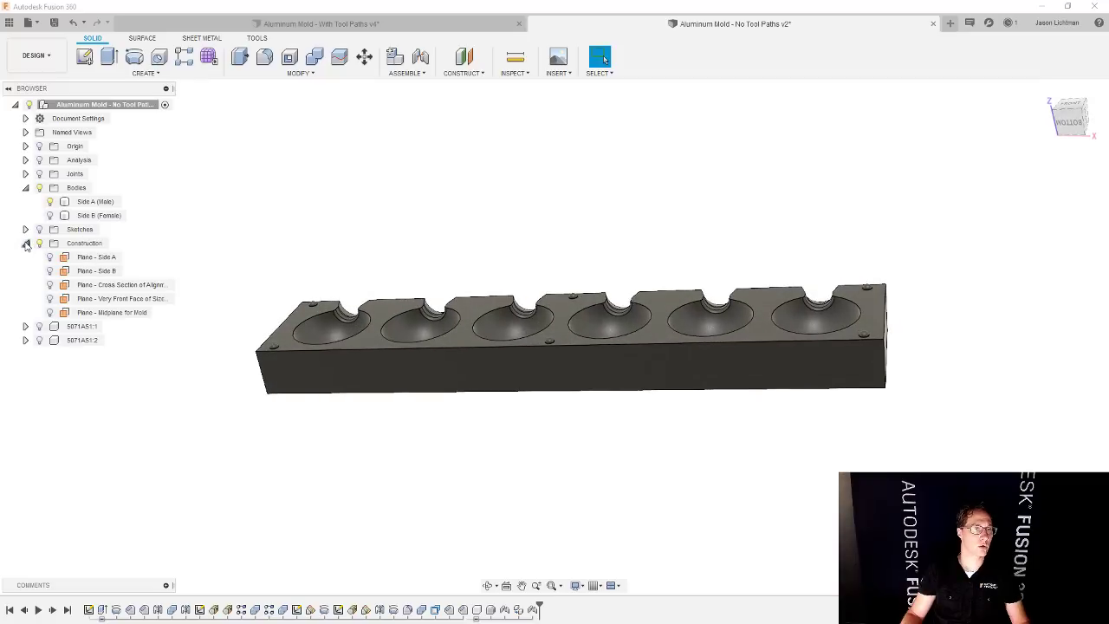
{"action": "left_click", "coordinate": [109, 299]}
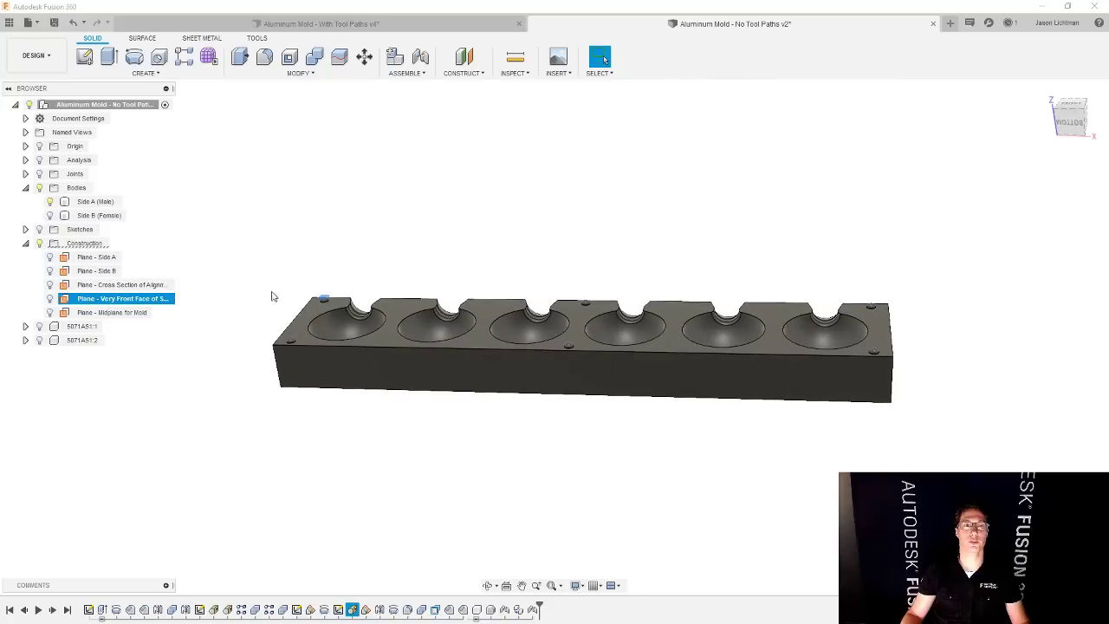
{"action": "left_click", "coordinate": [316, 303]}
{"action": "scroll", "coordinate": [316, 302], "scroll_direction": "up", "scroll_amount": 6}
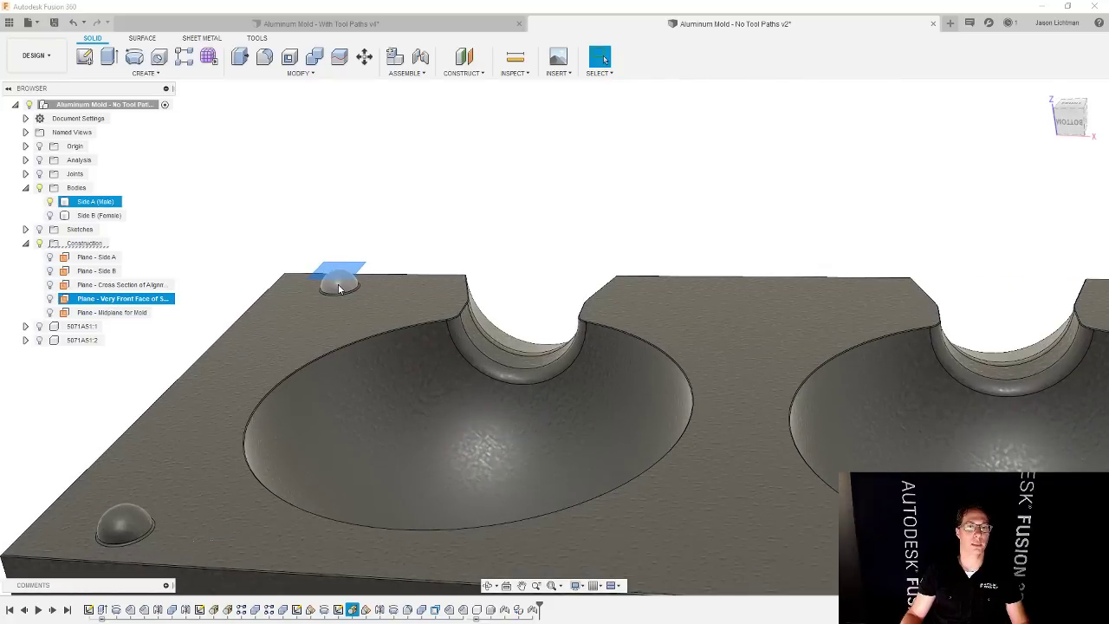
{"action": "scroll", "coordinate": [338, 288], "scroll_direction": "down", "scroll_amount": 5}
{"action": "right_click", "coordinate": [170, 299]}
{"action": "left_click", "coordinate": [168, 326]}
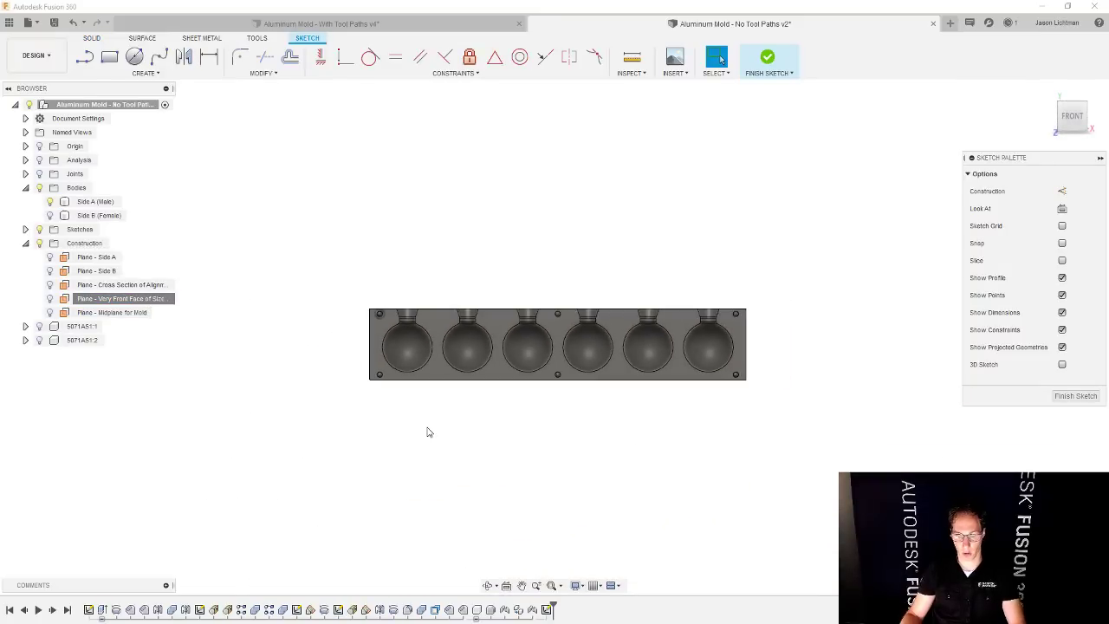
- Project the Side A (Male) body's outline into the sketch, then hide the body
{"action": "key", "text": "p"}
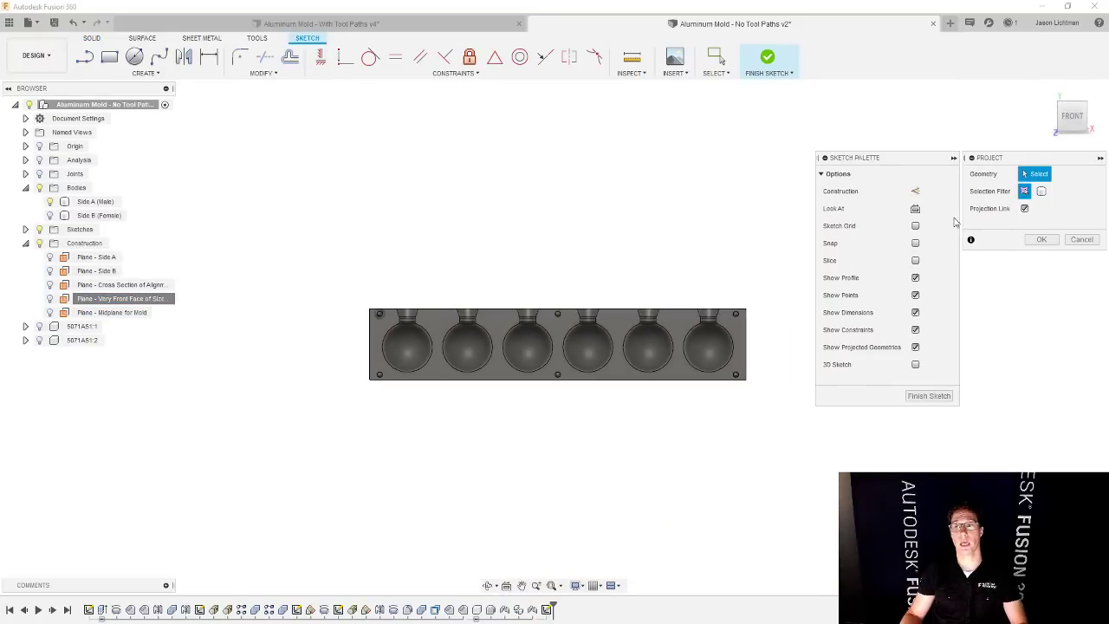
{"action": "left_click", "coordinate": [1041, 190]}
{"action": "left_click", "coordinate": [715, 362]}
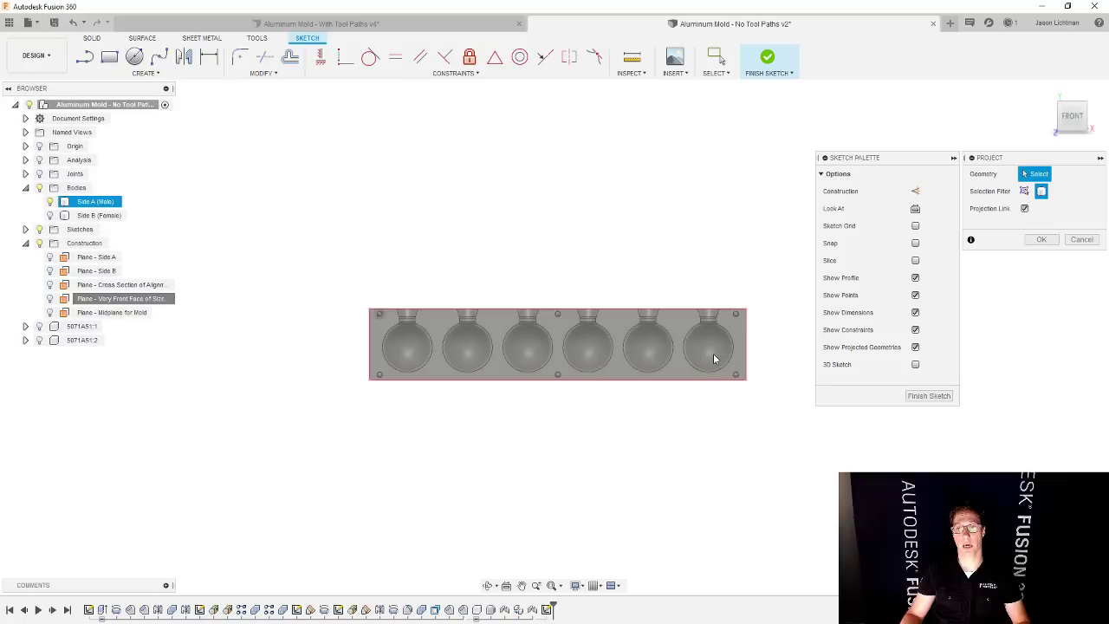
{"action": "left_click", "coordinate": [1043, 240]}
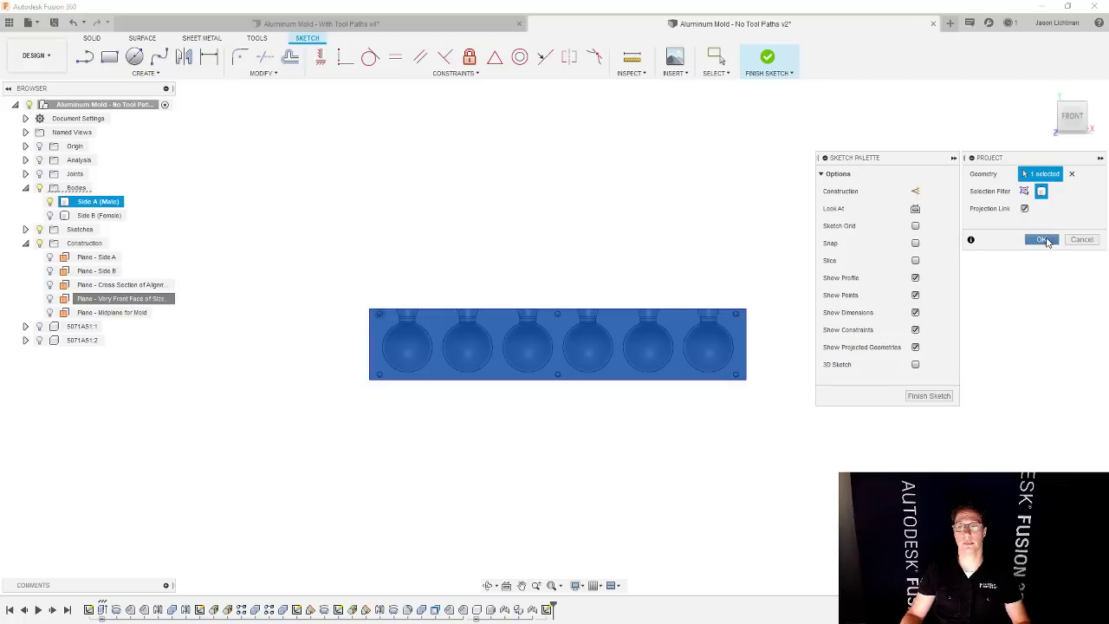
{"action": "left_click", "coordinate": [50, 201]}
- Convert the four projected outline edges to construction lines and begin a surrounding rectangle
{"action": "scroll", "coordinate": [677, 280], "scroll_direction": "up", "scroll_amount": 2}
{"action": "double_click", "coordinate": [676, 318]}
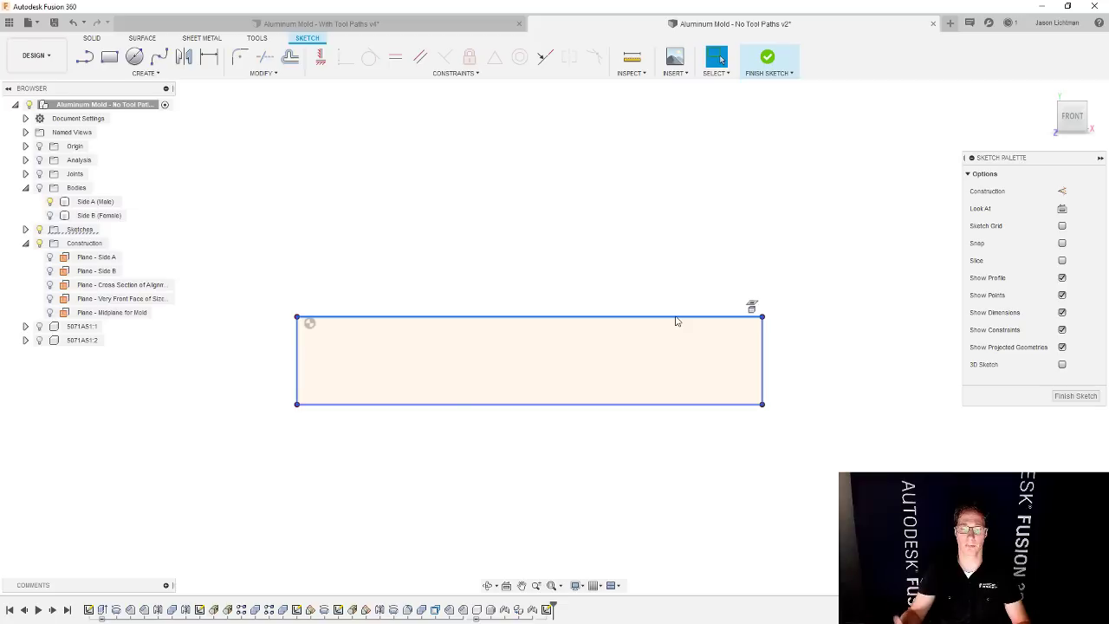
{"action": "key", "text": "x"}
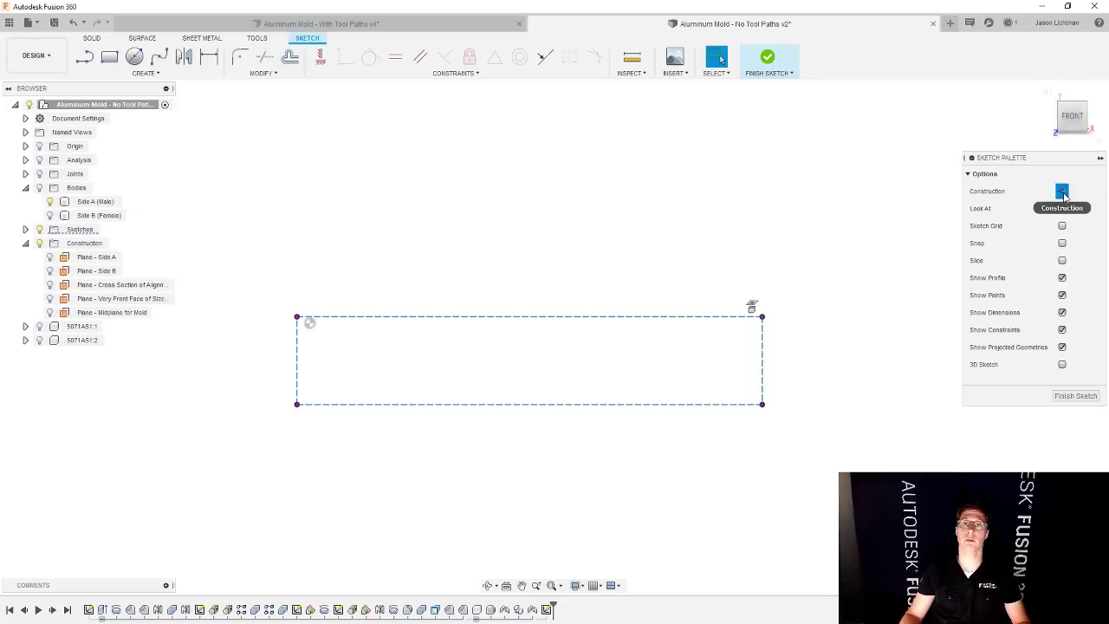
{"action": "left_click", "coordinate": [786, 227]}
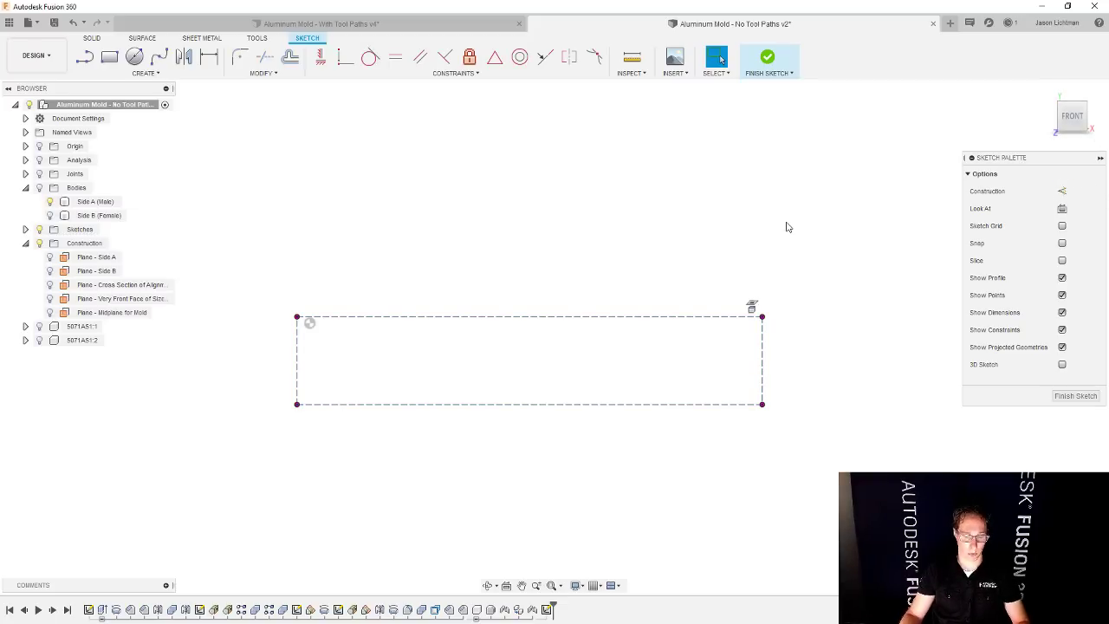
{"action": "key", "text": "r"}
{"action": "left_click", "coordinate": [255, 273]}
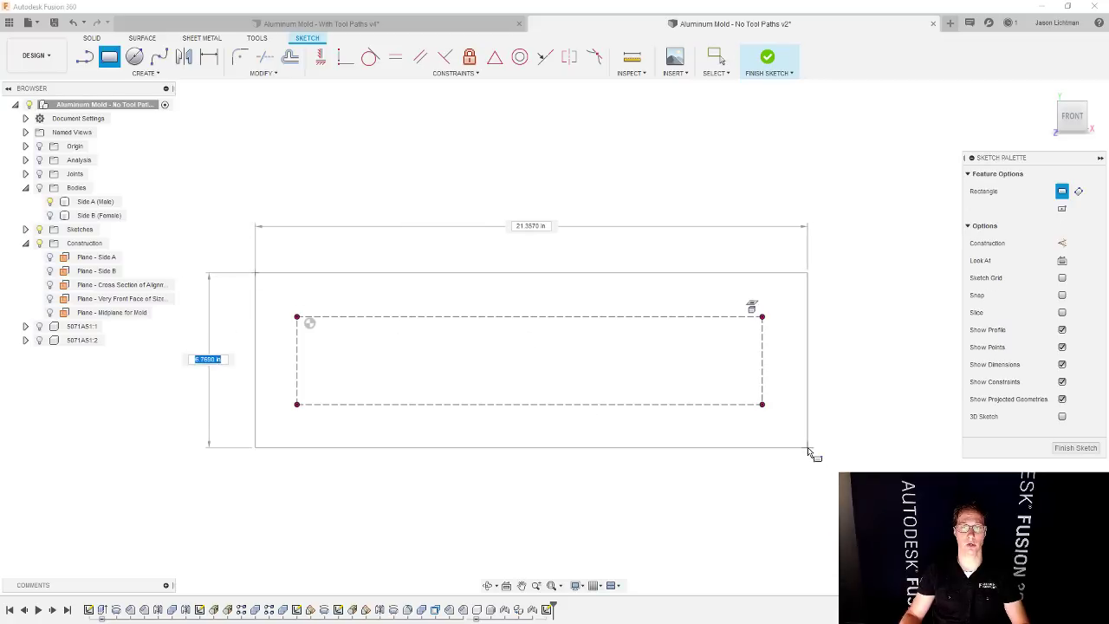
- Finish the surrounding rectangle and draw a line from the outline's top midpoint to its edge
{"action": "left_click", "coordinate": [808, 451]}
{"action": "key", "text": "Escape"}
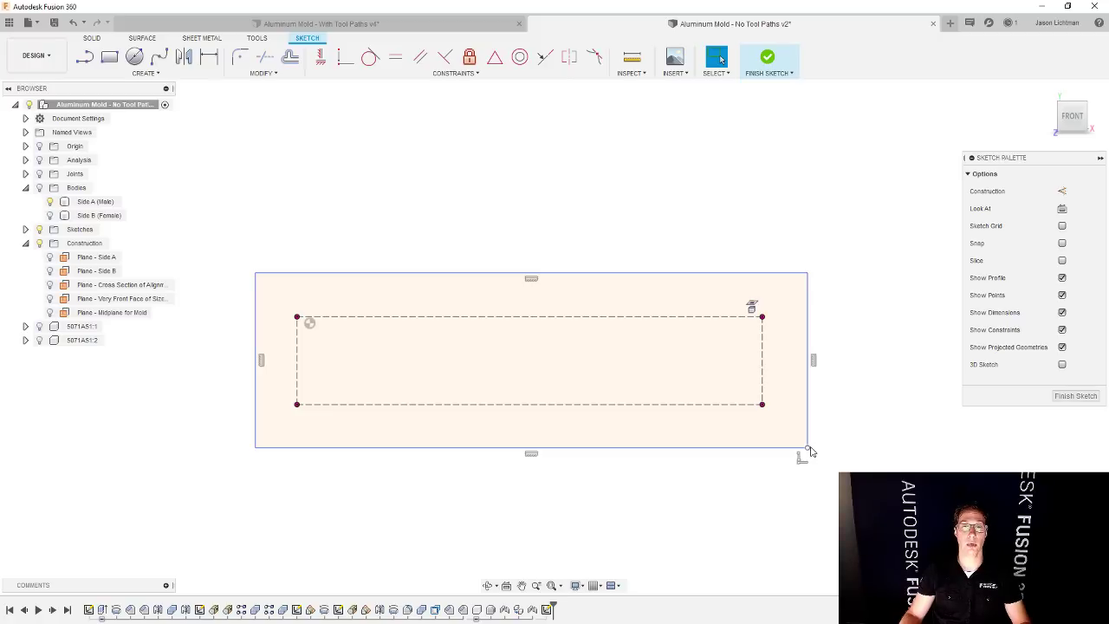
{"action": "key", "text": "l"}
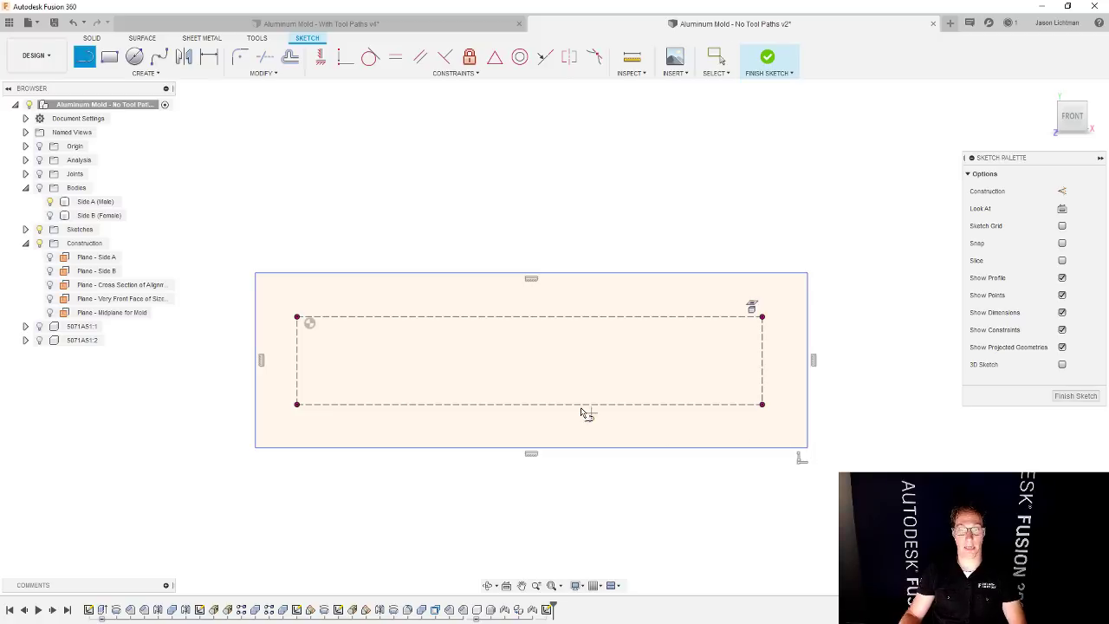
{"action": "left_click", "coordinate": [530, 317]}
{"action": "left_click", "coordinate": [530, 274]}
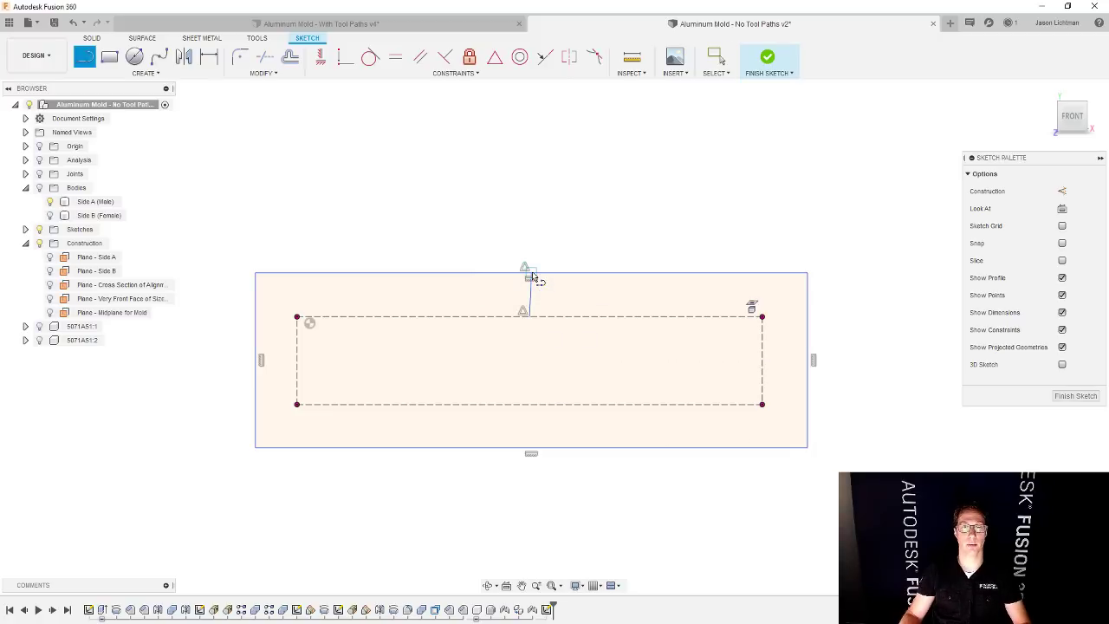
{"action": "key", "text": "Escape"}
- Draw the matching bottom centre line and convert both centre lines to construction lines
{"action": "key", "text": "l"}
{"action": "left_click", "coordinate": [531, 277]}
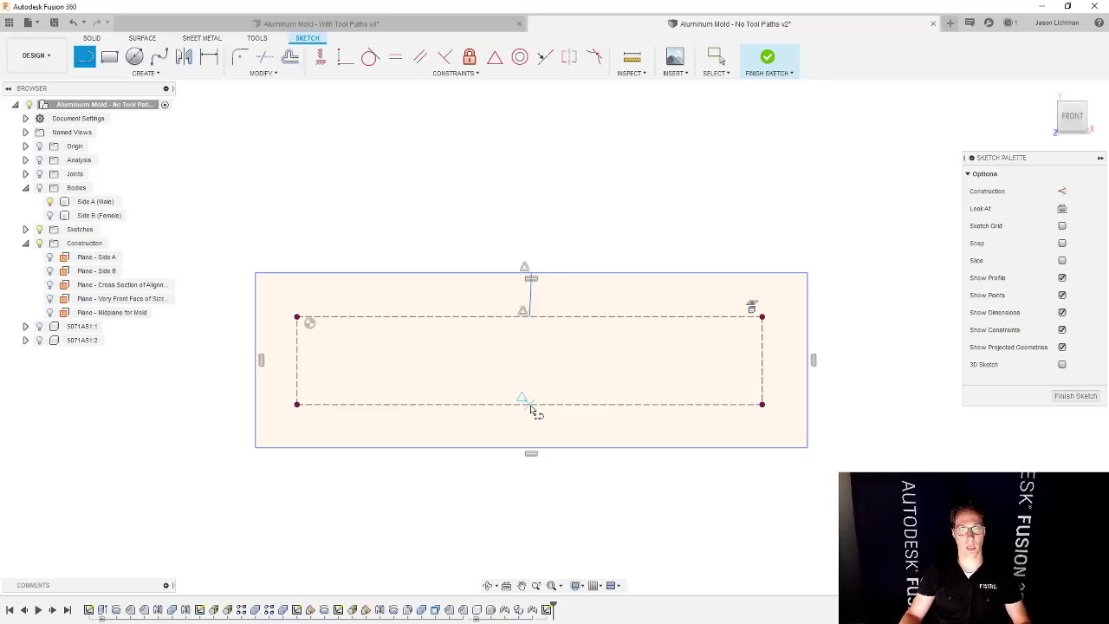
{"action": "left_click", "coordinate": [530, 404]}
{"action": "left_click", "coordinate": [530, 447]}
{"action": "key", "text": "Escape"}
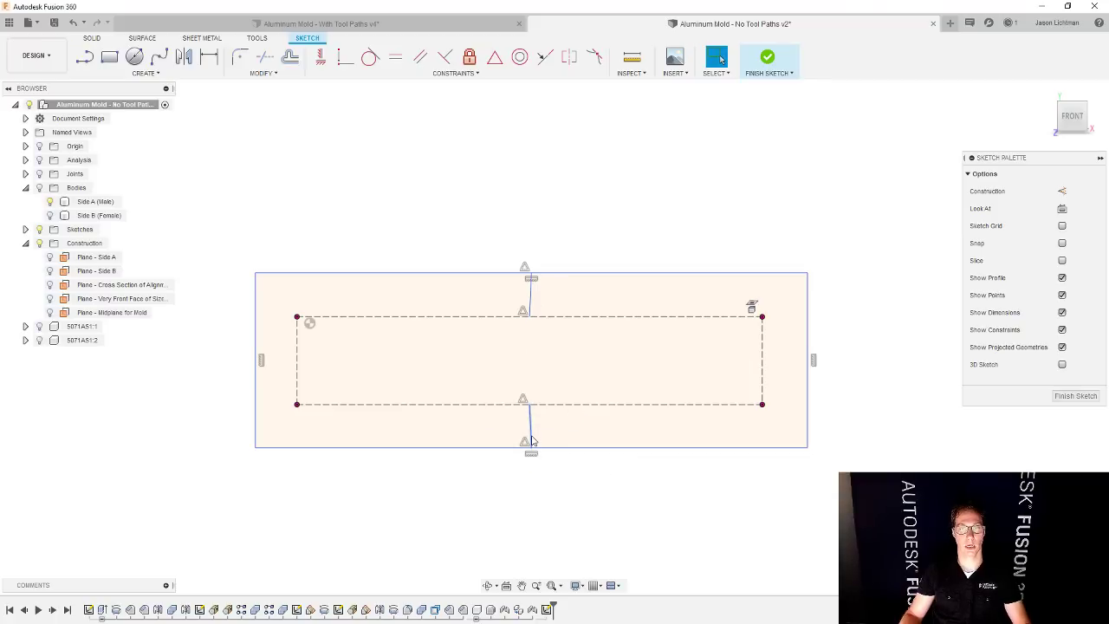
{"action": "left_click", "coordinate": [531, 440]}
{"action": "key", "text": "x"}
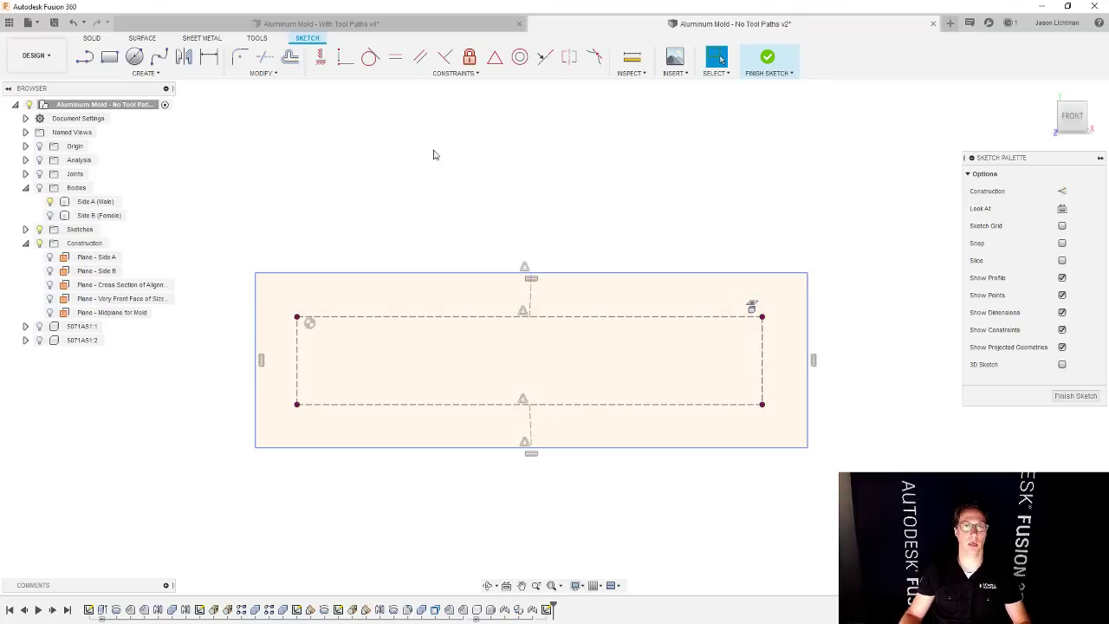
- Constrain the centre lines vertical and equal so the rectangle stays symmetric around the outline
{"action": "left_click", "coordinate": [320, 57]}
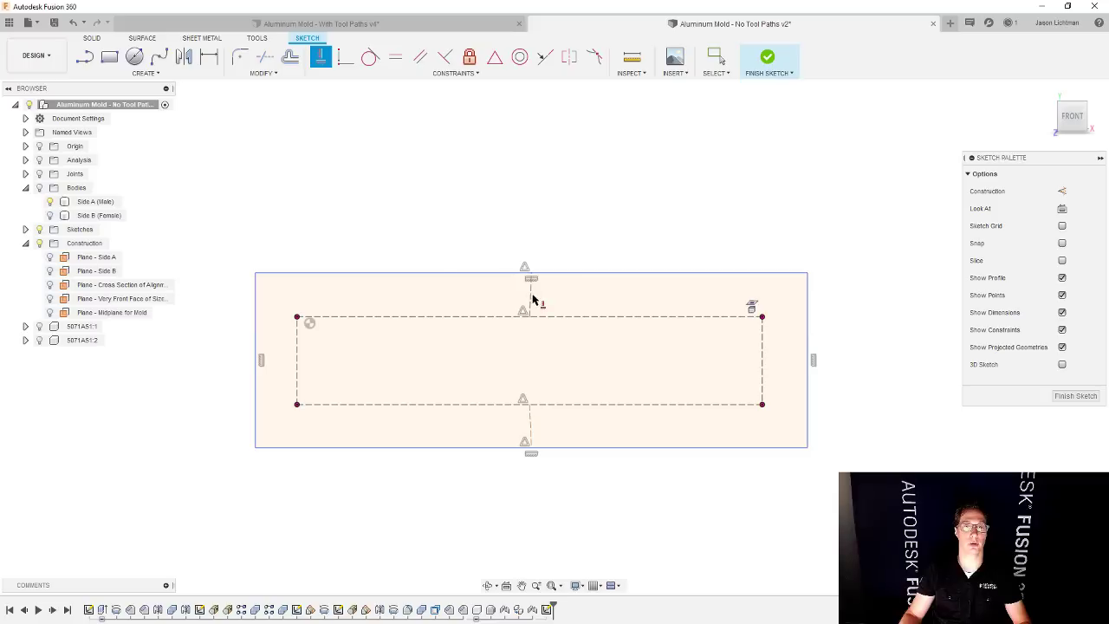
{"action": "left_click", "coordinate": [530, 299]}
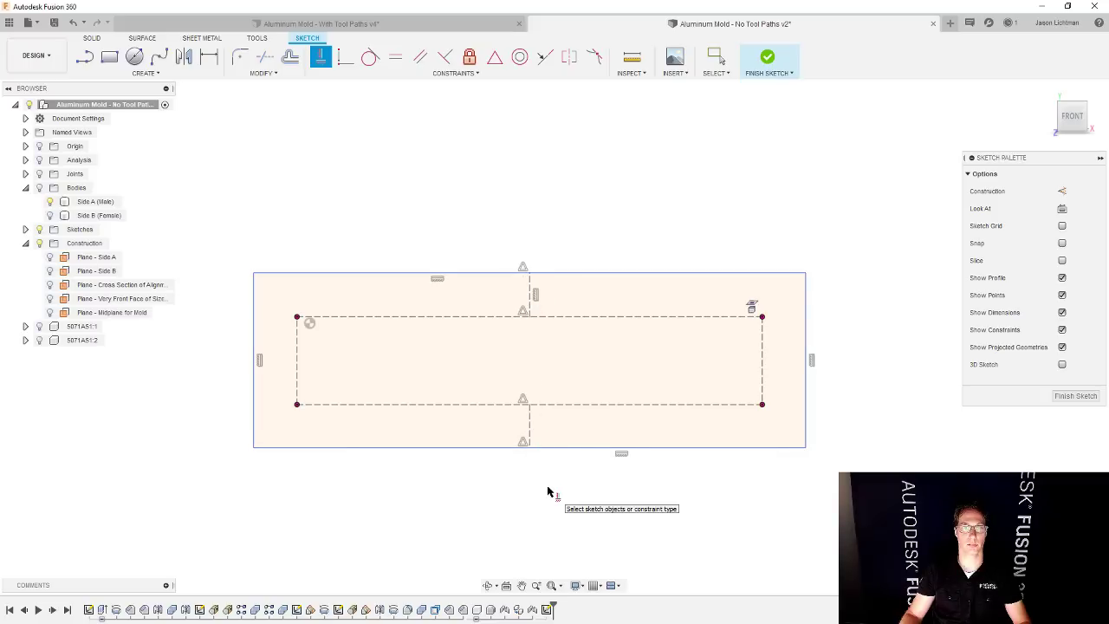
{"action": "key", "text": "Escape"}
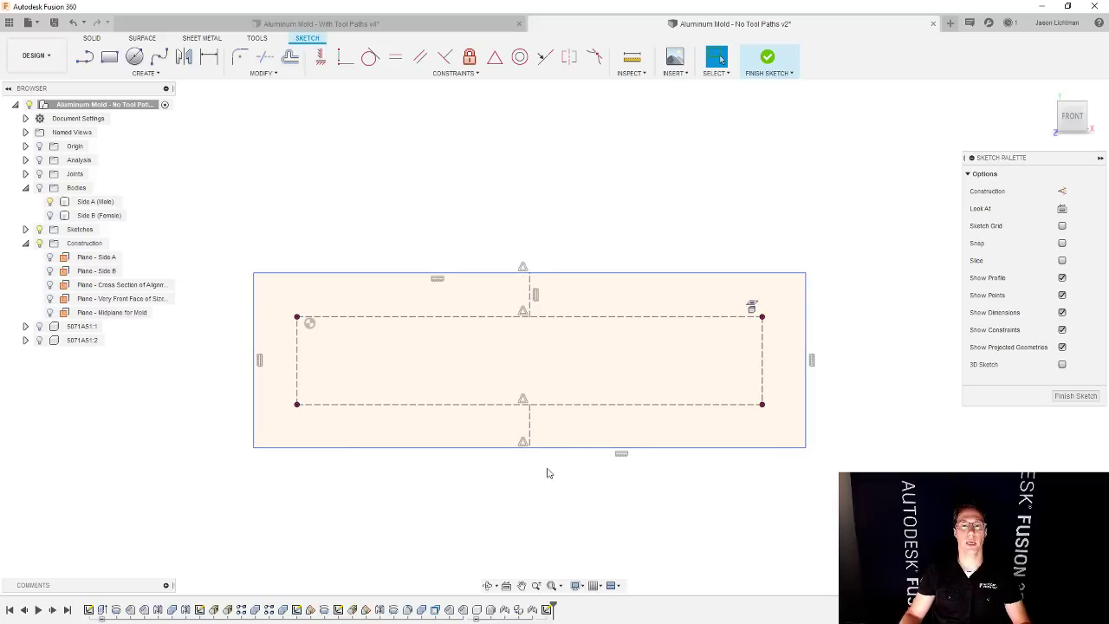
{"action": "left_click", "coordinate": [530, 430]}
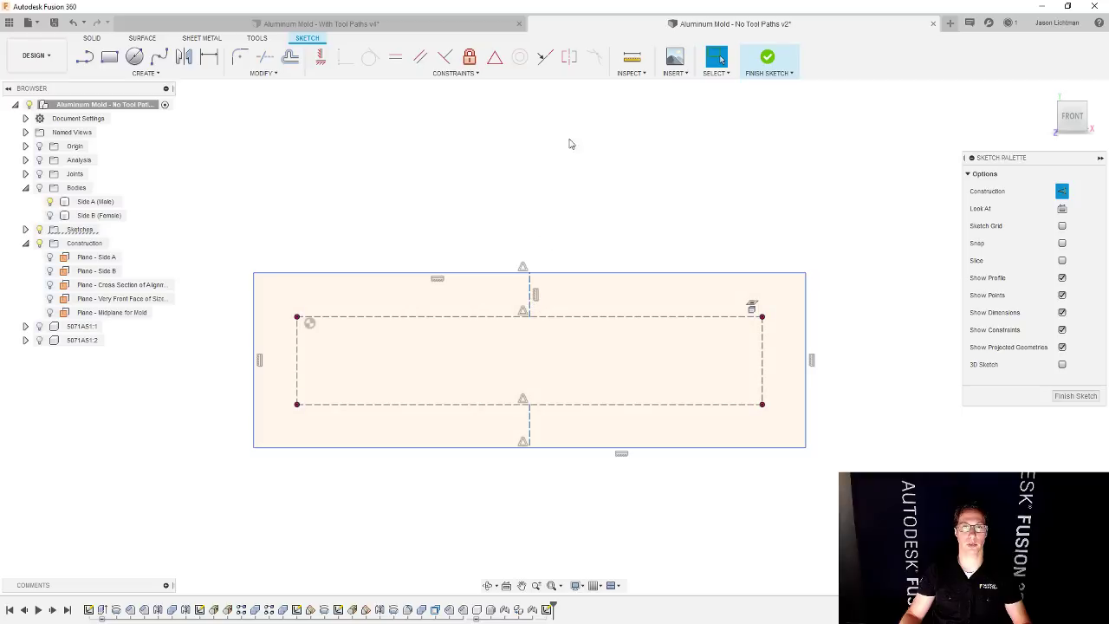
{"action": "left_click", "coordinate": [484, 74]}
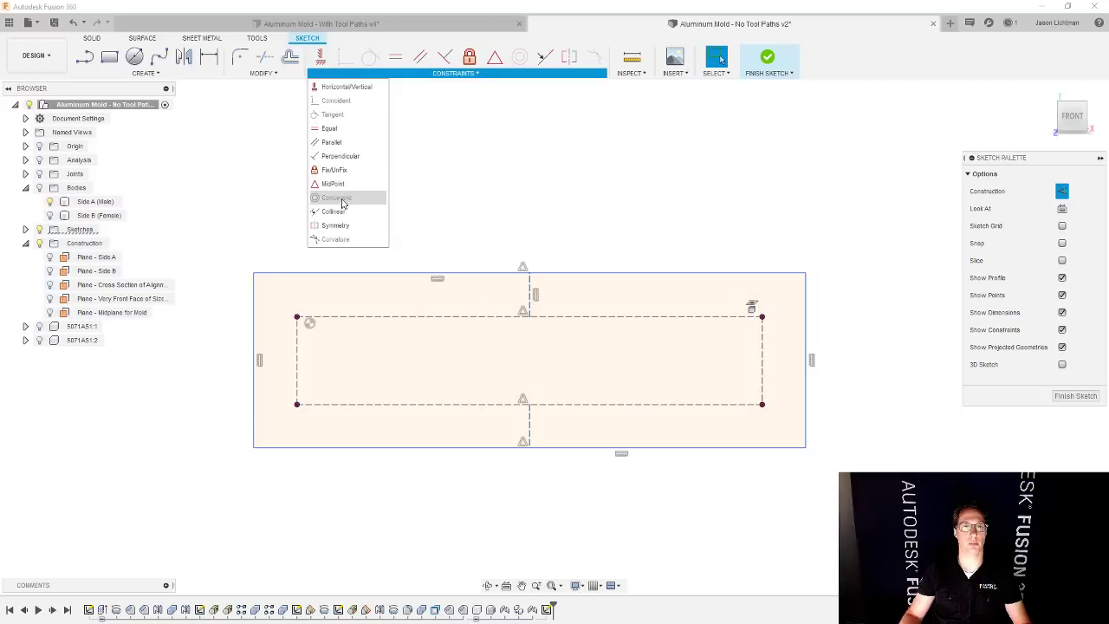
{"action": "left_click", "coordinate": [331, 134]}
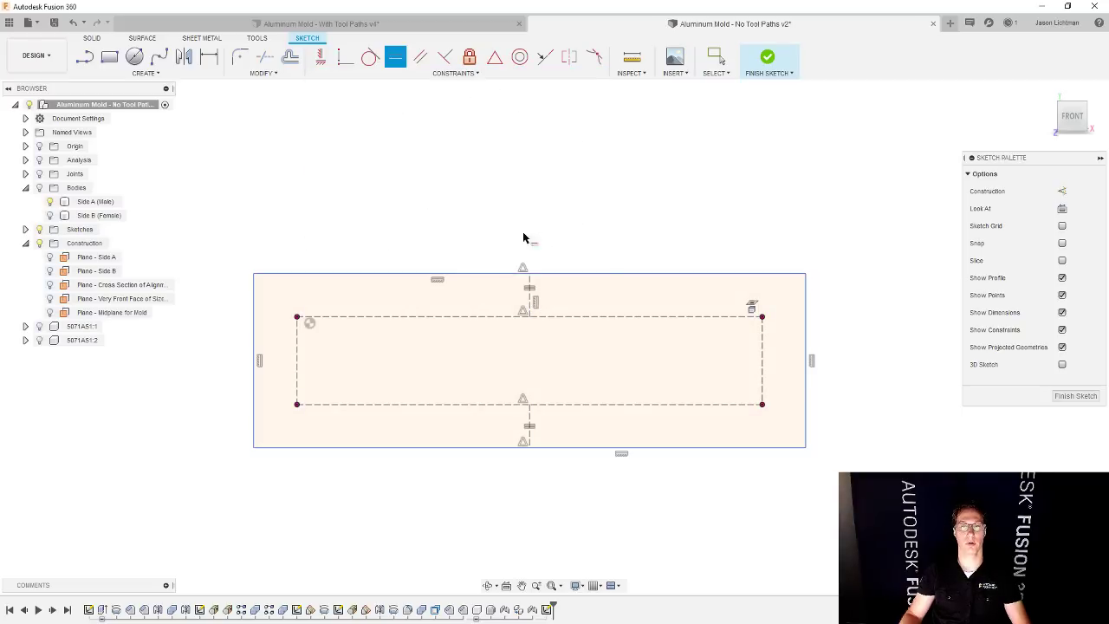
{"action": "mouse_move", "coordinate": [655, 281]}
{"action": "left_mouse_down"}
{"action": "mouse_move", "coordinate": [660, 245]}
{"action": "mouse_move", "coordinate": [661, 259]}
{"action": "left_mouse_up"}
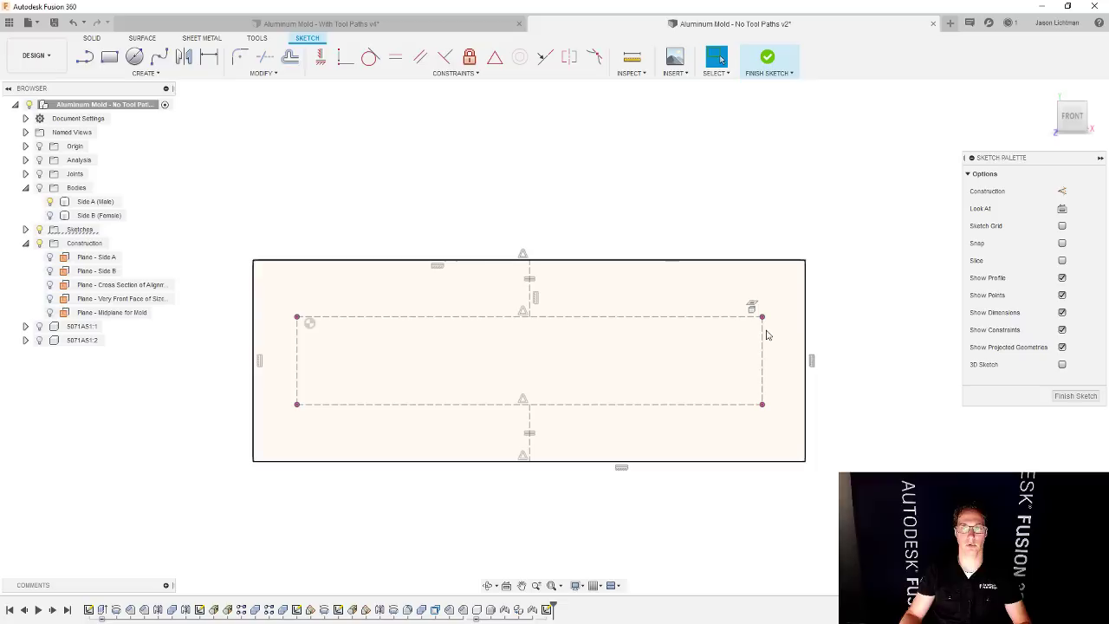
{"action": "mouse_move", "coordinate": [806, 329]}
{"action": "left_mouse_down"}
{"action": "mouse_move", "coordinate": [834, 333]}
{"action": "mouse_move", "coordinate": [811, 338]}
{"action": "left_mouse_up"}
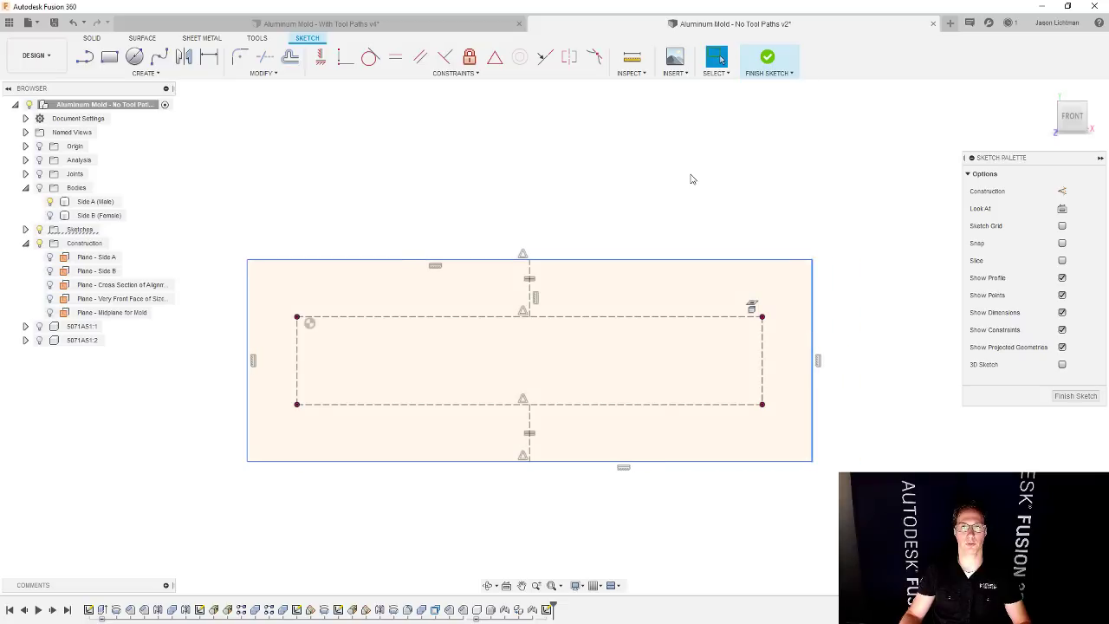
- Dimension the rectangle's width as 20 in
{"action": "key", "text": "d"}
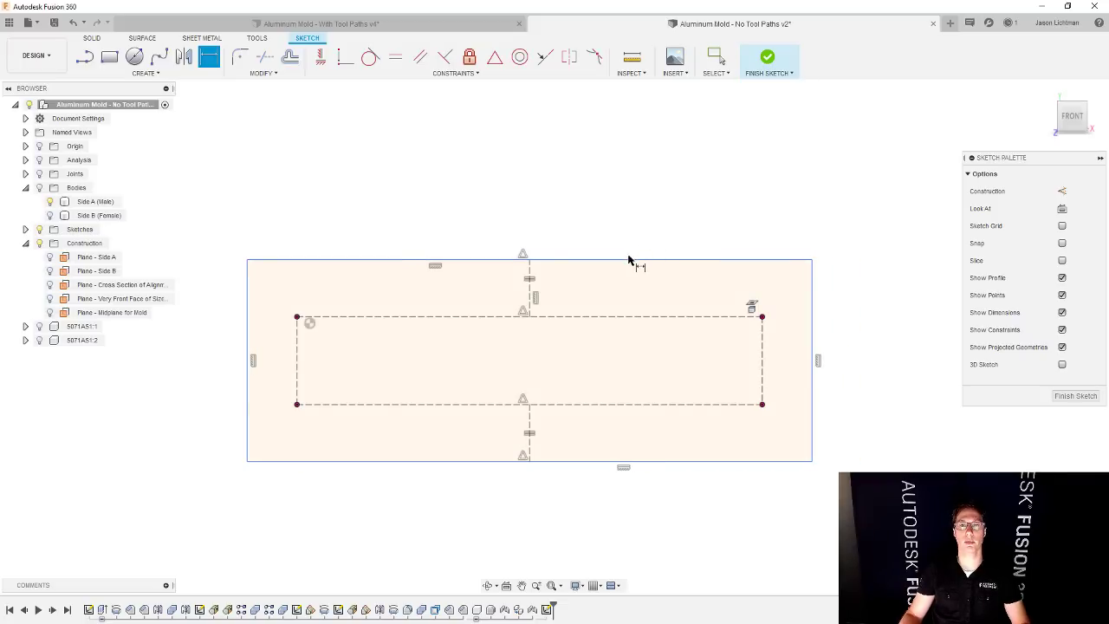
{"action": "left_click", "coordinate": [629, 262]}
{"action": "left_click", "coordinate": [561, 208]}
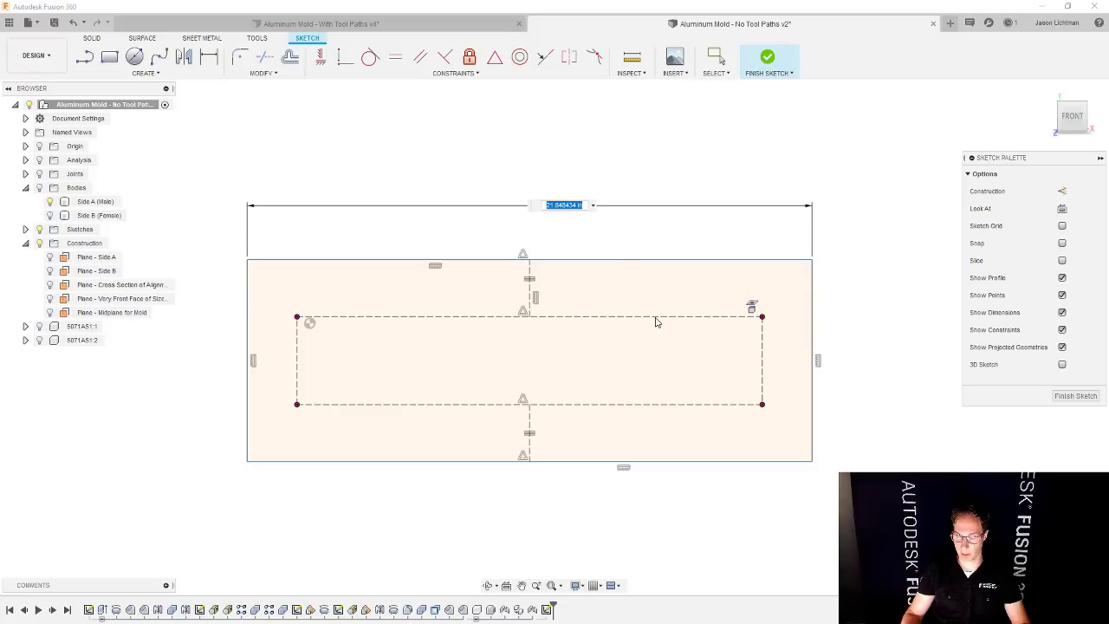
{"action": "type", "text": "20"}
{"action": "key", "text": "Return"}
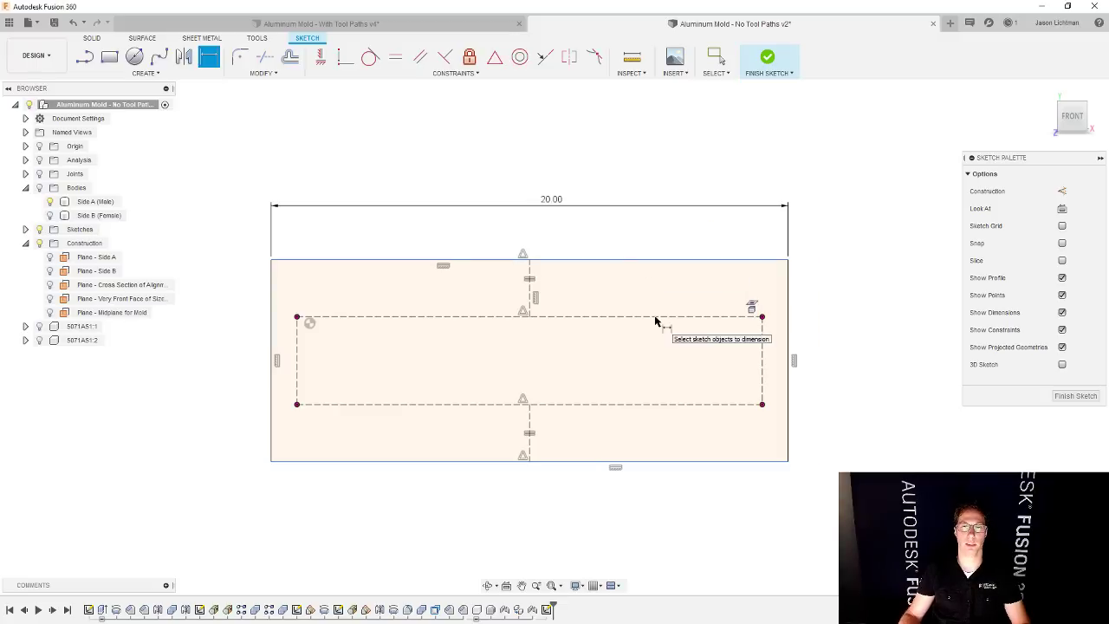
- Add a height dimension between the rectangle's top and bottom edges
{"action": "left_click", "coordinate": [741, 261]}
{"action": "left_click", "coordinate": [755, 460]}
{"action": "left_click", "coordinate": [864, 389]}
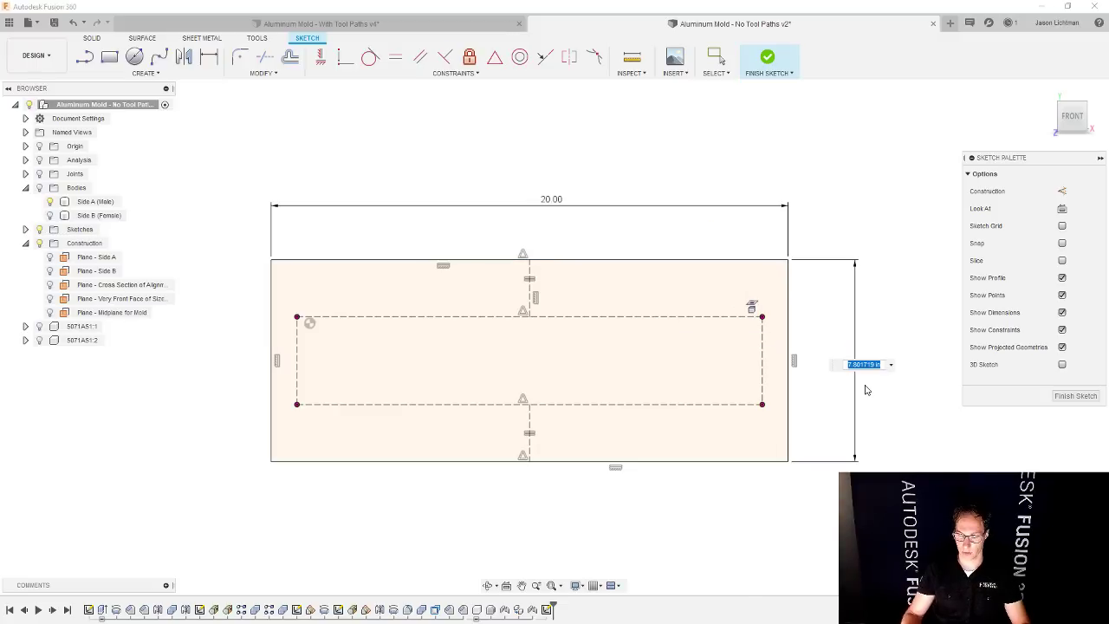
{"action": "key", "text": "Escape"}
{"action": "double_click", "coordinate": [853, 365]}
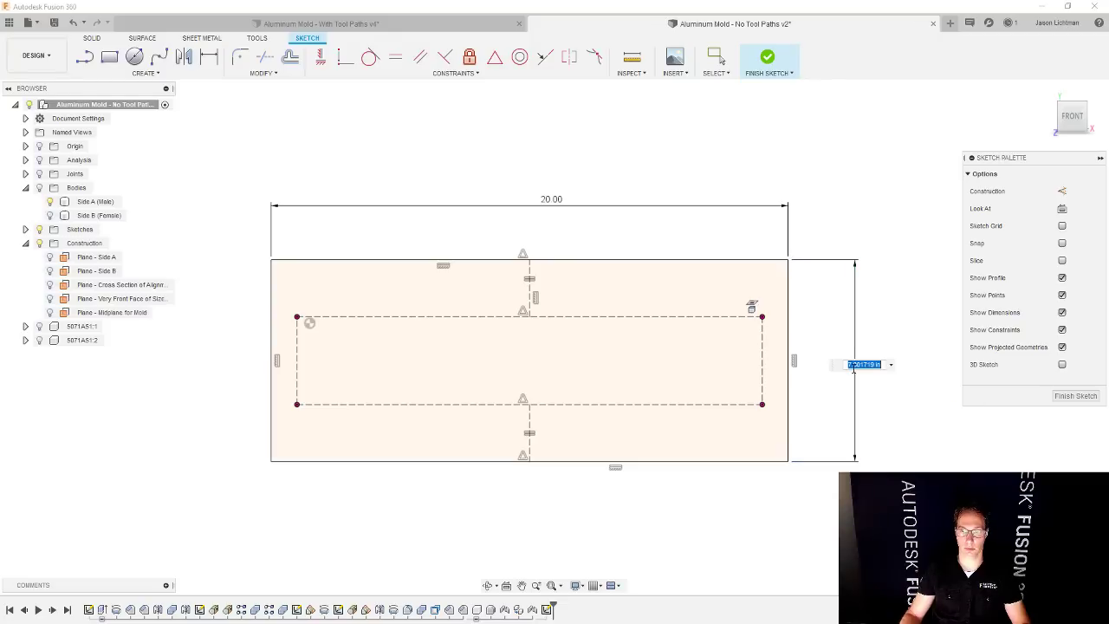
{"action": "key", "text": "Return"}
{"action": "key", "text": "Escape"}
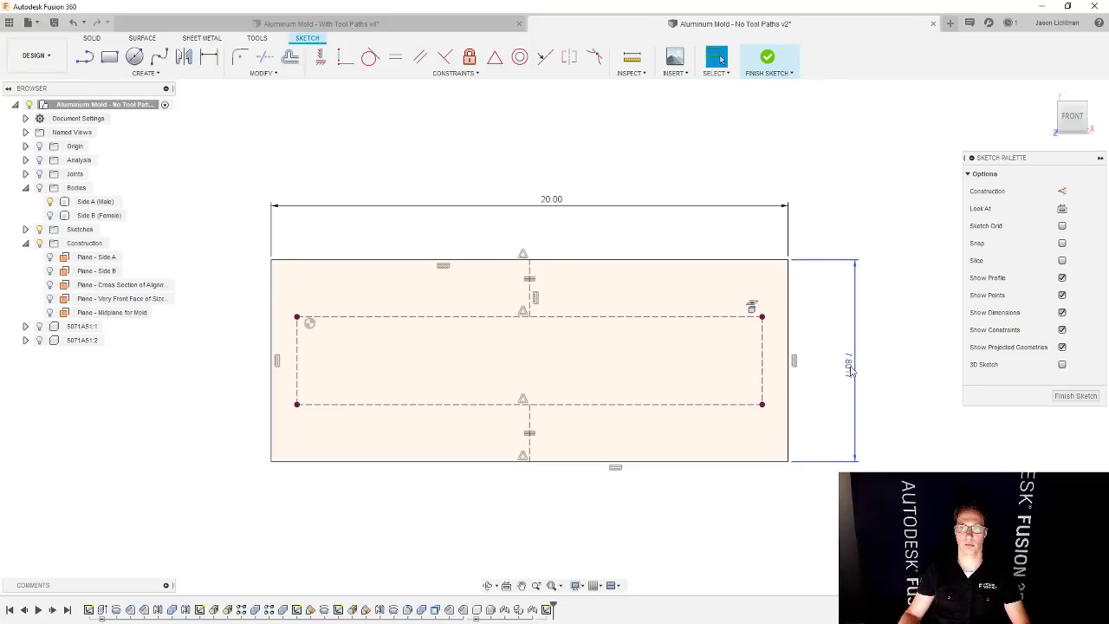
- Set the rectangle height, trying 3.5 and 3.75 before settling on 4 in
{"action": "double_click", "coordinate": [852, 364]}
{"action": "type", "text": "3.5"}
{"action": "key", "text": "Return"}
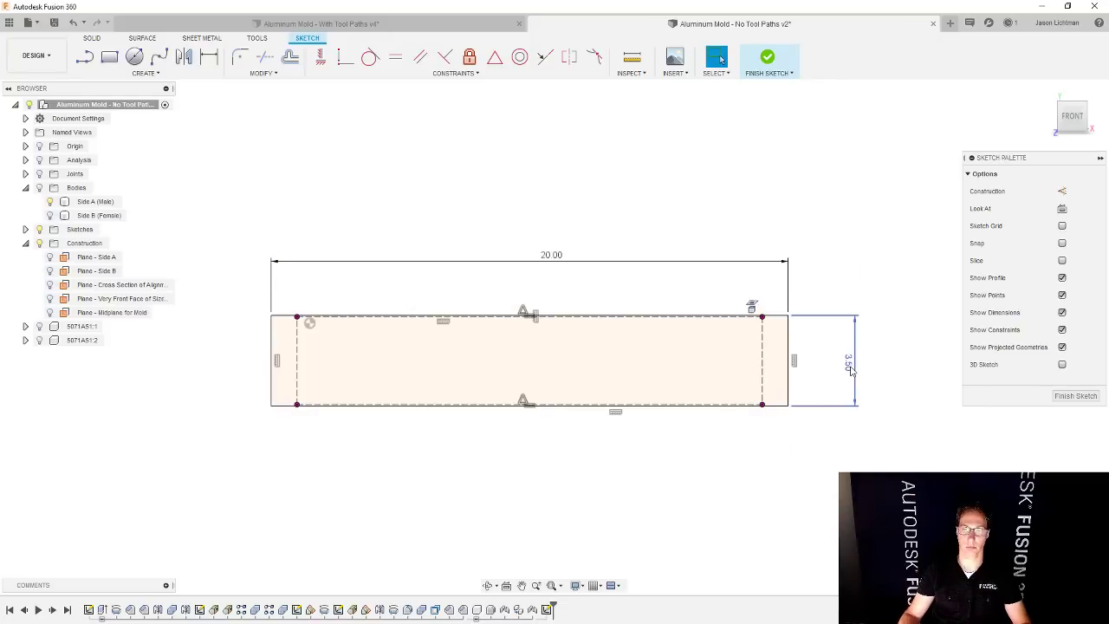
{"action": "double_click", "coordinate": [852, 365]}
{"action": "type", "text": "3.75"}
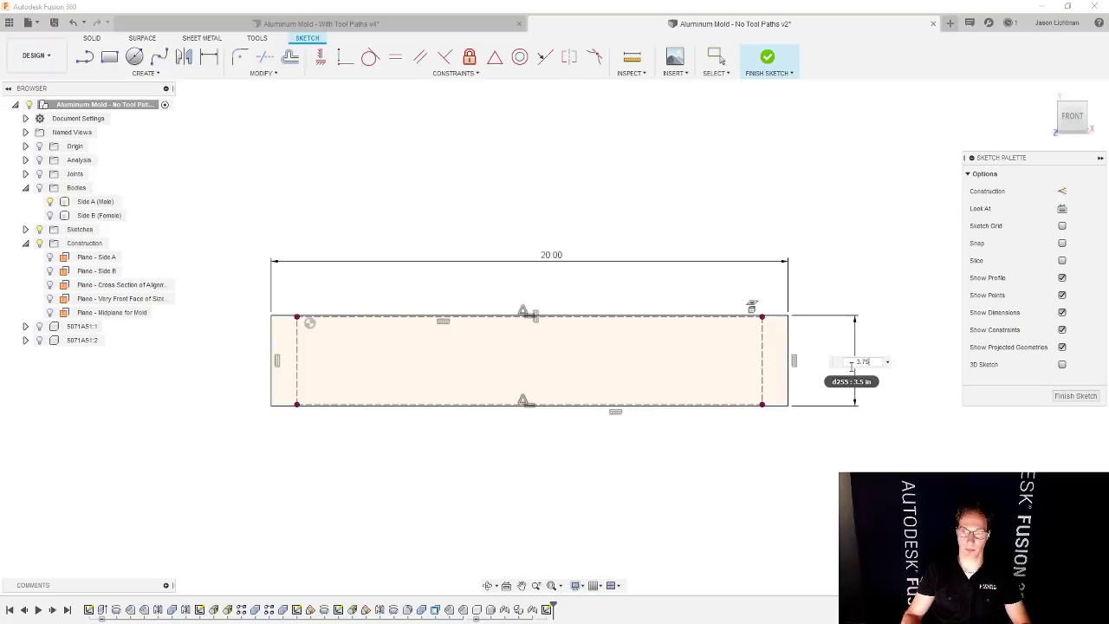
{"action": "key", "text": "Return"}
{"action": "double_click", "coordinate": [852, 368]}
{"action": "type", "text": "4"}
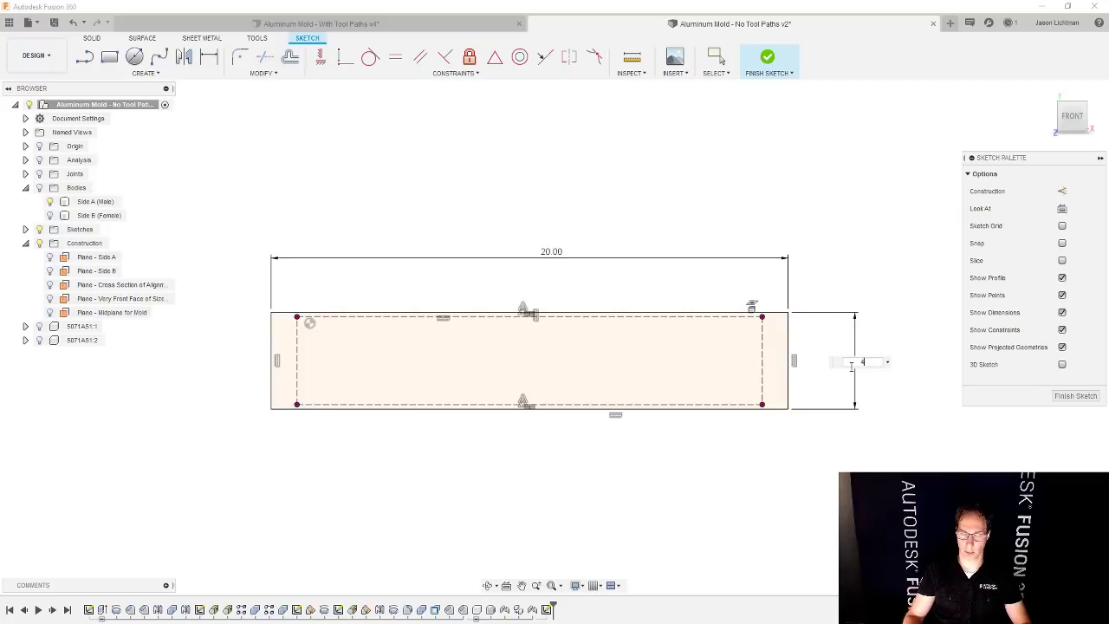
{"action": "key", "text": "Return"}
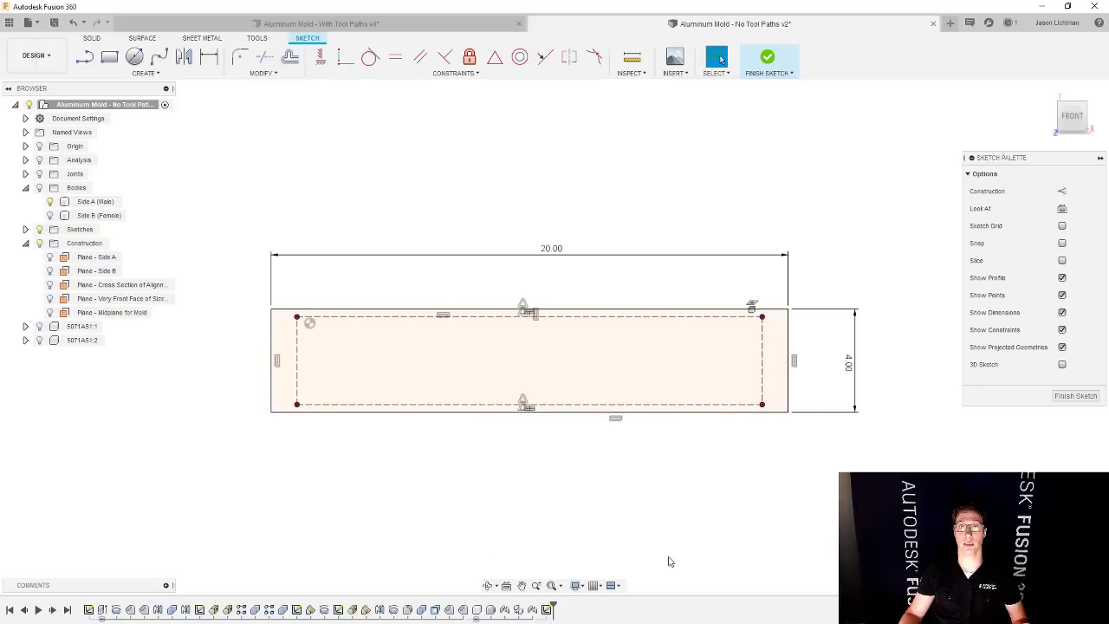
- Finish the stock sketch and rename Sketch30 to 'Sketch - Stock Size'
{"action": "left_click", "coordinate": [1093, 396]}
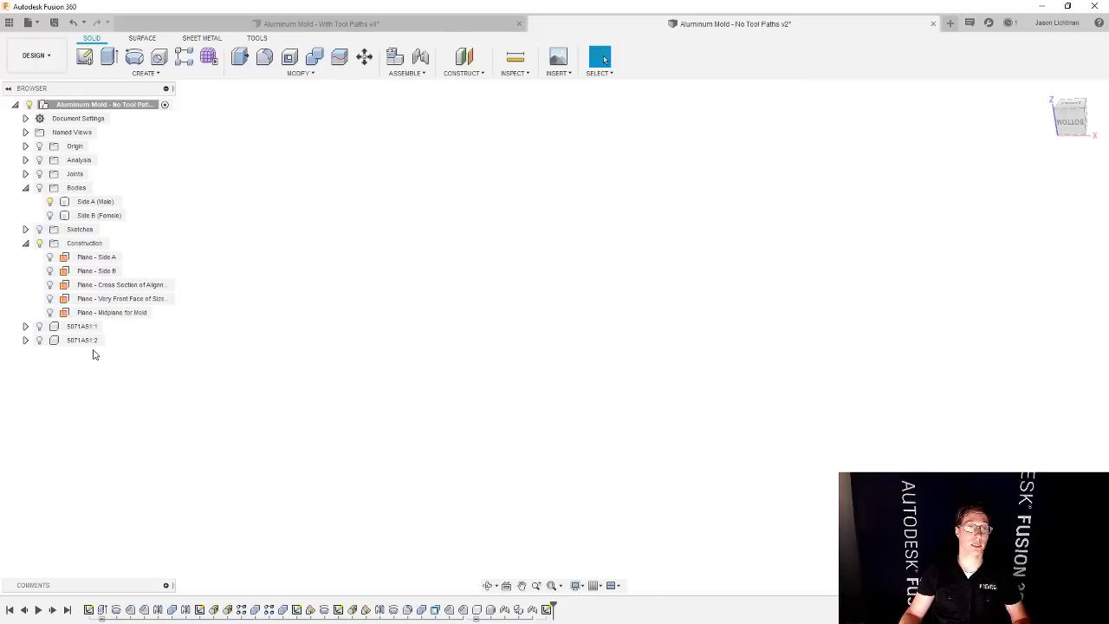
{"action": "left_click", "coordinate": [25, 229]}
{"action": "left_click", "coordinate": [39, 229]}
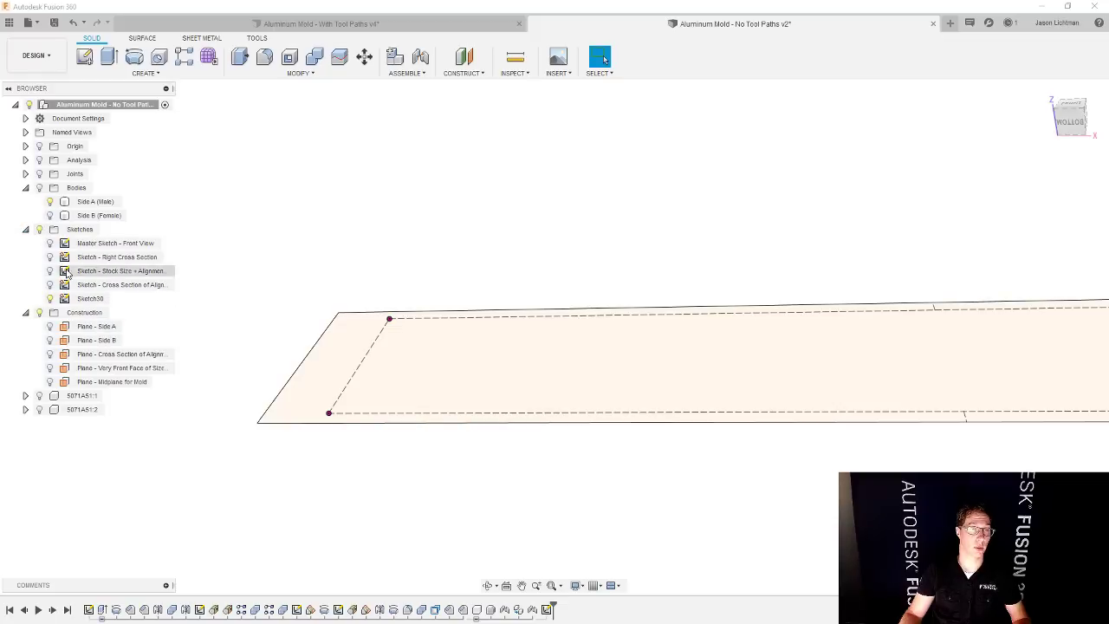
{"action": "double_click", "coordinate": [92, 298]}
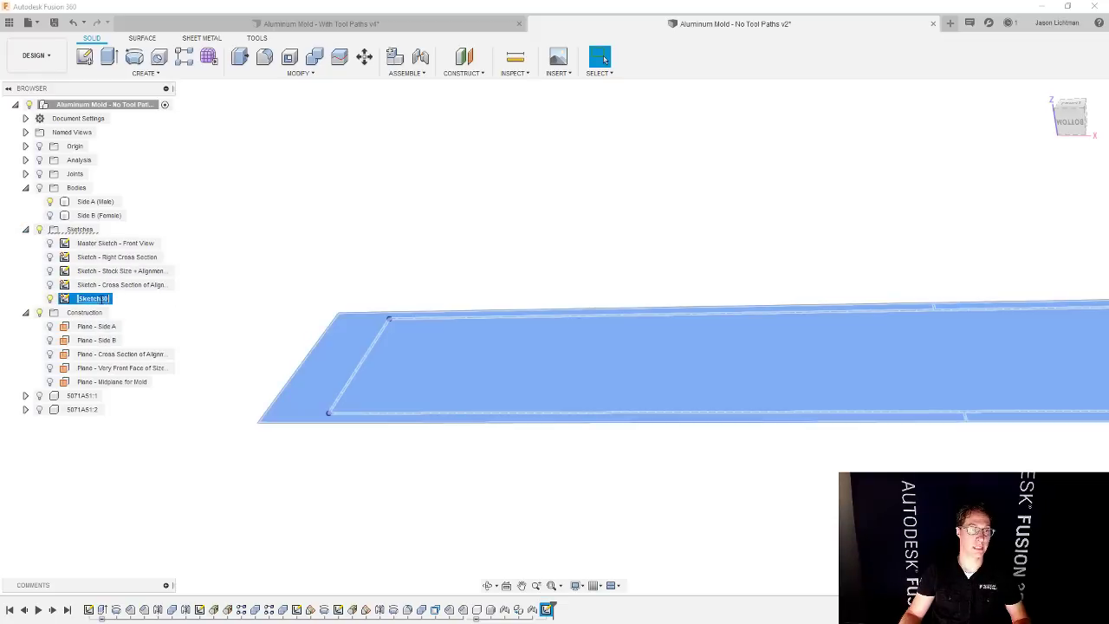
{"action": "type", "text": "Sketch - Stock"}
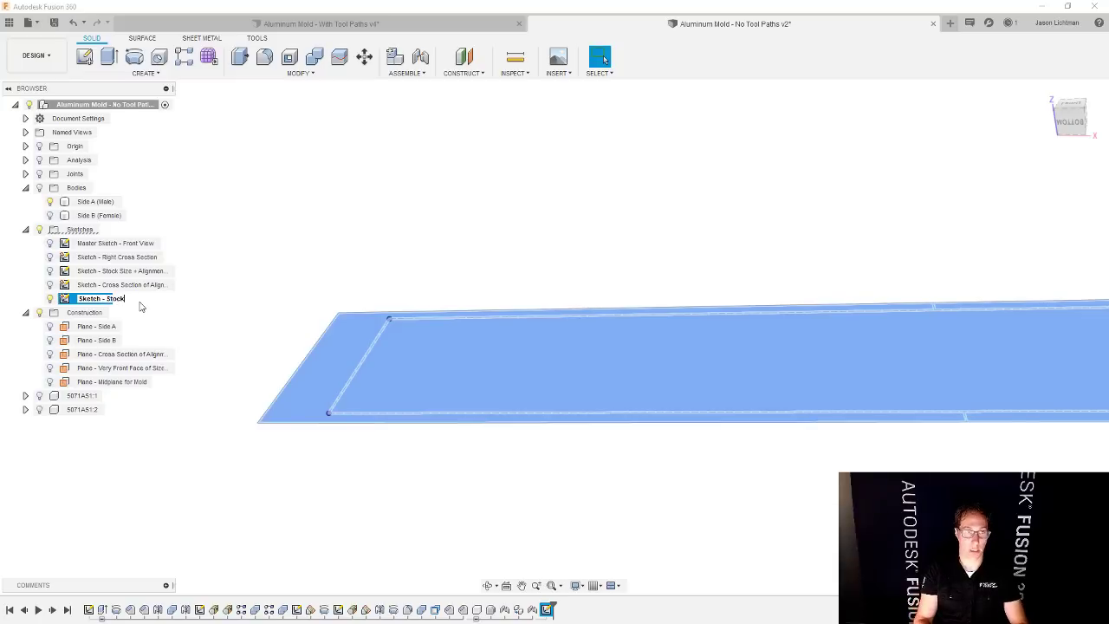
{"action": "type", "text": " Size"}
{"action": "key", "text": "Return"}
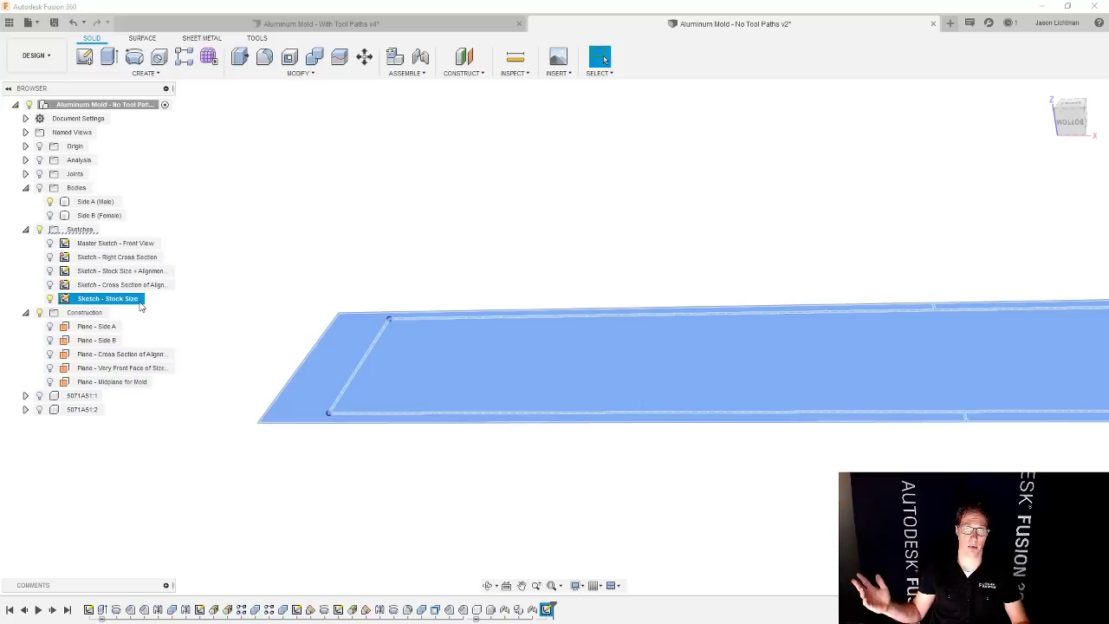
{"action": "left_click", "coordinate": [308, 263]}
- In Change Parameters, add user parameter StockLength with value 22
{"action": "left_click", "coordinate": [307, 73]}
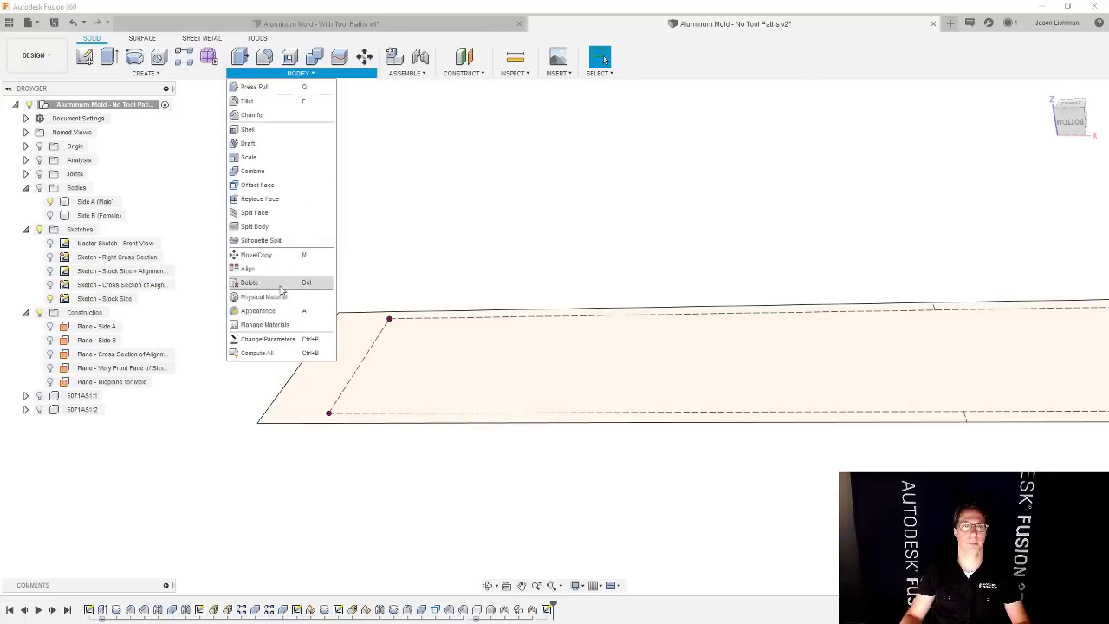
{"action": "left_click", "coordinate": [264, 330]}
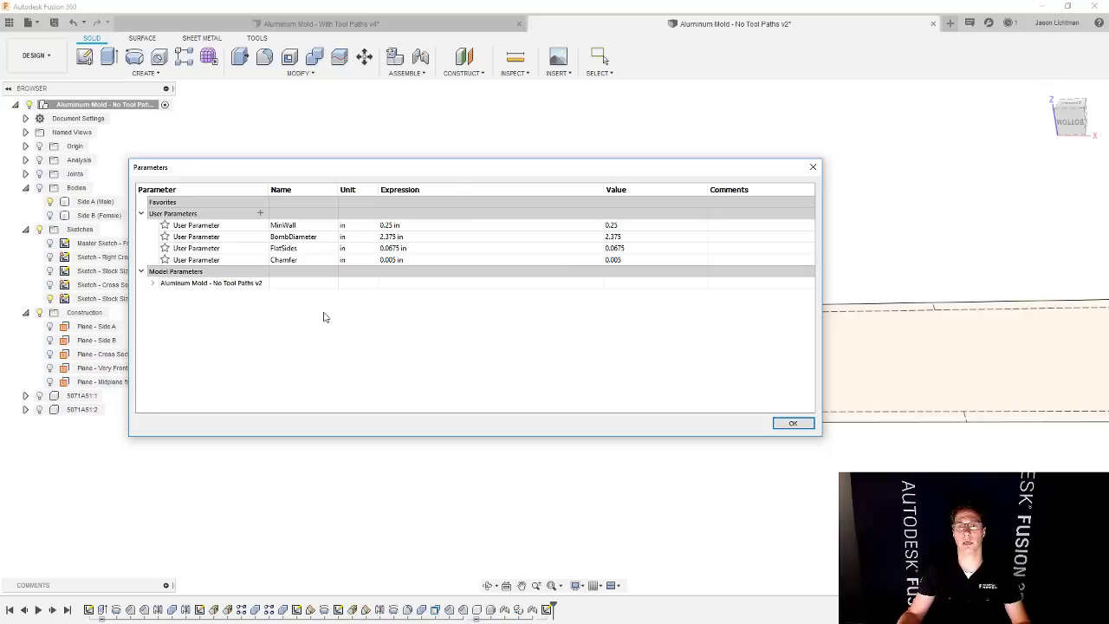
{"action": "left_click", "coordinate": [260, 213]}
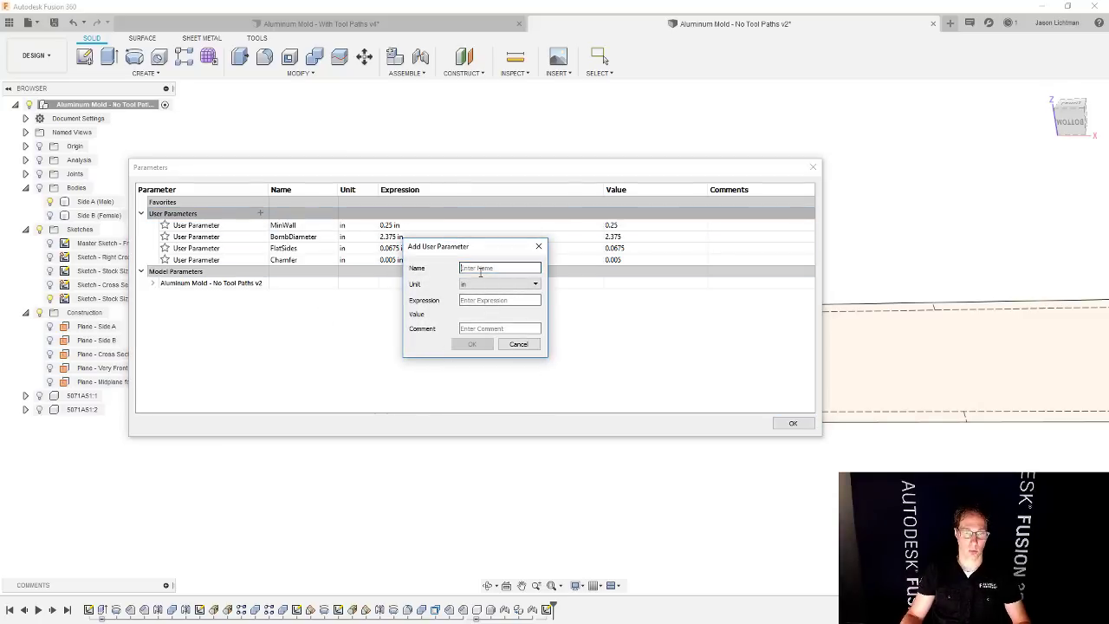
{"action": "type", "text": "Stock"}
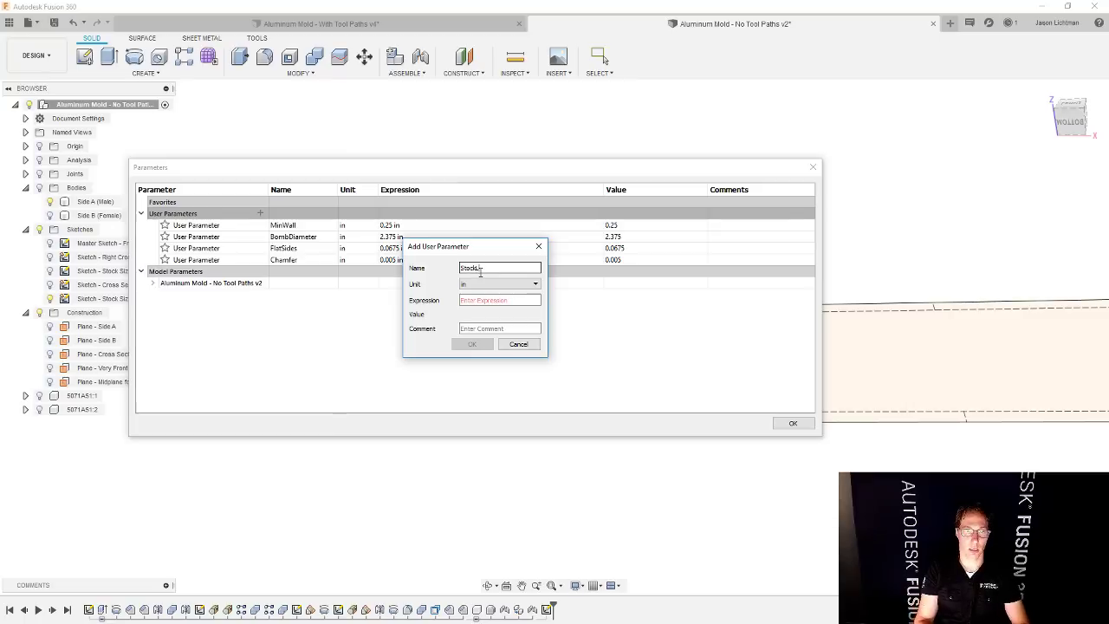
{"action": "type", "text": "Length"}
{"action": "left_click", "coordinate": [494, 297]}
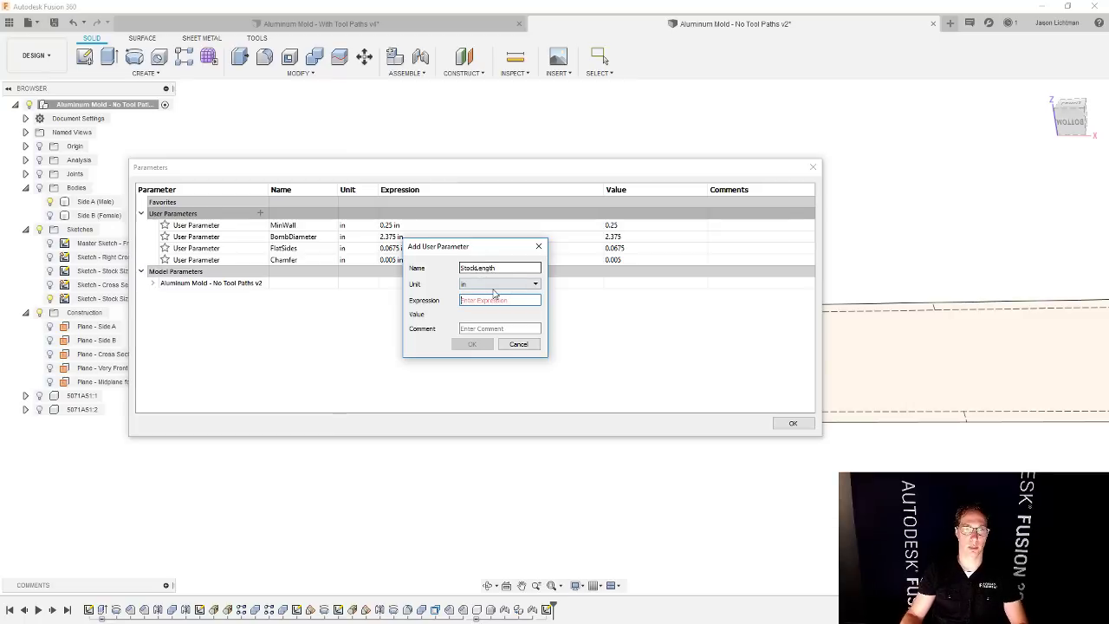
{"action": "type", "text": "22"}
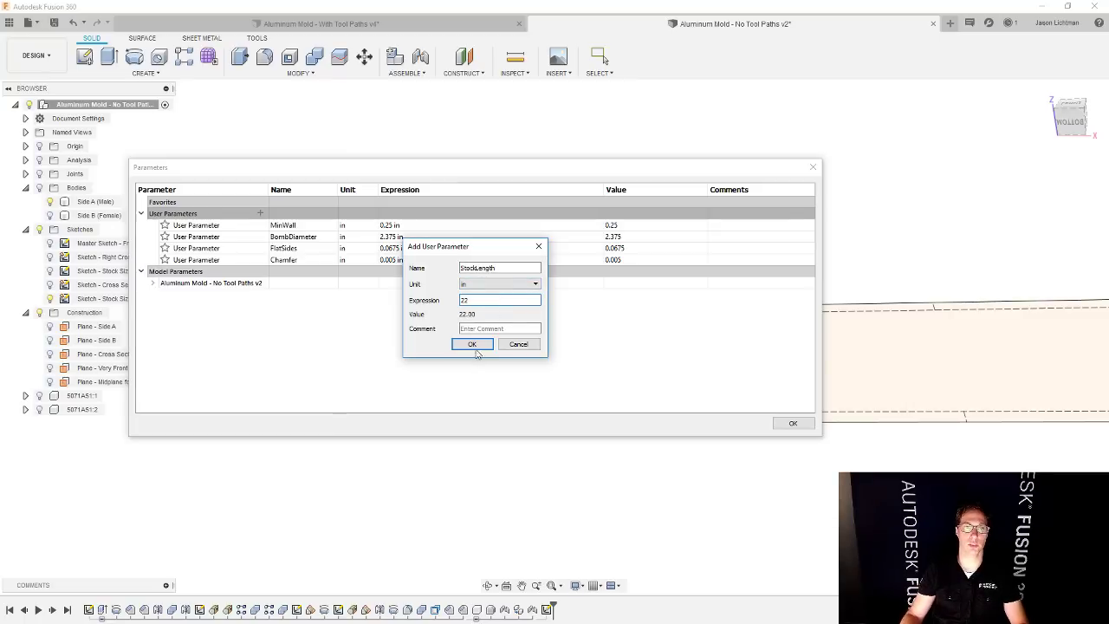
{"action": "left_click", "coordinate": [472, 344]}
- Add user parameter StockWidth with value 4.5
{"action": "left_click", "coordinate": [259, 213]}
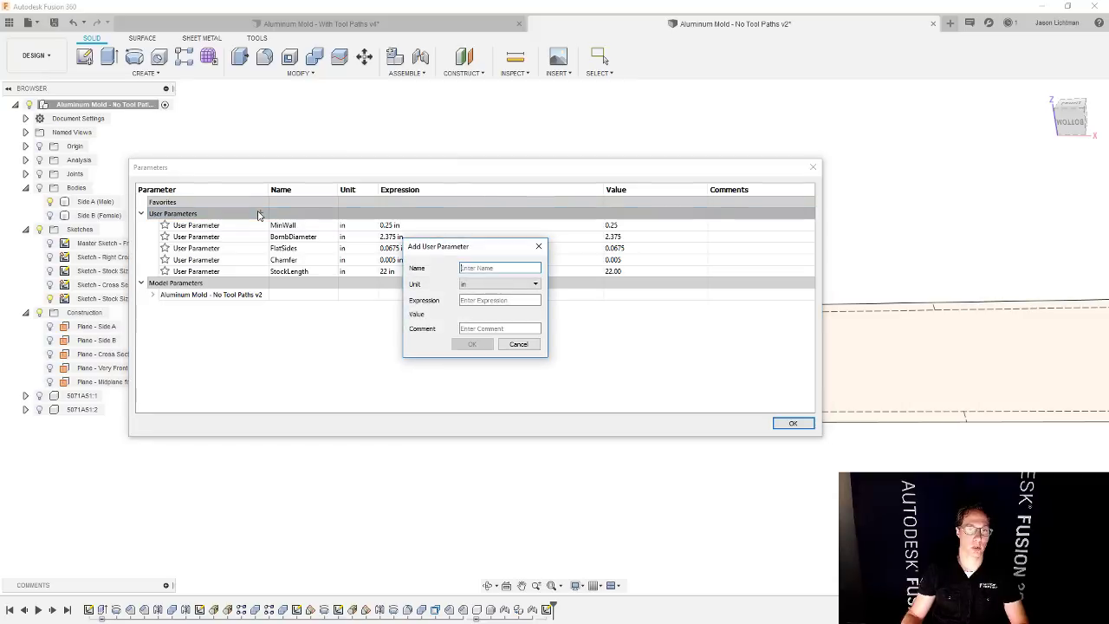
{"action": "type", "text": "Stock"}
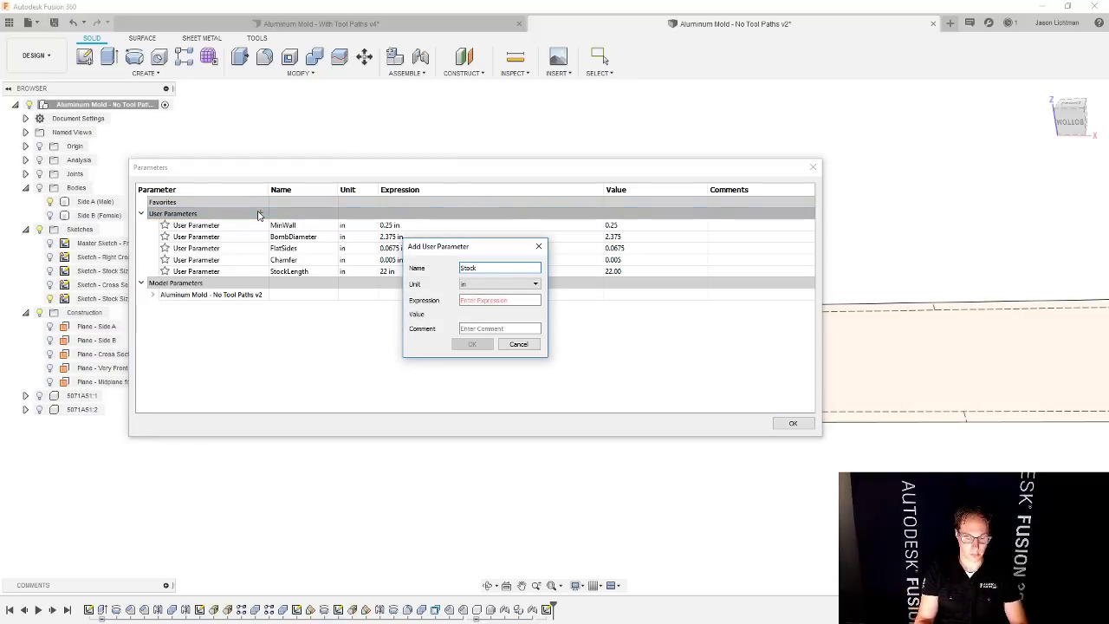
{"action": "type", "text": "Width"}
{"action": "key", "text": "Tab"}
{"action": "key", "text": "Tab"}
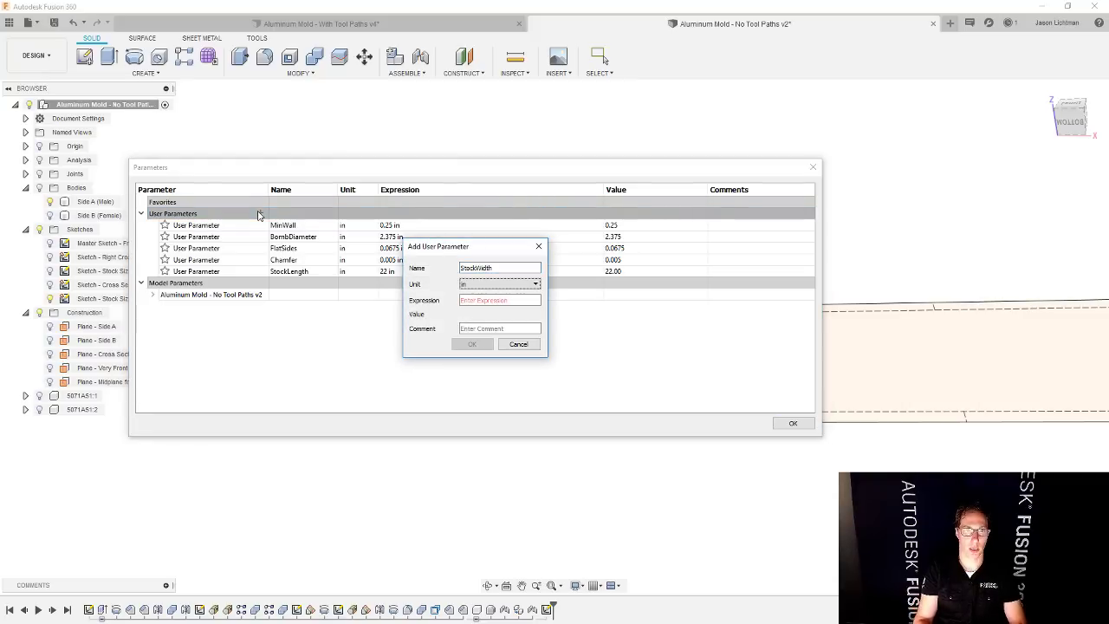
{"action": "type", "text": "4"}
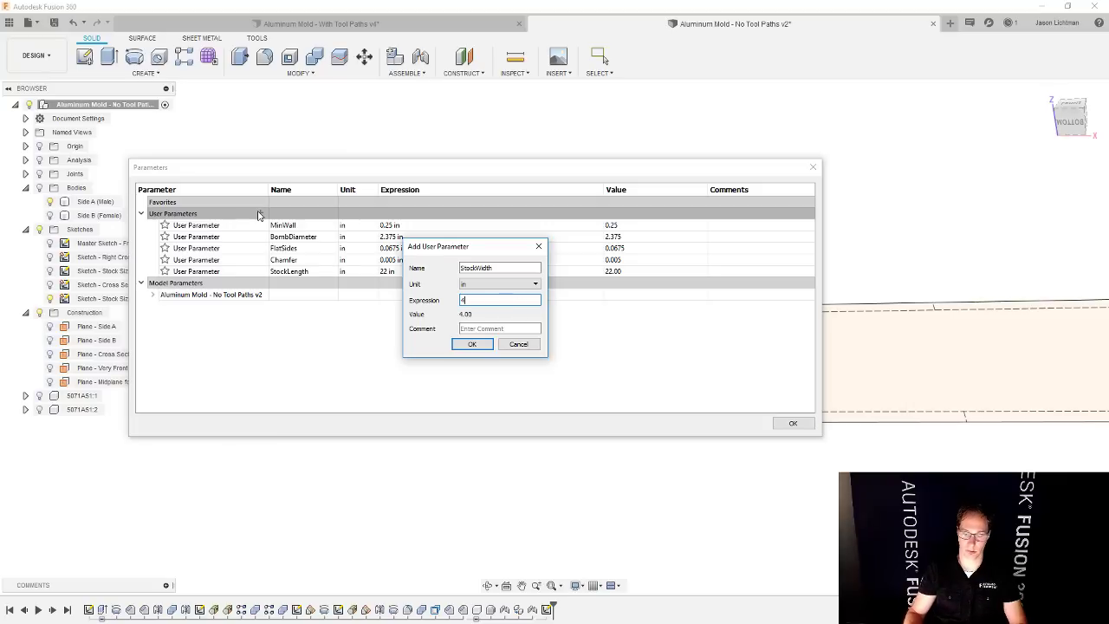
{"action": "type", "text": ".5"}
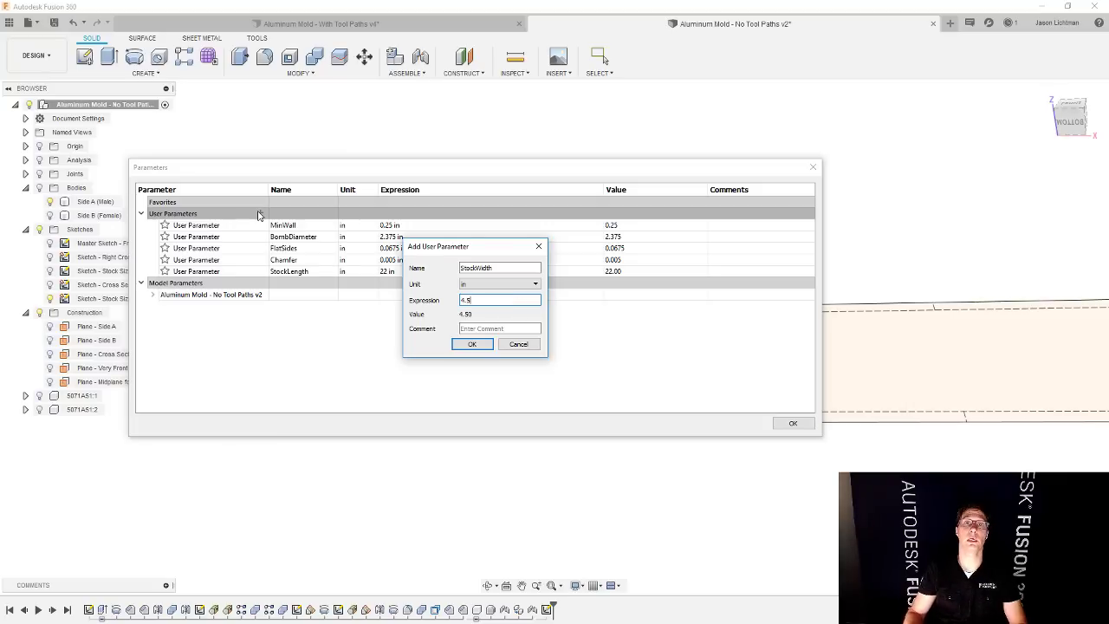
{"action": "key", "text": "Return"}
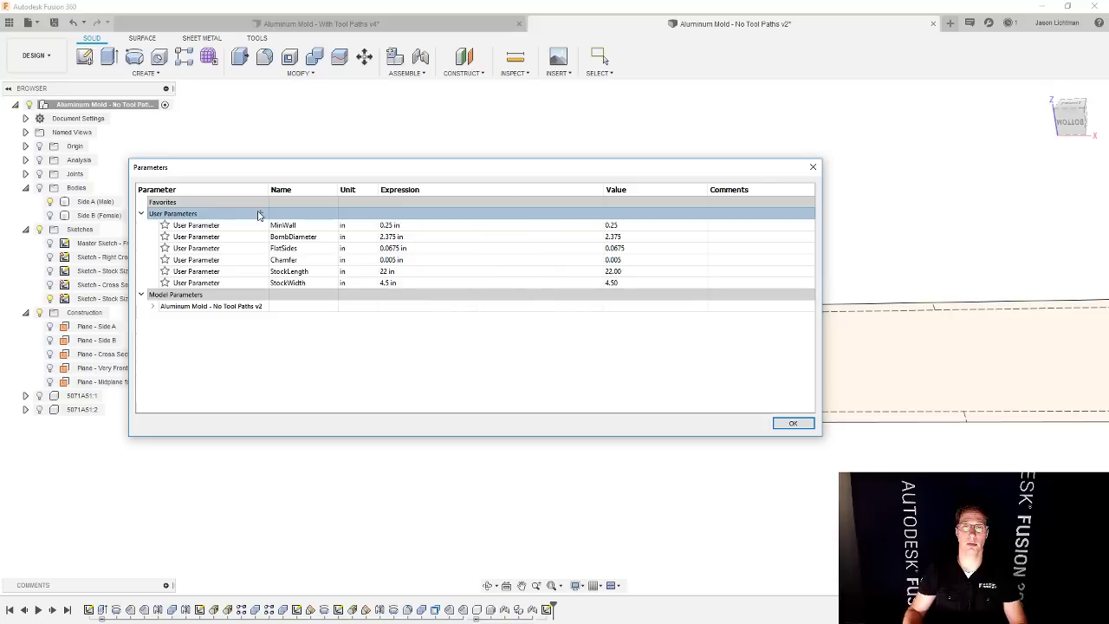
- Add user parameter StockThickness with value 2.5 and close the parameters dialog
{"action": "left_click", "coordinate": [259, 213]}
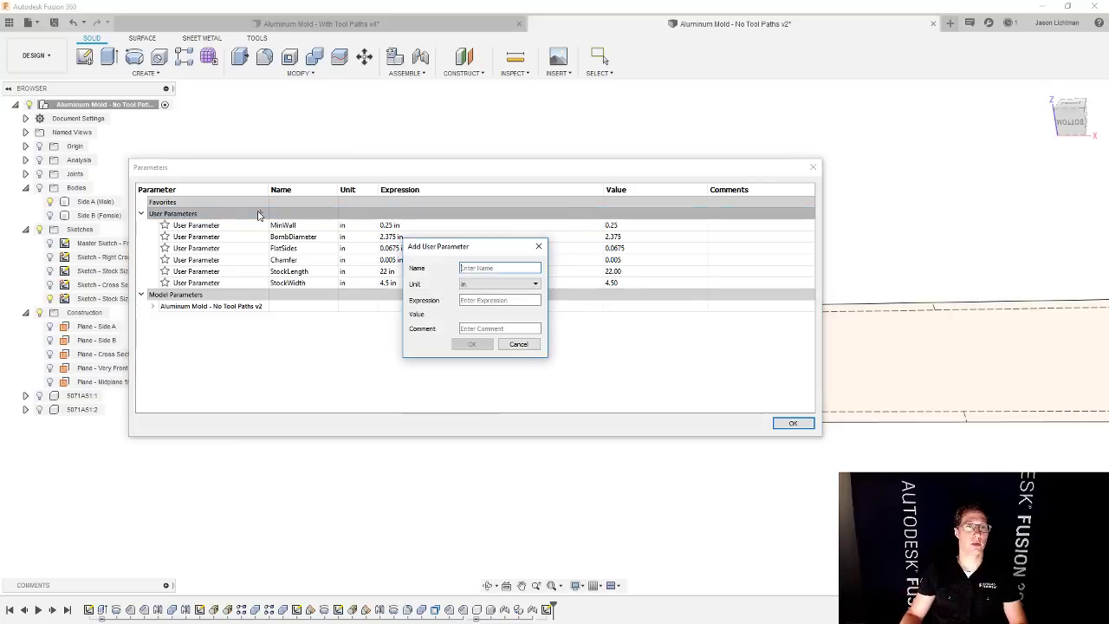
{"action": "type", "text": "StockThickness"}
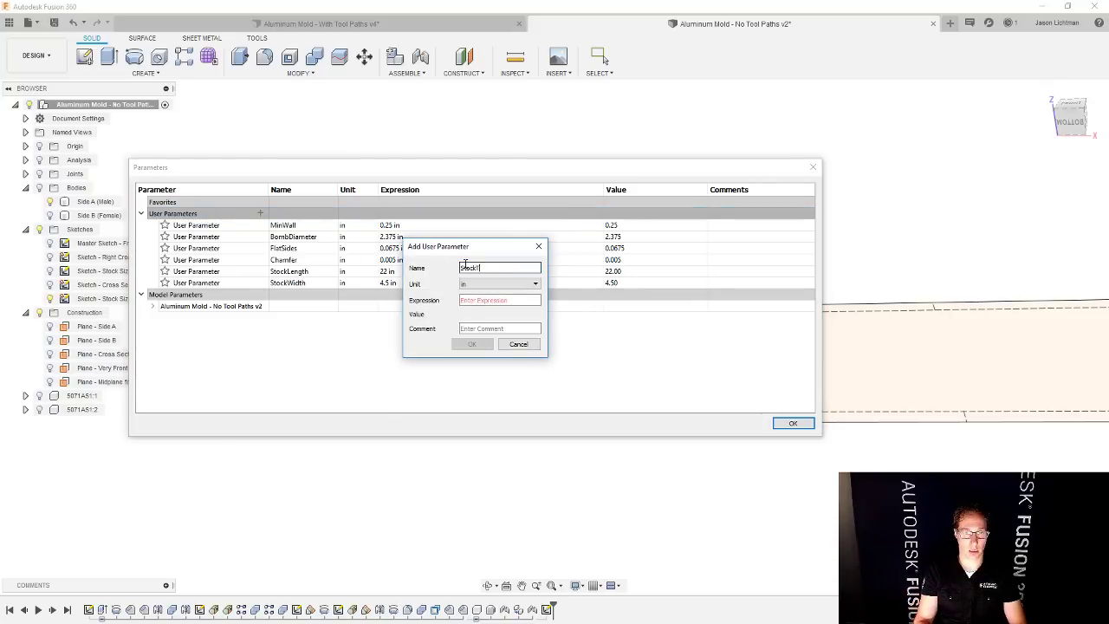
{"action": "key", "text": "Tab"}
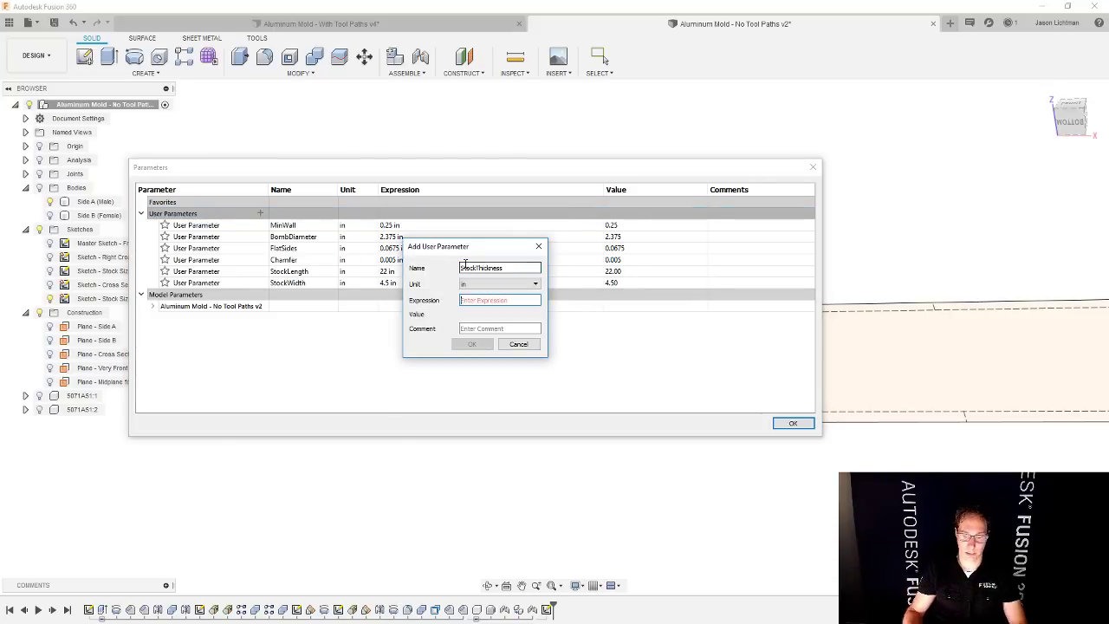
{"action": "type", "text": "2.5"}
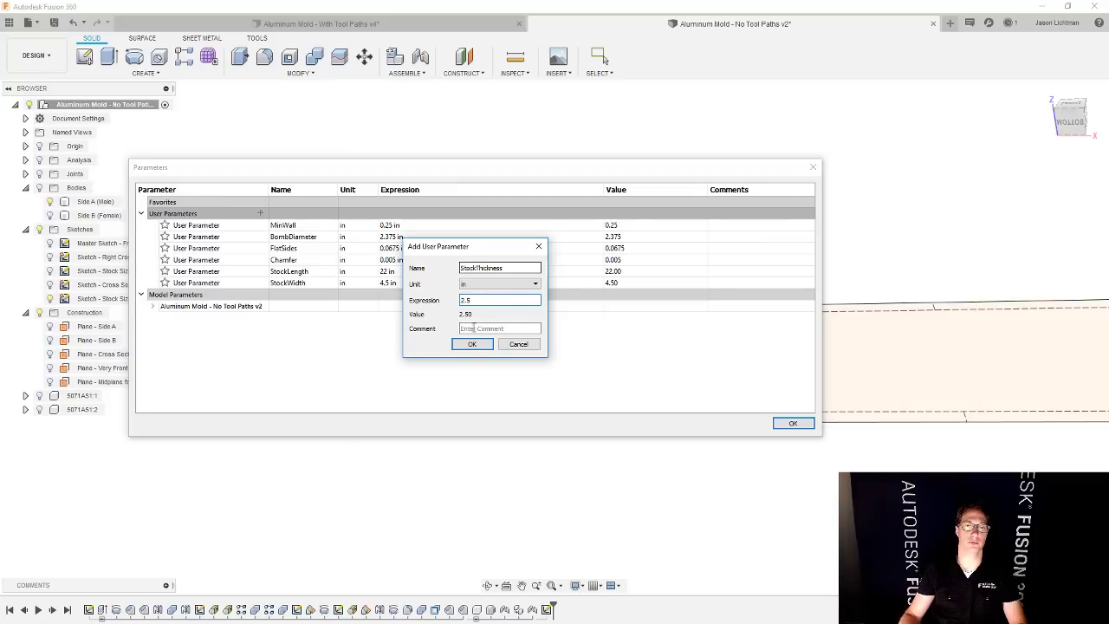
{"action": "left_click", "coordinate": [472, 344]}
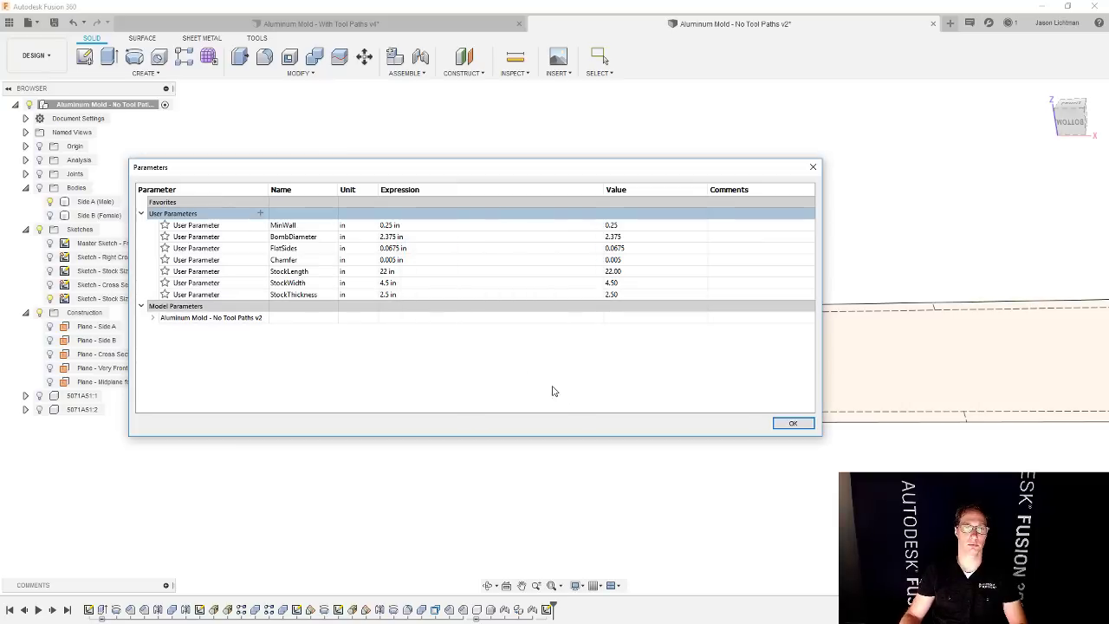
{"action": "left_click", "coordinate": [786, 431]}
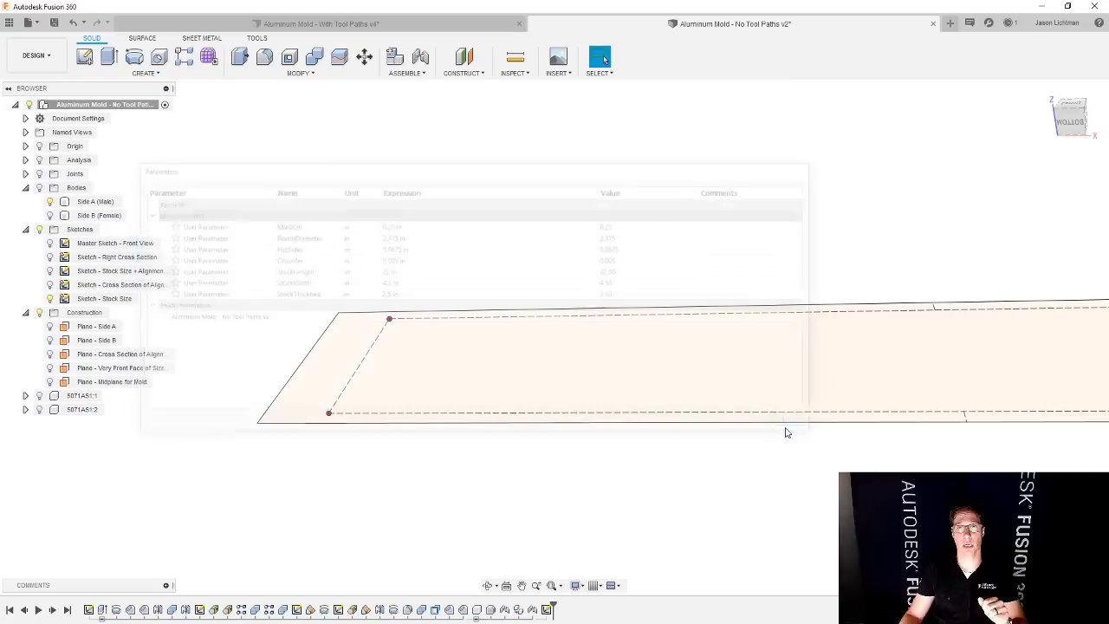
- Reopen the stock sketch and drive its 20 in length dimension by StockLength
{"action": "right_click", "coordinate": [545, 609]}
{"action": "left_click", "coordinate": [569, 492]}
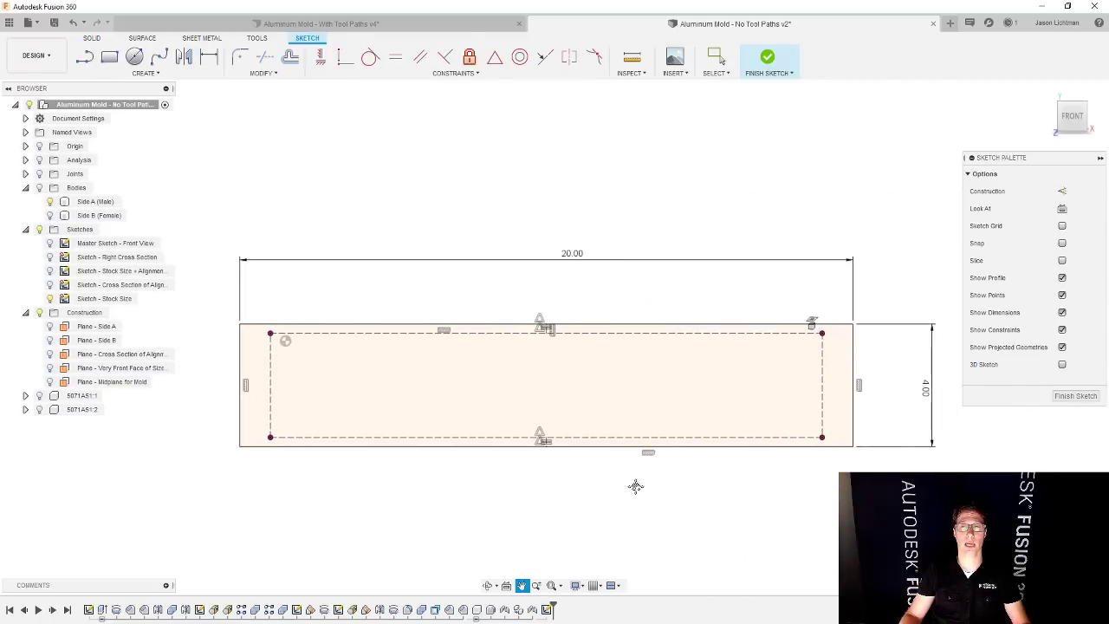
{"action": "double_click", "coordinate": [565, 263]}
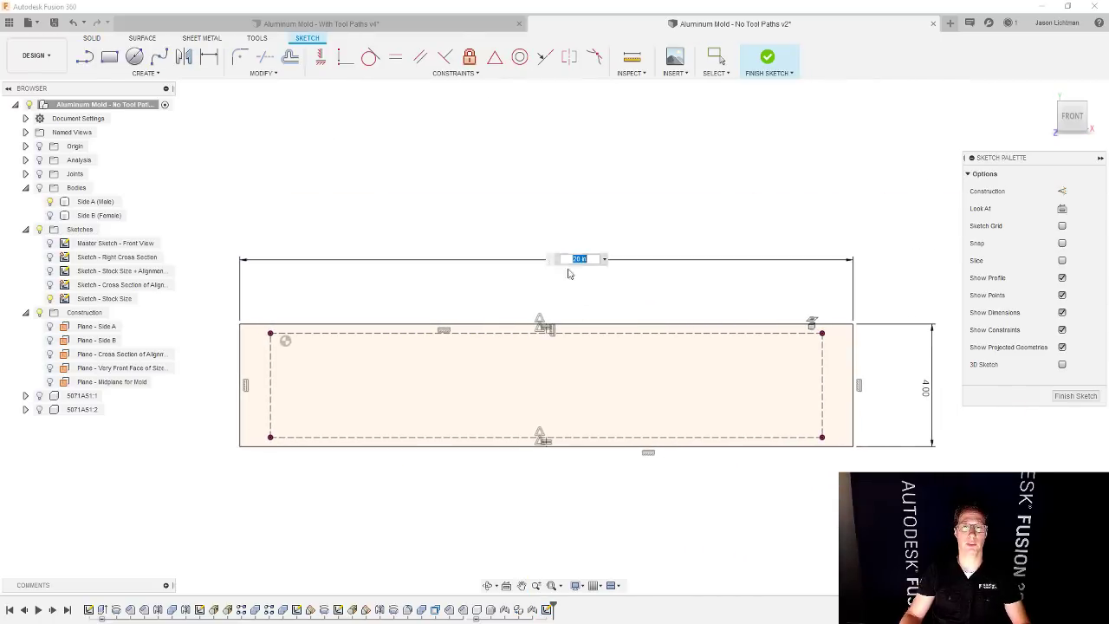
{"action": "type", "text": "st"}
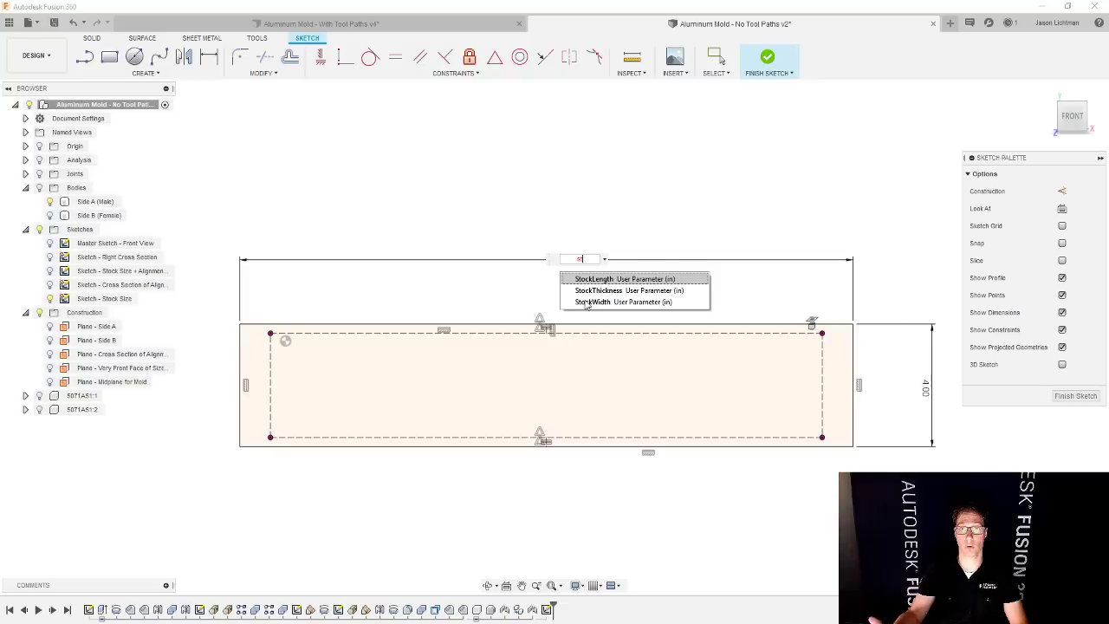
{"action": "key", "text": "Down"}
{"action": "key", "text": "Down"}
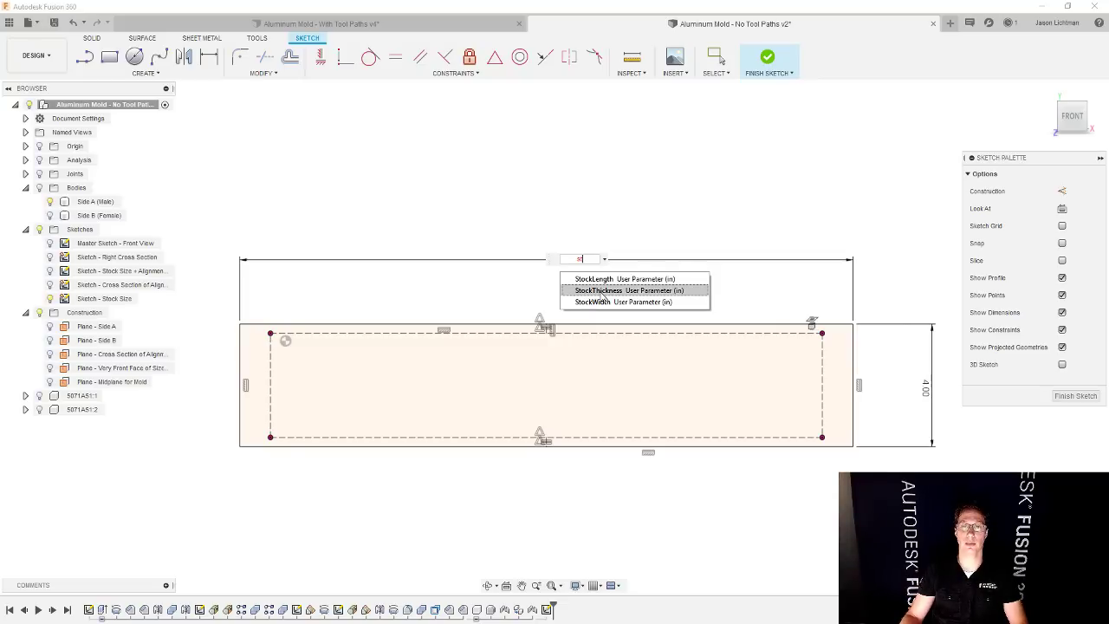
{"action": "left_click", "coordinate": [605, 279]}
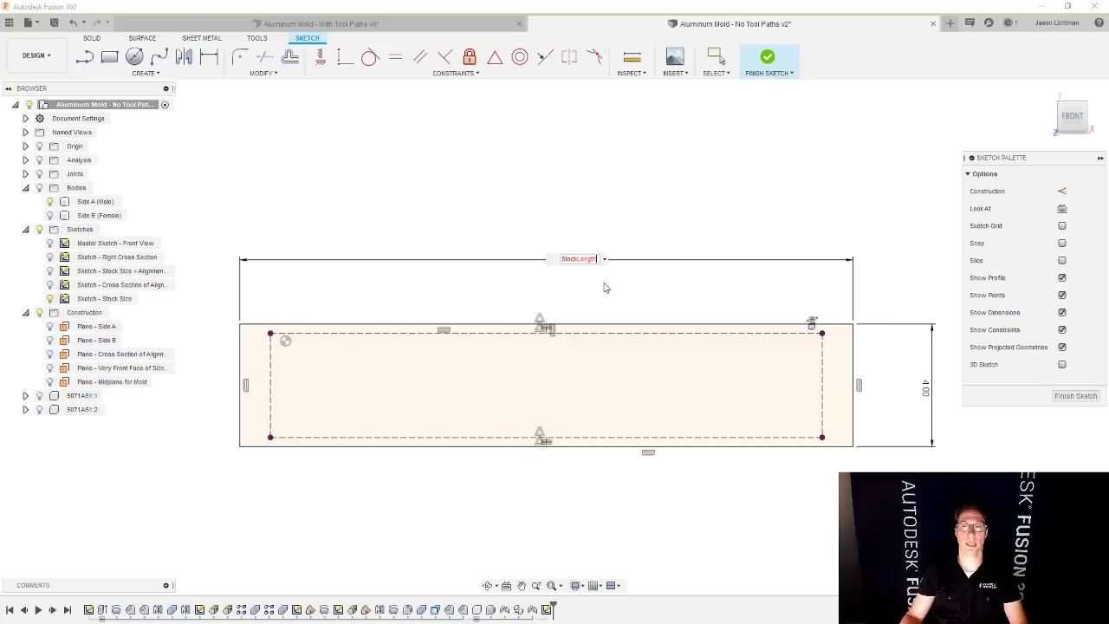
{"action": "key", "text": "Return"}
- Drive the 4.00 height dimension by StockWidth and finish the sketch
{"action": "scroll", "coordinate": [604, 288], "scroll_direction": "down", "scroll_amount": 2}
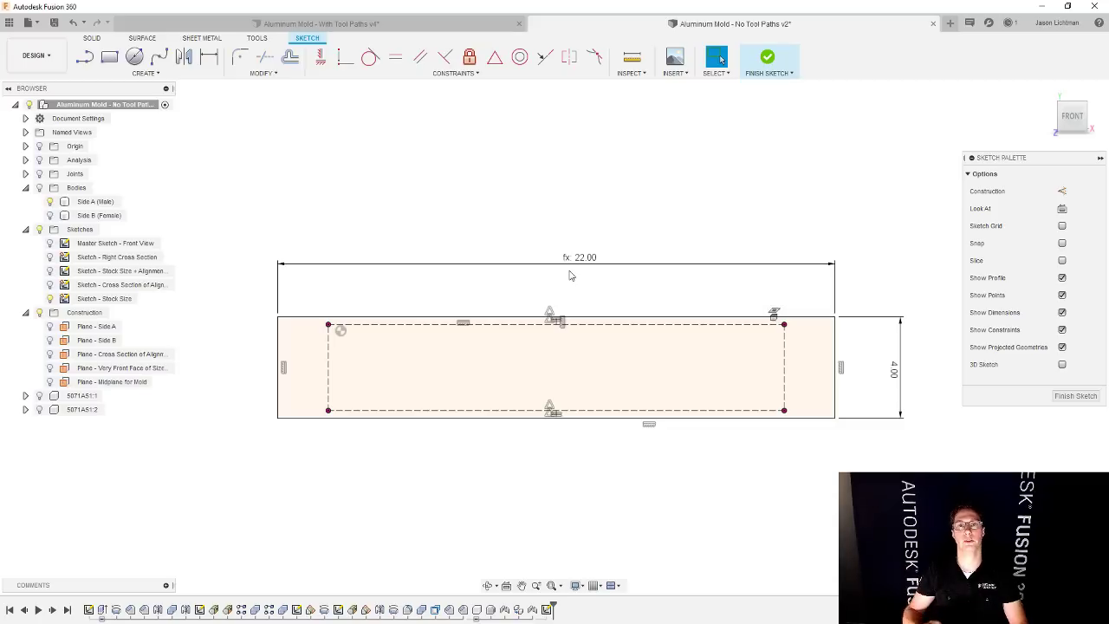
{"action": "double_click", "coordinate": [893, 370]}
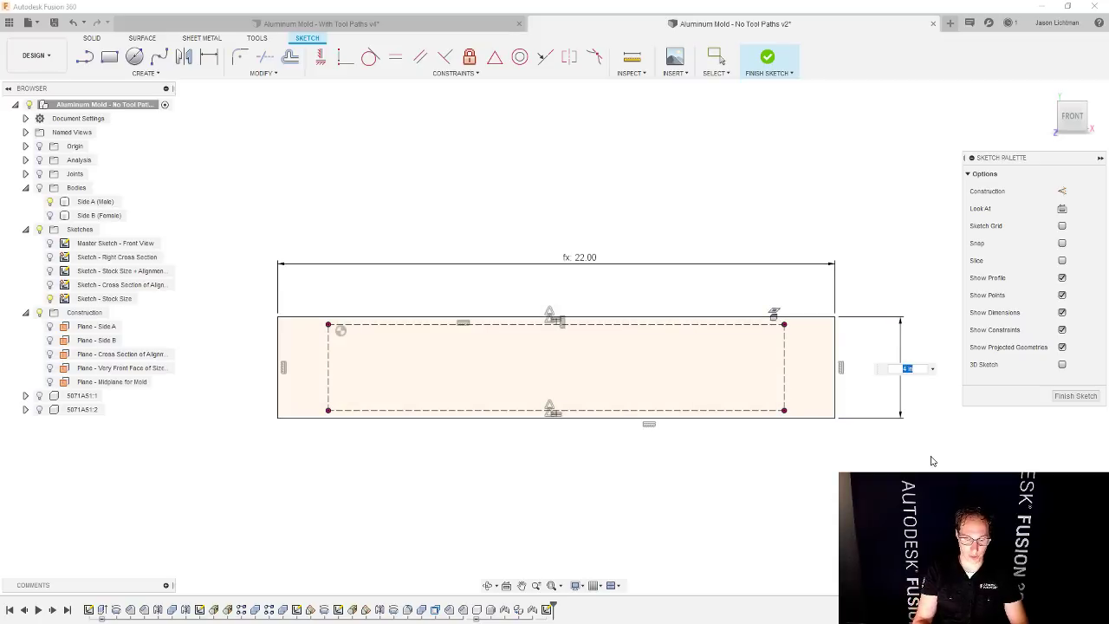
{"action": "type", "text": "stock"}
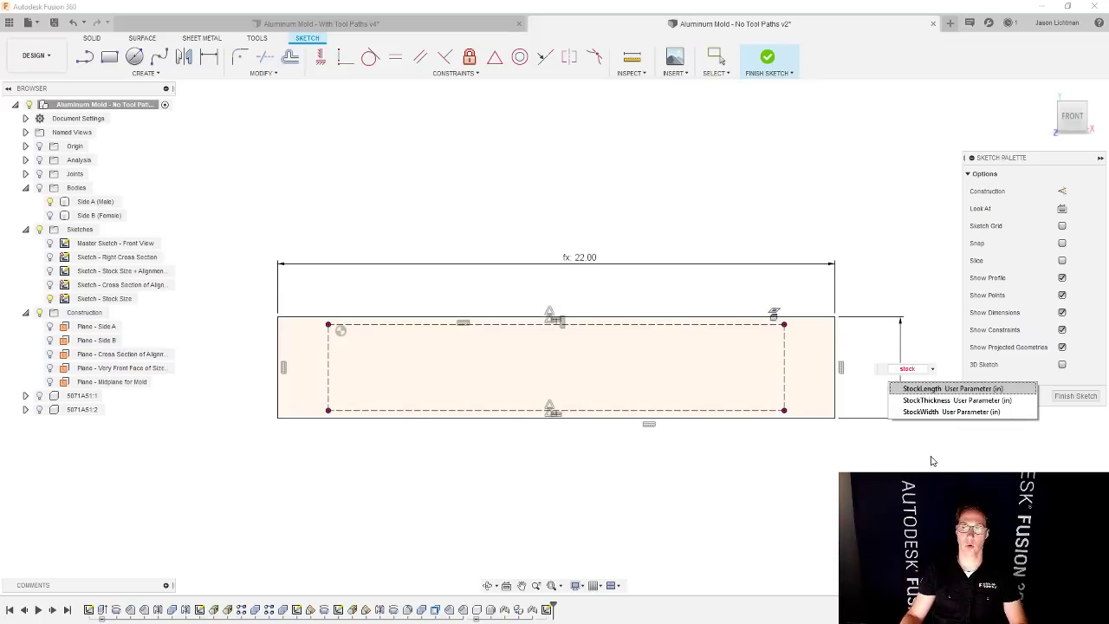
{"action": "left_click", "coordinate": [935, 414]}
{"action": "key", "text": "Return"}
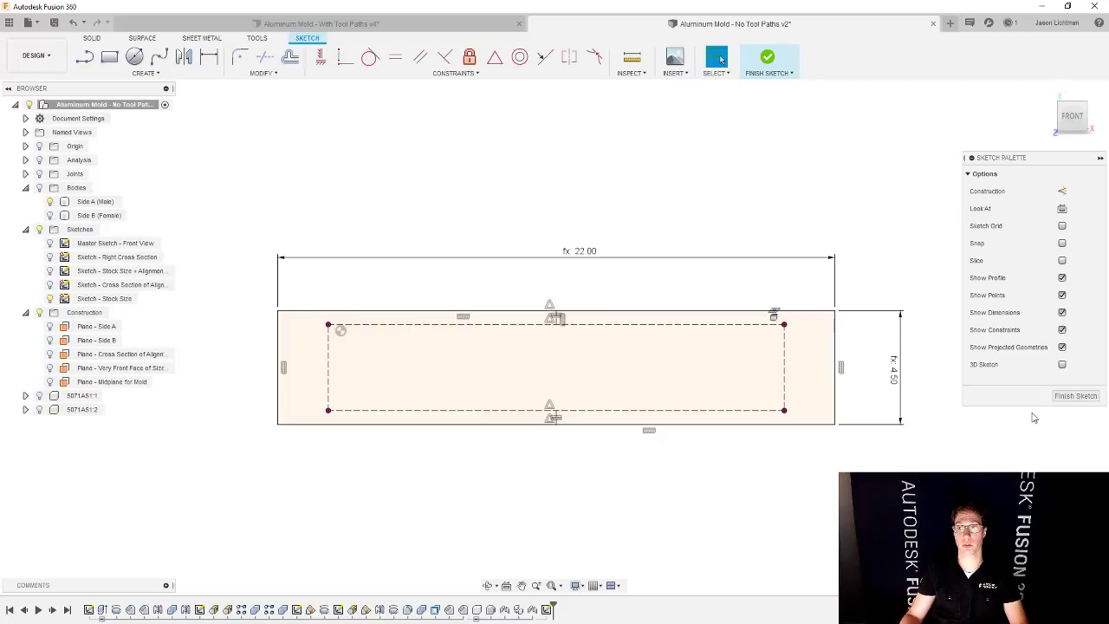
{"action": "left_click", "coordinate": [1074, 396]}
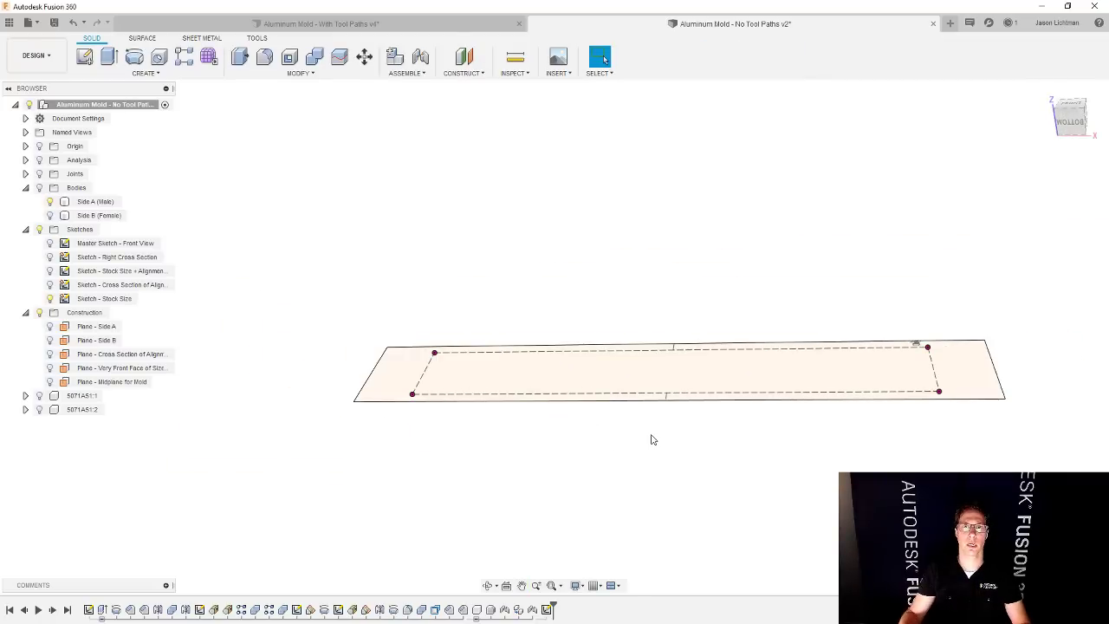
- Add user parameter StockTopOffset with expression .05 in the parameters list (Ctrl+P)
{"action": "key", "text": "ctrl+p"}
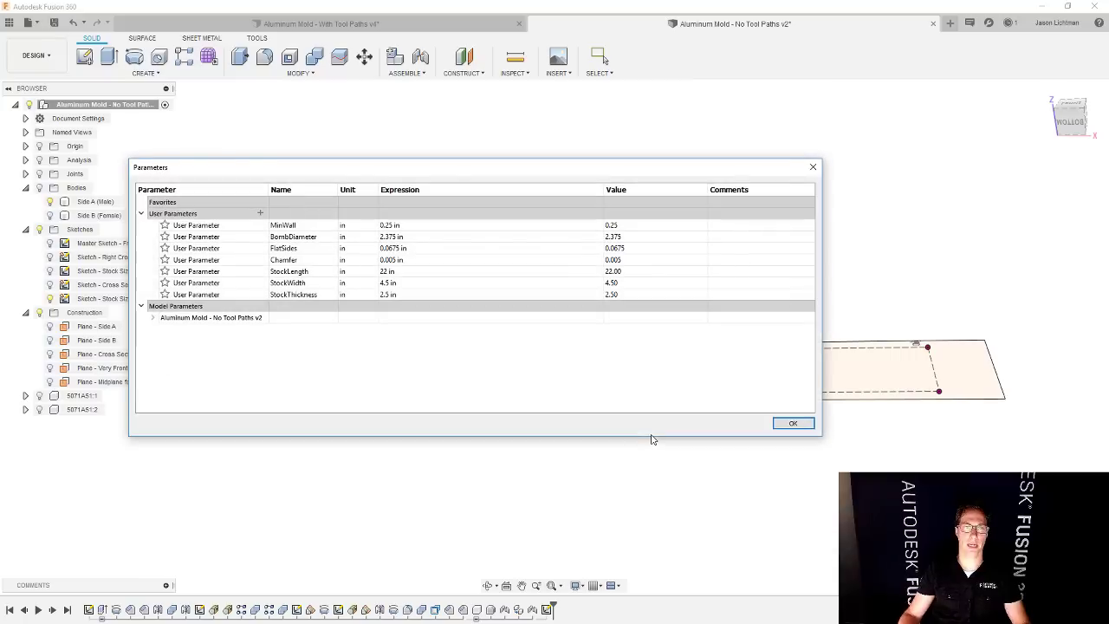
{"action": "left_click", "coordinate": [260, 213]}
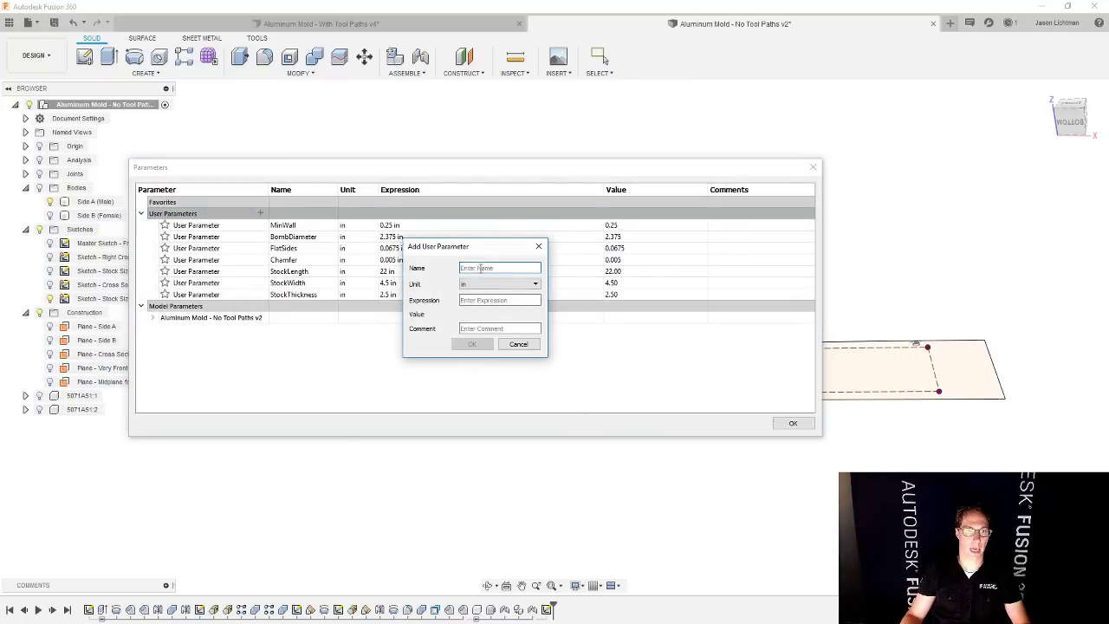
{"action": "type", "text": "St"}
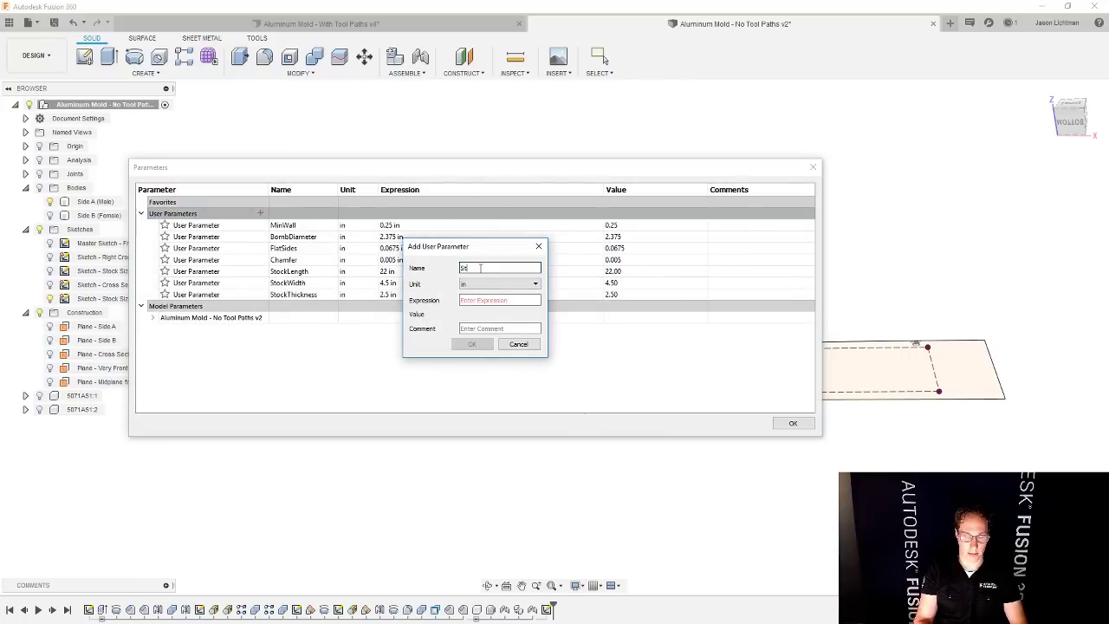
{"action": "type", "text": "ockTopOffset"}
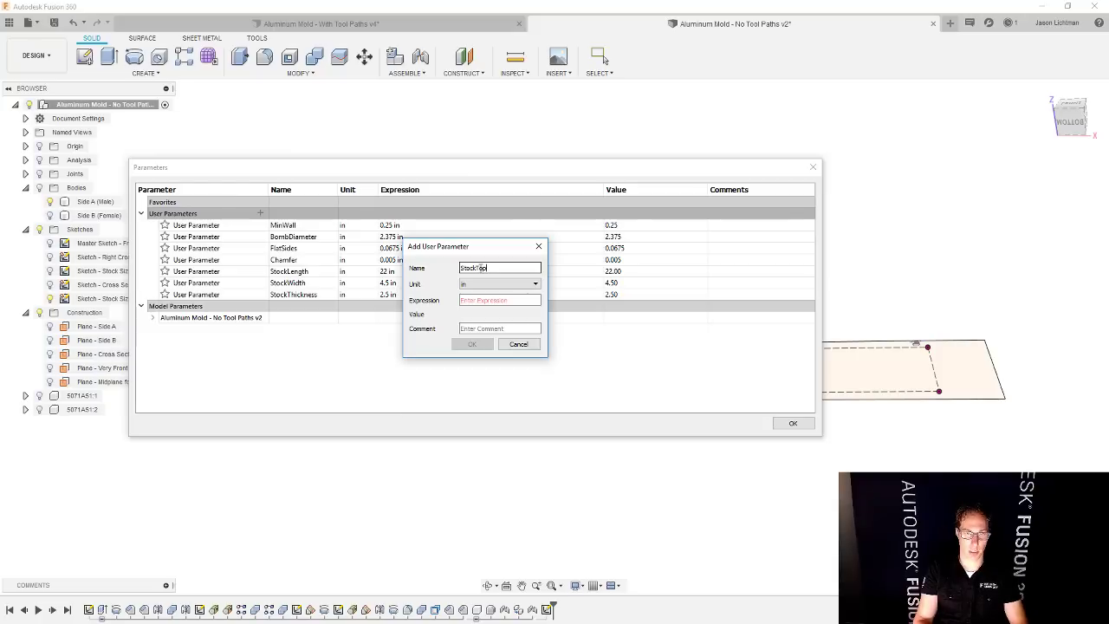
{"action": "key", "text": "Tab"}
{"action": "key", "text": "Tab"}
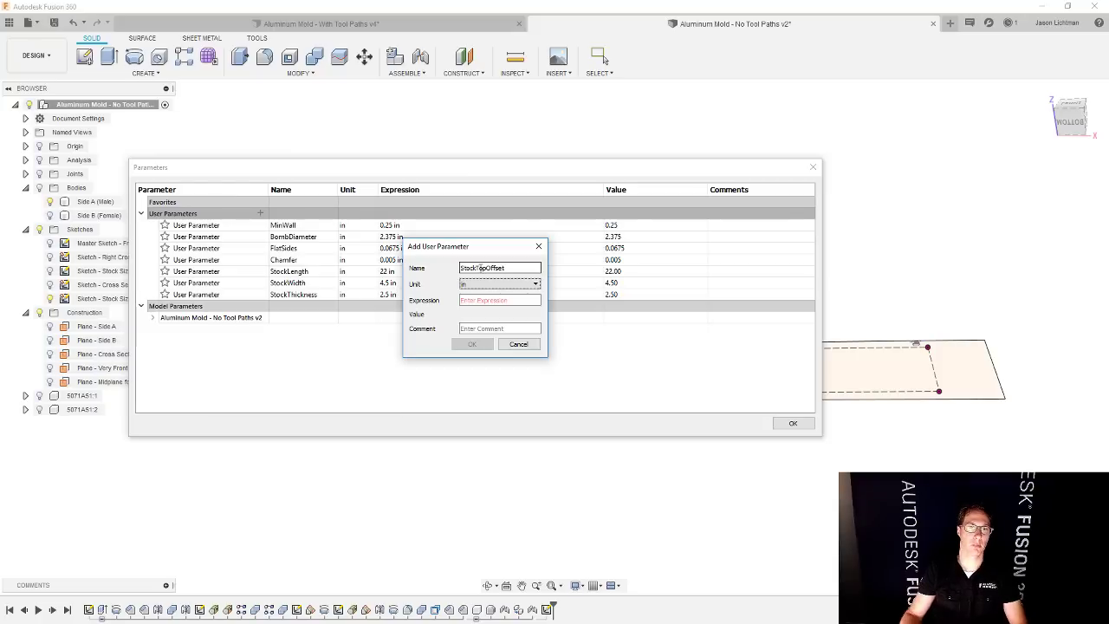
{"action": "type", "text": ".05"}
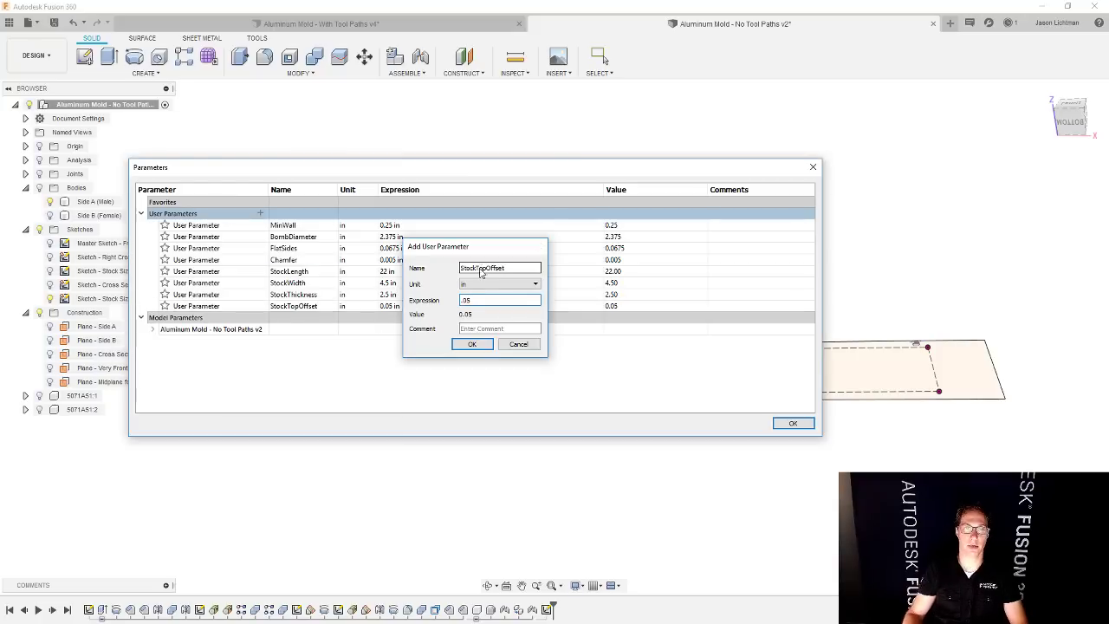
{"action": "key", "text": "Return"}
{"action": "left_click", "coordinate": [790, 423]}
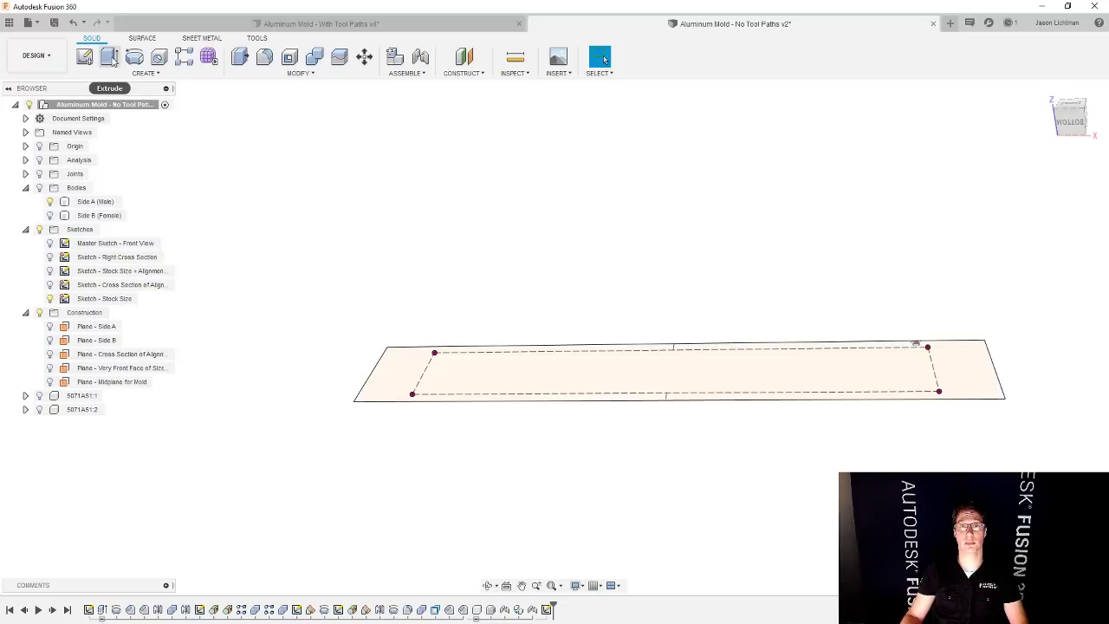
- Extrude the stock-size profile downward through the mold as a new body
{"action": "left_click", "coordinate": [109, 57]}
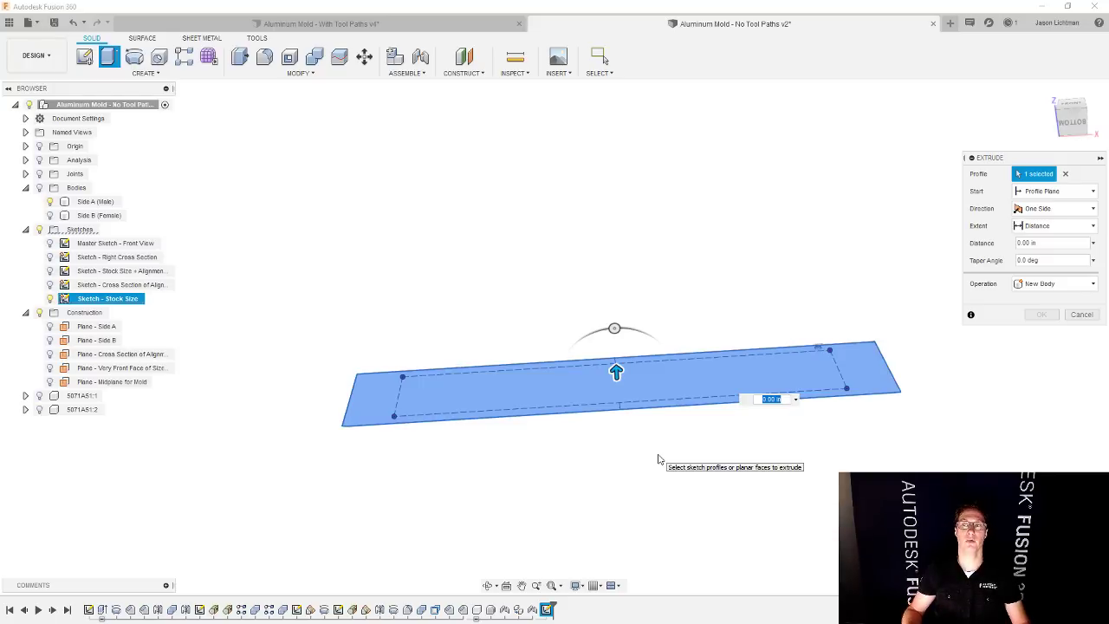
{"action": "left_click", "coordinate": [39, 188]}
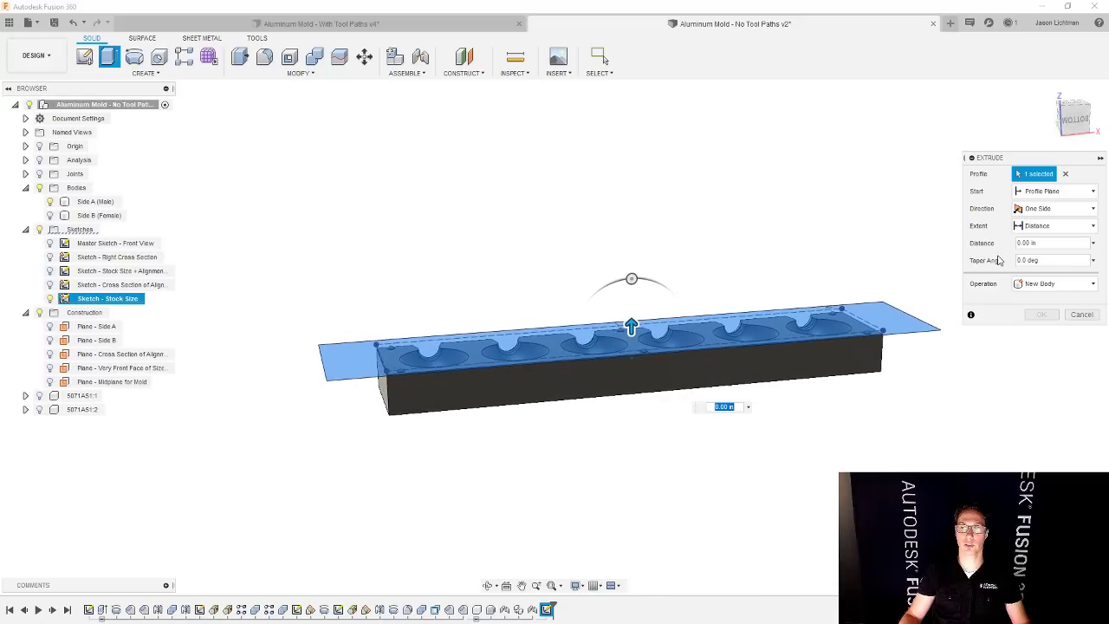
{"action": "left_click_drag", "start_coordinate": [631, 325], "coordinate": [636, 413]}
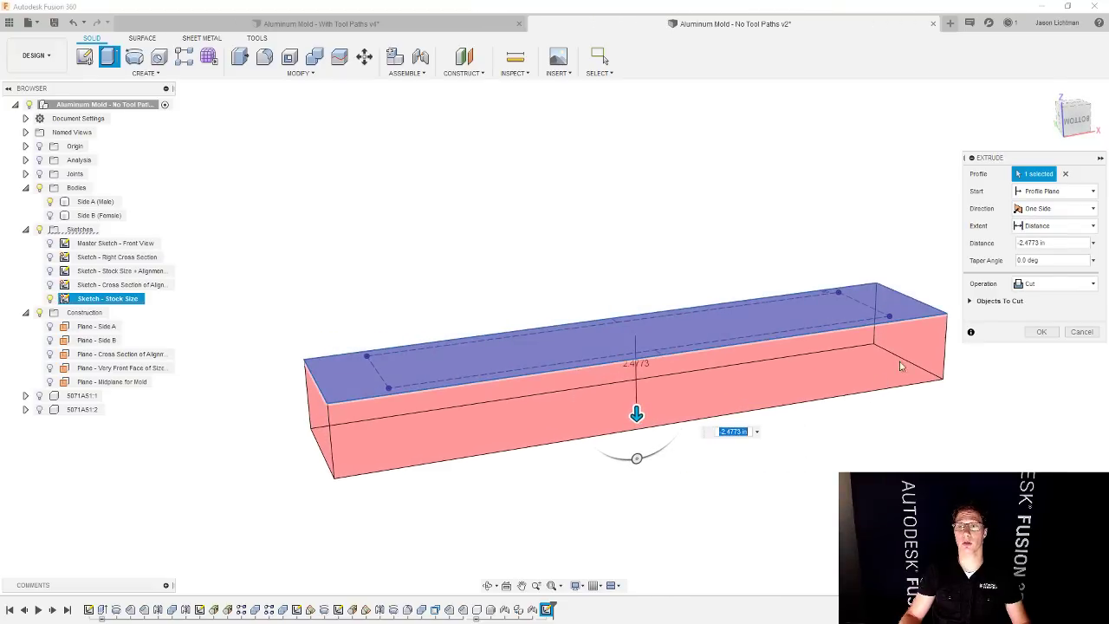
{"action": "left_click", "coordinate": [1050, 286]}
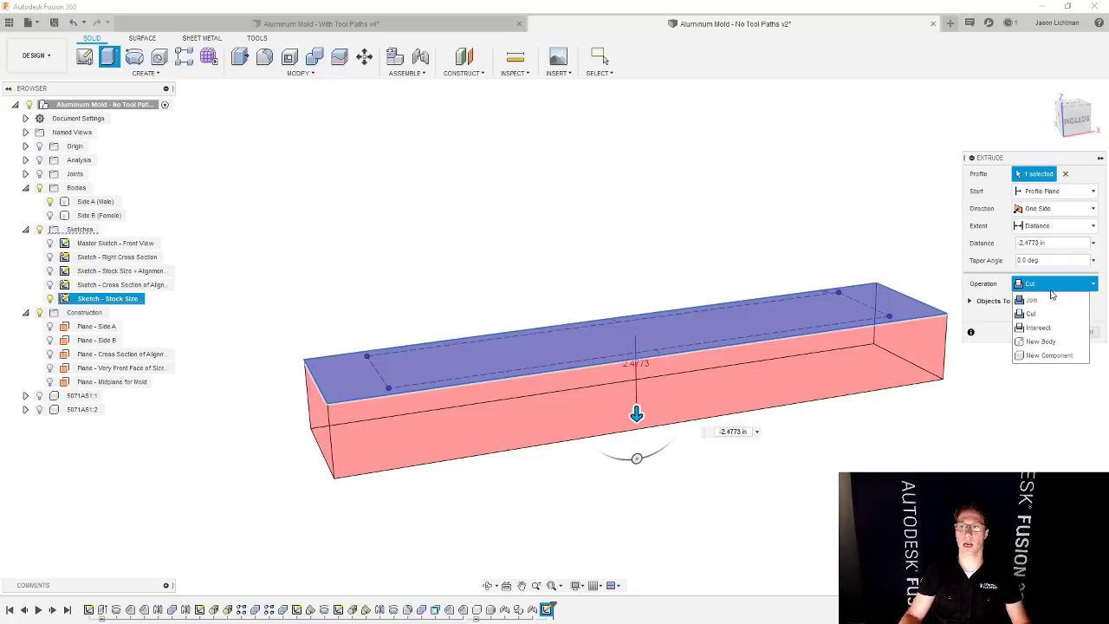
{"action": "left_click", "coordinate": [1043, 341]}
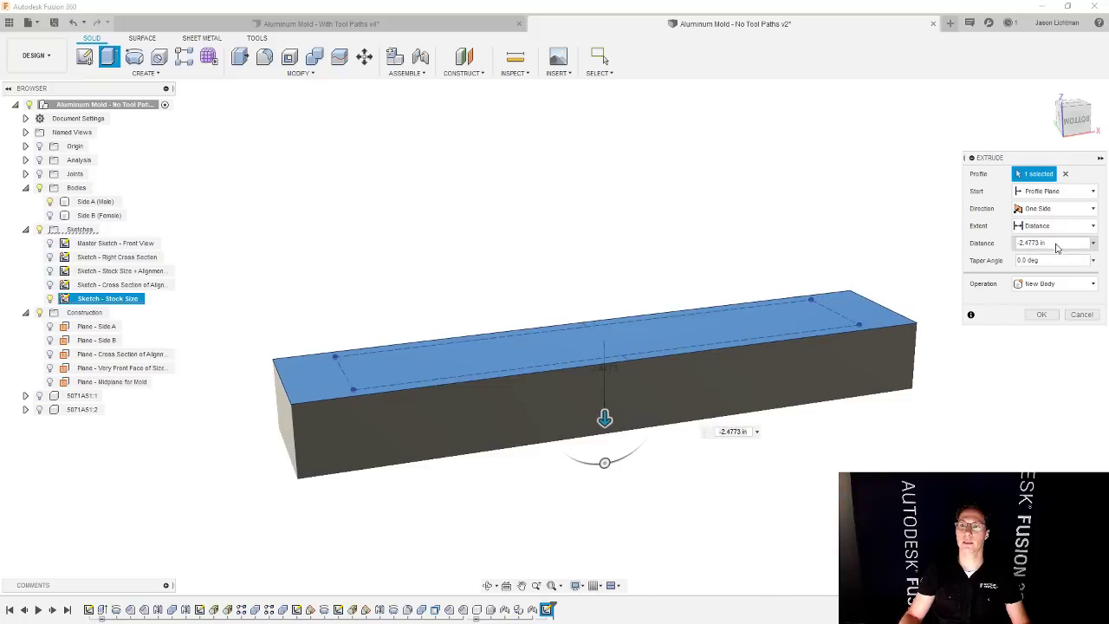
- Set extrude depth to -StockThickness, start from an offset plane at StockTopOffset, and commit
{"action": "left_click_drag", "start_coordinate": [1043, 245], "coordinate": [1020, 245]}
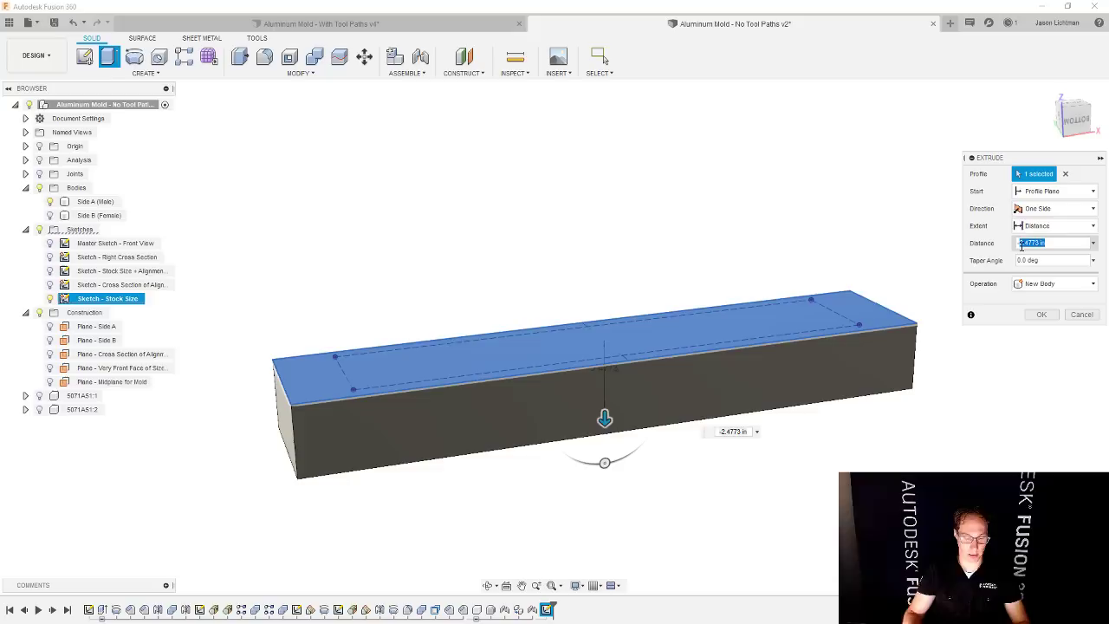
{"action": "type", "text": "stock"}
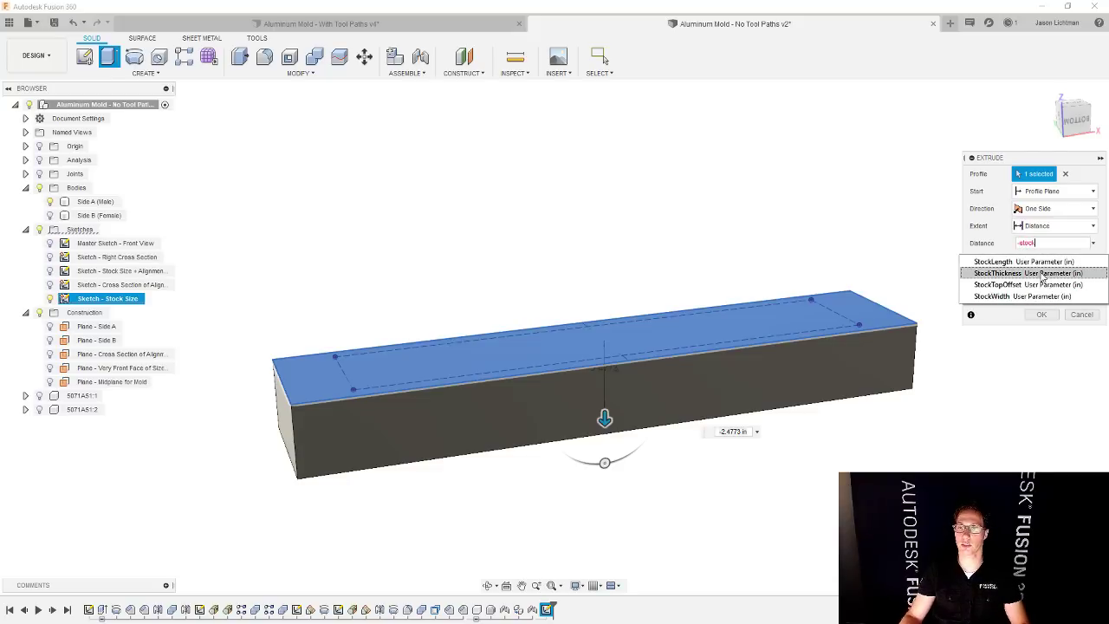
{"action": "left_click", "coordinate": [1042, 274]}
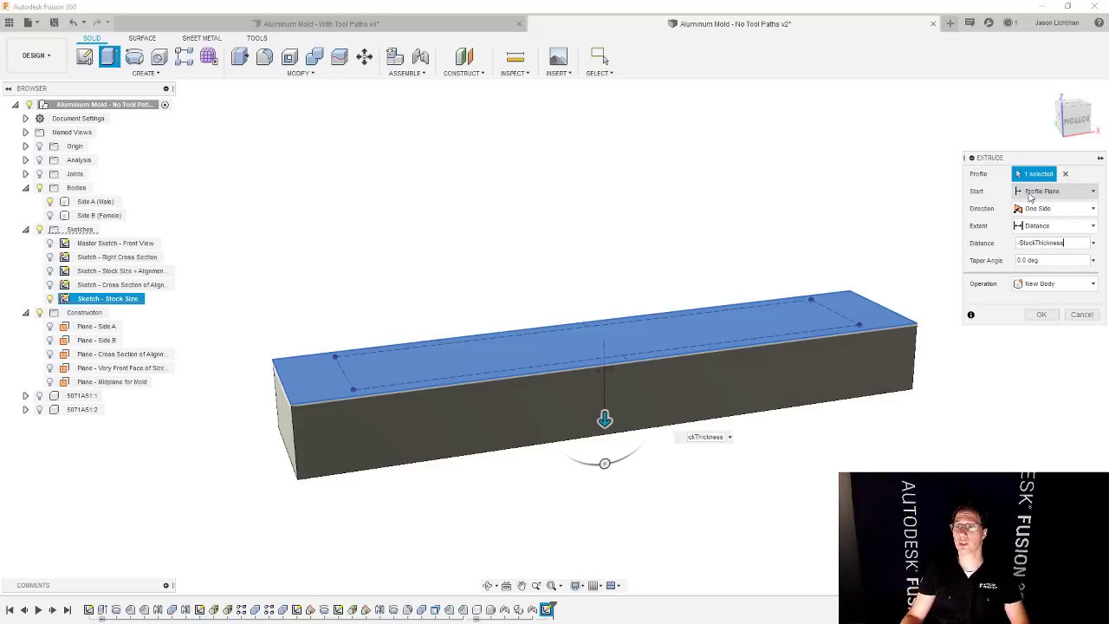
{"action": "left_click", "coordinate": [1029, 194]}
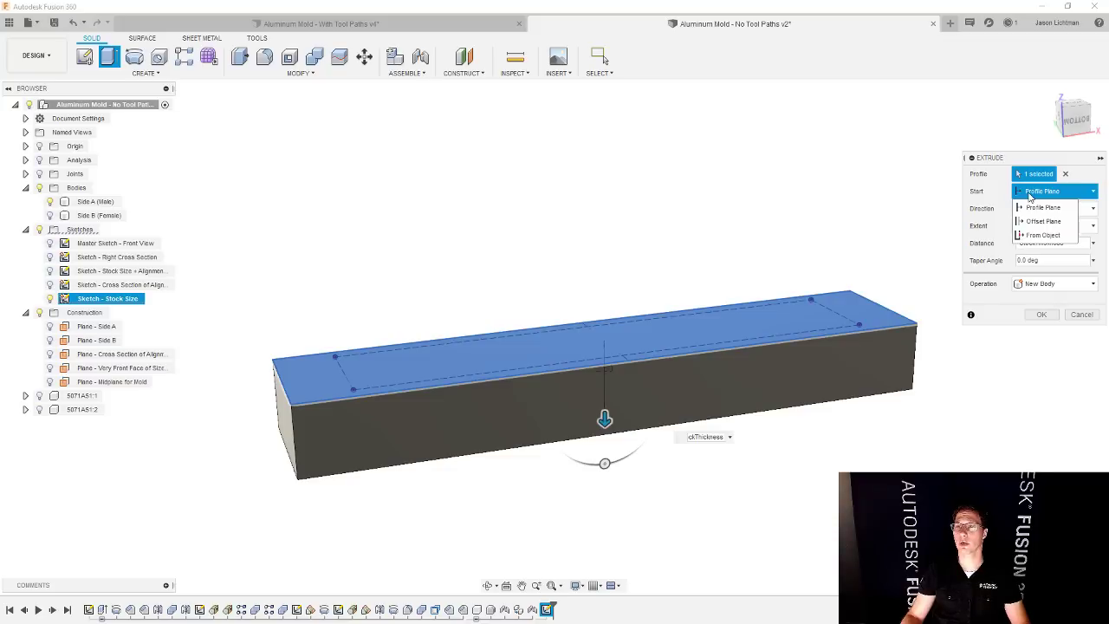
{"action": "left_click", "coordinate": [1043, 221]}
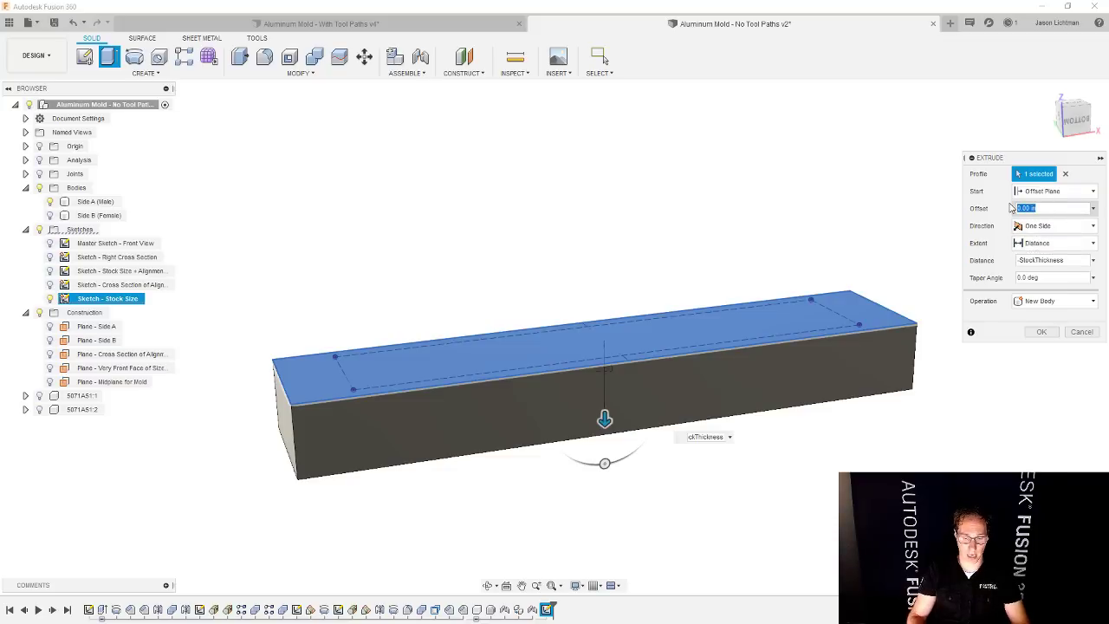
{"action": "type", "text": "off"}
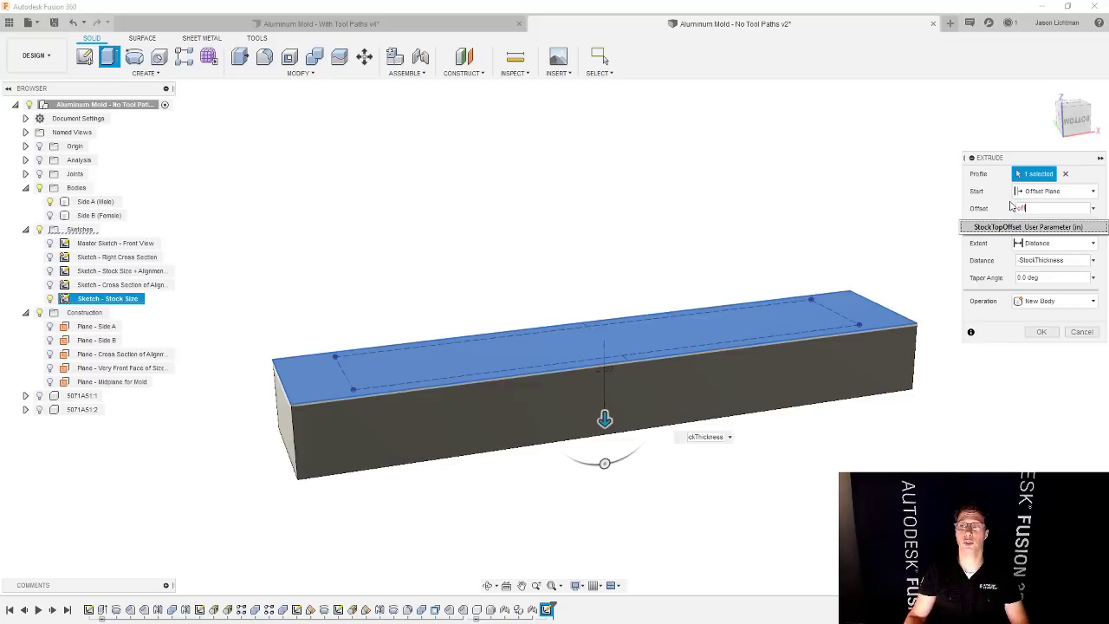
{"action": "left_click", "coordinate": [1003, 229]}
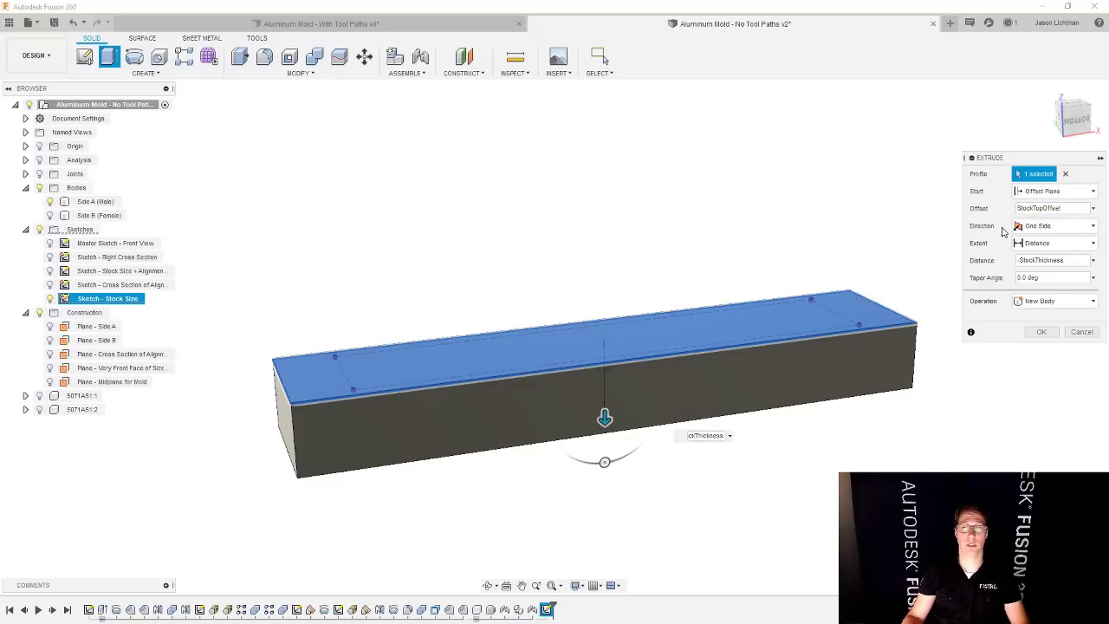
{"action": "left_click", "coordinate": [1041, 332]}
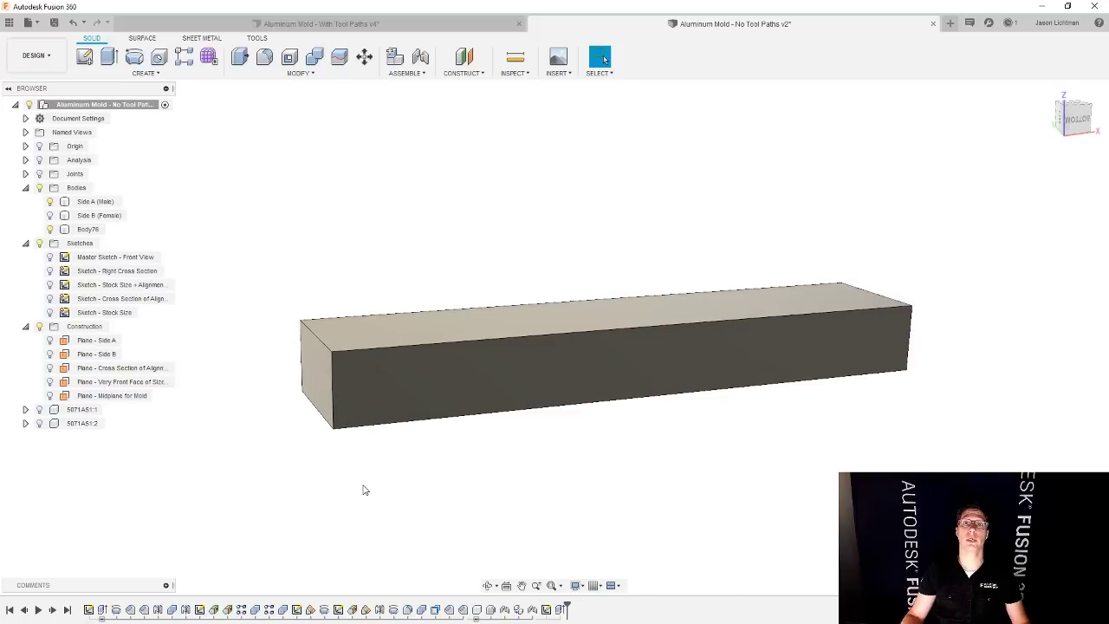
- Assign the Water physical material to Body76 and close the material panel
{"action": "right_click", "coordinate": [83, 230]}
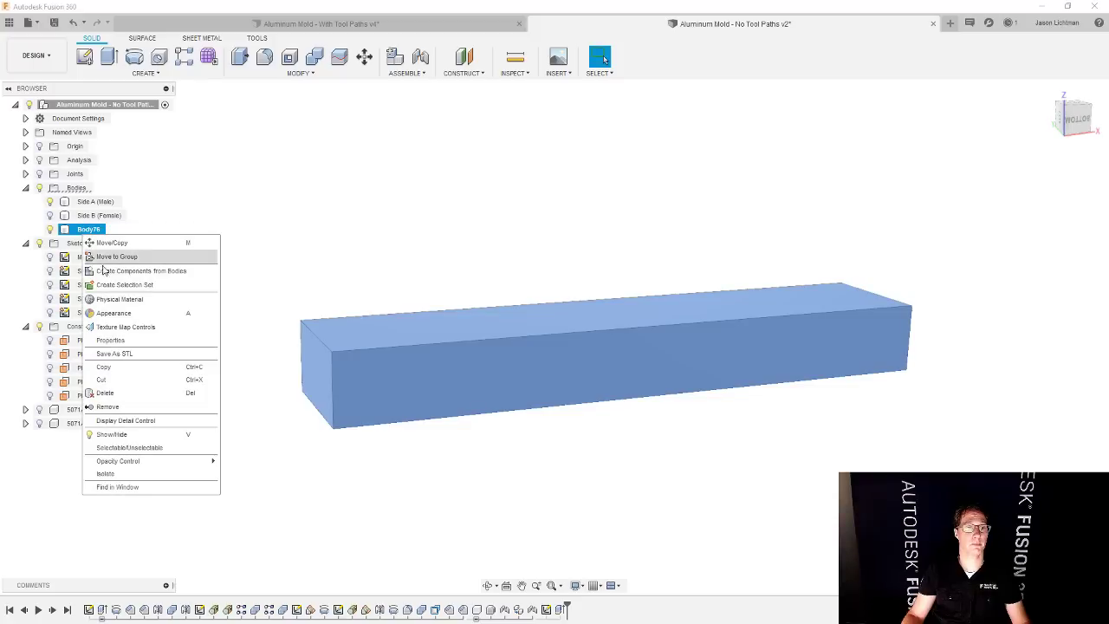
{"action": "left_click", "coordinate": [123, 303]}
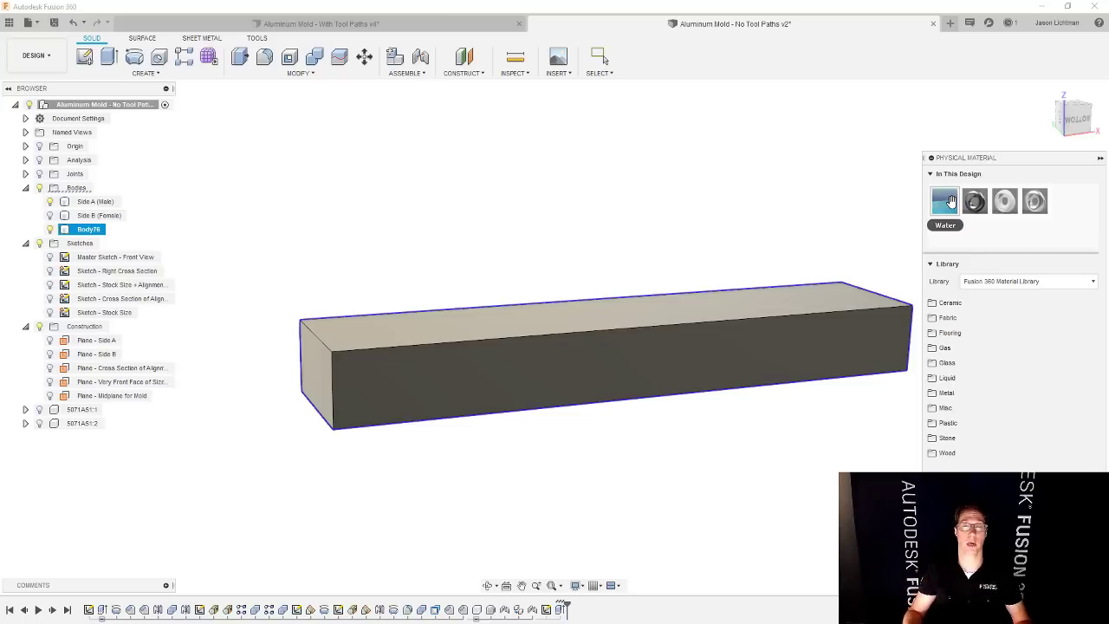
{"action": "left_click_drag", "start_coordinate": [951, 201], "coordinate": [837, 290]}
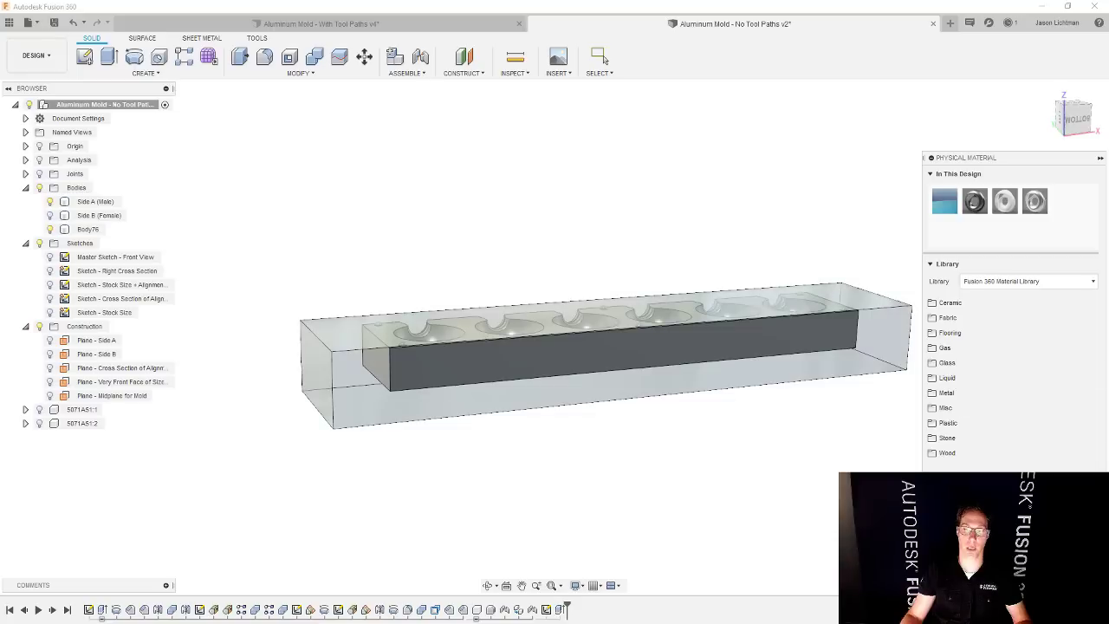
{"action": "left_click", "coordinate": [604, 58]}
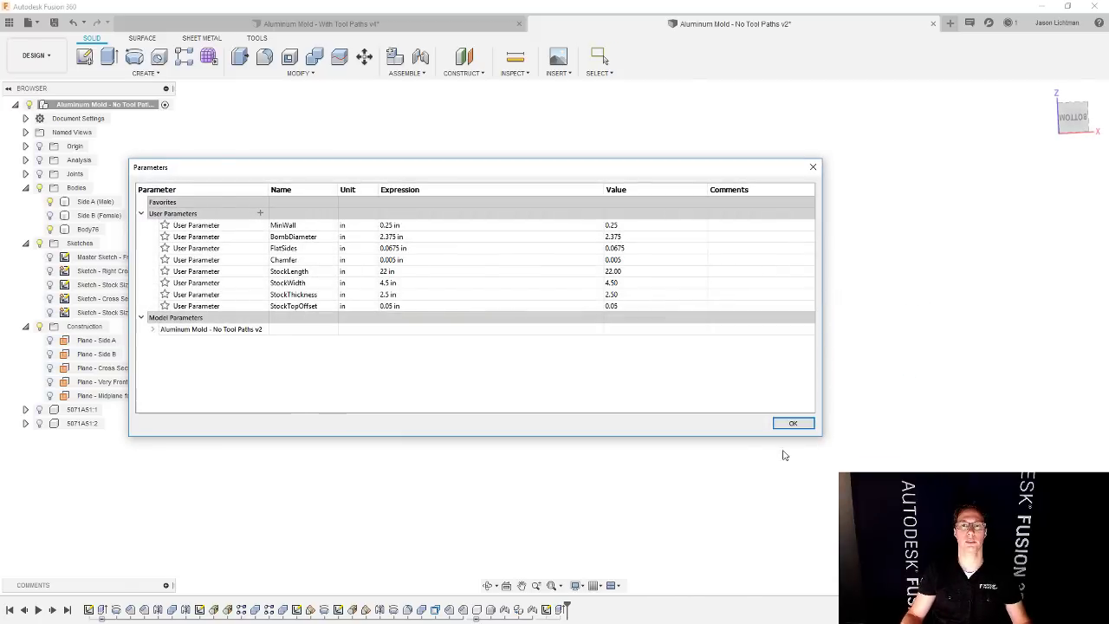
- Change StockLength to 20 in and StockWidth to 4.25 in, then accept the changes
{"action": "left_click_drag", "start_coordinate": [602, 167], "coordinate": [630, 375]}
{"action": "double_click", "coordinate": [439, 466]}
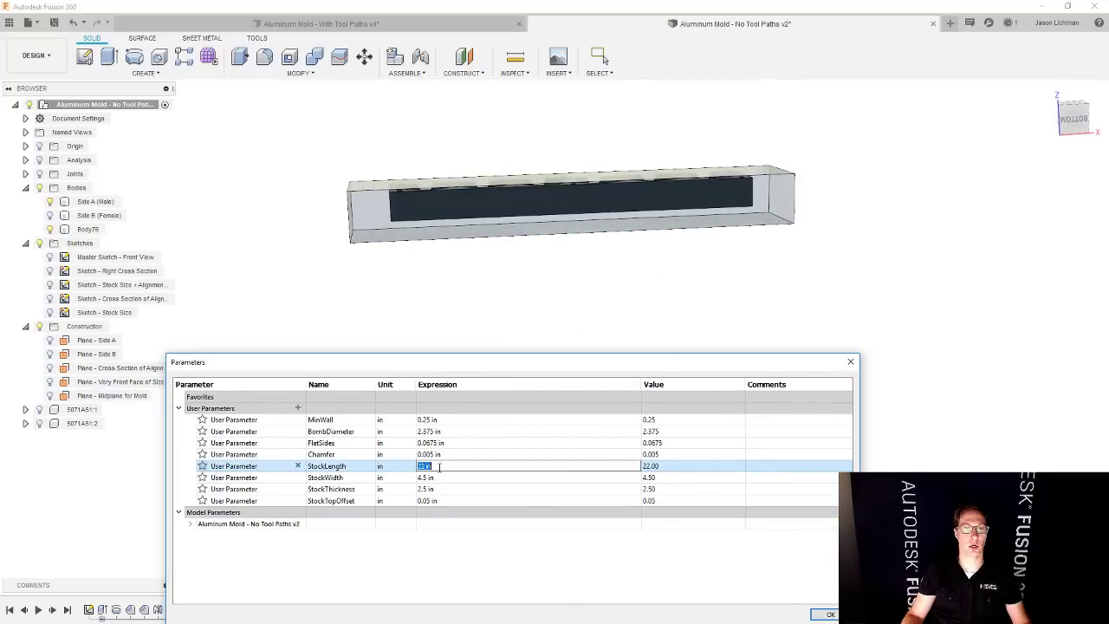
{"action": "type", "text": "21"}
{"action": "key", "text": "Return"}
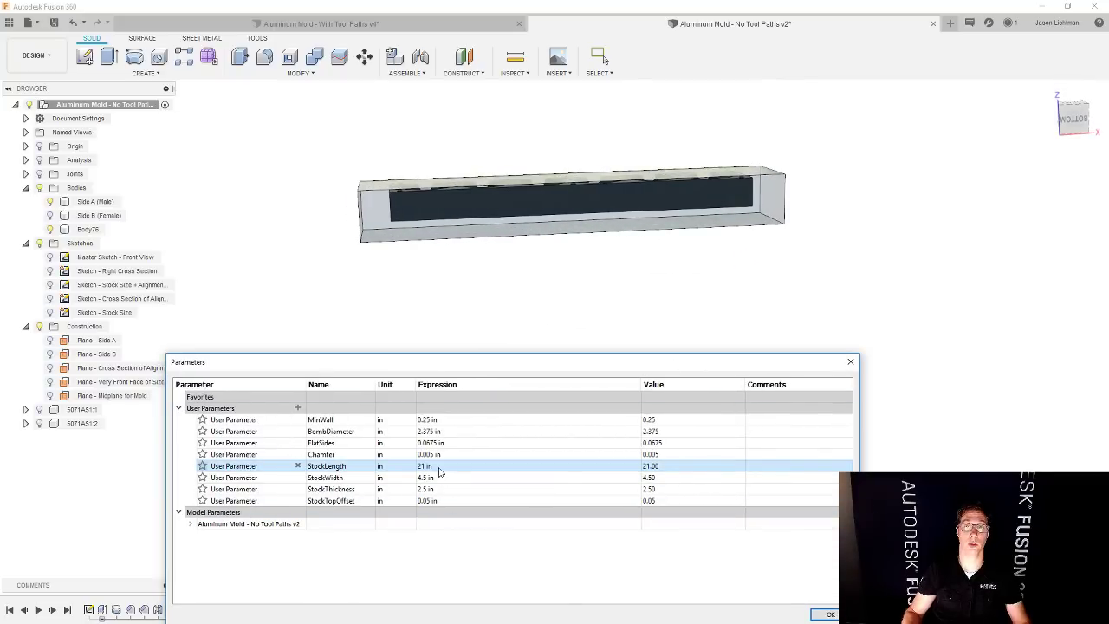
{"action": "double_click", "coordinate": [439, 468]}
{"action": "type", "text": "20"}
{"action": "key", "text": "Return"}
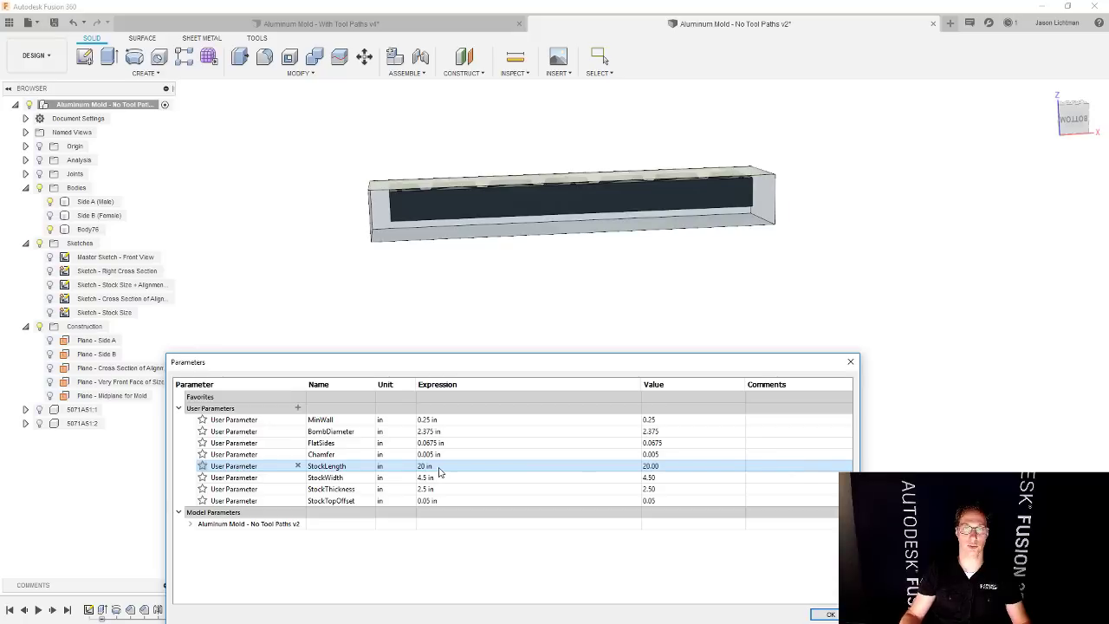
{"action": "double_click", "coordinate": [439, 477]}
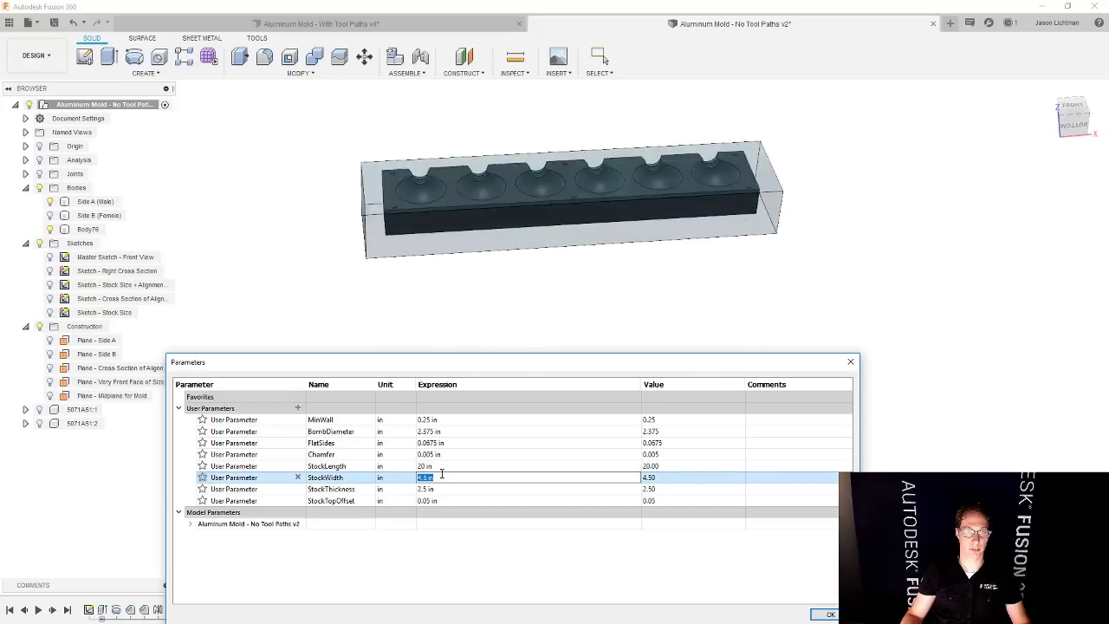
{"action": "type", "text": "4.25"}
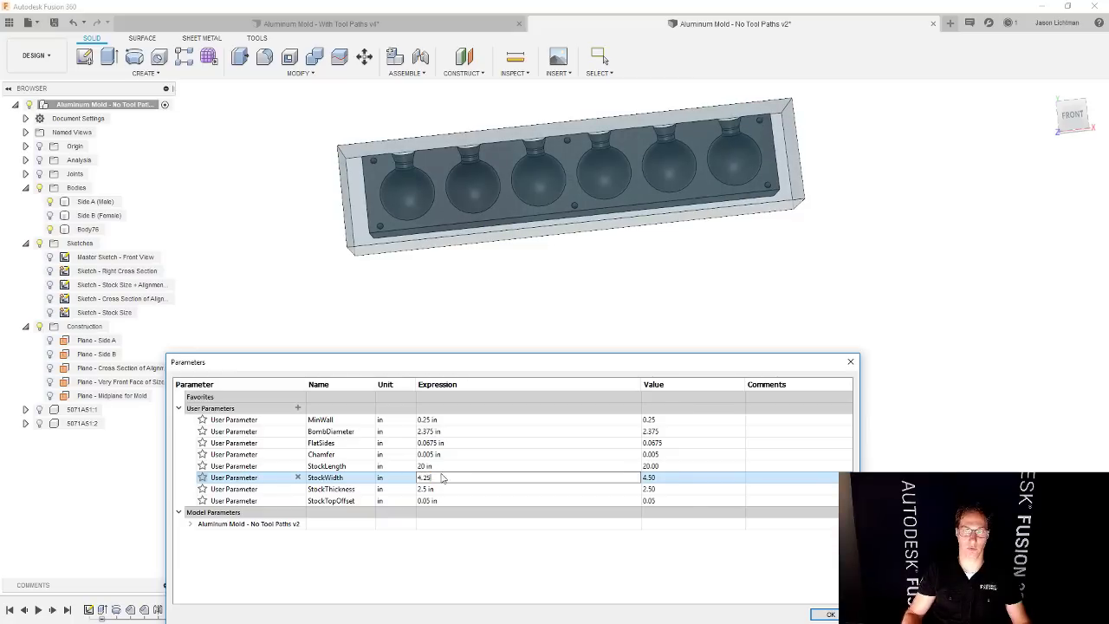
{"action": "key", "text": "Return"}
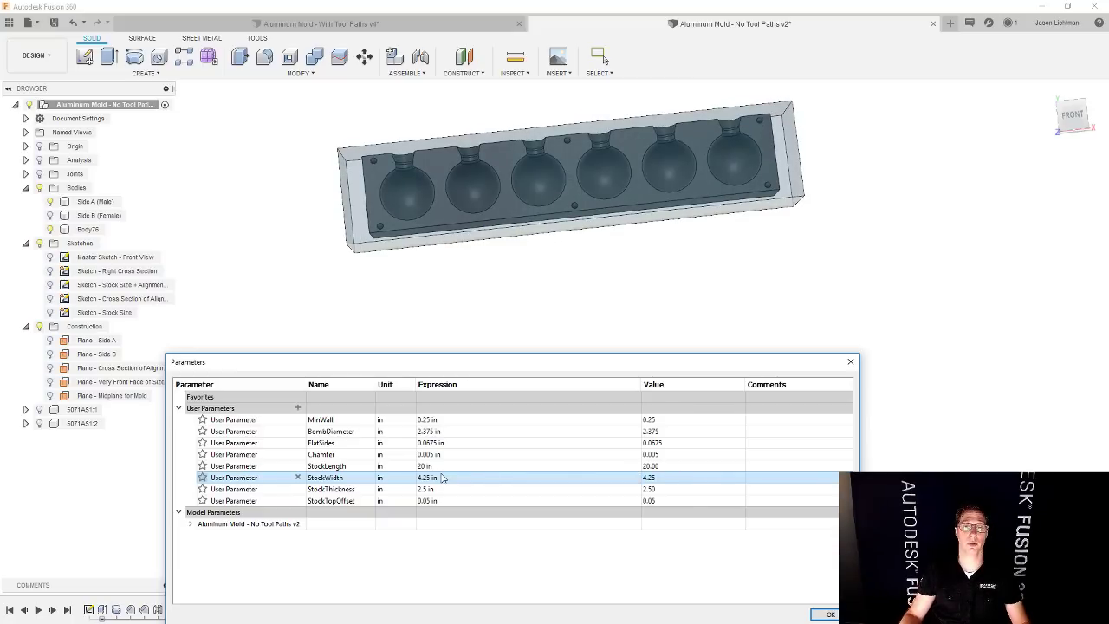
{"action": "left_click", "coordinate": [829, 614]}
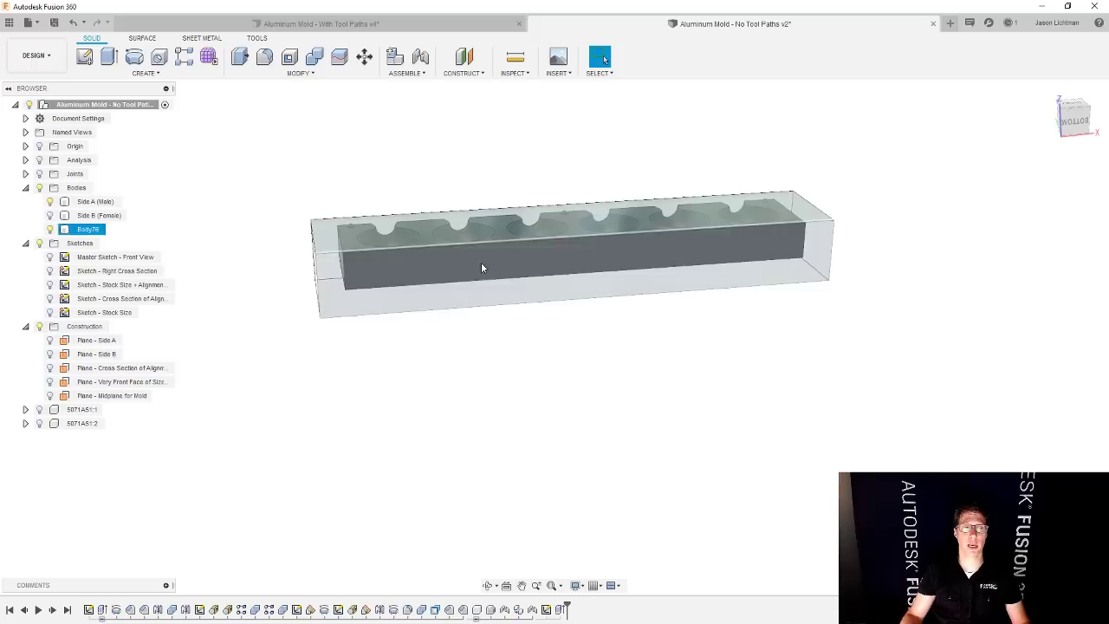
- Switch to Manufacture and start a setup with Side A (Male) as the model
{"action": "left_click", "coordinate": [50, 62]}
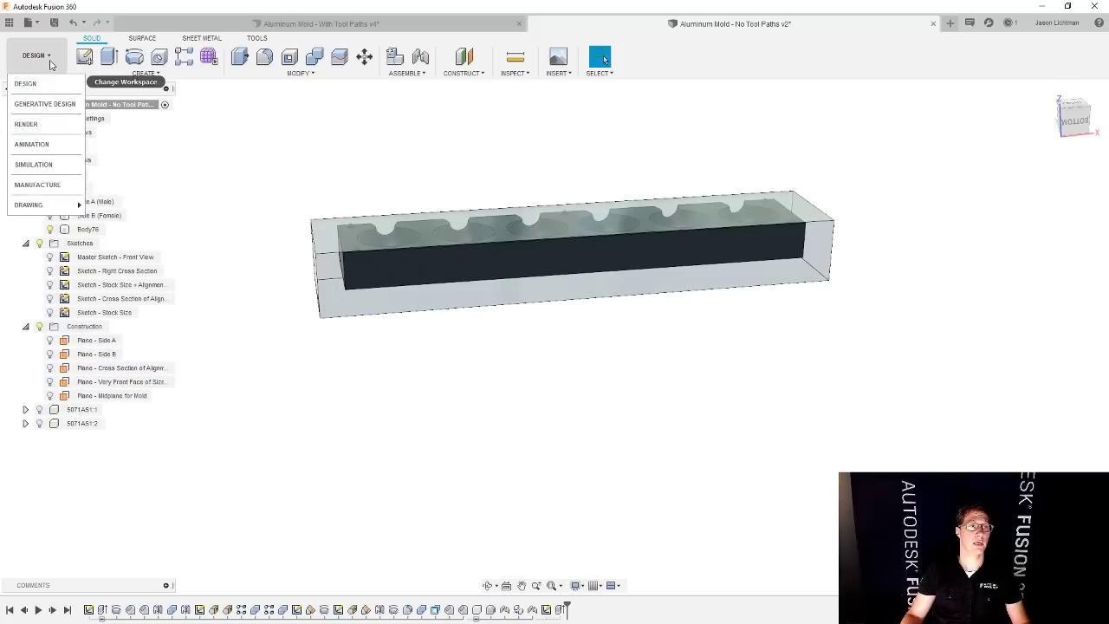
{"action": "left_click", "coordinate": [52, 185]}
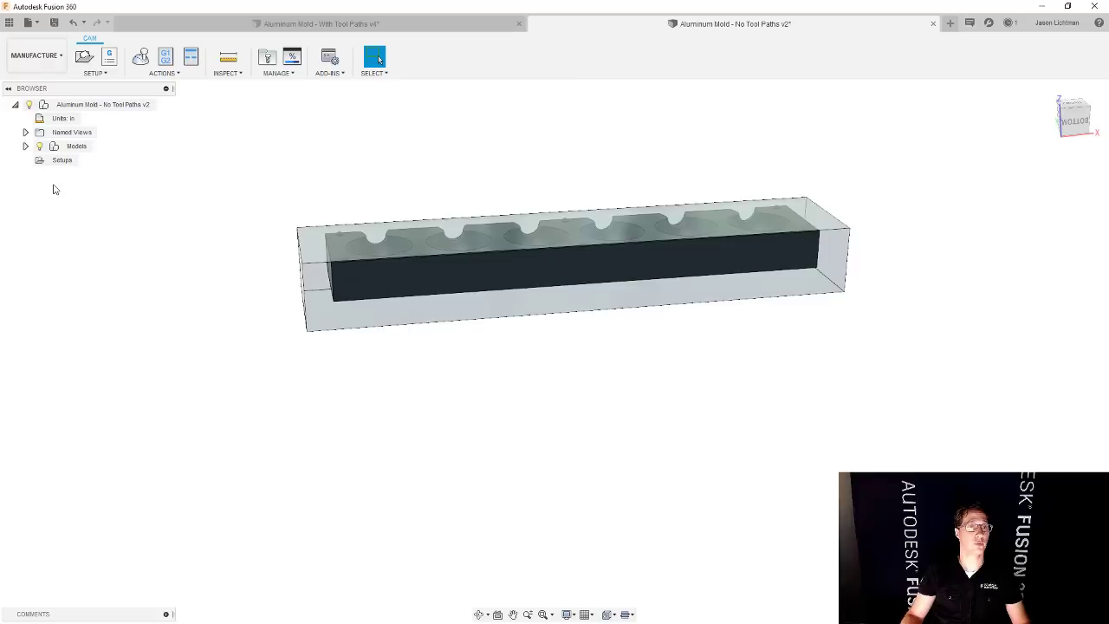
{"action": "left_click", "coordinate": [83, 57]}
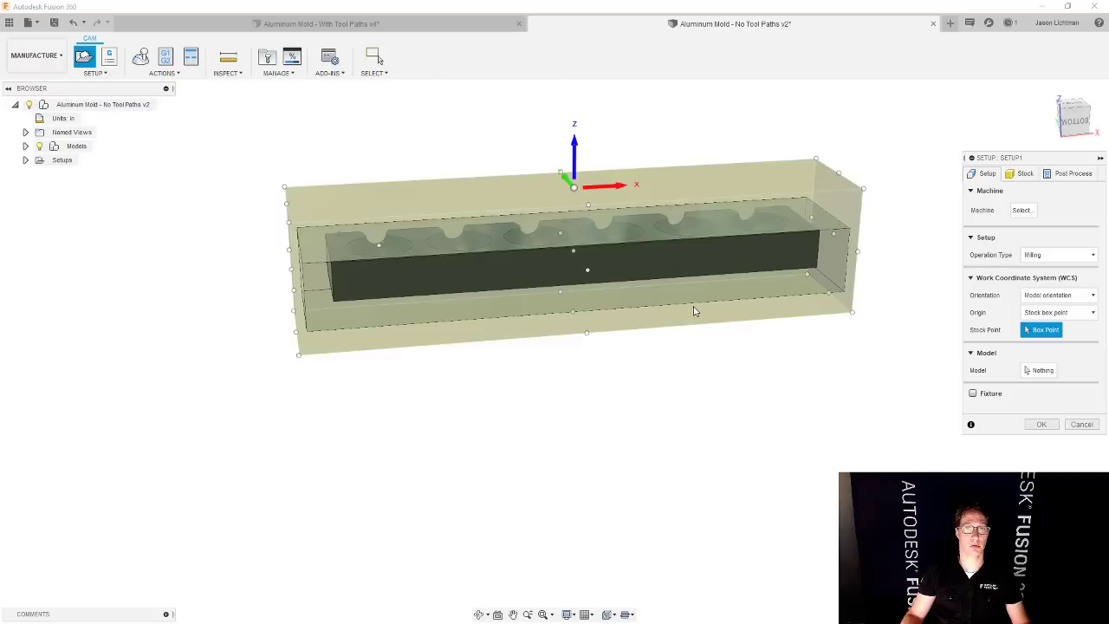
{"action": "left_click", "coordinate": [1039, 370]}
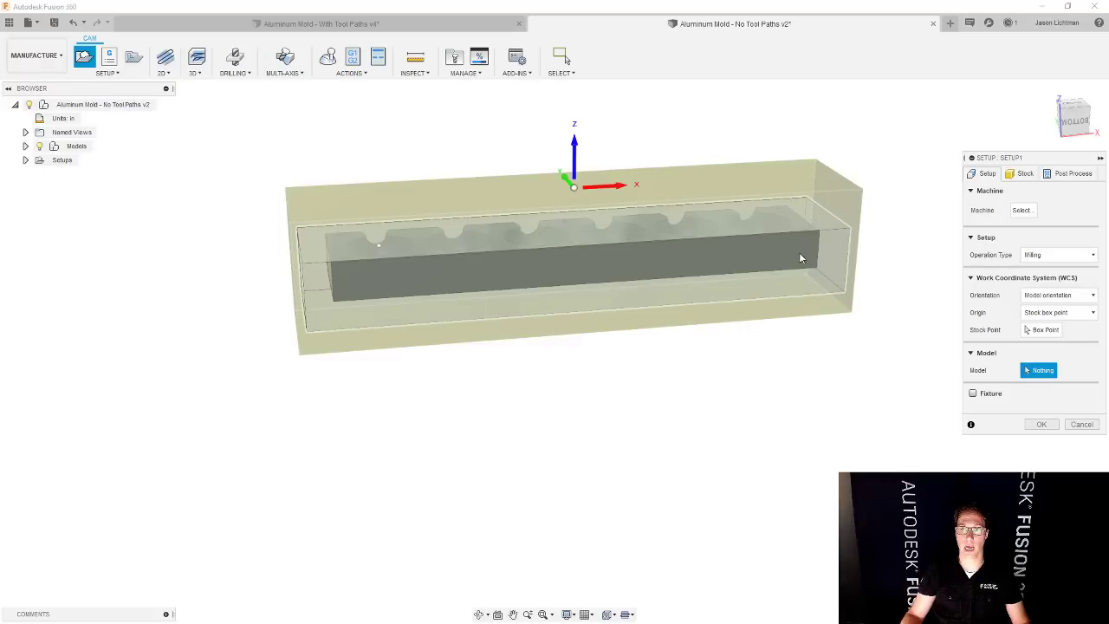
{"action": "left_click", "coordinate": [25, 145]}
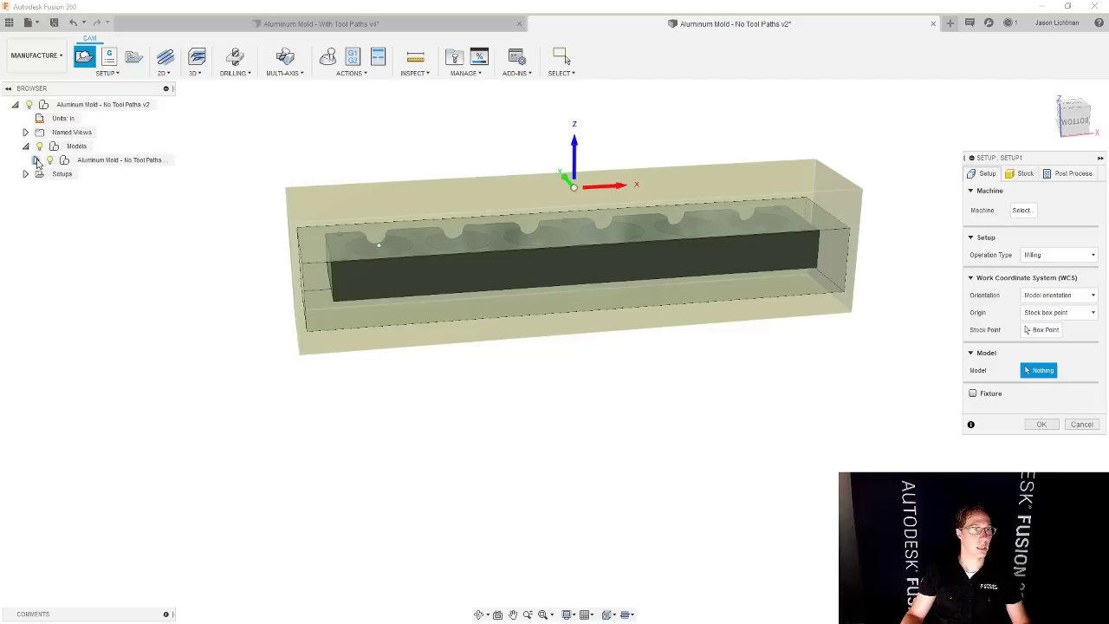
{"action": "left_click", "coordinate": [36, 160]}
{"action": "left_click", "coordinate": [46, 214]}
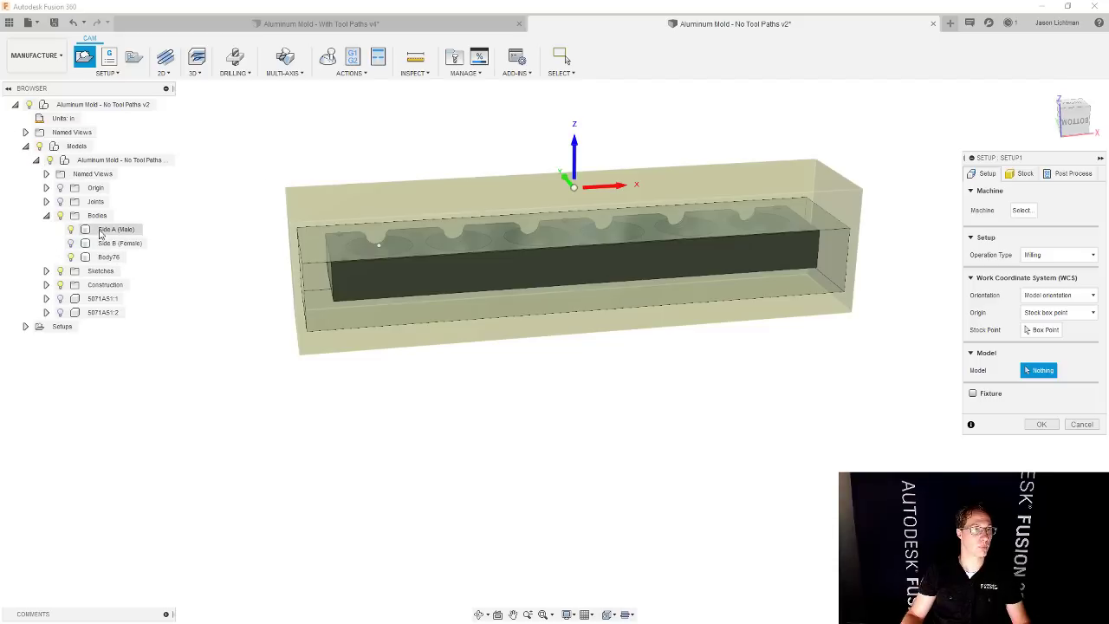
{"action": "left_click", "coordinate": [103, 230]}
- Try fixed-size box stock with width 20, then cancel the setup
{"action": "left_click", "coordinate": [1021, 176]}
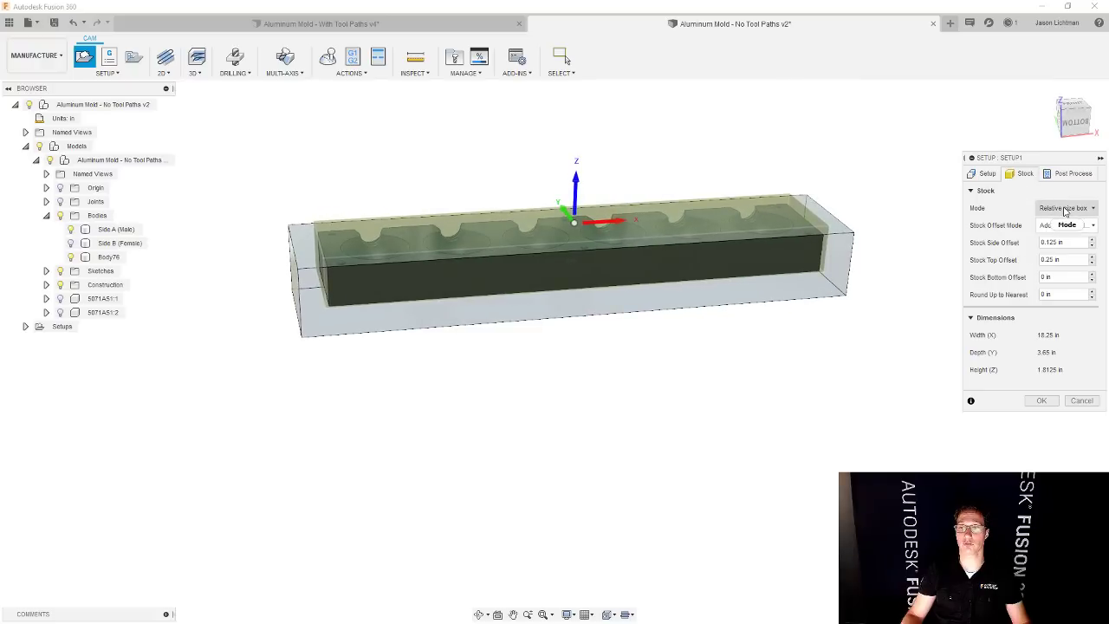
{"action": "left_click", "coordinate": [1065, 209]}
{"action": "left_click", "coordinate": [1052, 224]}
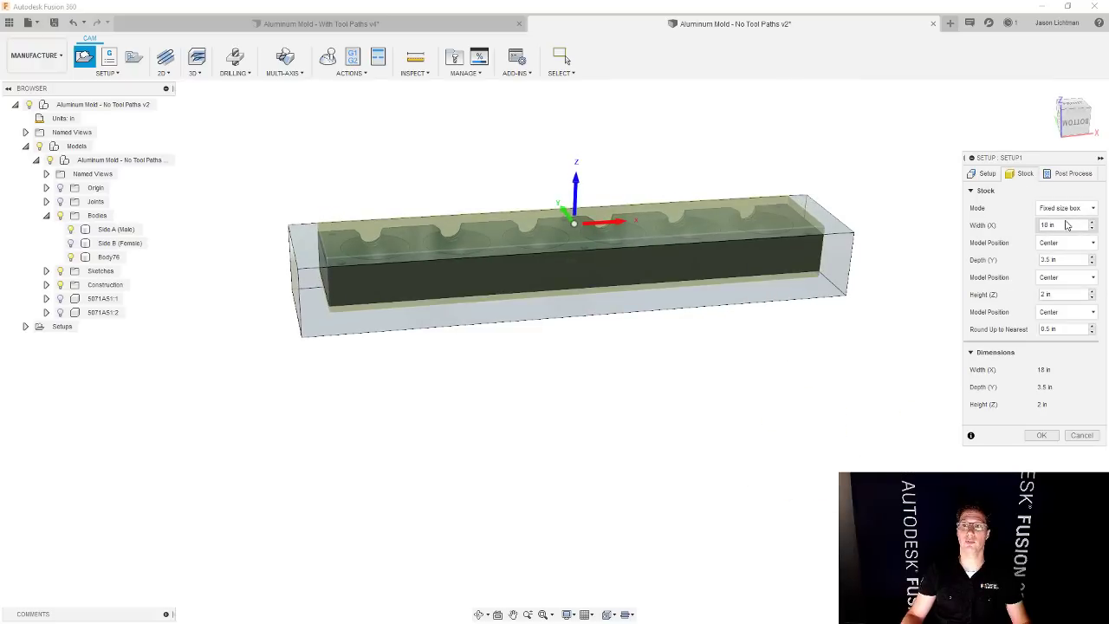
{"action": "left_click_drag", "start_coordinate": [1073, 226], "coordinate": [1027, 228]}
{"action": "type", "text": "21"}
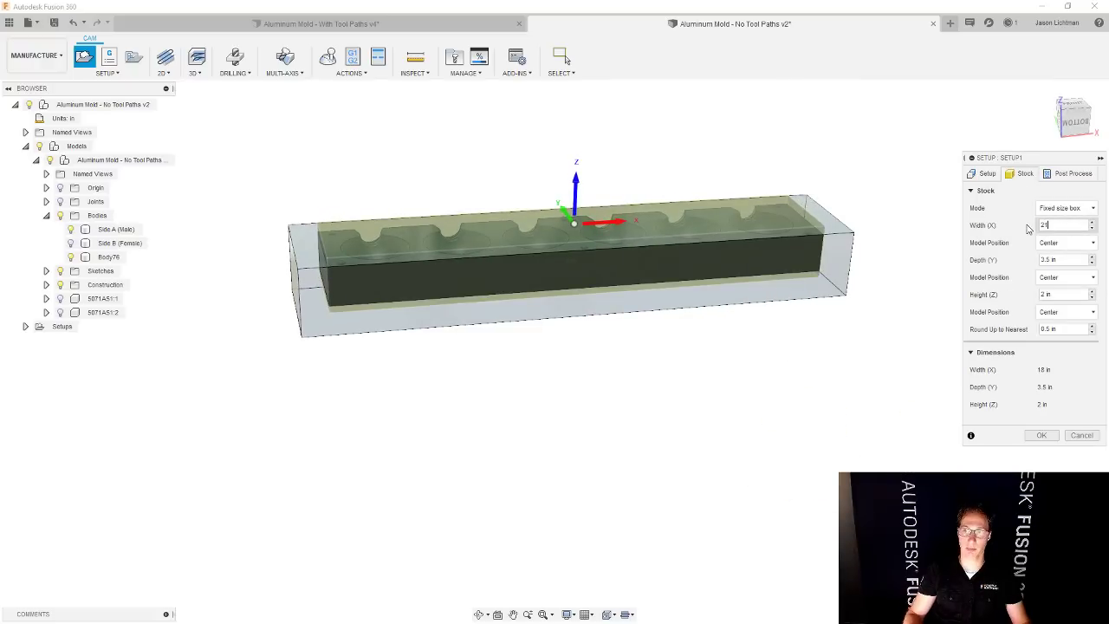
{"action": "key", "text": "BackSpace"}
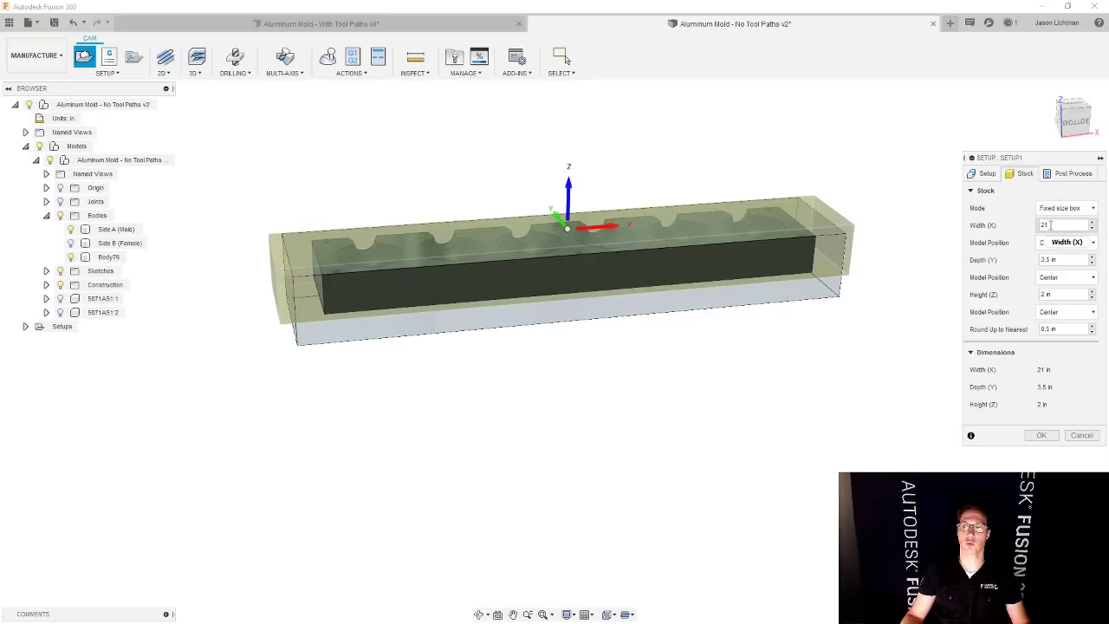
{"action": "type", "text": "0"}
{"action": "left_click_drag", "start_coordinate": [1057, 258], "coordinate": [1028, 266]}
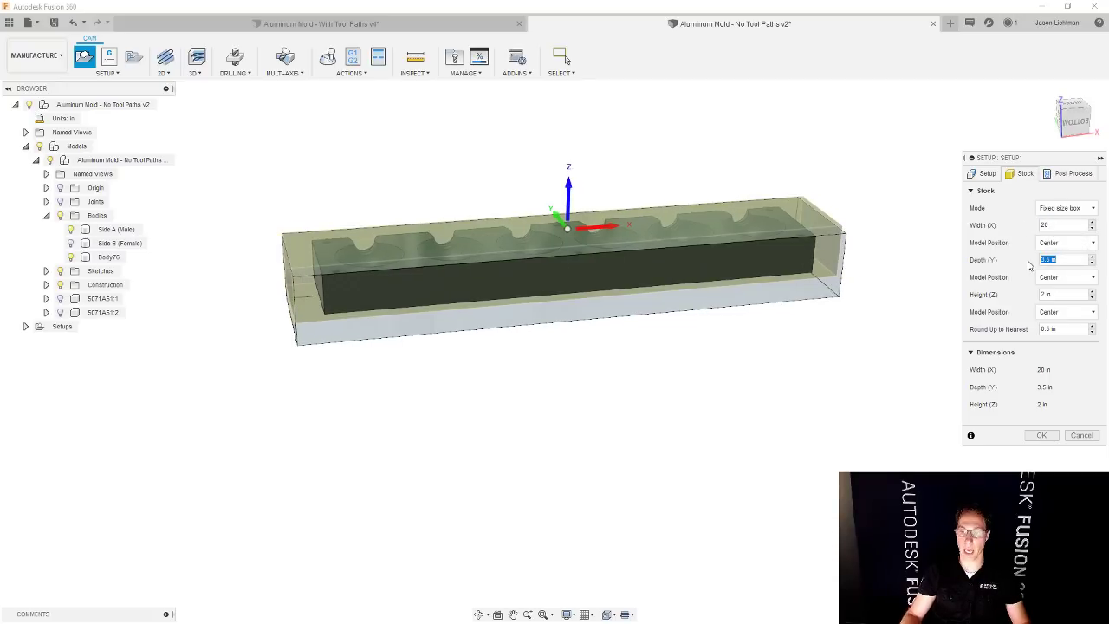
{"action": "left_click", "coordinate": [1057, 278]}
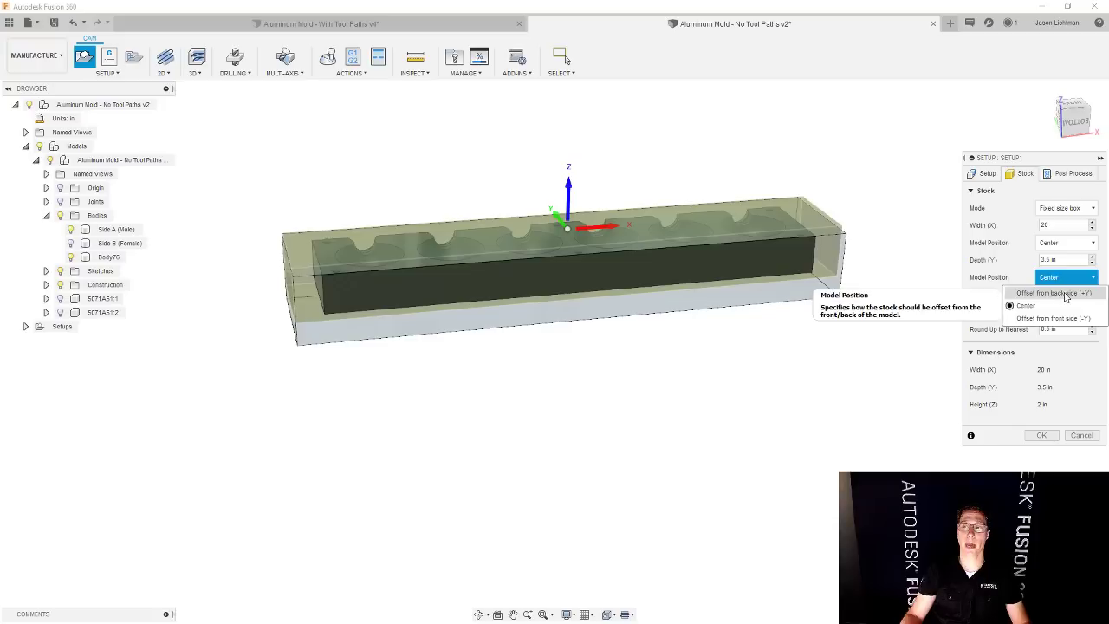
{"action": "left_click", "coordinate": [1067, 354]}
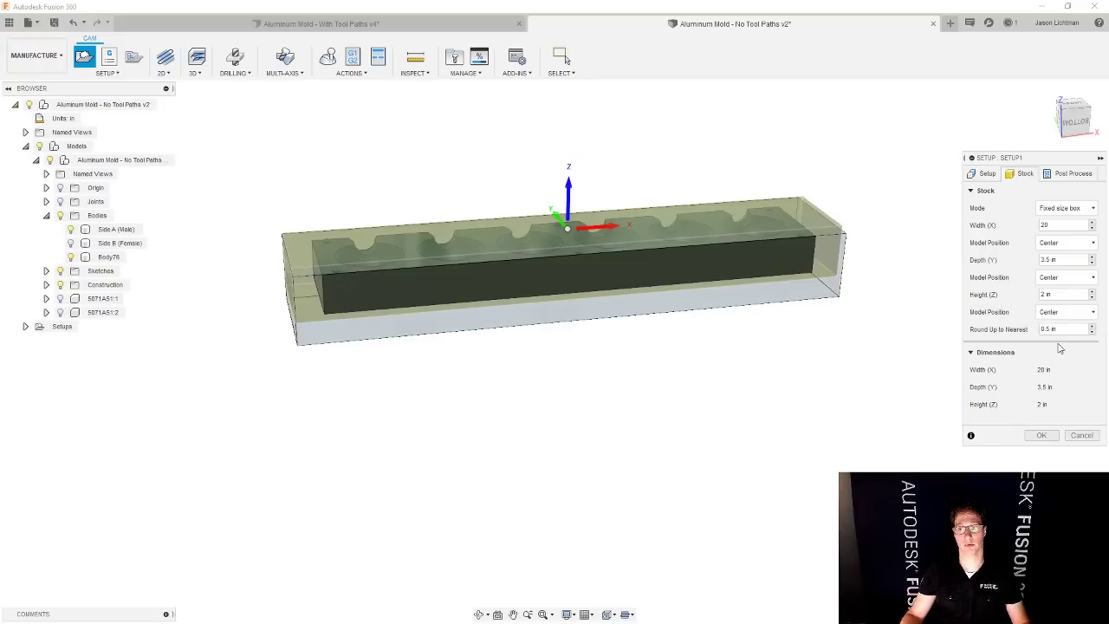
{"action": "left_click", "coordinate": [1080, 435]}
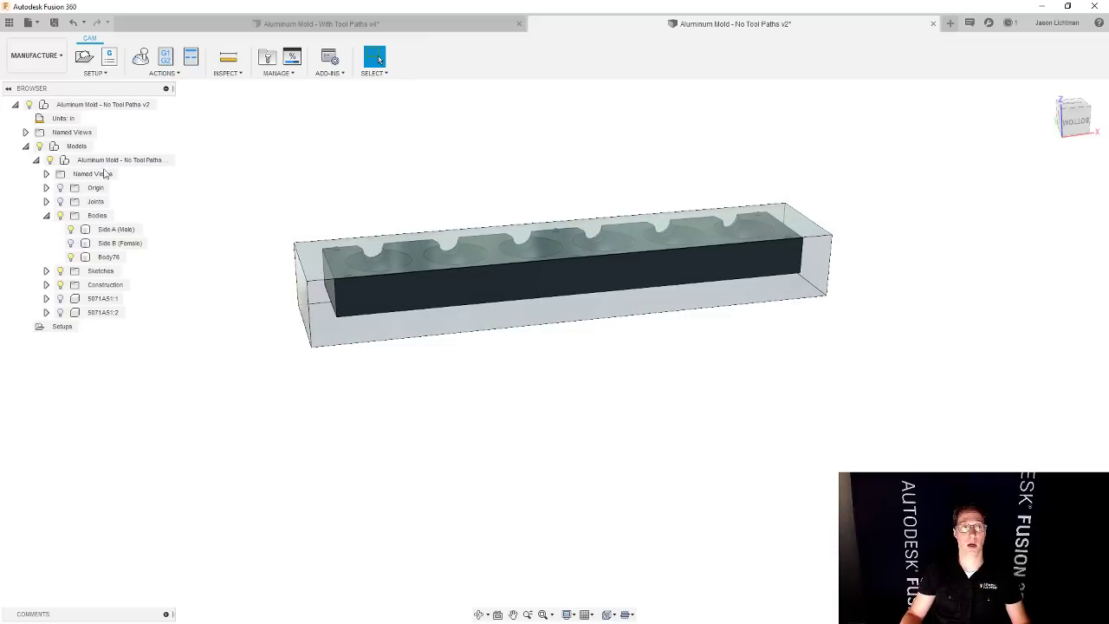
- Start a new setup on Side A (Male) using Body76 as the stock solid
{"action": "left_click", "coordinate": [86, 57]}
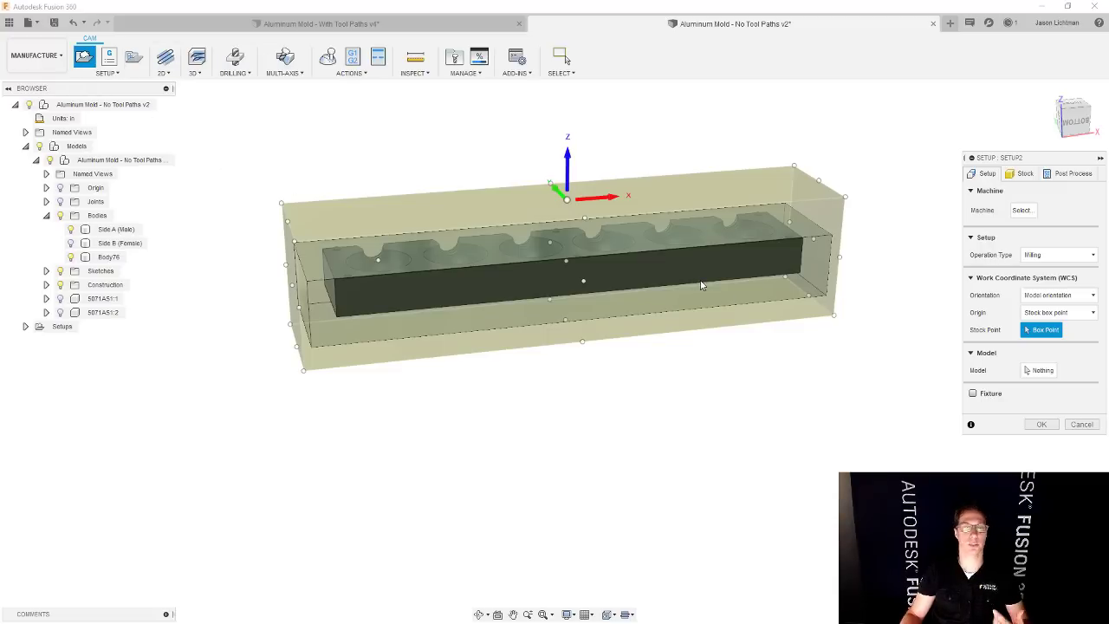
{"action": "left_click", "coordinate": [1038, 370]}
{"action": "left_click", "coordinate": [111, 230]}
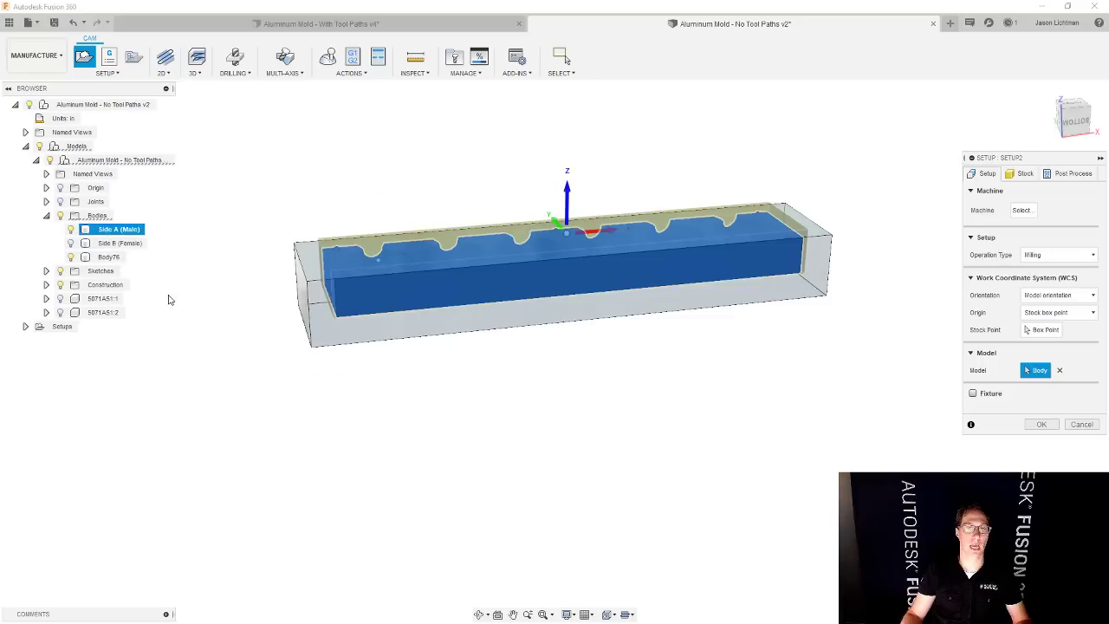
{"action": "left_click", "coordinate": [1024, 175]}
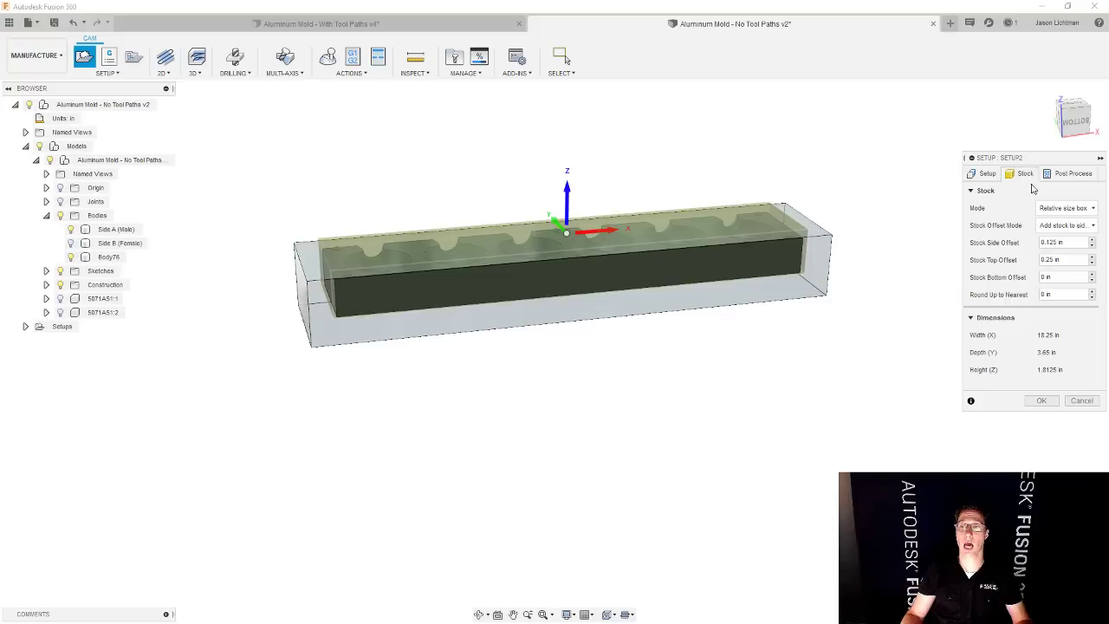
{"action": "left_click", "coordinate": [1064, 207]}
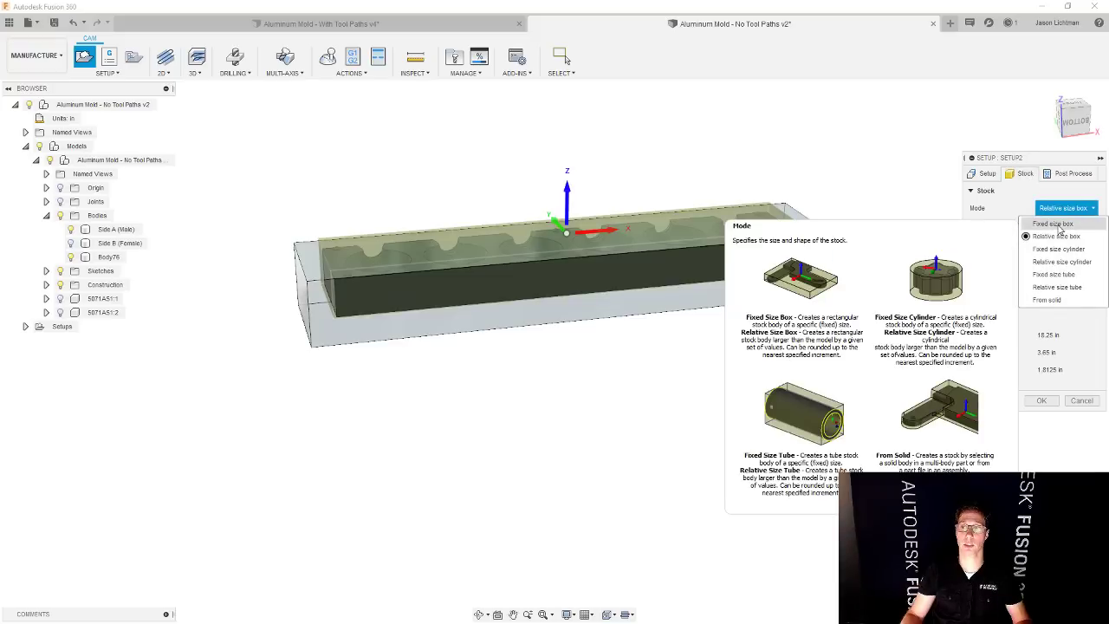
{"action": "left_click", "coordinate": [1048, 299]}
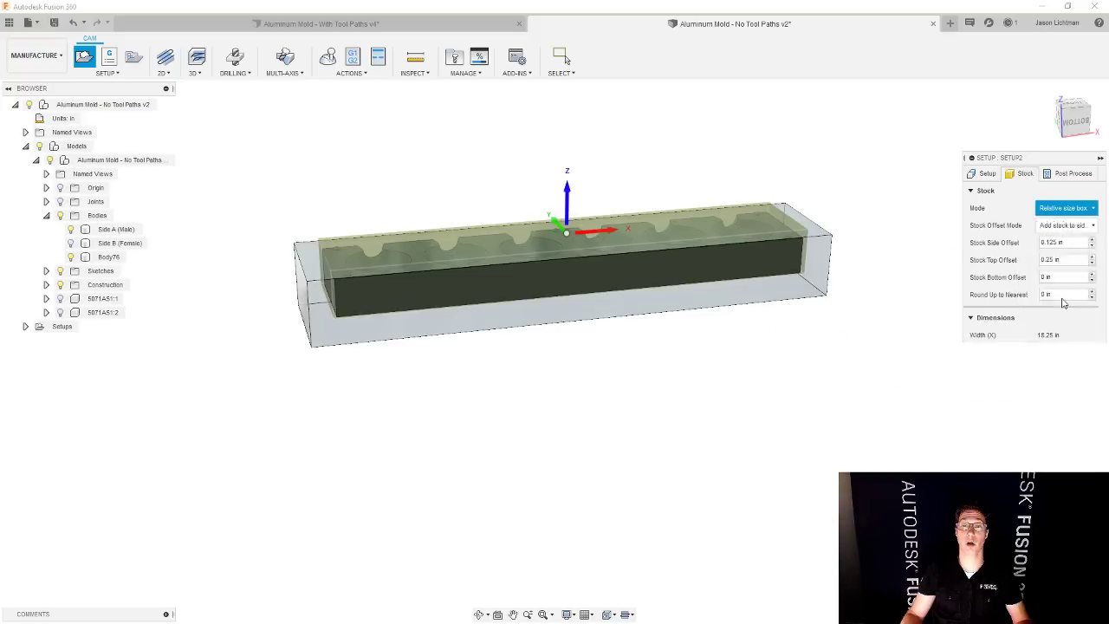
{"action": "left_click", "coordinate": [308, 335]}
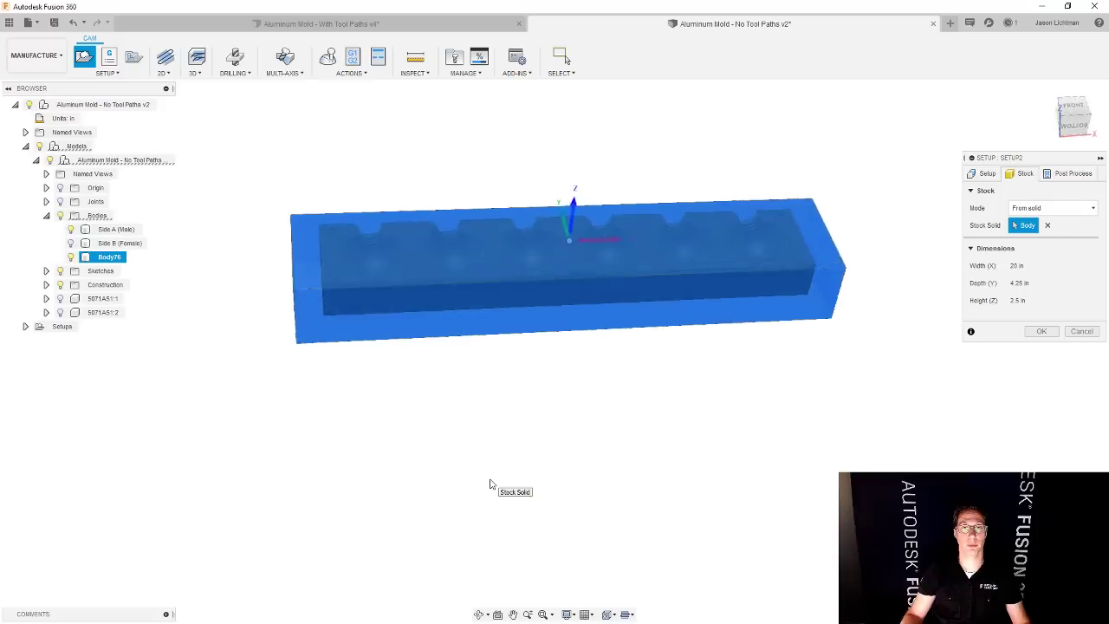
- Place the work origin at the stock's top-left corner and create the setup
{"action": "left_click", "coordinate": [980, 173]}
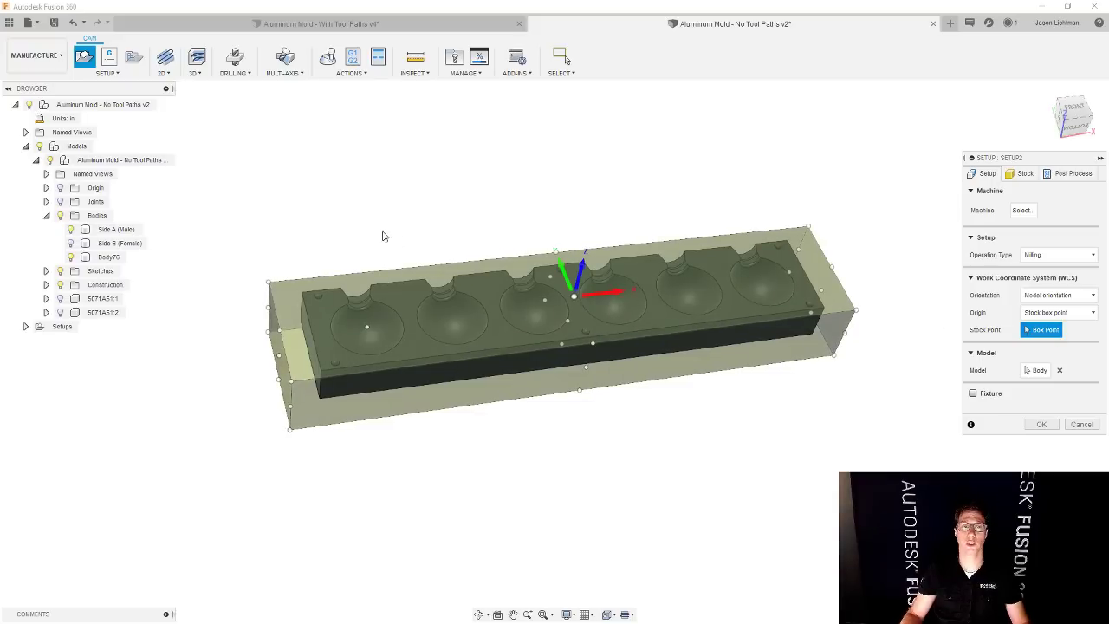
{"action": "left_click", "coordinate": [270, 280]}
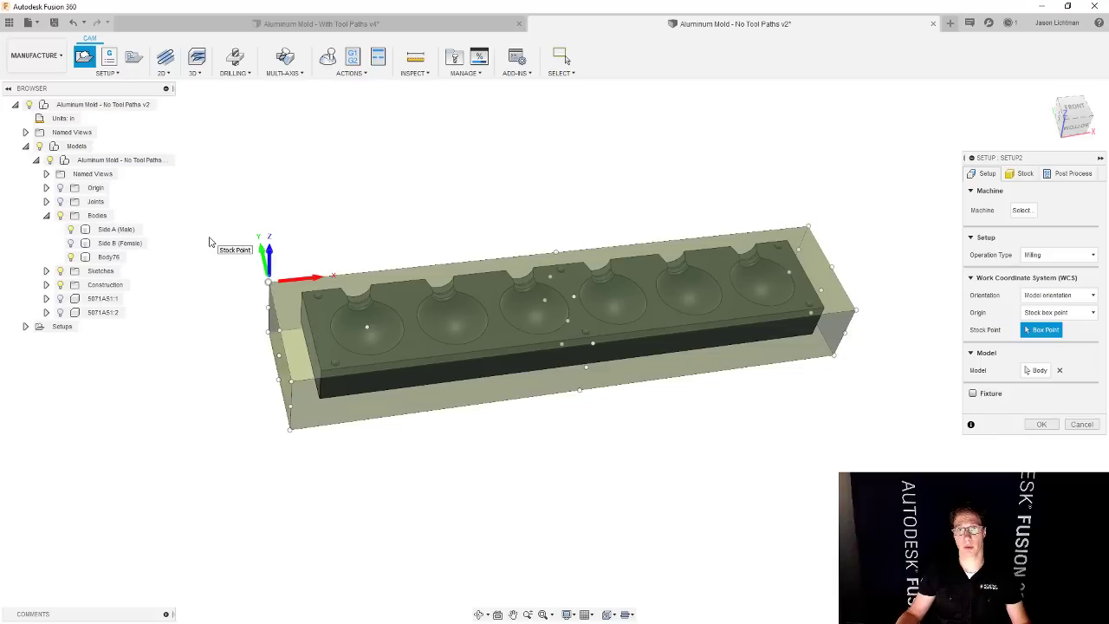
{"action": "left_click", "coordinate": [1044, 424]}
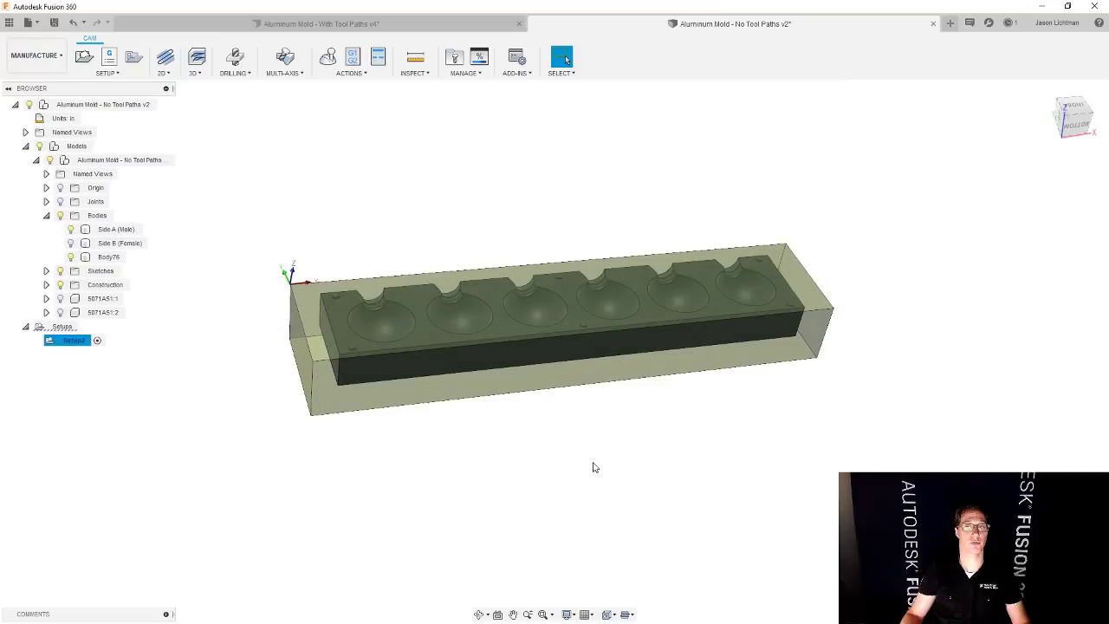
- Visit the Design workspace, return to Manufacture, and bring up the 2D machining operations list
{"action": "left_click", "coordinate": [37, 55]}
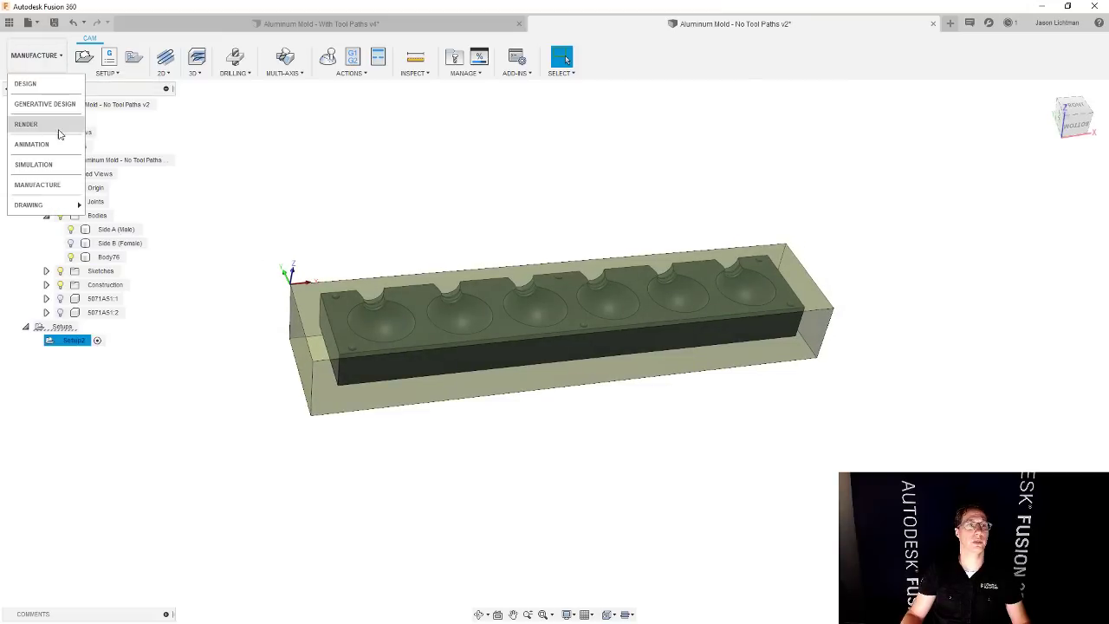
{"action": "left_click", "coordinate": [50, 90]}
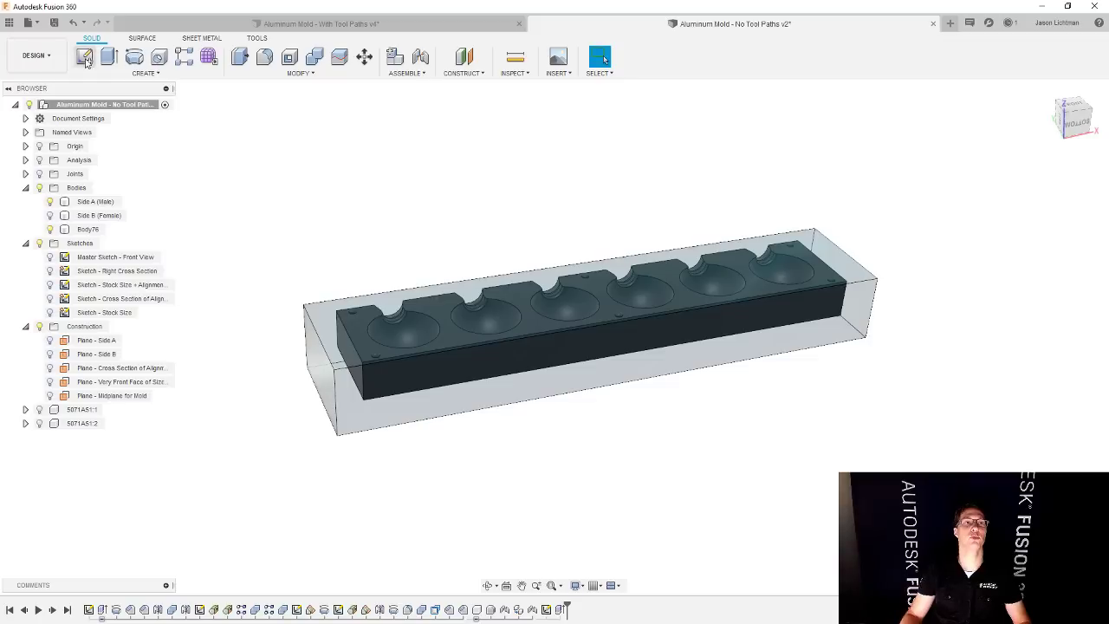
{"action": "left_click", "coordinate": [36, 54]}
{"action": "left_click", "coordinate": [39, 184]}
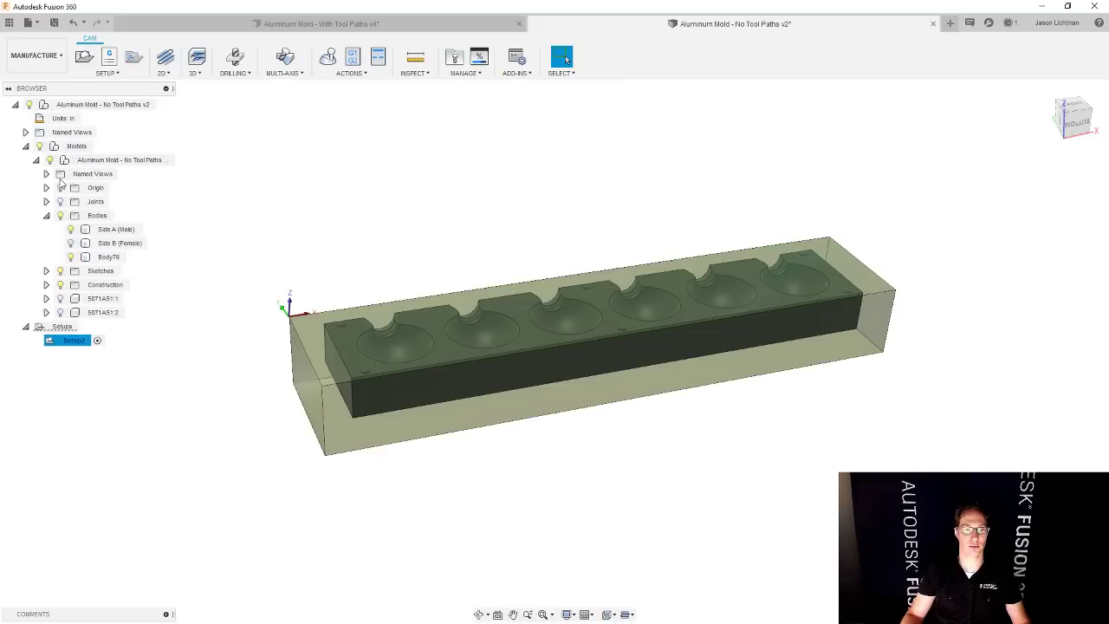
{"action": "left_click", "coordinate": [86, 341]}
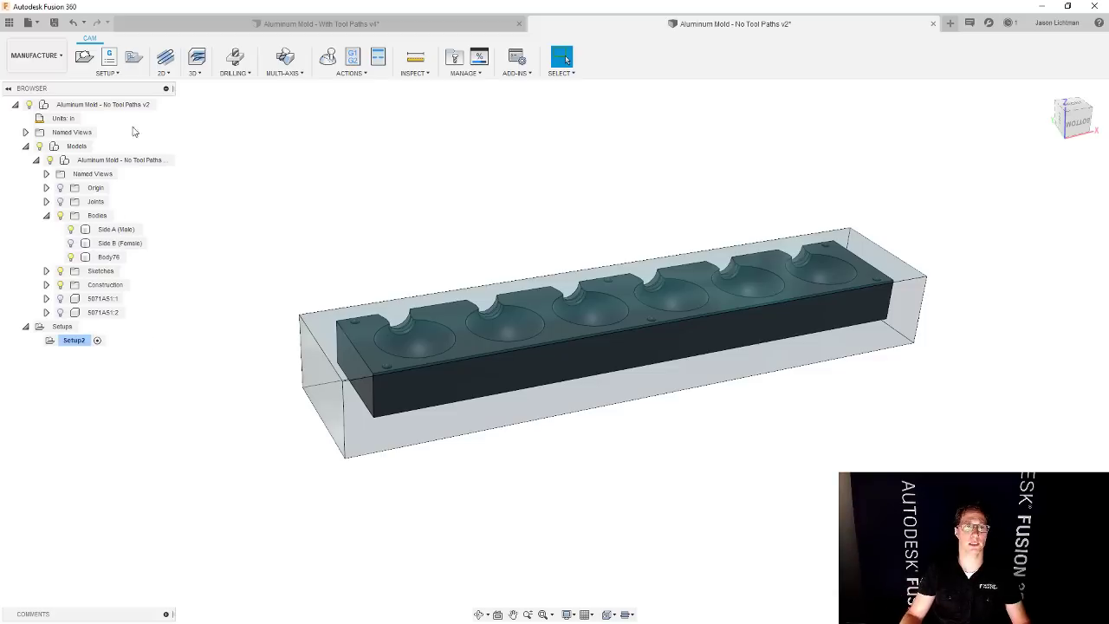
{"action": "left_click", "coordinate": [164, 72]}
- Start a 2D Adaptive operation and assign tool #163, the 1-inch bull nose rough end mill
{"action": "left_click", "coordinate": [173, 90]}
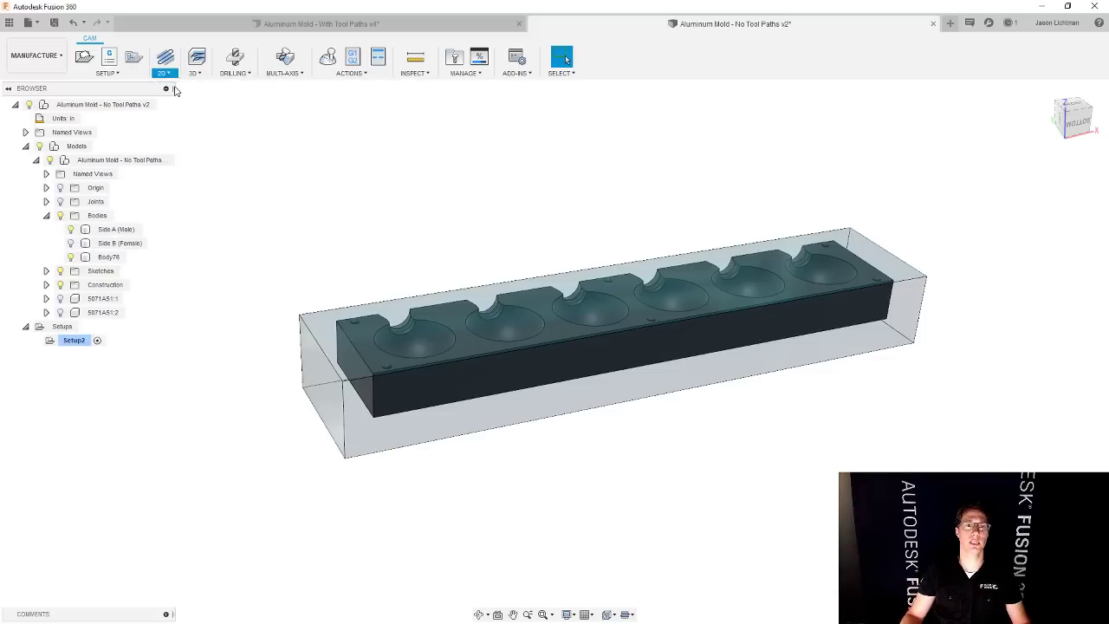
{"action": "scroll", "coordinate": [383, 422], "scroll_direction": "up", "scroll_amount": 5}
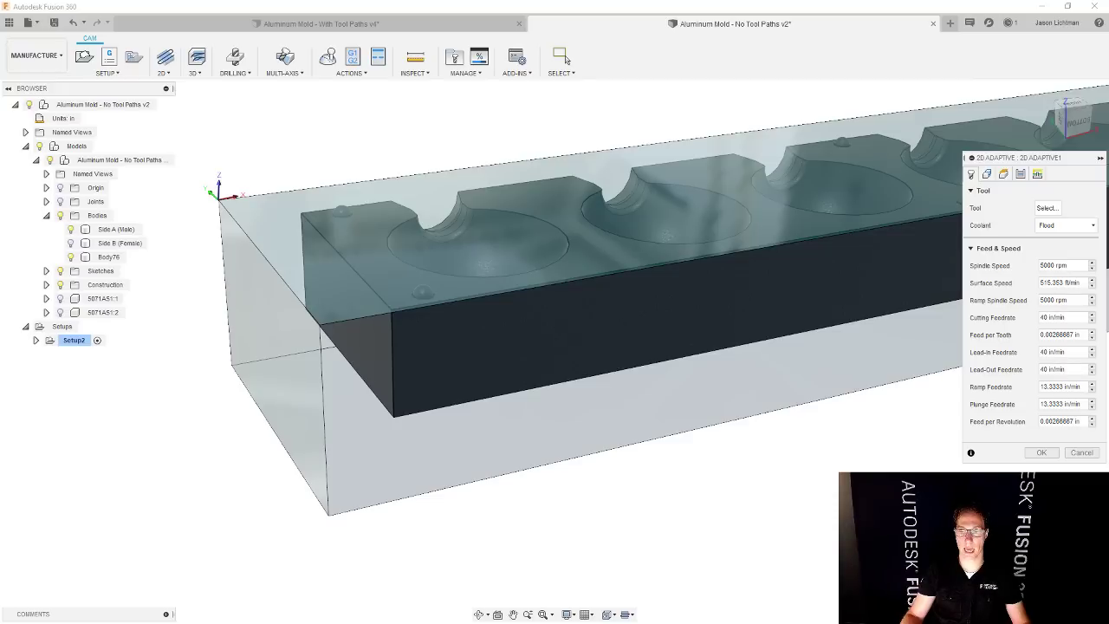
{"action": "left_click", "coordinate": [1046, 208]}
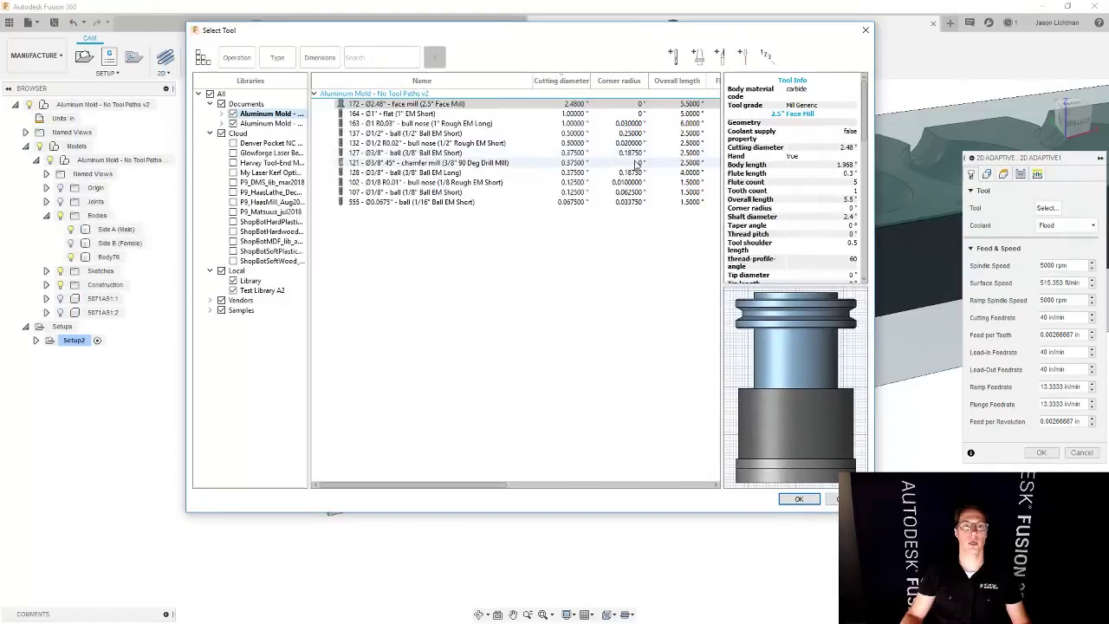
{"action": "left_click", "coordinate": [452, 124]}
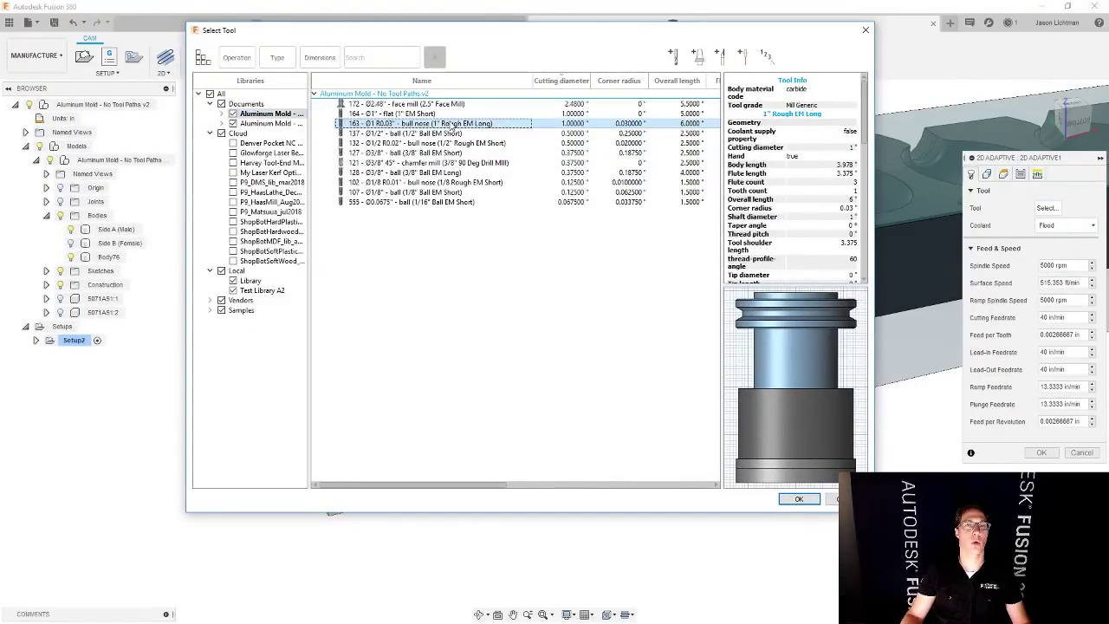
{"action": "left_click", "coordinate": [799, 499]}
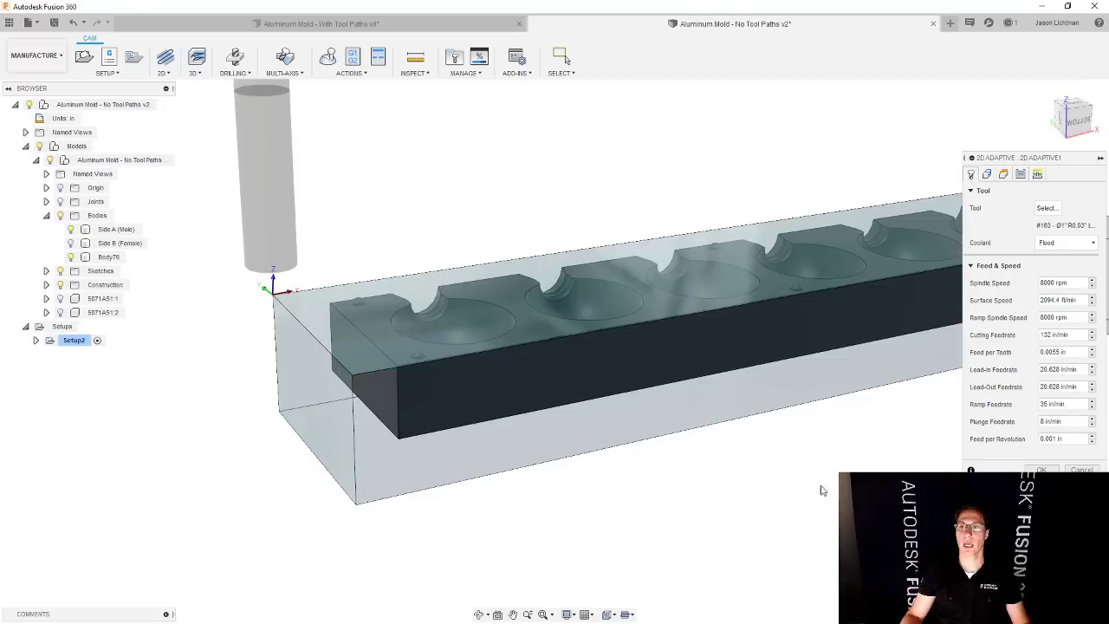
{"action": "left_click", "coordinate": [988, 173]}
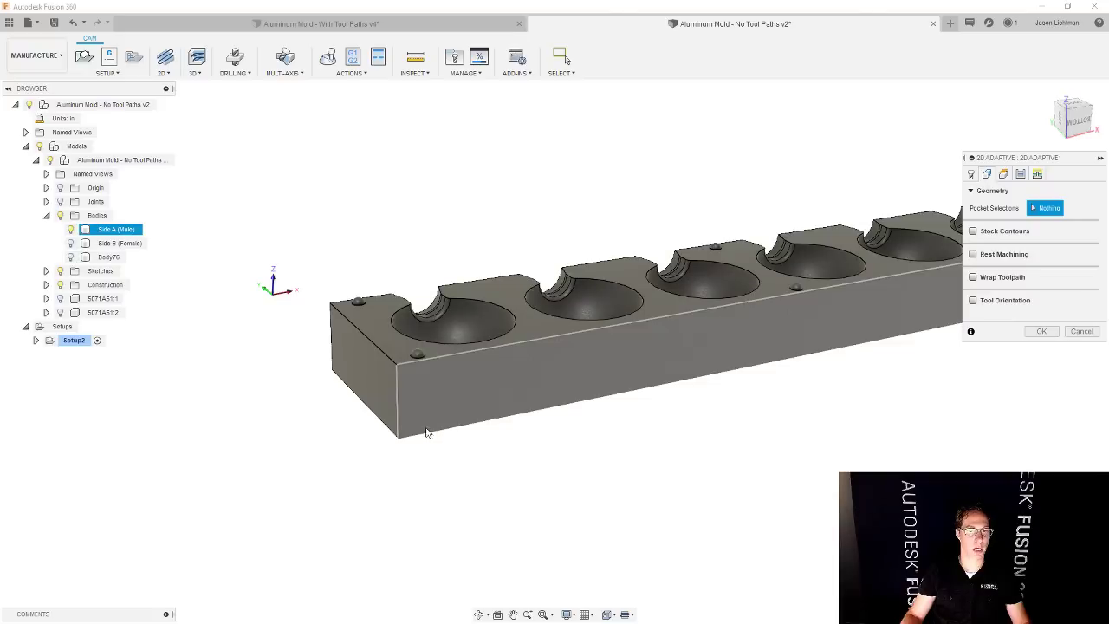
- Chain the part's bottom outline, set Bottom Height Offset to -.05, and generate 2D Adaptive1
{"action": "left_click", "coordinate": [427, 435]}
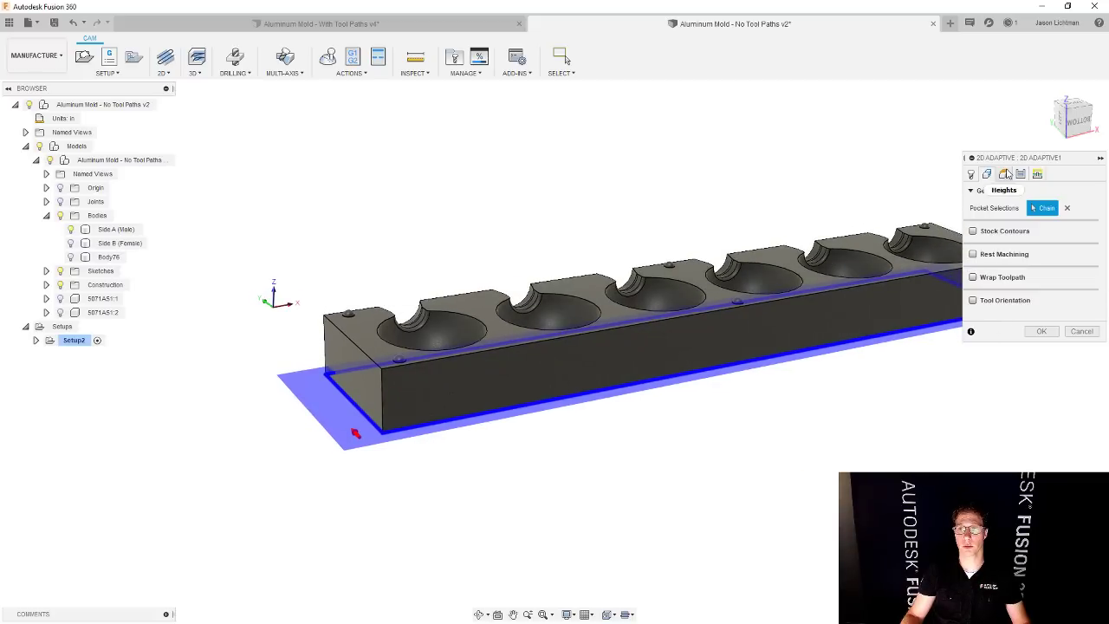
{"action": "left_click", "coordinate": [1005, 175]}
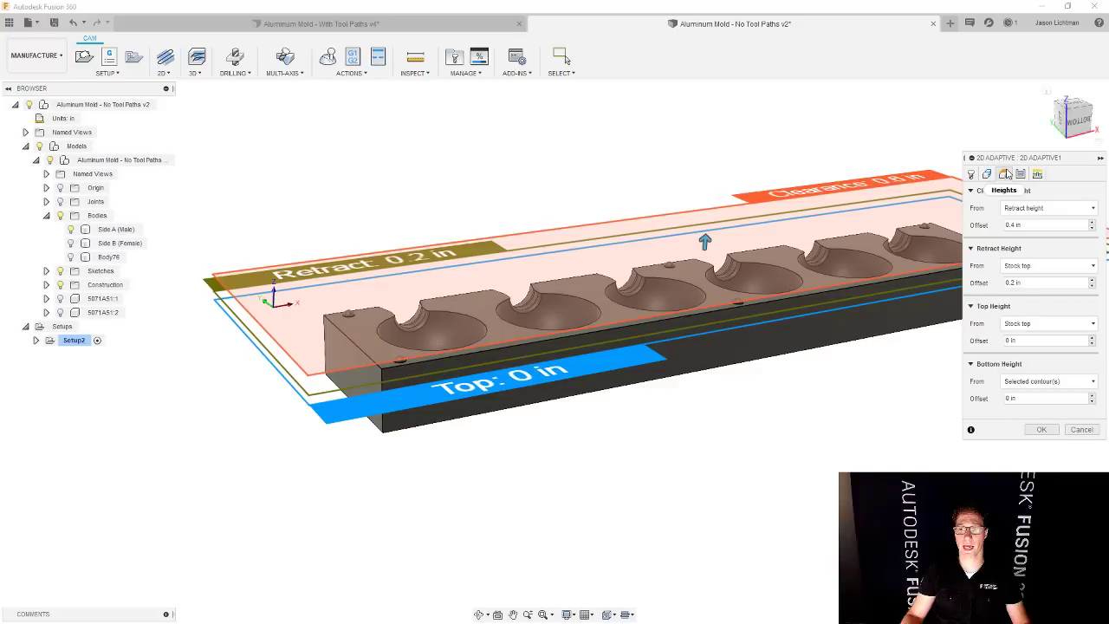
{"action": "left_click", "coordinate": [1033, 395]}
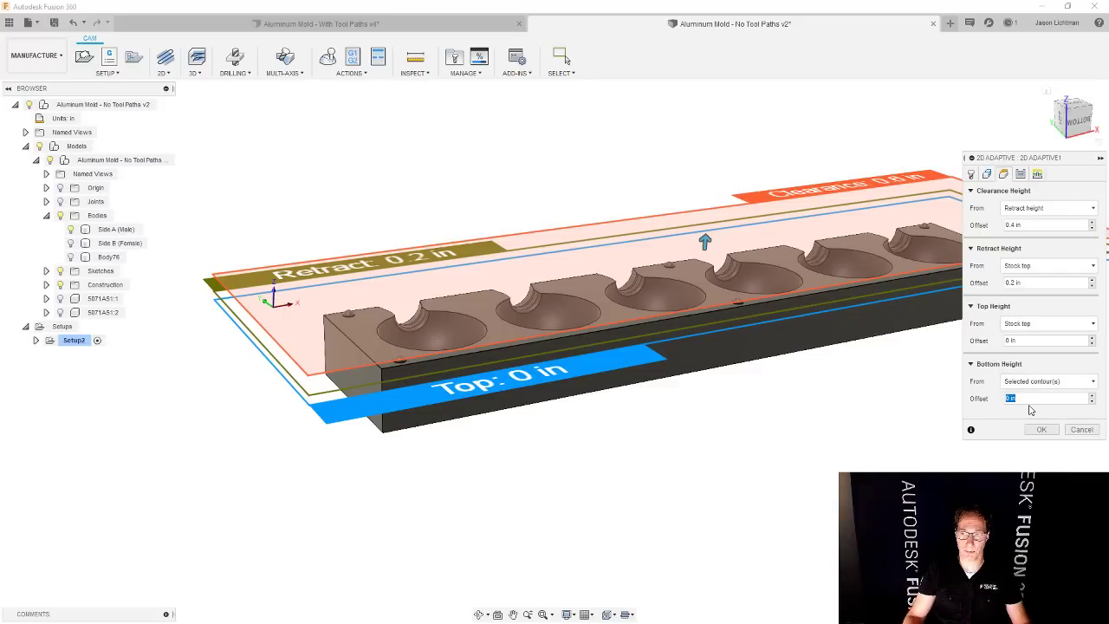
{"action": "type", "text": "-.05"}
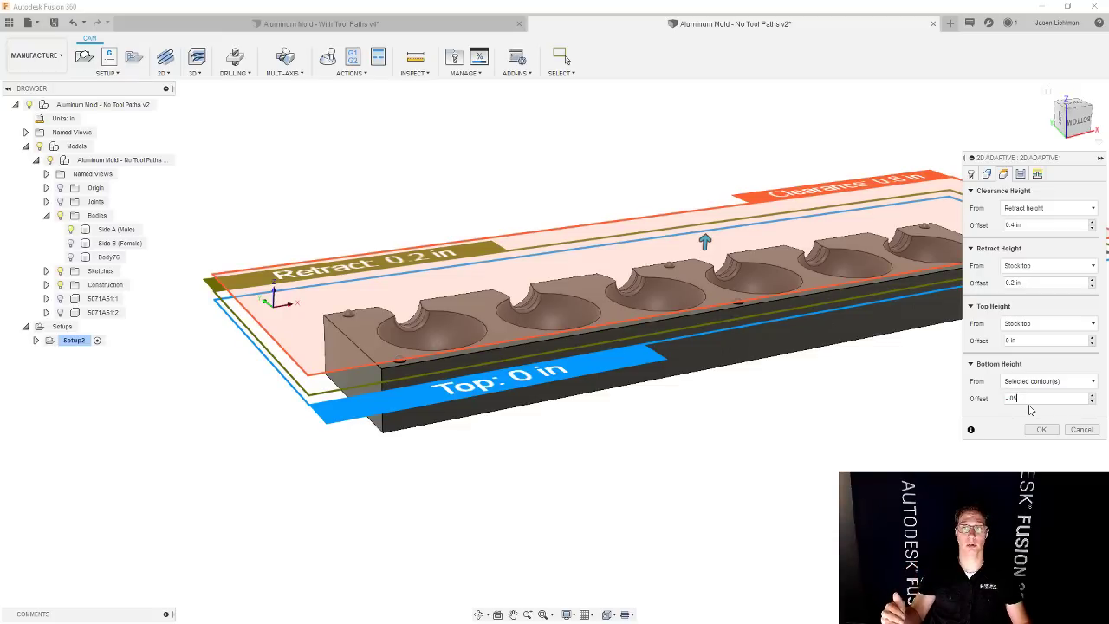
{"action": "left_click", "coordinate": [1041, 431]}
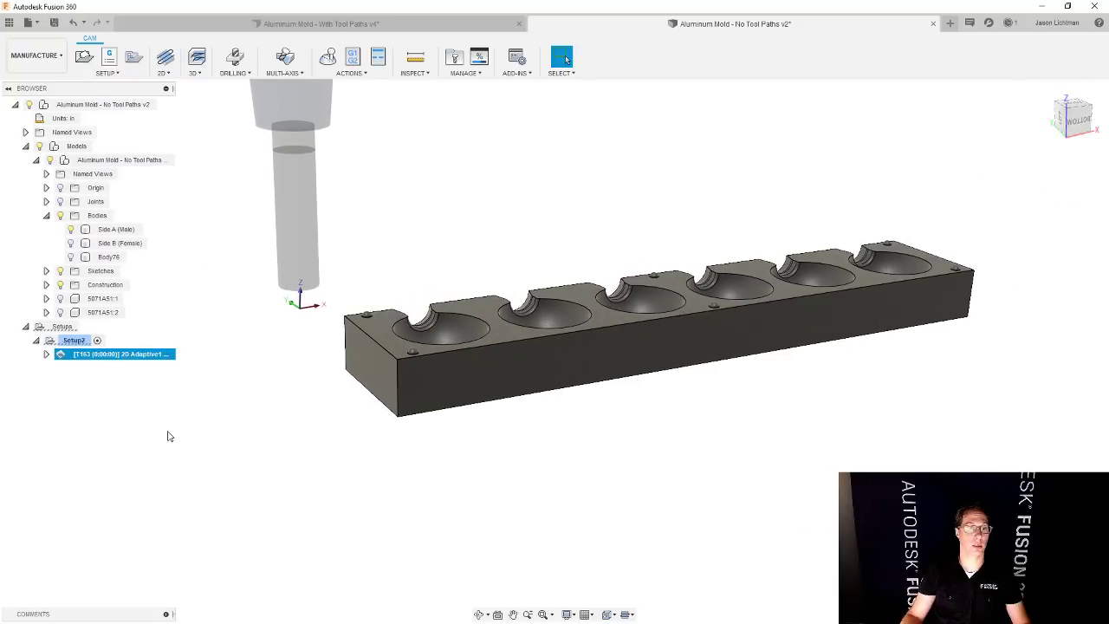
- Play the 2D Adaptive1 simulation, orbit to inspect the stepped stock from below, then close it
{"action": "right_click", "coordinate": [110, 358]}
{"action": "left_click", "coordinate": [133, 83]}
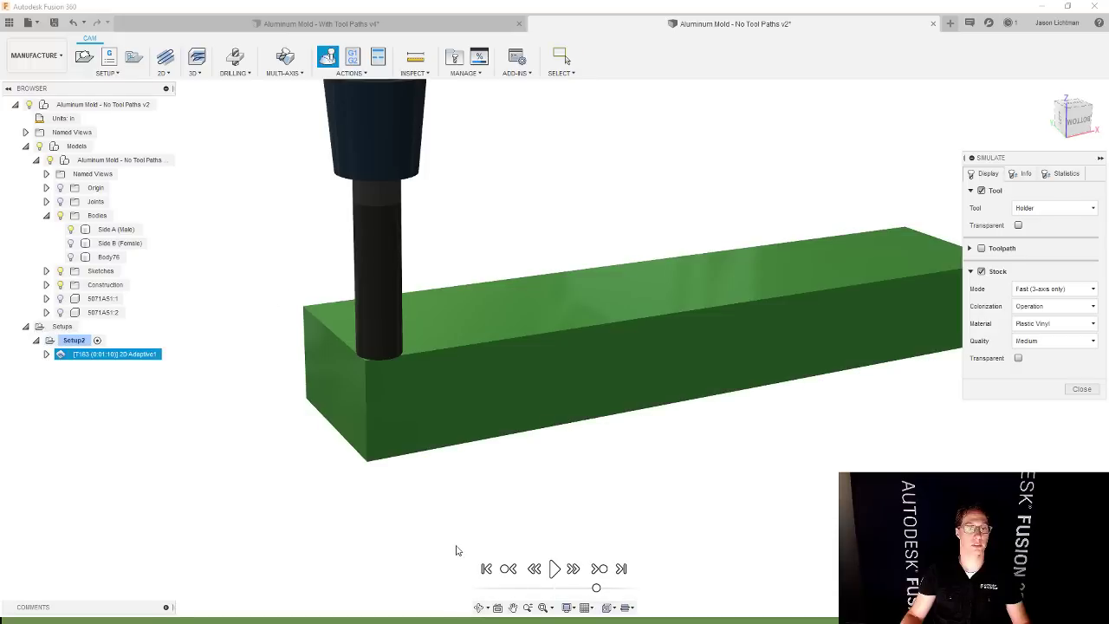
{"action": "left_click", "coordinate": [554, 568]}
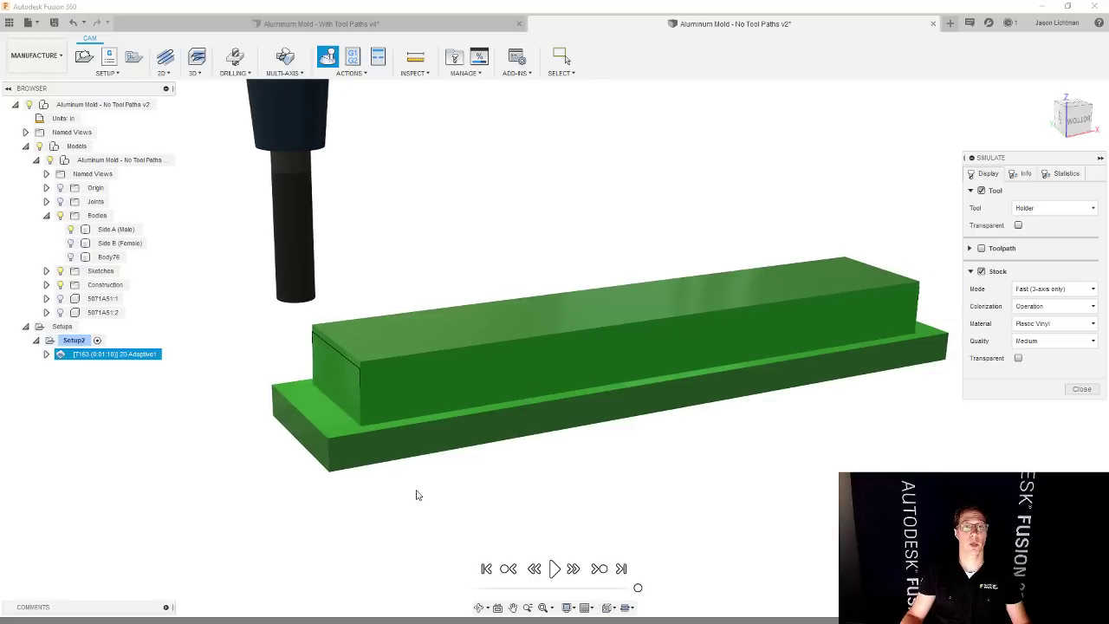
{"action": "scroll", "coordinate": [338, 418], "scroll_direction": "up", "scroll_amount": 2}
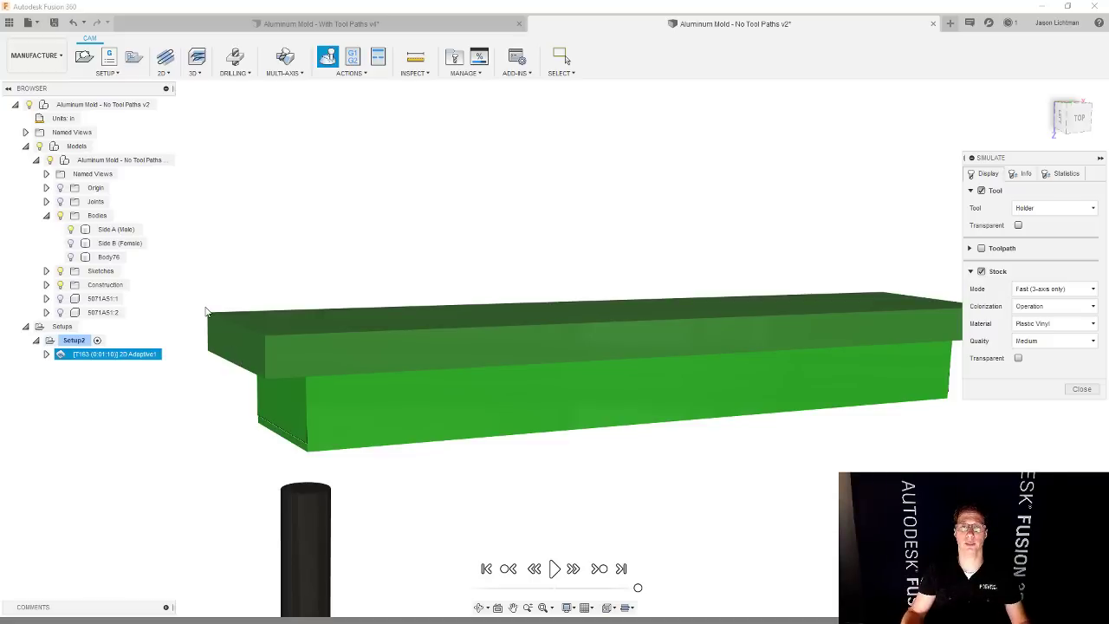
{"action": "middle_click_drag", "start_coordinate": [206, 312], "coordinate": [231, 417], "text": "shift"}
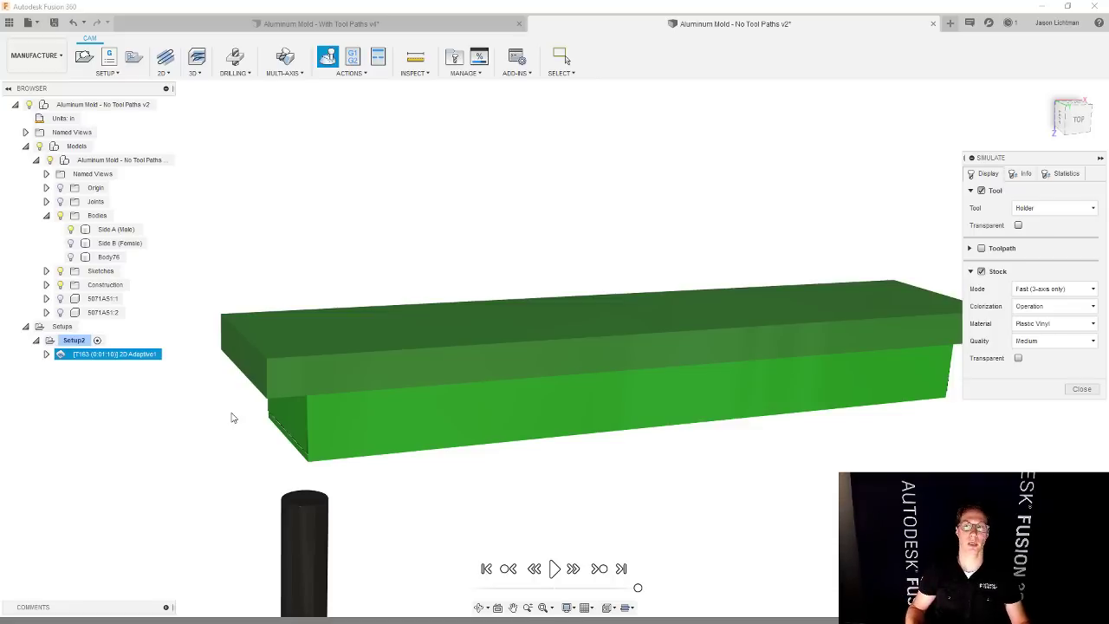
{"action": "middle_click_drag", "start_coordinate": [231, 417], "coordinate": [267, 390], "text": "shift"}
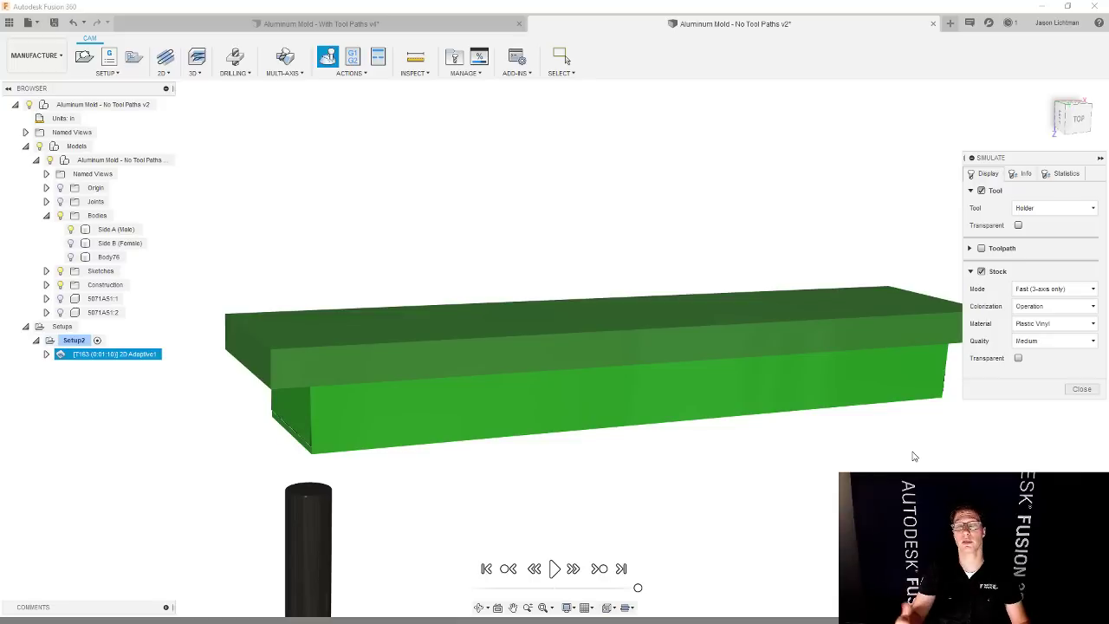
{"action": "left_click", "coordinate": [1081, 389]}
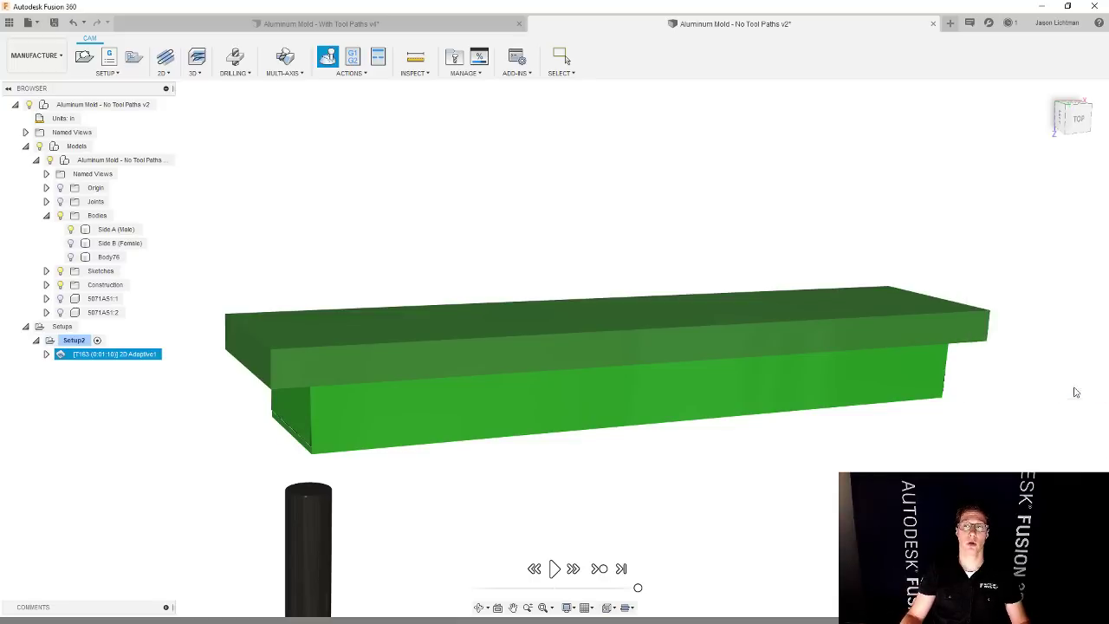
- Switch to the Design workspace and rename Body76 to 'Stock for Setup 01 (Initial Stock)'
{"action": "left_click", "coordinate": [34, 55]}
{"action": "left_click", "coordinate": [26, 83]}
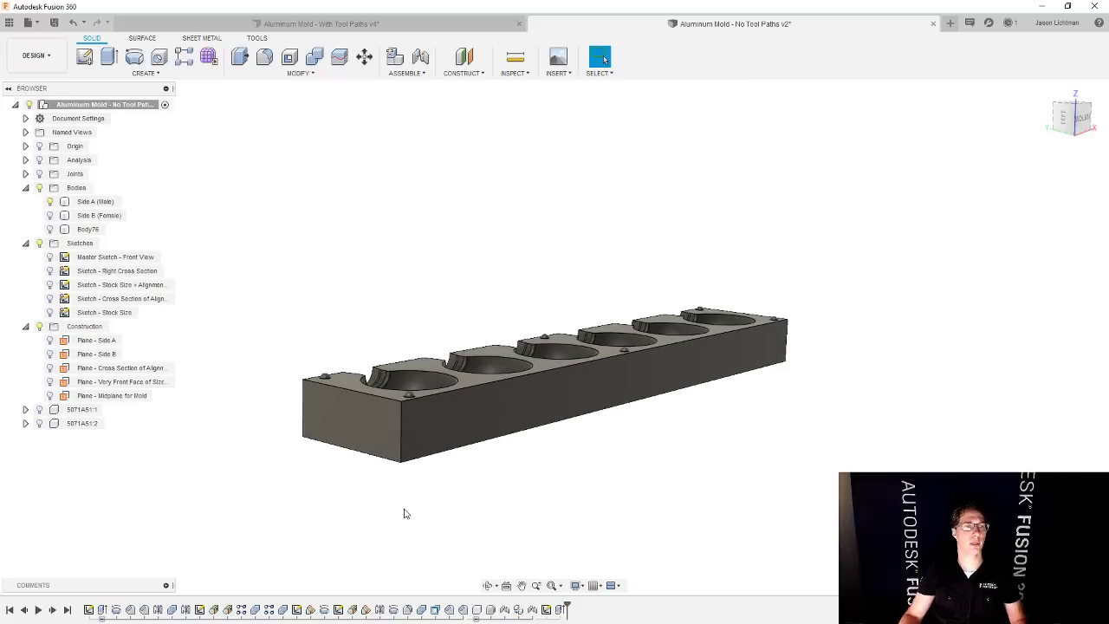
{"action": "double_click", "coordinate": [85, 229]}
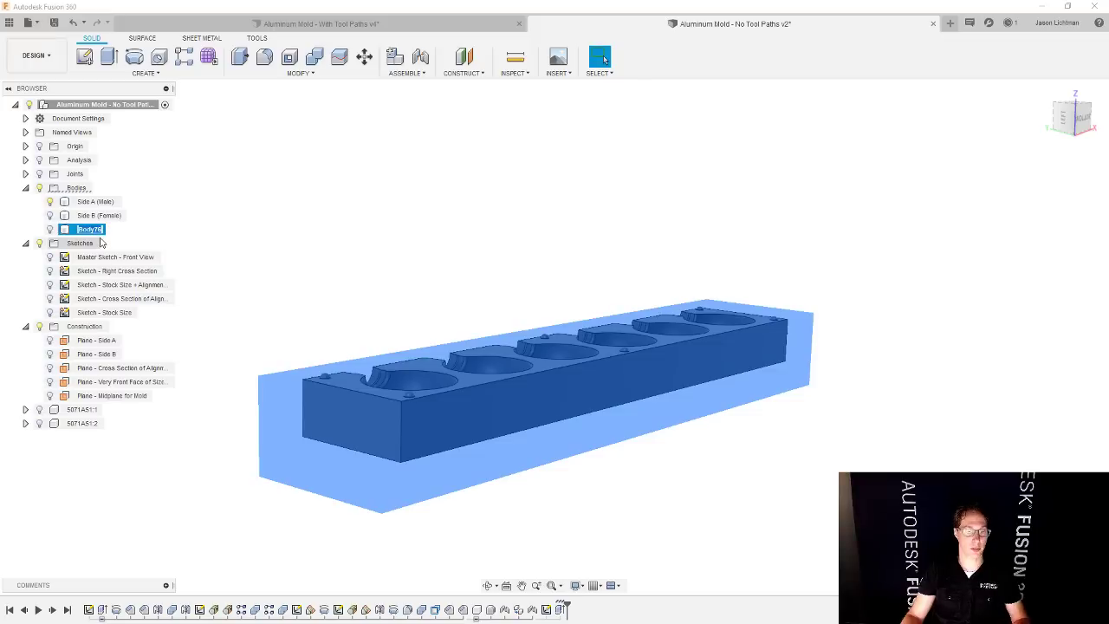
{"action": "type", "text": "Stock for "}
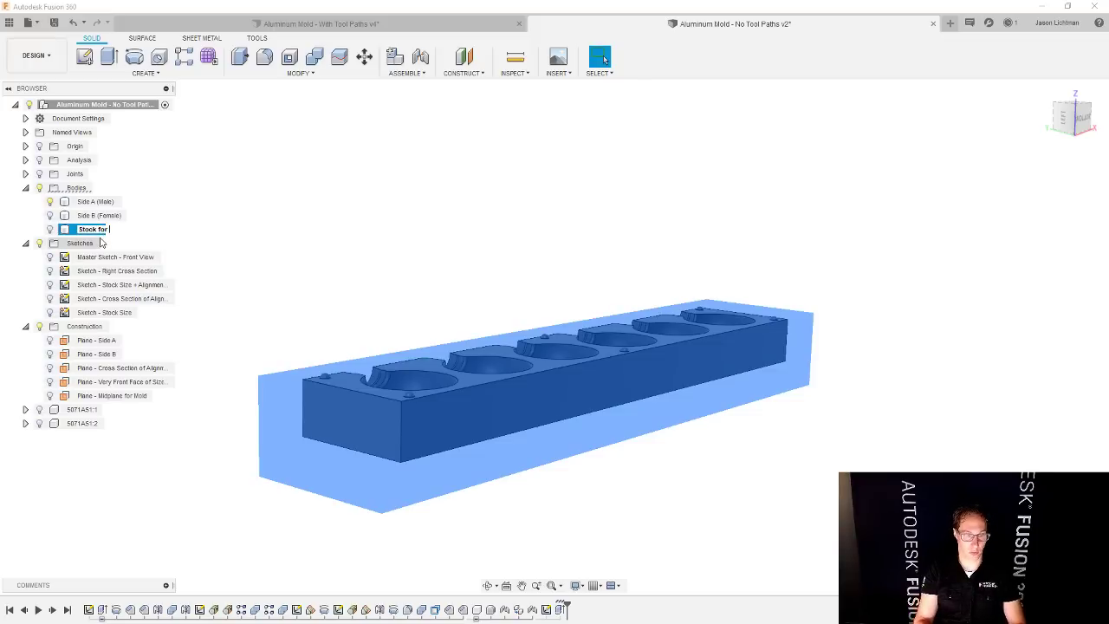
{"action": "type", "text": "Setup 01"}
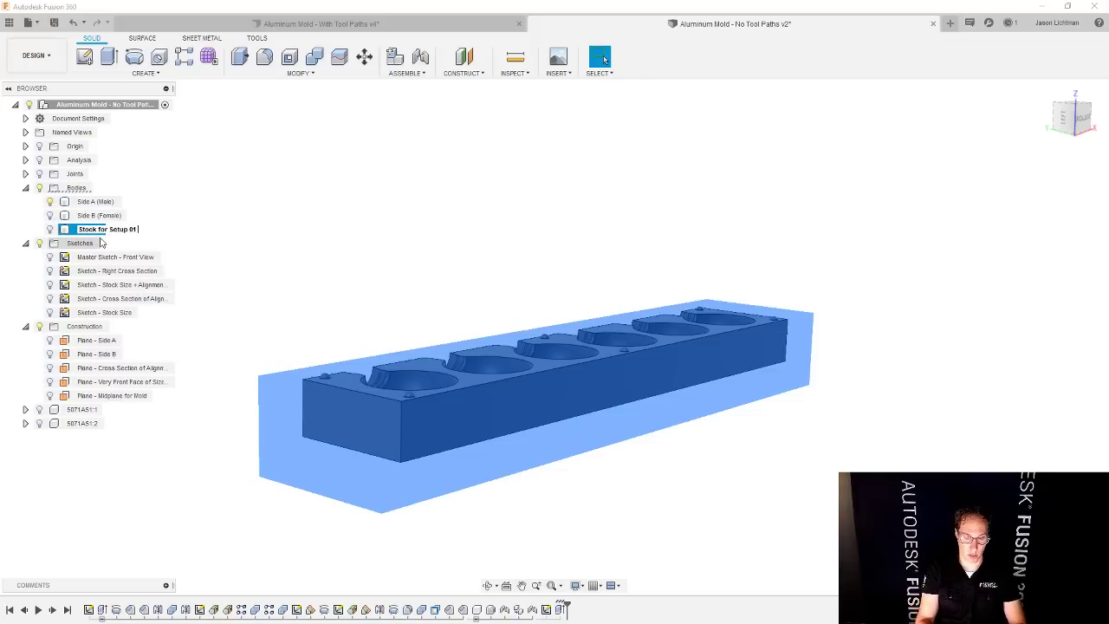
{"action": "type", "text": " (Initial Stock"}
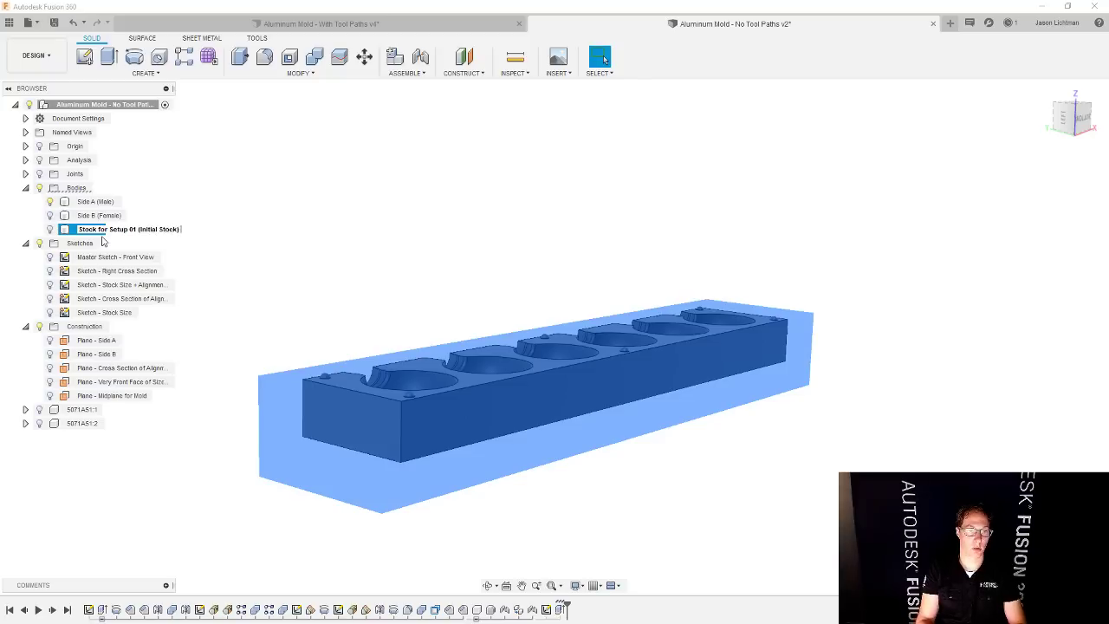
{"action": "type", "text": ")"}
{"action": "key", "text": "ctrl+z"}
{"action": "key", "text": "Return"}
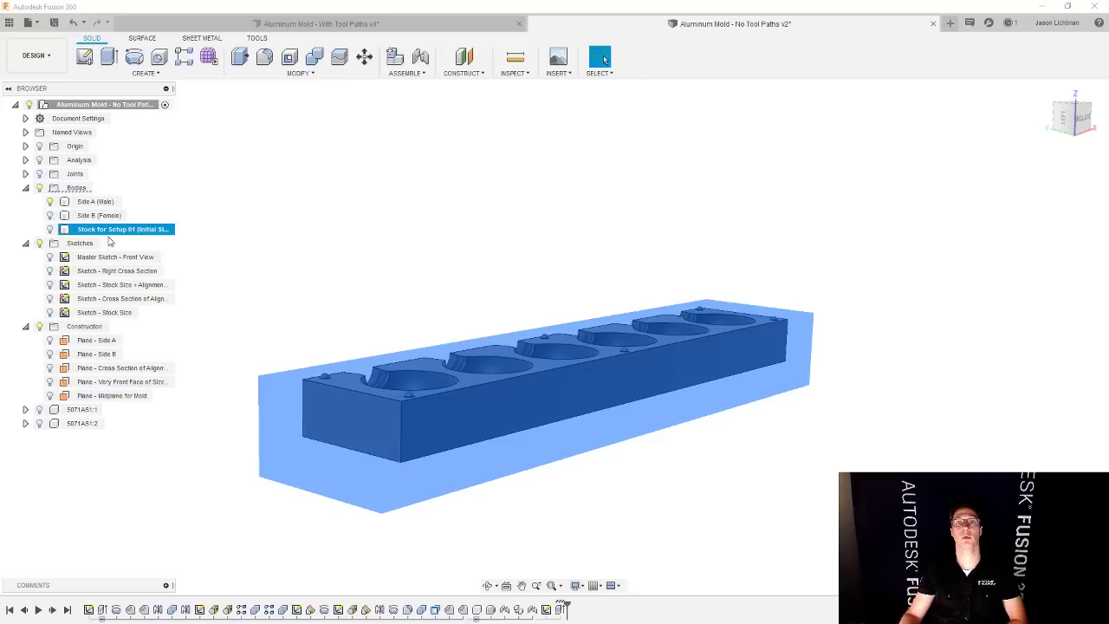
- Show the stock body around the mold, then copy and paste a duplicate of it
{"action": "left_click", "coordinate": [248, 243]}
{"action": "left_click", "coordinate": [50, 229]}
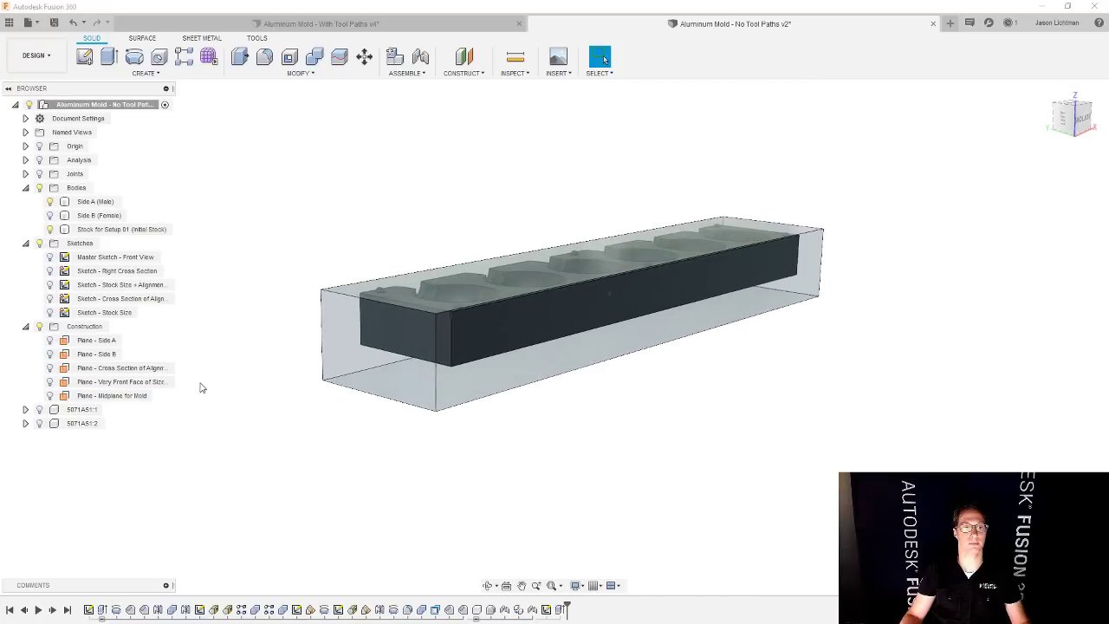
{"action": "left_click", "coordinate": [54, 231]}
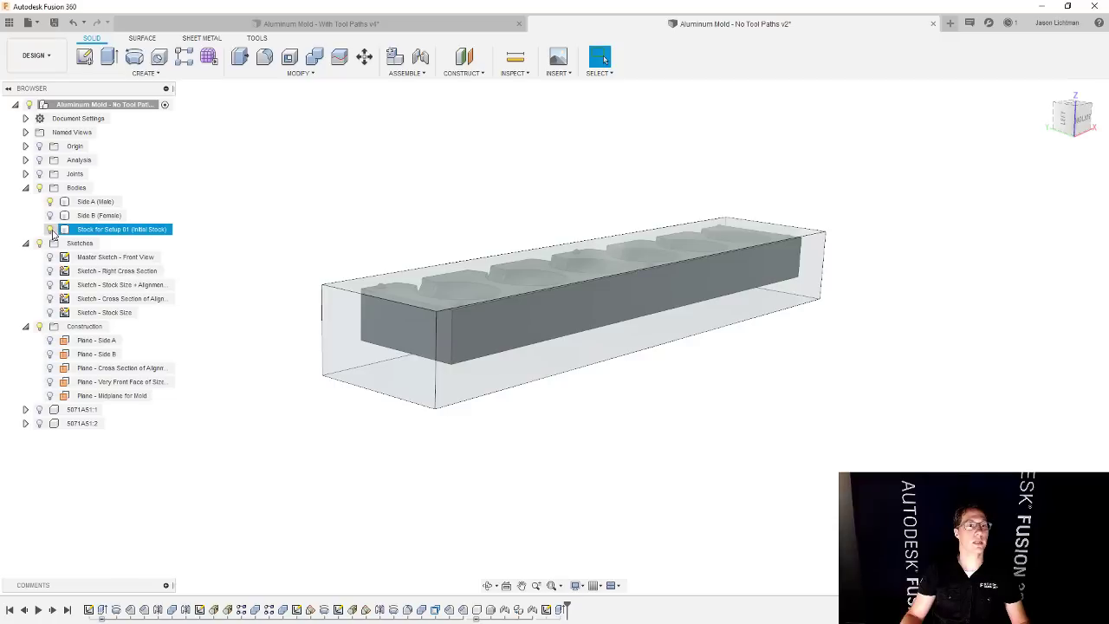
{"action": "key", "text": "Escape"}
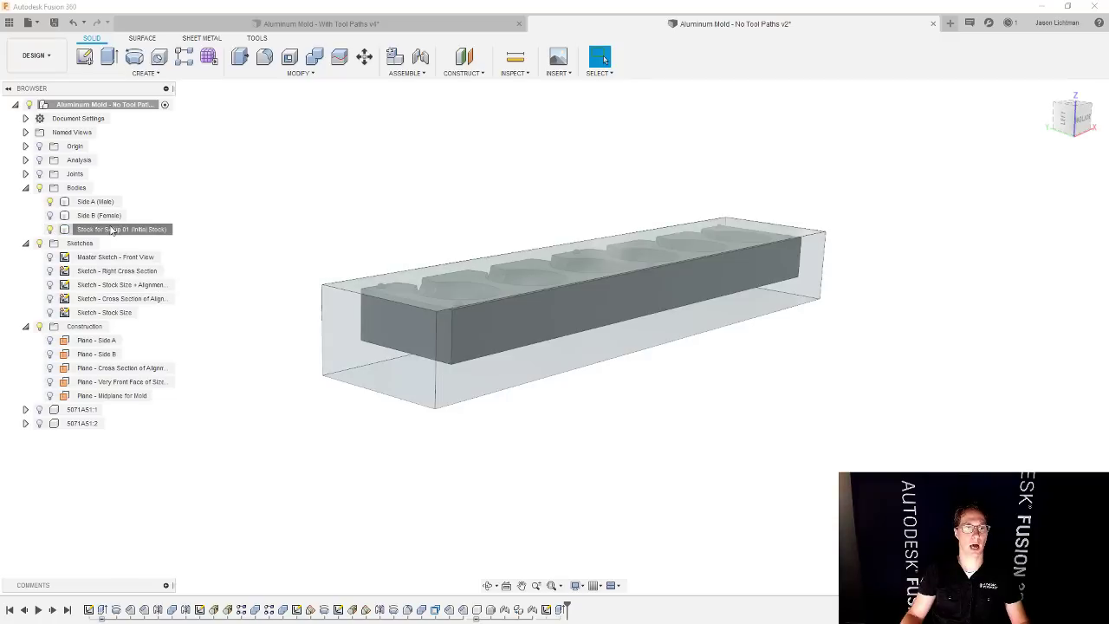
{"action": "left_click", "coordinate": [111, 230]}
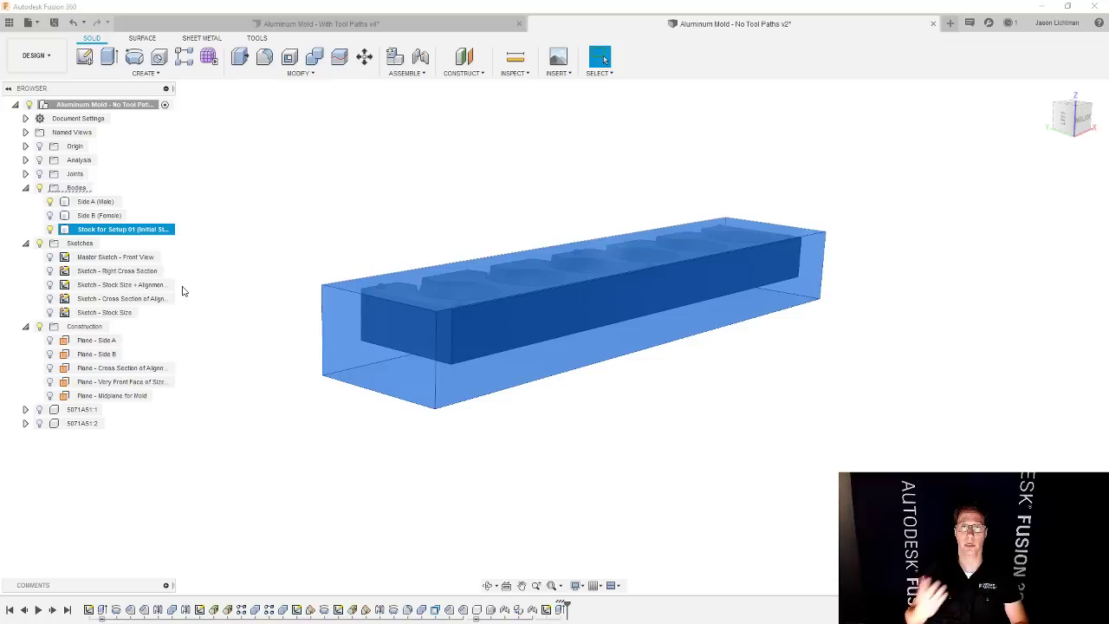
{"action": "key", "text": "ctrl+c"}
{"action": "key", "text": "ctrl+v"}
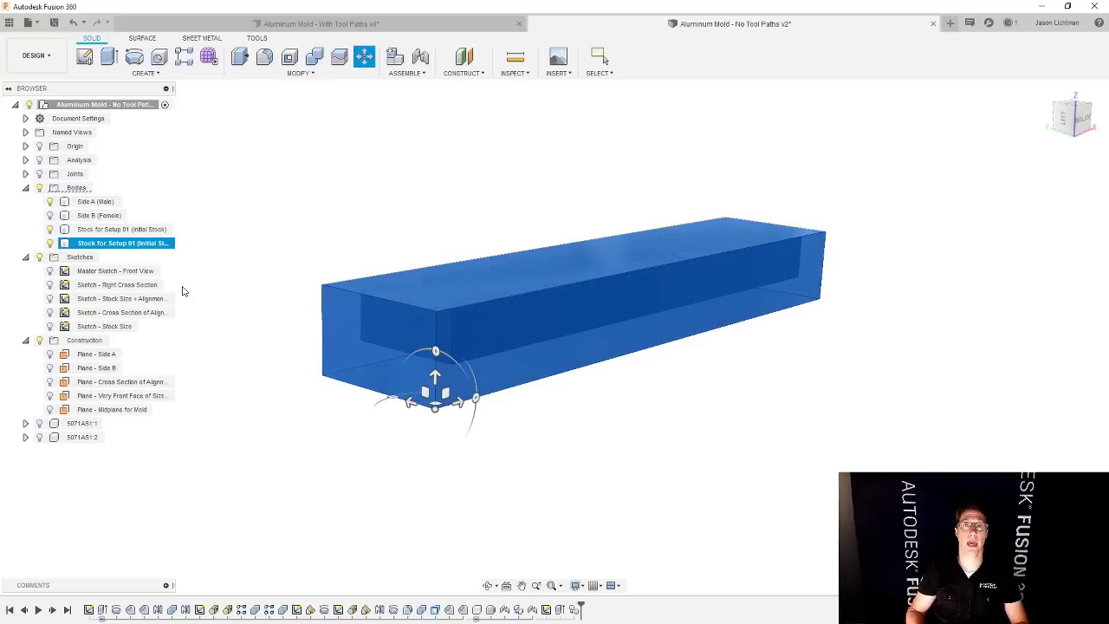
- Keep the pasted stock copy in place and paste a duplicate of Side A (Male) in place
{"action": "key", "text": "Return"}
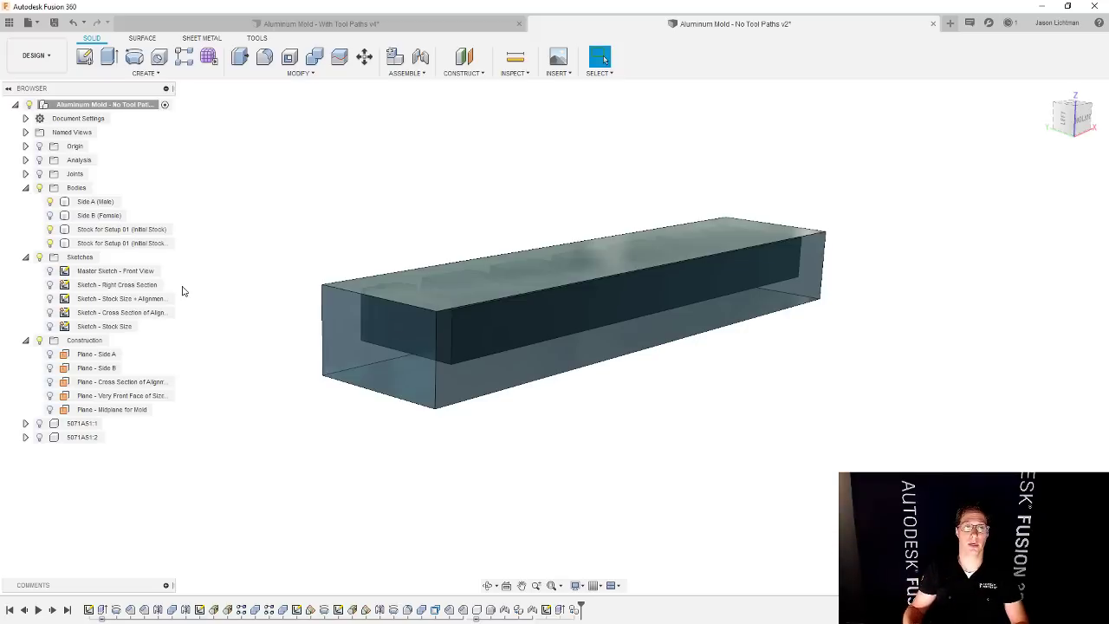
{"action": "left_click", "coordinate": [145, 245]}
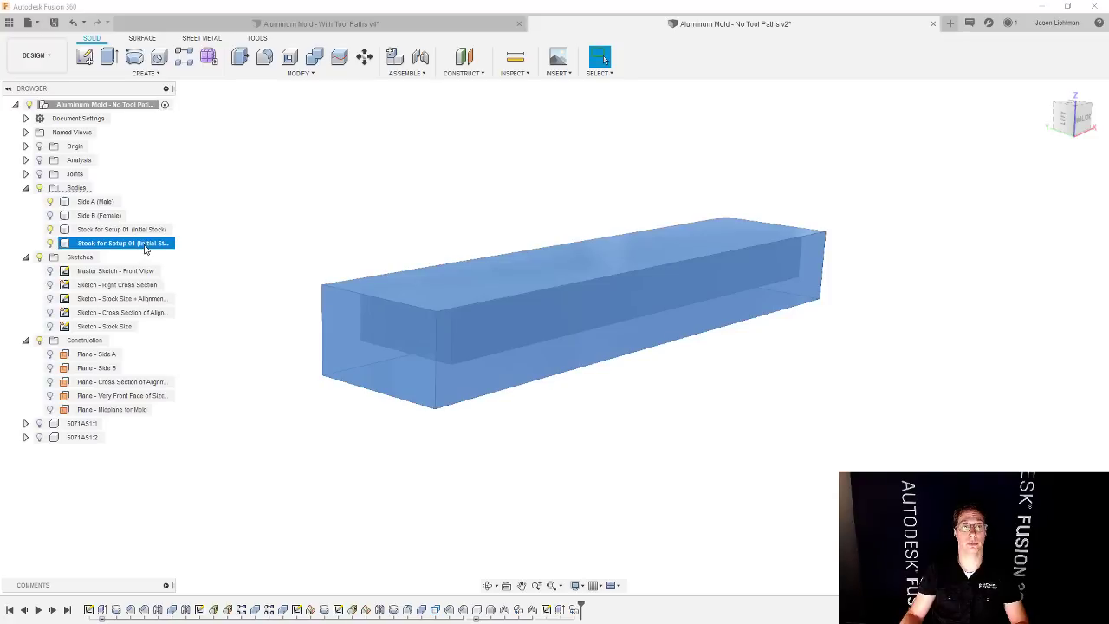
{"action": "left_click", "coordinate": [91, 201]}
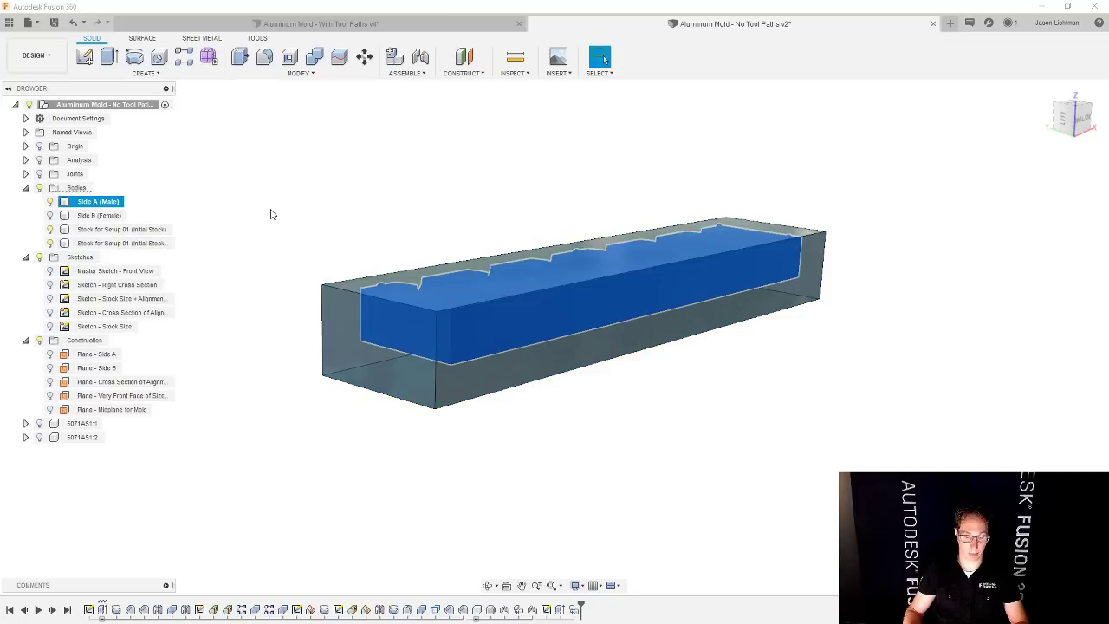
{"action": "key", "text": "ctrl+c"}
{"action": "key", "text": "ctrl+v"}
{"action": "key", "text": "Return"}
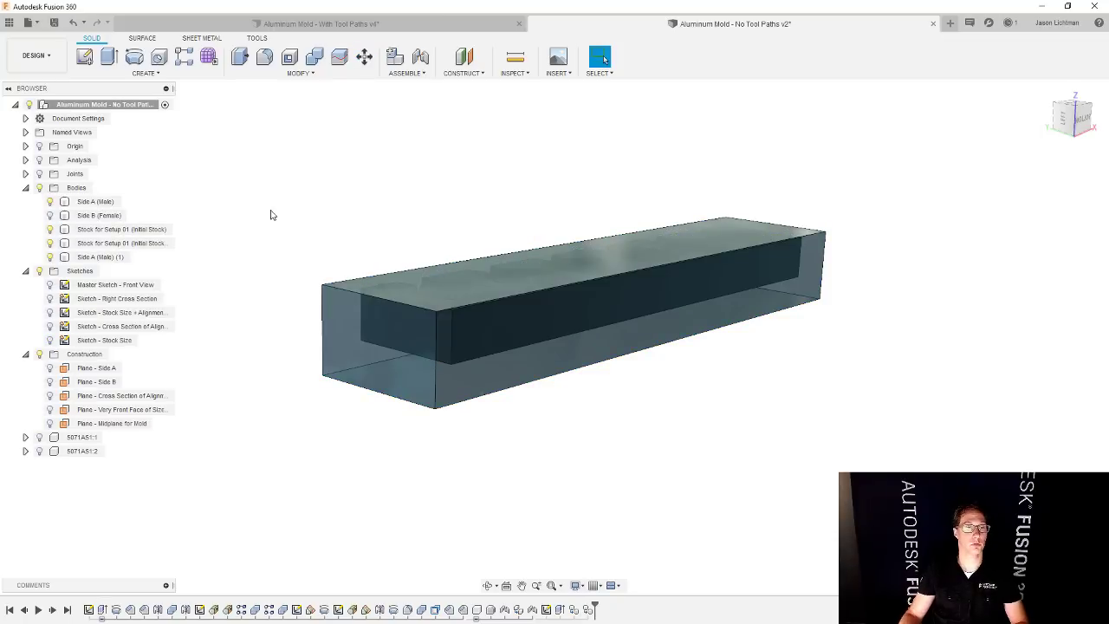
- Hide the original Side A (Male) and Side B (Female) bodies
{"action": "left_click", "coordinate": [50, 214]}
{"action": "left_click", "coordinate": [49, 201]}
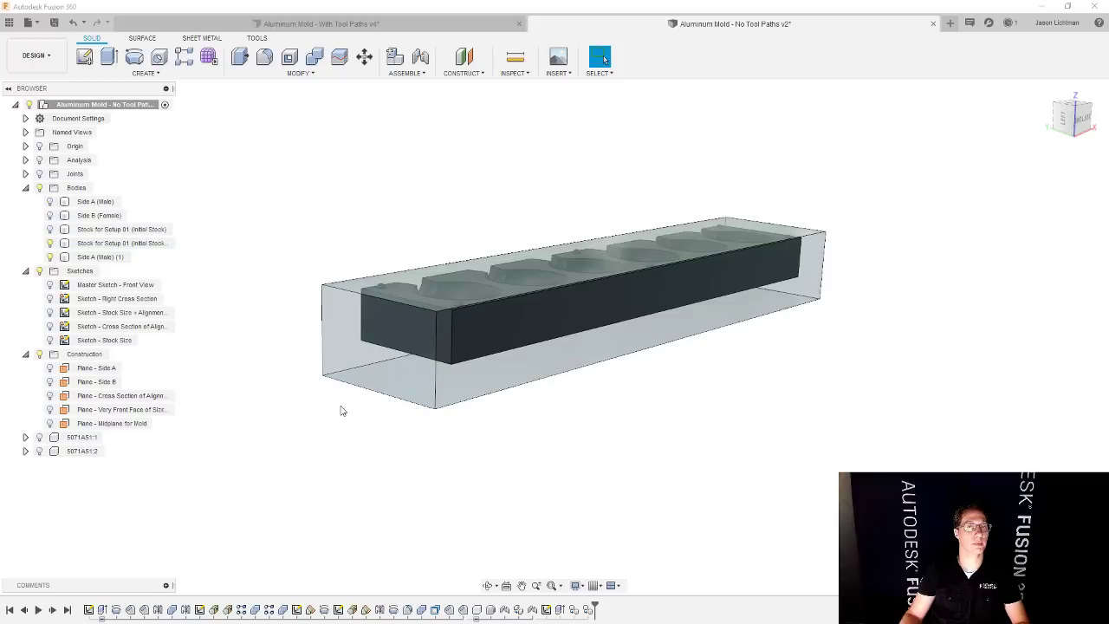
{"action": "scroll", "coordinate": [352, 451], "scroll_direction": "up", "scroll_amount": 2}
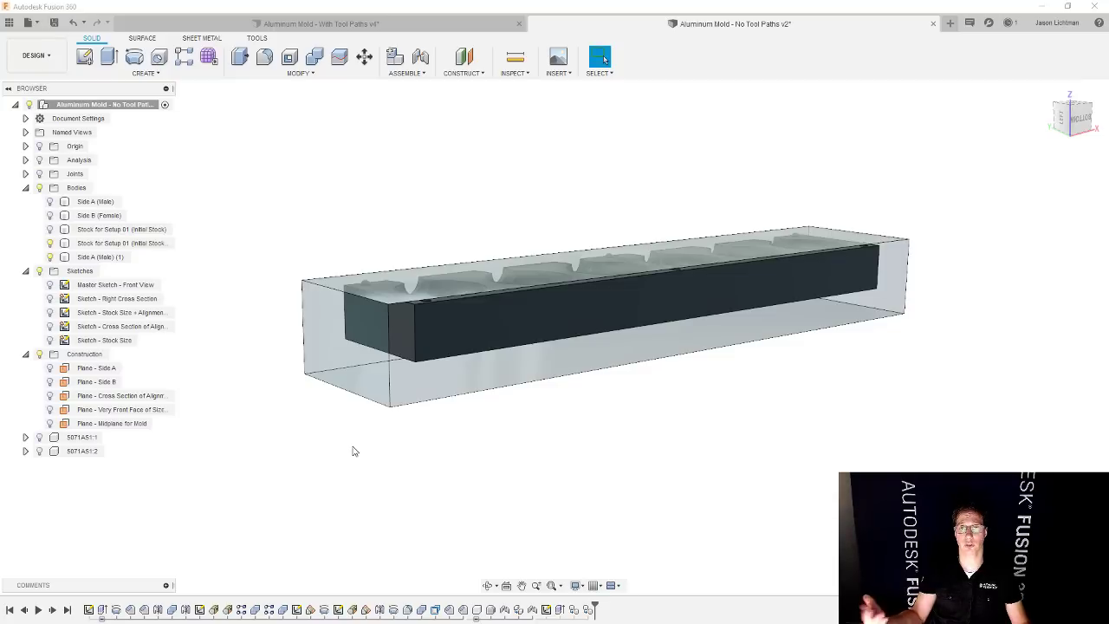
- Add user parameter CuttingDepthBelowPart with a value of 0.1 in and close the Parameters list
{"action": "key", "text": "ctrl+shift+p"}
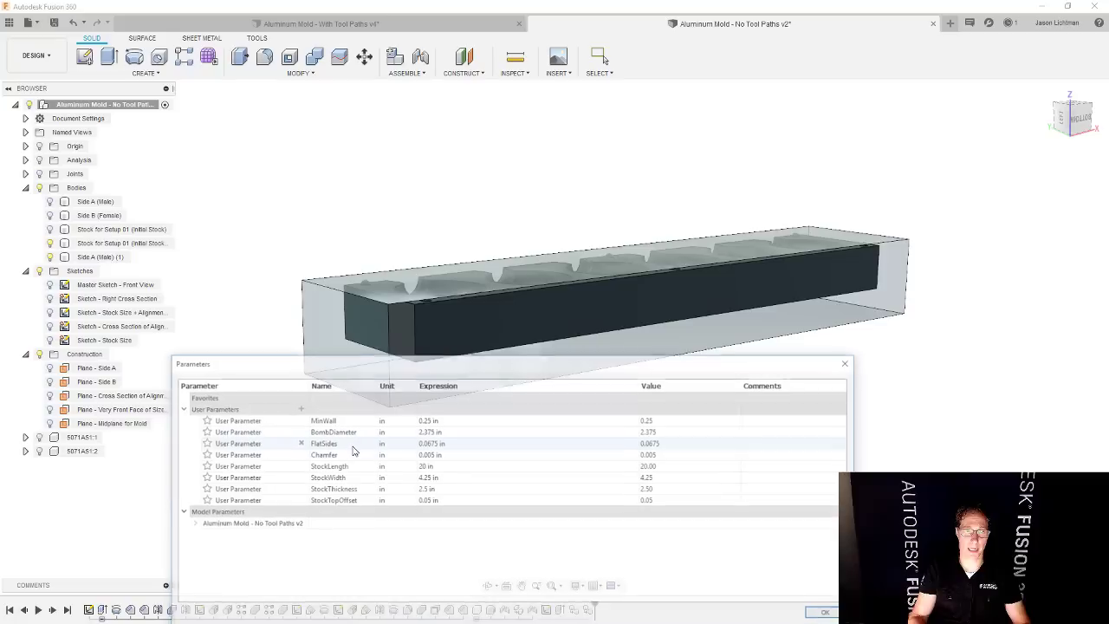
{"action": "left_click", "coordinate": [300, 409]}
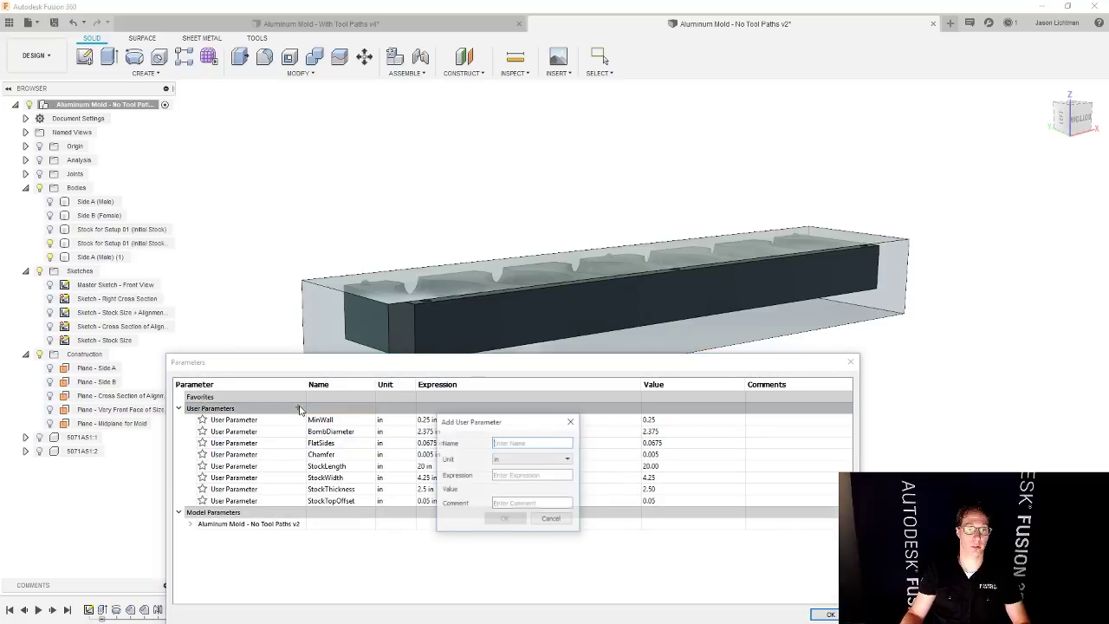
{"action": "type", "text": "Dept"}
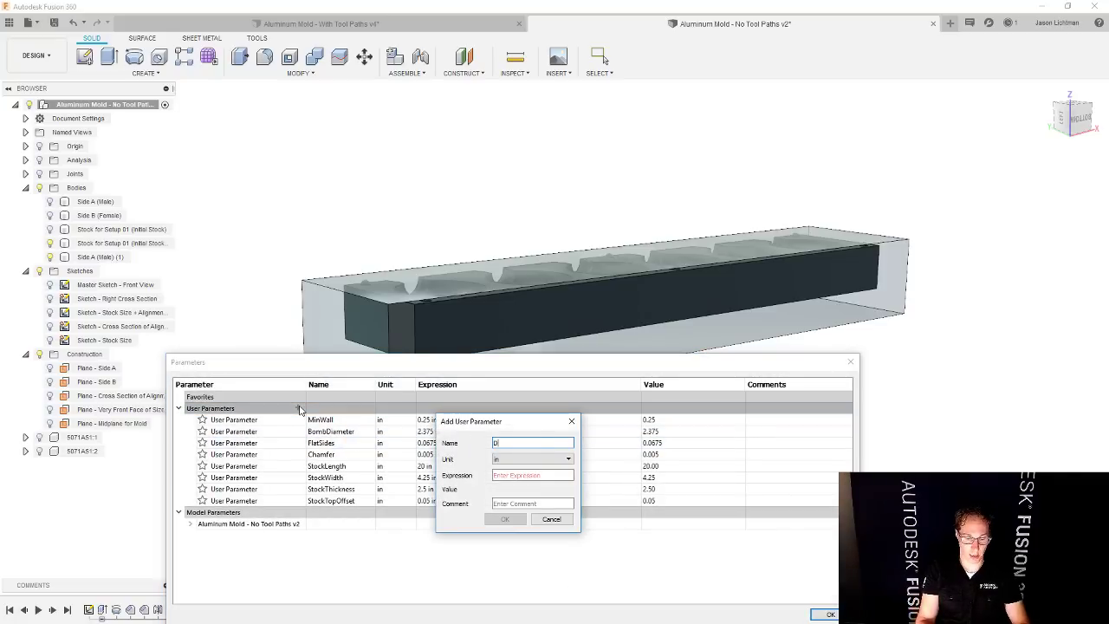
{"action": "key", "text": "ctrl+a"}
{"action": "key", "text": "BackSpace"}
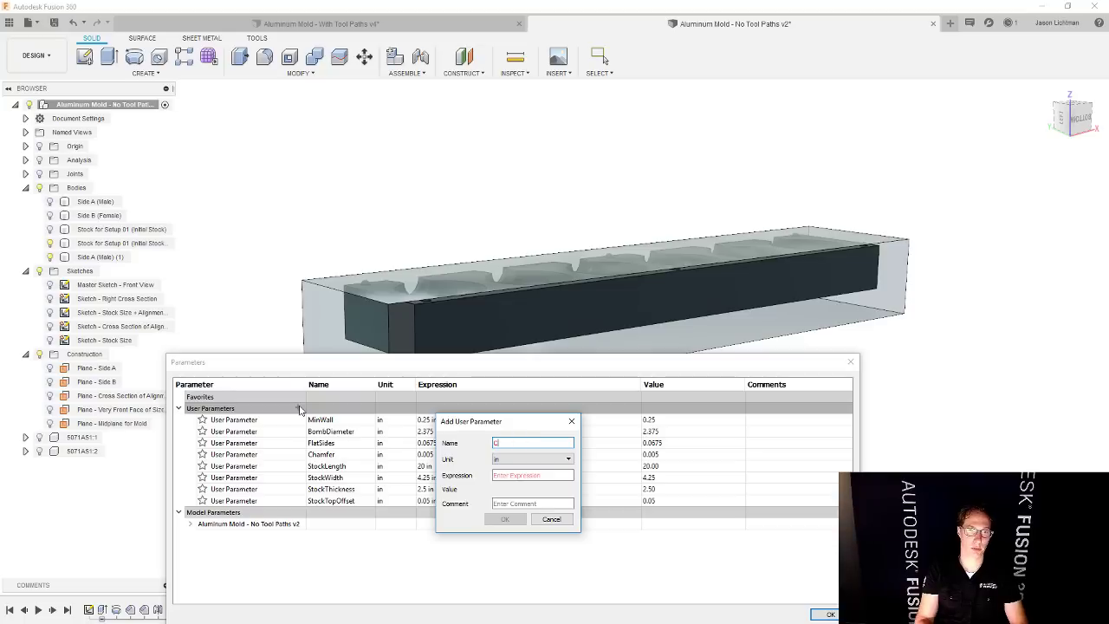
{"action": "type", "text": "CuttingDepth"}
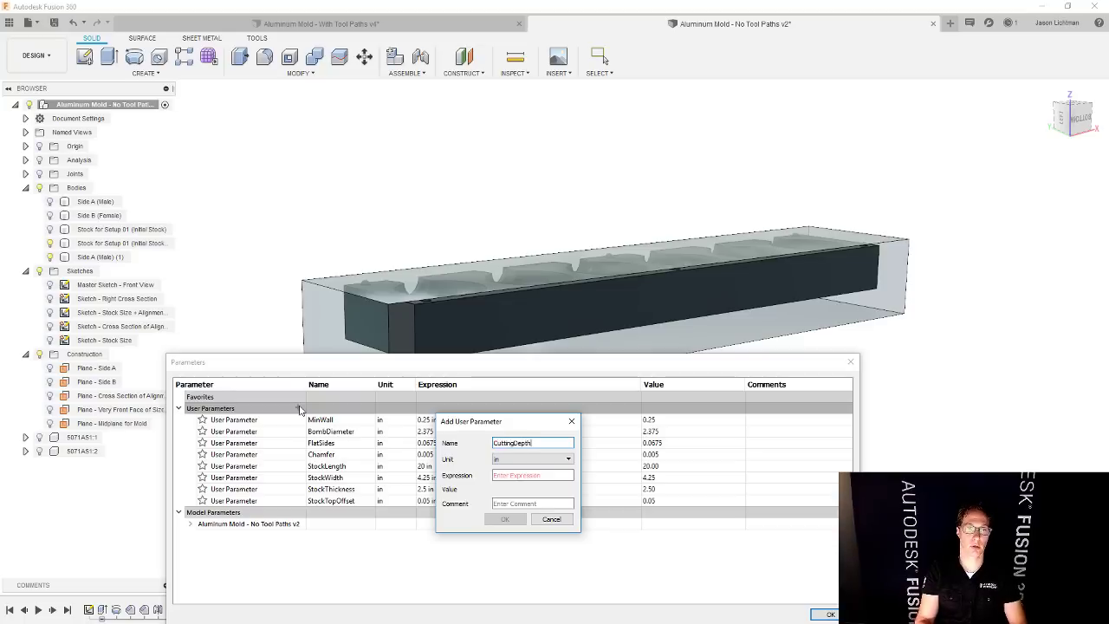
{"action": "type", "text": "lelowP"}
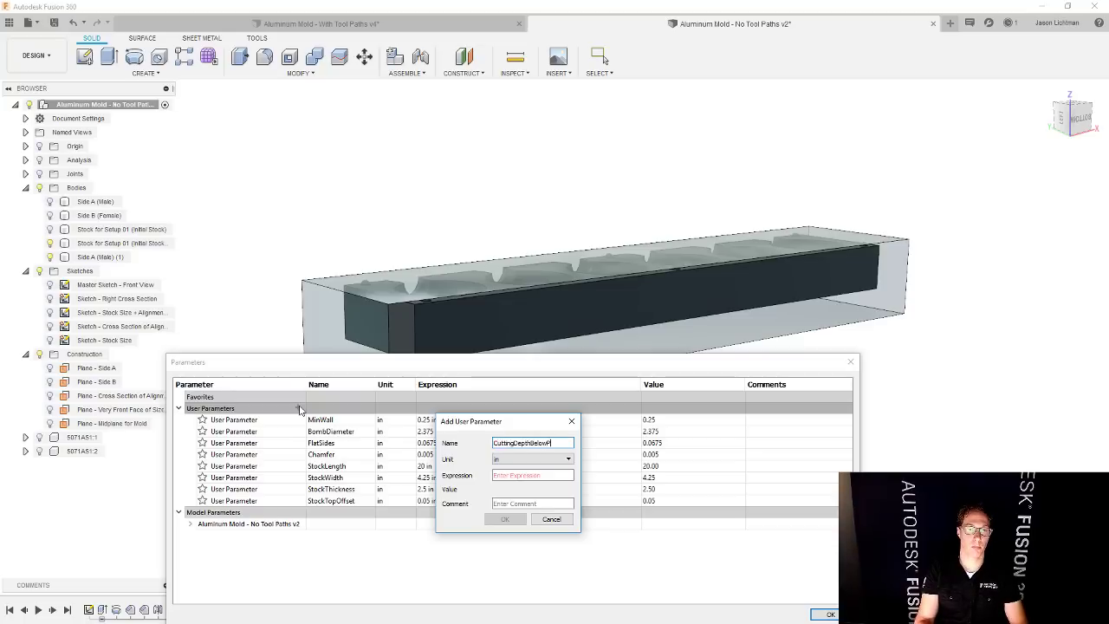
{"action": "type", "text": "art"}
{"action": "left_click", "coordinate": [506, 475]}
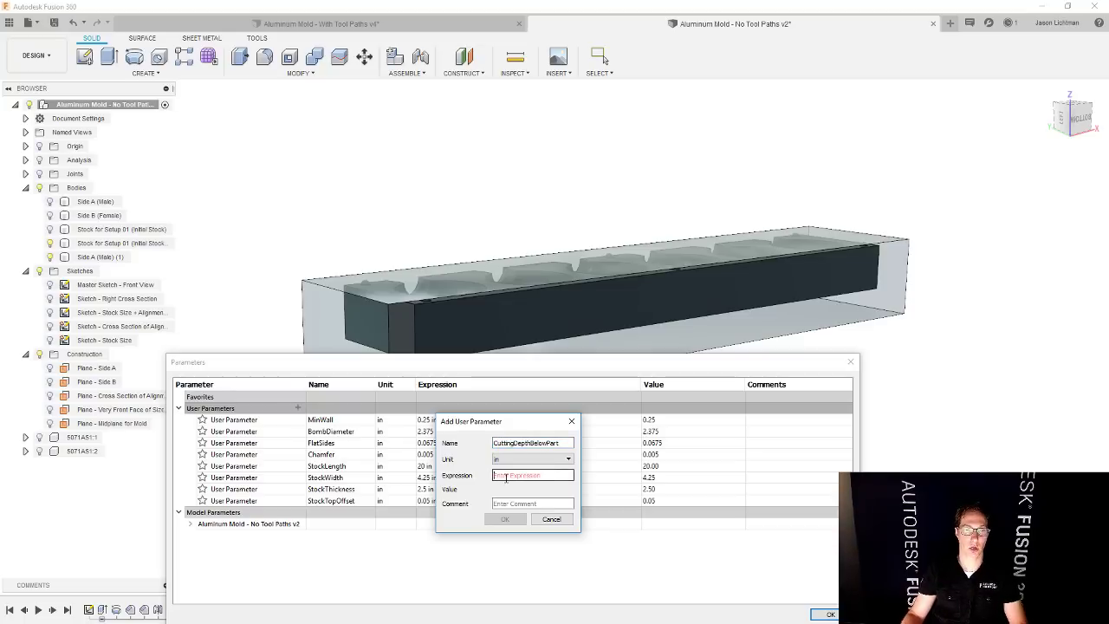
{"action": "type", "text": "0"}
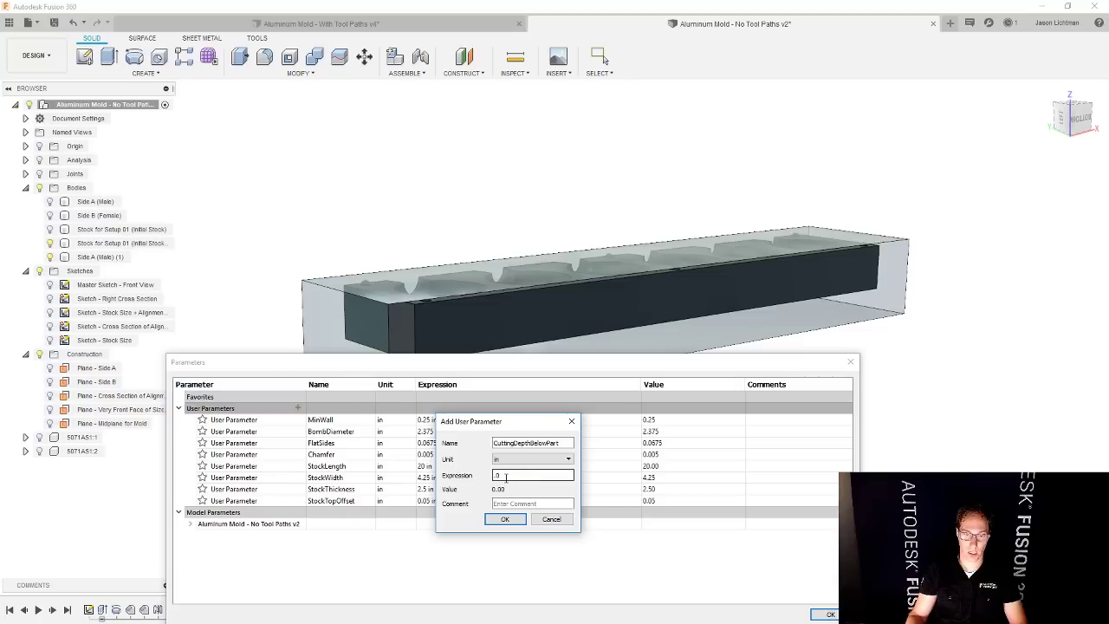
{"action": "type", "text": "."}
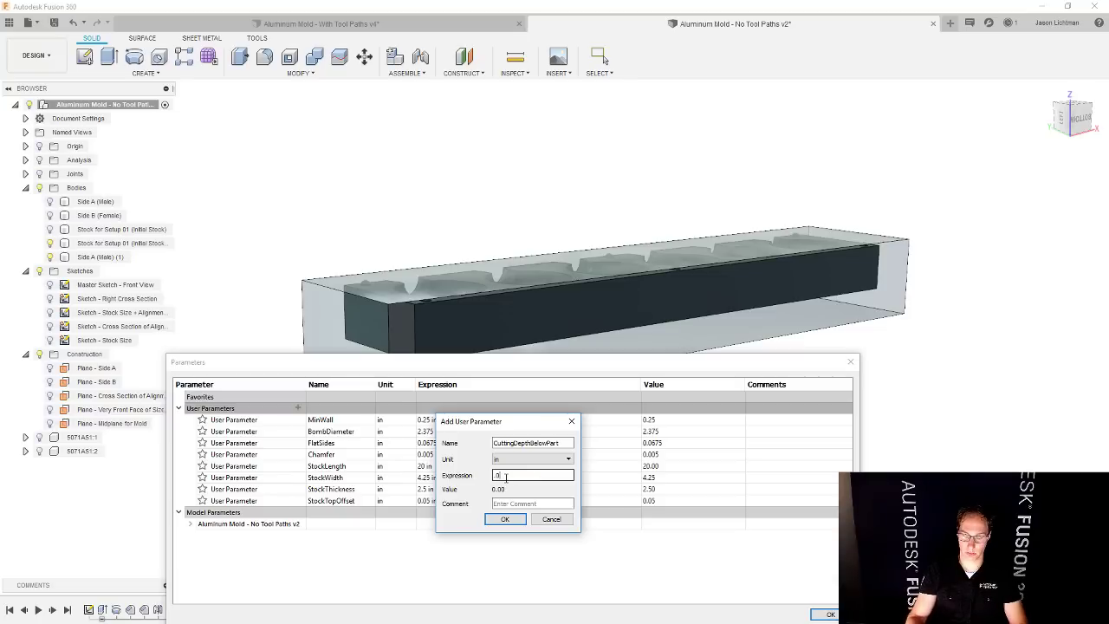
{"action": "type", "text": "01.1"}
{"action": "key", "text": "Return"}
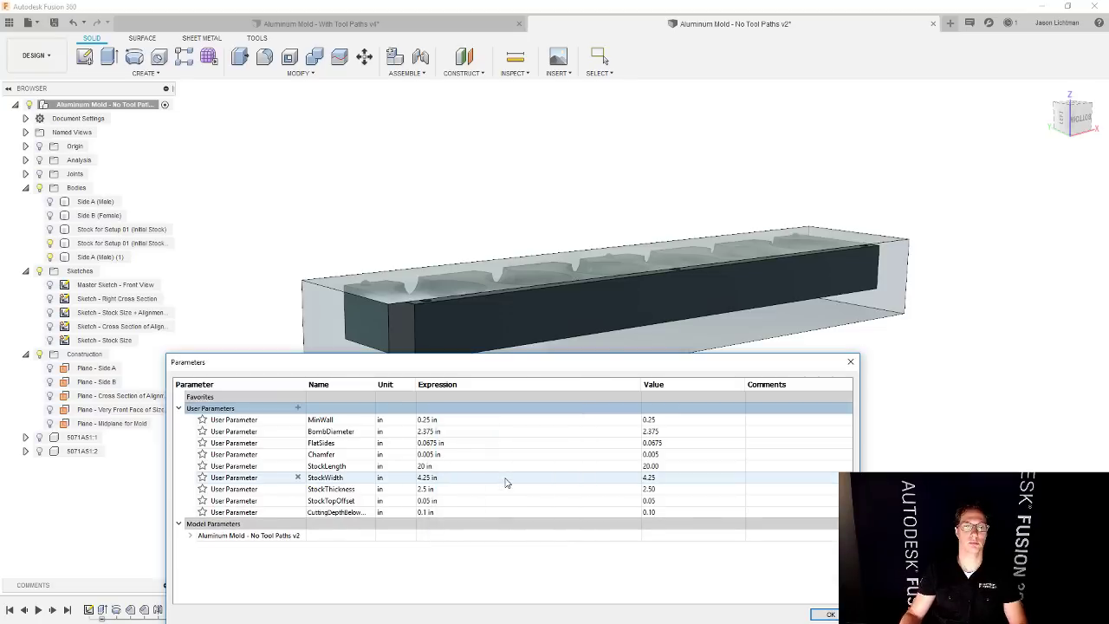
{"action": "left_click", "coordinate": [829, 614]}
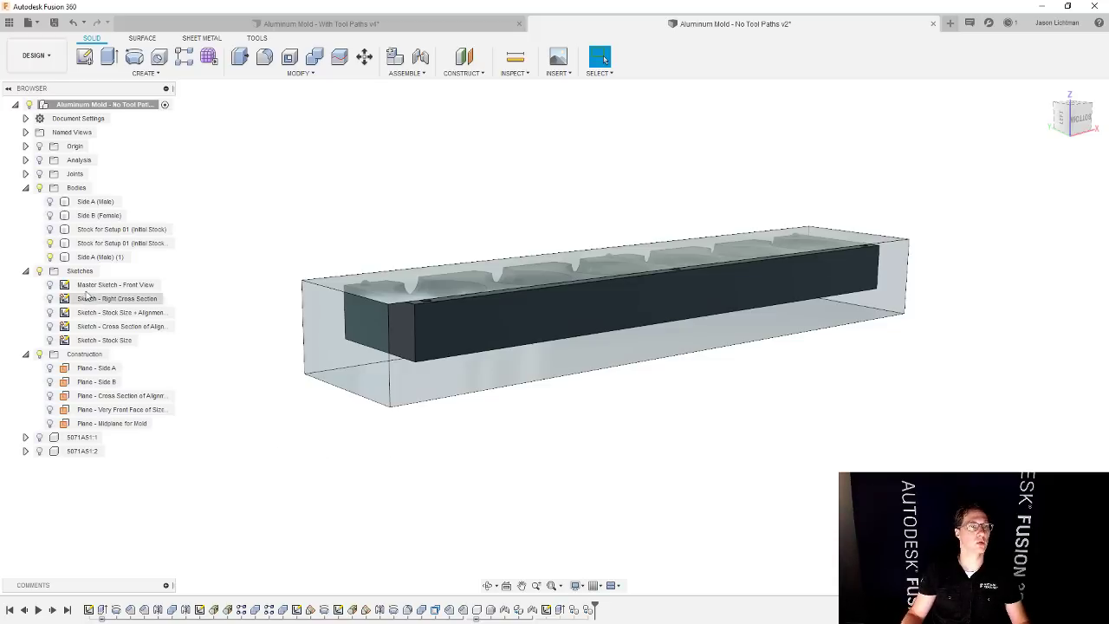
- Hide the stock and the pasted Side A copy, leaving only the original Side A (Male) visible
{"action": "left_click", "coordinate": [53, 246]}
{"action": "left_click", "coordinate": [49, 243]}
{"action": "left_click", "coordinate": [49, 257]}
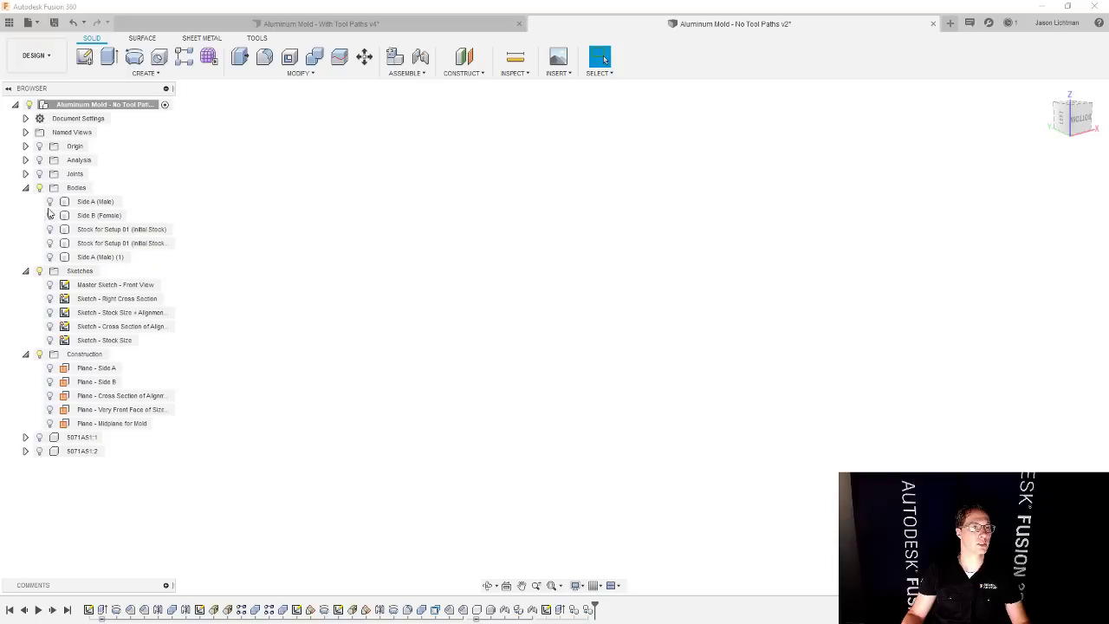
{"action": "left_click", "coordinate": [49, 202]}
{"action": "middle_click_drag", "start_coordinate": [401, 423], "coordinate": [520, 381], "text": "shift"}
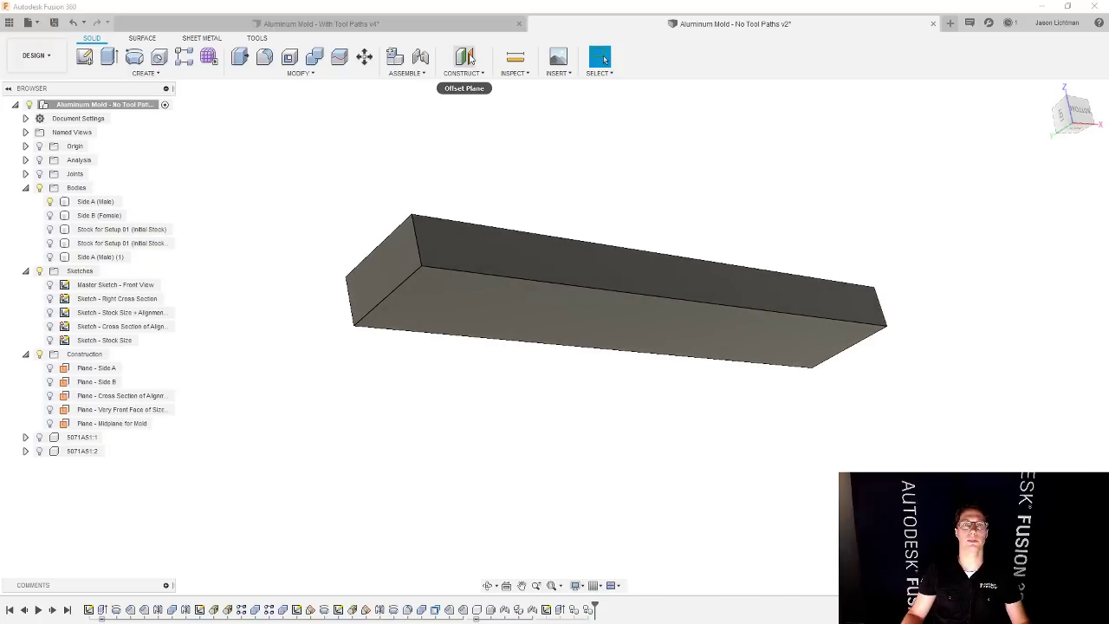
- Create an offset plane CuttingDepthBelowPart below the mold's bottom face and check it from several angles
{"action": "left_click", "coordinate": [464, 56]}
{"action": "left_click", "coordinate": [539, 309]}
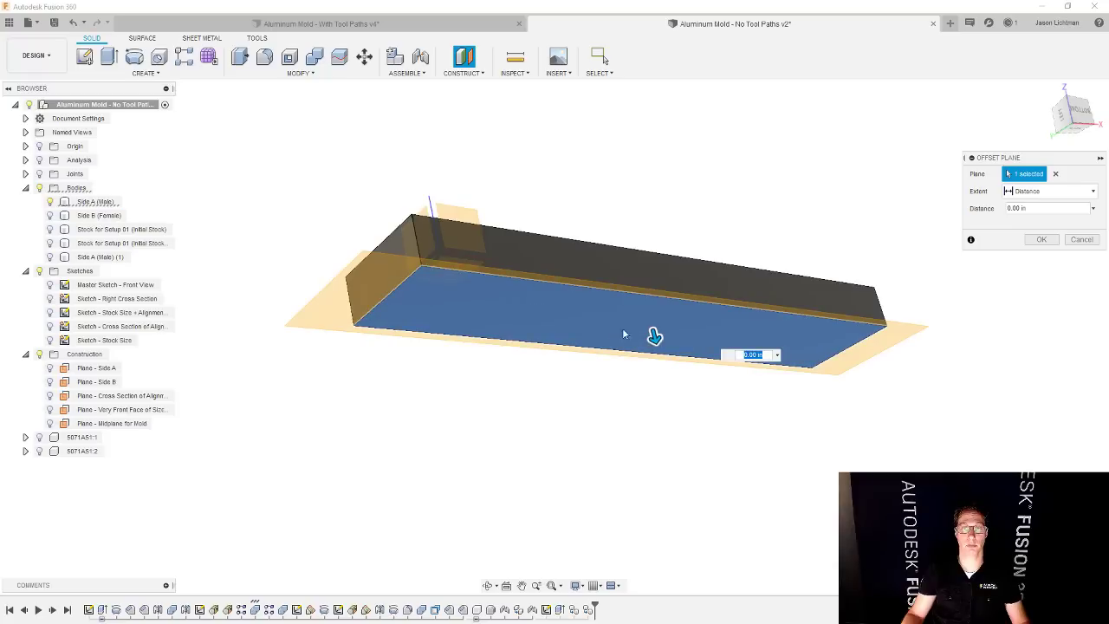
{"action": "left_click_drag", "start_coordinate": [652, 331], "coordinate": [672, 409]}
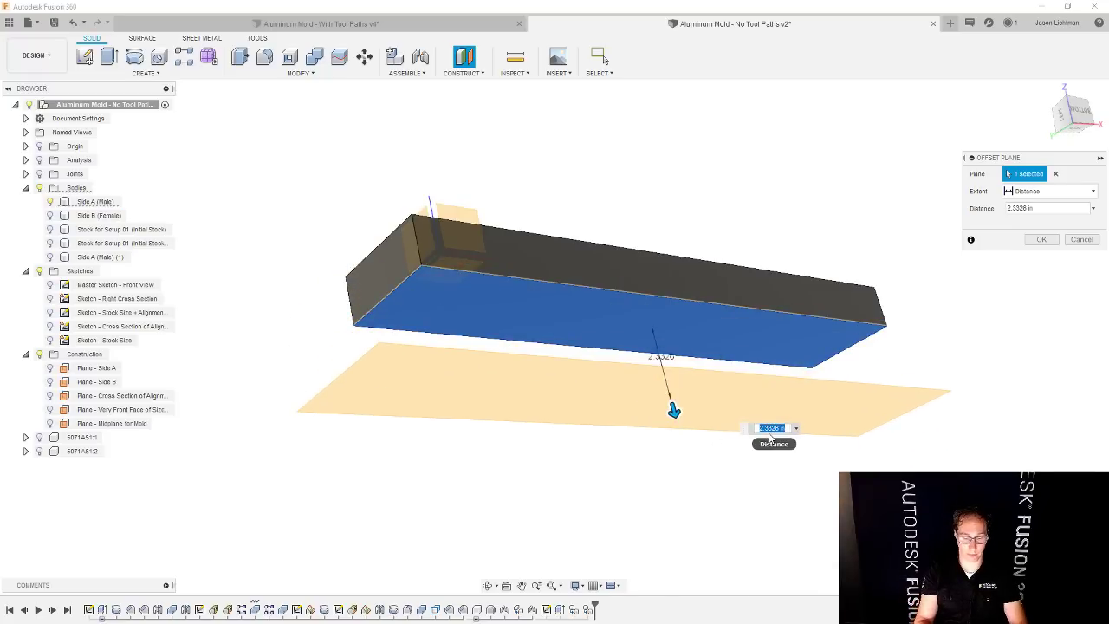
{"action": "type", "text": "Cu"}
{"action": "key", "text": "Return"}
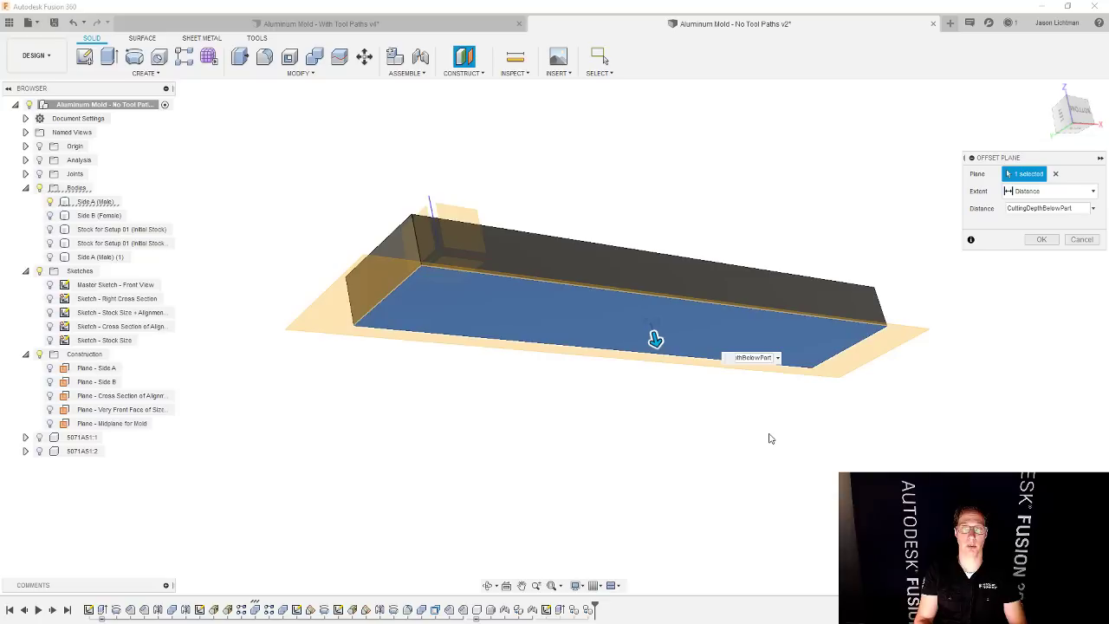
{"action": "key", "text": "Return"}
{"action": "middle_click_drag", "start_coordinate": [767, 439], "coordinate": [1072, 128], "text": "shift"}
{"action": "middle_click_drag", "start_coordinate": [1034, 193], "coordinate": [990, 344], "text": "shift"}
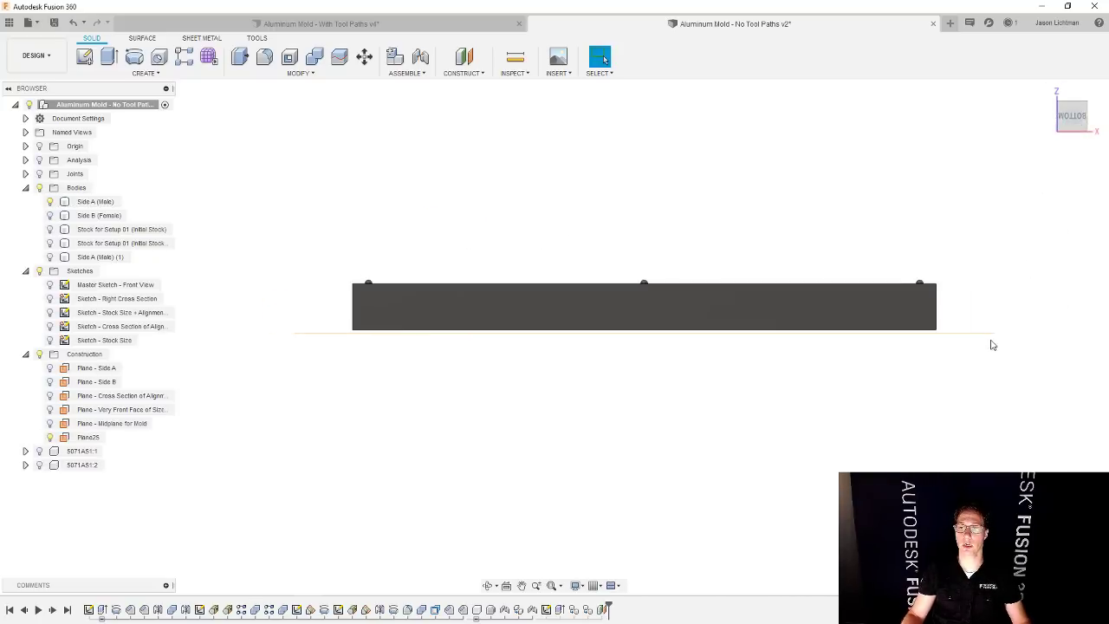
{"action": "scroll", "coordinate": [940, 337], "scroll_direction": "up", "scroll_amount": 10}
{"action": "scroll", "coordinate": [935, 334], "scroll_direction": "up", "scroll_amount": 3}
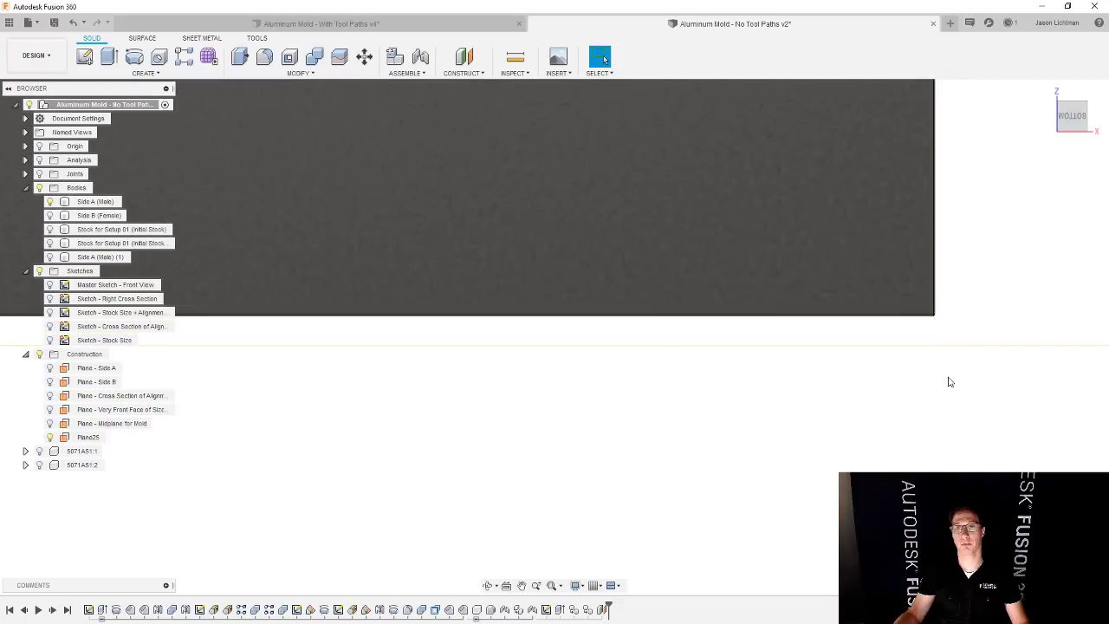
{"action": "scroll", "coordinate": [872, 355], "scroll_direction": "down", "scroll_amount": 15}
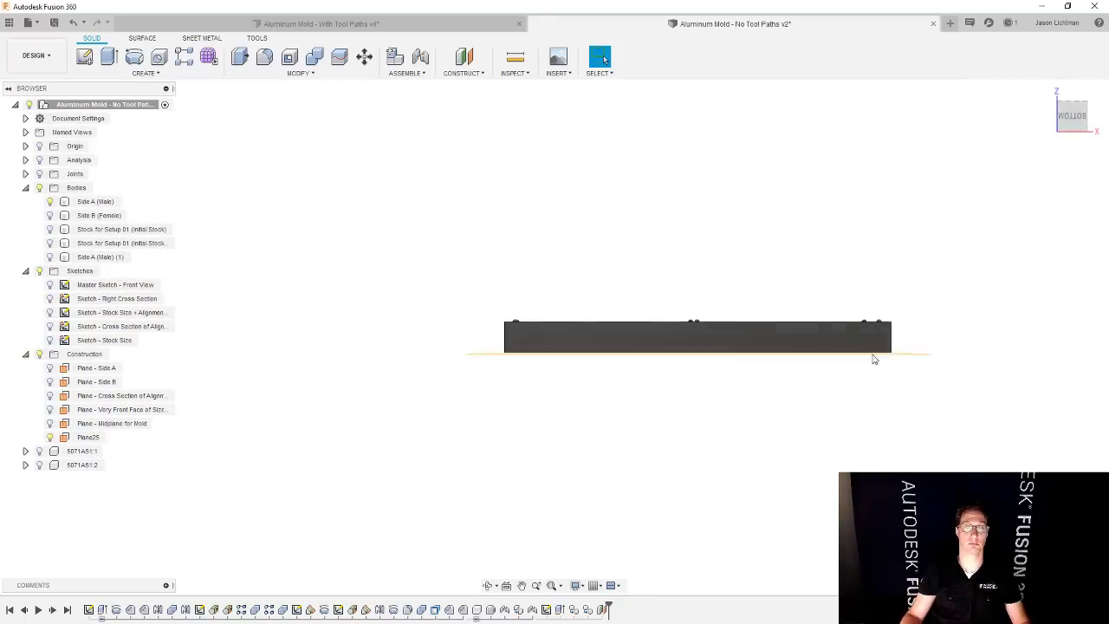
{"action": "middle_click_drag", "start_coordinate": [796, 439], "coordinate": [567, 436], "text": "shift"}
- Compare the stock box with the Side A (Male) (1) copy by toggling their visibility
{"action": "left_click", "coordinate": [50, 201]}
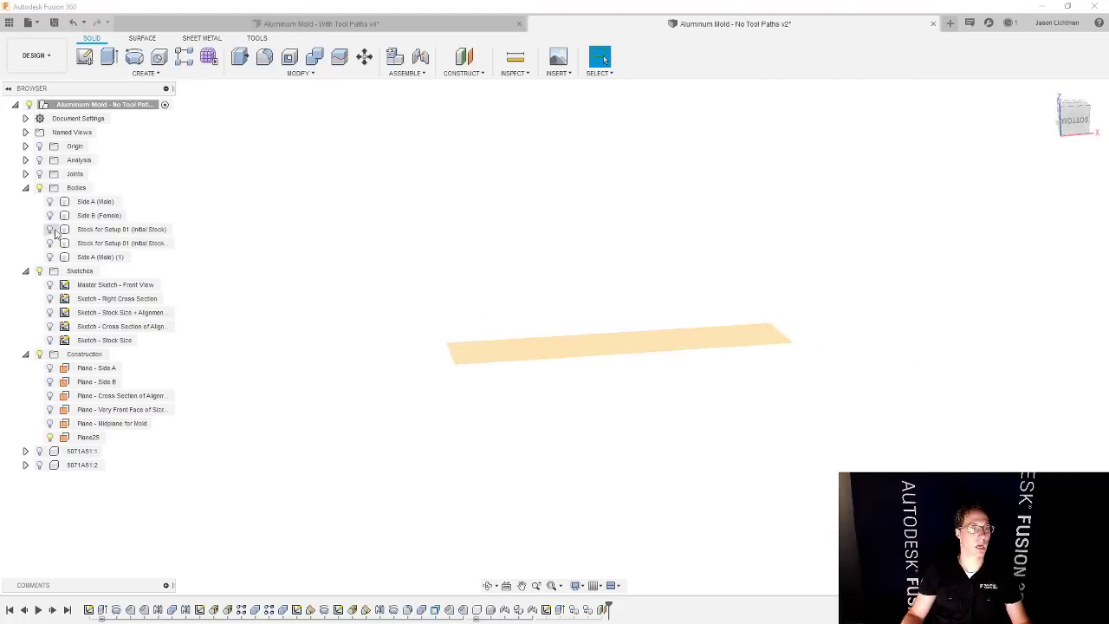
{"action": "left_click", "coordinate": [49, 243]}
{"action": "left_click", "coordinate": [50, 257]}
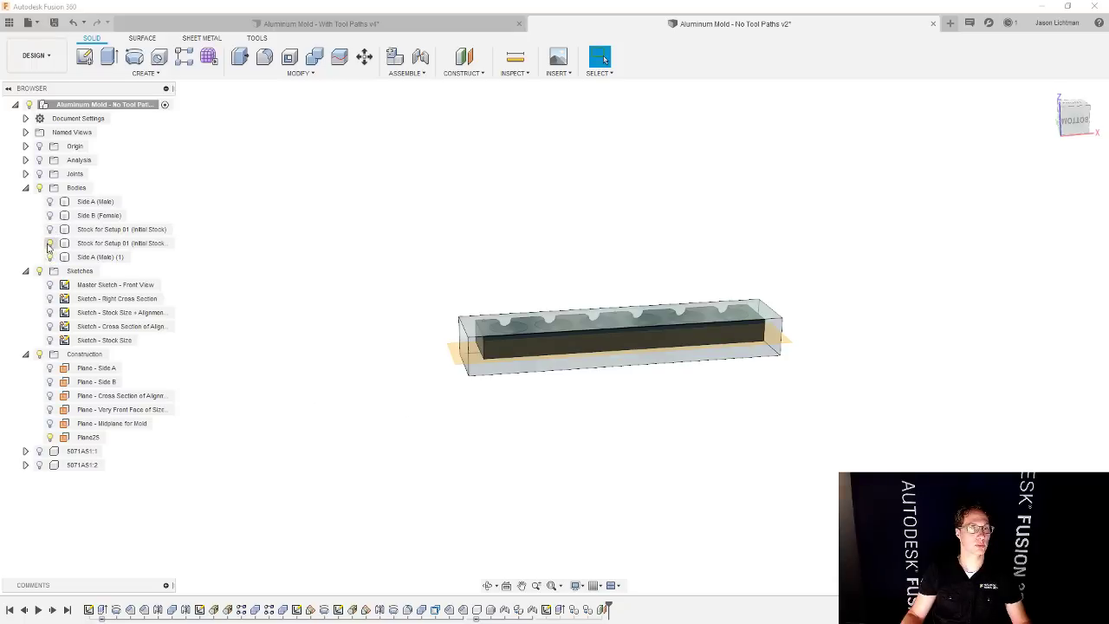
{"action": "left_click", "coordinate": [49, 242]}
{"action": "left_click", "coordinate": [49, 243]}
{"action": "left_click", "coordinate": [49, 257]}
{"action": "scroll", "coordinate": [444, 470], "scroll_direction": "up", "scroll_amount": 3}
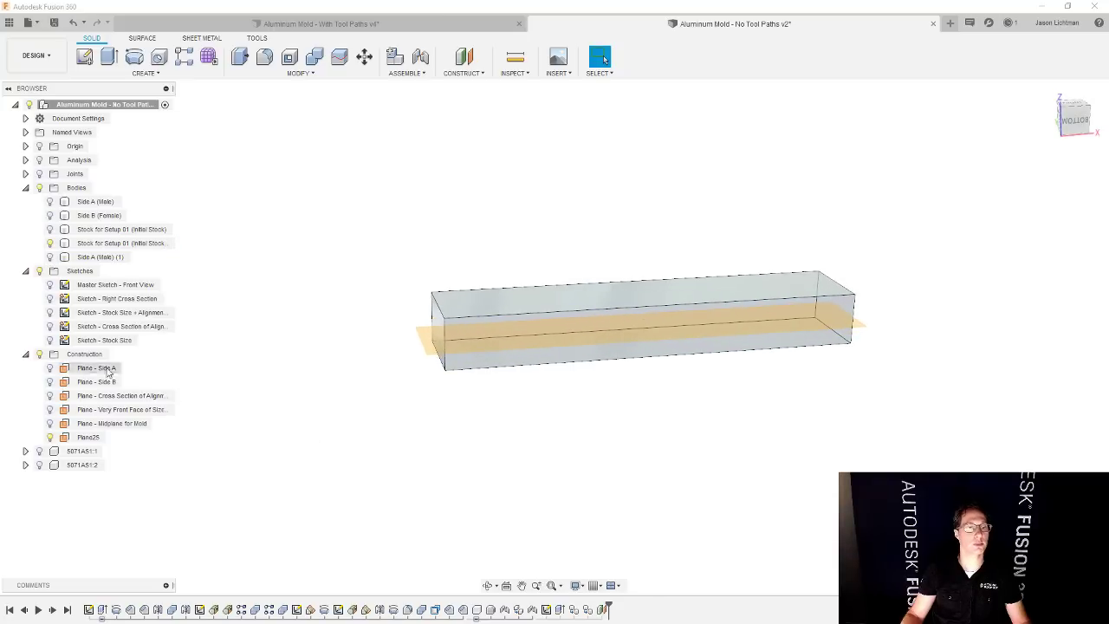
- Show Sketch - Stock Size, hide all bodies, and select its rectangle profile
{"action": "left_click", "coordinate": [51, 341]}
{"action": "scroll", "coordinate": [495, 299], "scroll_direction": "up", "scroll_amount": 3}
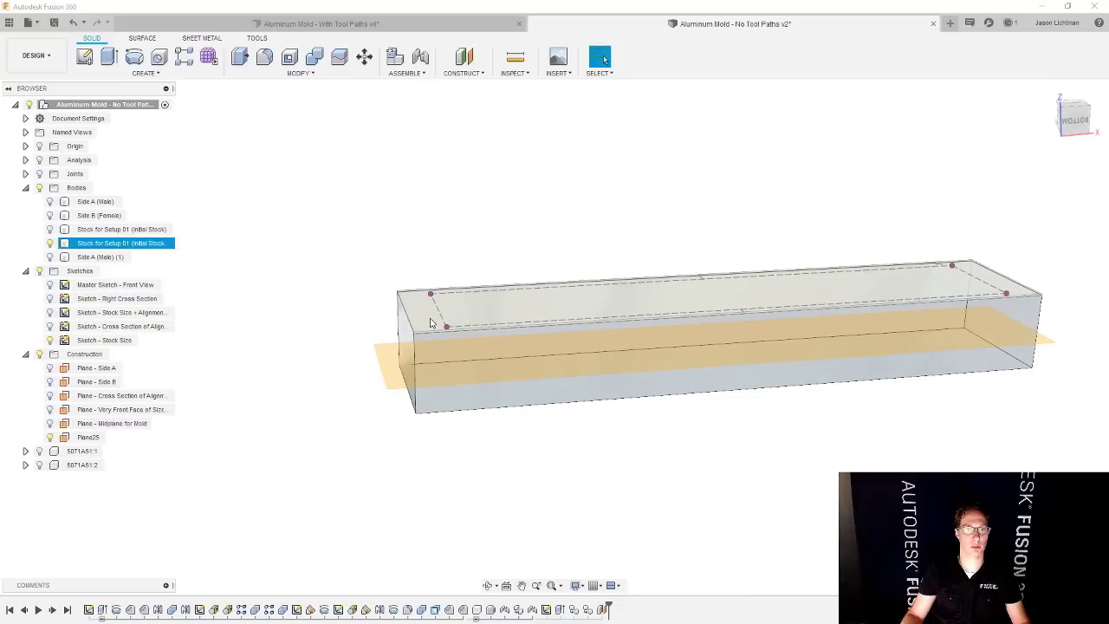
{"action": "left_click", "coordinate": [39, 187]}
{"action": "left_click", "coordinate": [422, 307]}
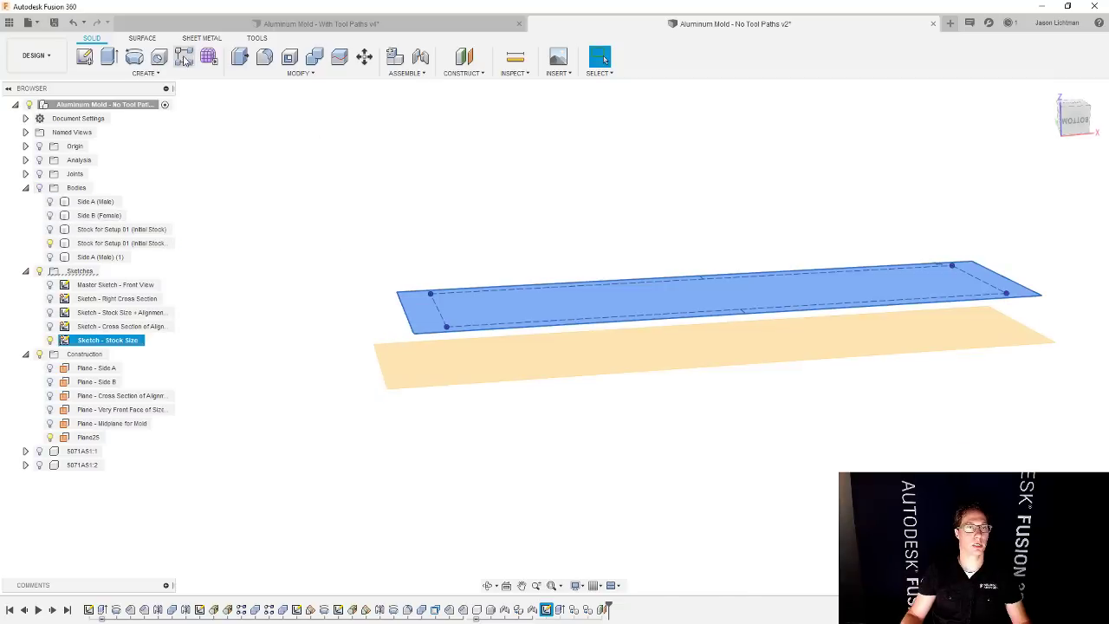
- Extrude the Stock Size profile as a Cut starting from Plane25 with extent All through the stock body
{"action": "left_click", "coordinate": [108, 56]}
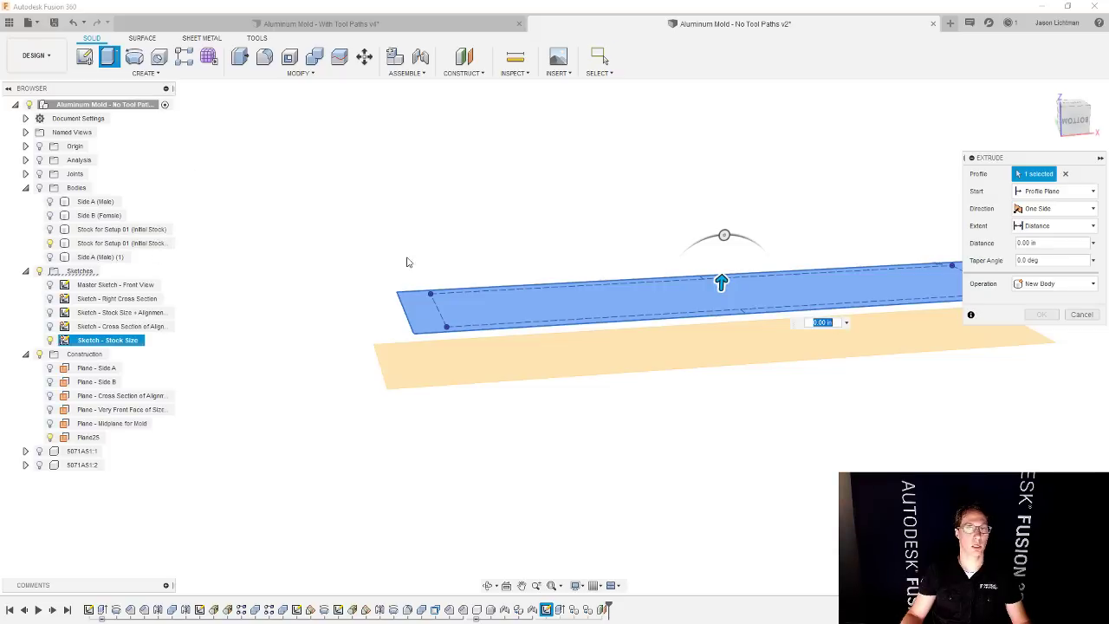
{"action": "left_click", "coordinate": [1053, 192]}
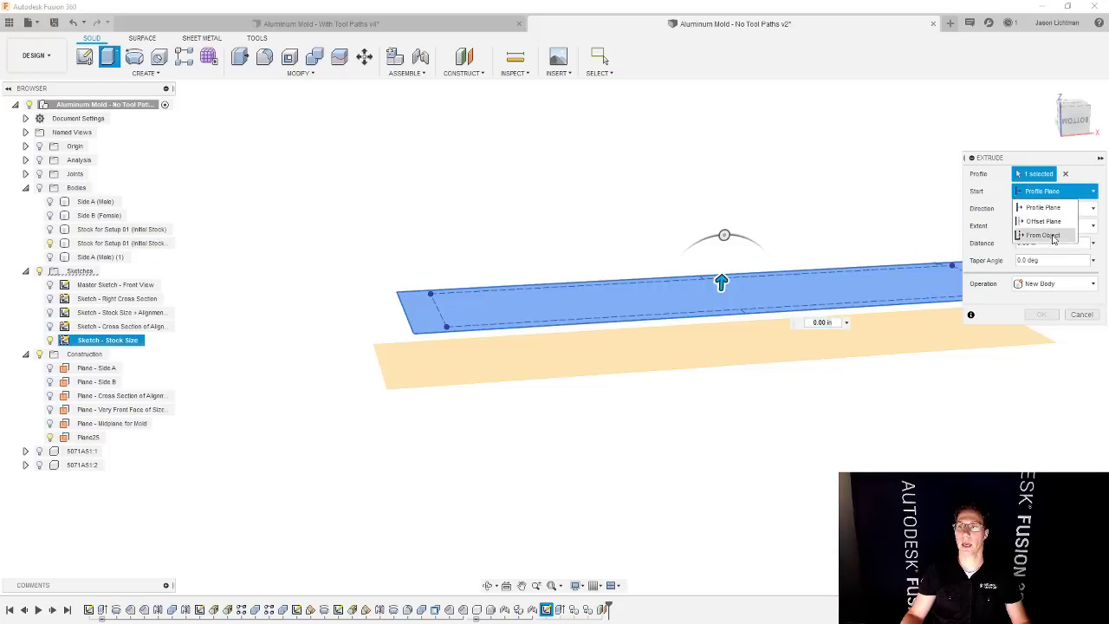
{"action": "left_click", "coordinate": [1043, 235]}
{"action": "left_click", "coordinate": [869, 349]}
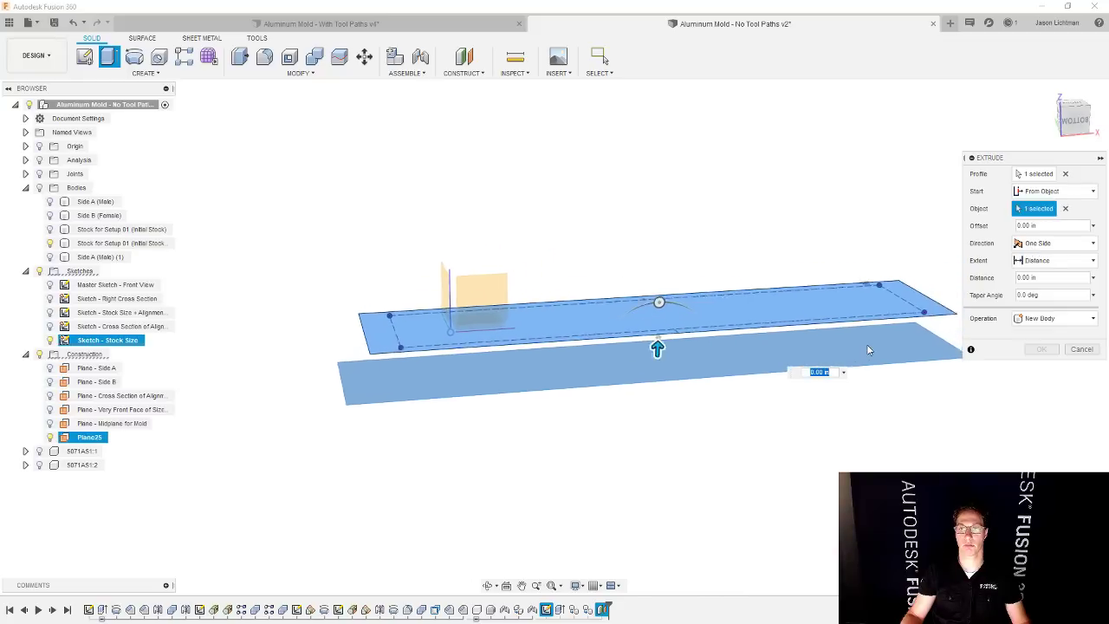
{"action": "left_click", "coordinate": [1038, 261]}
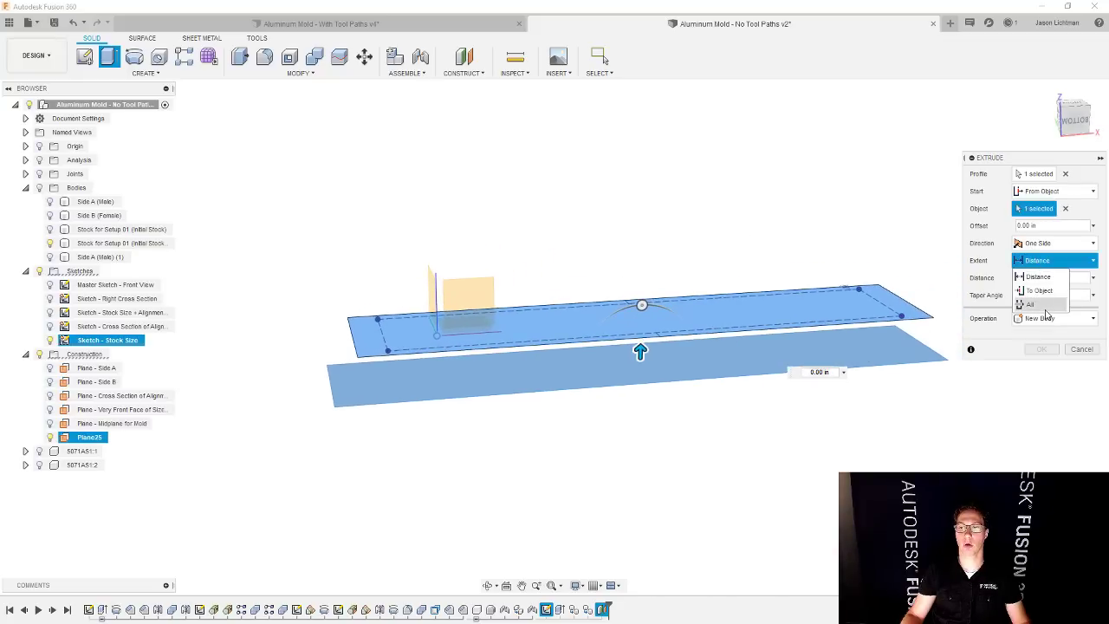
{"action": "left_click", "coordinate": [1035, 302]}
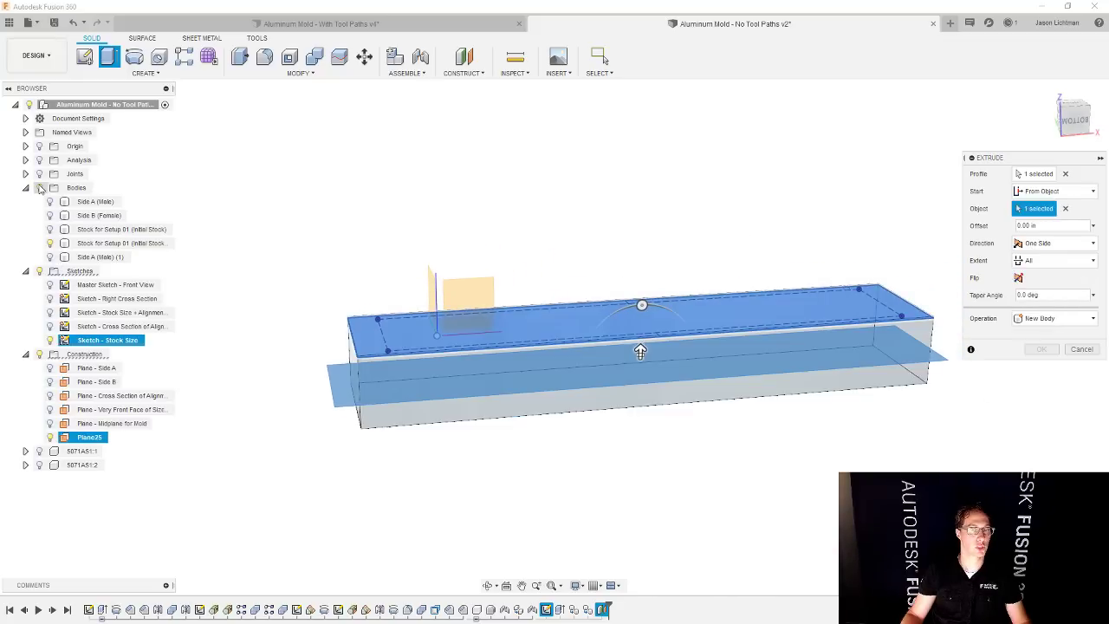
{"action": "left_click", "coordinate": [39, 188]}
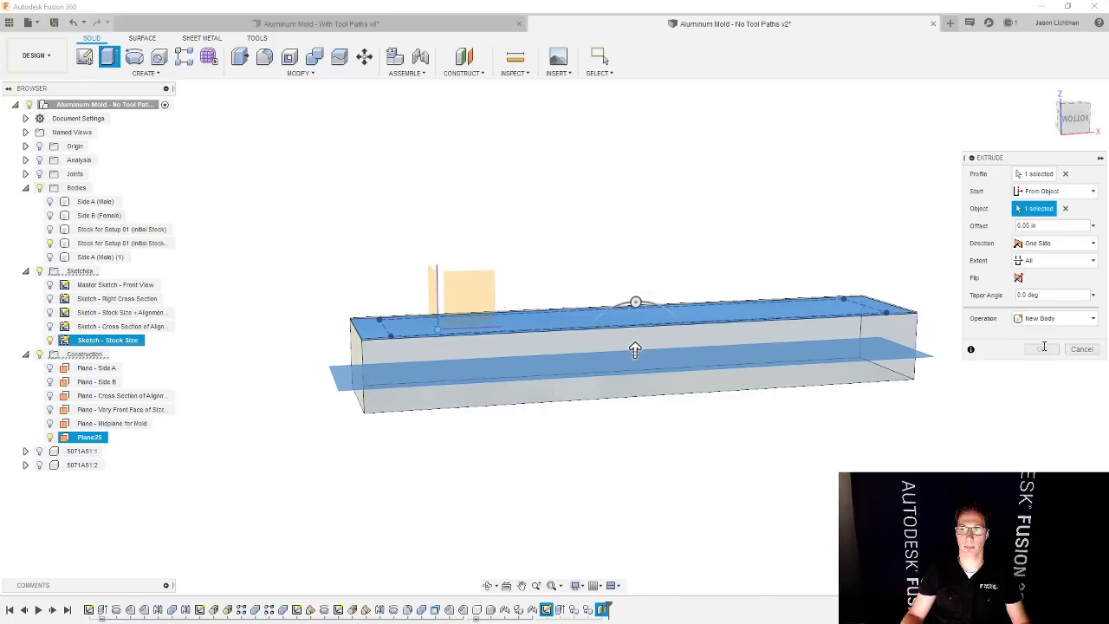
{"action": "left_click", "coordinate": [1052, 318]}
{"action": "left_click", "coordinate": [1032, 348]}
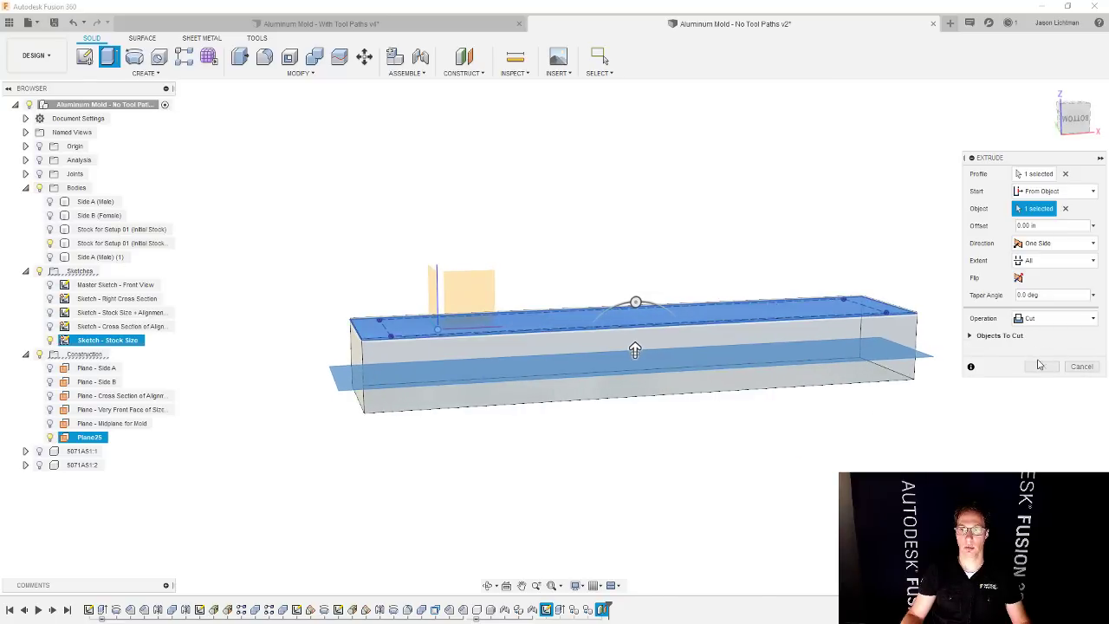
{"action": "left_click", "coordinate": [971, 338]}
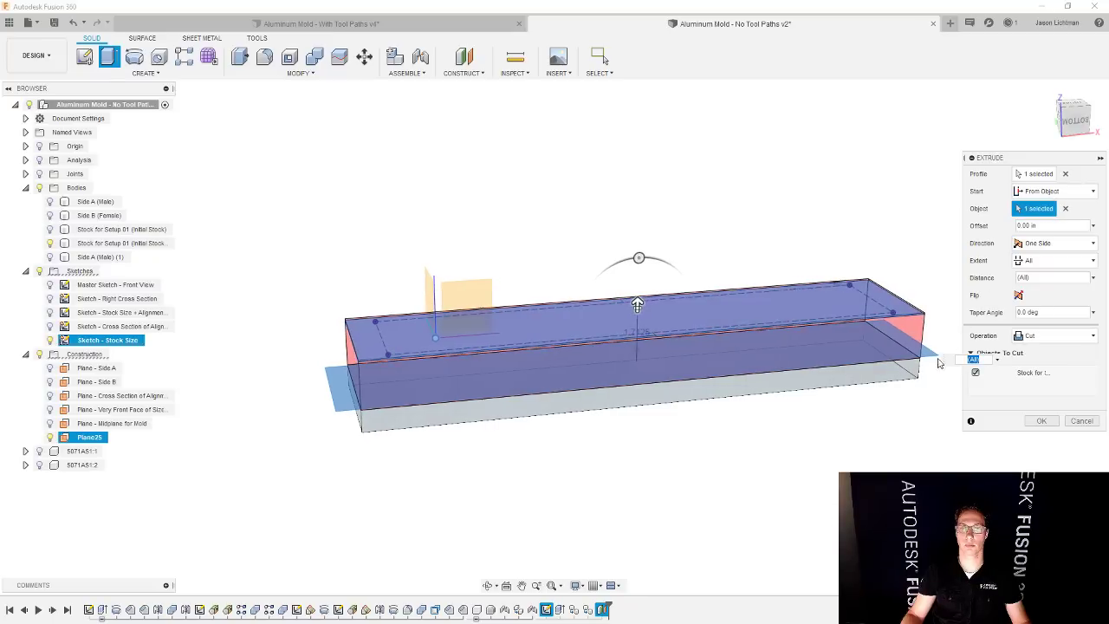
{"action": "left_click", "coordinate": [1043, 421]}
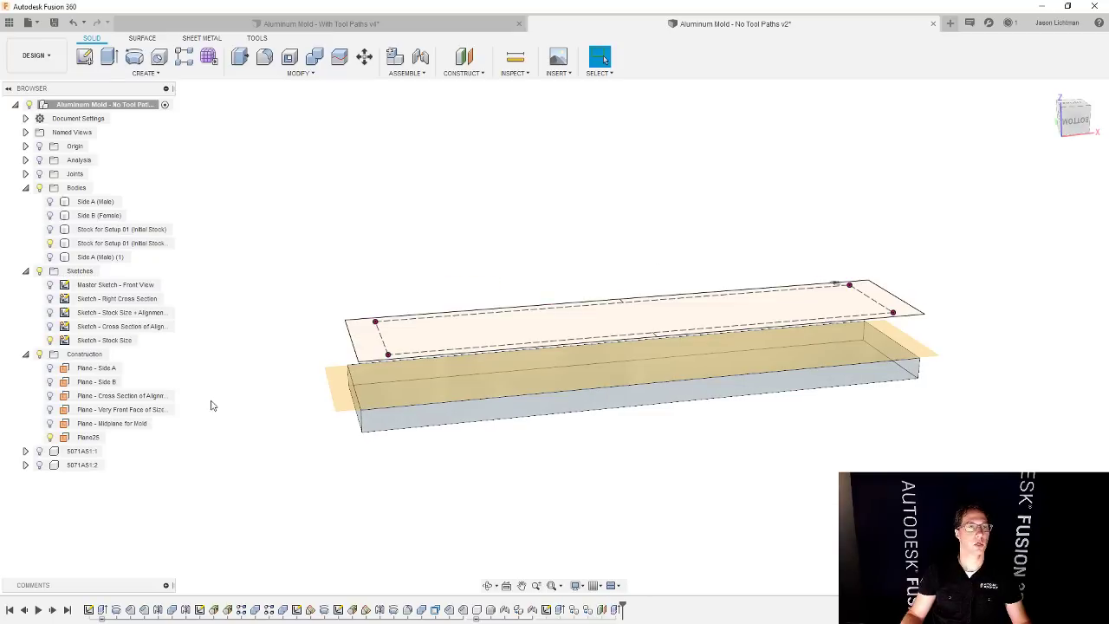
- Hide the sketches and construction planes, then show and select the Side A (Male) (1) body
{"action": "left_click", "coordinate": [39, 271]}
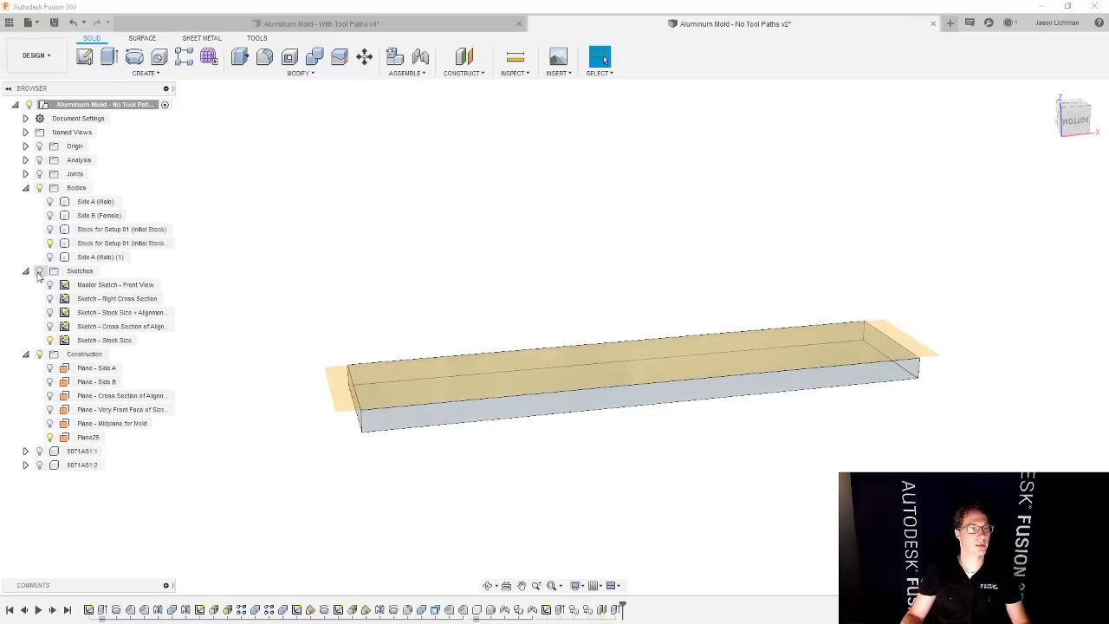
{"action": "left_click", "coordinate": [49, 244]}
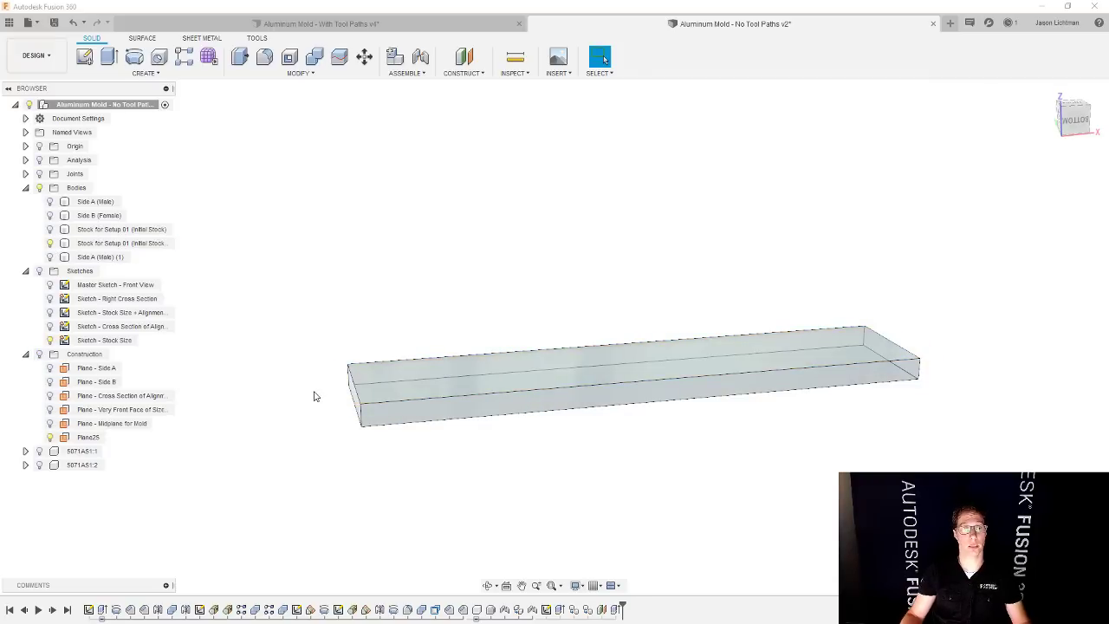
{"action": "left_click", "coordinate": [49, 256]}
{"action": "left_click", "coordinate": [99, 256]}
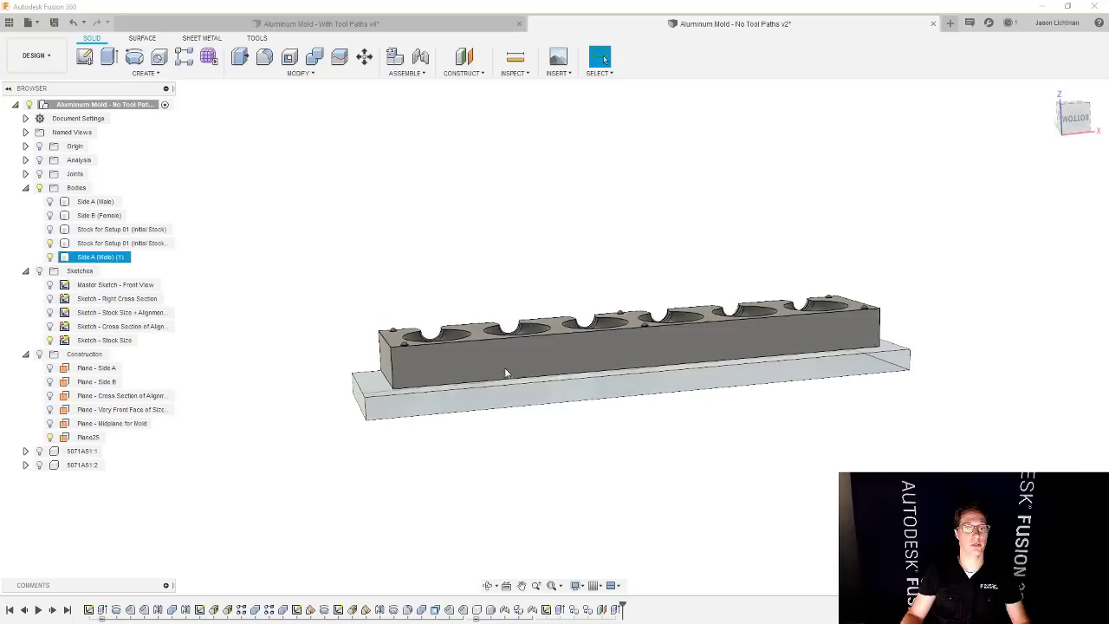
- Orbit, zoom and use the Bottom view to inspect the gap between the mold and the trimmed stock
{"action": "middle_click_drag", "start_coordinate": [537, 360], "coordinate": [325, 317], "text": "shift"}
{"action": "left_click", "coordinate": [303, 314]}
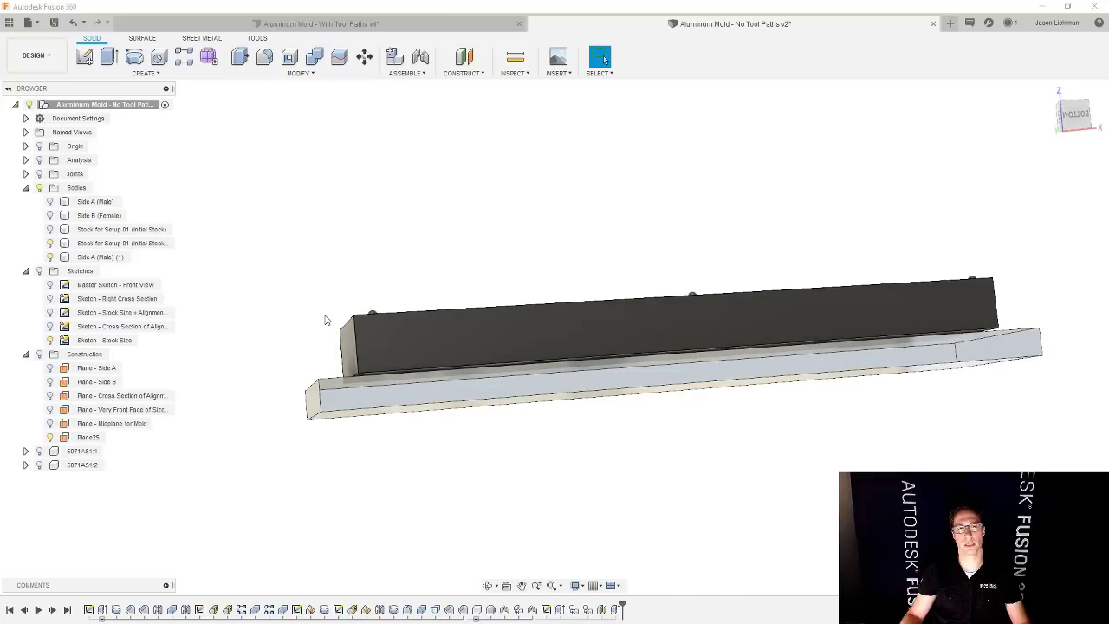
{"action": "middle_click_drag", "start_coordinate": [325, 318], "coordinate": [334, 327], "text": "shift"}
{"action": "left_click", "coordinate": [334, 327]}
{"action": "scroll", "coordinate": [371, 378], "scroll_direction": "up", "scroll_amount": 2}
{"action": "scroll", "coordinate": [371, 379], "scroll_direction": "up", "scroll_amount": 1}
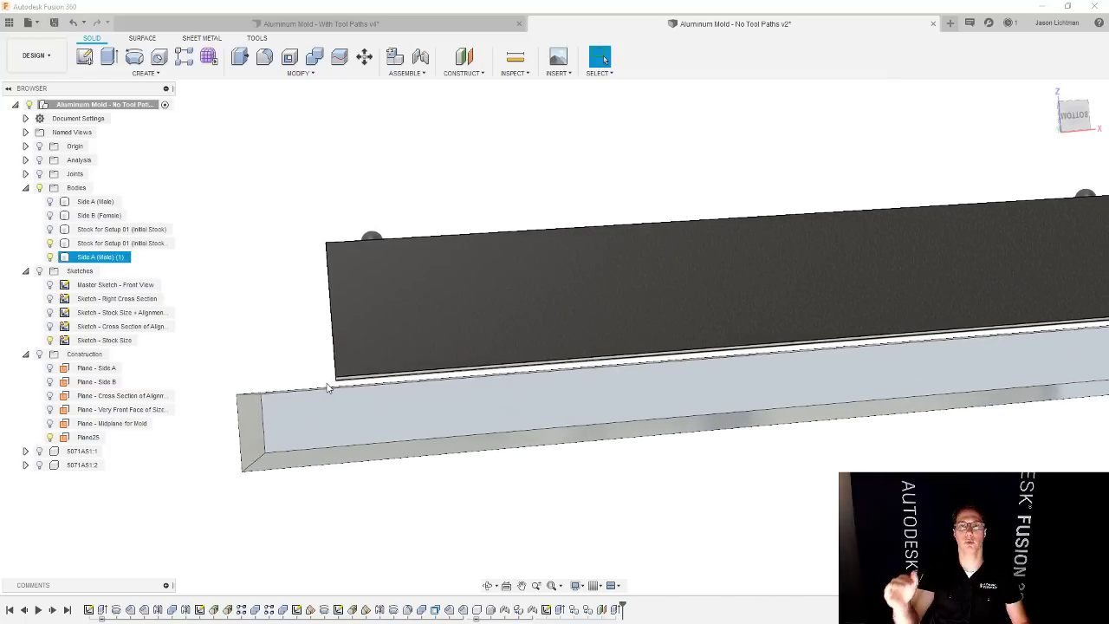
{"action": "scroll", "coordinate": [328, 387], "scroll_direction": "down", "scroll_amount": 3}
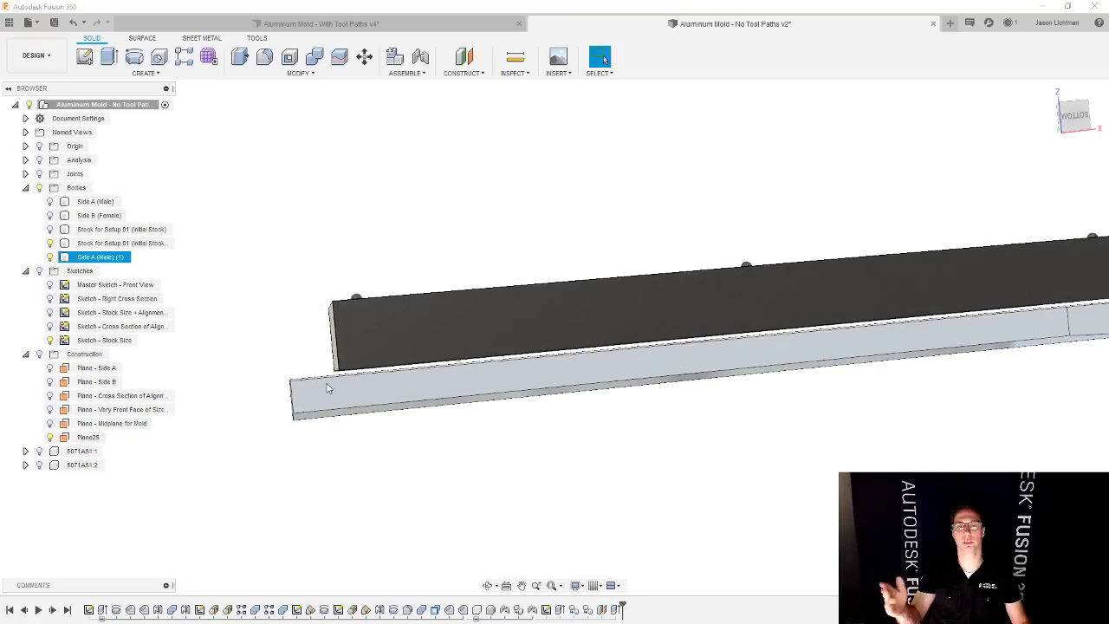
{"action": "left_click", "coordinate": [1077, 117]}
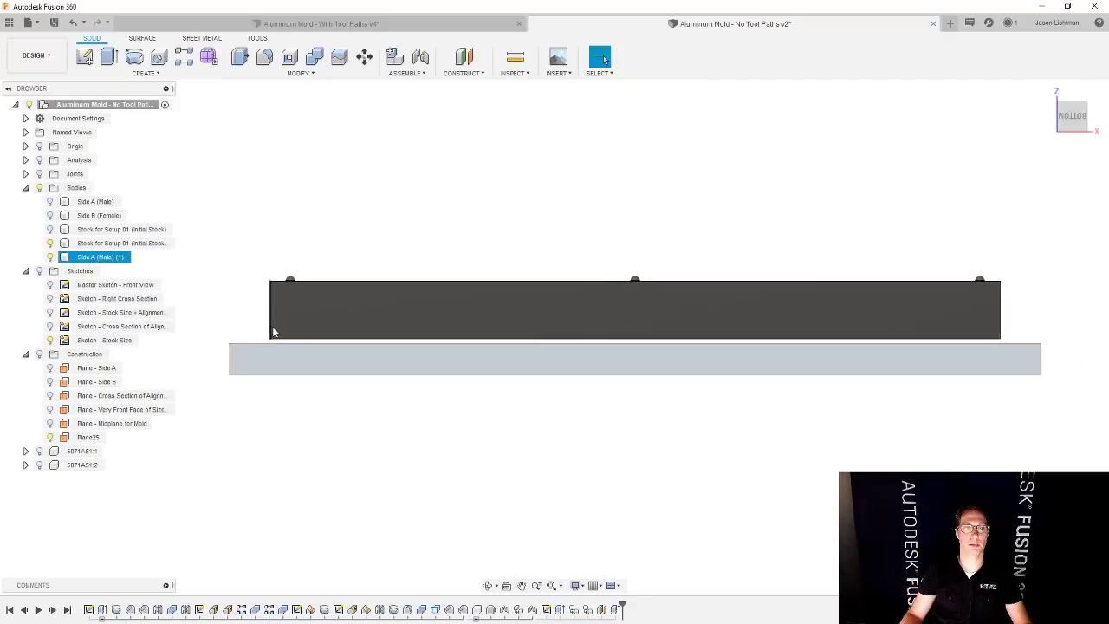
{"action": "left_click", "coordinate": [1003, 346]}
{"action": "middle_click_drag", "start_coordinate": [995, 356], "coordinate": [1027, 347], "text": "shift"}
{"action": "scroll", "coordinate": [1025, 349], "scroll_direction": "up", "scroll_amount": 5}
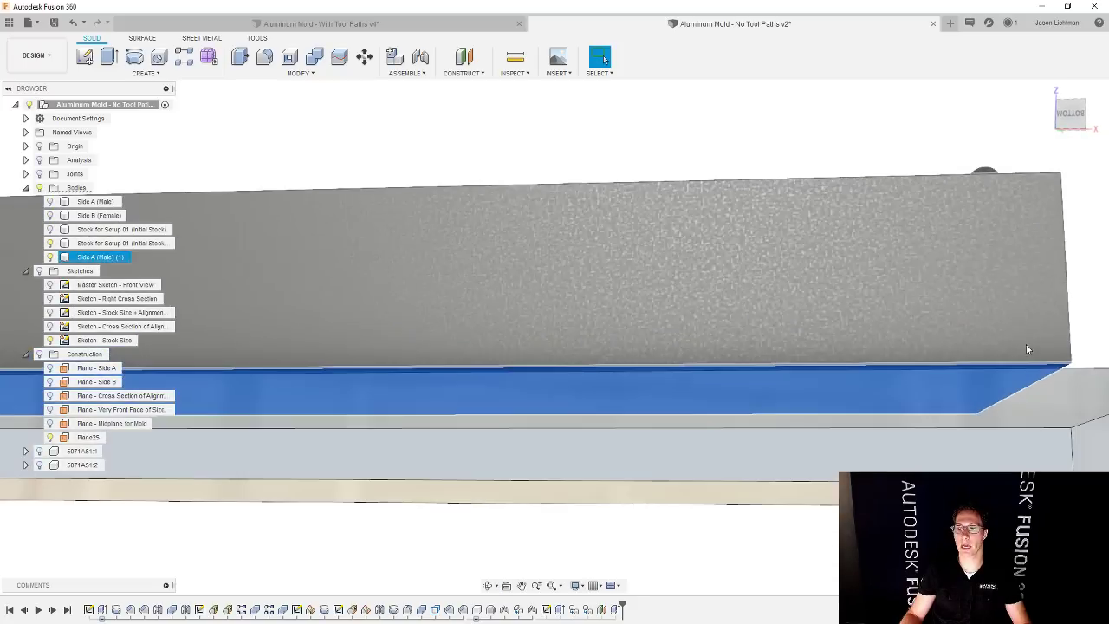
{"action": "scroll", "coordinate": [1027, 349], "scroll_direction": "up", "scroll_amount": 4}
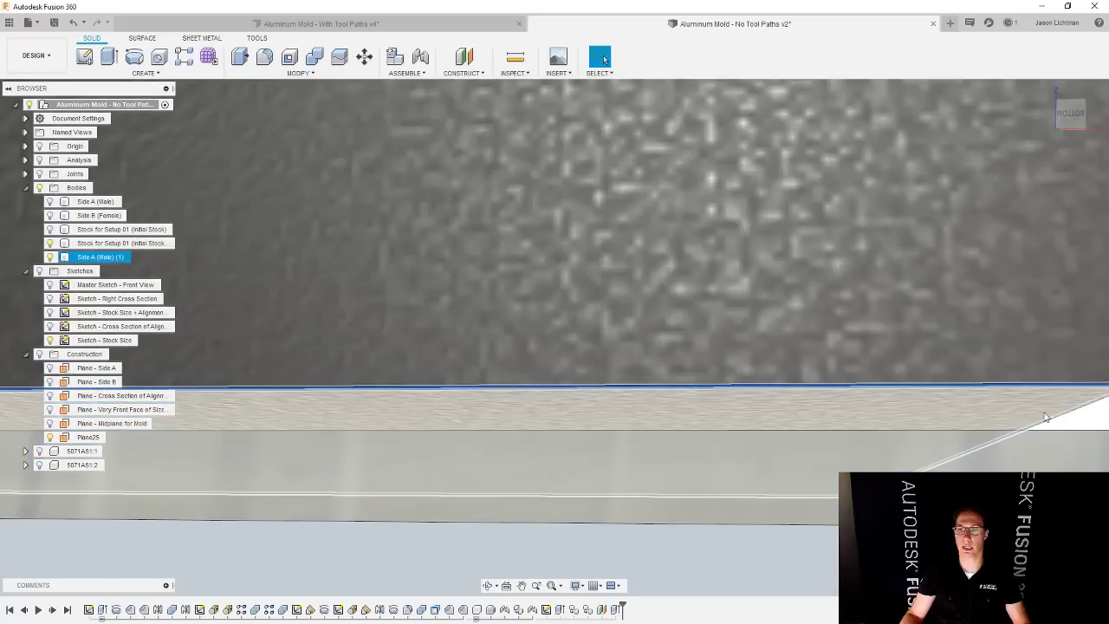
{"action": "scroll", "coordinate": [956, 362], "scroll_direction": "down", "scroll_amount": 3}
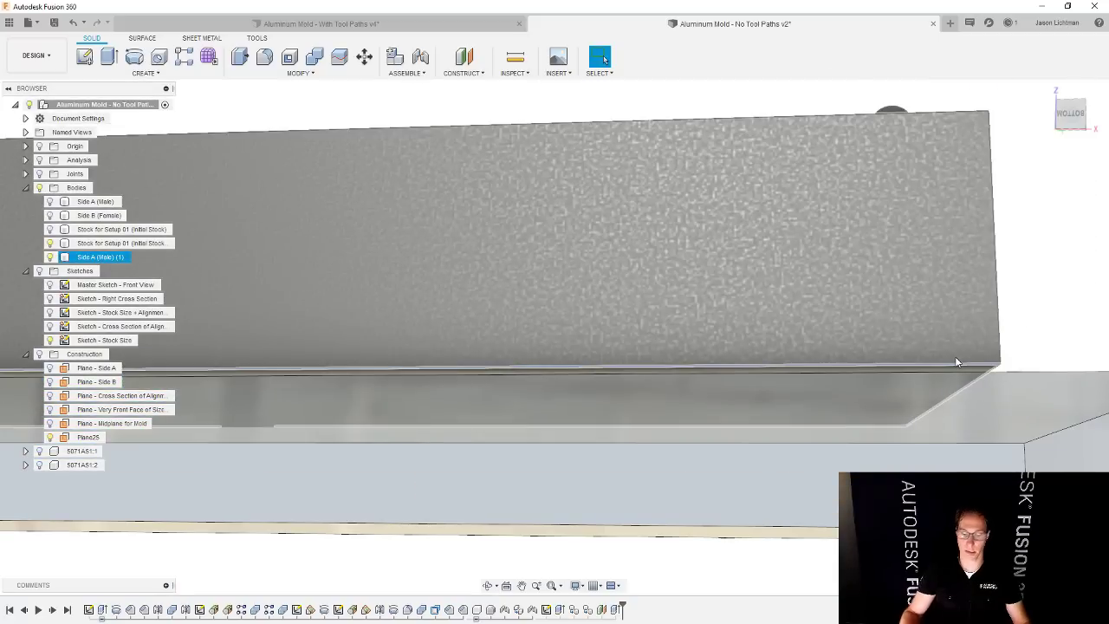
{"action": "scroll", "coordinate": [957, 362], "scroll_direction": "down", "scroll_amount": 1}
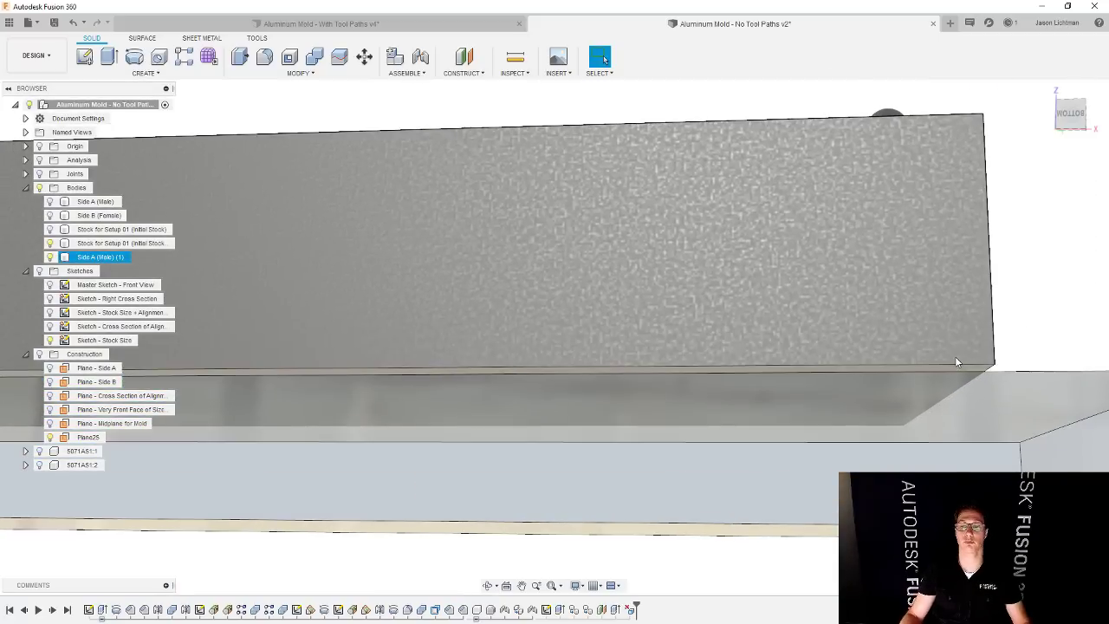
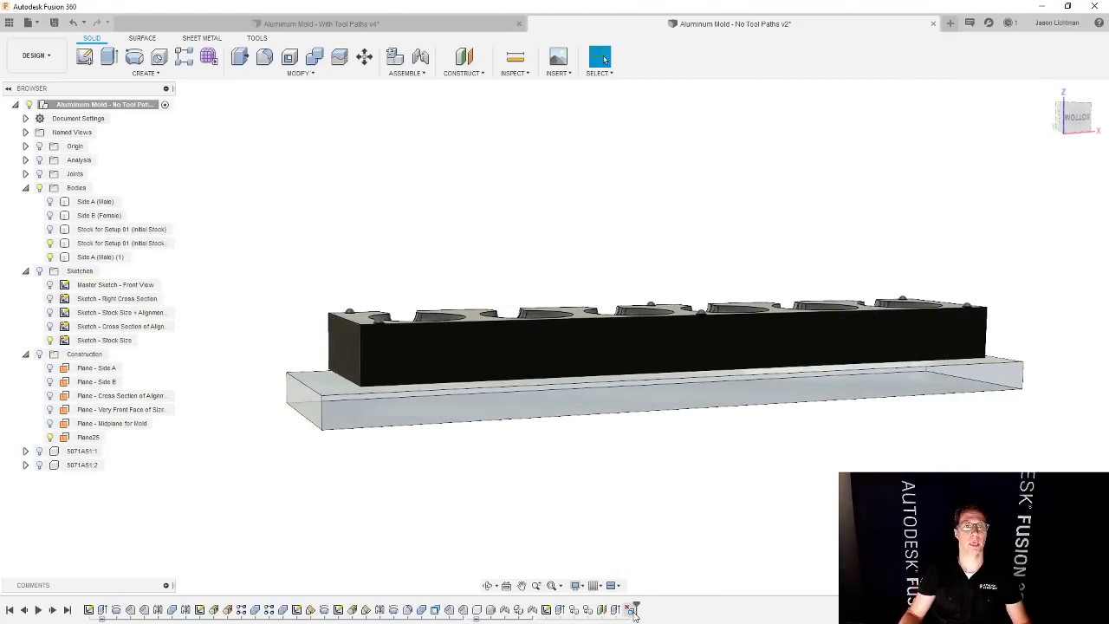
- Extend the mold body's long lower face to Plane25 with Replace Face
{"action": "left_click", "coordinate": [295, 73]}
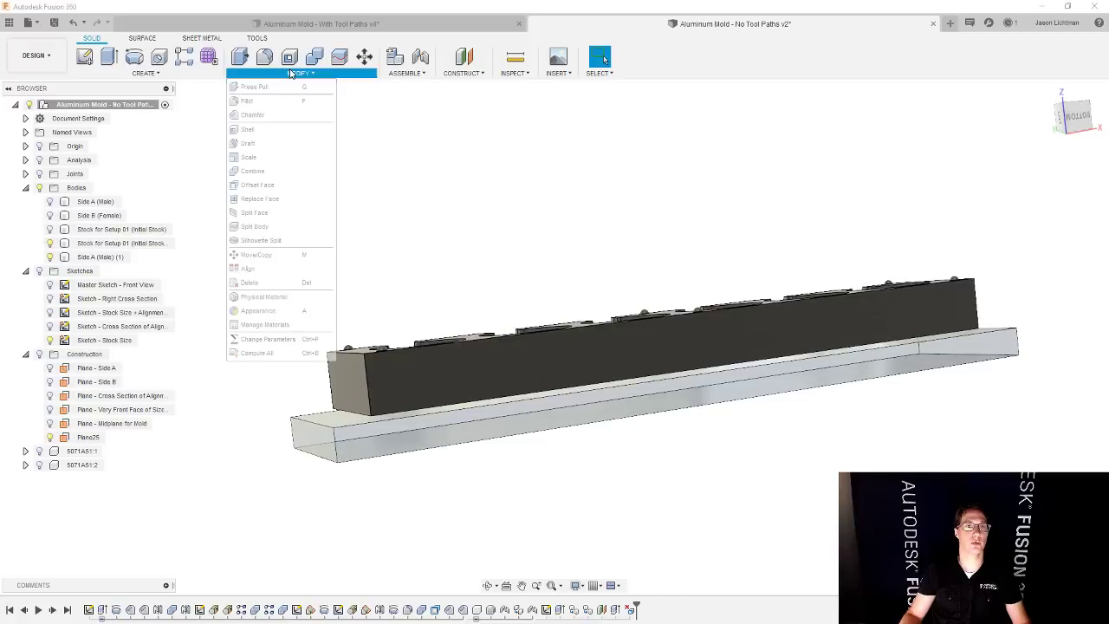
{"action": "left_click", "coordinate": [280, 198]}
{"action": "scroll", "coordinate": [386, 382], "scroll_direction": "up", "scroll_amount": 5}
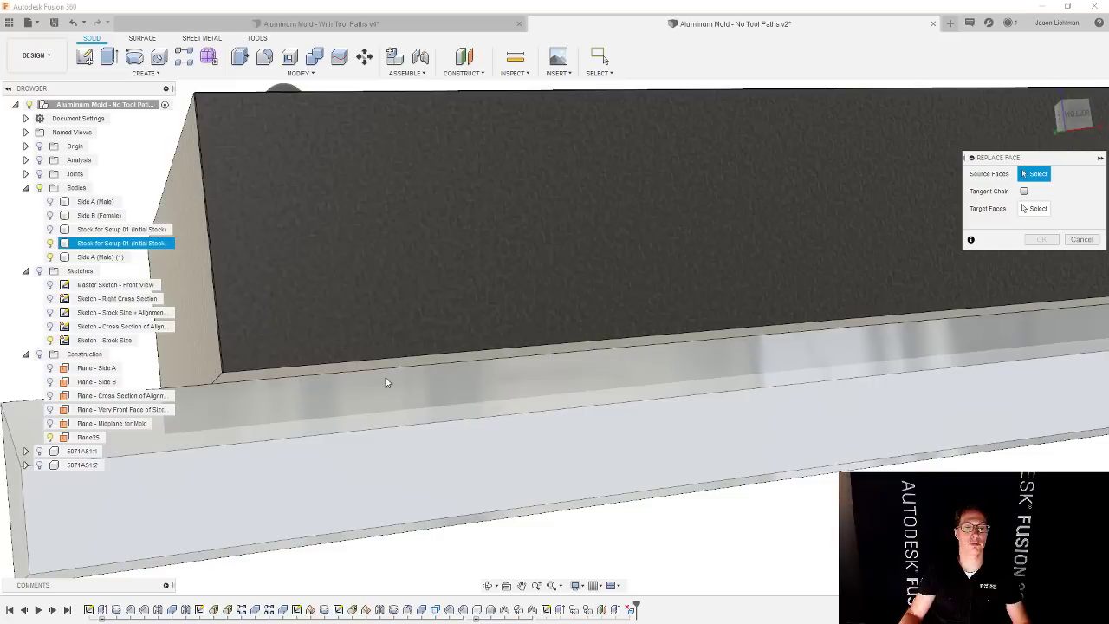
{"action": "left_click", "coordinate": [380, 362]}
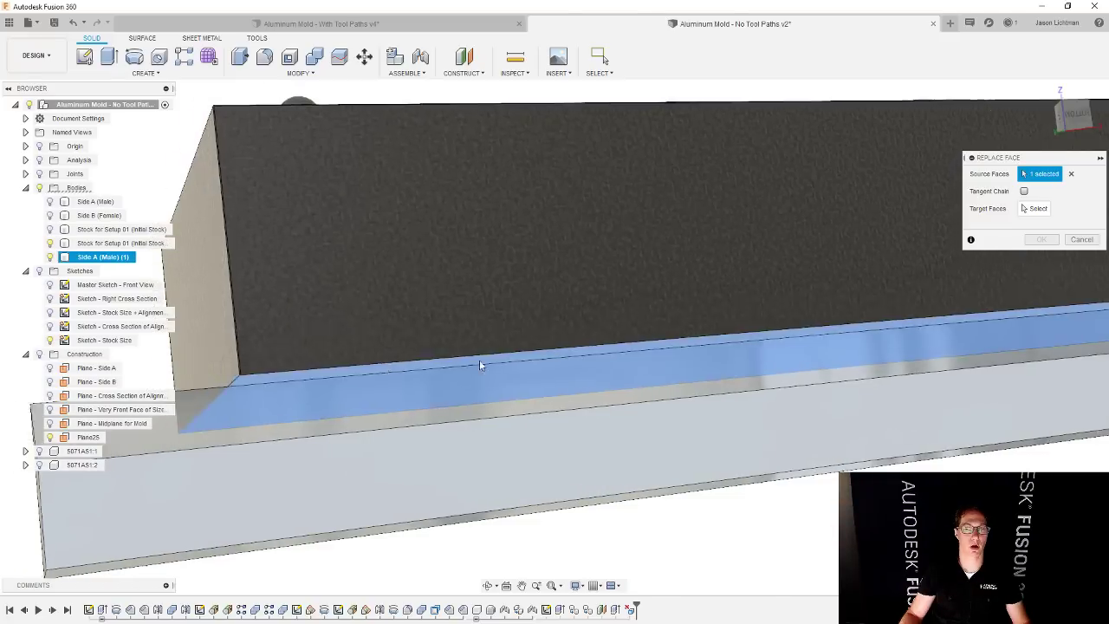
{"action": "scroll", "coordinate": [479, 364], "scroll_direction": "down", "scroll_amount": 3}
{"action": "left_click", "coordinate": [1036, 209]}
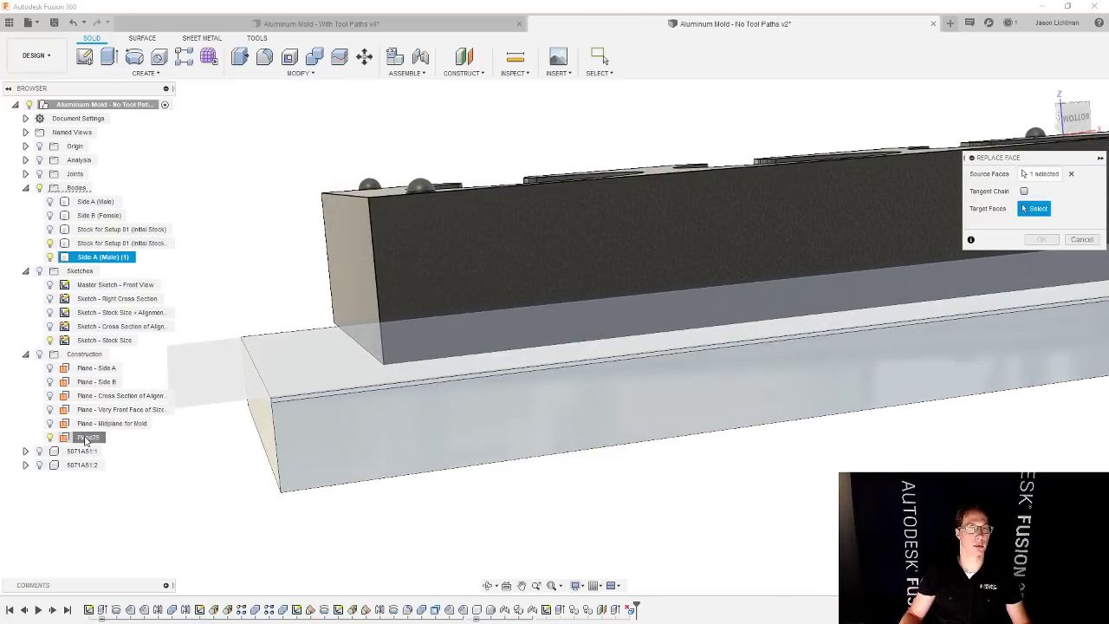
{"action": "left_click", "coordinate": [86, 438]}
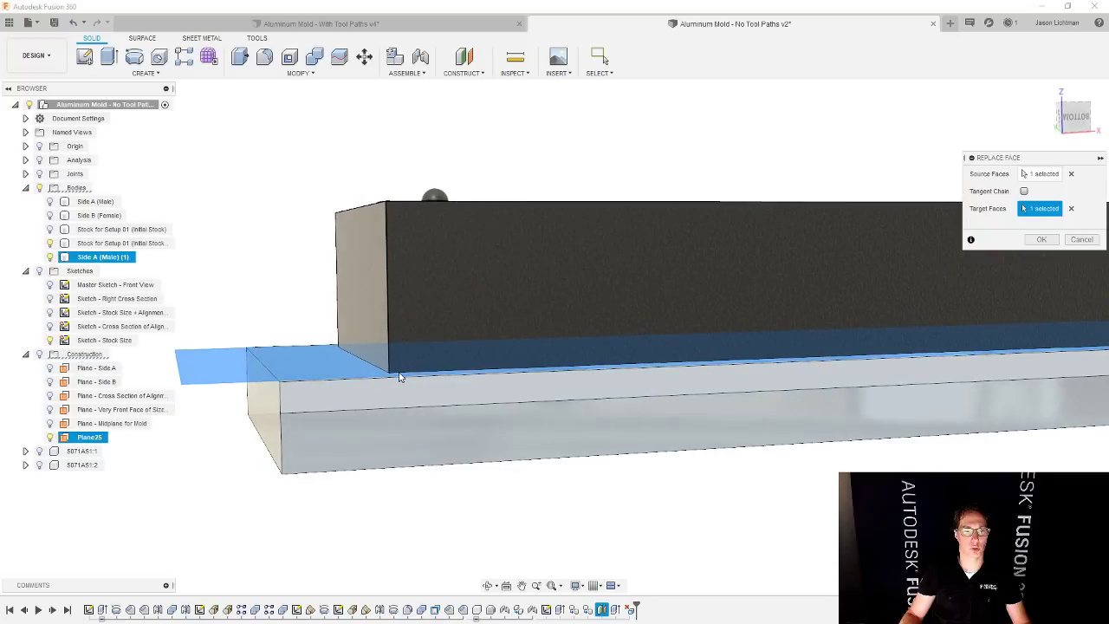
{"action": "left_click", "coordinate": [1041, 239]}
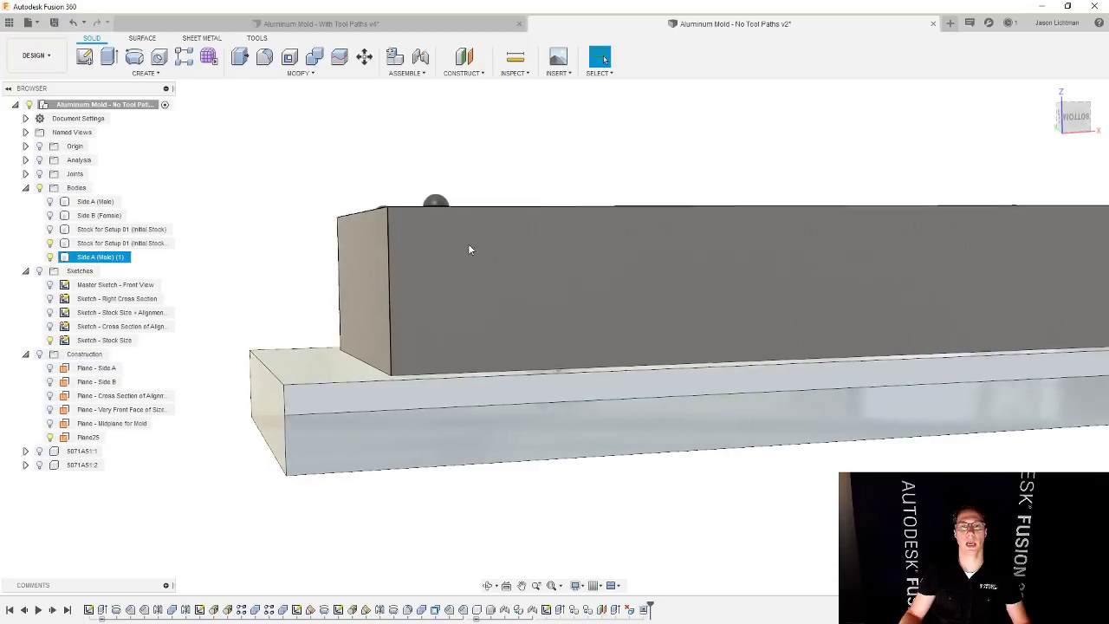
- Join the lower stock box into the upper mold body as one solid
{"action": "left_click", "coordinate": [303, 206]}
{"action": "left_click", "coordinate": [313, 56]}
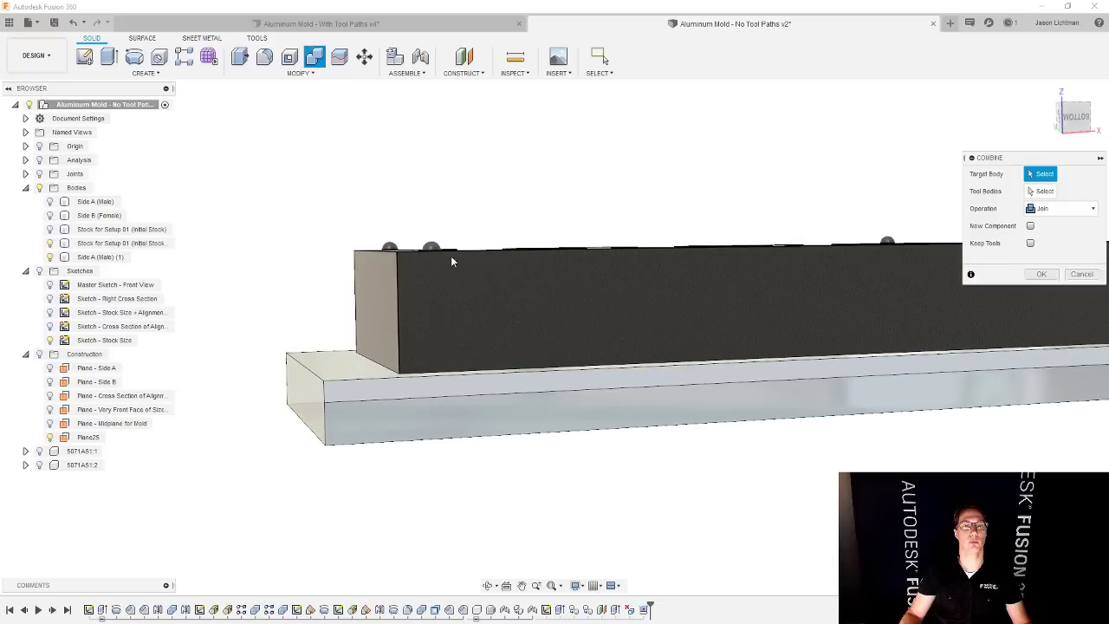
{"action": "left_click", "coordinate": [450, 260]}
{"action": "left_click", "coordinate": [530, 389]}
{"action": "left_click", "coordinate": [1041, 273]}
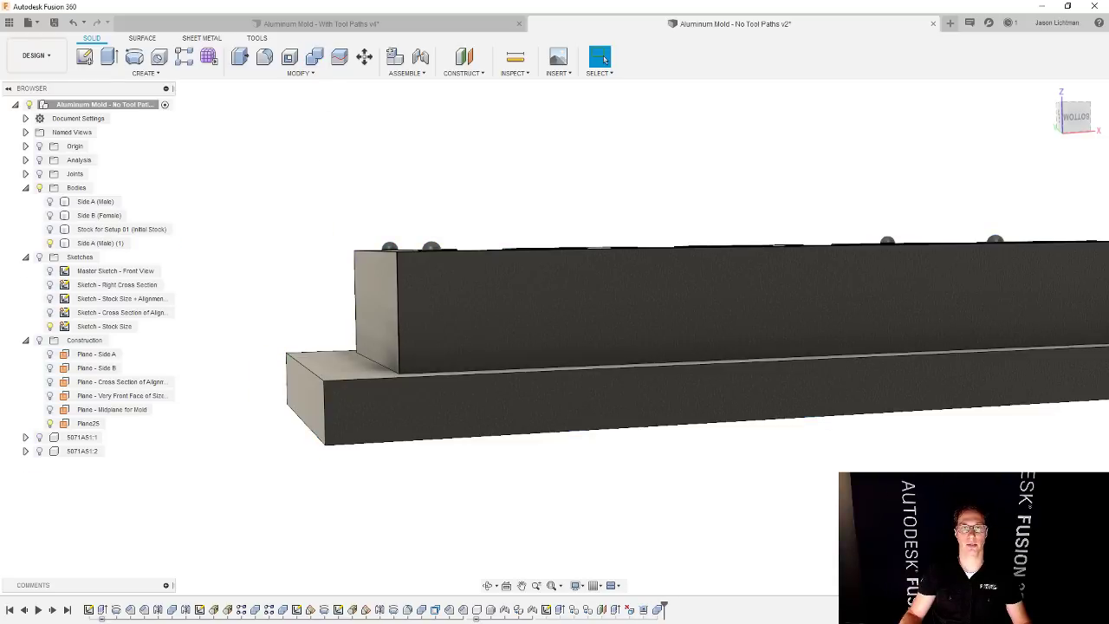
- Rename Side A (Male) (1) to 'Stock for Setup 02 (What Your Part Should Look Like AFTER Setup 01)'
{"action": "left_click", "coordinate": [97, 244]}
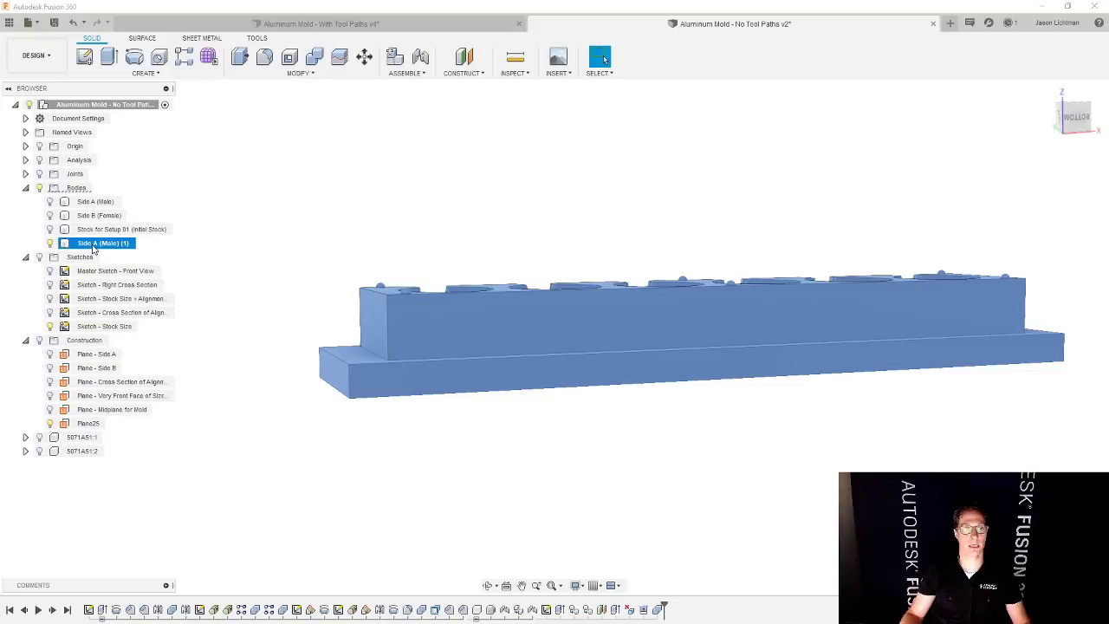
{"action": "double_click", "coordinate": [101, 244]}
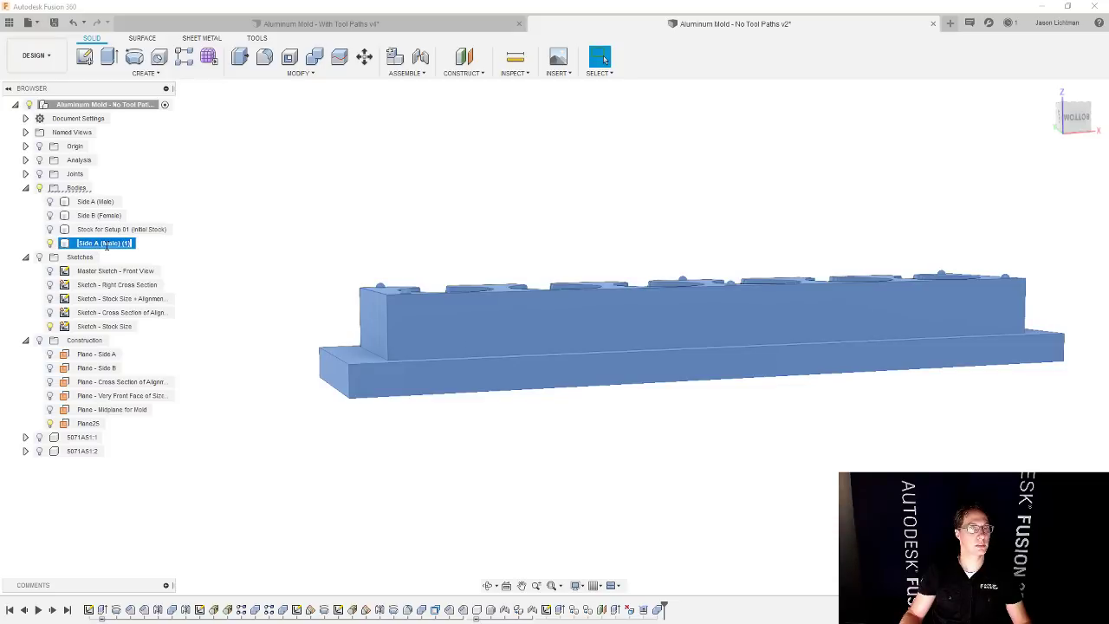
{"action": "type", "text": "Stock for"}
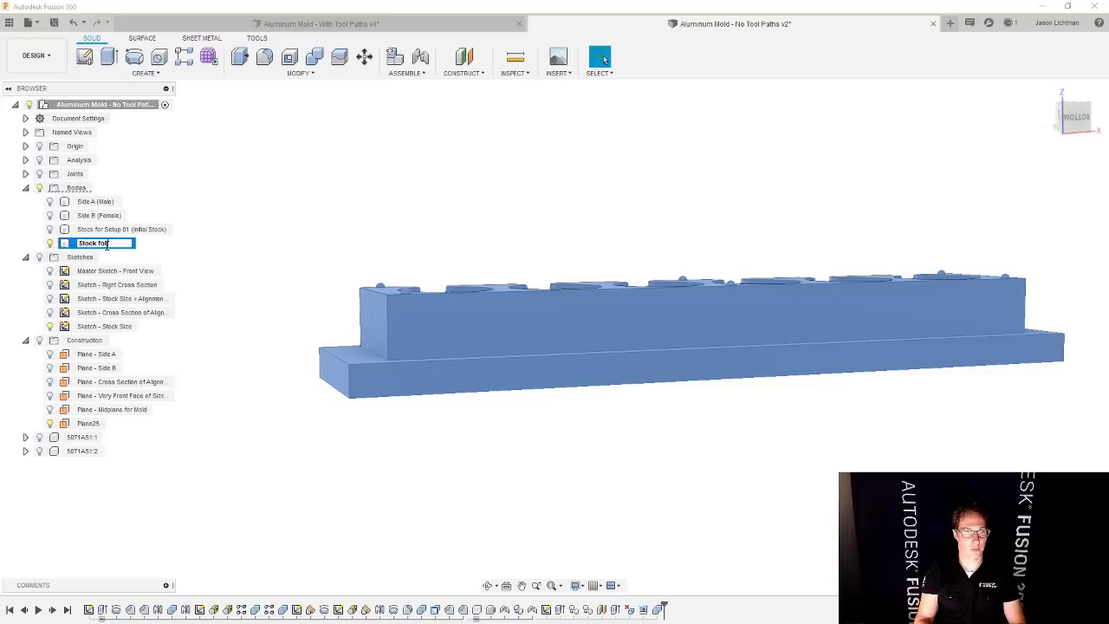
{"action": "type", "text": " Setup"}
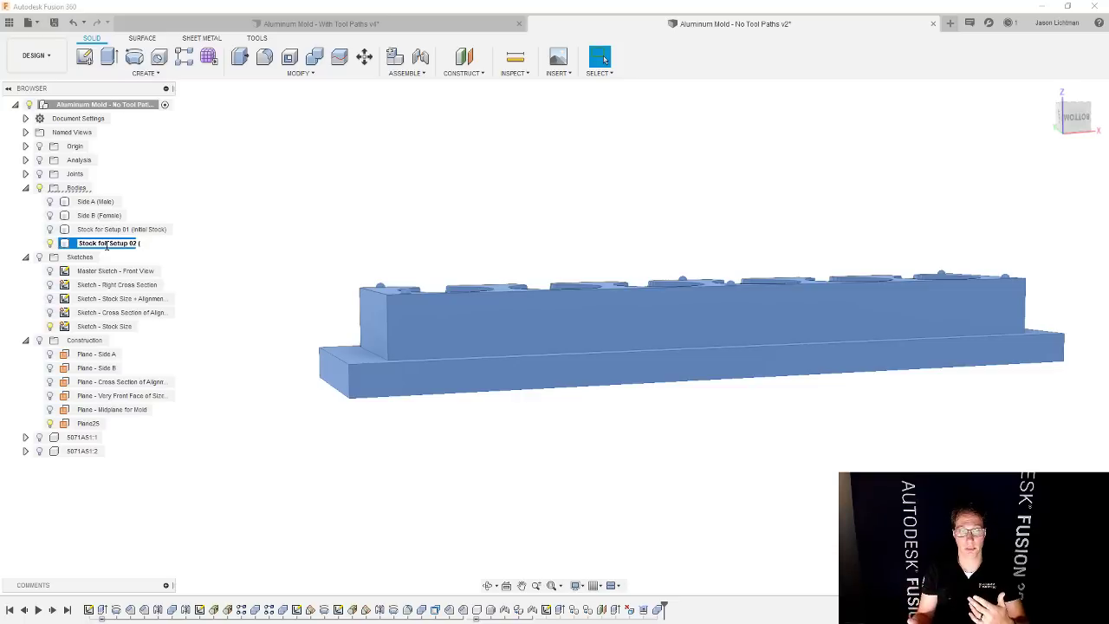
{"action": "type", "text": "02 (W"}
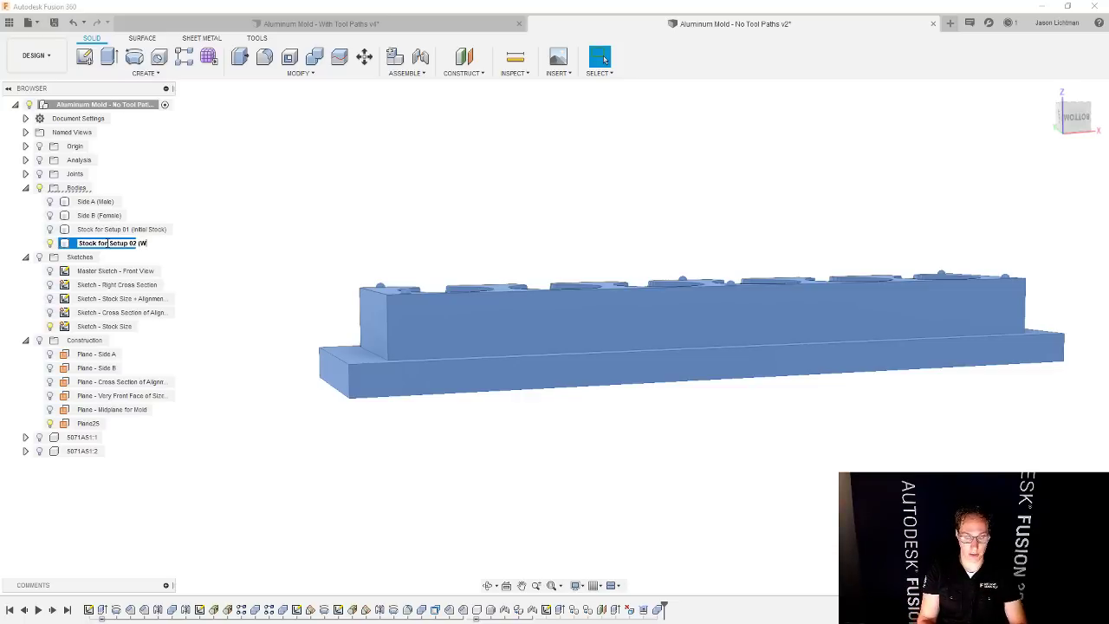
{"action": "type", "text": "hat Your Part Should Look Like AFTER Setup 01"}
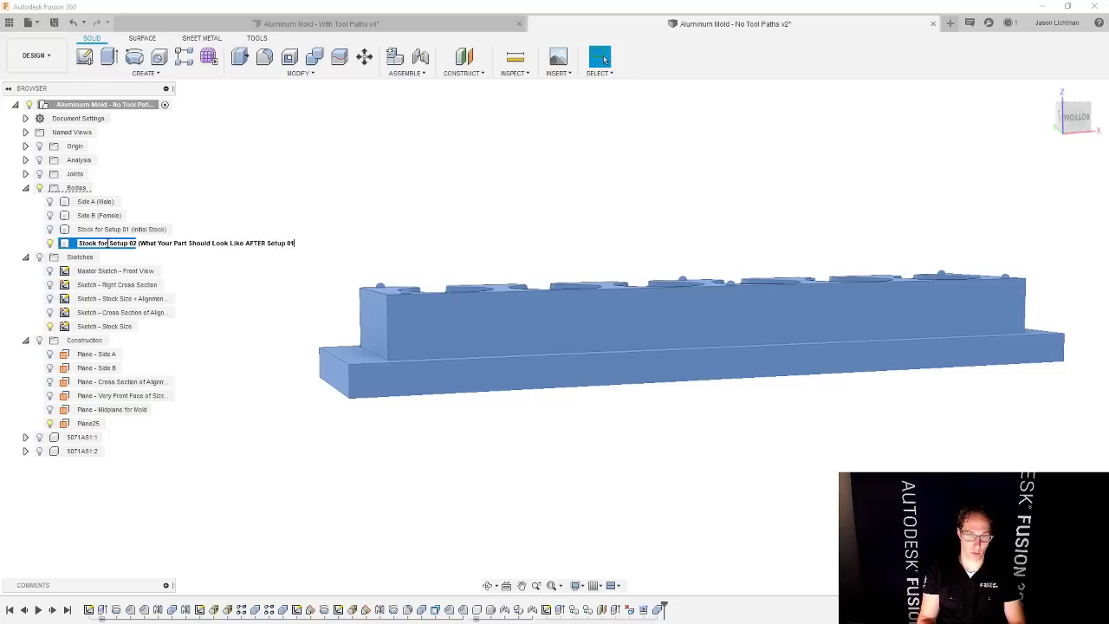
{"action": "left_click", "coordinate": [108, 244]}
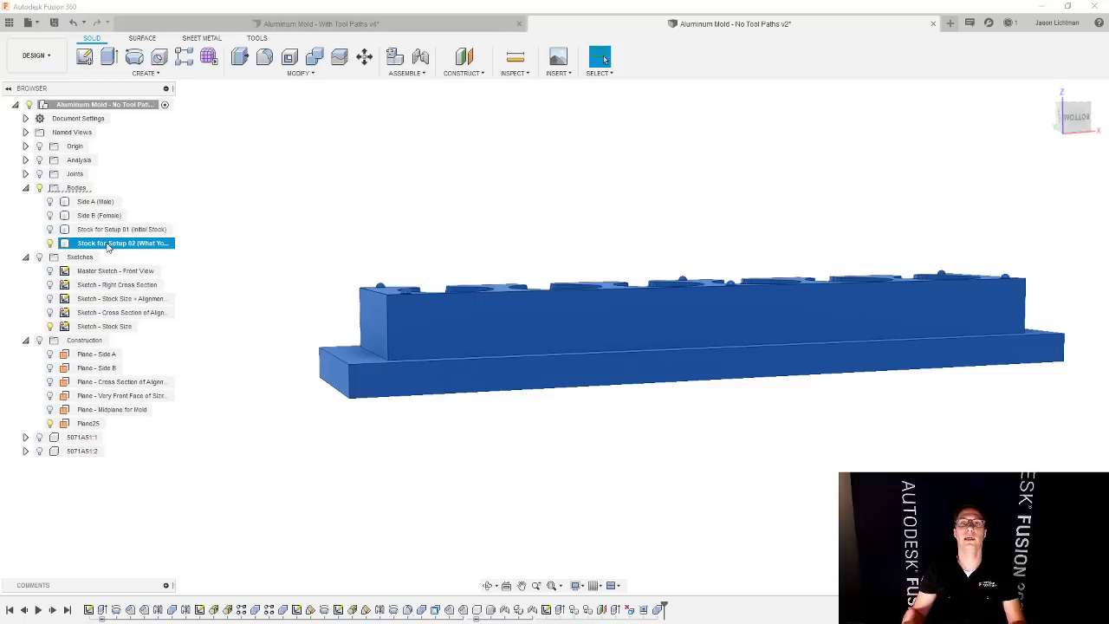
- Toggle the Setup 01 and Setup 02 stock bodies' visibility to inspect them
{"action": "left_click", "coordinate": [50, 230]}
{"action": "middle_click_drag", "start_coordinate": [260, 364], "coordinate": [326, 425], "text": "shift"}
{"action": "left_click", "coordinate": [417, 353]}
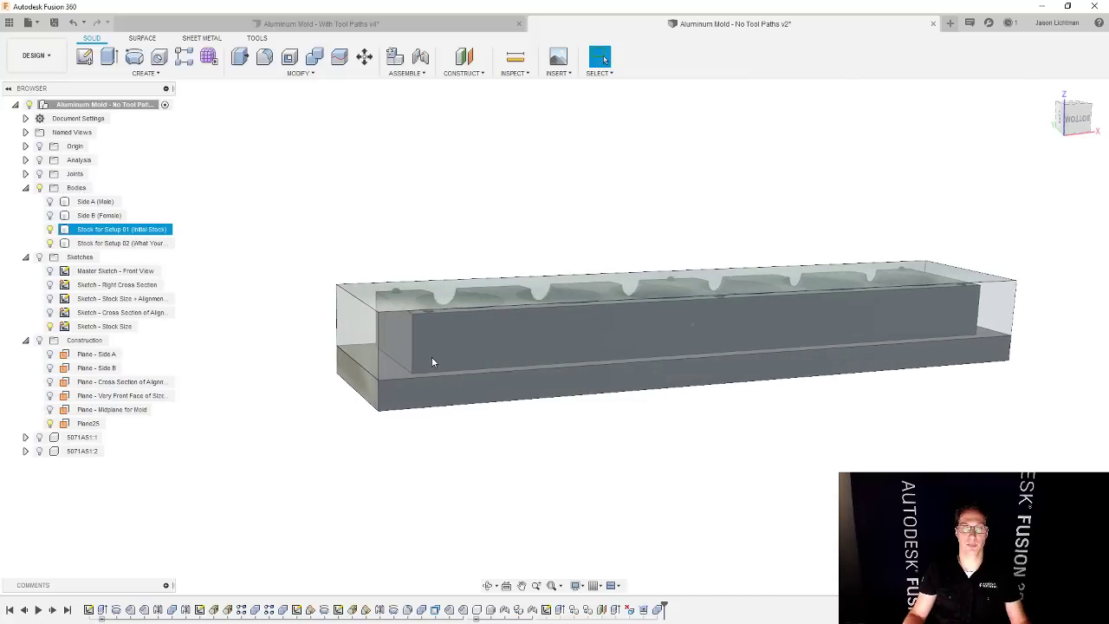
{"action": "key", "text": "Escape"}
{"action": "left_click", "coordinate": [49, 229]}
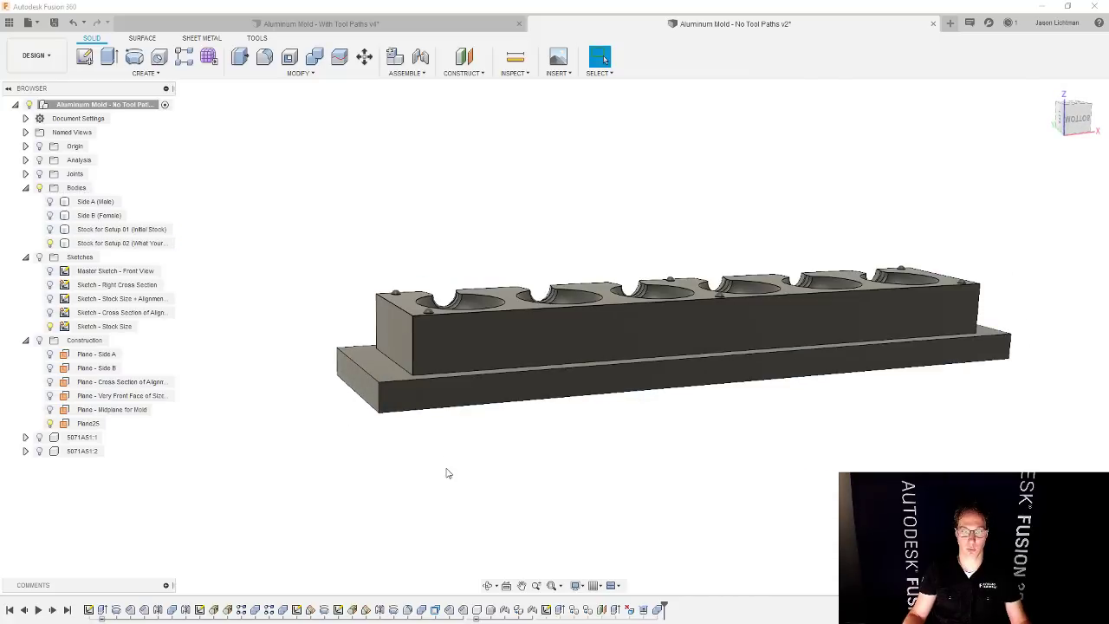
{"action": "left_click", "coordinate": [50, 244]}
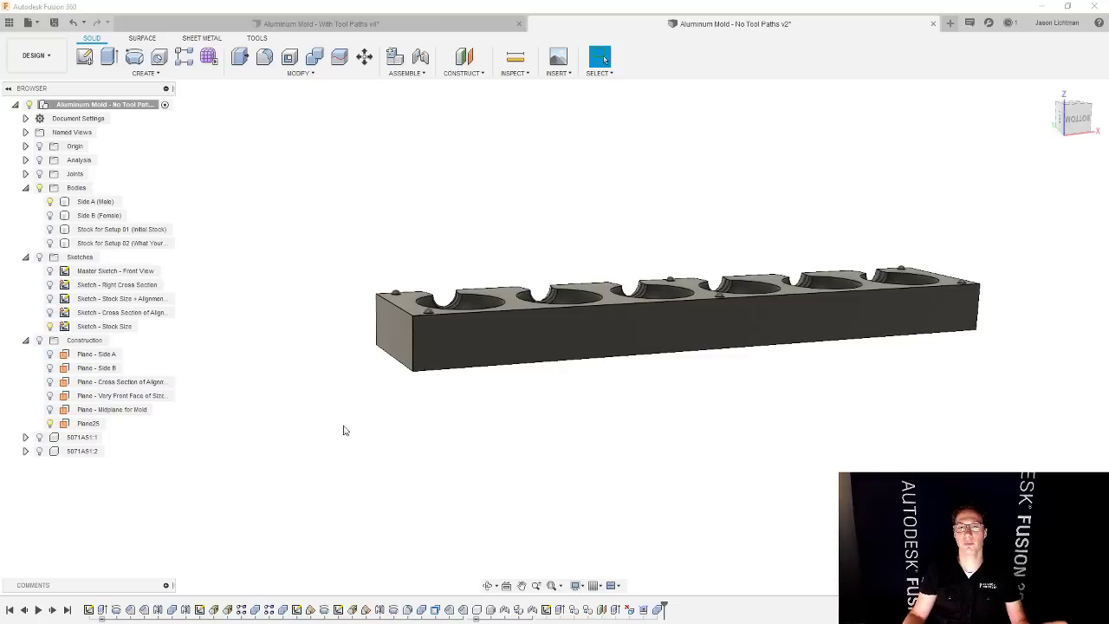
{"action": "left_click", "coordinate": [50, 243]}
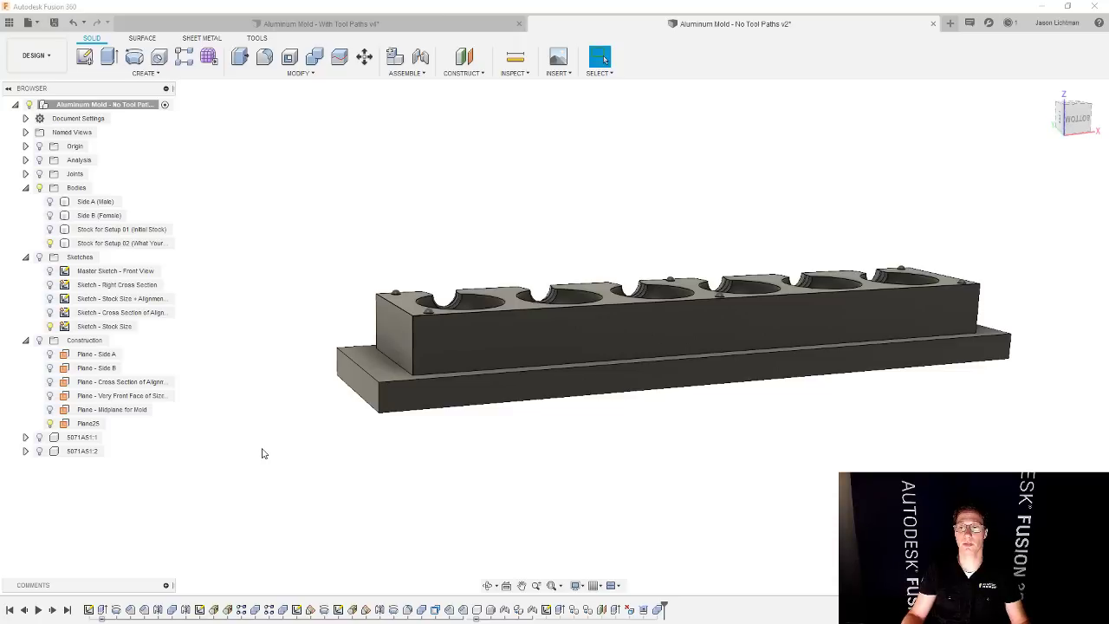
- Apply the Plastic - Matte (Blue) appearance to the Stock for Setup 02 body
{"action": "key", "text": "a"}
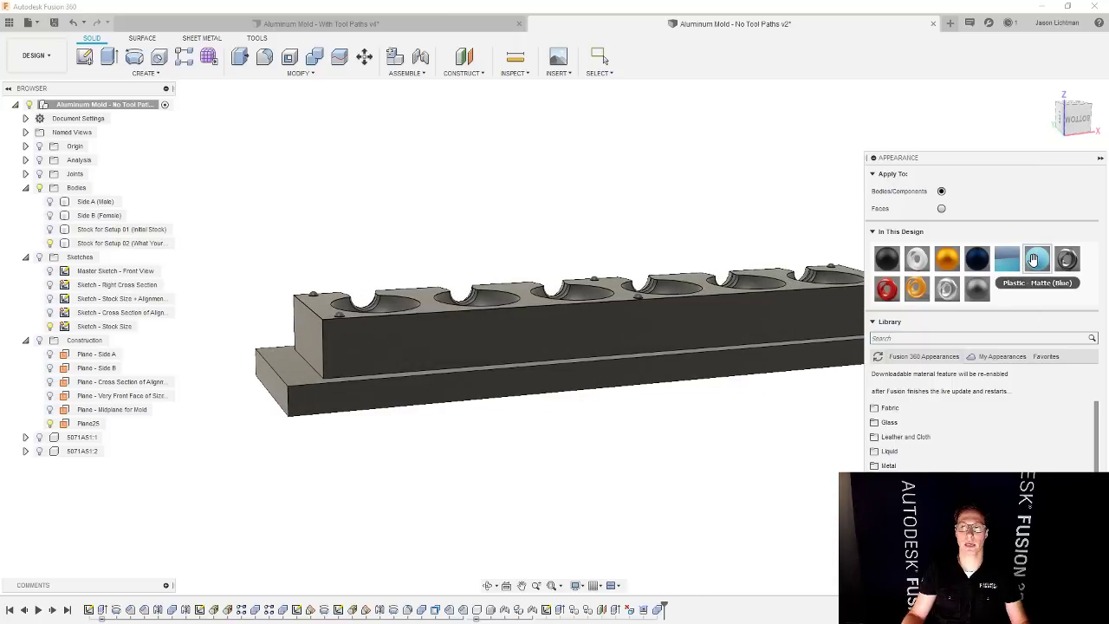
{"action": "left_click_drag", "start_coordinate": [1033, 260], "coordinate": [776, 305]}
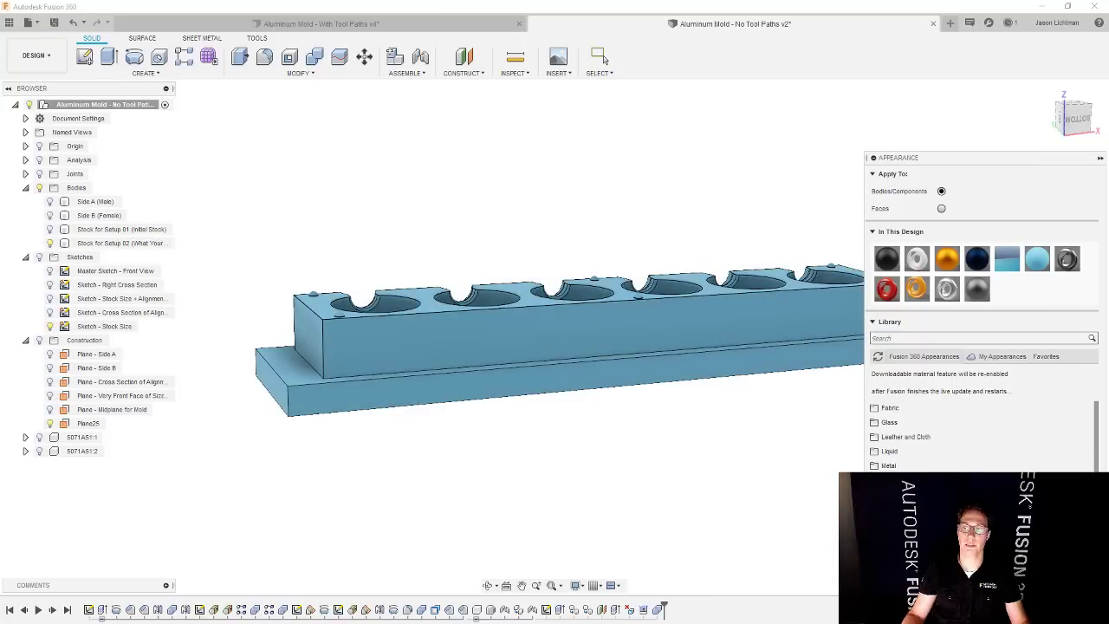
{"action": "key", "text": "Escape"}
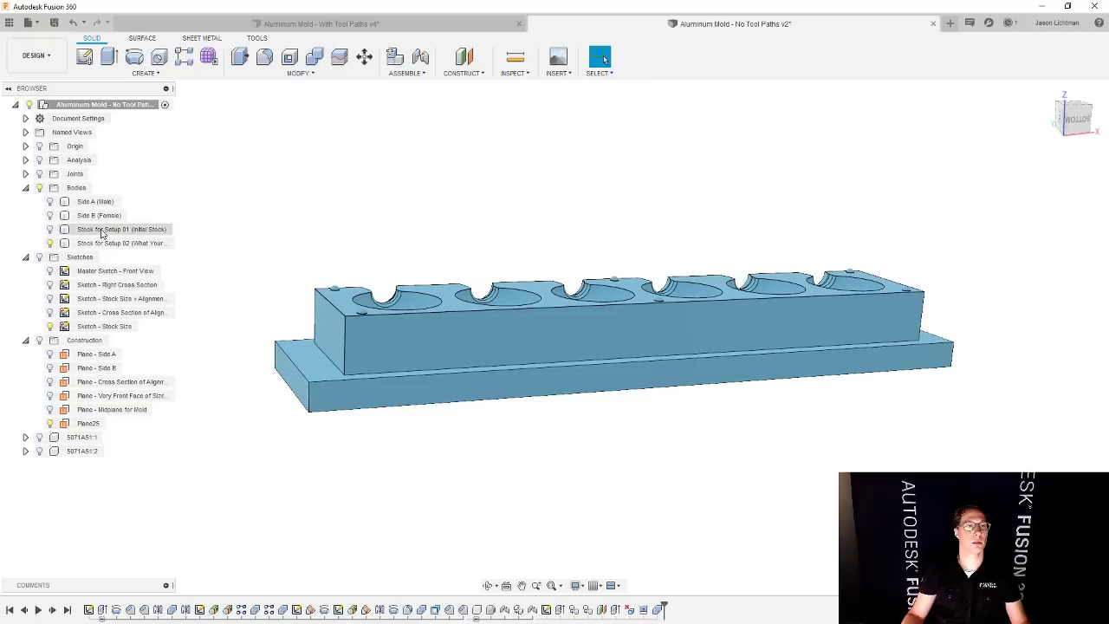
- Compare the blue stock with Side A (Male) and Setup 01 stock, leaving only Setup 02 shown
{"action": "left_click", "coordinate": [49, 201]}
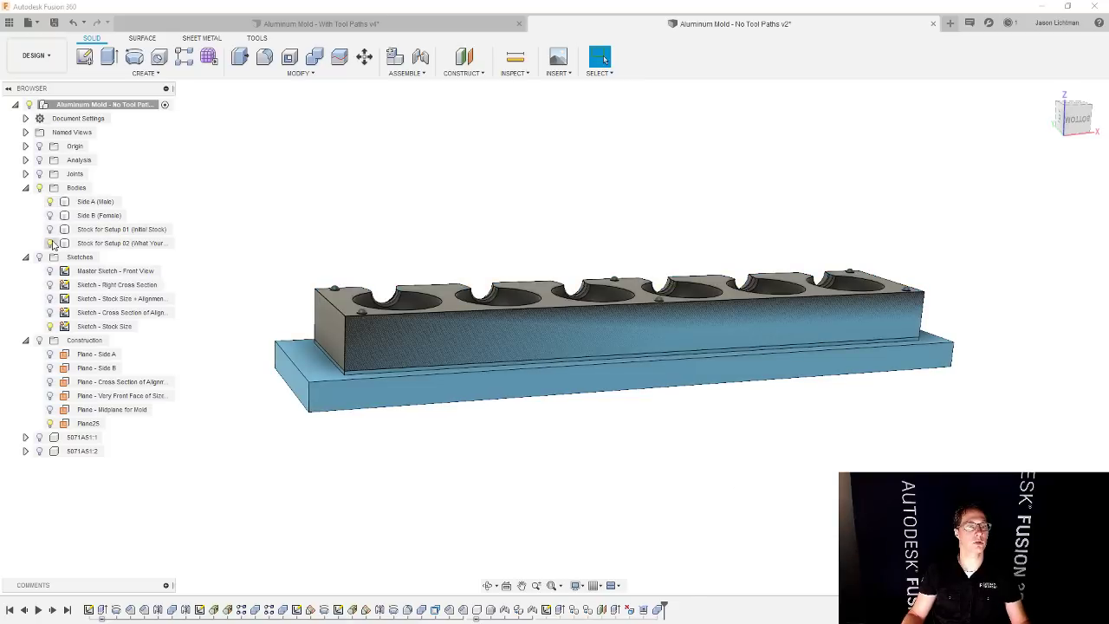
{"action": "left_click", "coordinate": [50, 244]}
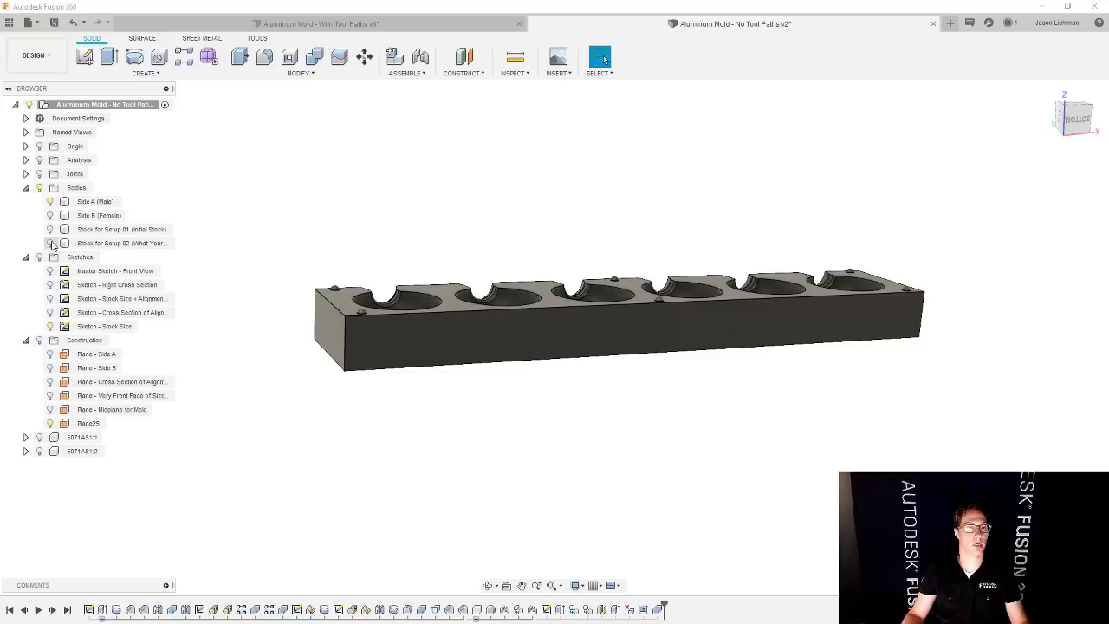
{"action": "left_click", "coordinate": [51, 244]}
{"action": "left_click", "coordinate": [51, 229]}
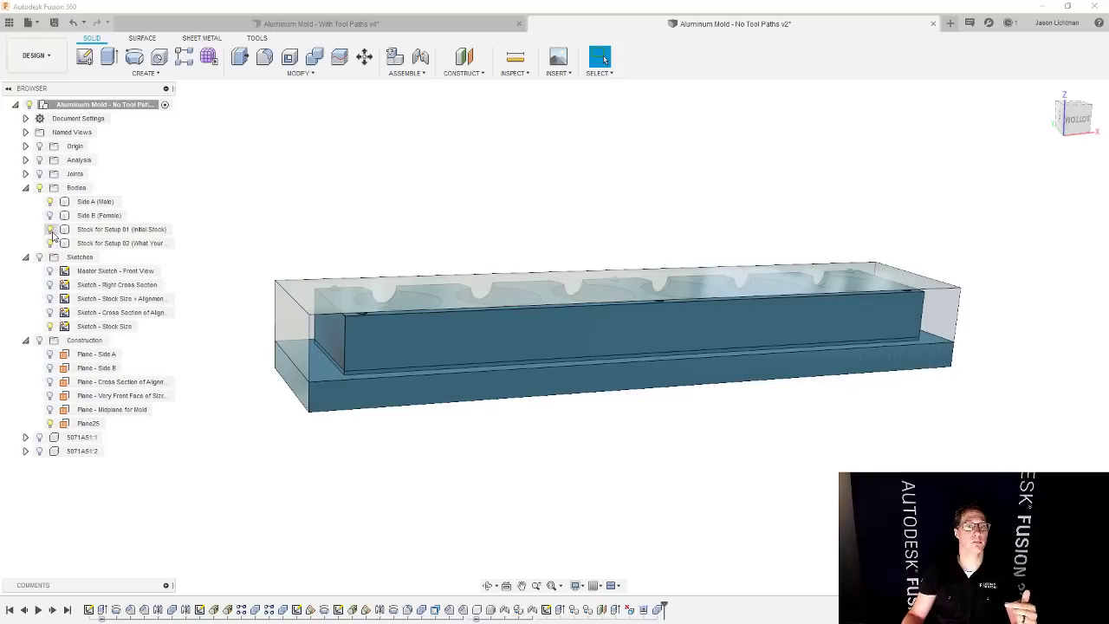
{"action": "left_click", "coordinate": [50, 229]}
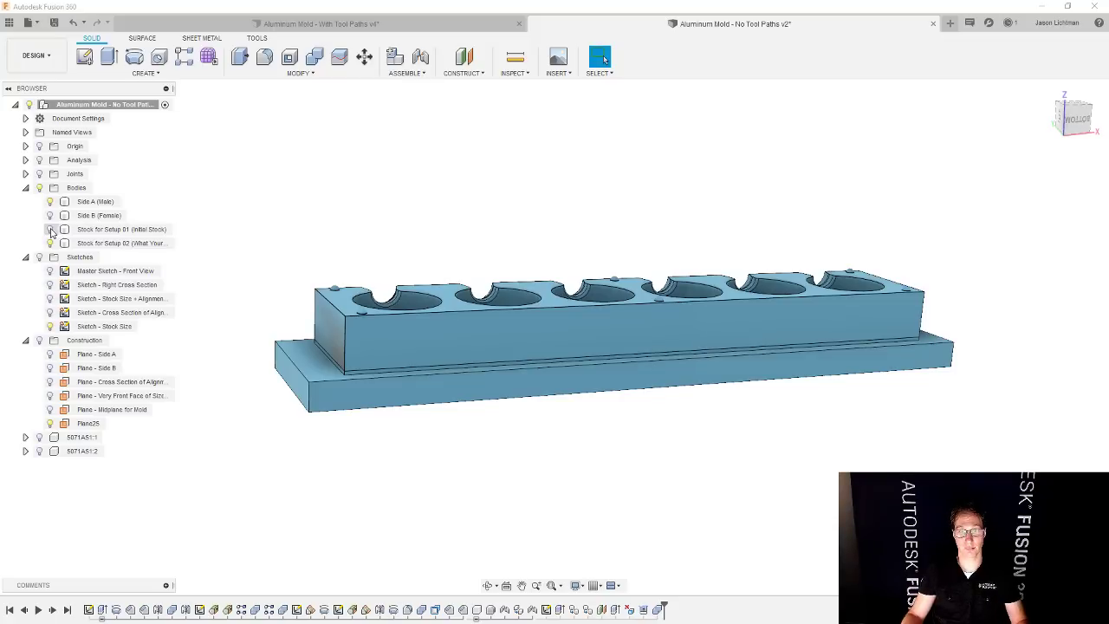
{"action": "middle_click_drag", "start_coordinate": [272, 217], "coordinate": [274, 223], "text": "shift"}
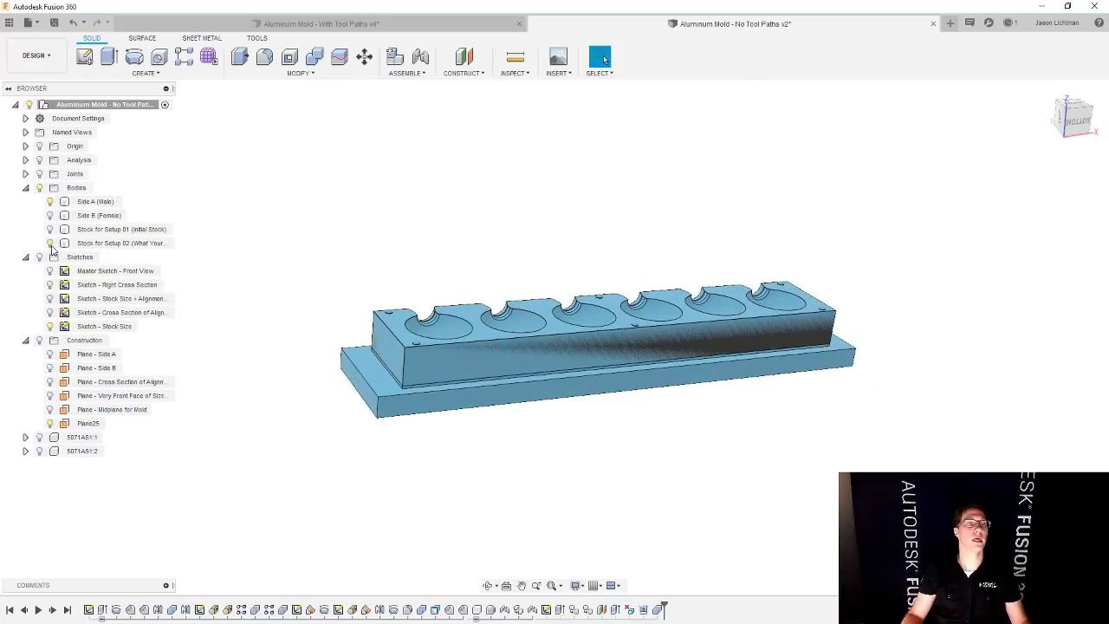
{"action": "left_click", "coordinate": [55, 246]}
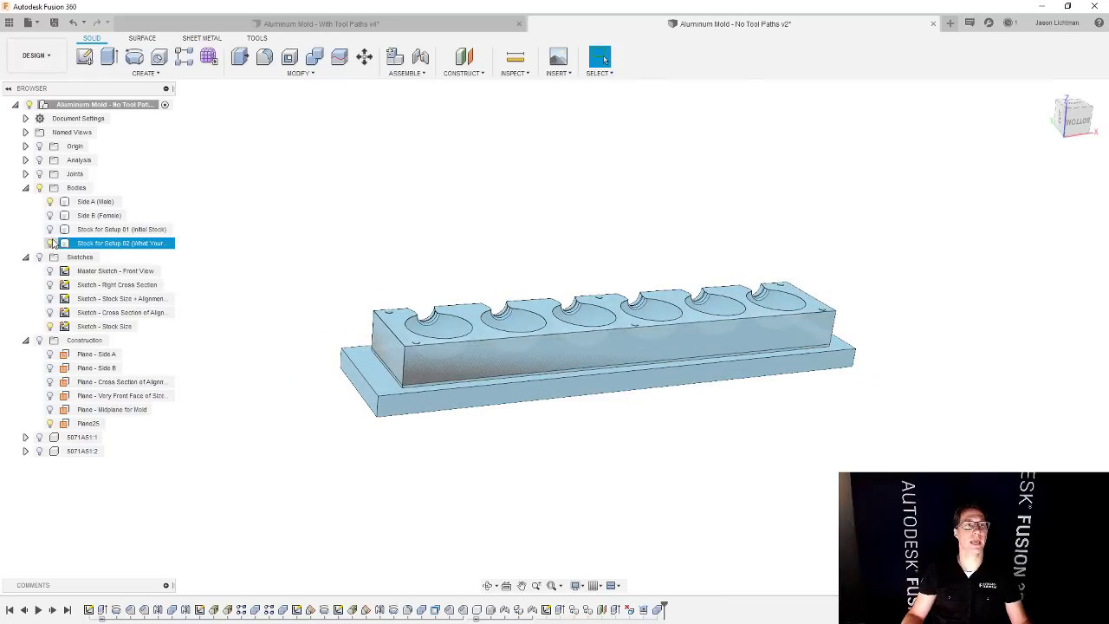
{"action": "key", "text": "Escape"}
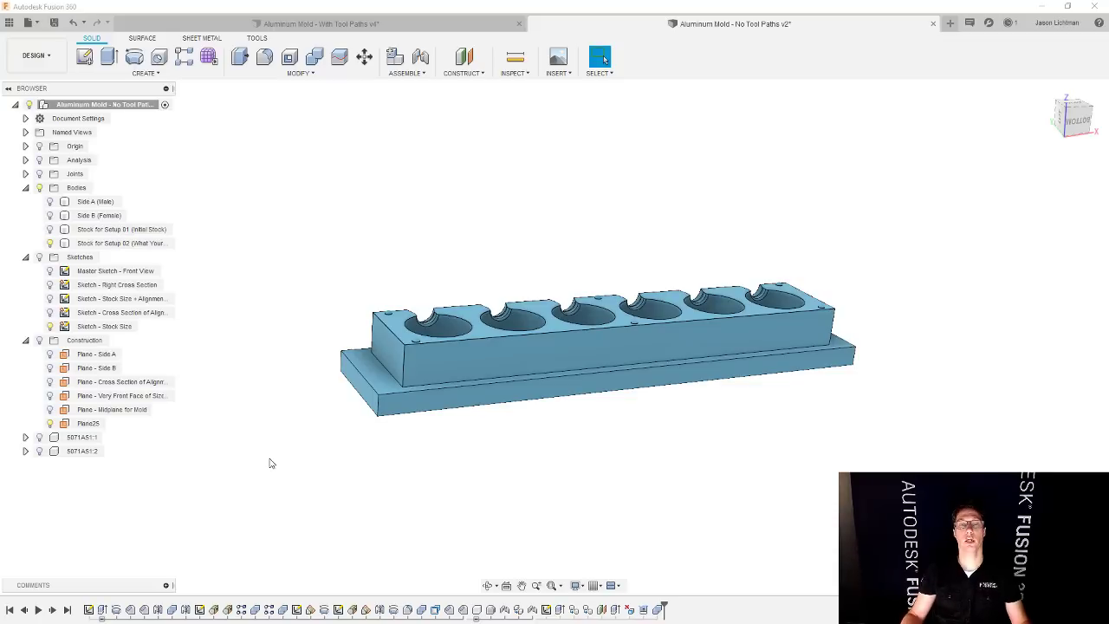
{"action": "left_click", "coordinate": [143, 243]}
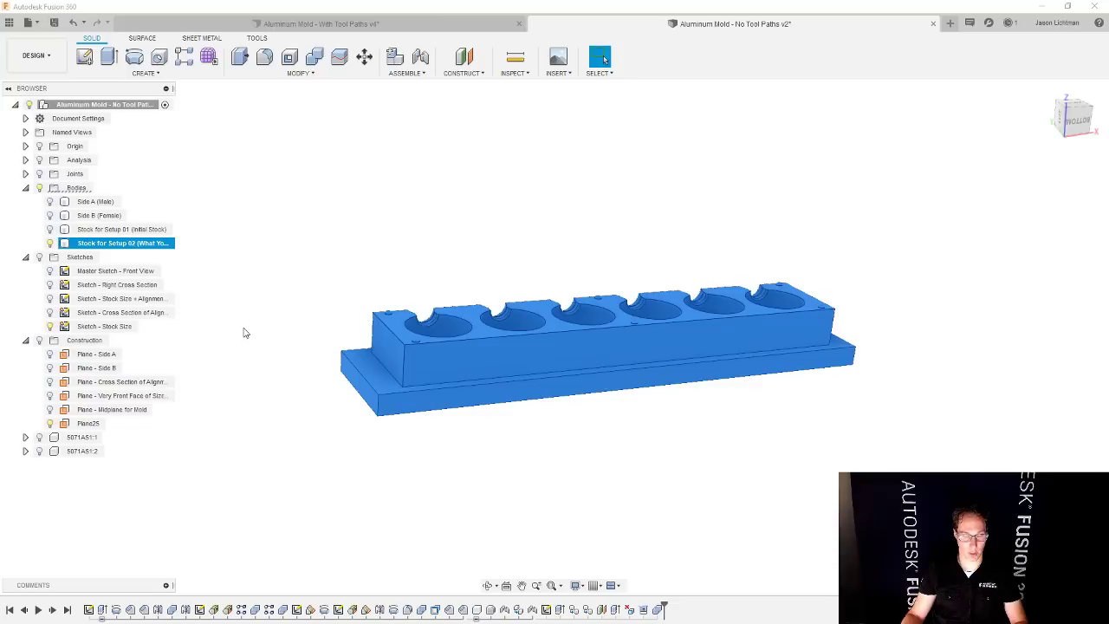
- Duplicate the Setup 02 stock and rename the copy 'Stock for Setup 03 (... AFTER Setup 02)'
{"action": "key", "text": "ctrl+c"}
{"action": "key", "text": "ctrl+v"}
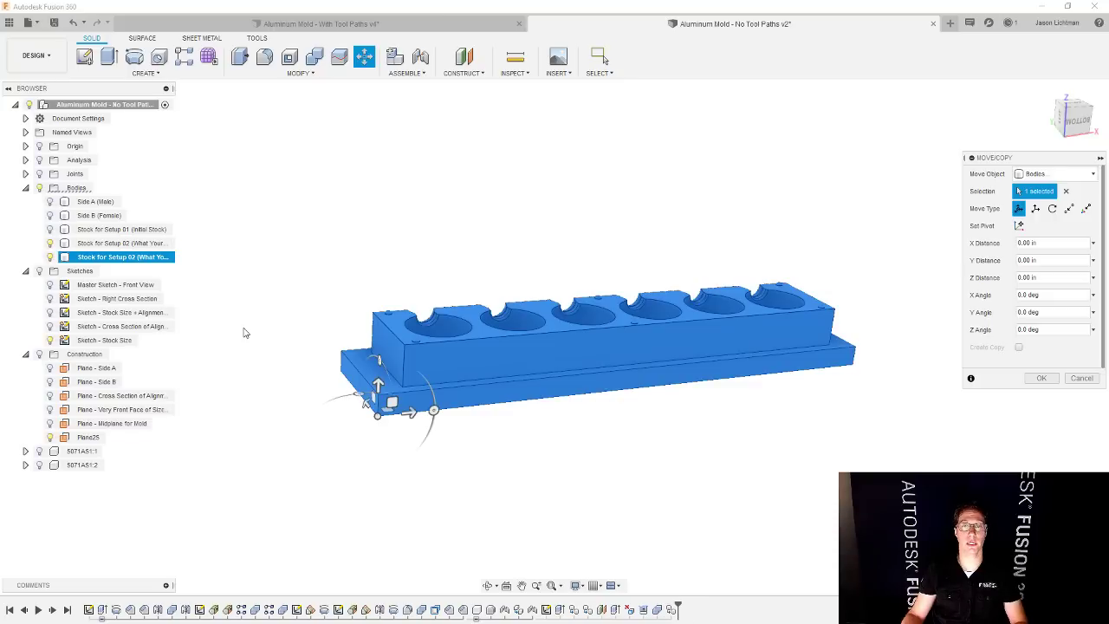
{"action": "left_click", "coordinate": [1035, 381]}
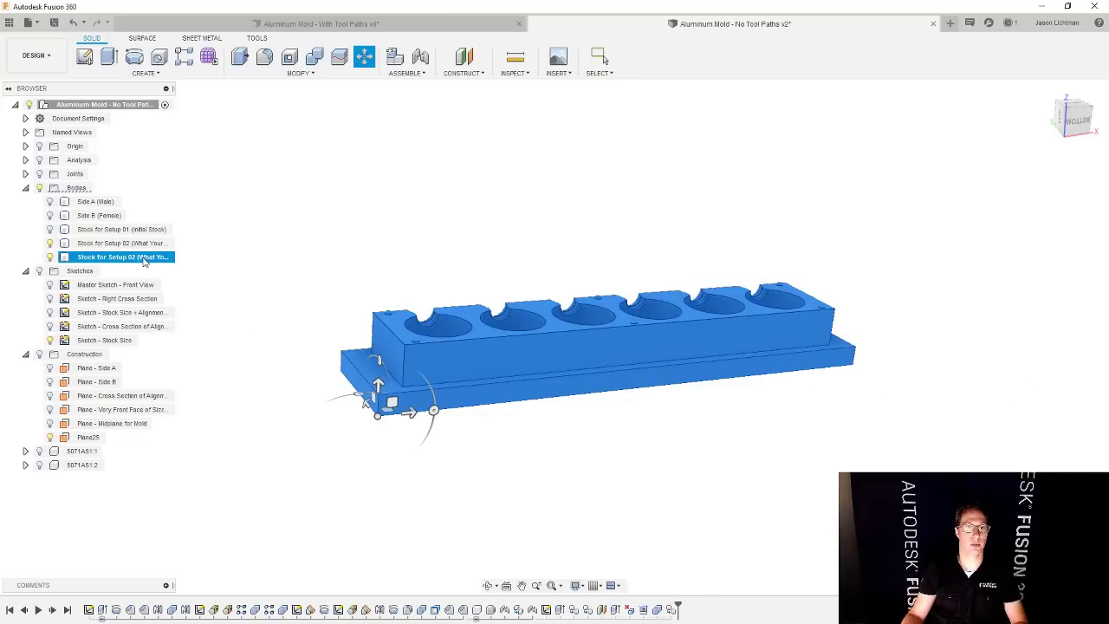
{"action": "double_click", "coordinate": [143, 257]}
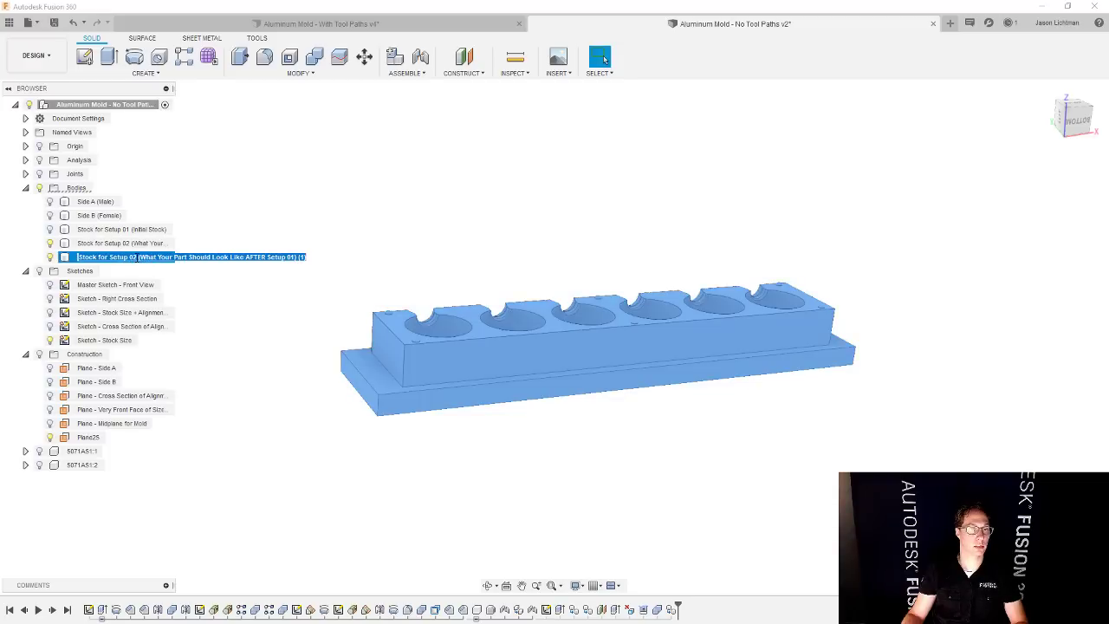
{"action": "left_click", "coordinate": [135, 257]}
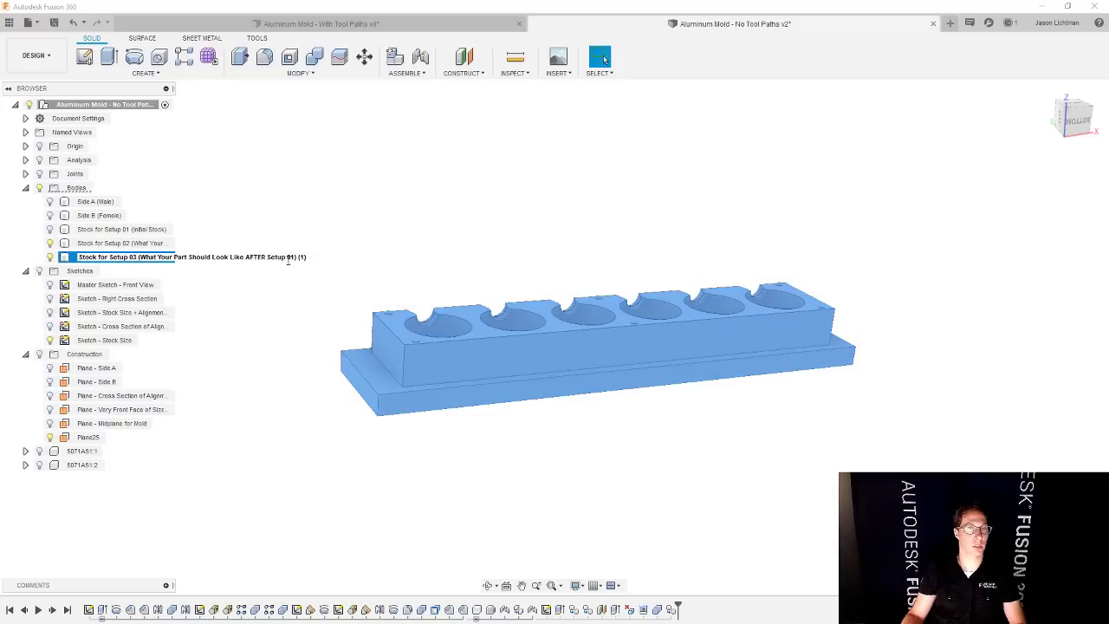
{"action": "left_click_drag", "start_coordinate": [292, 257], "coordinate": [325, 265]}
{"action": "type", "text": "2)"}
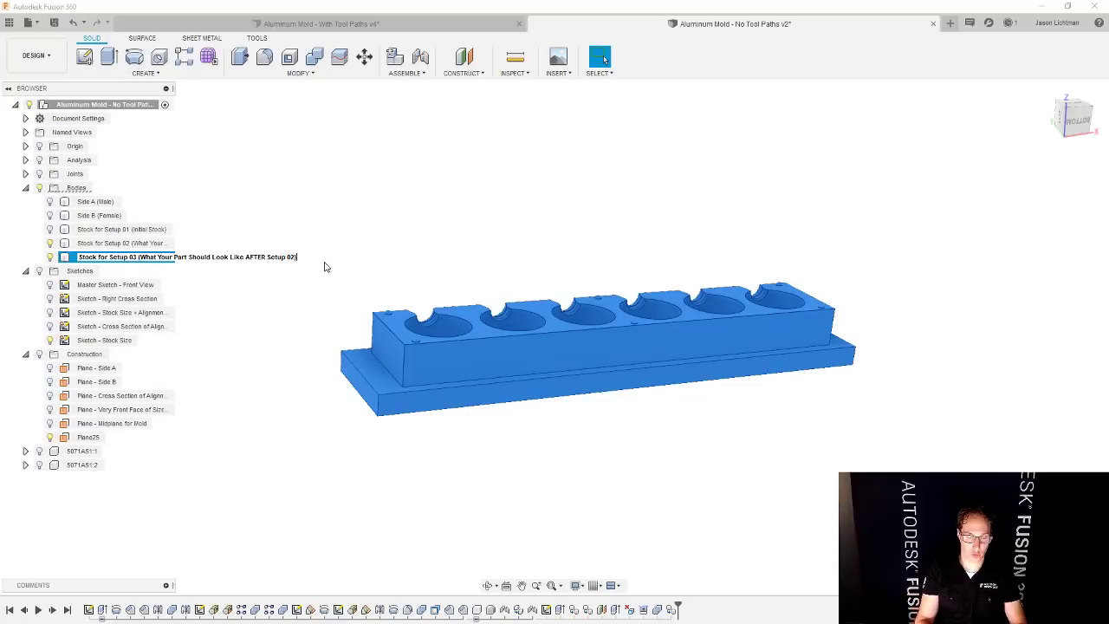
{"action": "key", "text": "Return"}
{"action": "left_click", "coordinate": [325, 267]}
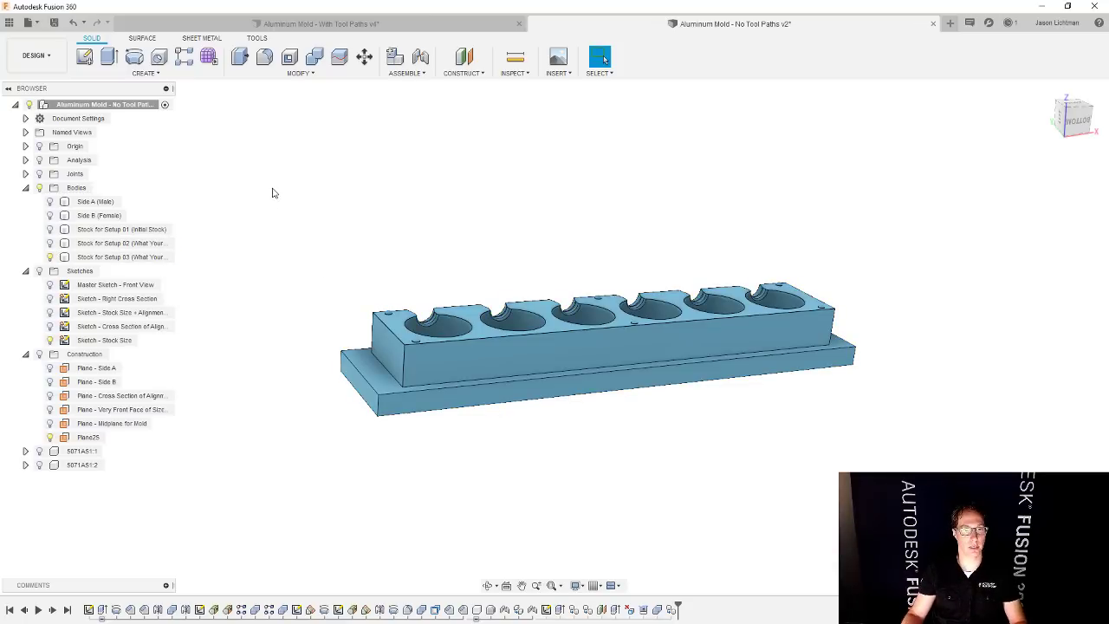
- Give the Setup 03 stock a Plastic - Glossy (Red) appearance and compare it with Setup 02
{"action": "key", "text": "a"}
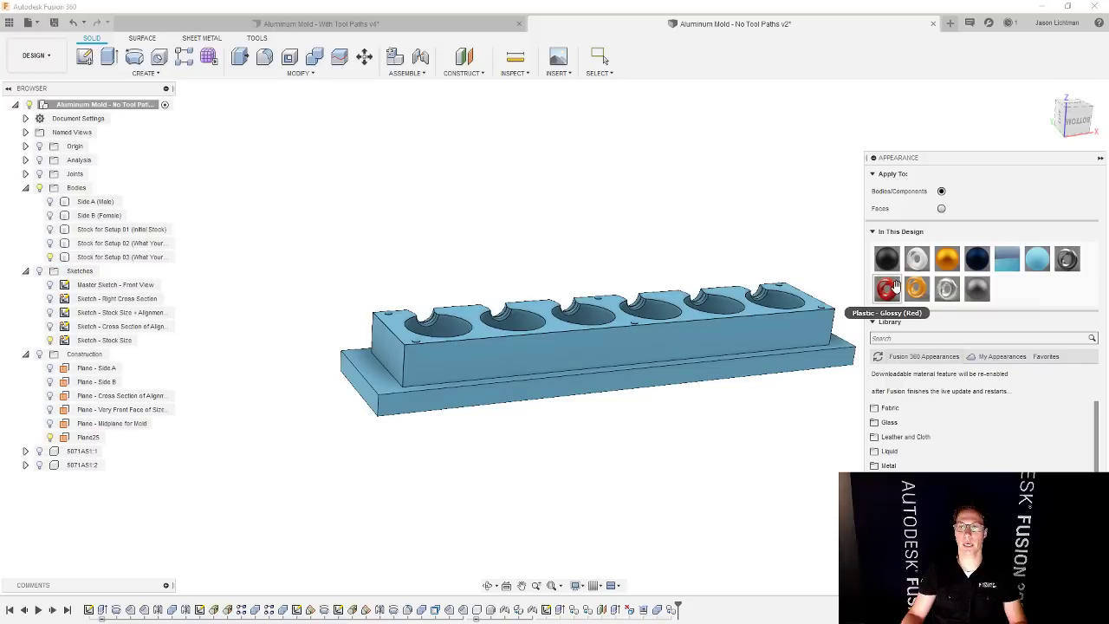
{"action": "left_click_drag", "start_coordinate": [895, 286], "coordinate": [778, 320]}
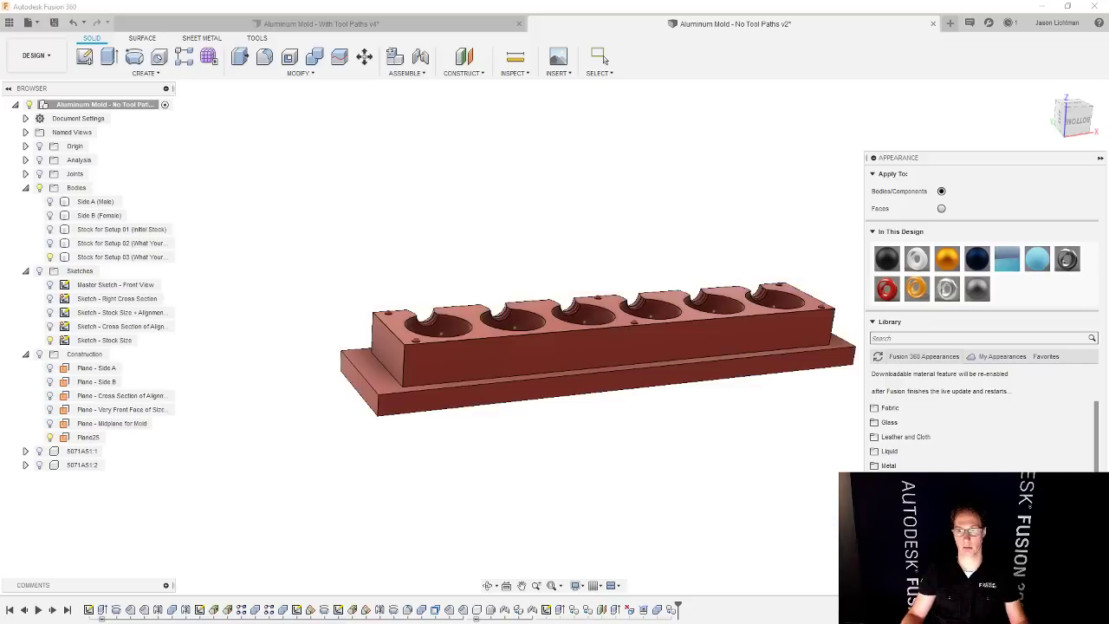
{"action": "left_click", "coordinate": [604, 59]}
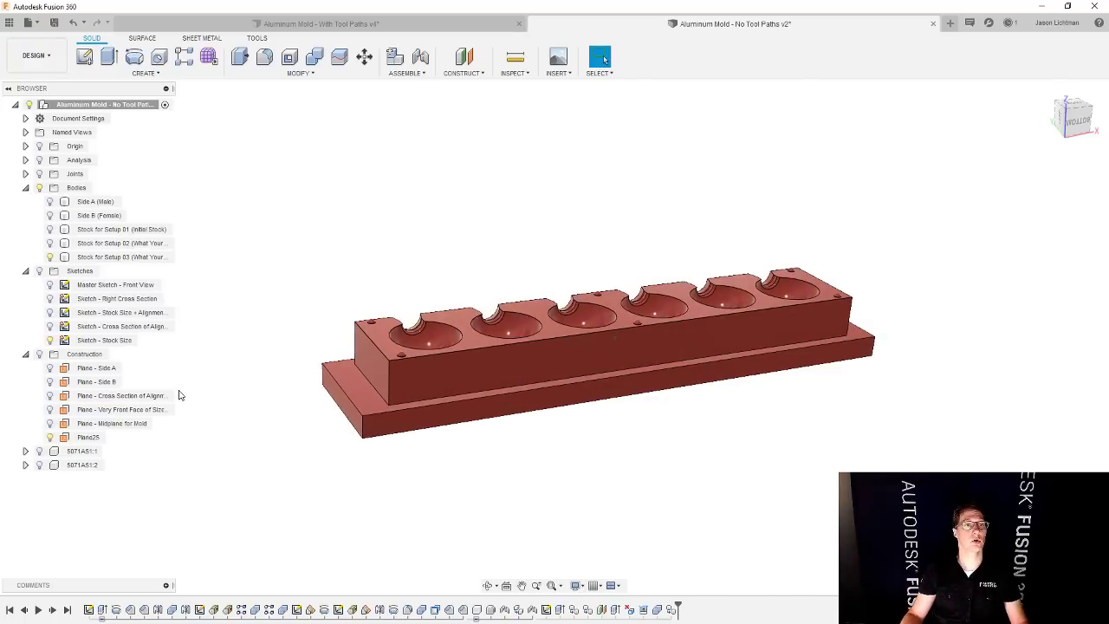
{"action": "left_click", "coordinate": [50, 243]}
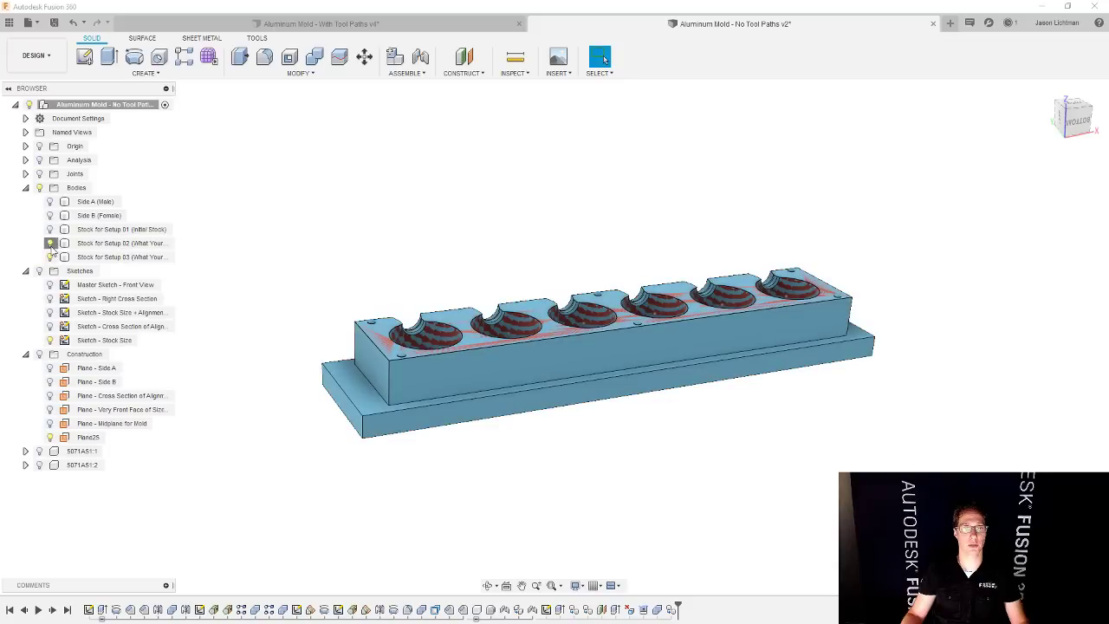
{"action": "left_click", "coordinate": [49, 243]}
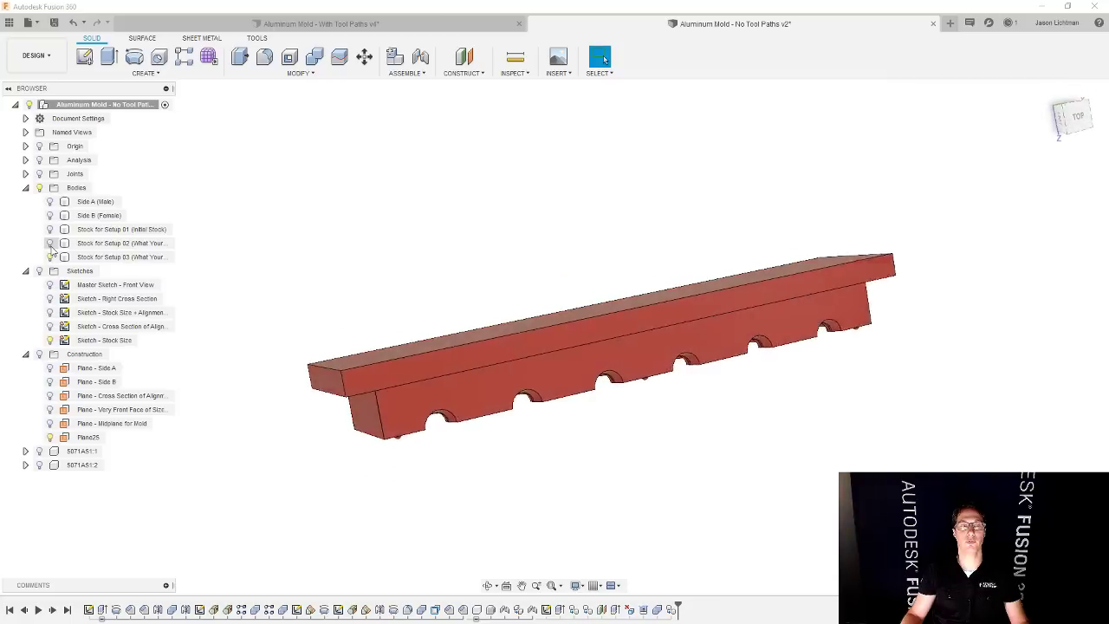
- Inspect the red Setup 03 stock from the right side, then show the Side A (Male) body
{"action": "left_click", "coordinate": [355, 349]}
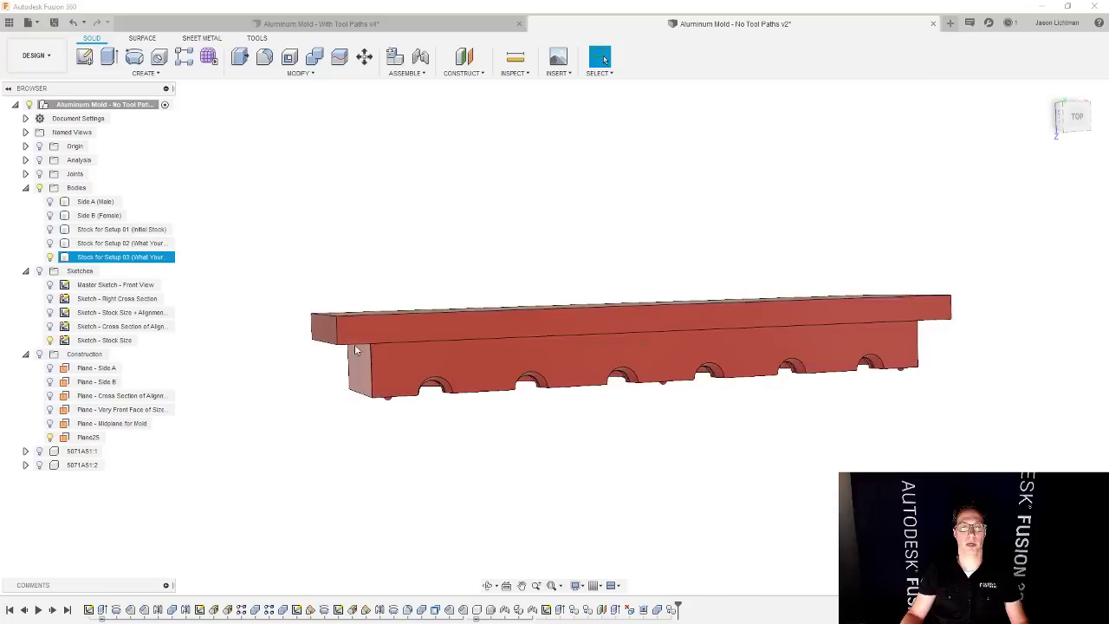
{"action": "scroll", "coordinate": [355, 341], "scroll_direction": "up", "scroll_amount": 3}
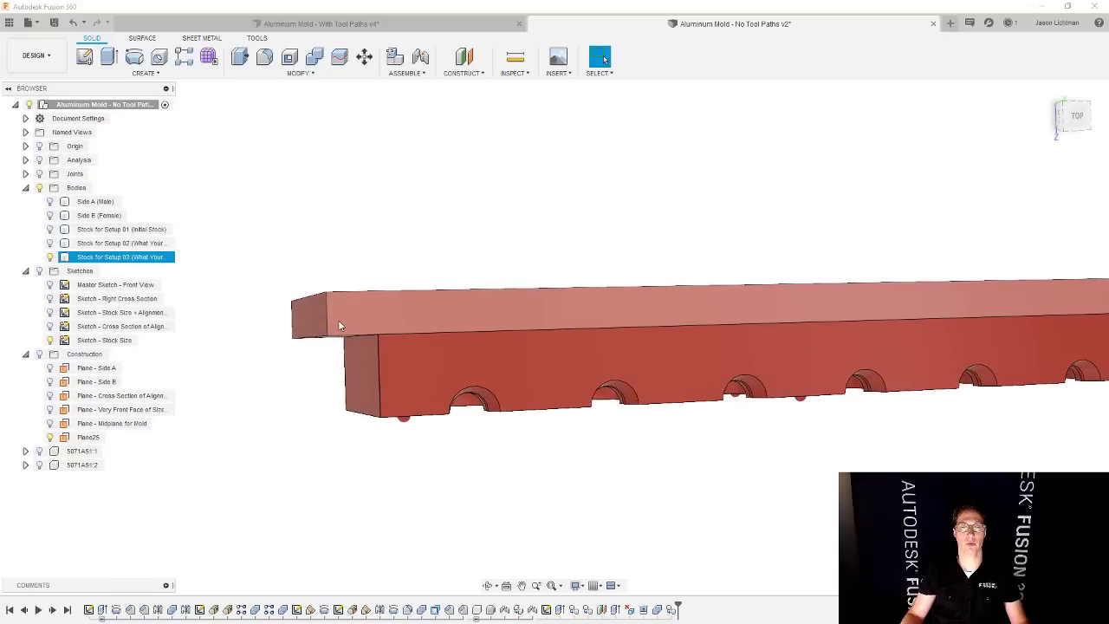
{"action": "left_click", "coordinate": [366, 452]}
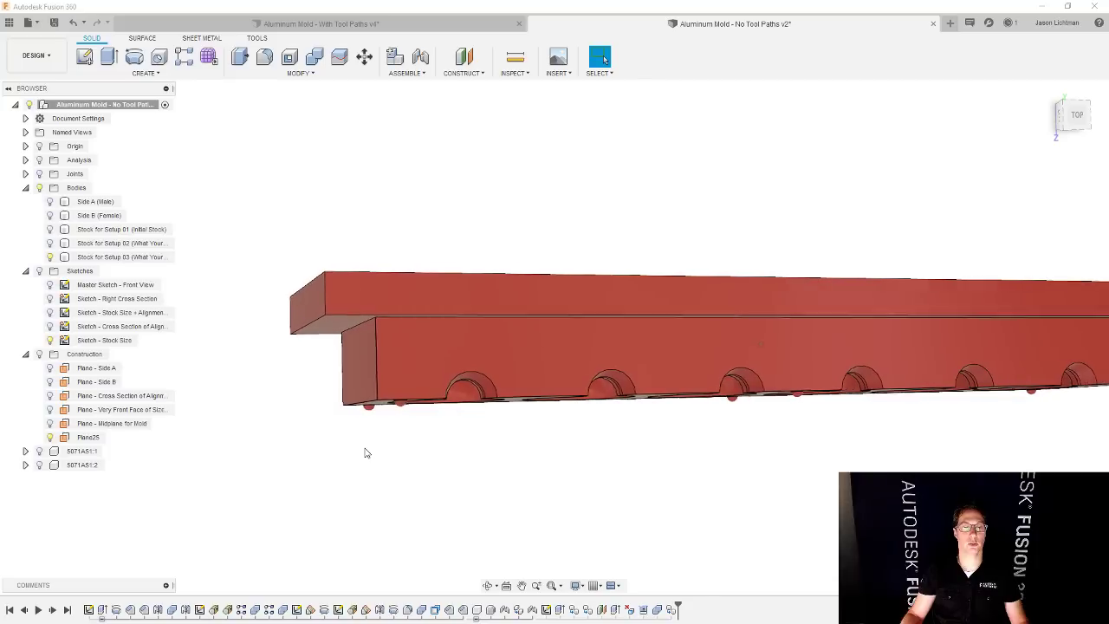
{"action": "left_click", "coordinate": [349, 348]}
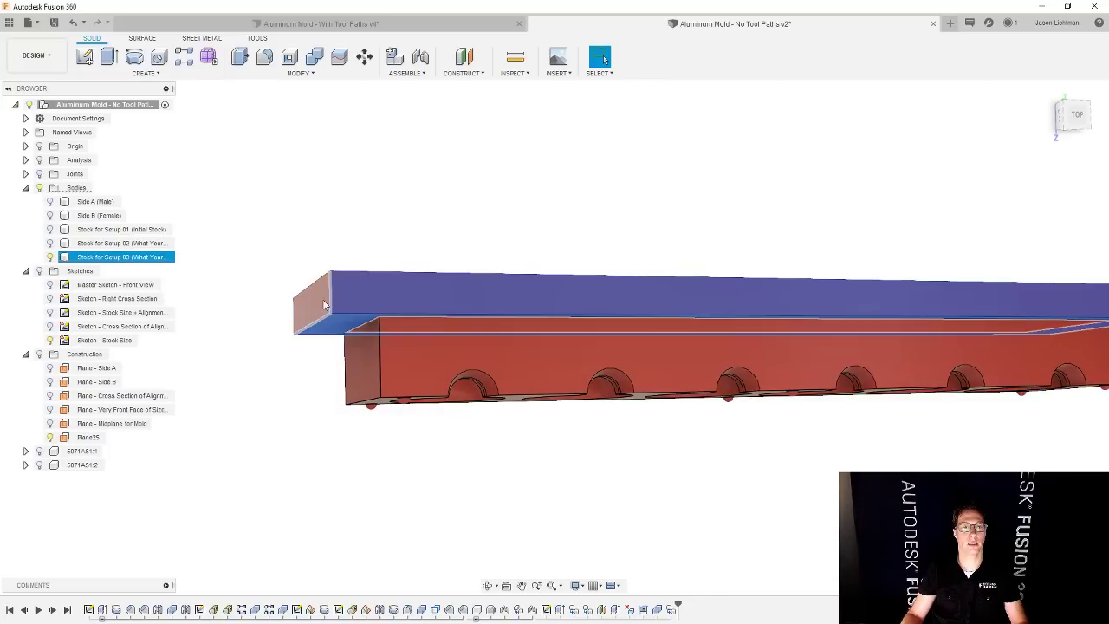
{"action": "left_click", "coordinate": [329, 388]}
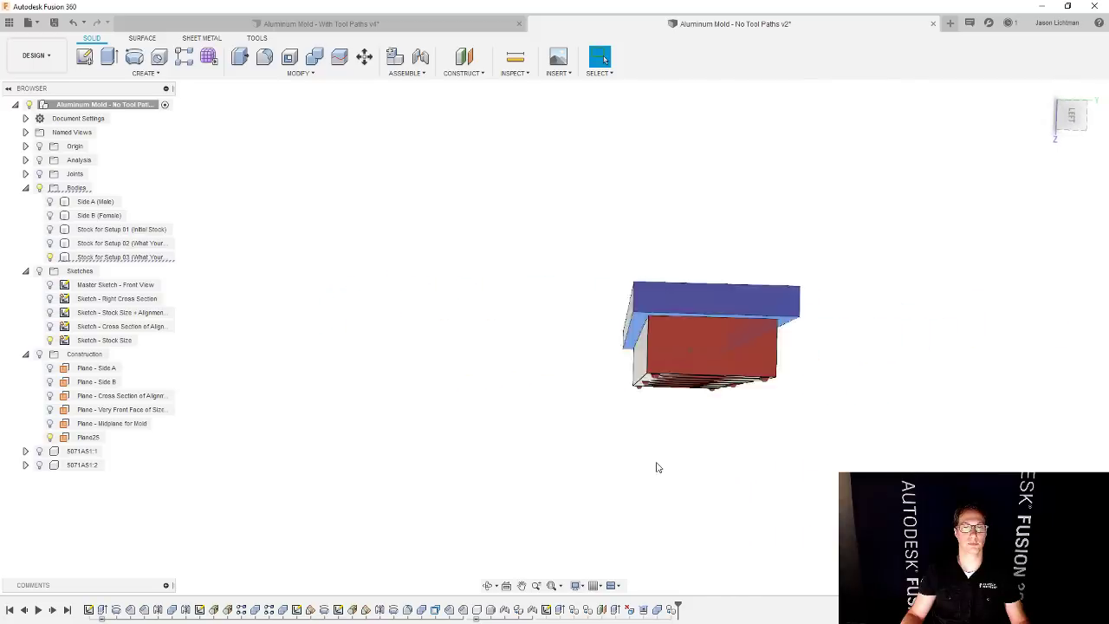
{"action": "left_click", "coordinate": [795, 373]}
{"action": "middle_click_drag", "start_coordinate": [778, 399], "coordinate": [653, 337], "text": "shift"}
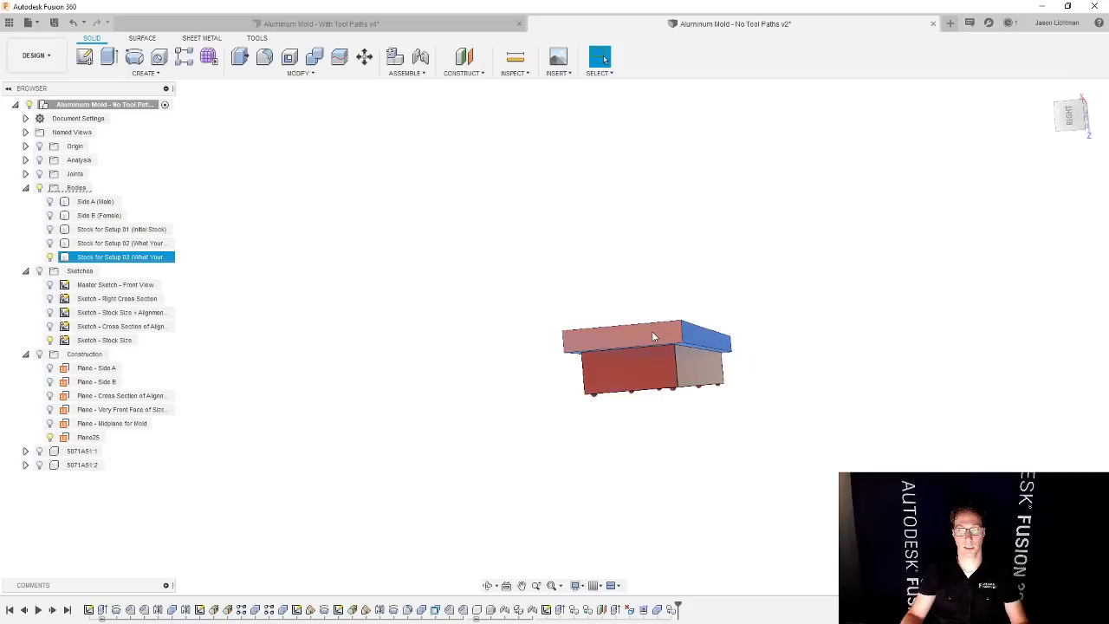
{"action": "left_click", "coordinate": [727, 517]}
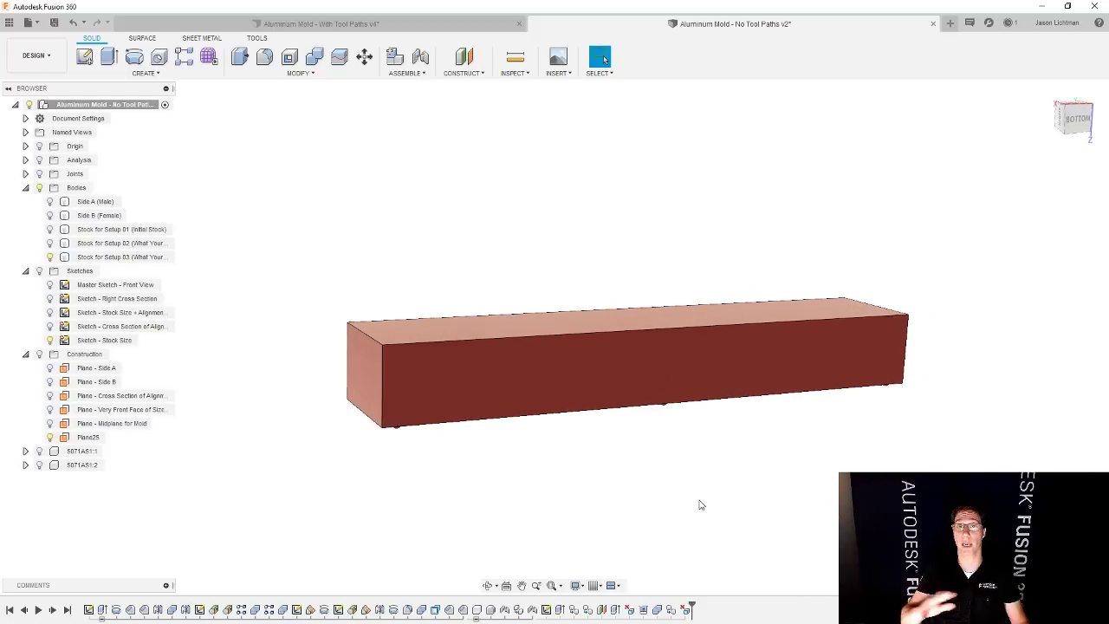
{"action": "left_click", "coordinate": [49, 201]}
{"action": "scroll", "coordinate": [424, 353], "scroll_direction": "up", "scroll_amount": 3}
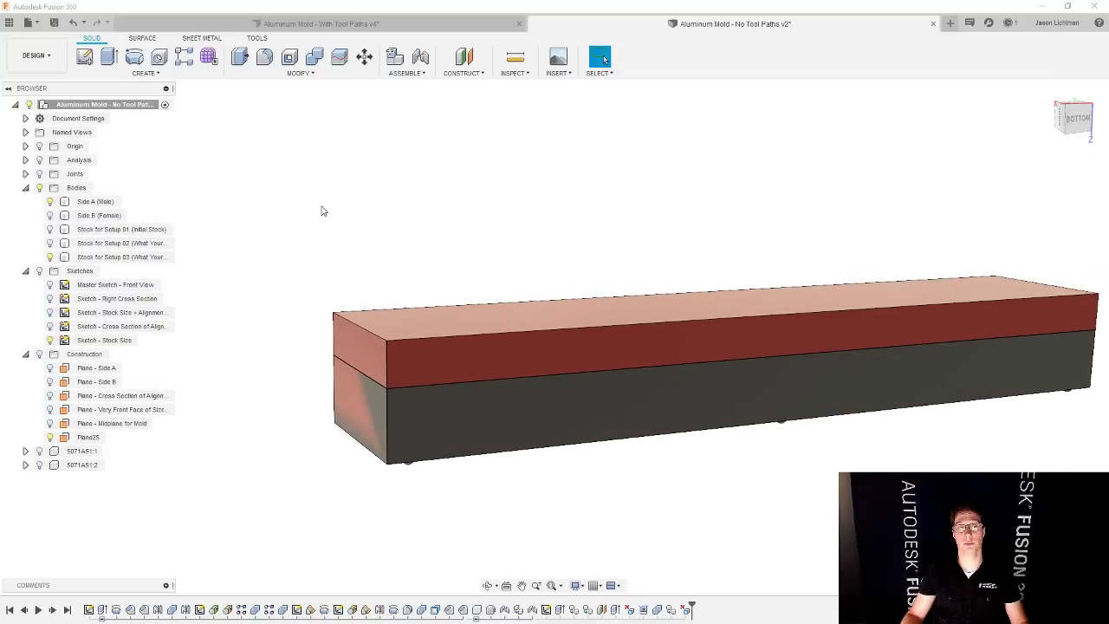
{"action": "left_click", "coordinate": [303, 74]}
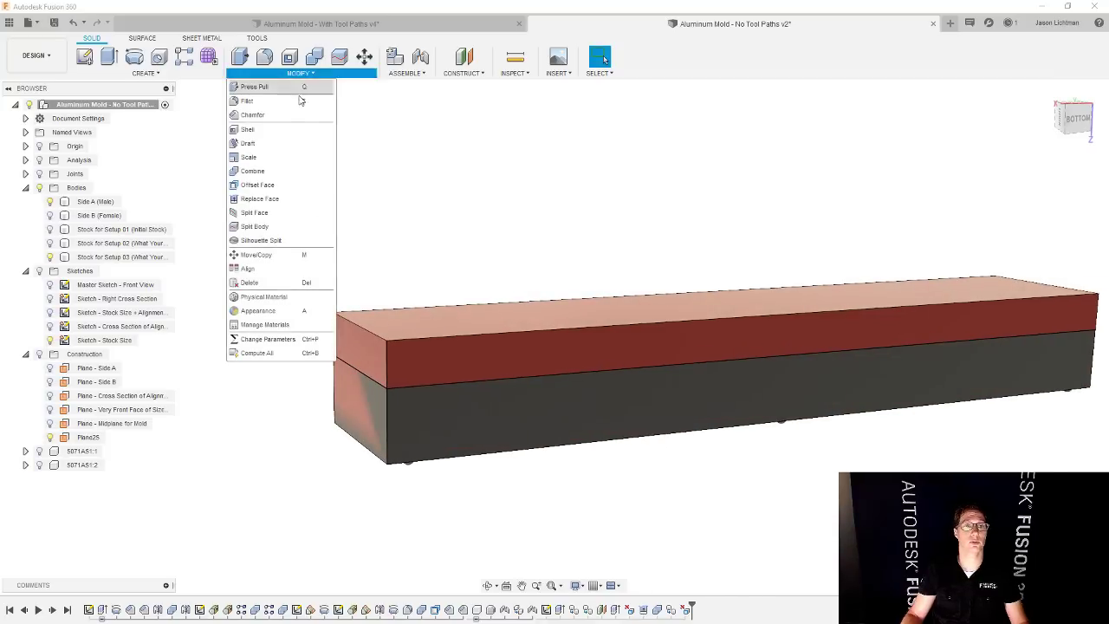
{"action": "left_click", "coordinate": [287, 199]}
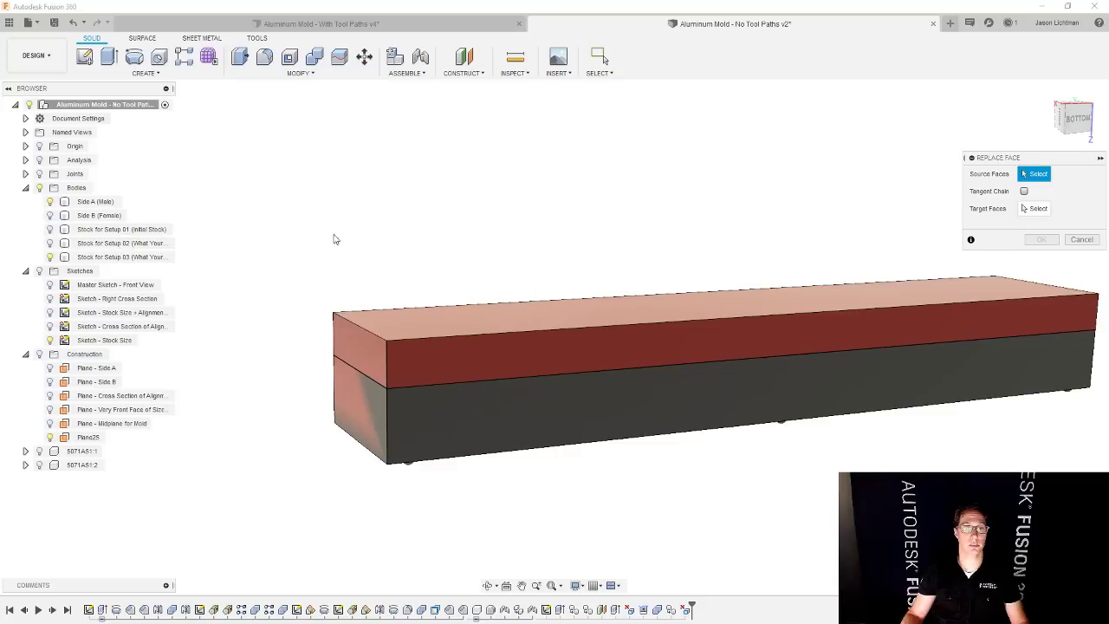
{"action": "left_click", "coordinate": [425, 324]}
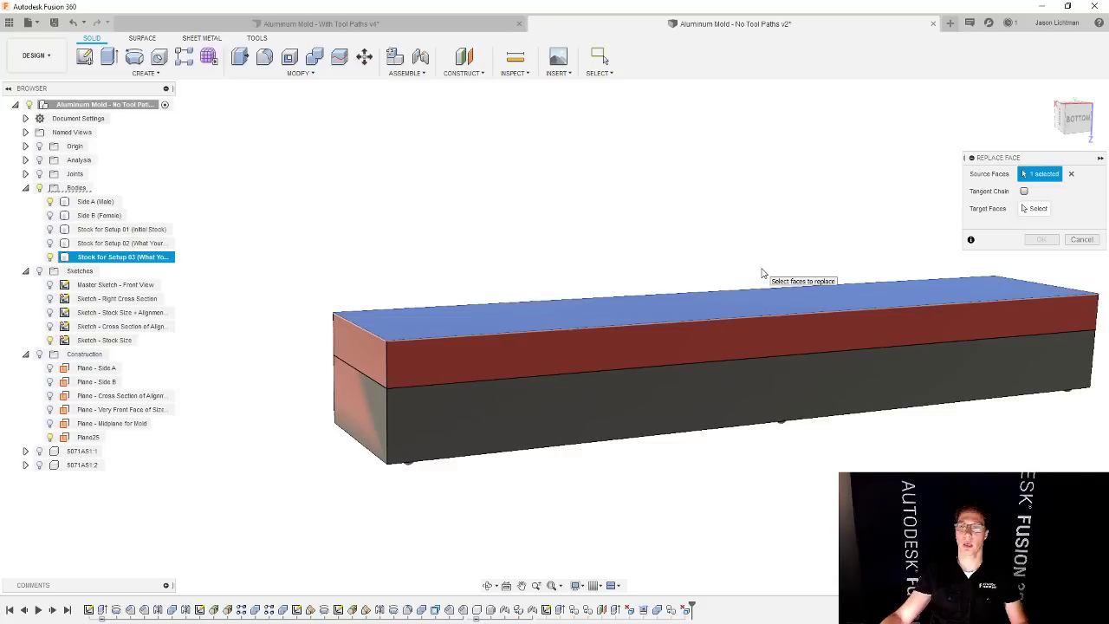
{"action": "left_click", "coordinate": [1035, 208]}
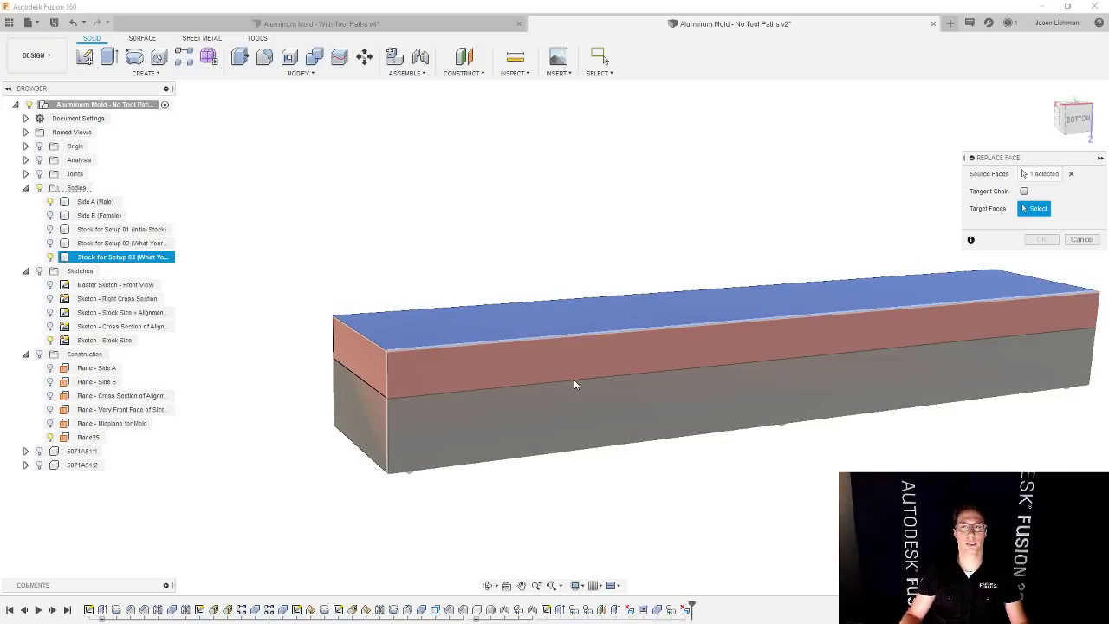
{"action": "left_click", "coordinate": [50, 202]}
{"action": "left_click", "coordinate": [50, 202]}
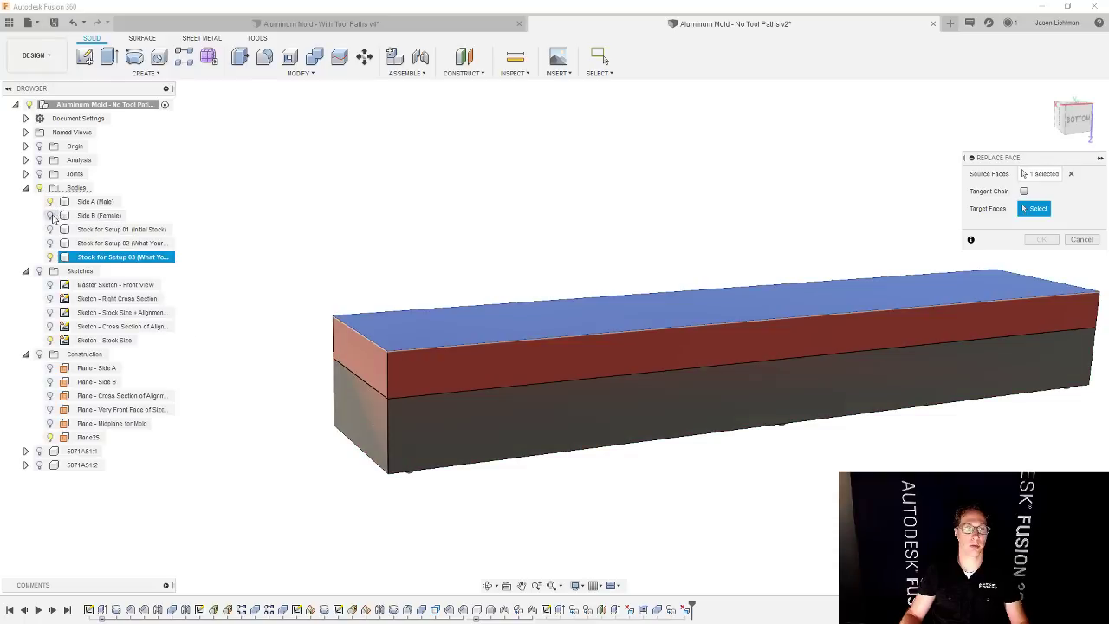
{"action": "left_click", "coordinate": [50, 258]}
{"action": "left_click", "coordinate": [492, 381]}
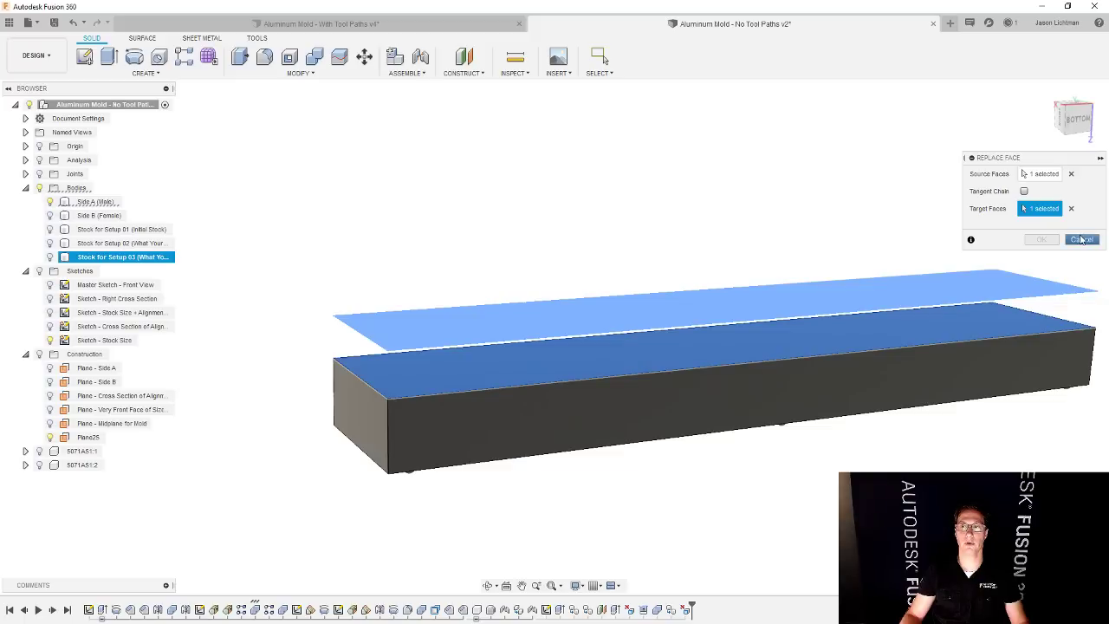
{"action": "left_click", "coordinate": [50, 258]}
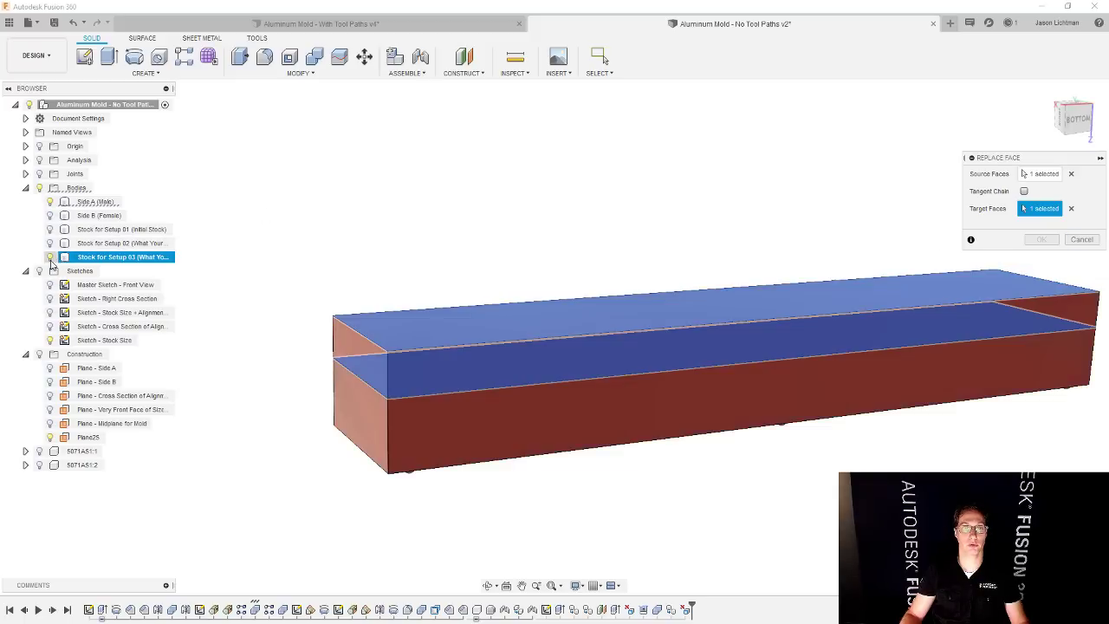
{"action": "left_click", "coordinate": [1081, 239]}
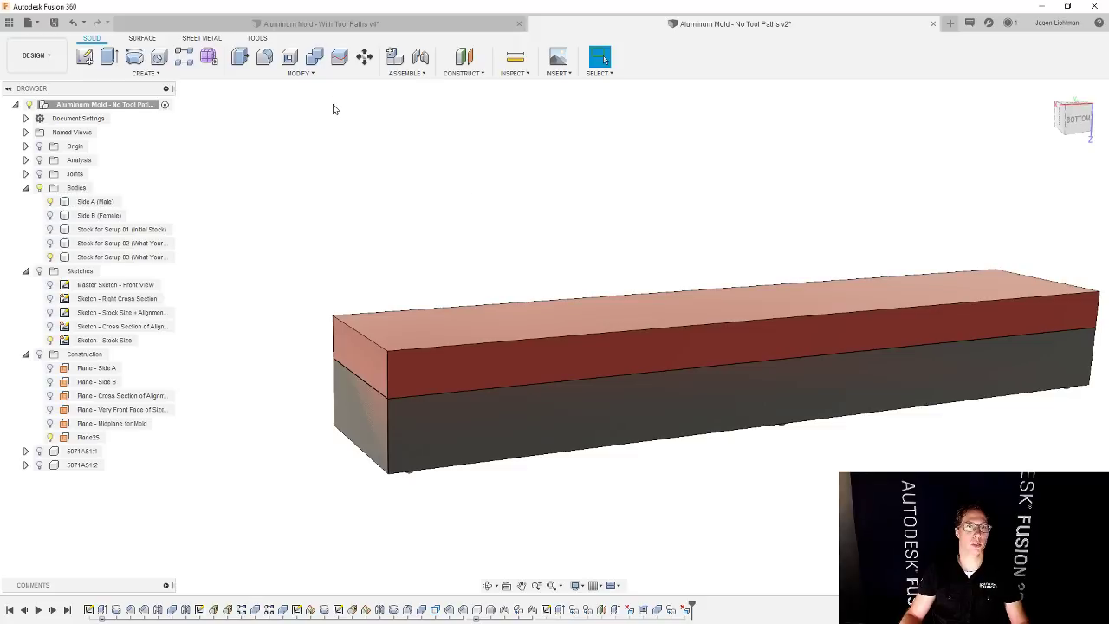
{"action": "left_click", "coordinate": [327, 75]}
- Start replacing the stock's top face with the hidden Side A face, then cancel and hide the stock
{"action": "left_click", "coordinate": [277, 198]}
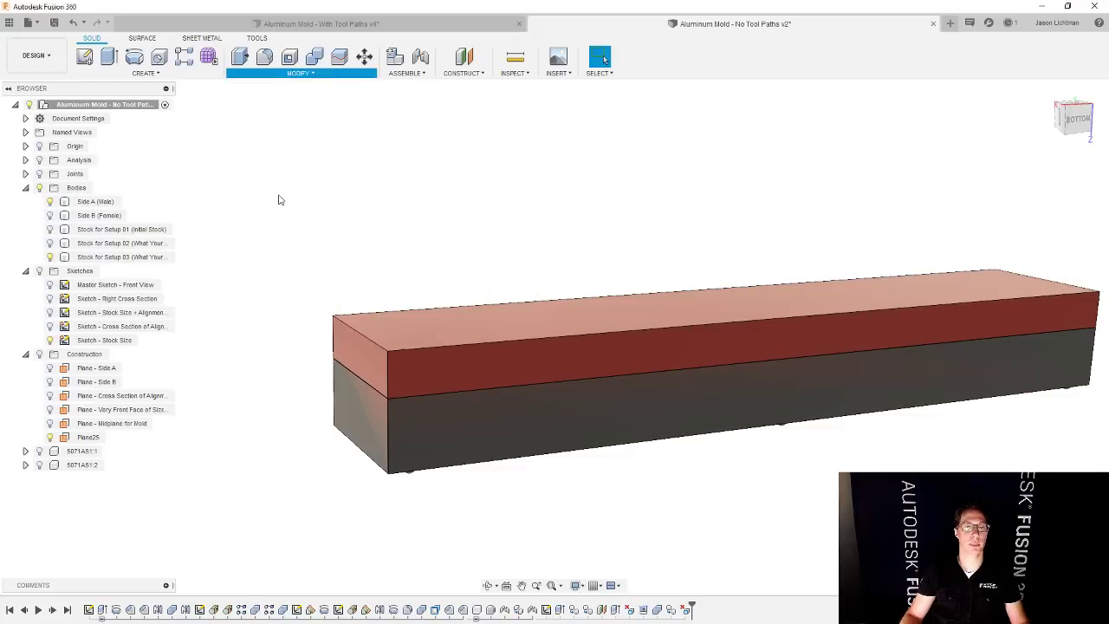
{"action": "left_click", "coordinate": [448, 329]}
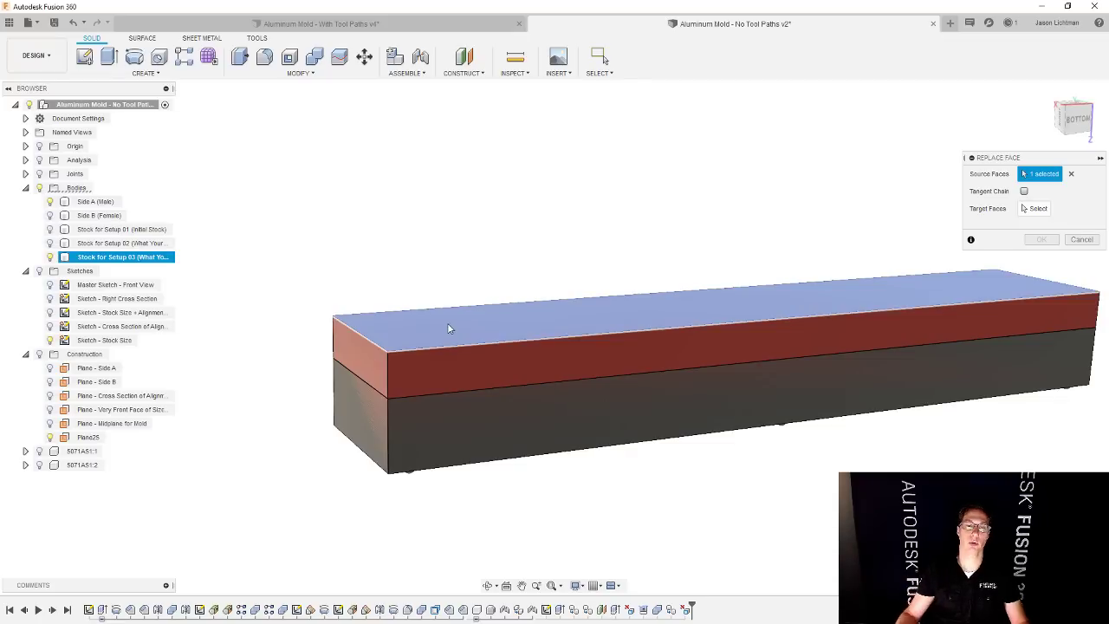
{"action": "left_click", "coordinate": [1032, 208]}
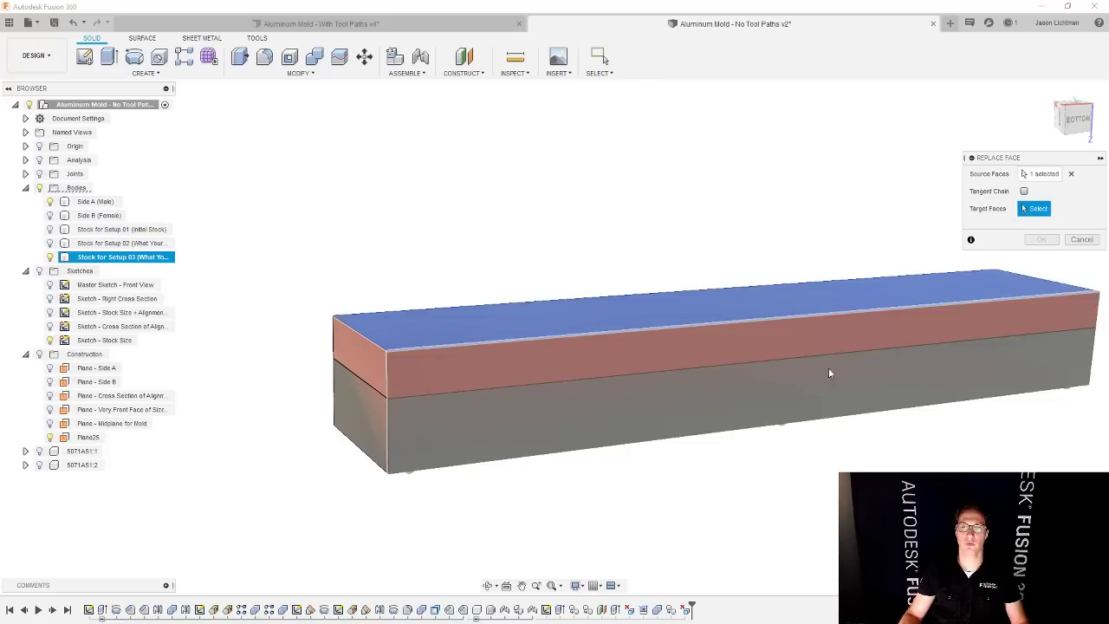
{"action": "scroll", "coordinate": [766, 346], "scroll_direction": "up", "scroll_amount": 2}
{"action": "scroll", "coordinate": [769, 351], "scroll_direction": "up", "scroll_amount": 2}
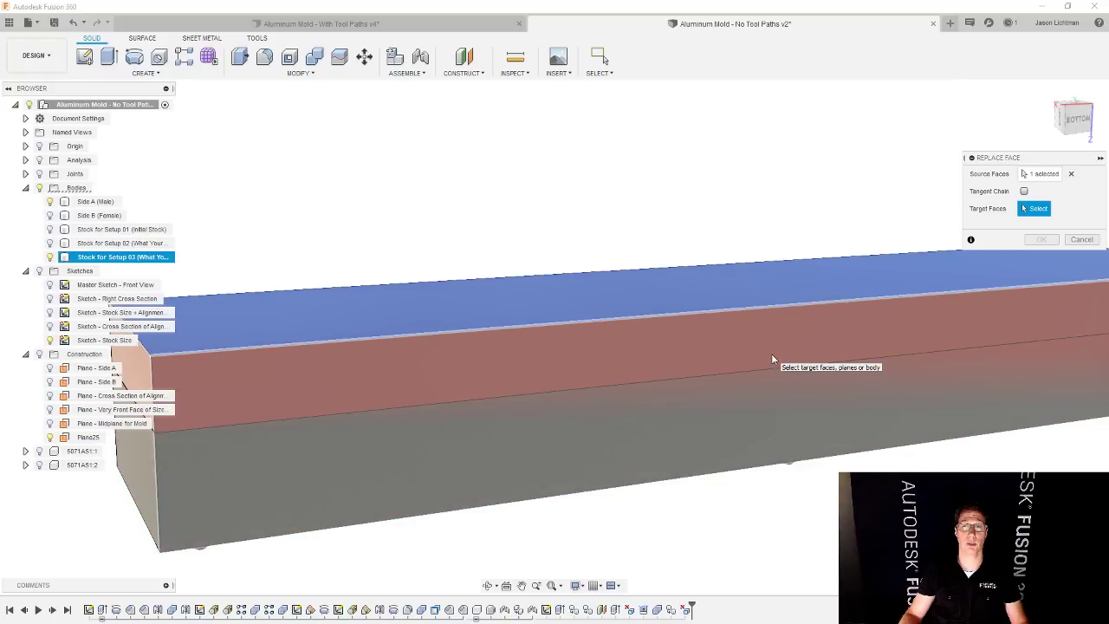
{"action": "left_click", "coordinate": [771, 356]}
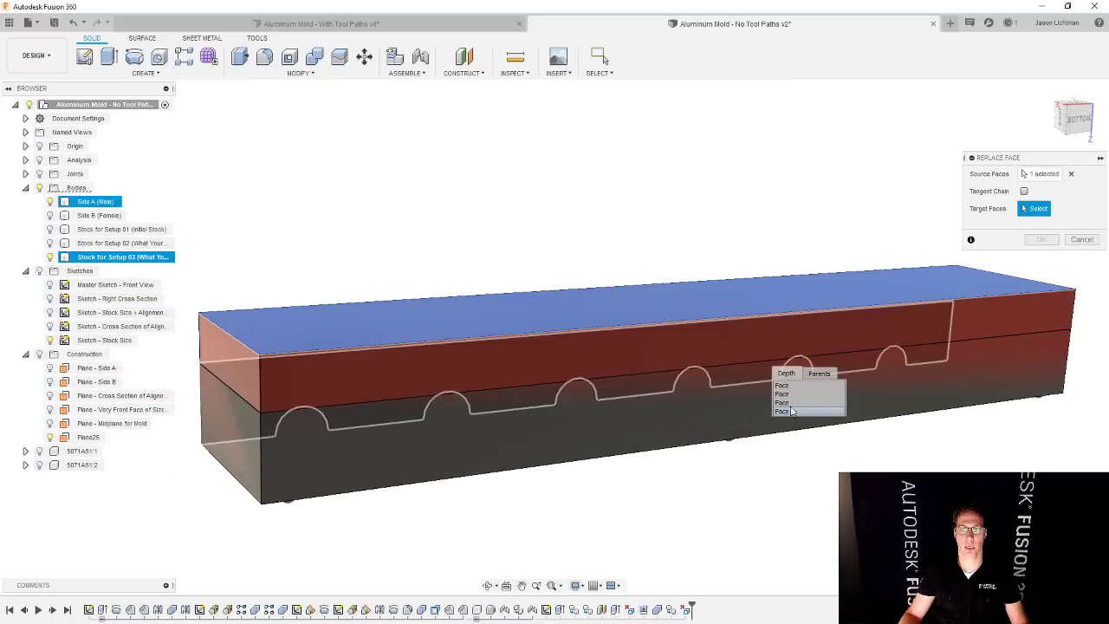
{"action": "left_click", "coordinate": [788, 396]}
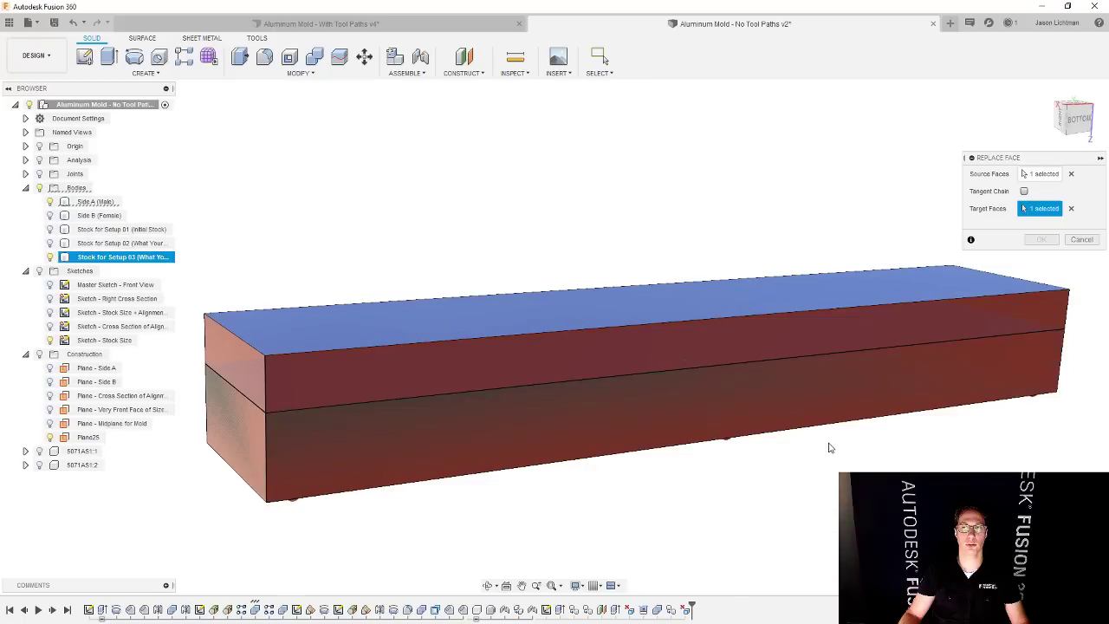
{"action": "scroll", "coordinate": [823, 450], "scroll_direction": "down", "scroll_amount": 2}
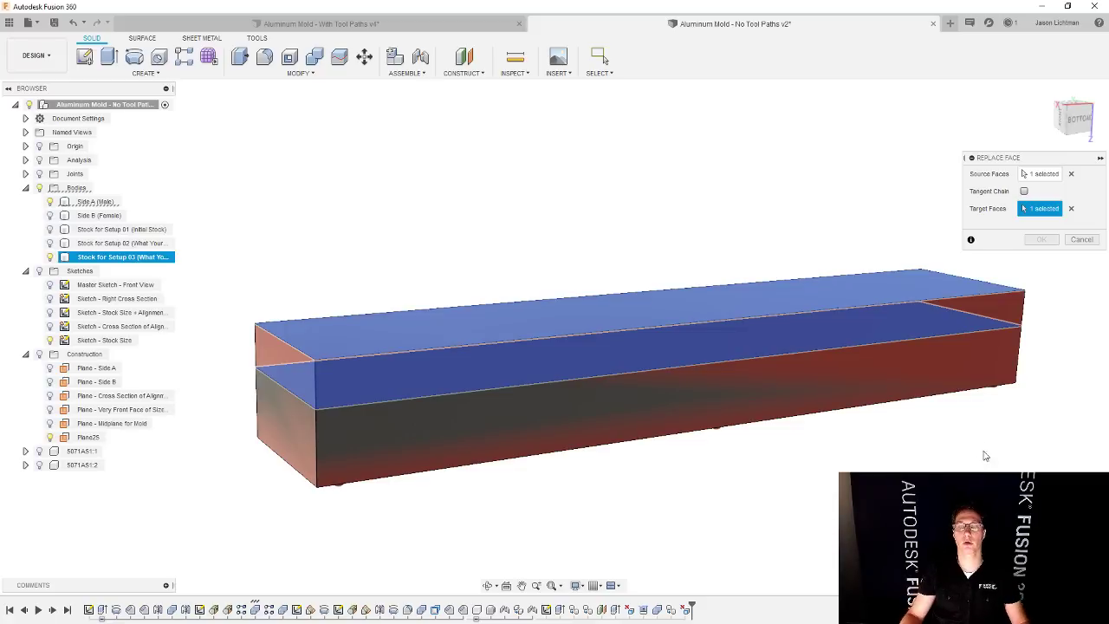
{"action": "left_click", "coordinate": [1080, 240]}
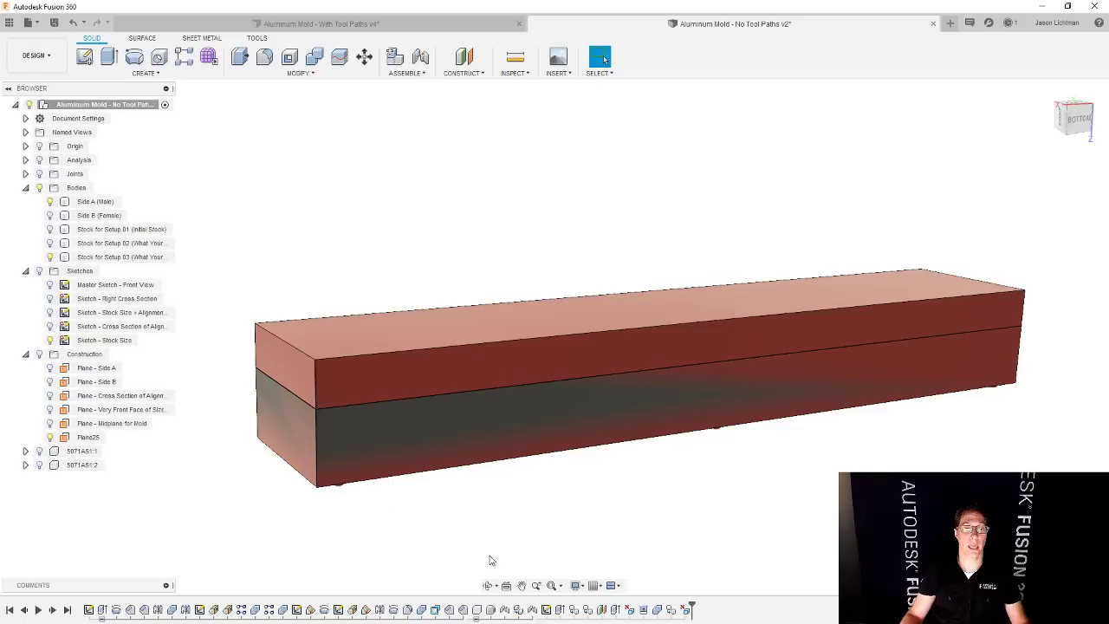
{"action": "left_click", "coordinate": [49, 257]}
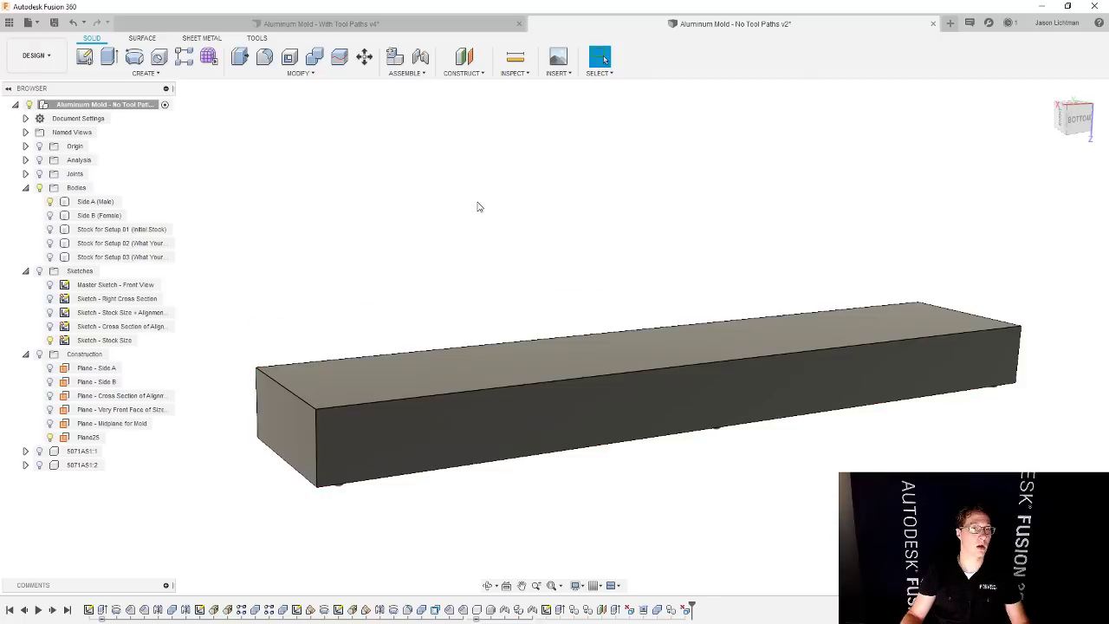
- Create an offset plane at 0.00 in on the part's top face
{"action": "left_click", "coordinate": [463, 57]}
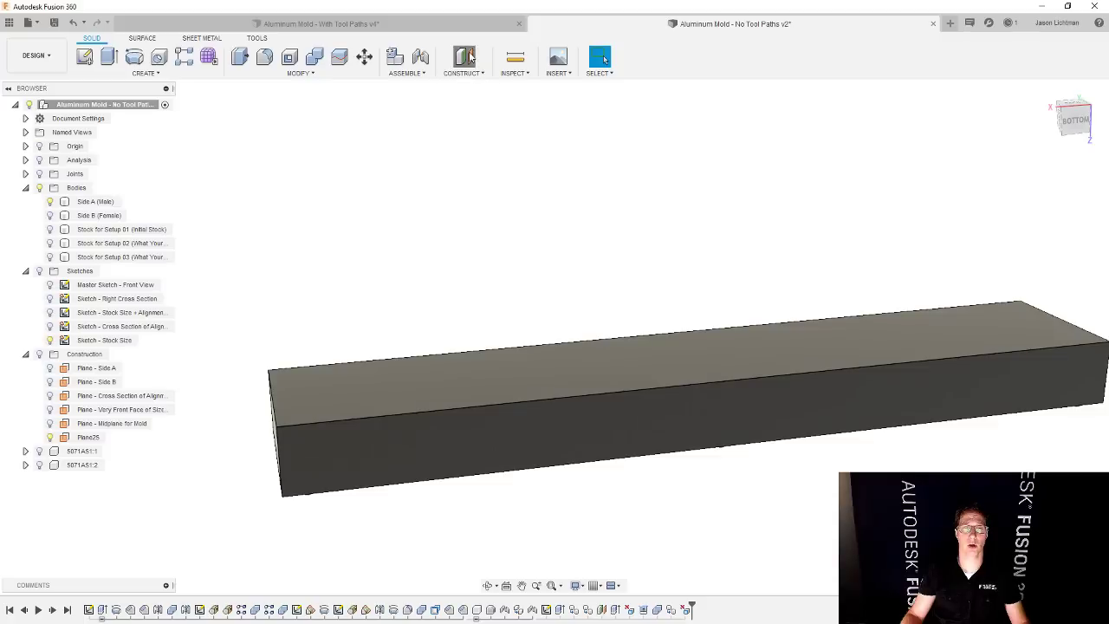
{"action": "left_click", "coordinate": [578, 361]}
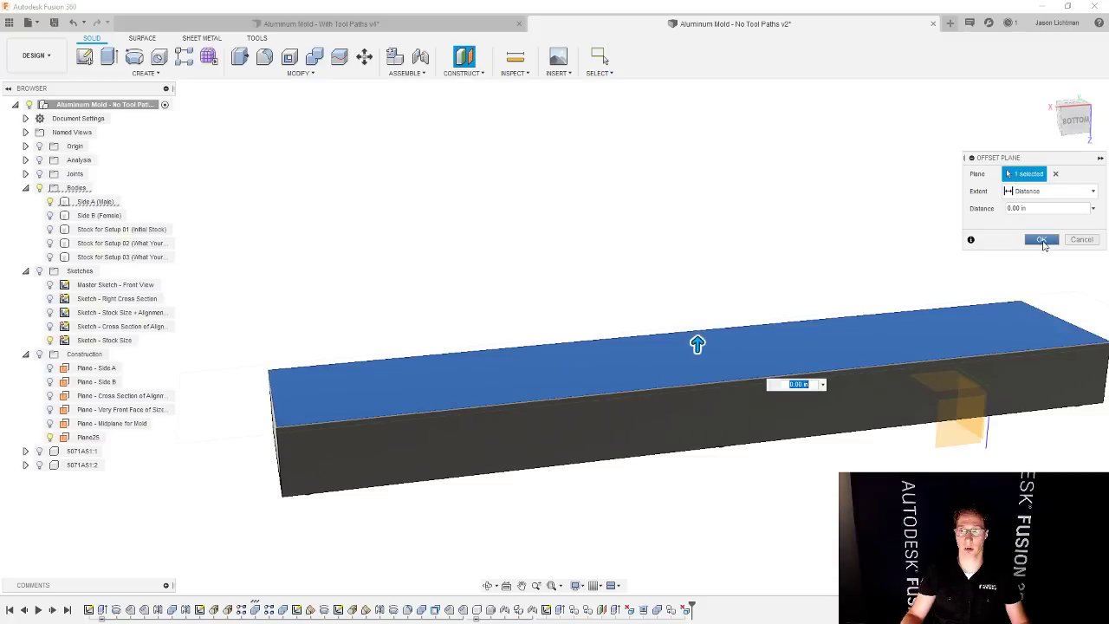
{"action": "left_click", "coordinate": [1041, 239]}
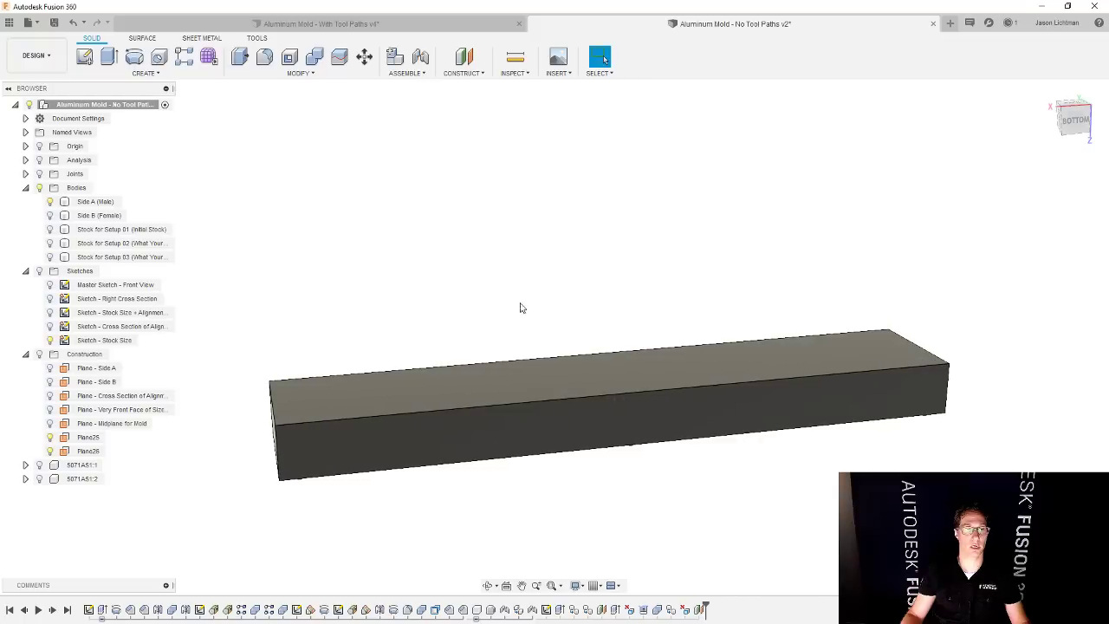
- Rename Plane25 'Plane - Cutting Depth Below Part' and Plane26 'Plane - Back of Final Part'
{"action": "left_click", "coordinate": [94, 442]}
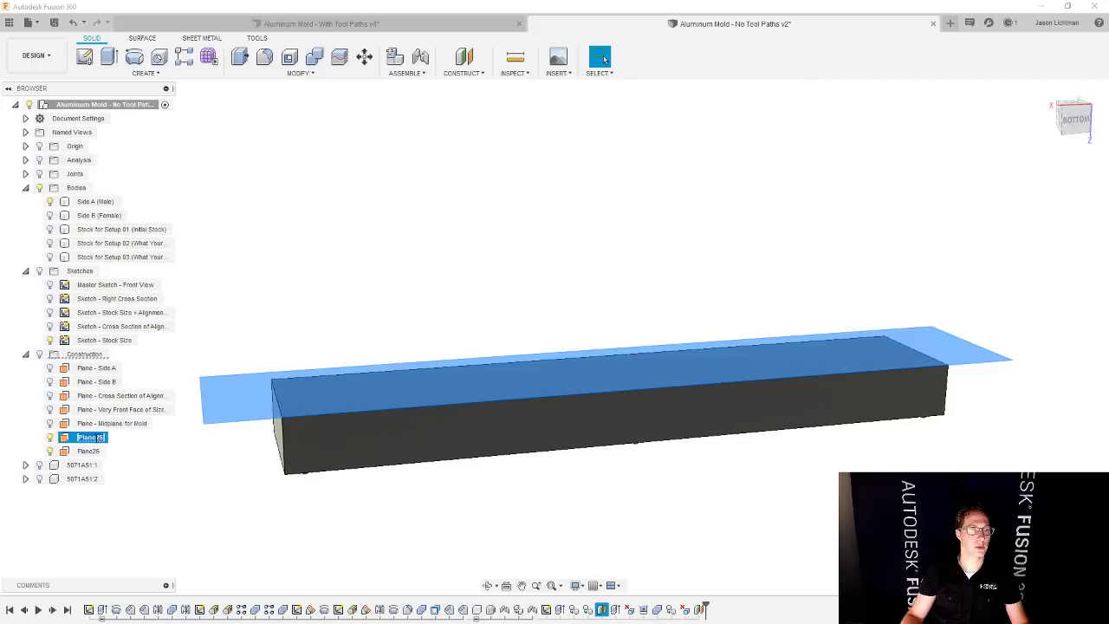
{"action": "left_click", "coordinate": [102, 444]}
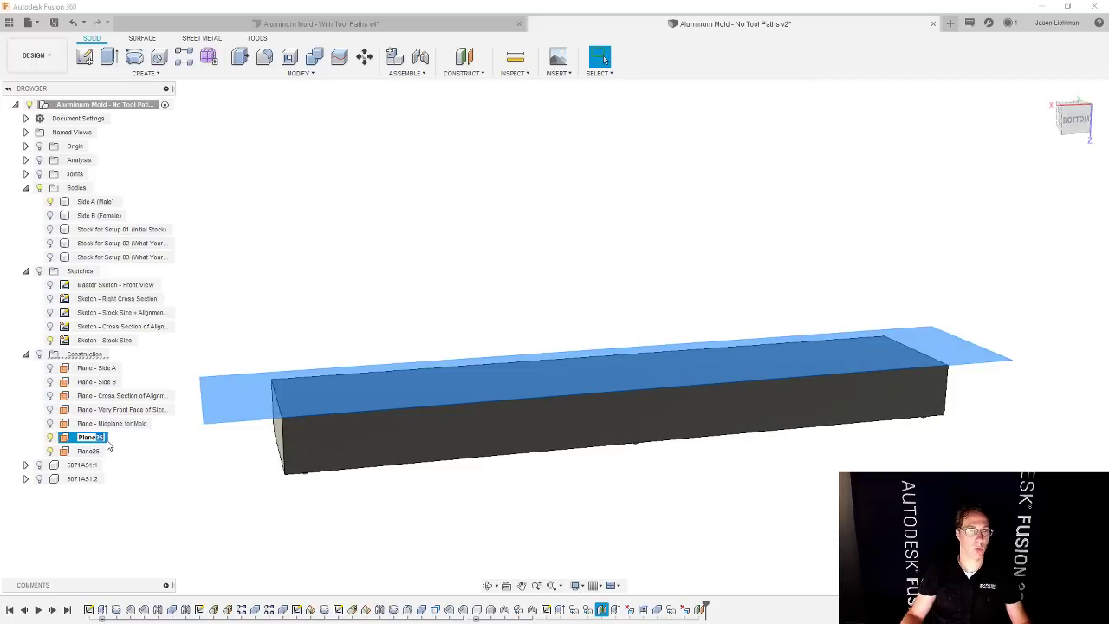
{"action": "type", "text": "Plane - Cr"}
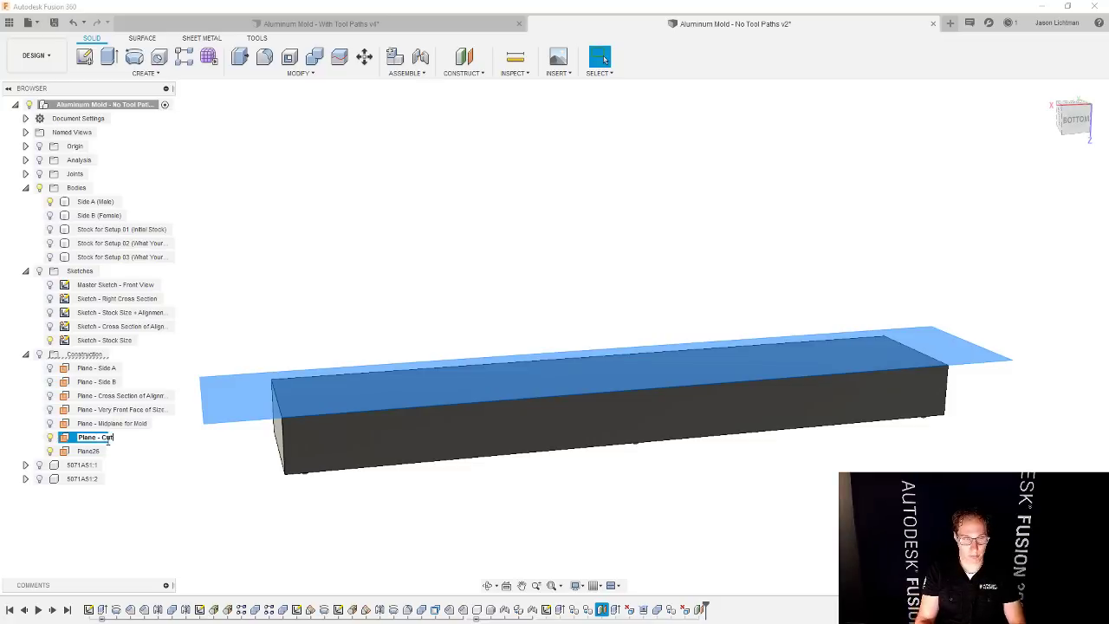
{"action": "type", "text": "tting Depth B"}
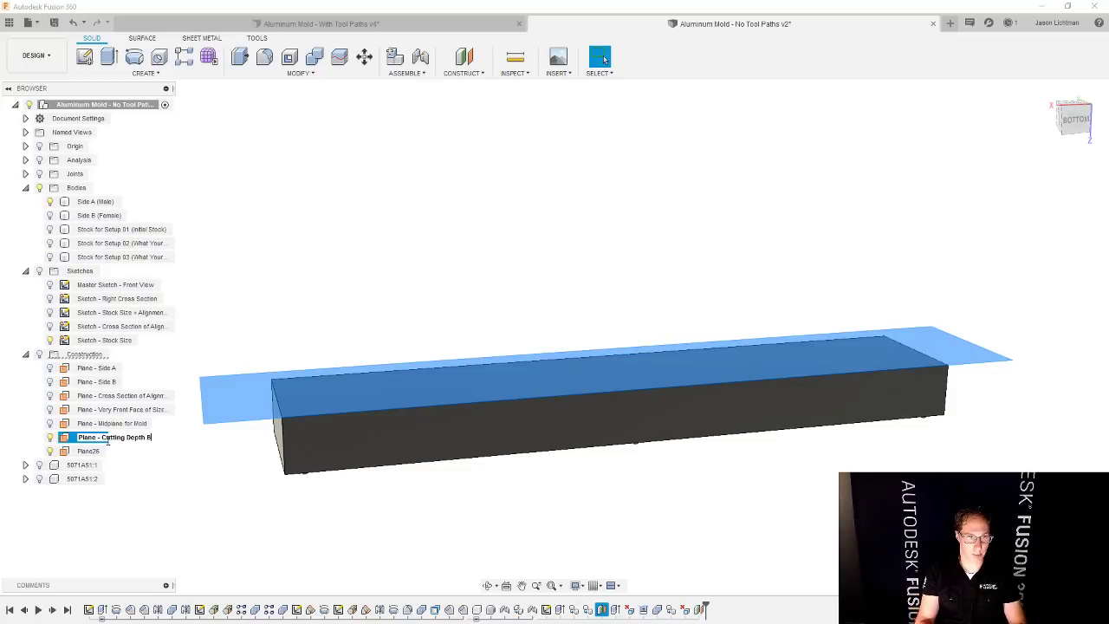
{"action": "type", "text": "elow Part"}
{"action": "key", "text": "Return"}
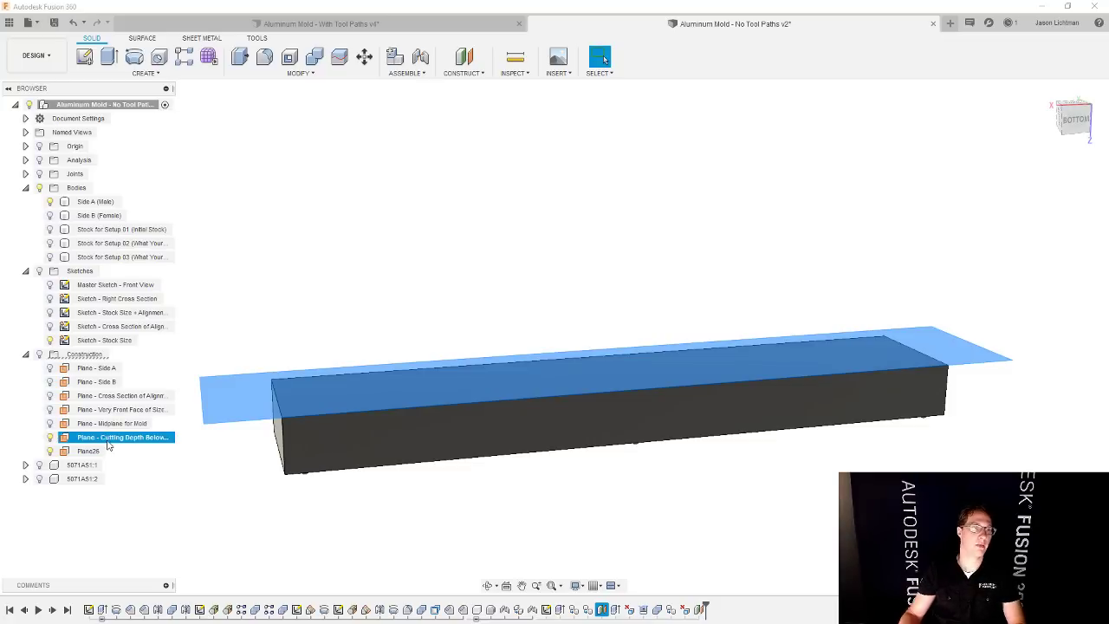
{"action": "double_click", "coordinate": [91, 450]}
{"action": "type", "text": "Plane - Bo"}
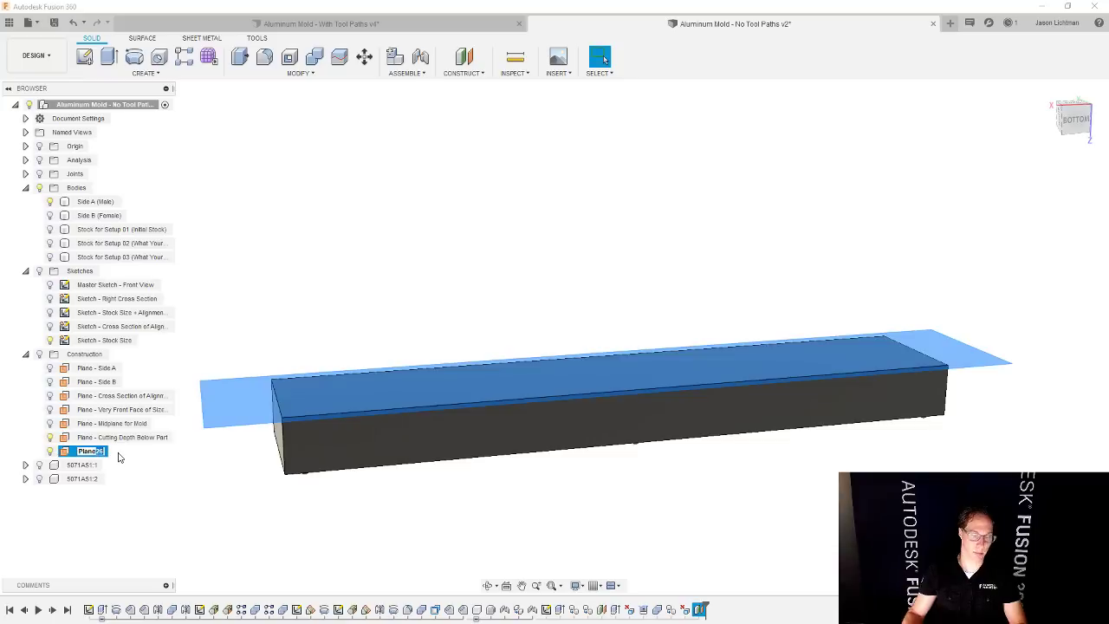
{"action": "type", "text": "ck of"}
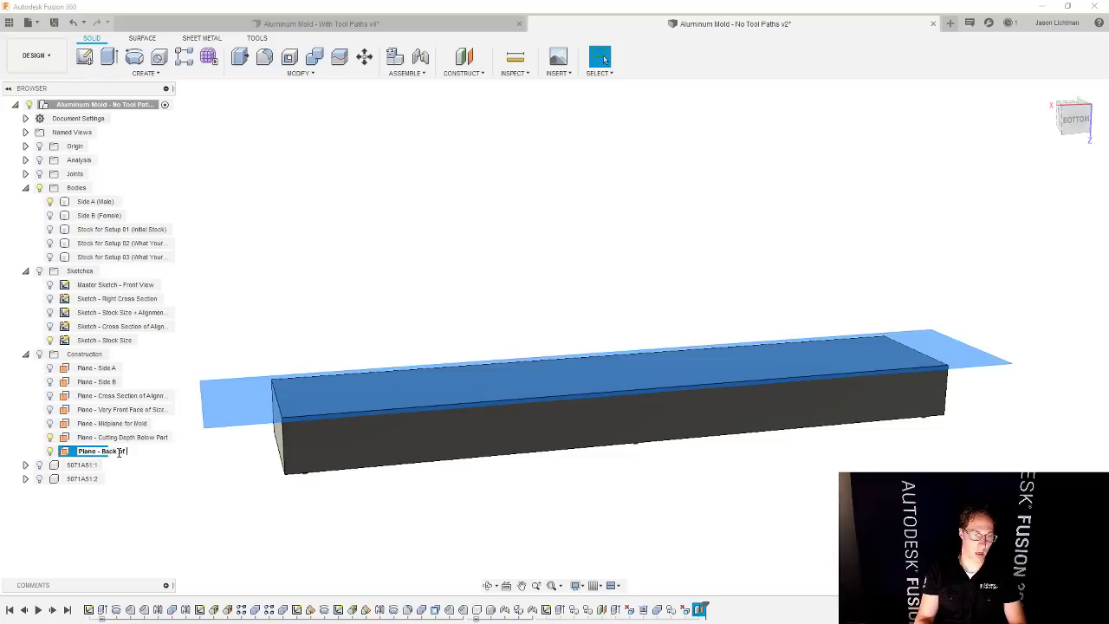
{"action": "type", "text": " Final Par"}
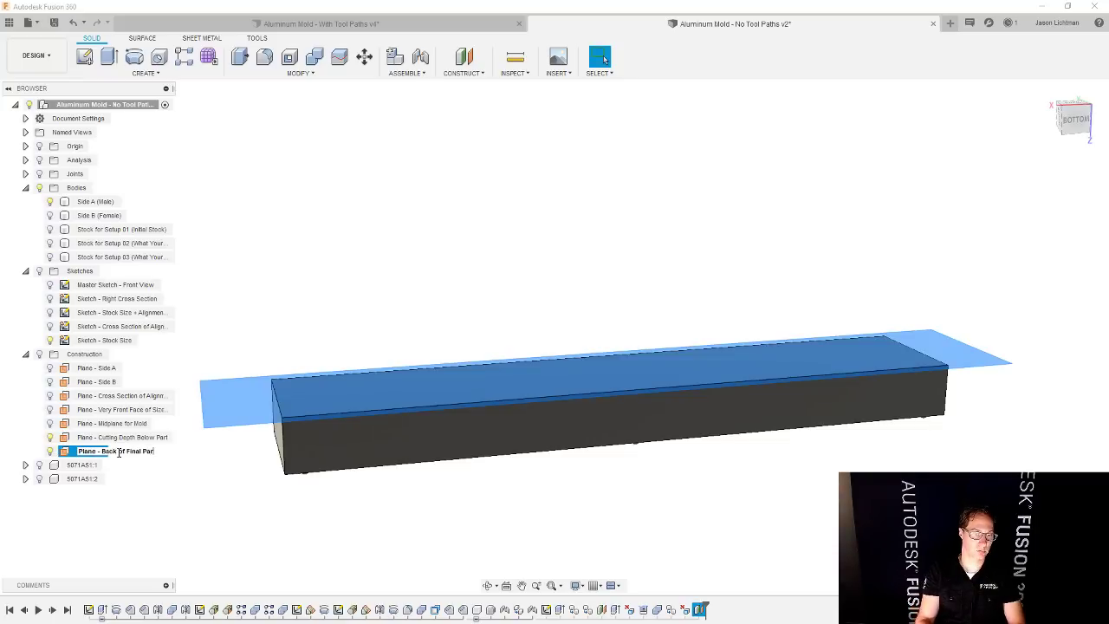
{"action": "type", "text": "t"}
{"action": "key", "text": "Return"}
{"action": "left_click", "coordinate": [292, 270]}
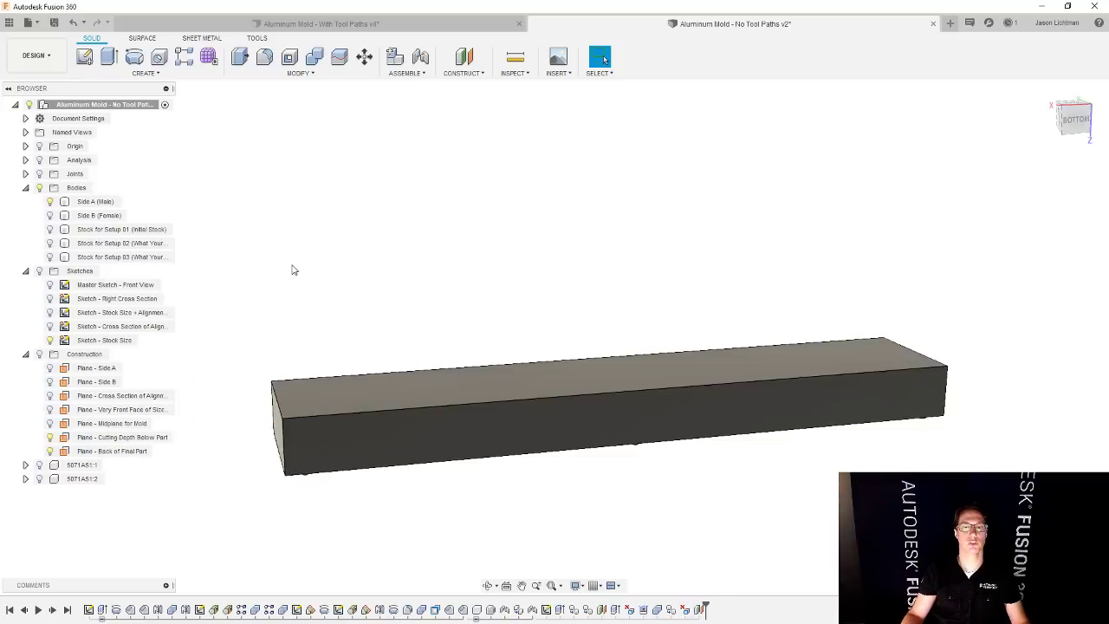
- Show the Setup 03 stock and replace its top face onto the Back of Final Part plane
{"action": "left_click", "coordinate": [50, 257]}
{"action": "left_click", "coordinate": [49, 257]}
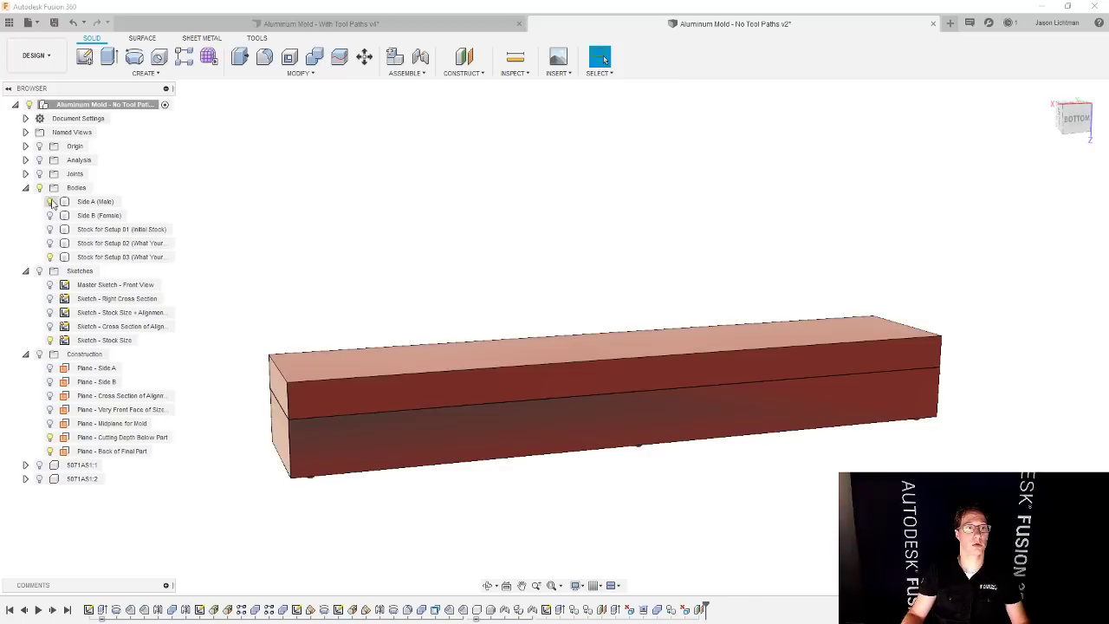
{"action": "left_click", "coordinate": [313, 73]}
{"action": "left_click", "coordinate": [299, 198]}
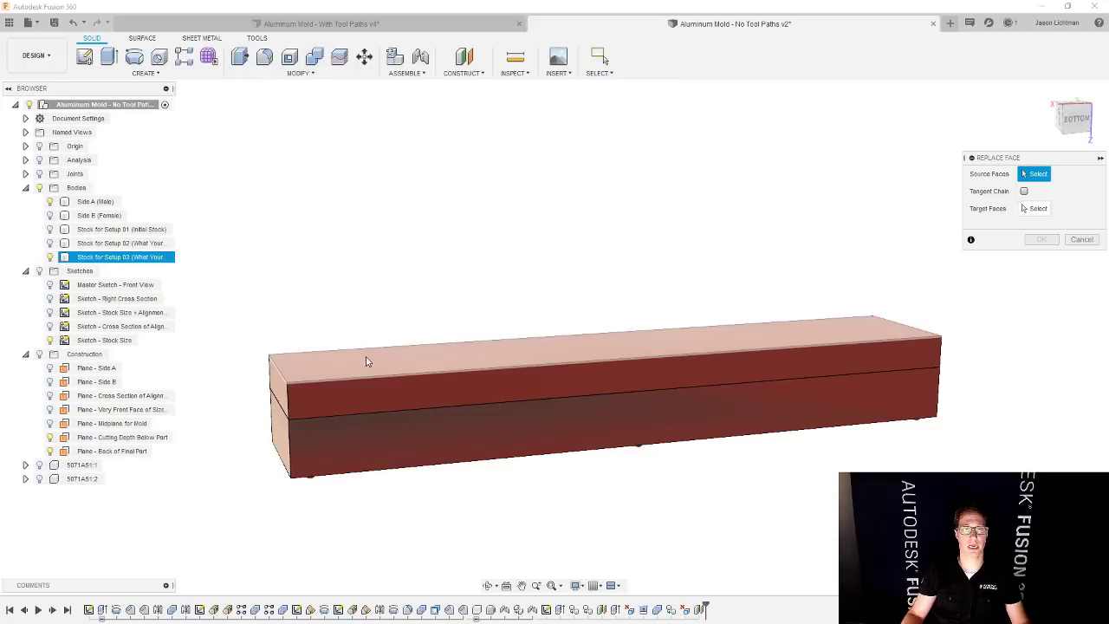
{"action": "left_click", "coordinate": [369, 366]}
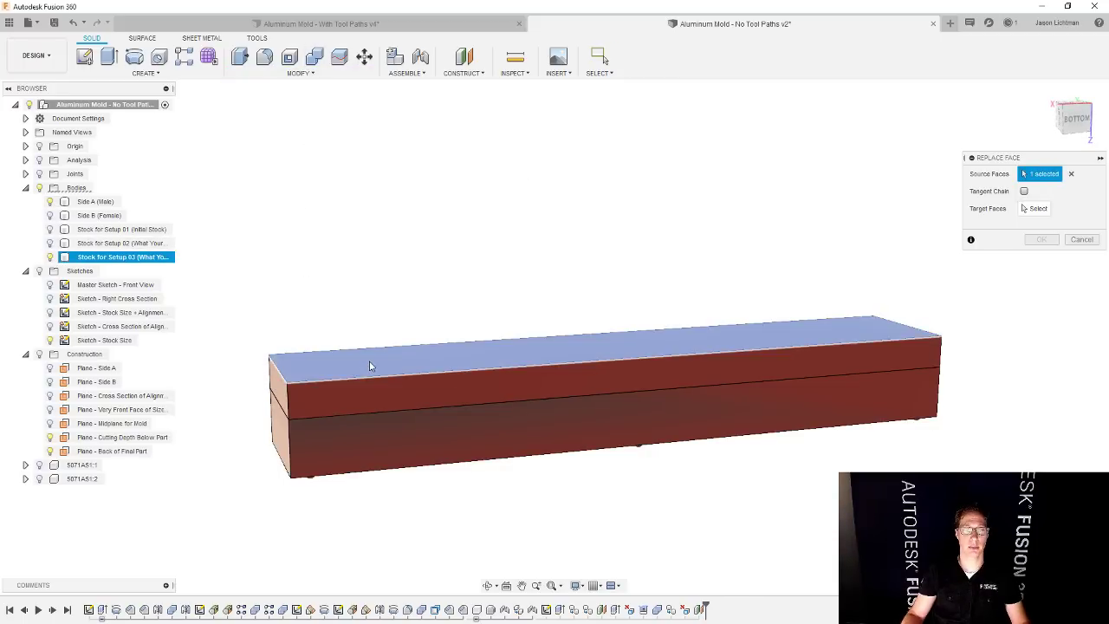
{"action": "left_click", "coordinate": [1039, 208]}
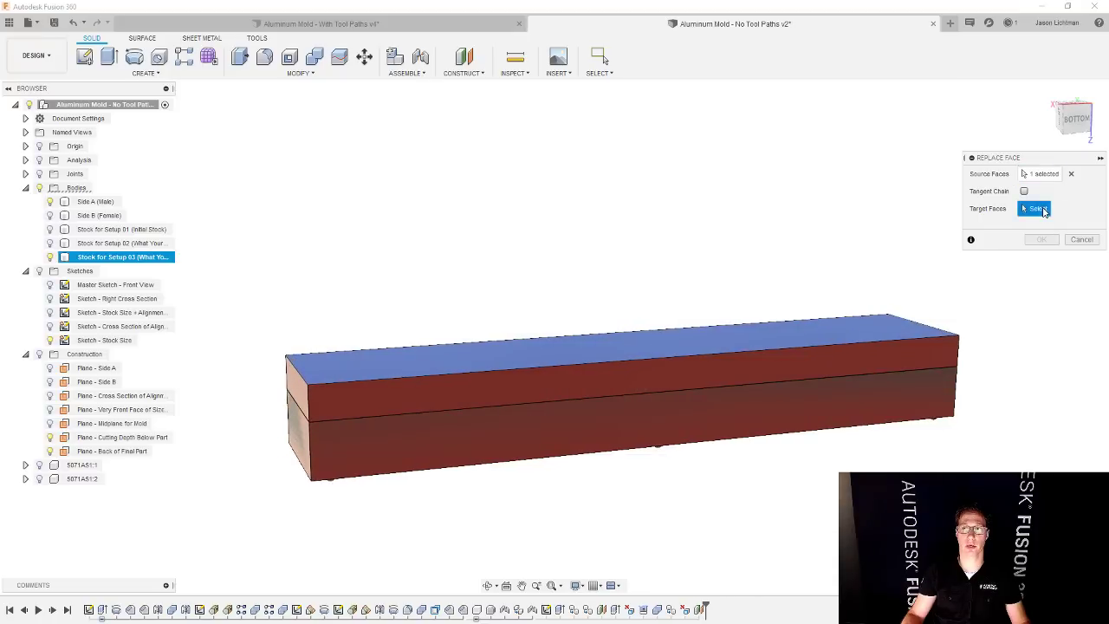
{"action": "left_click", "coordinate": [124, 451]}
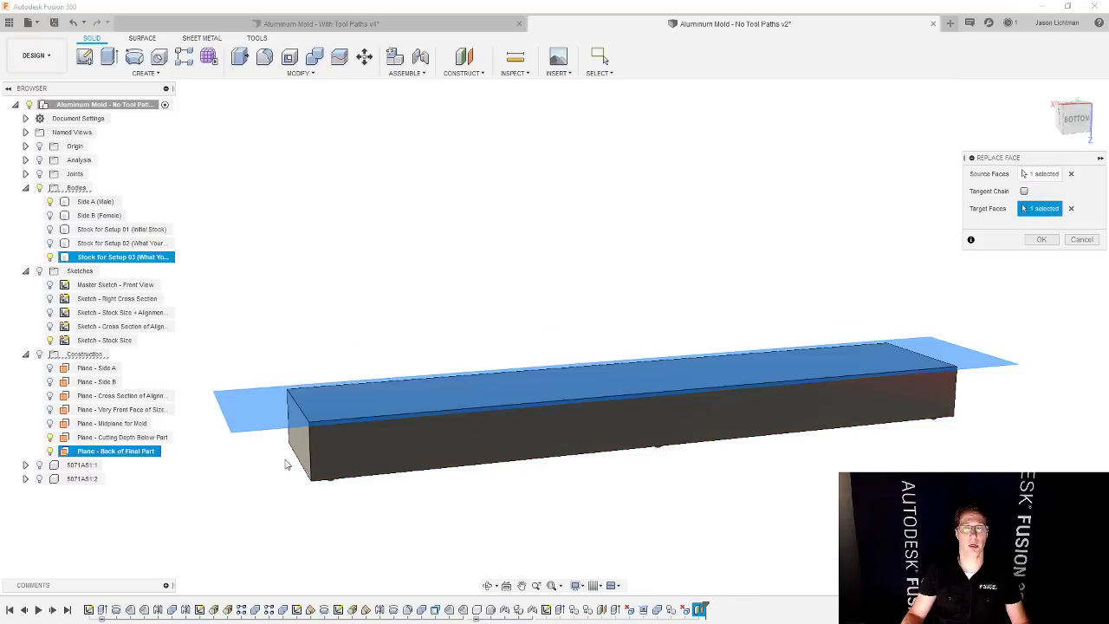
{"action": "left_click", "coordinate": [1039, 239]}
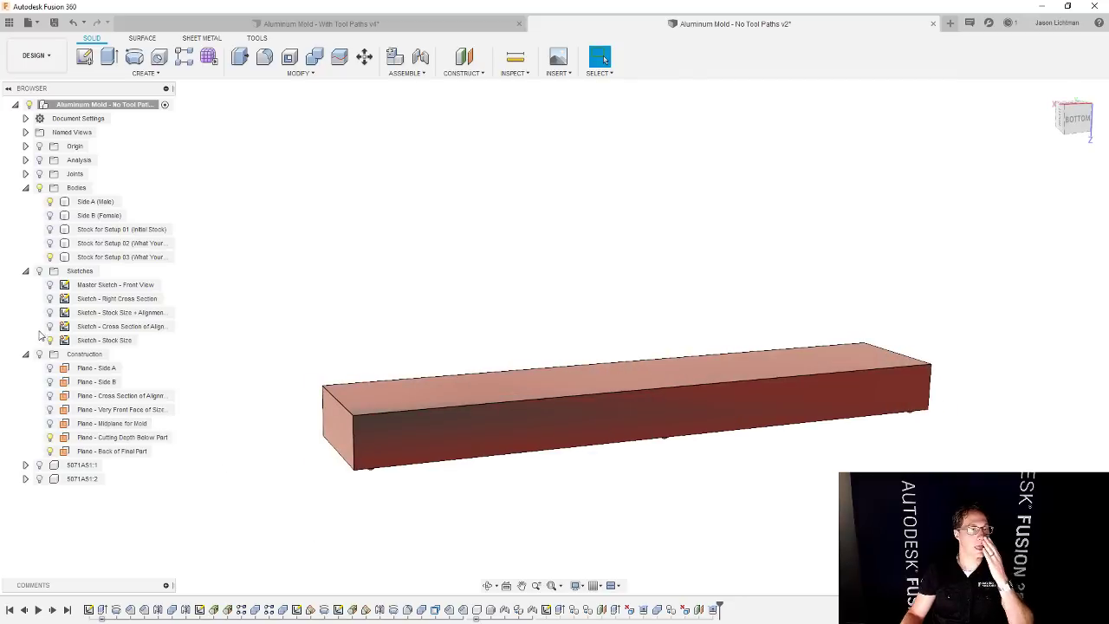
{"action": "left_click", "coordinate": [49, 257]}
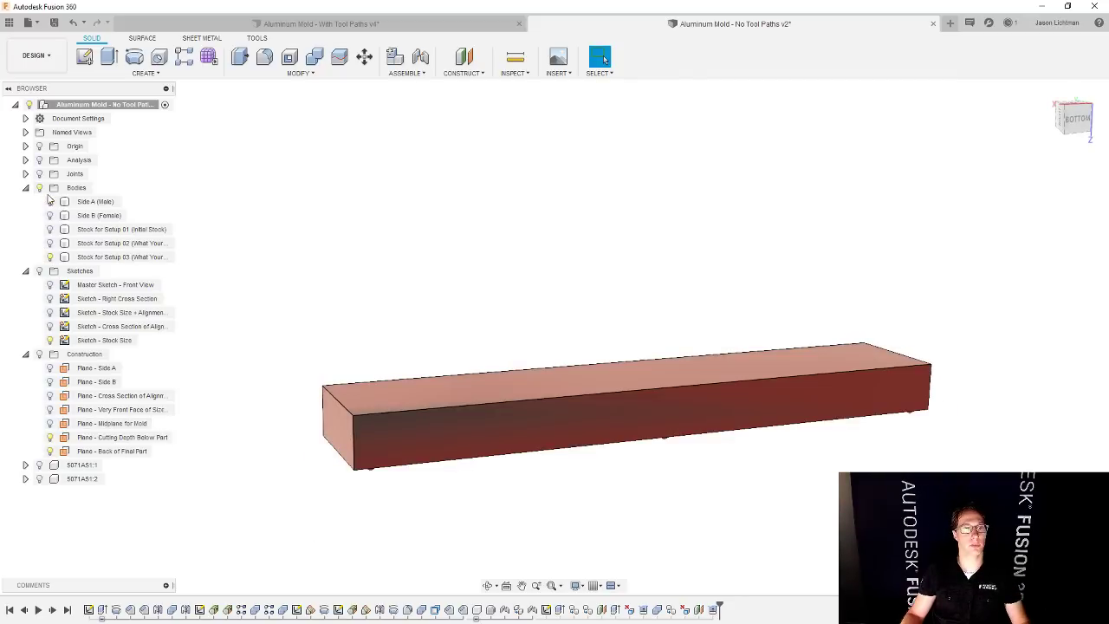
{"action": "left_click", "coordinate": [344, 433]}
{"action": "scroll", "coordinate": [339, 408], "scroll_direction": "up", "scroll_amount": 5}
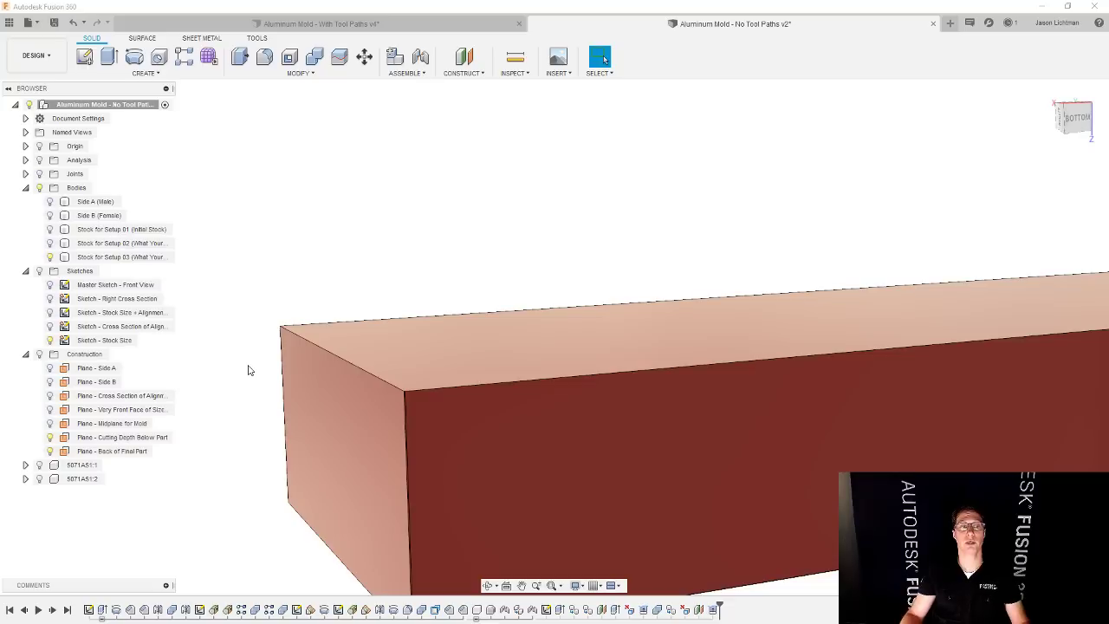
{"action": "left_click", "coordinate": [287, 373]}
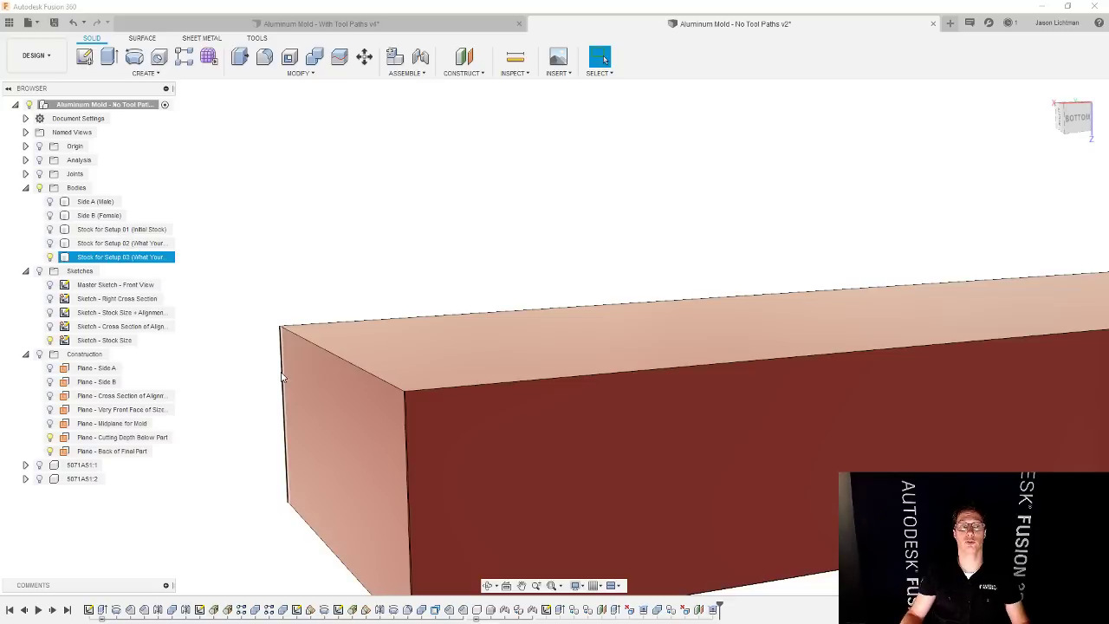
{"action": "scroll", "coordinate": [281, 377], "scroll_direction": "down", "scroll_amount": 5}
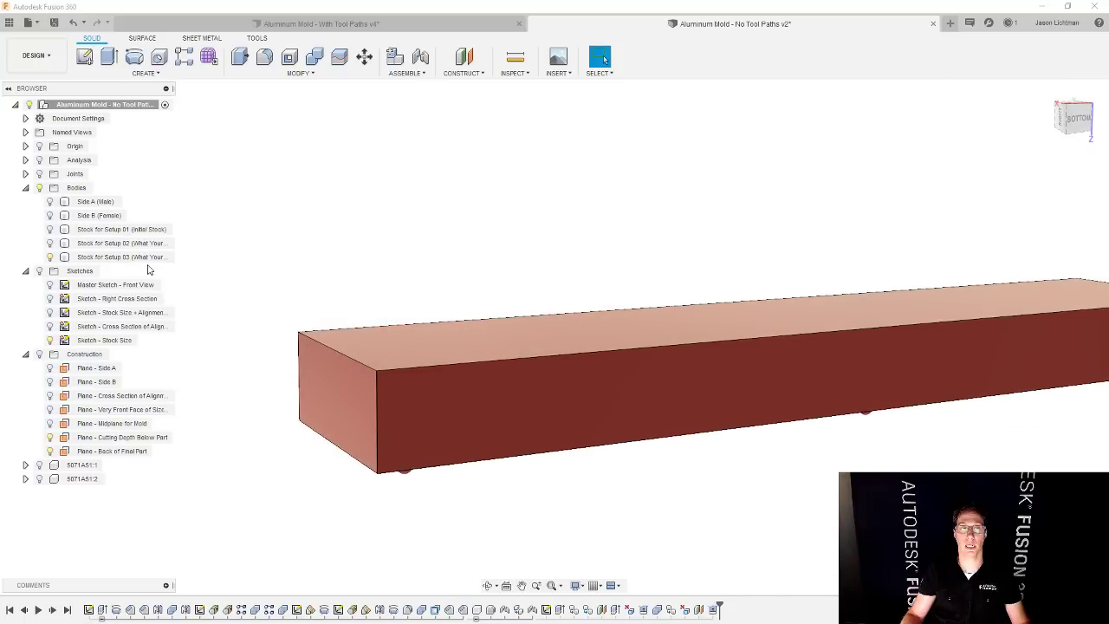
{"action": "left_click", "coordinate": [110, 204]}
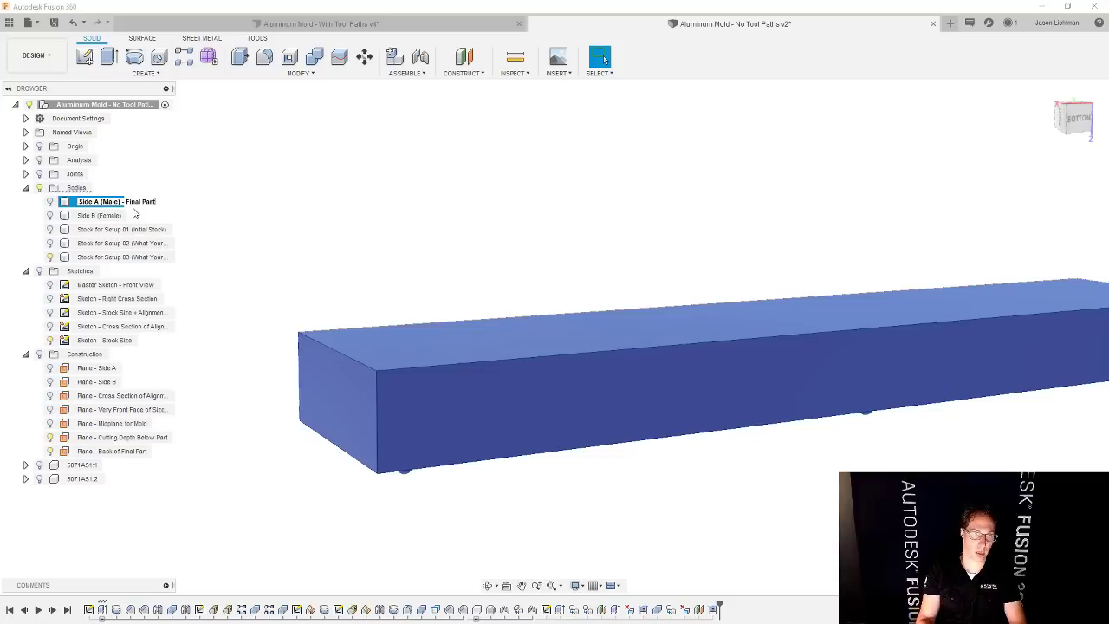
- Hide the Setup 03 stock, show only Side A (Male) - Final Part, and switch to Manufacture
{"action": "left_click", "coordinate": [225, 250]}
{"action": "left_click", "coordinate": [49, 257]}
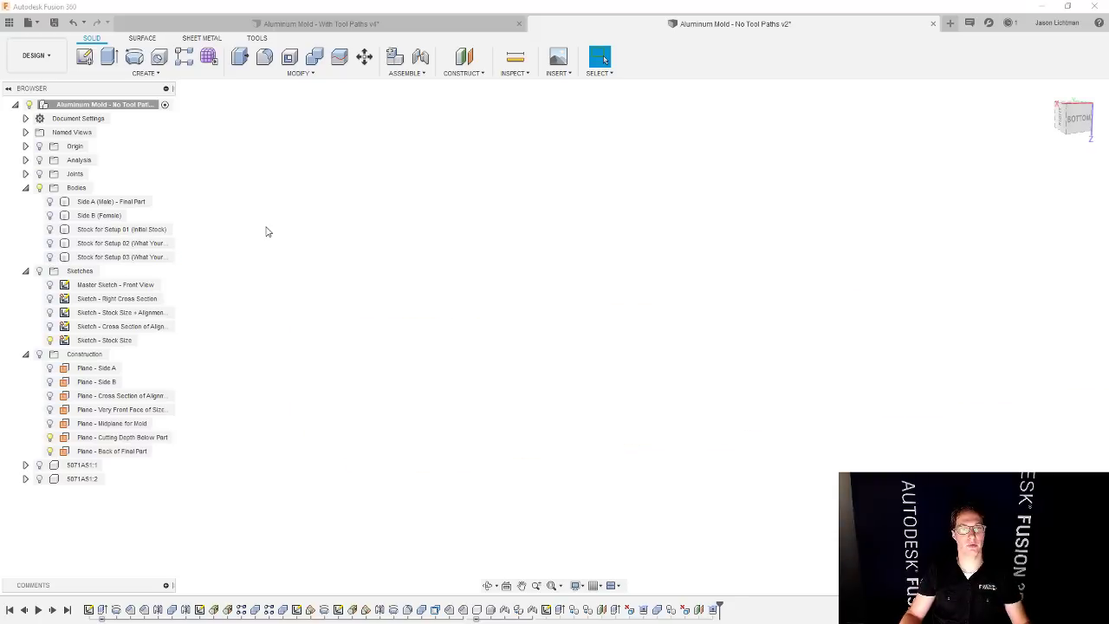
{"action": "left_click", "coordinate": [50, 201]}
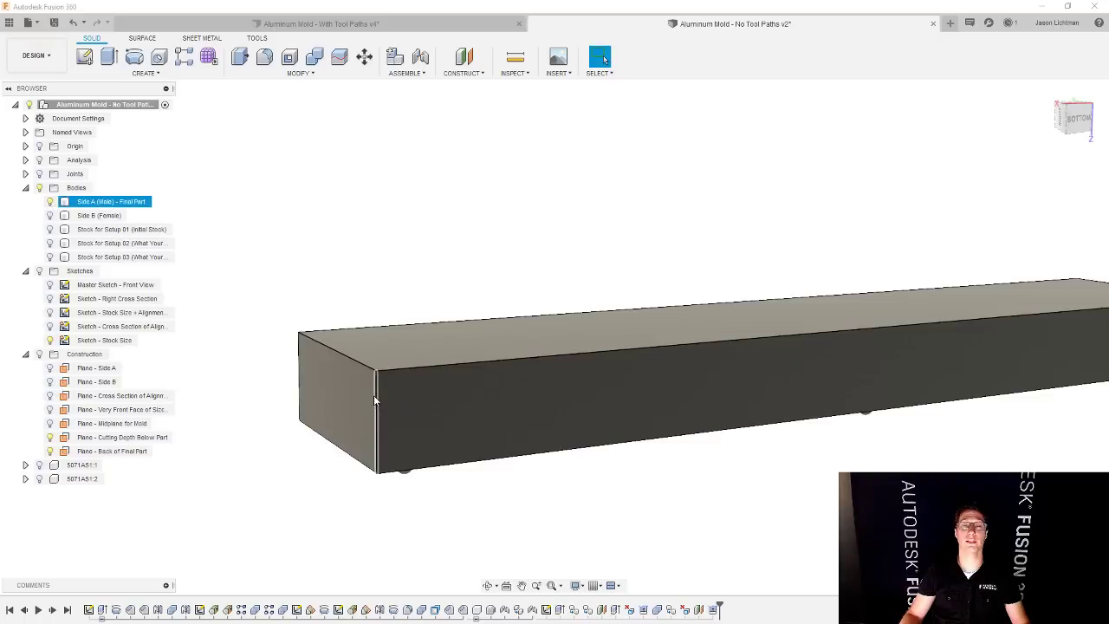
{"action": "left_click", "coordinate": [653, 141]}
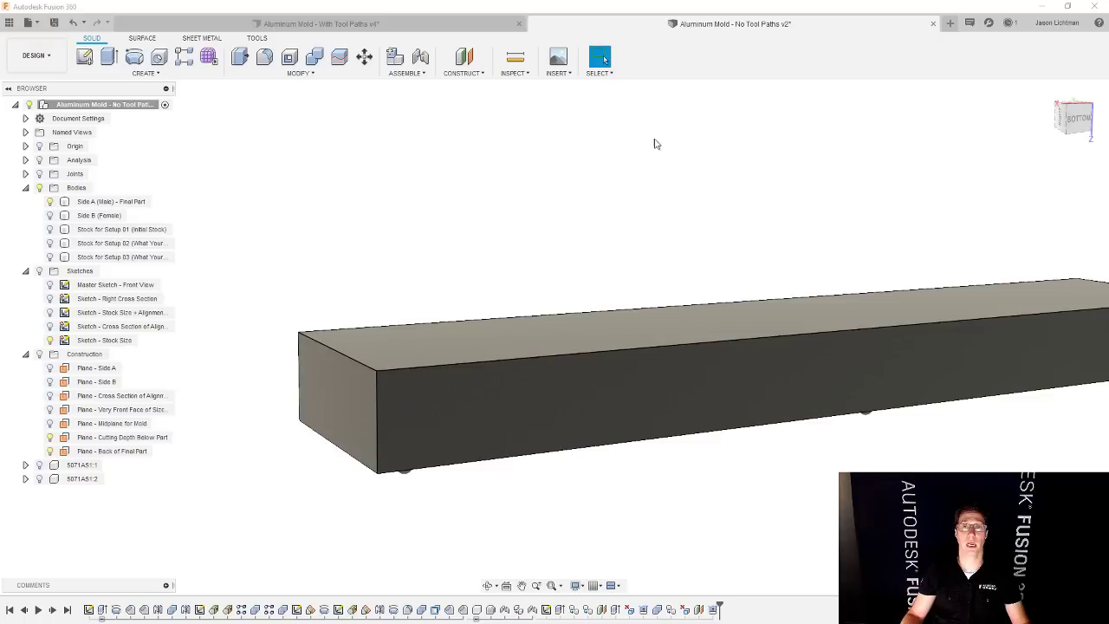
{"action": "left_click", "coordinate": [36, 55]}
{"action": "left_click", "coordinate": [39, 184]}
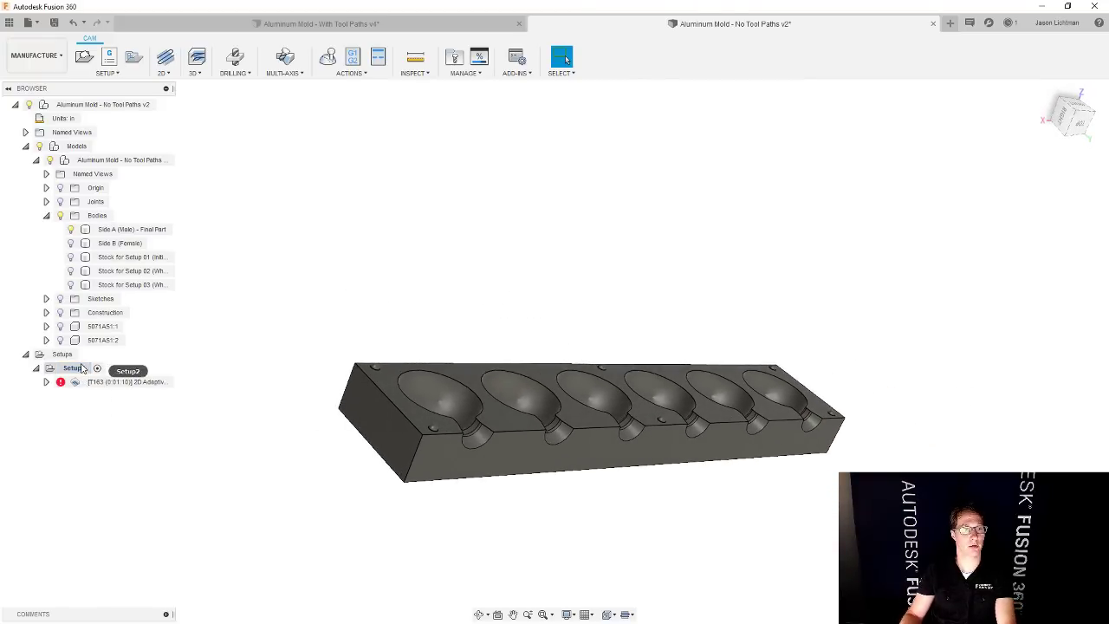
- Delete Setup2 together with its 2D adaptive toolpath
{"action": "left_click", "coordinate": [74, 368]}
{"action": "key", "text": "Delete"}
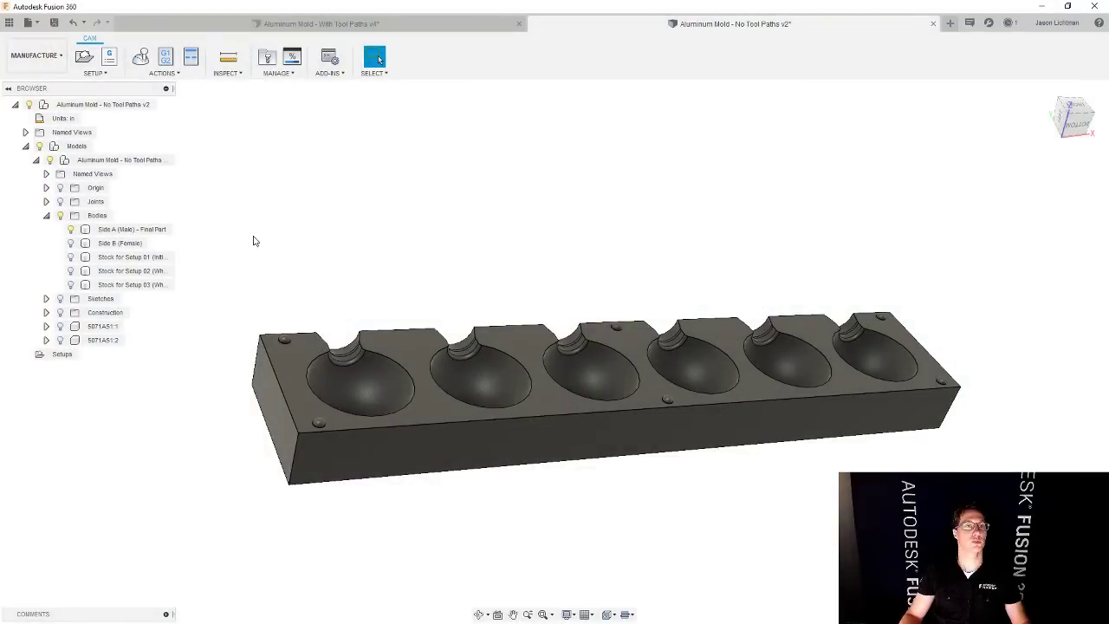
- Create a setup with Stock for Setup 01 as solid stock and Stock for Setup 02 as model, origin at the front-left corner
{"action": "left_click", "coordinate": [84, 57]}
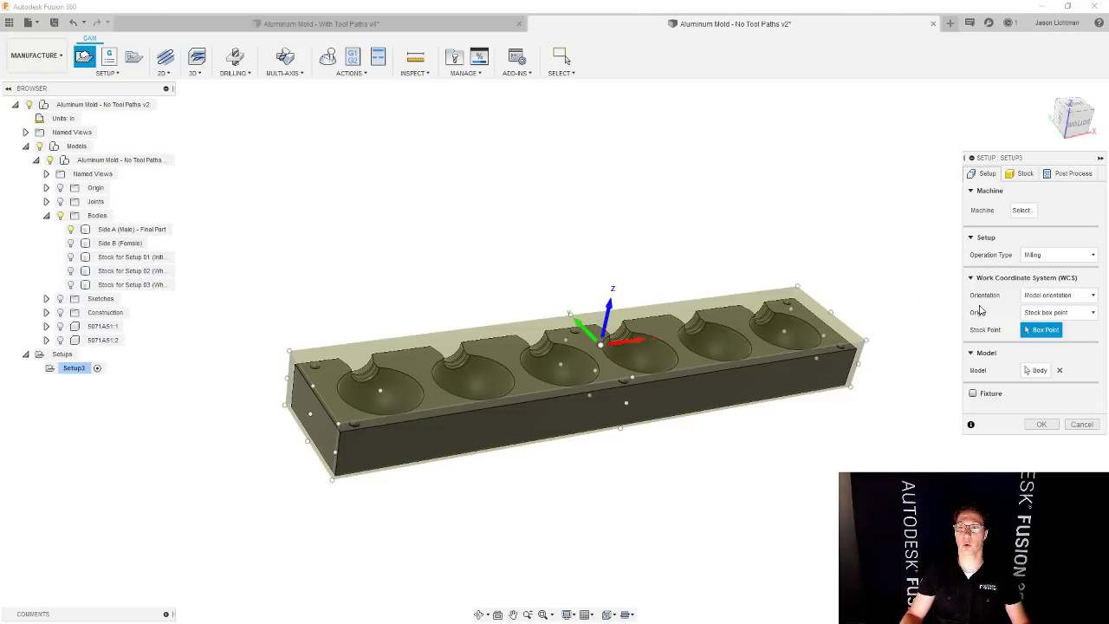
{"action": "left_click", "coordinate": [1020, 173]}
{"action": "left_click", "coordinate": [1059, 209]}
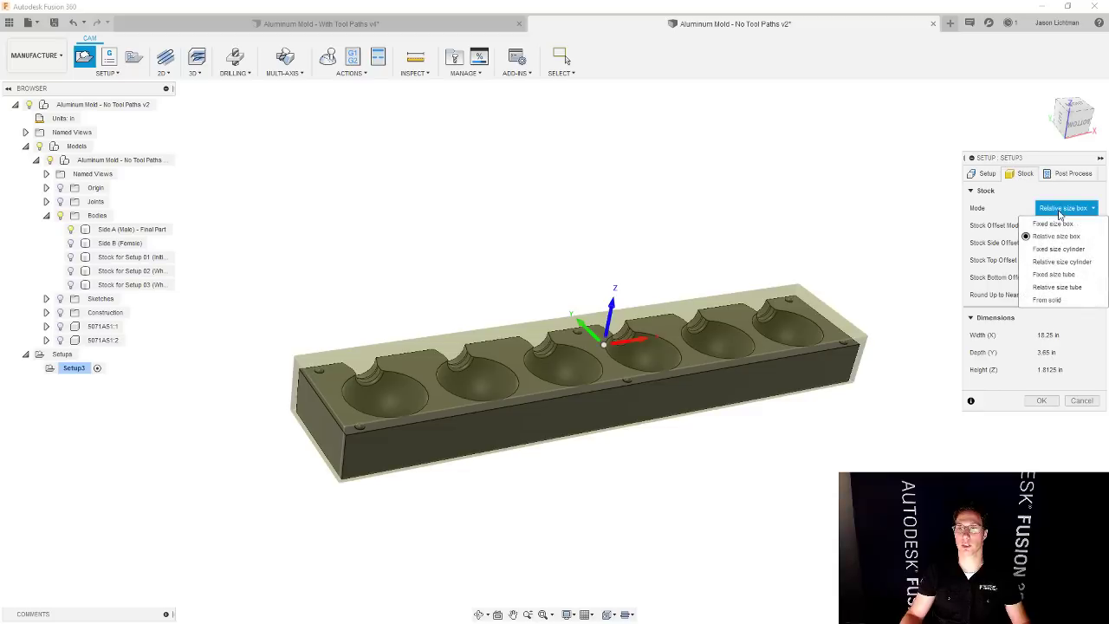
{"action": "left_click", "coordinate": [1057, 299]}
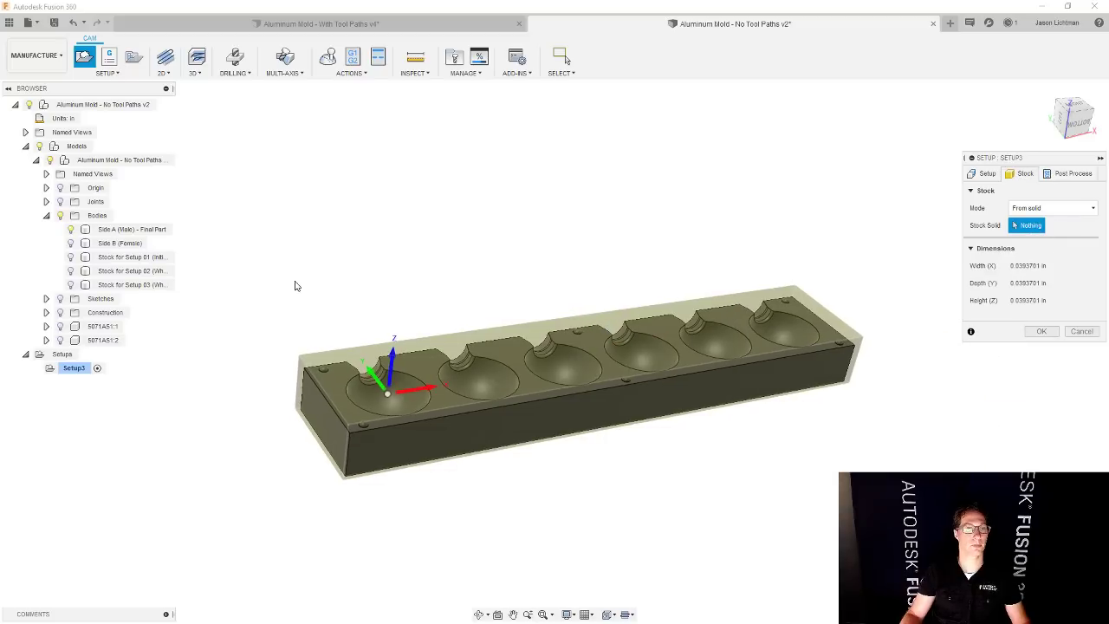
{"action": "left_click", "coordinate": [139, 263]}
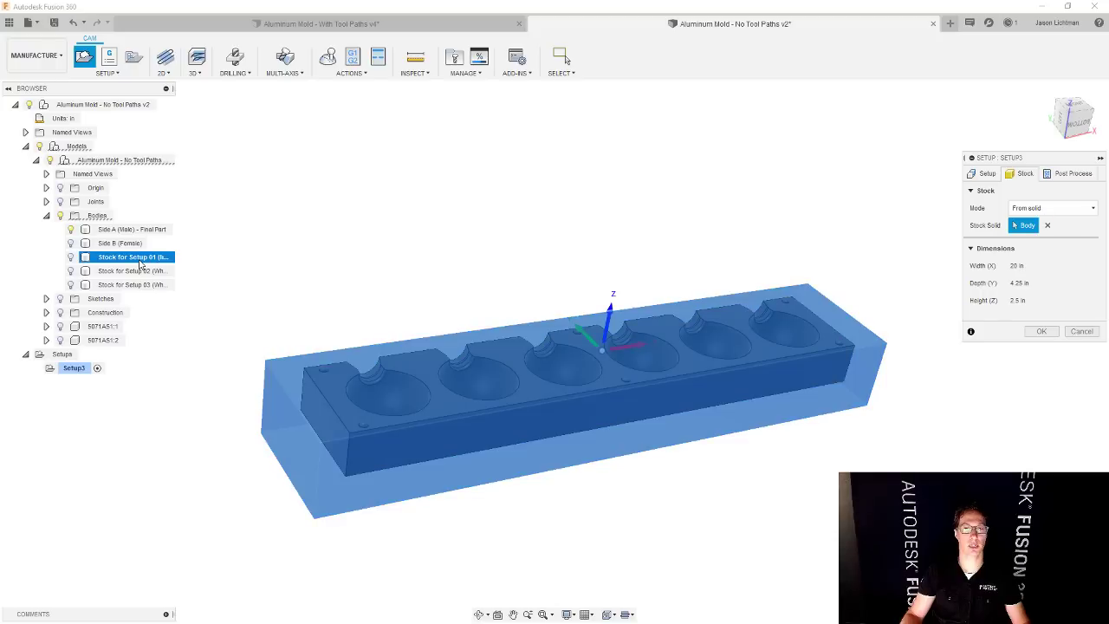
{"action": "left_click", "coordinate": [982, 174]}
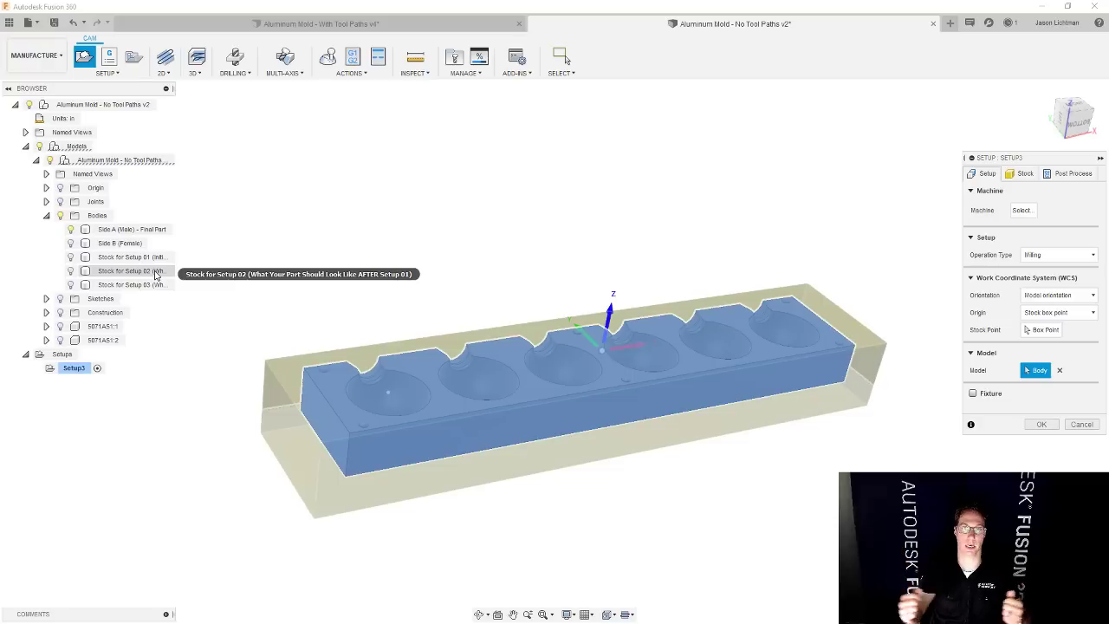
{"action": "left_click", "coordinate": [156, 275]}
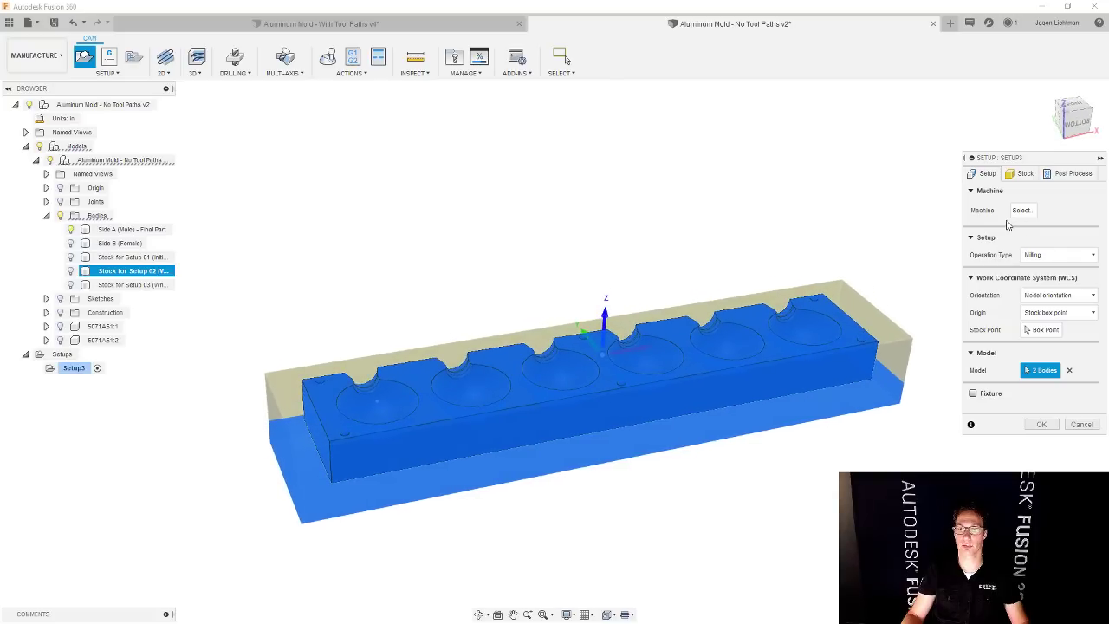
{"action": "left_click", "coordinate": [1044, 329]}
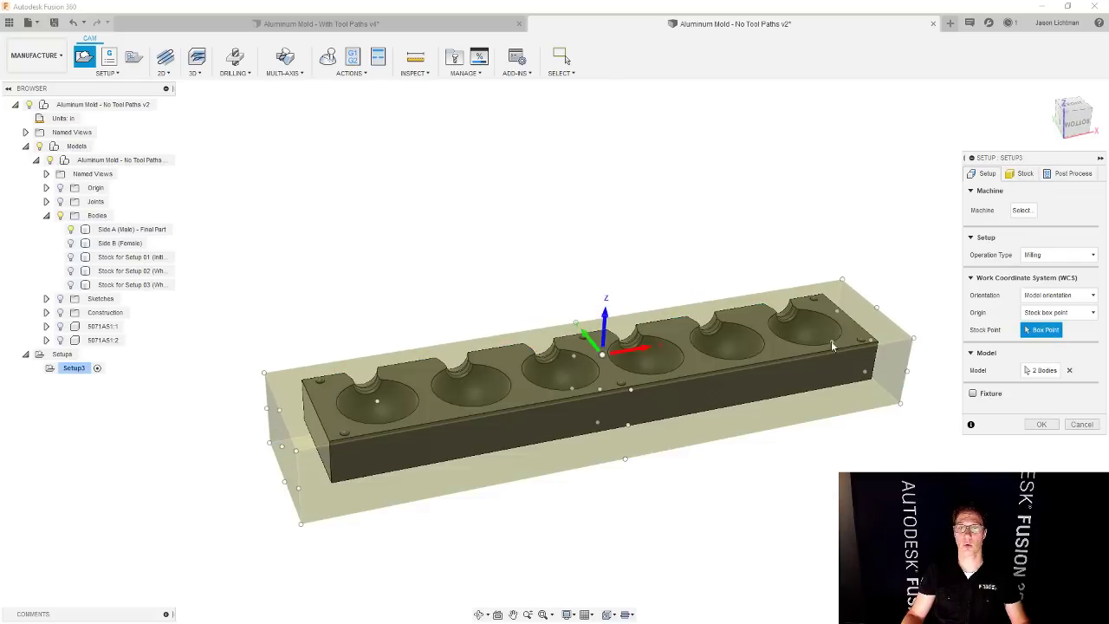
{"action": "left_click", "coordinate": [265, 362]}
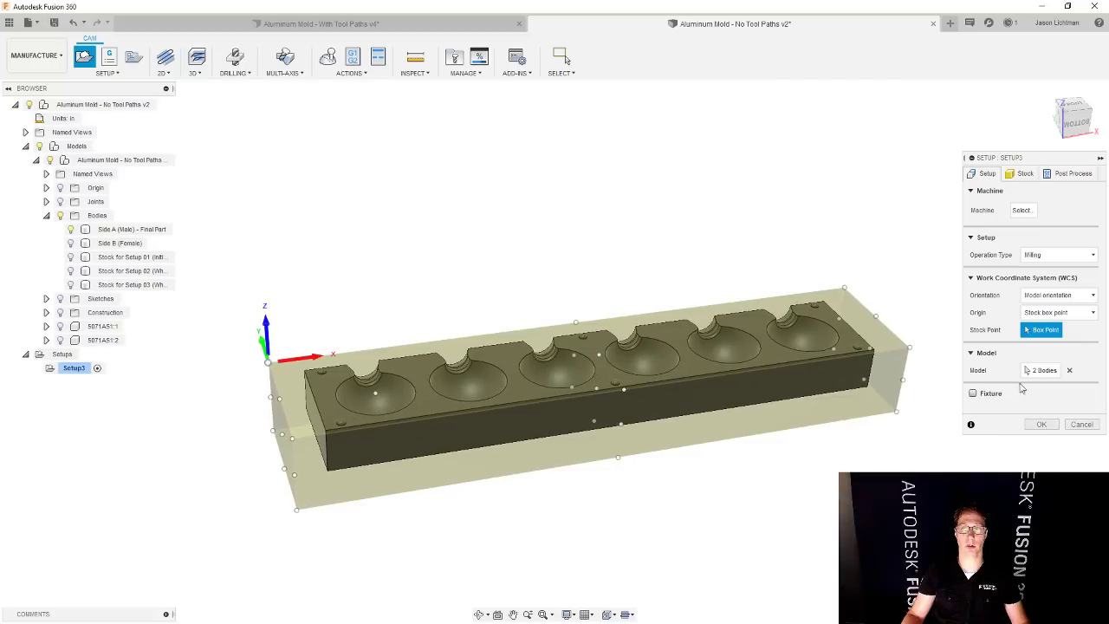
{"action": "left_click", "coordinate": [1041, 423]}
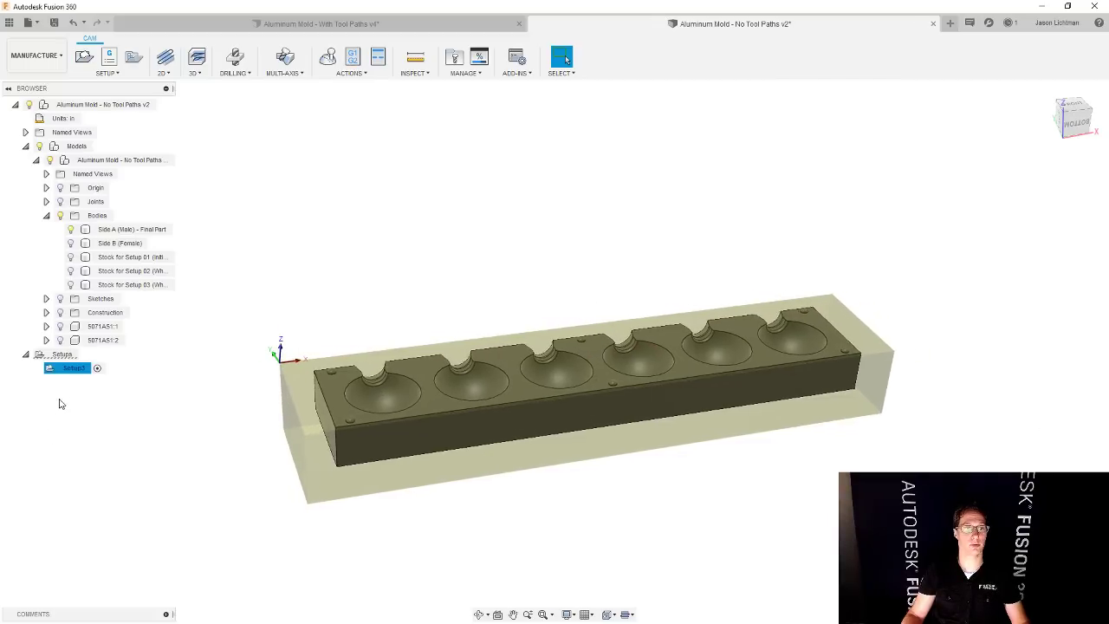
- Rename the new setup to 'Setup 01 - Top Only'
{"action": "left_click", "coordinate": [76, 368]}
{"action": "type", "text": "Setu"}
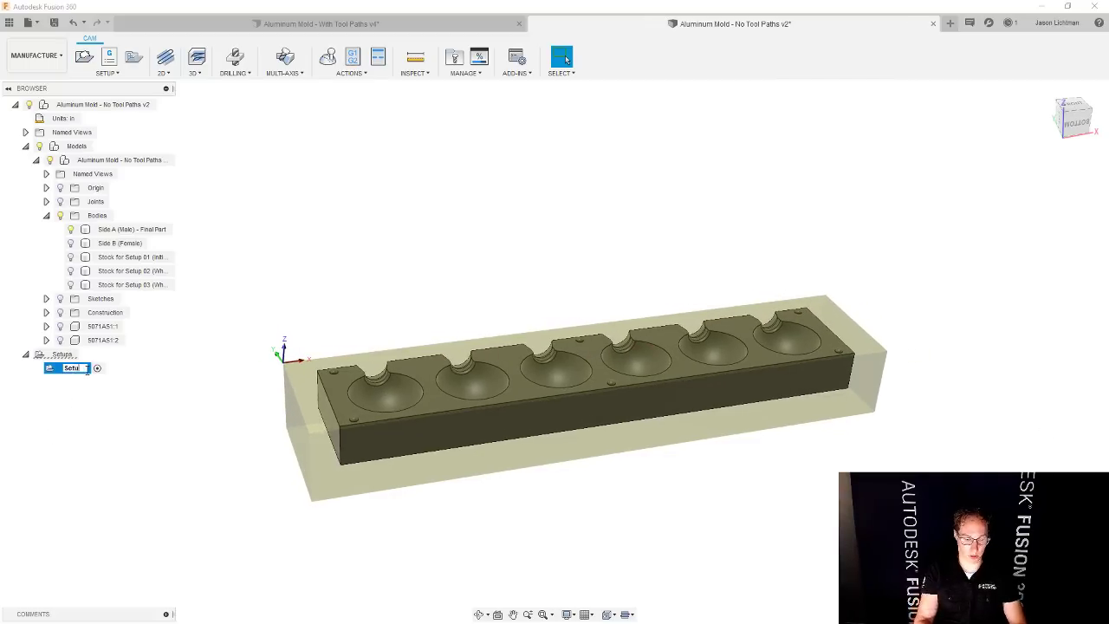
{"action": "type", "text": "p 01 - Top"}
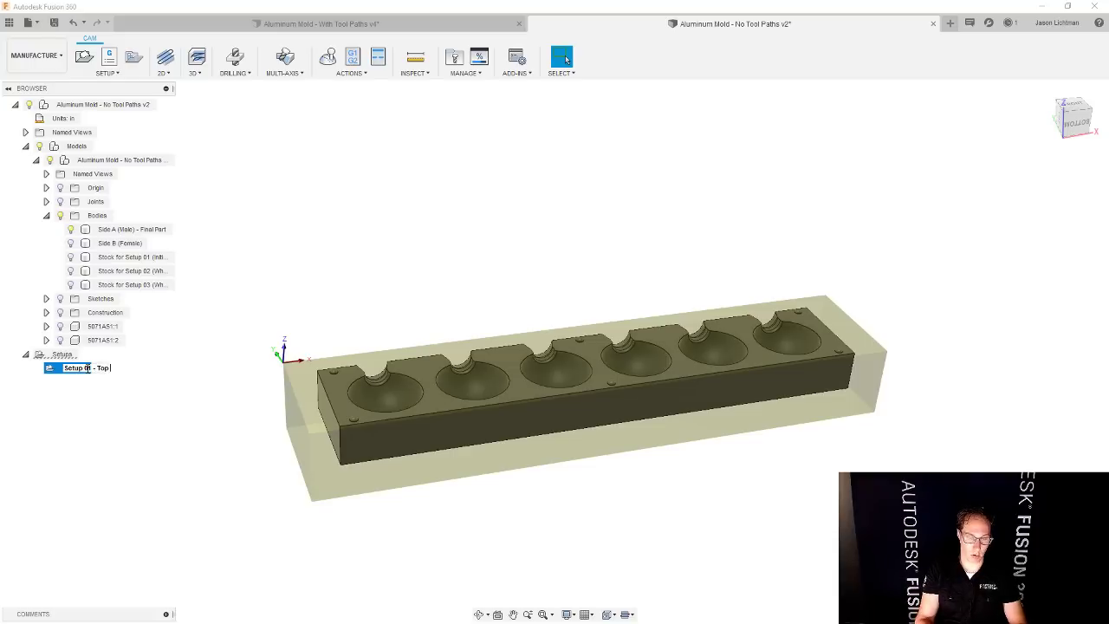
{"action": "type", "text": " Only"}
{"action": "key", "text": "Return"}
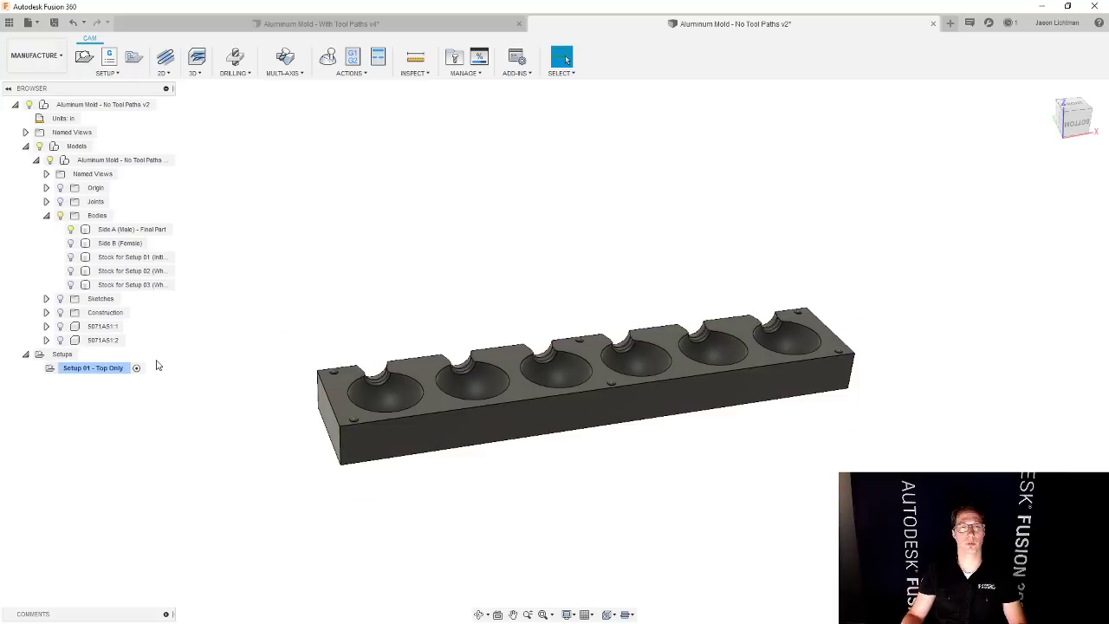
- Start a new setup using the Stock for Setup 02 body as From solid stock
{"action": "left_click", "coordinate": [84, 57]}
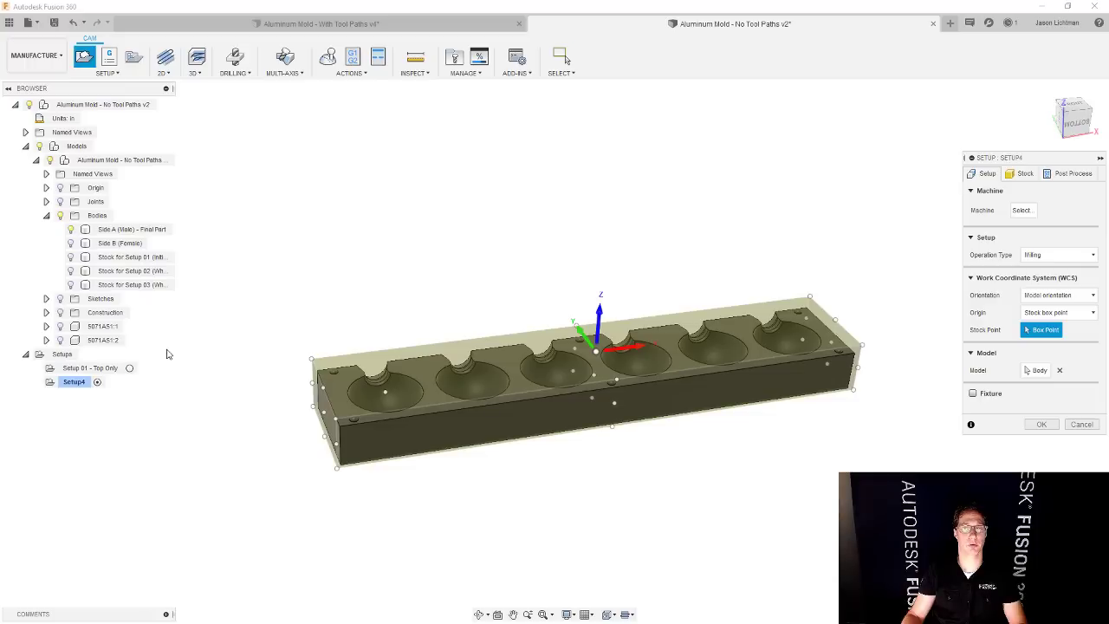
{"action": "left_click", "coordinate": [1022, 173]}
{"action": "left_click", "coordinate": [1064, 208]}
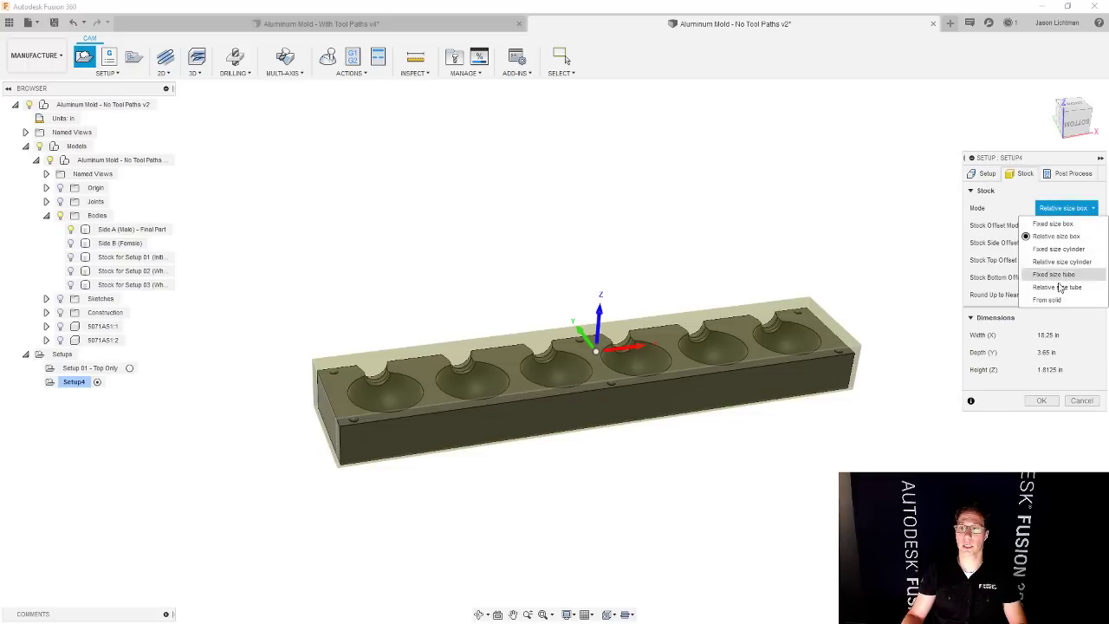
{"action": "left_click", "coordinate": [1055, 290]}
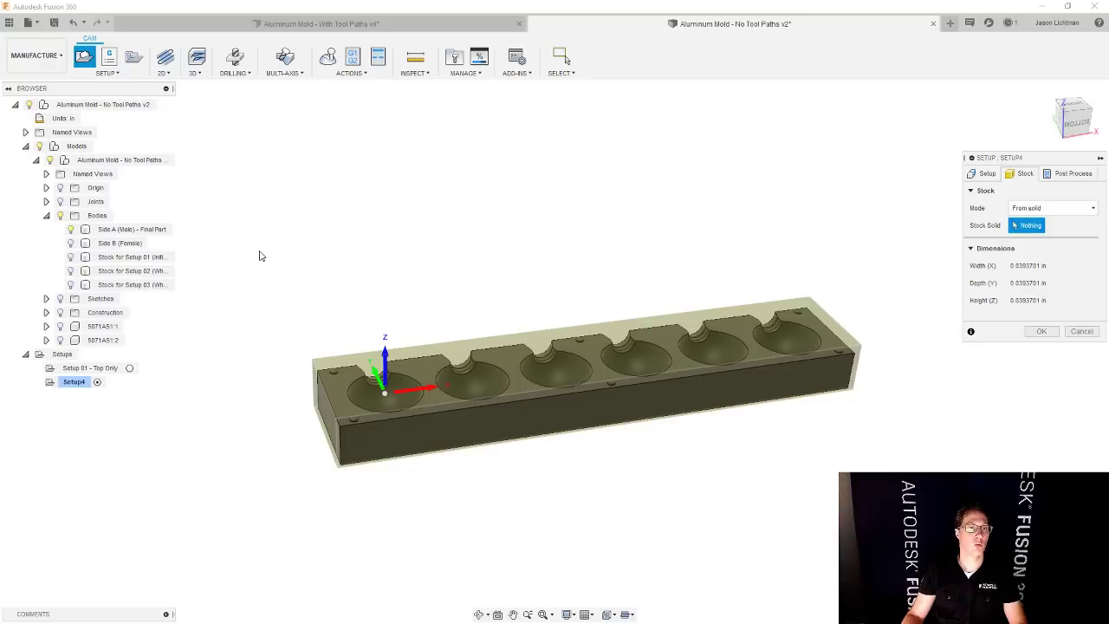
{"action": "left_click", "coordinate": [158, 272]}
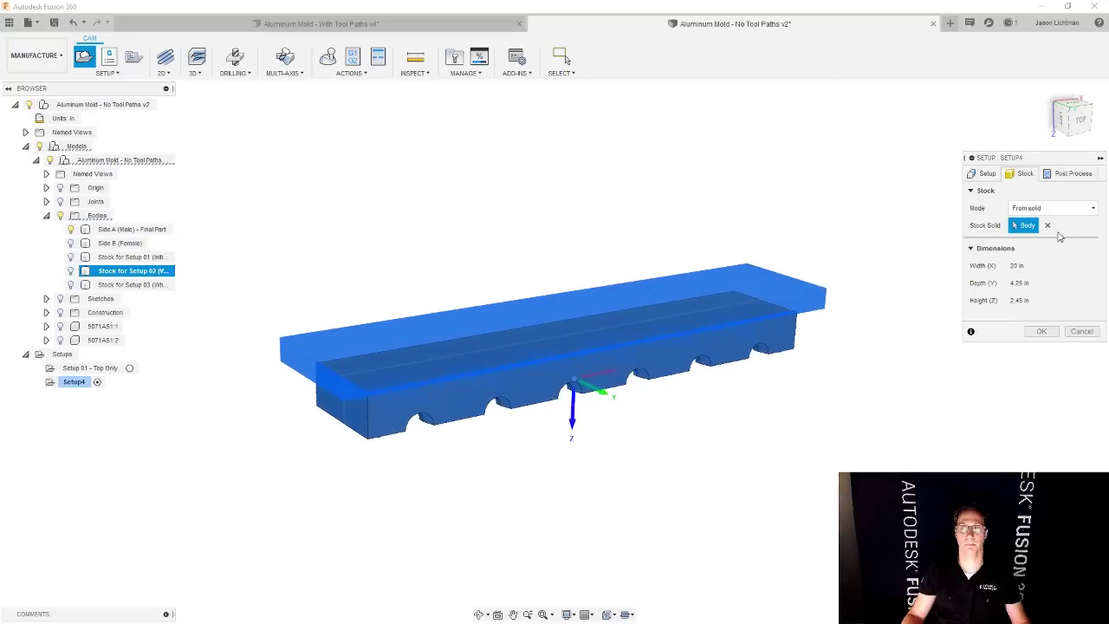
{"action": "left_click", "coordinate": [992, 175]}
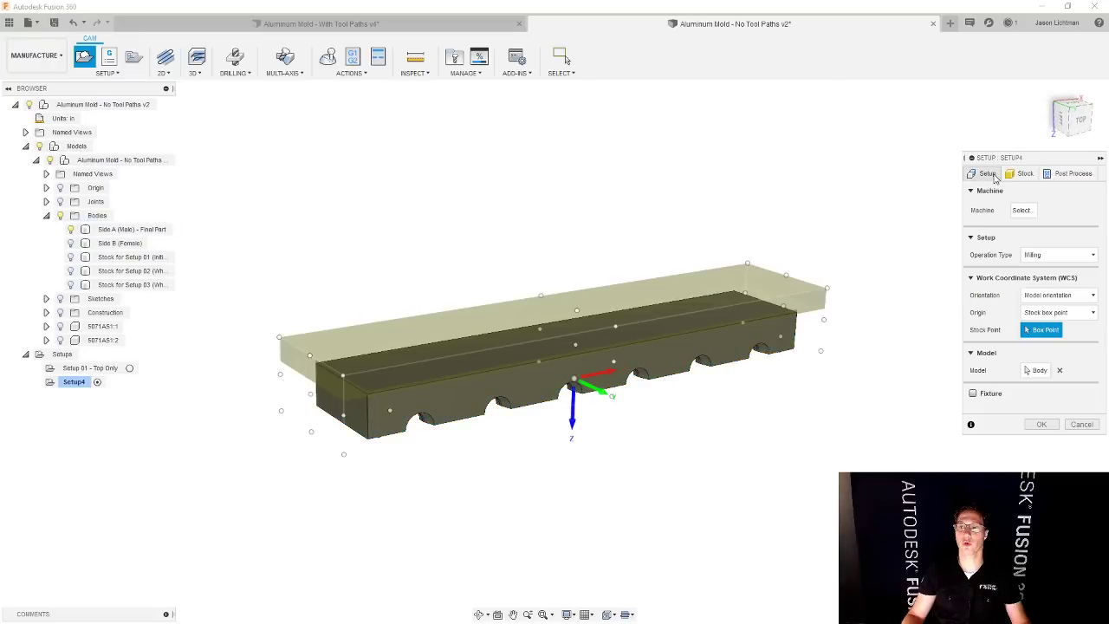
- Make Stock for Setup 03 the only model body and orient by Z axis/plane & X axis
{"action": "left_click", "coordinate": [1037, 374]}
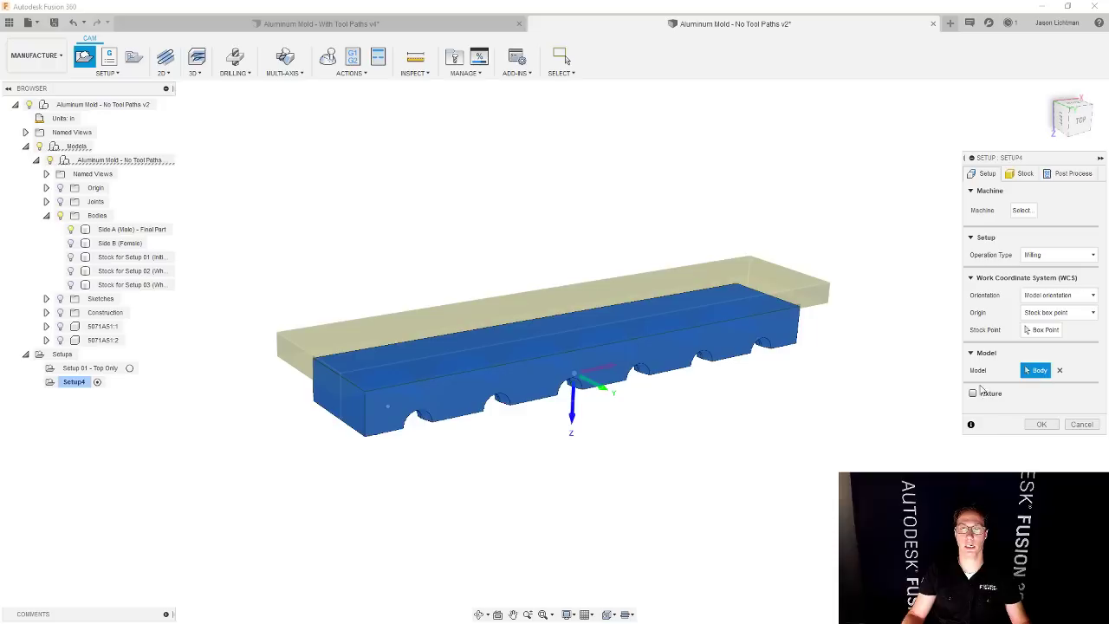
{"action": "left_click", "coordinate": [130, 287]}
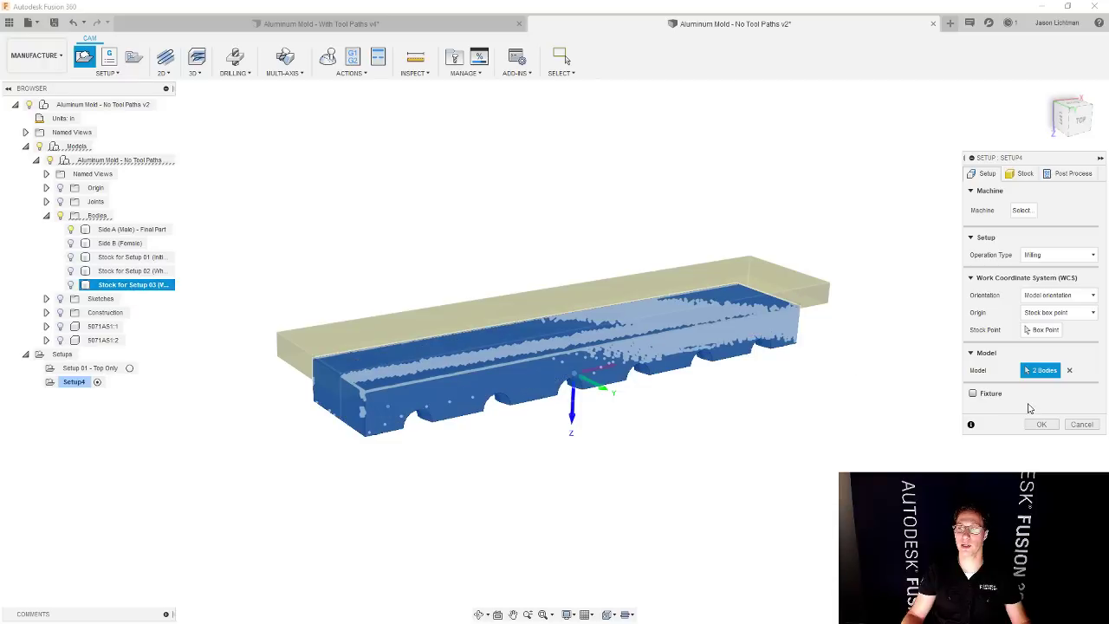
{"action": "left_click", "coordinate": [1069, 369]}
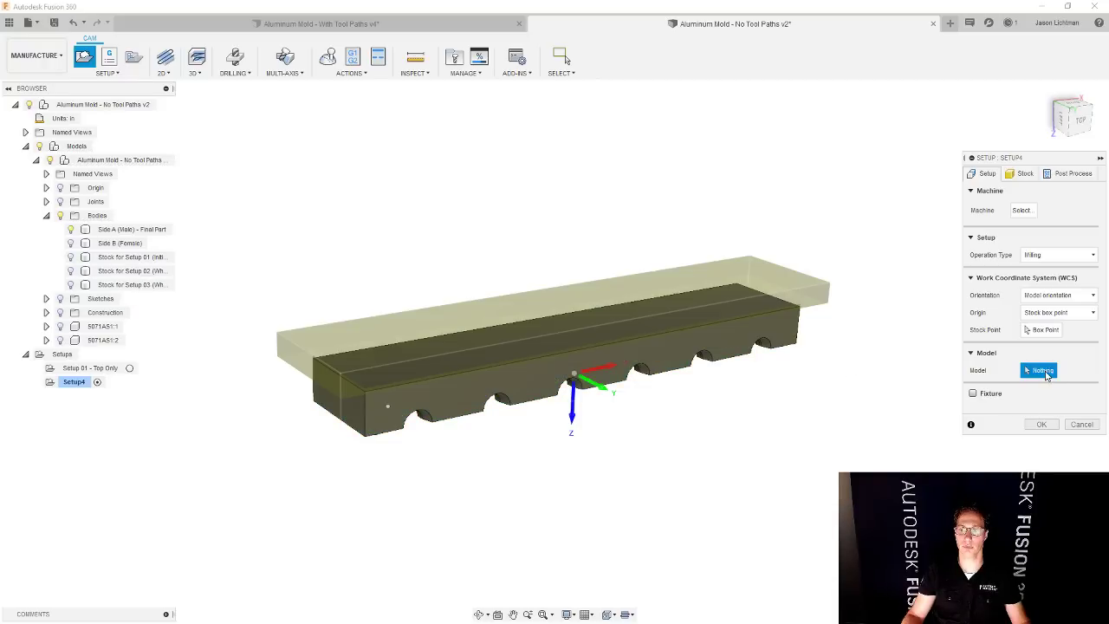
{"action": "left_click", "coordinate": [161, 285]}
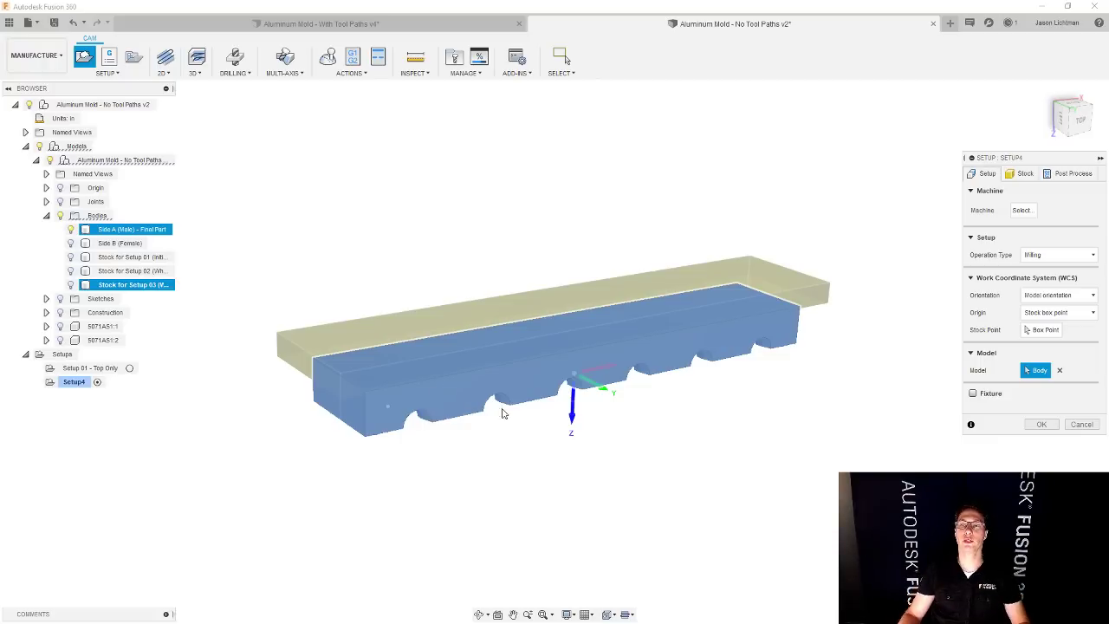
{"action": "left_click", "coordinate": [1024, 174]}
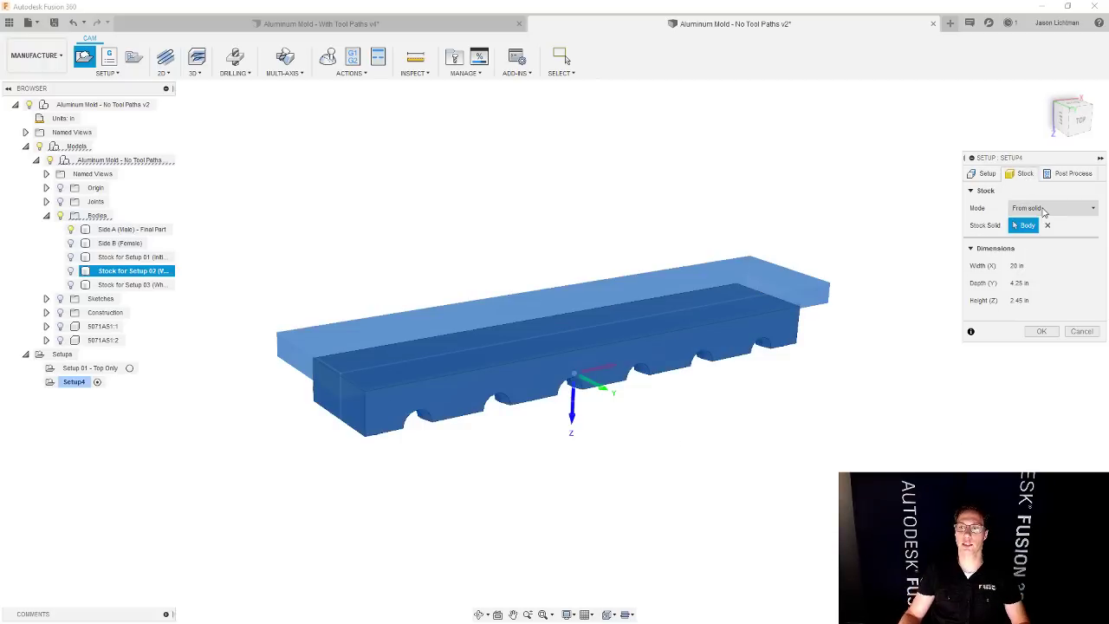
{"action": "left_click", "coordinate": [984, 174]}
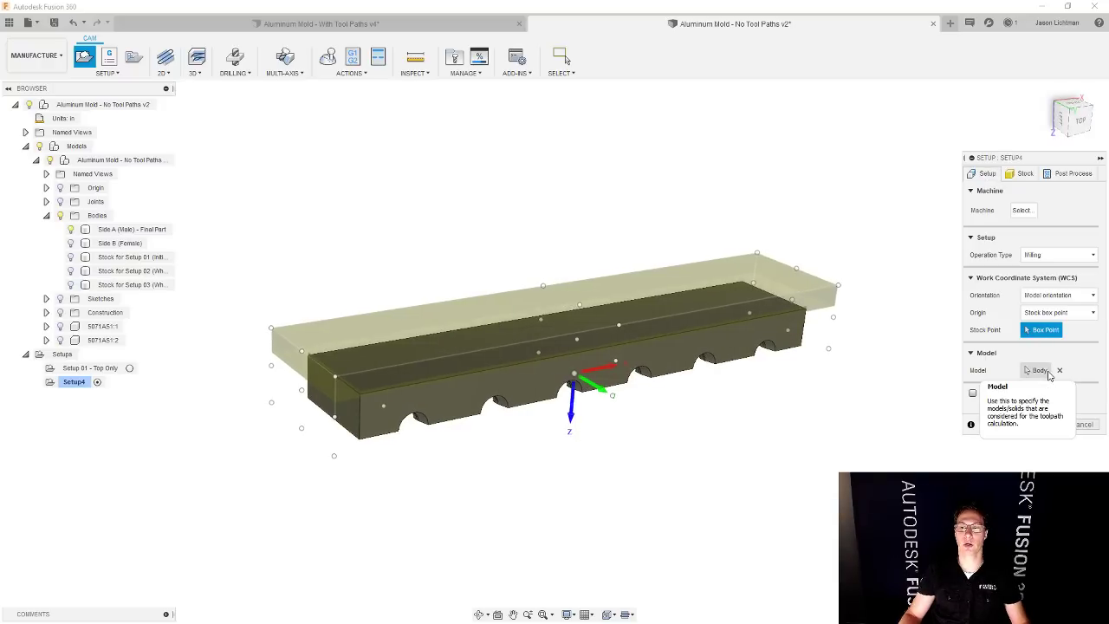
{"action": "left_click", "coordinate": [1048, 295]}
{"action": "left_click", "coordinate": [1050, 324]}
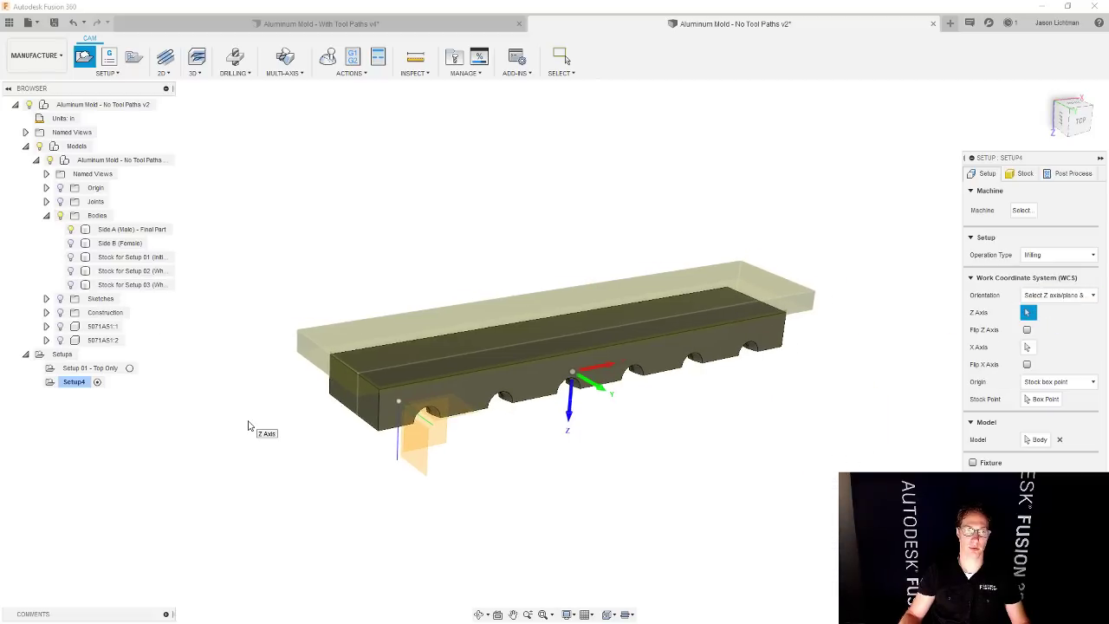
- Set Setup4's Z axis from the top face with the origin at the stock's left box corner
{"action": "left_click", "coordinate": [356, 364]}
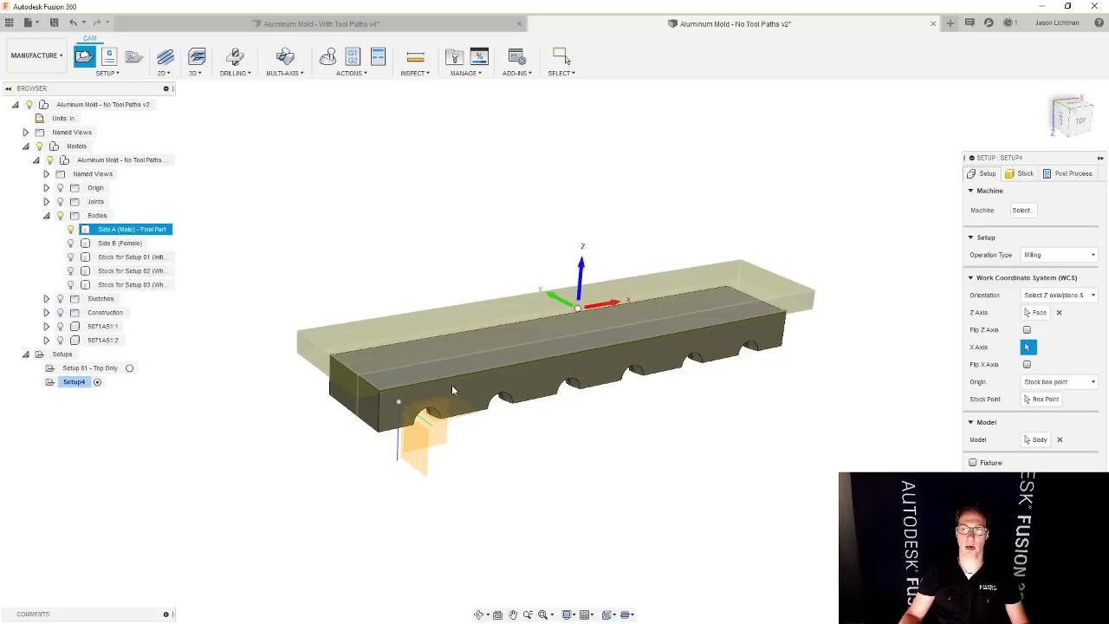
{"action": "left_click", "coordinate": [1042, 399]}
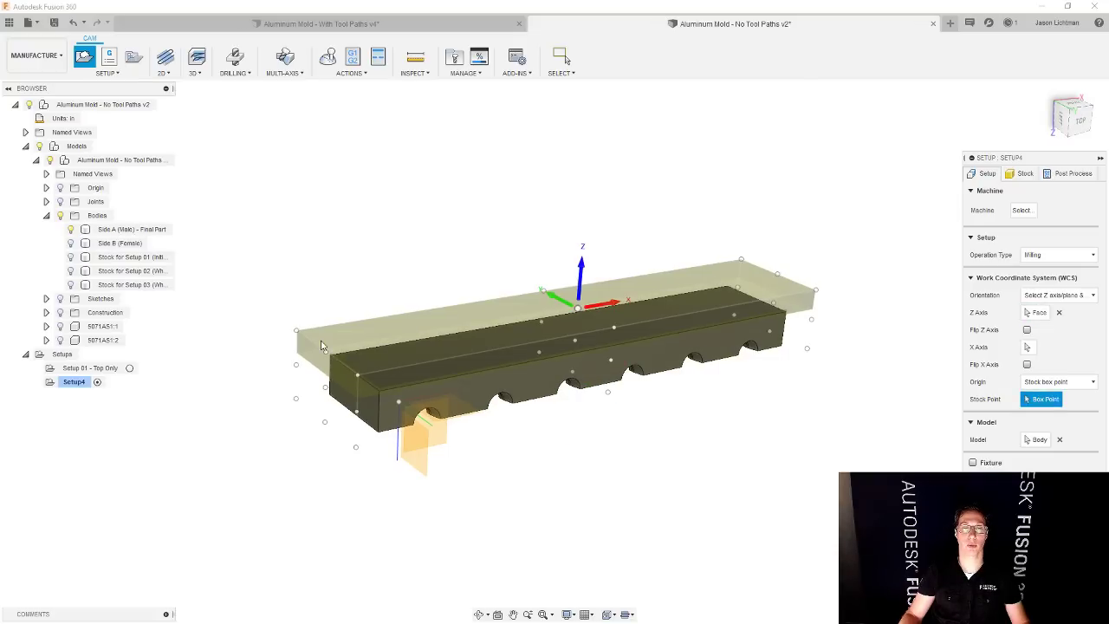
{"action": "middle_click_drag", "start_coordinate": [320, 345], "coordinate": [289, 318], "text": "shift"}
{"action": "left_click", "coordinate": [289, 317]}
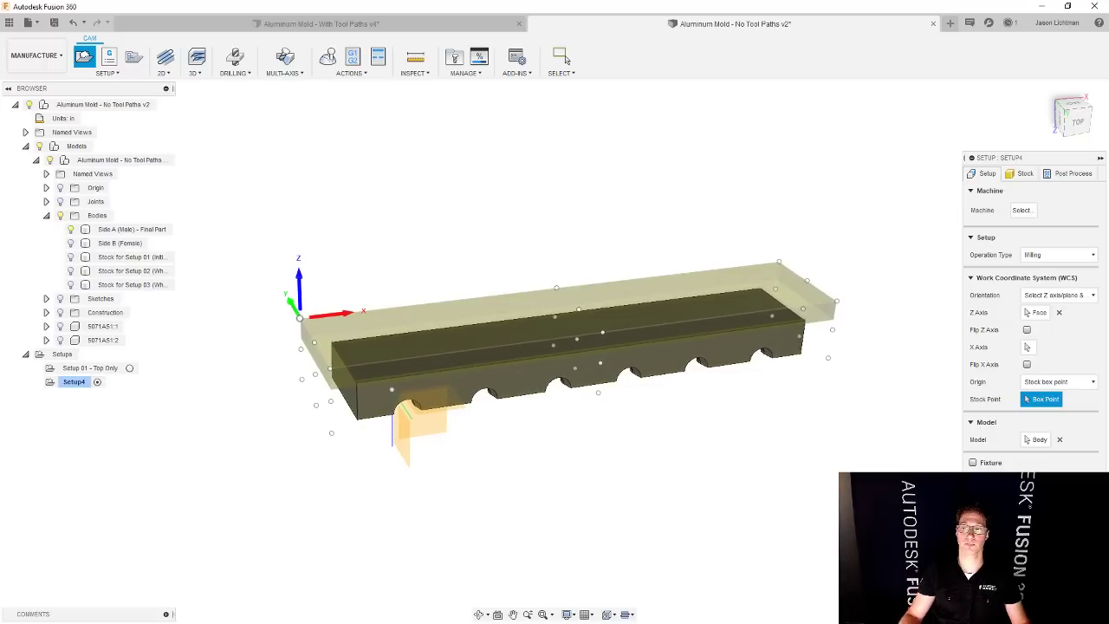
{"action": "key", "text": "Return"}
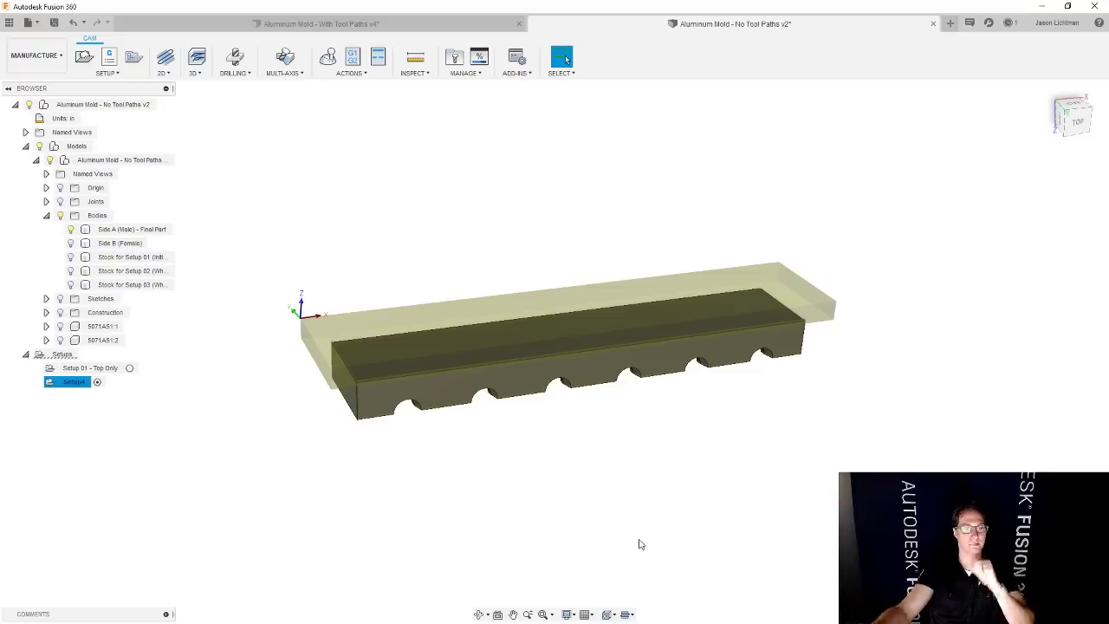
- Rename Setup4 to 'Setup 02 - Overhand and Facing'
{"action": "left_click", "coordinate": [79, 382]}
{"action": "type", "text": "S"}
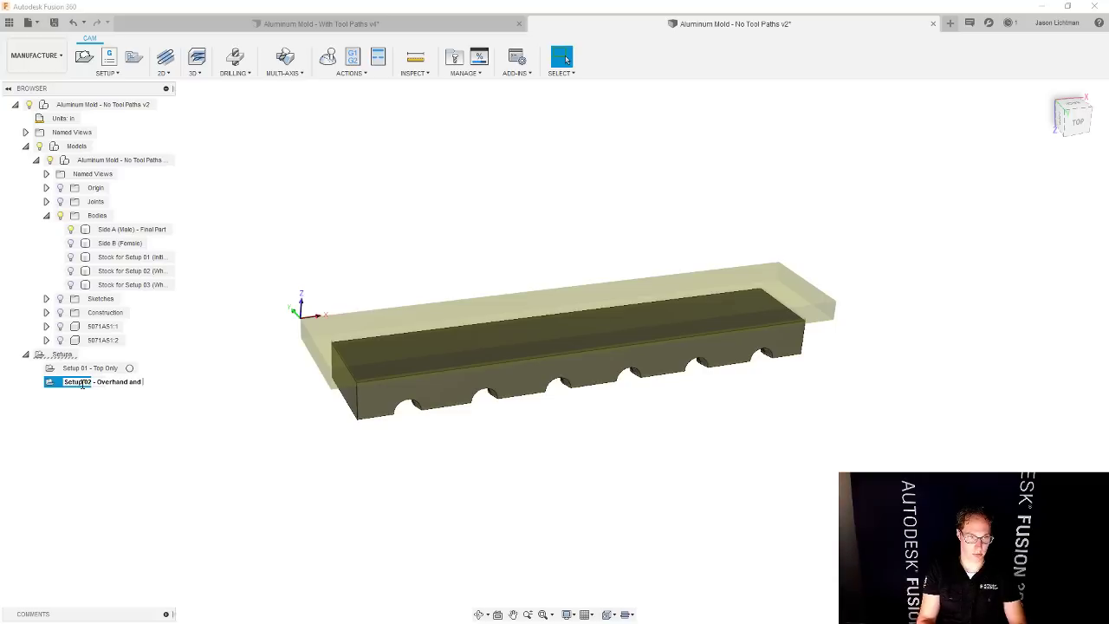
{"action": "key", "text": "Return"}
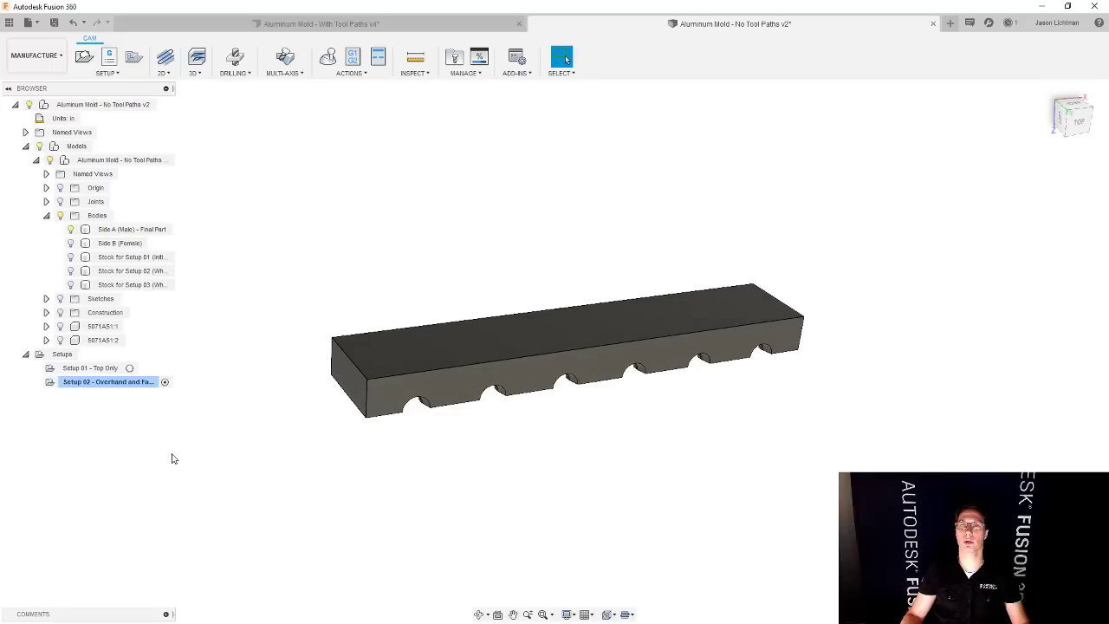
- Create a third setup with Stock for Setup 03 as stock and Side A (Male) as the only model
{"action": "left_click", "coordinate": [84, 56]}
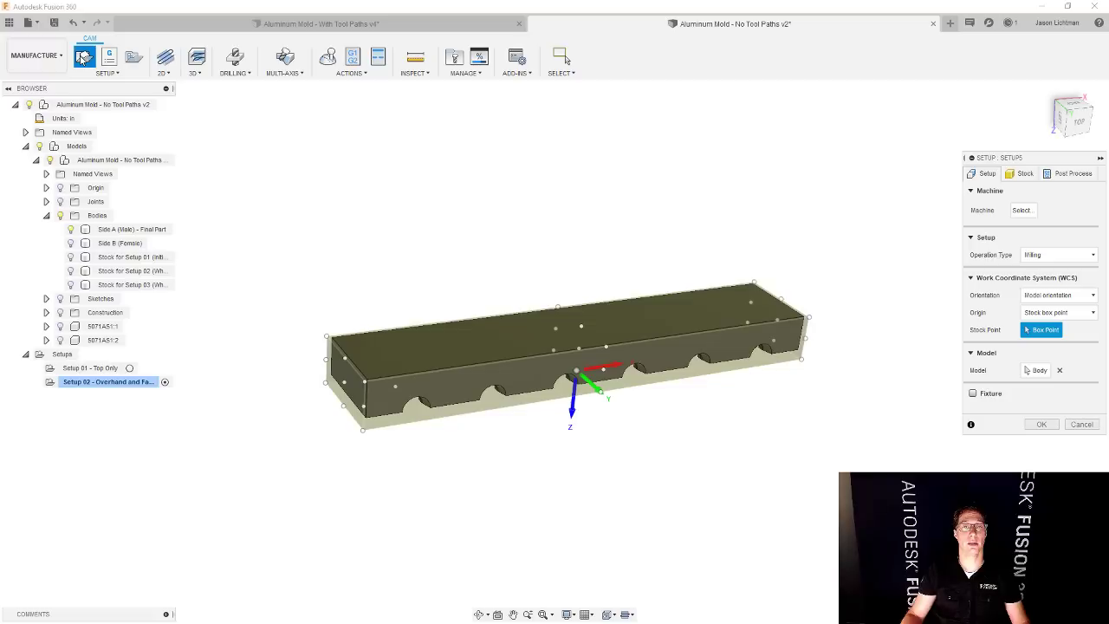
{"action": "left_click", "coordinate": [1022, 174]}
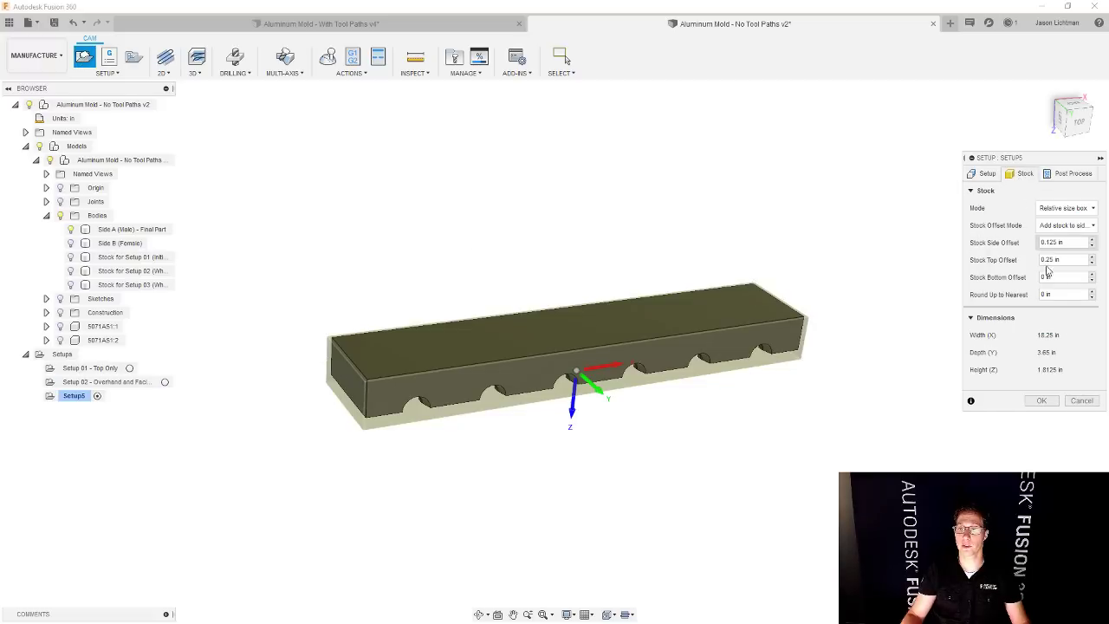
{"action": "left_click", "coordinate": [1065, 208]}
{"action": "left_click", "coordinate": [1057, 297]}
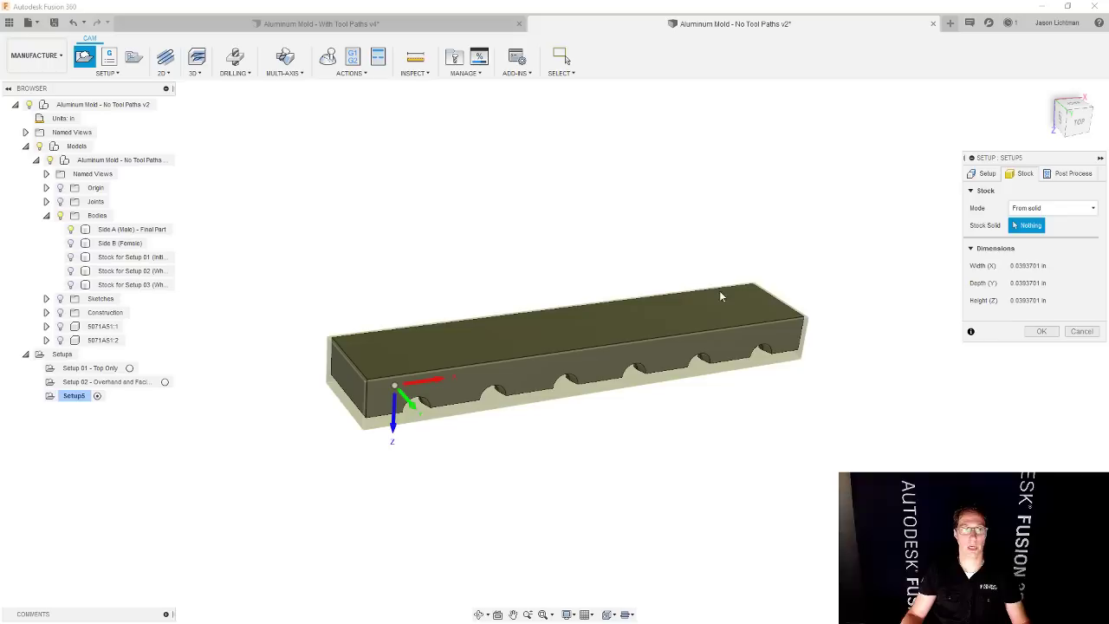
{"action": "left_click", "coordinate": [145, 286]}
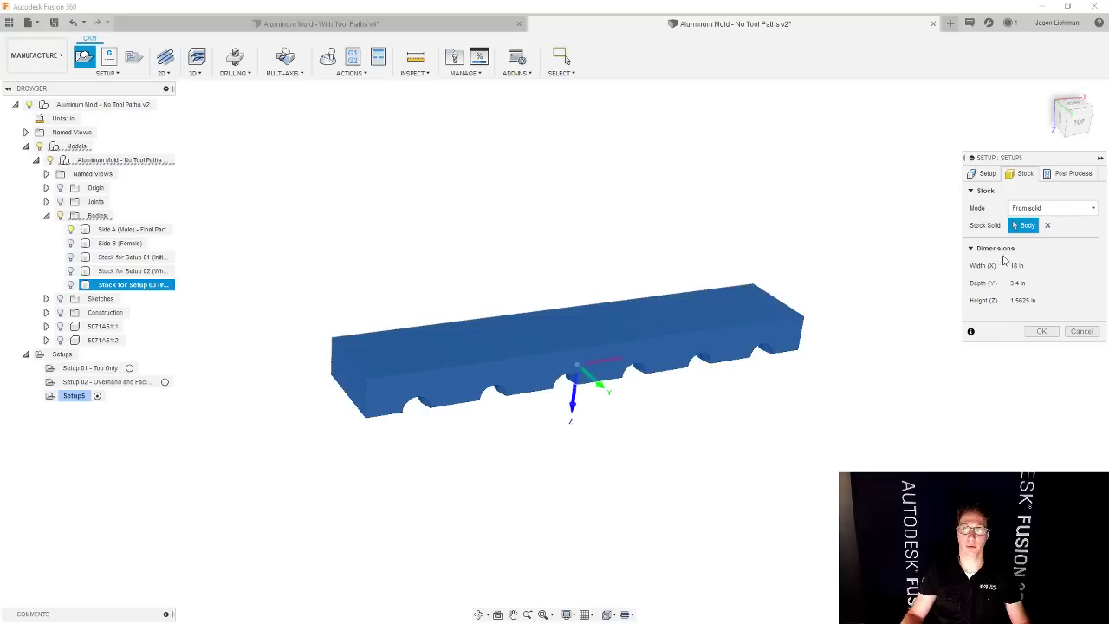
{"action": "left_click", "coordinate": [989, 173]}
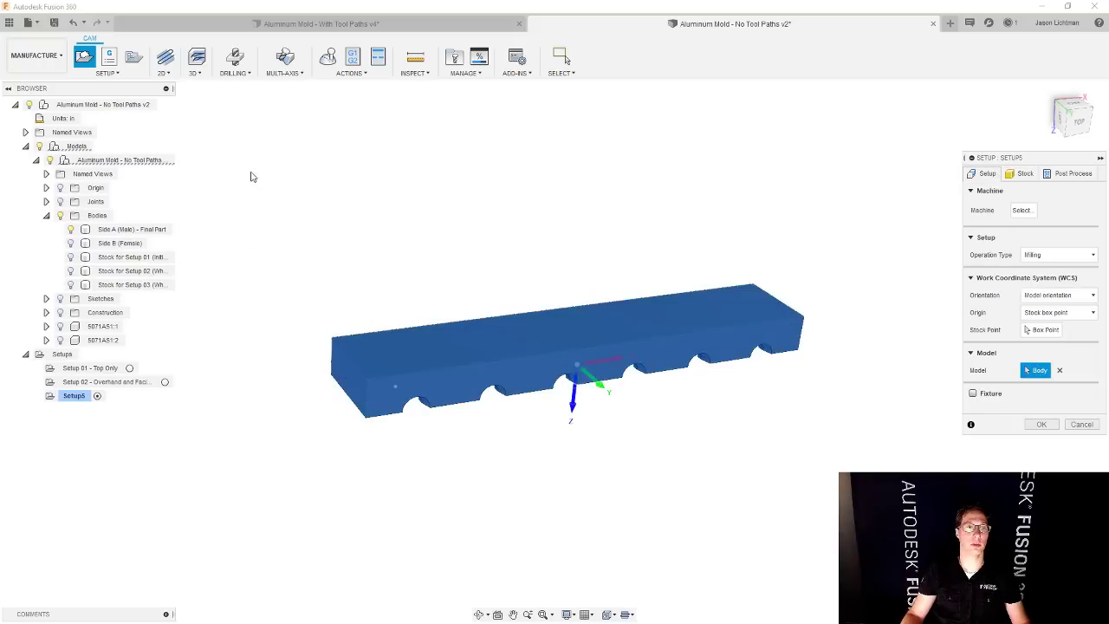
{"action": "left_click", "coordinate": [121, 229]}
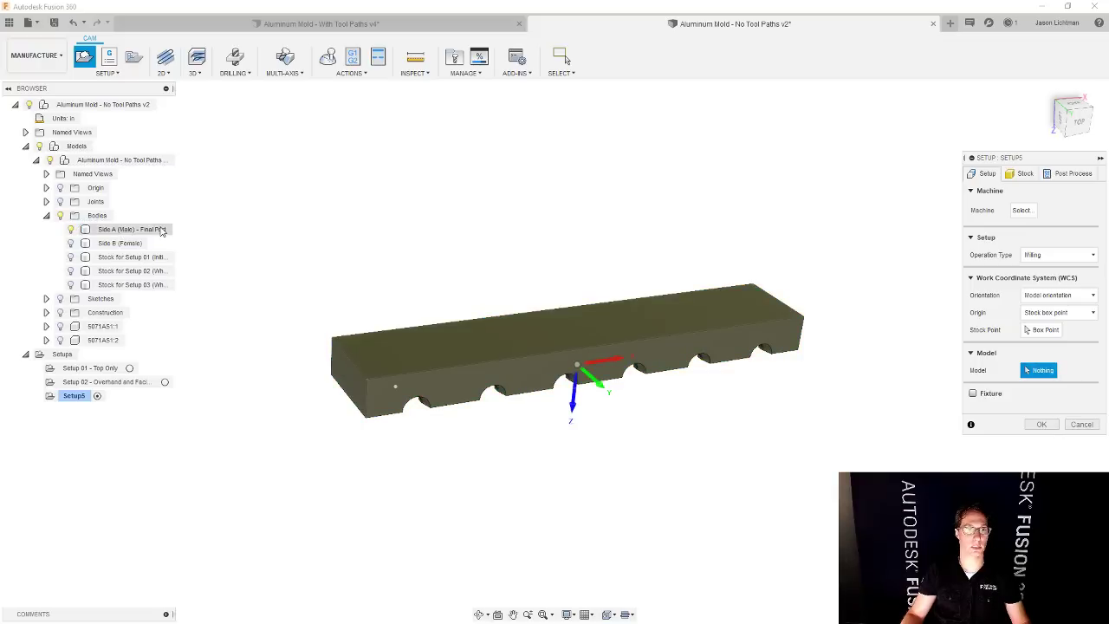
{"action": "left_click", "coordinate": [130, 229]}
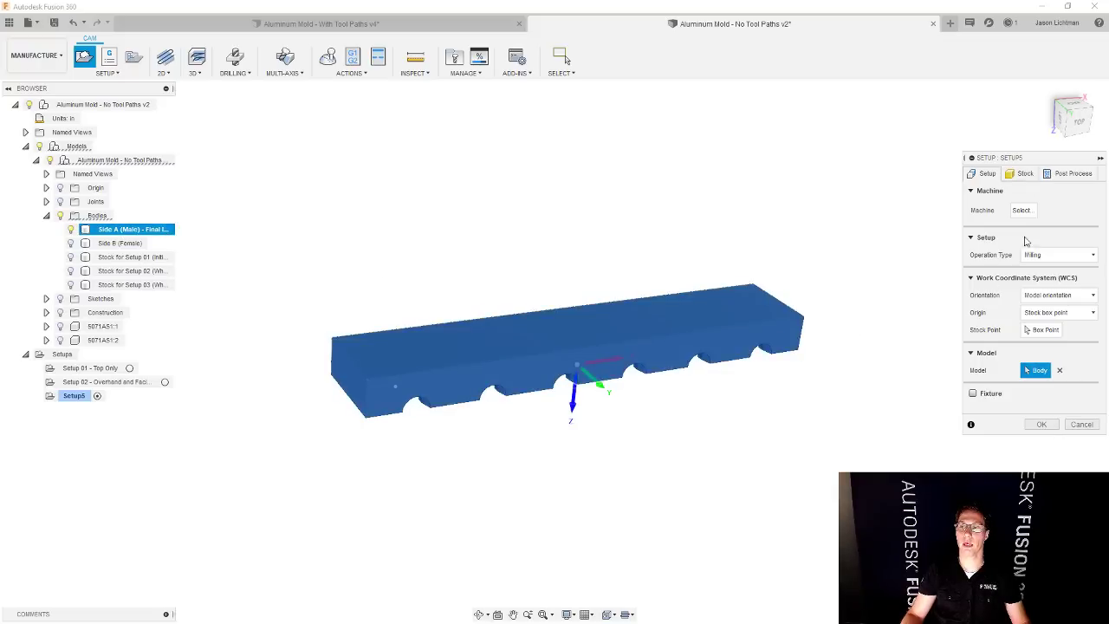
- Orient it with Z up from the top face and the origin at the stock's top box corner
{"action": "left_click", "coordinate": [1056, 294]}
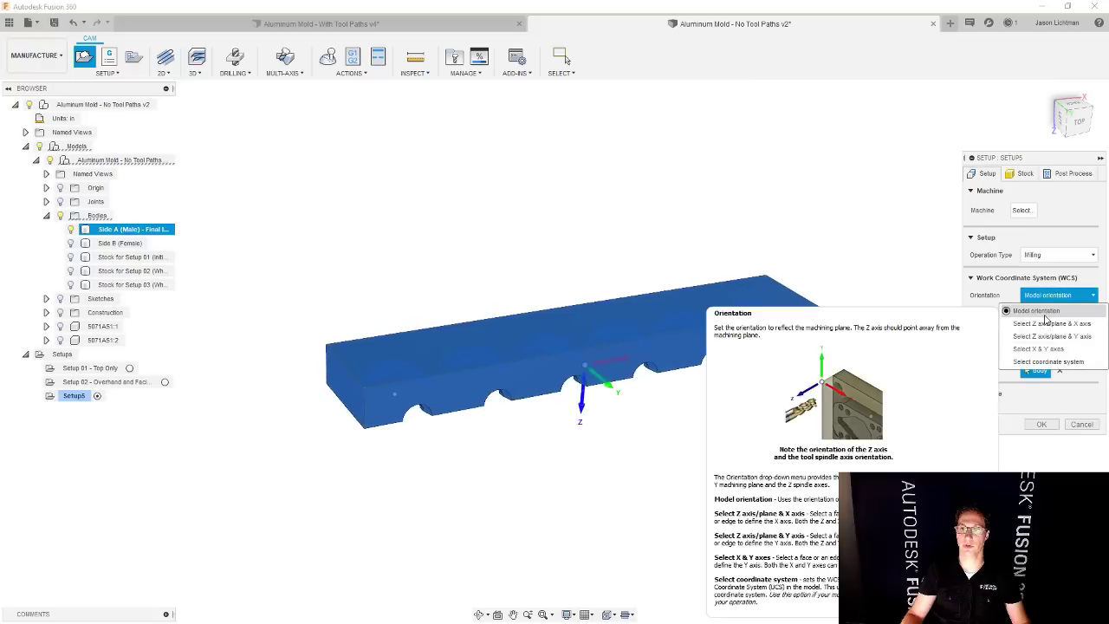
{"action": "left_click", "coordinate": [1053, 323]}
{"action": "left_click", "coordinate": [747, 292]}
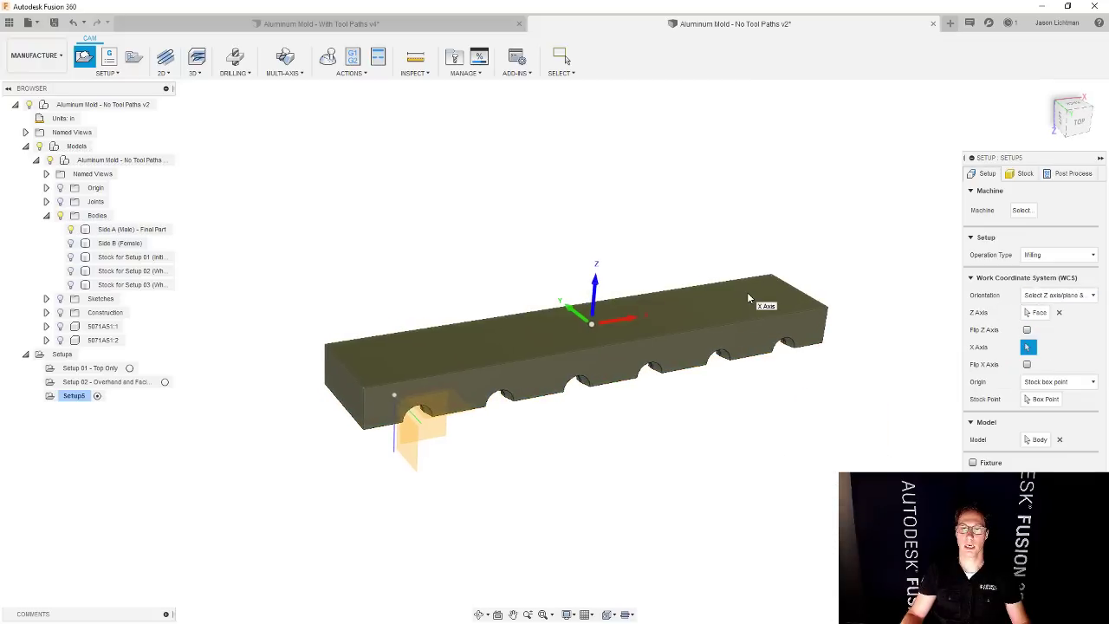
{"action": "left_click", "coordinate": [1040, 400]}
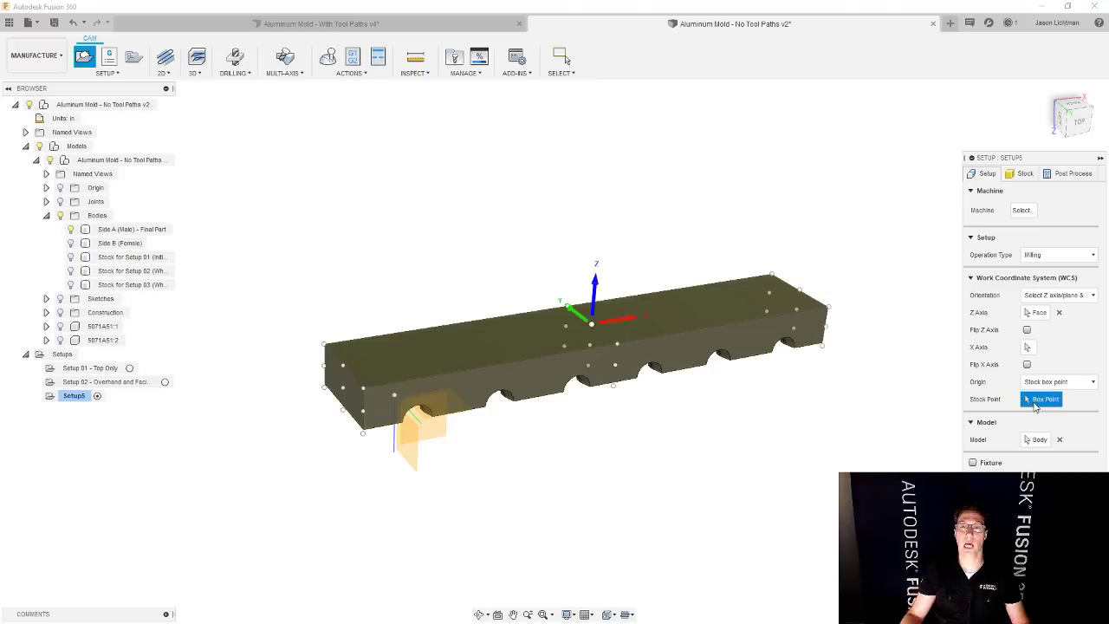
{"action": "scroll", "coordinate": [320, 348], "scroll_direction": "up", "scroll_amount": 6}
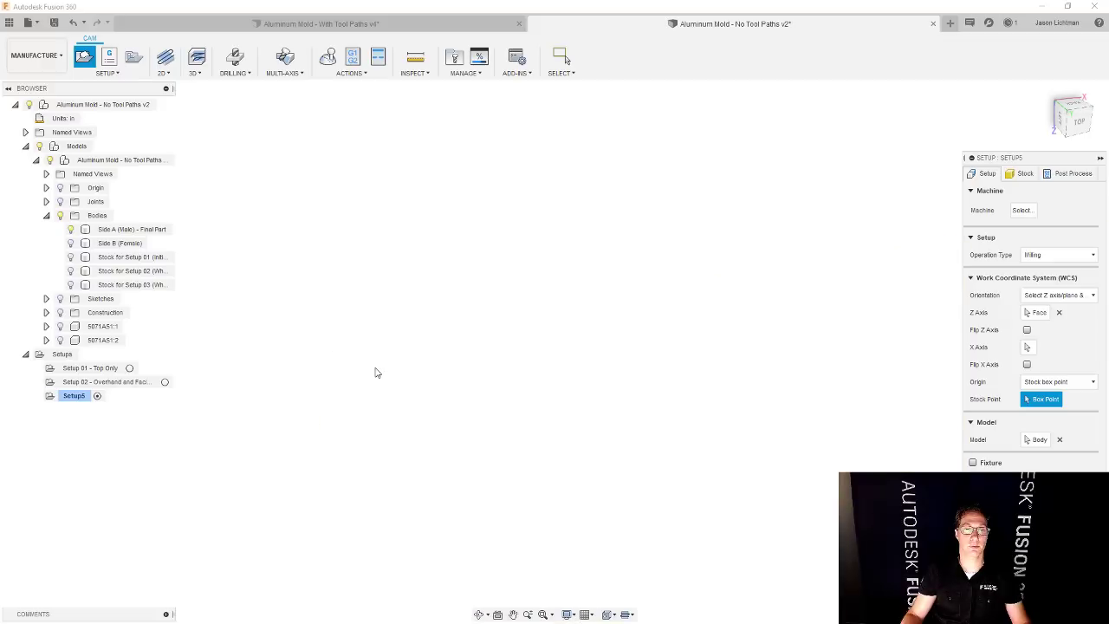
{"action": "scroll", "coordinate": [404, 381], "scroll_direction": "down", "scroll_amount": 4}
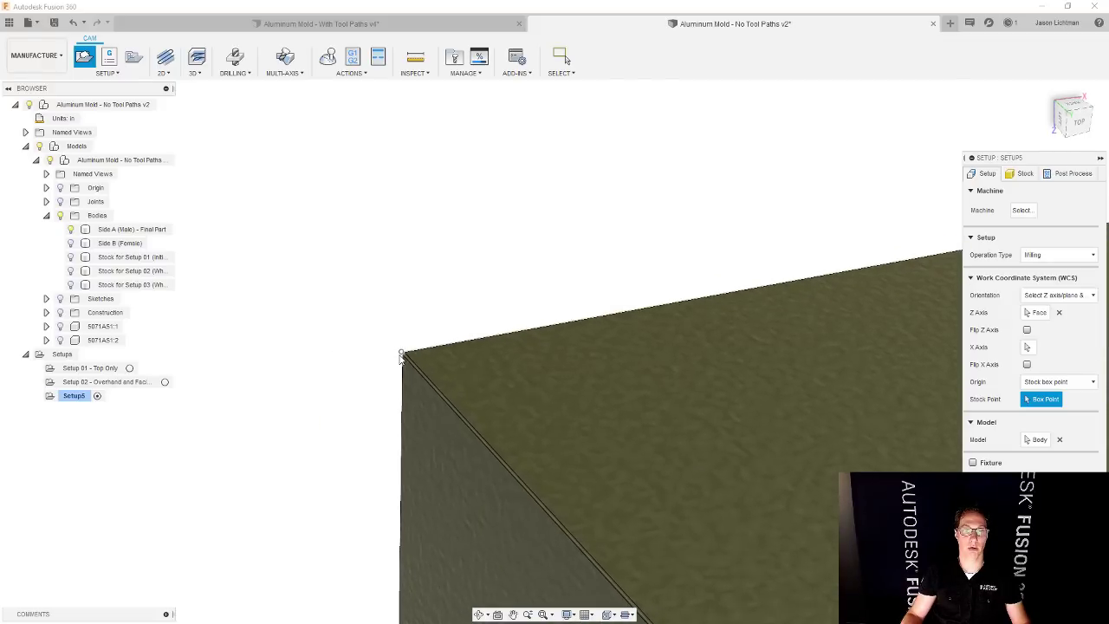
{"action": "left_click", "coordinate": [402, 352]}
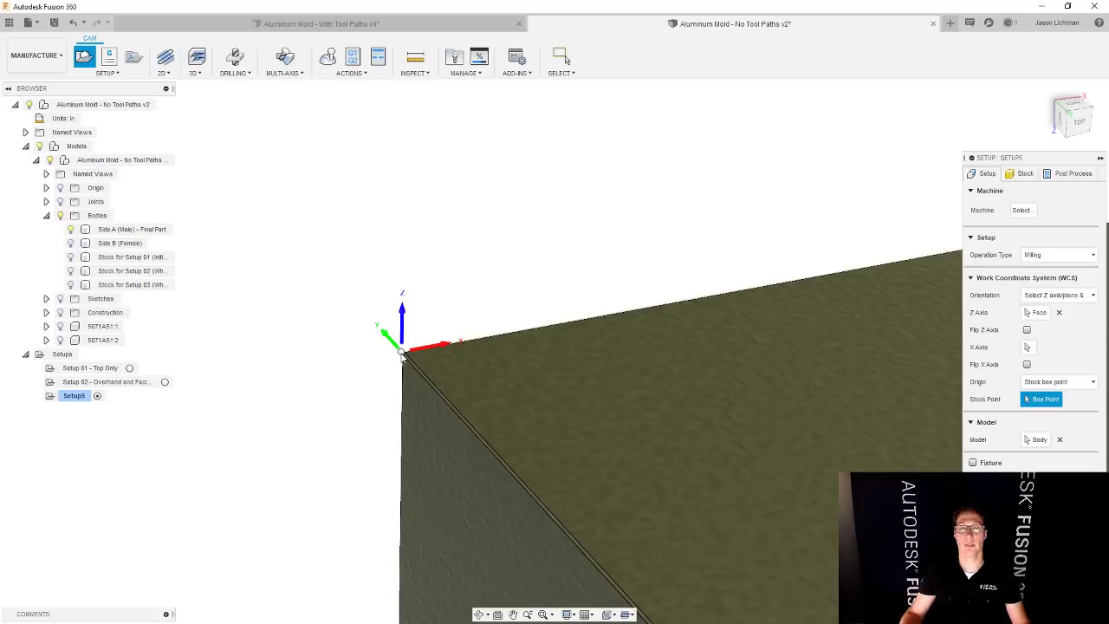
{"action": "scroll", "coordinate": [400, 351], "scroll_direction": "down", "scroll_amount": 3}
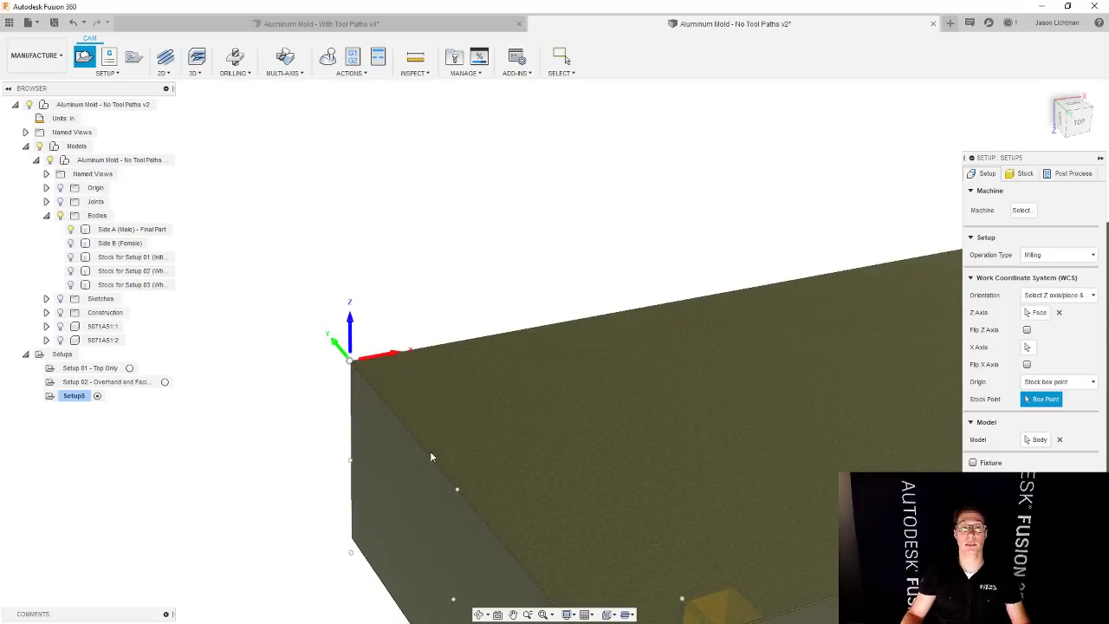
{"action": "scroll", "coordinate": [483, 283], "scroll_direction": "down", "scroll_amount": 3}
{"action": "scroll", "coordinate": [484, 283], "scroll_direction": "down", "scroll_amount": 1}
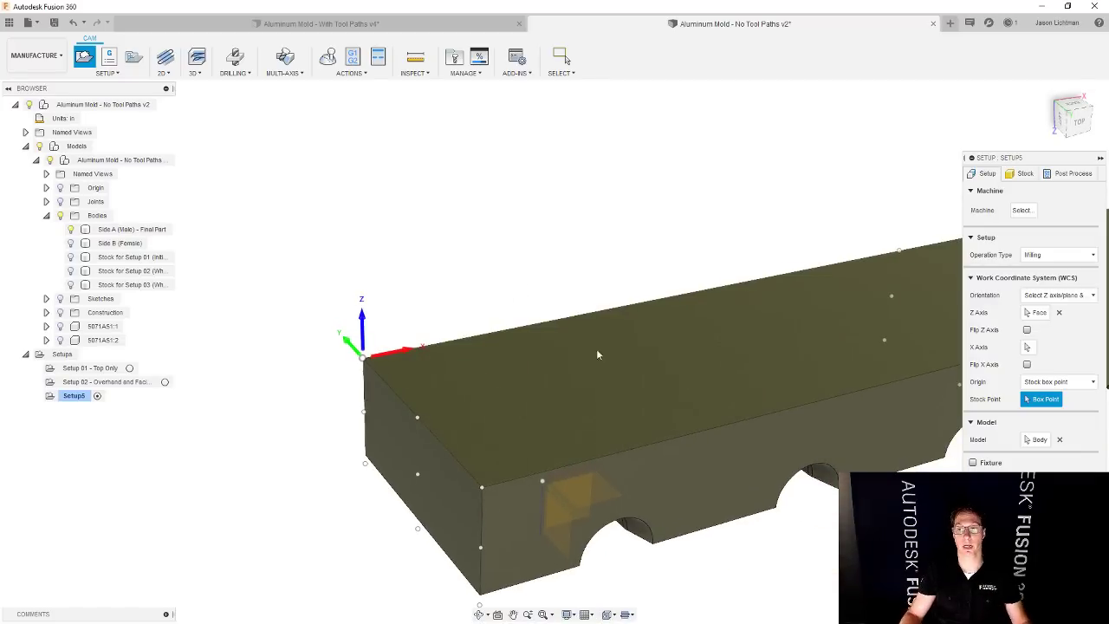
{"action": "key", "text": "Return"}
- Rename Setup5 to 'Setup 03 - Final Chamfer' and activate Setup 01 - Top Only
{"action": "scroll", "coordinate": [288, 482], "scroll_direction": "down", "scroll_amount": 3}
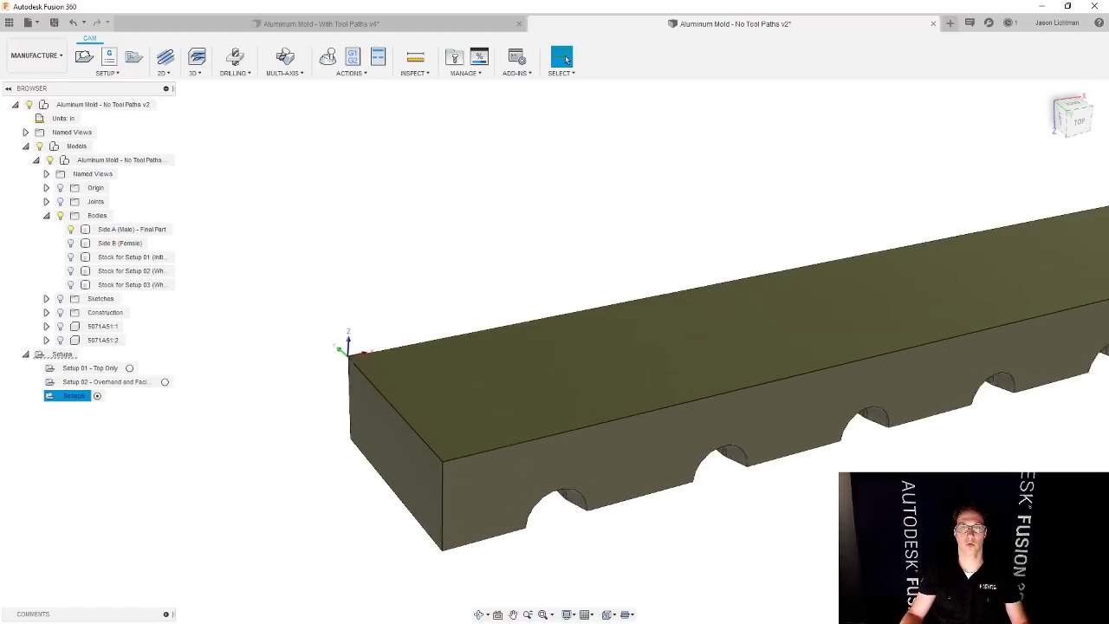
{"action": "left_click", "coordinate": [76, 396]}
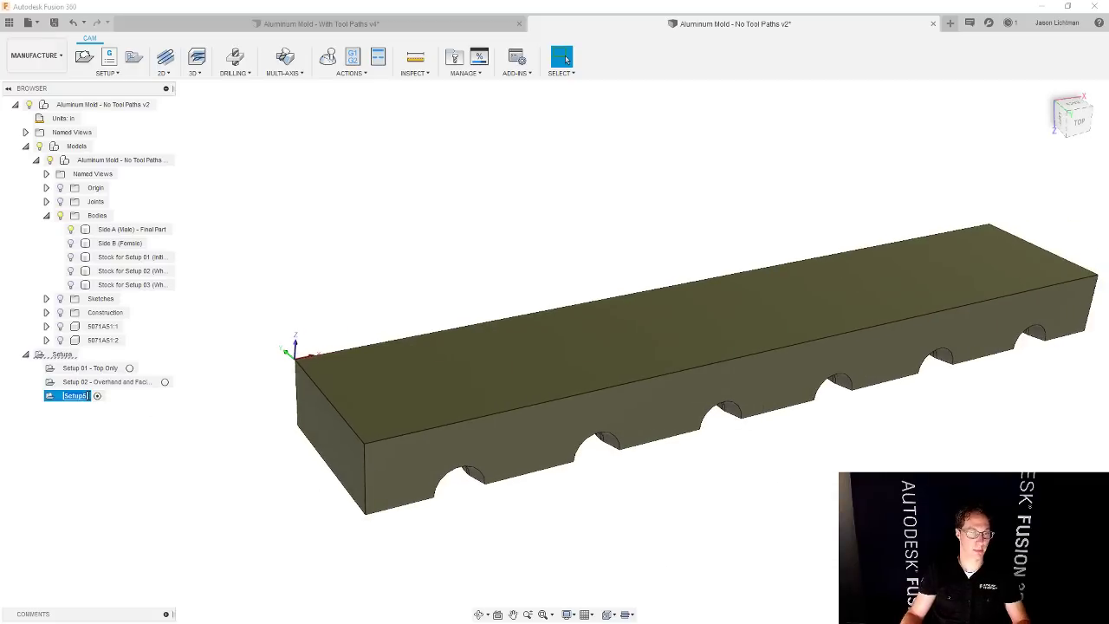
{"action": "type", "text": "Se"}
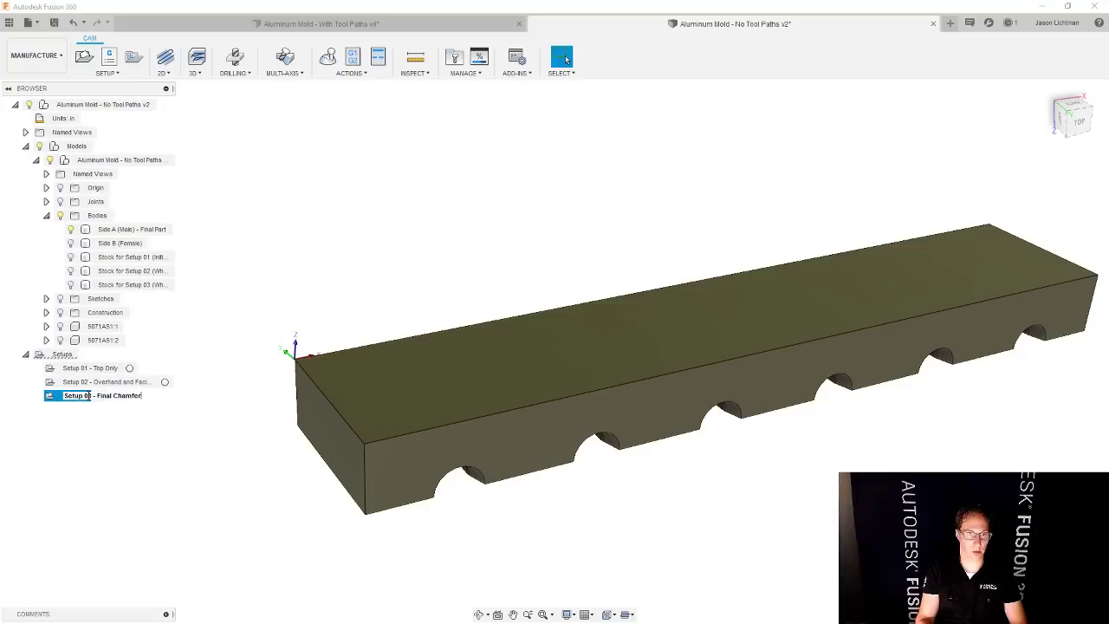
{"action": "key", "text": "Return"}
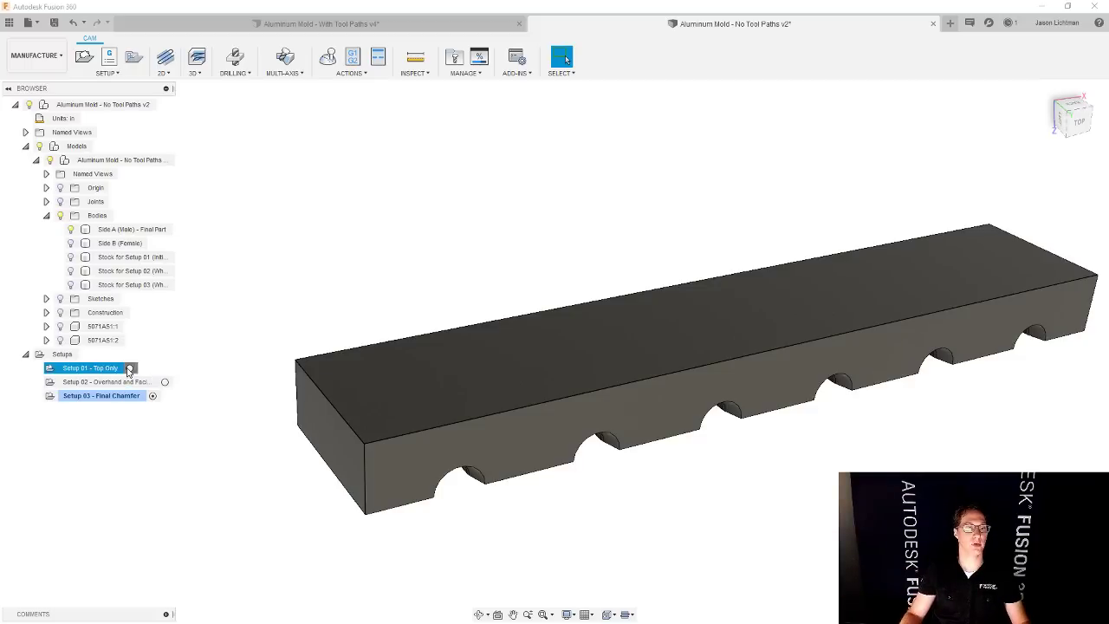
{"action": "left_click", "coordinate": [92, 367]}
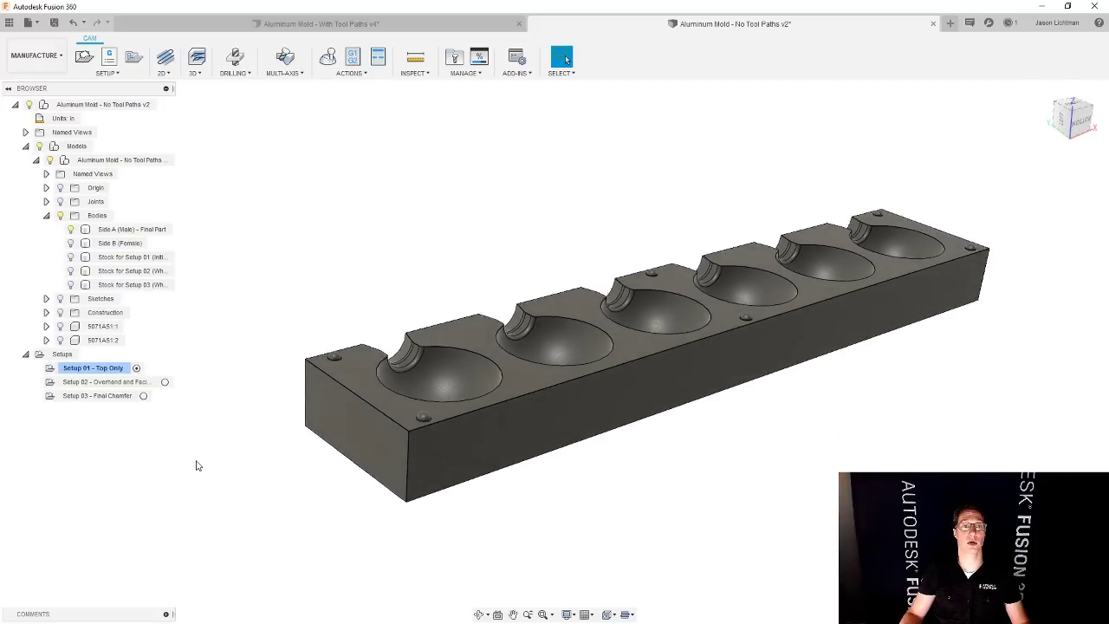
- Create a Face1 operation using tool #172, the 2.48" face mill
{"action": "left_click", "coordinate": [164, 73]}
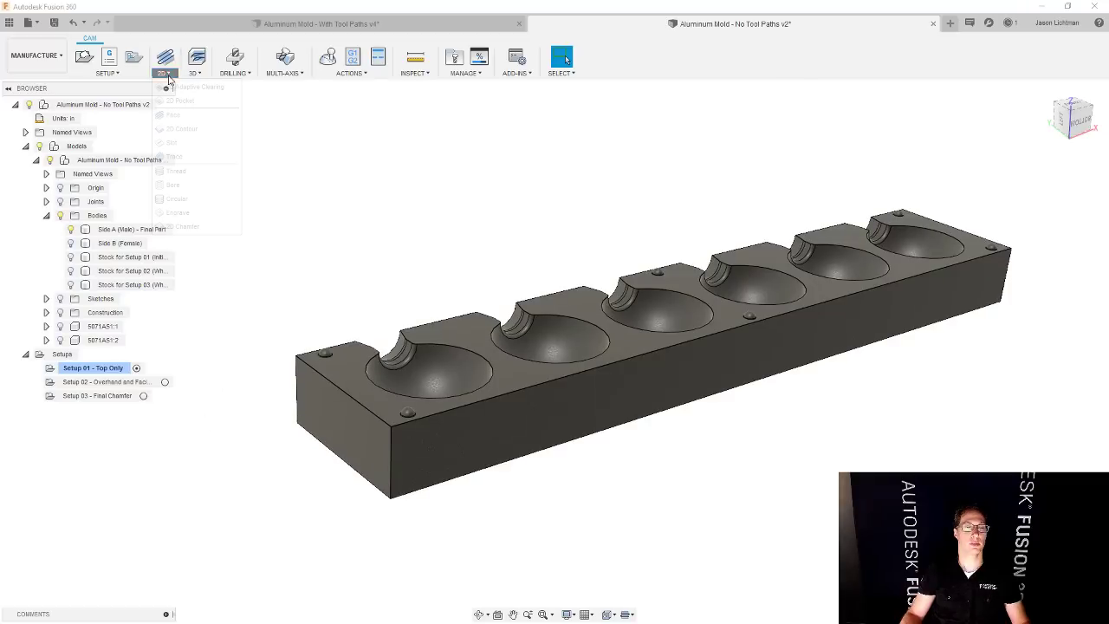
{"action": "left_click", "coordinate": [174, 115]}
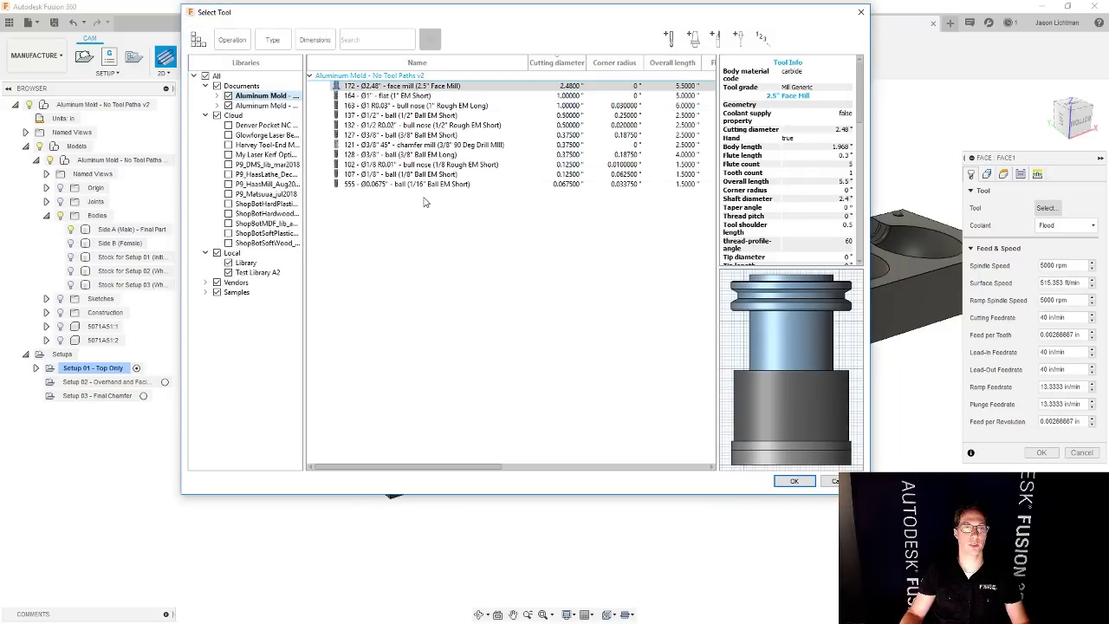
{"action": "left_click_drag", "start_coordinate": [476, 13], "coordinate": [475, 60]}
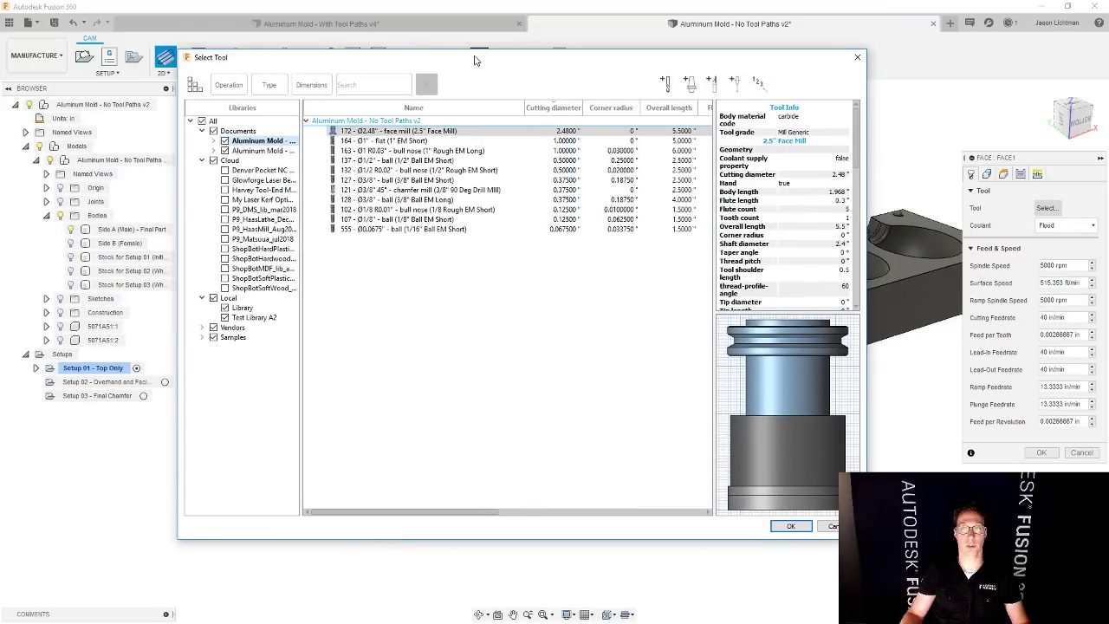
{"action": "double_click", "coordinate": [423, 131]}
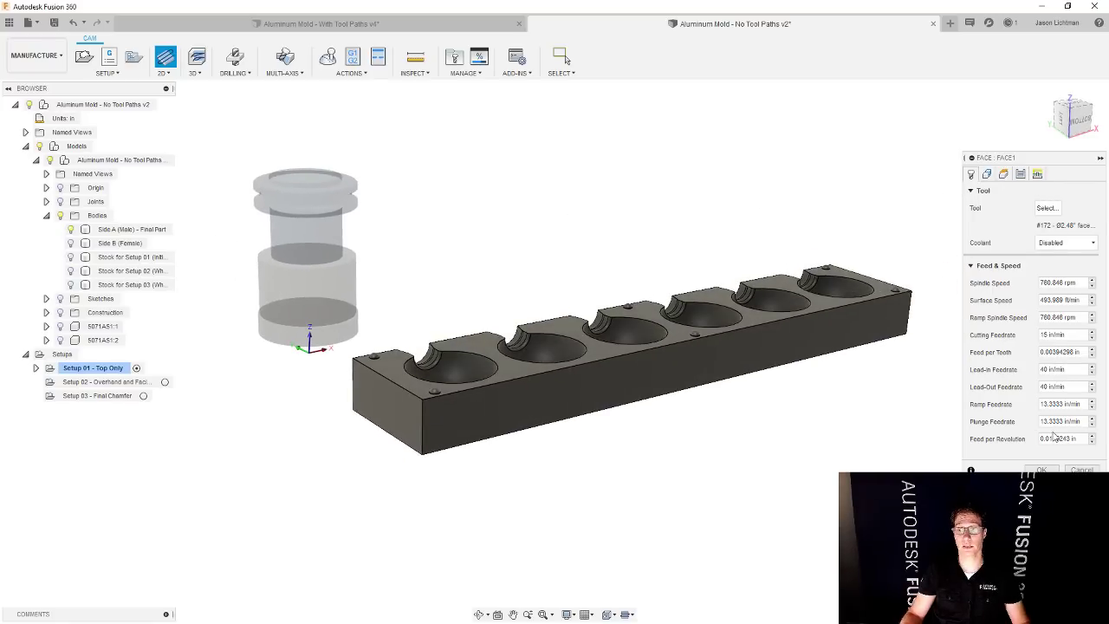
{"action": "left_click", "coordinate": [1041, 470]}
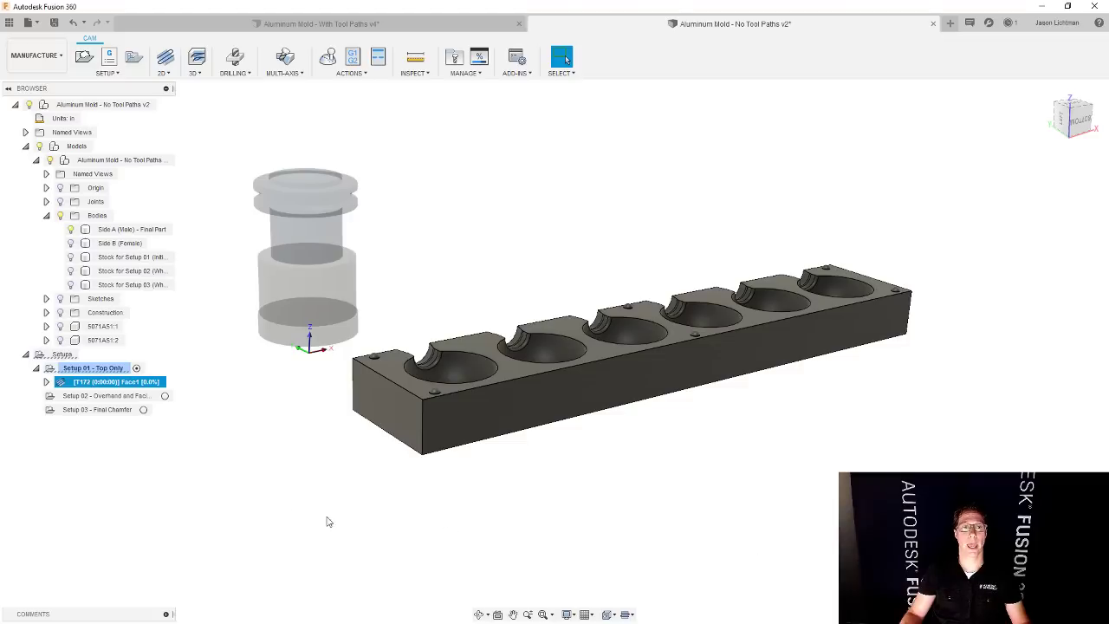
- Edit Face1 for multiple depths with 0.05 in maximum stepdown and a 0.005 in finishing step
{"action": "right_click", "coordinate": [138, 392]}
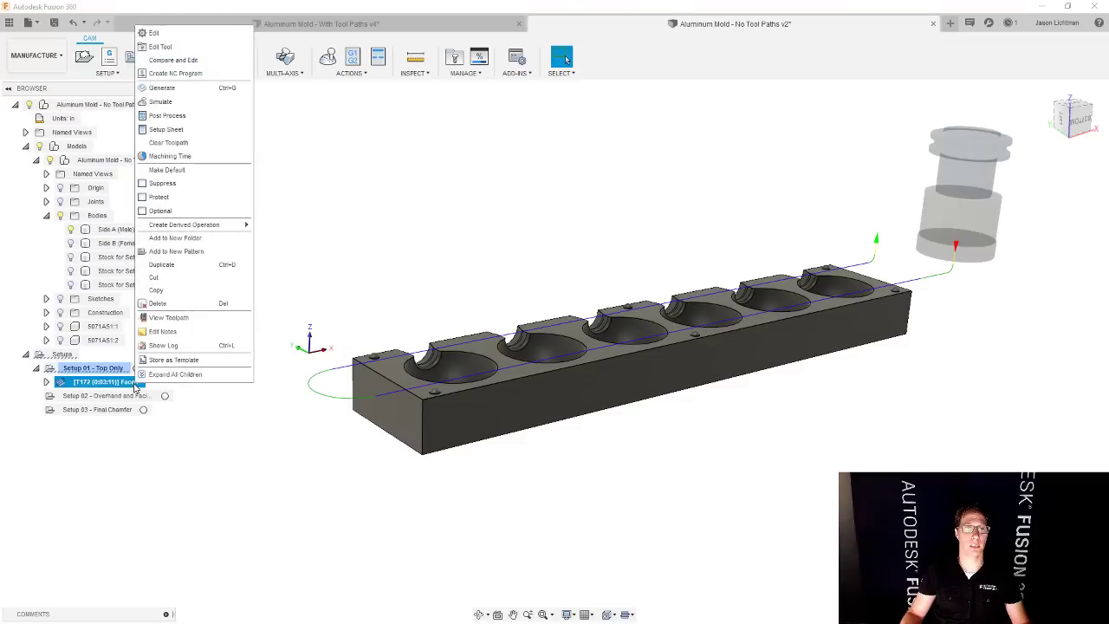
{"action": "left_click", "coordinate": [179, 35]}
{"action": "left_click", "coordinate": [1020, 175]}
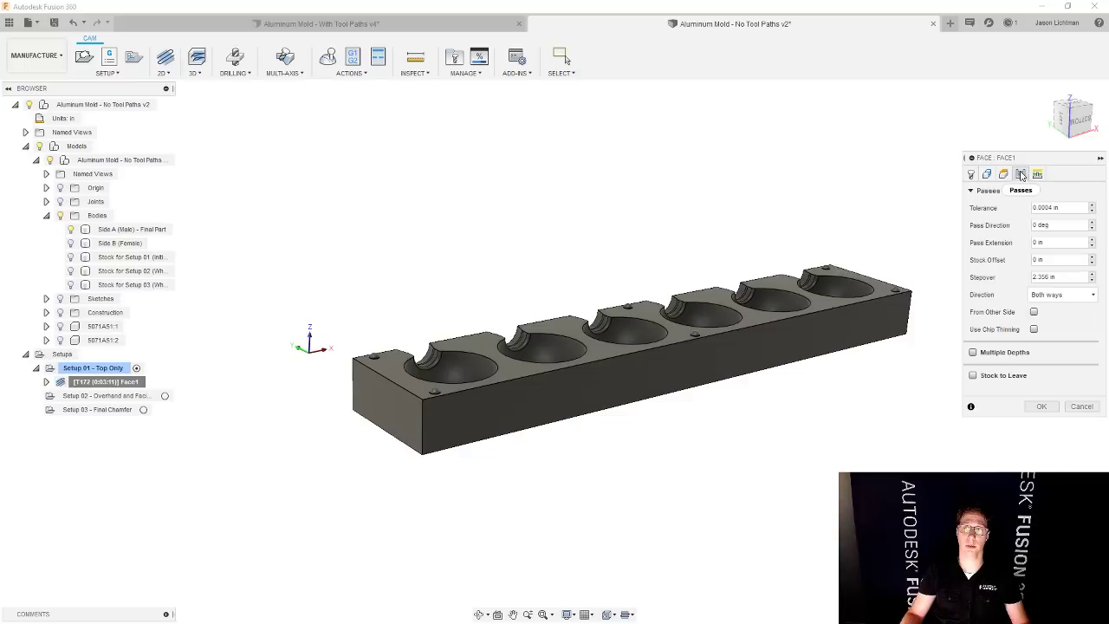
{"action": "left_click", "coordinate": [974, 351]}
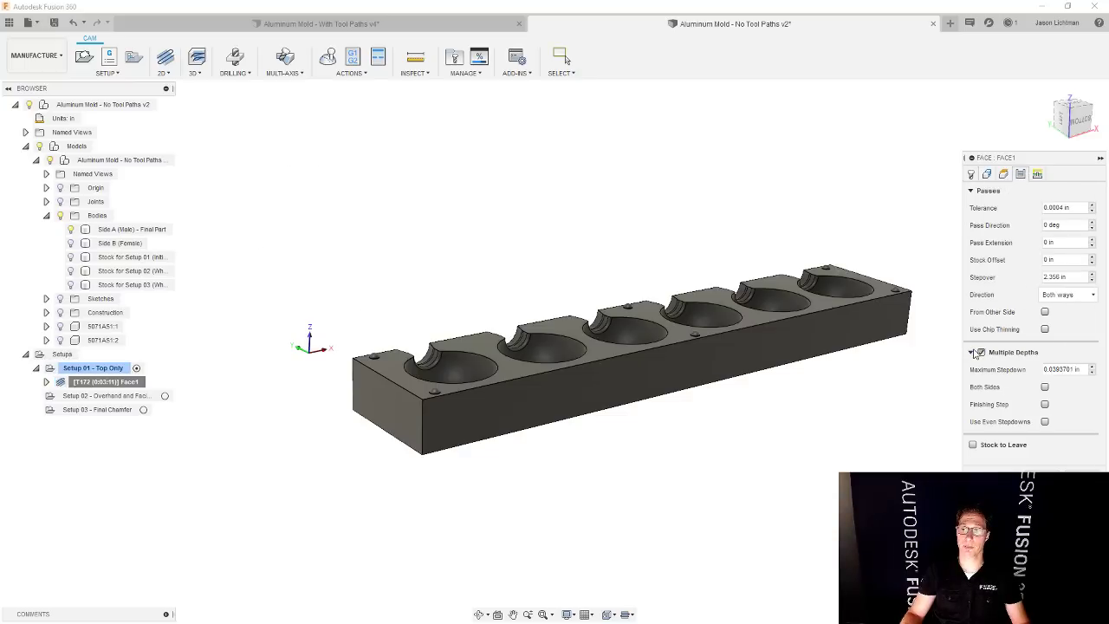
{"action": "left_click_drag", "start_coordinate": [1050, 369], "coordinate": [1107, 372]}
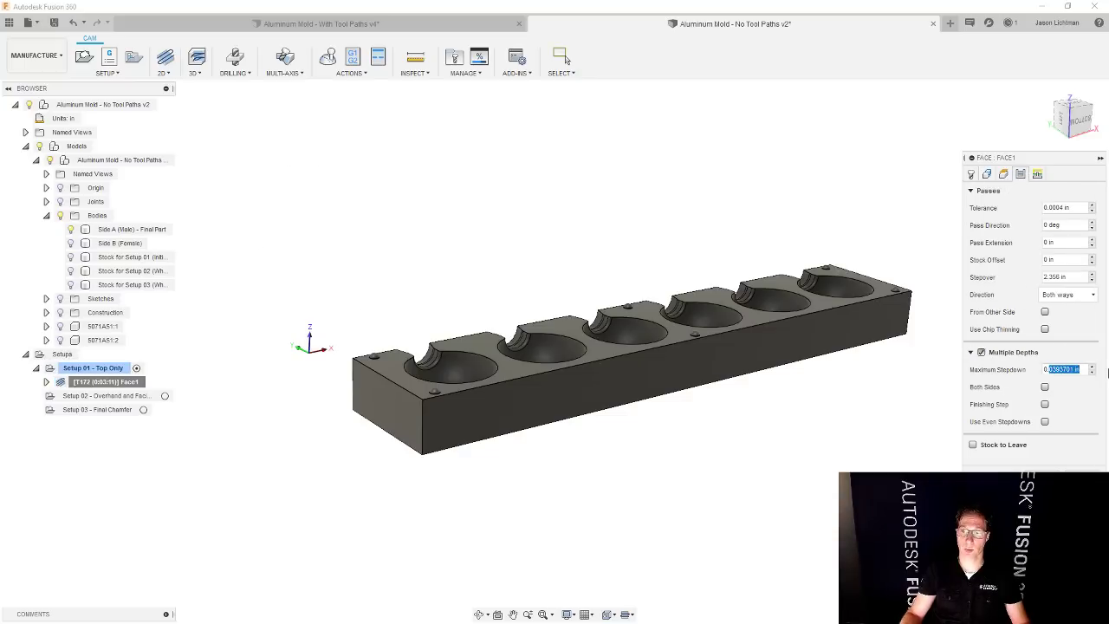
{"action": "type", "text": "0.05"}
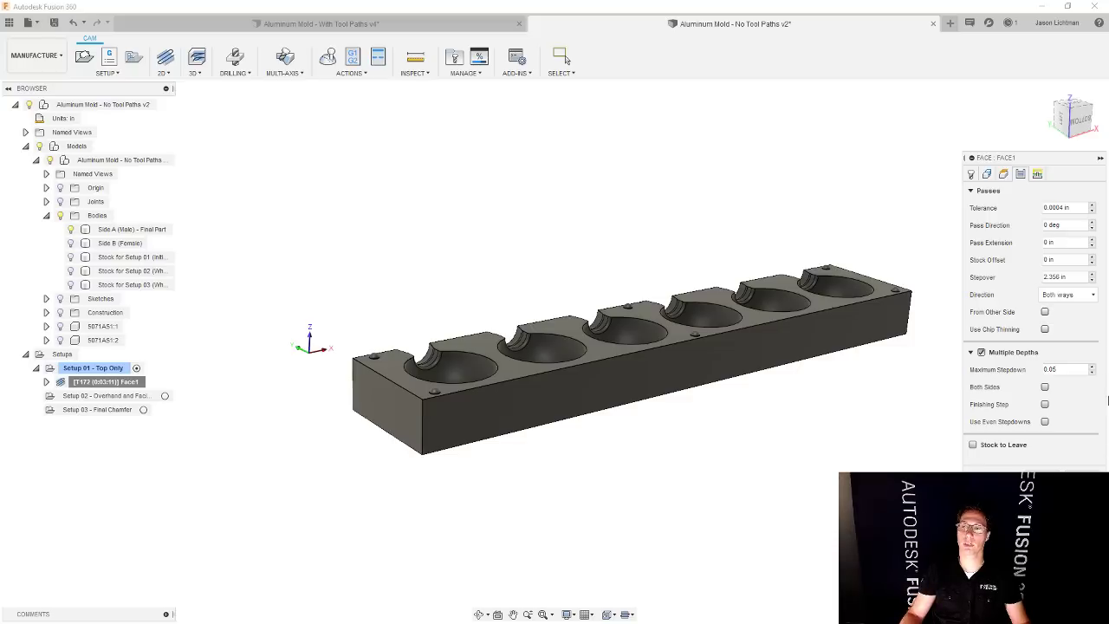
{"action": "left_click", "coordinate": [1045, 403]}
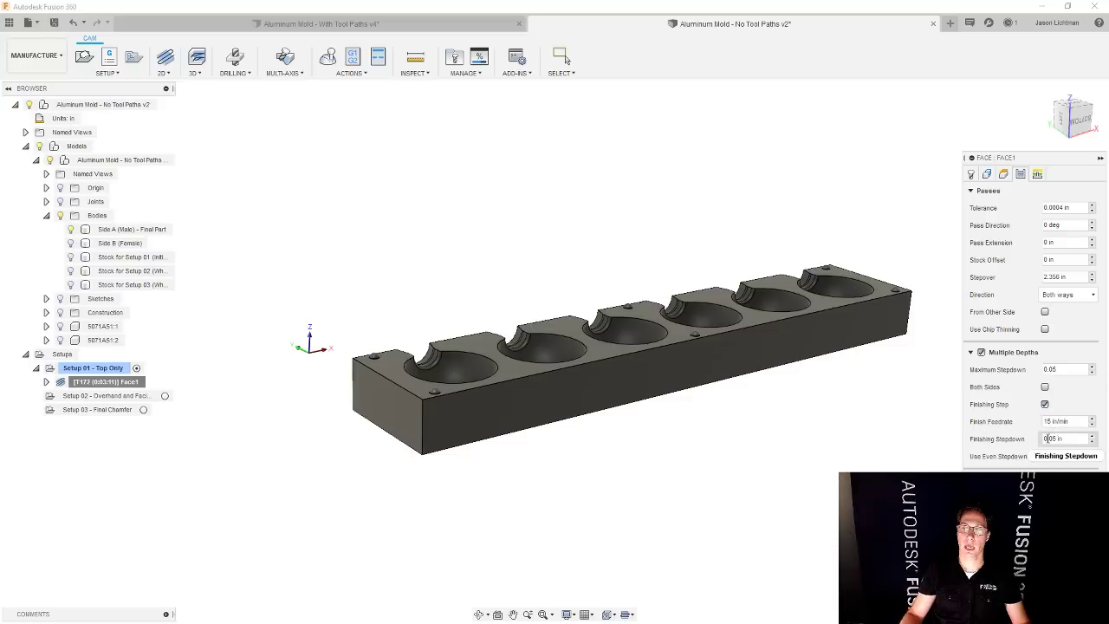
{"action": "left_click", "coordinate": [1051, 439]}
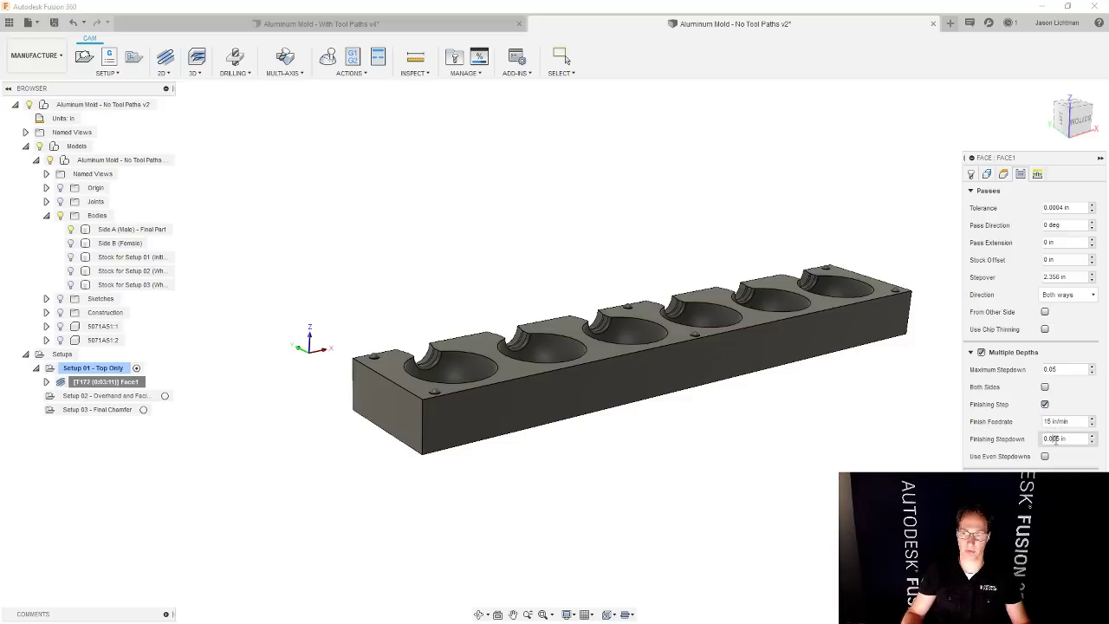
{"action": "key", "text": "Return"}
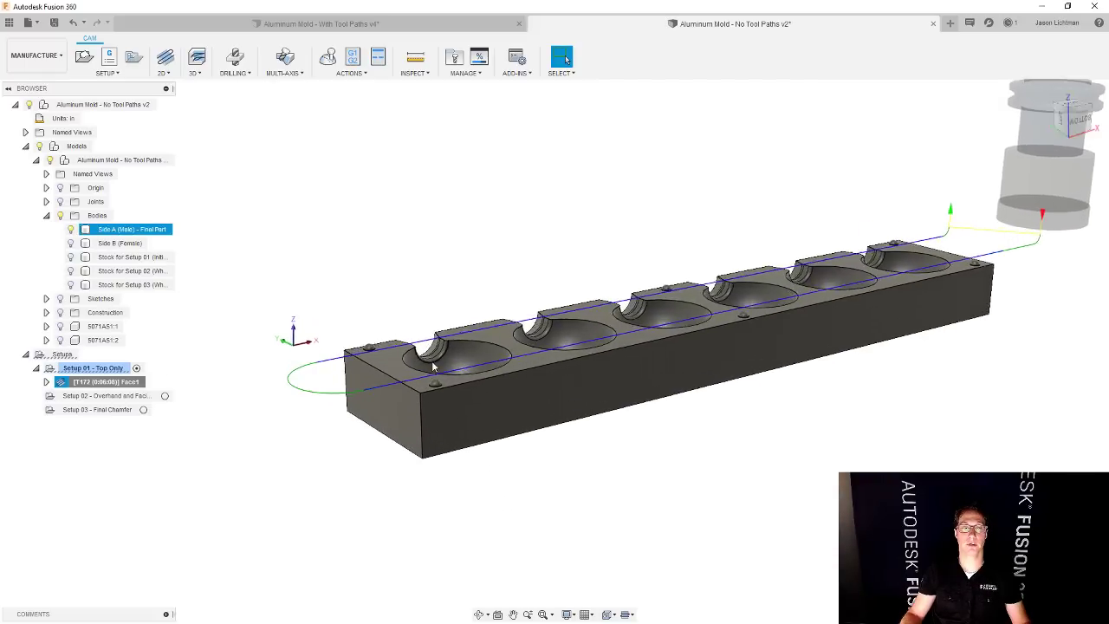
{"action": "scroll", "coordinate": [429, 362], "scroll_direction": "up", "scroll_amount": 5}
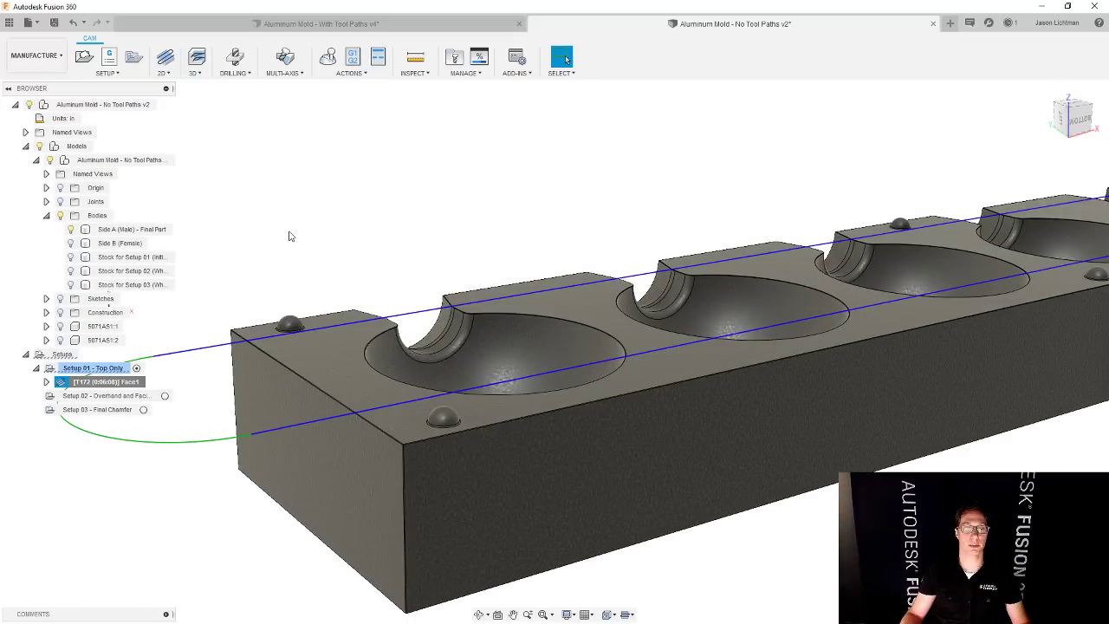
- Start a 2D Adaptive operation with the #164 1" flat end mill
{"action": "left_click", "coordinate": [163, 73]}
{"action": "left_click", "coordinate": [180, 86]}
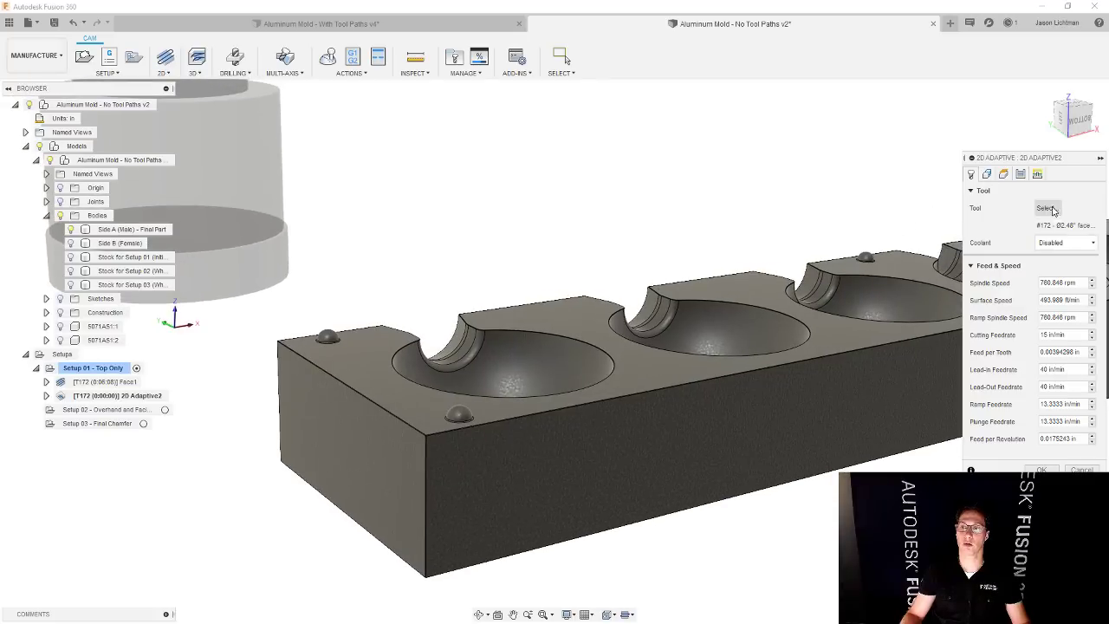
{"action": "left_click", "coordinate": [1048, 208]}
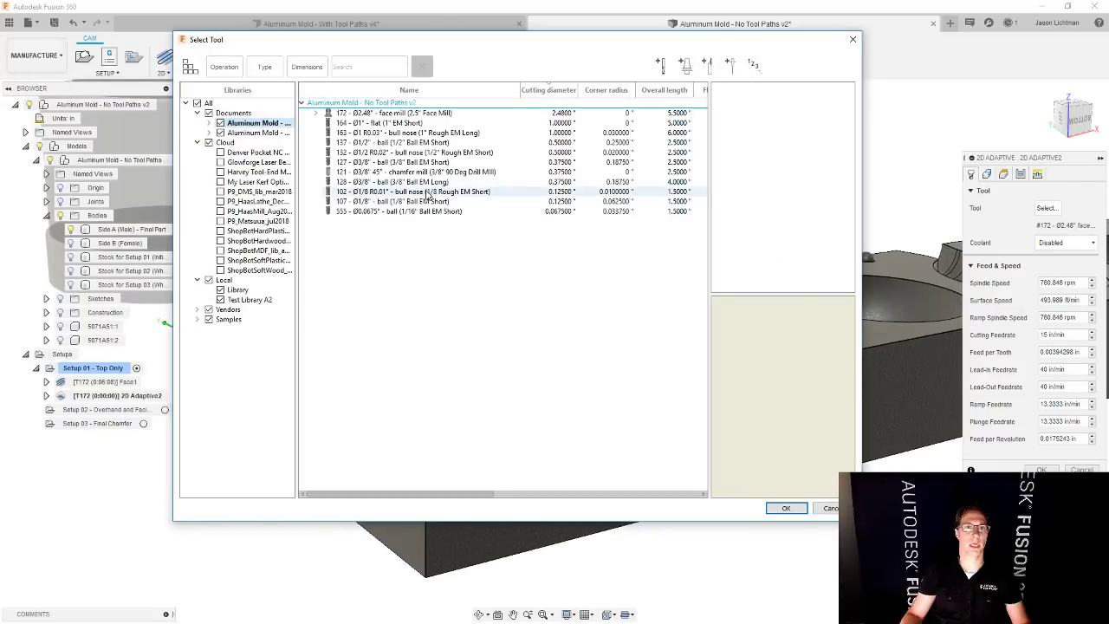
{"action": "double_click", "coordinate": [410, 124]}
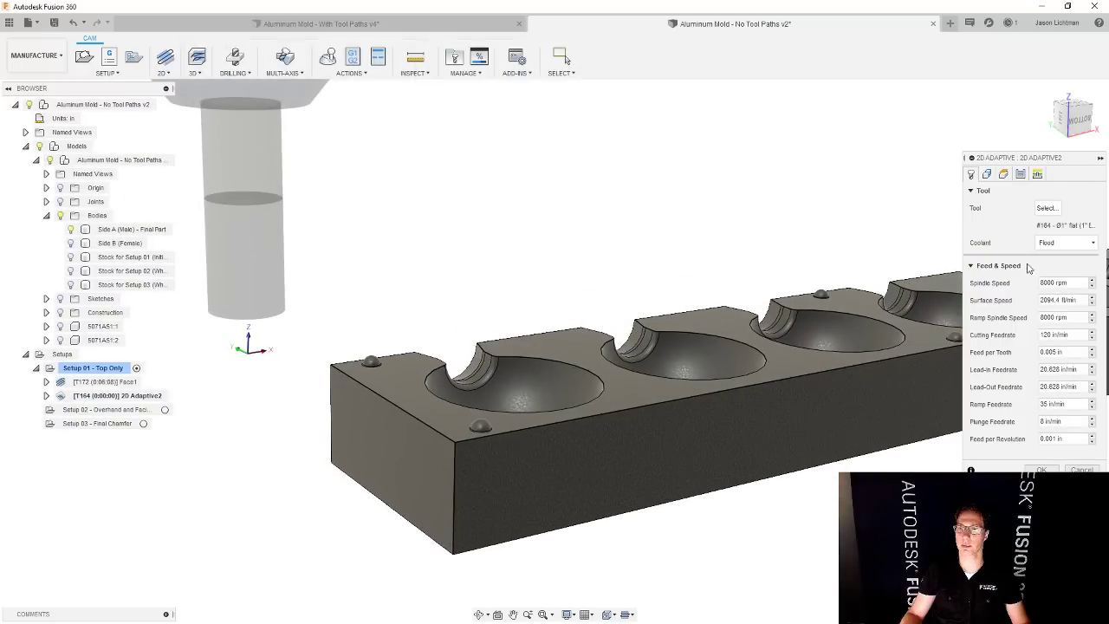
- Pick four dome base edges as chains, then cancel the 2D Adaptive2 operation
{"action": "left_click", "coordinate": [985, 174]}
{"action": "scroll", "coordinate": [403, 365], "scroll_direction": "up", "scroll_amount": 5}
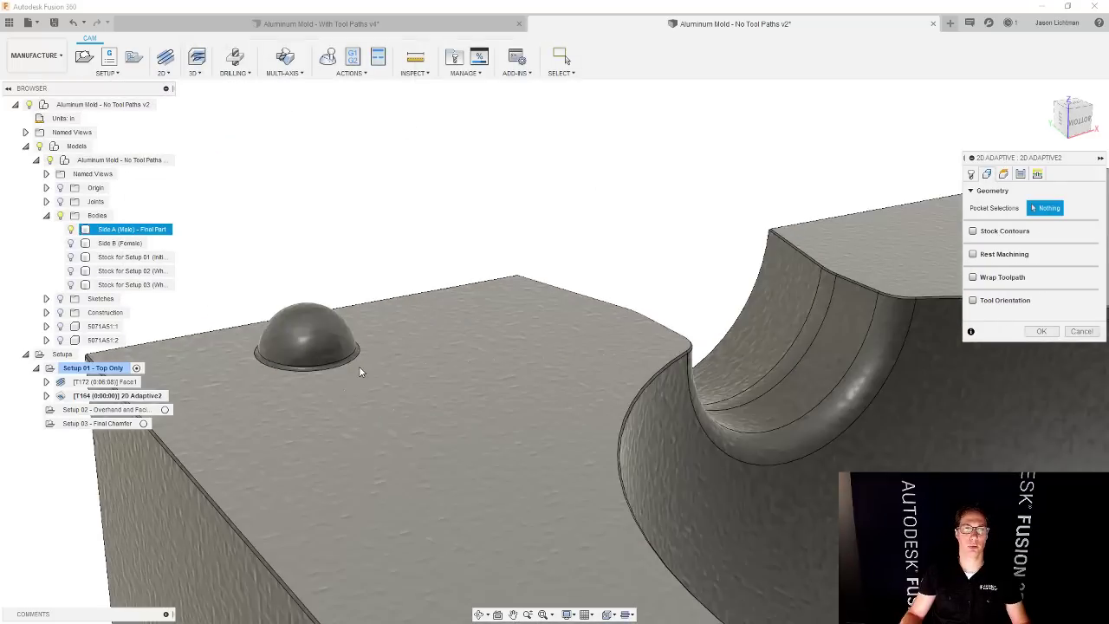
{"action": "scroll", "coordinate": [355, 362], "scroll_direction": "down", "scroll_amount": 2}
{"action": "left_click", "coordinate": [354, 361]}
{"action": "scroll", "coordinate": [354, 360], "scroll_direction": "down", "scroll_amount": 4}
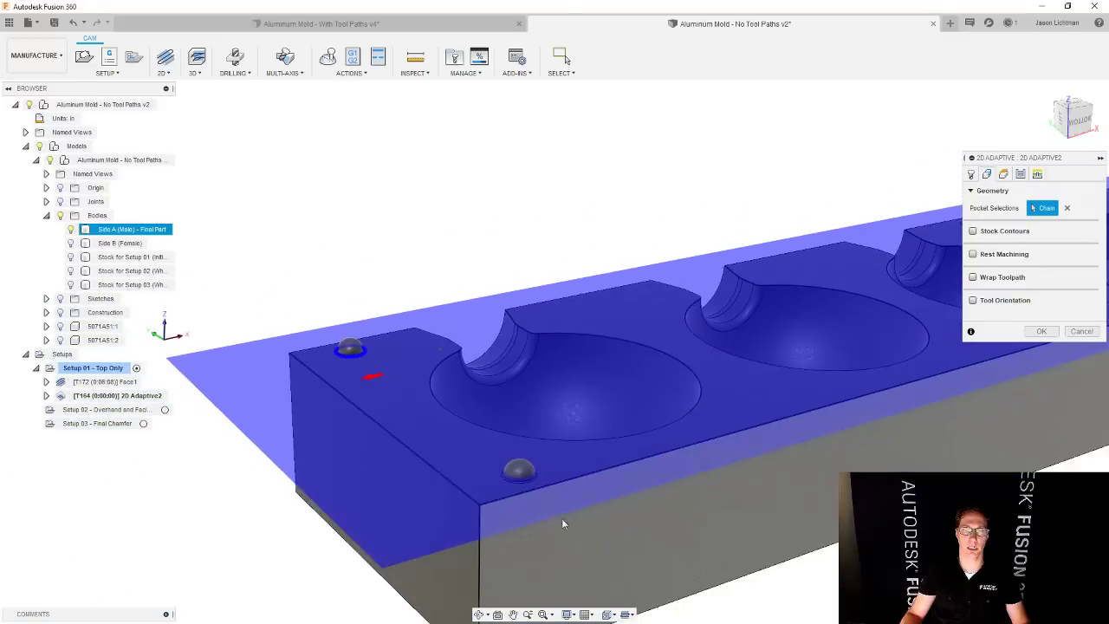
{"action": "scroll", "coordinate": [544, 499], "scroll_direction": "up", "scroll_amount": 3}
{"action": "left_click", "coordinate": [527, 479]}
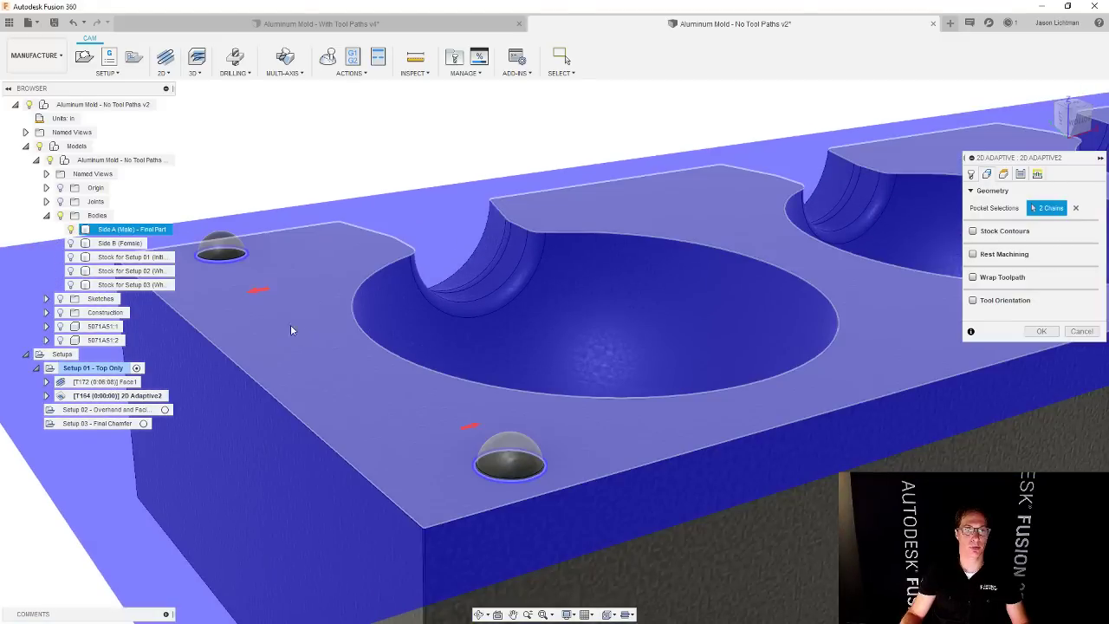
{"action": "scroll", "coordinate": [259, 289], "scroll_direction": "down", "scroll_amount": 2}
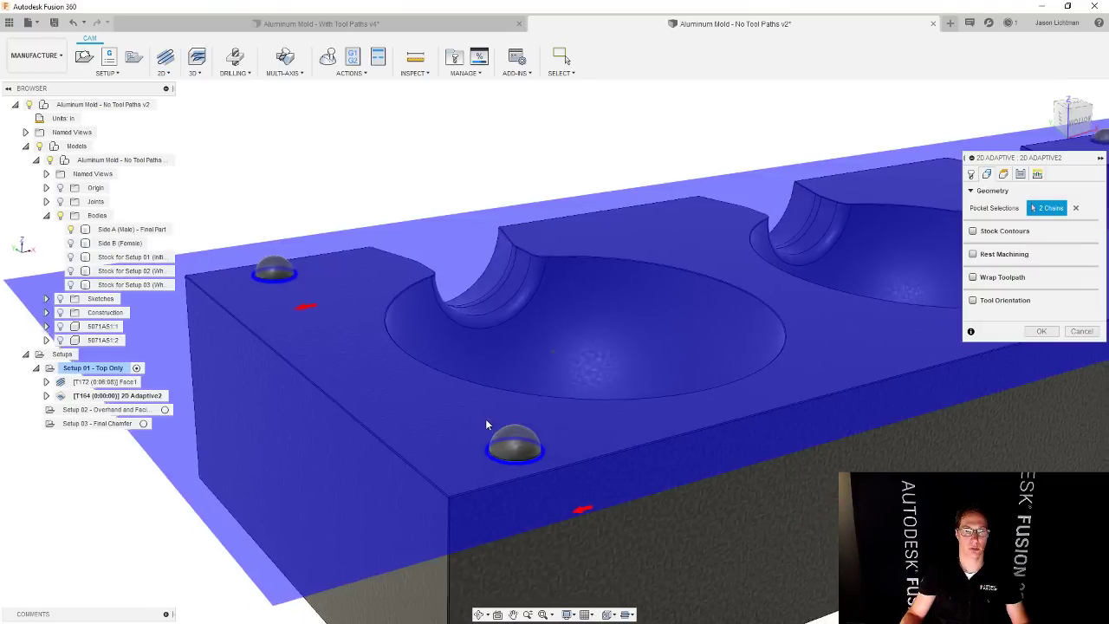
{"action": "scroll", "coordinate": [606, 403], "scroll_direction": "down", "scroll_amount": 3}
{"action": "scroll", "coordinate": [901, 379], "scroll_direction": "up", "scroll_amount": 3}
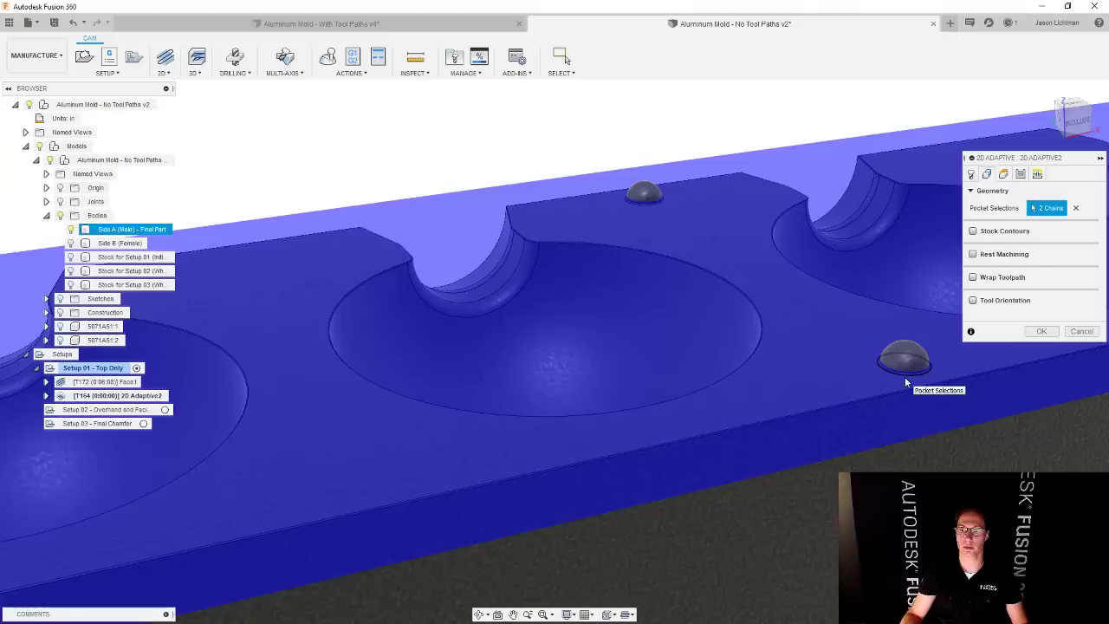
{"action": "left_click", "coordinate": [906, 381]}
{"action": "left_click", "coordinate": [660, 201]}
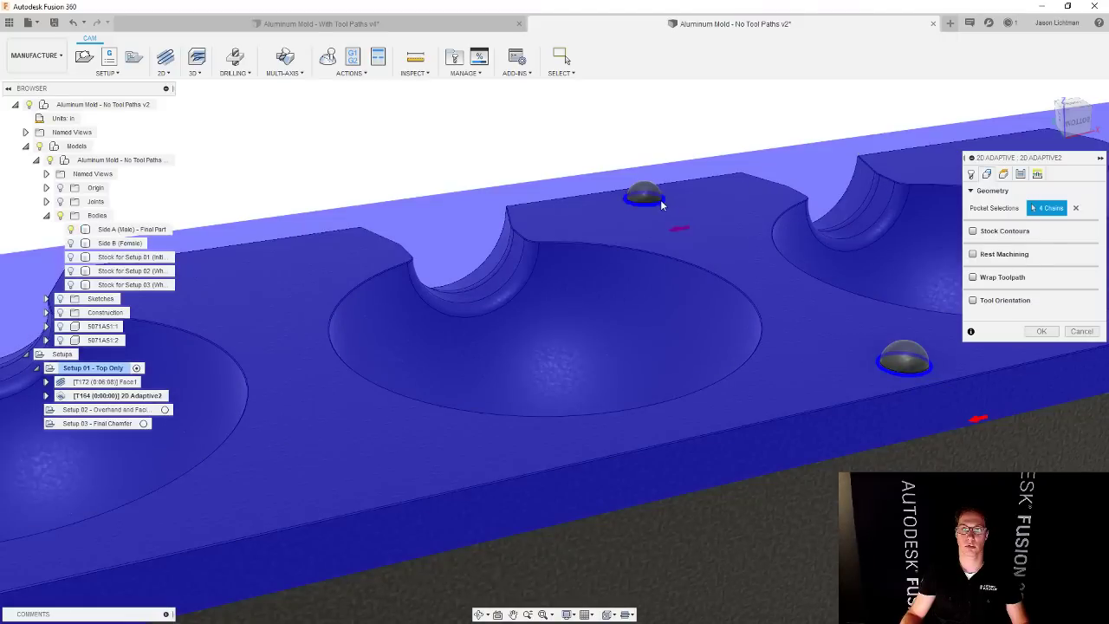
{"action": "scroll", "coordinate": [660, 208], "scroll_direction": "down", "scroll_amount": 5}
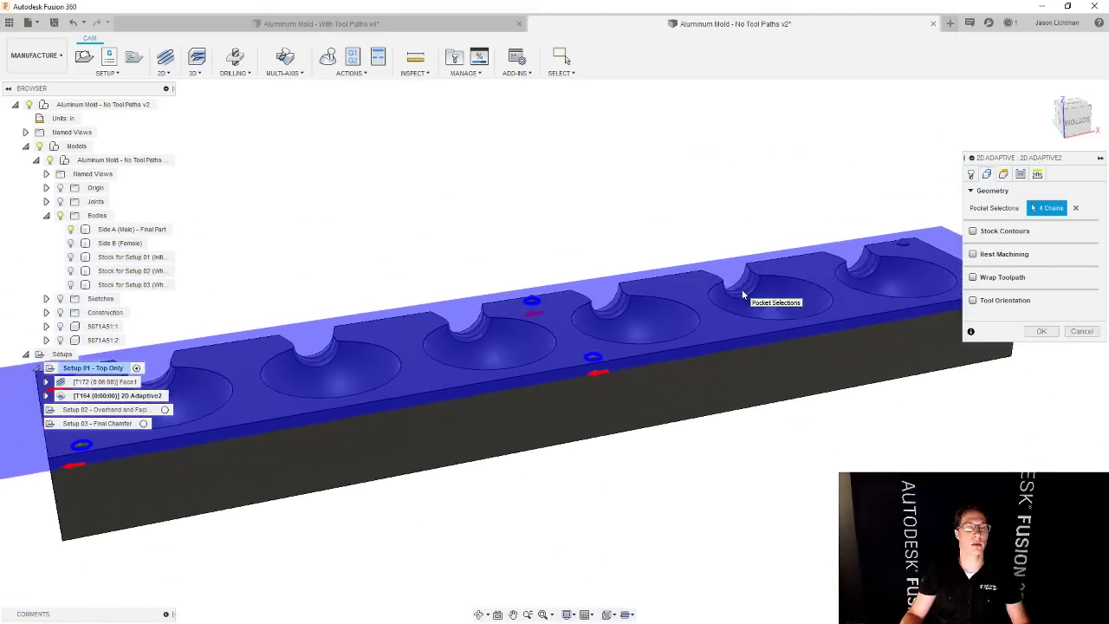
{"action": "middle_click_drag", "start_coordinate": [741, 294], "coordinate": [897, 276]}
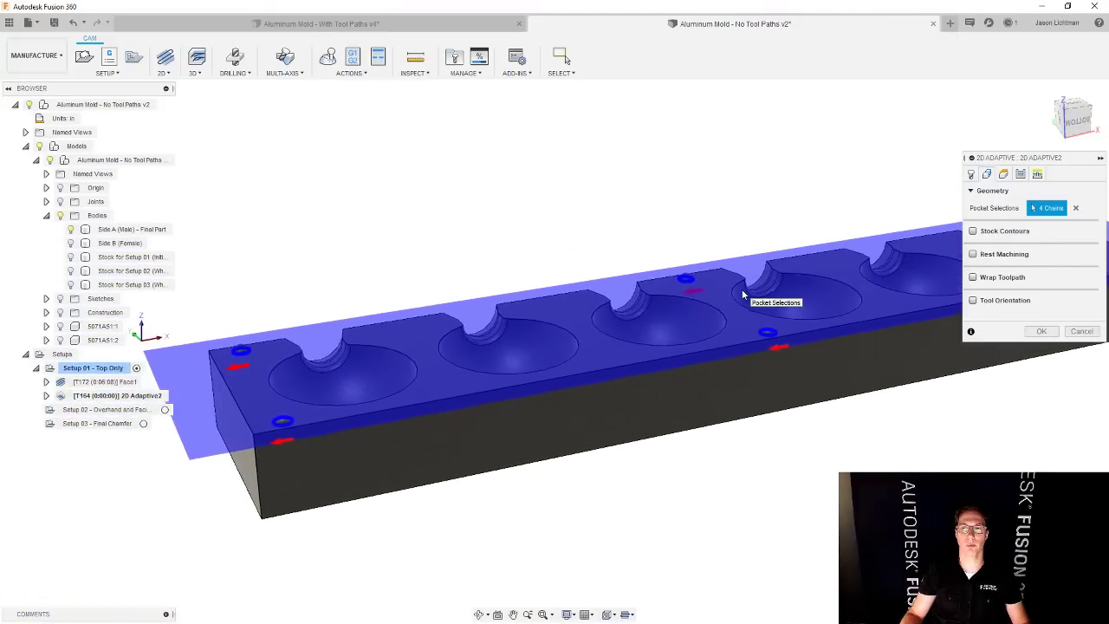
{"action": "left_click", "coordinate": [1081, 331]}
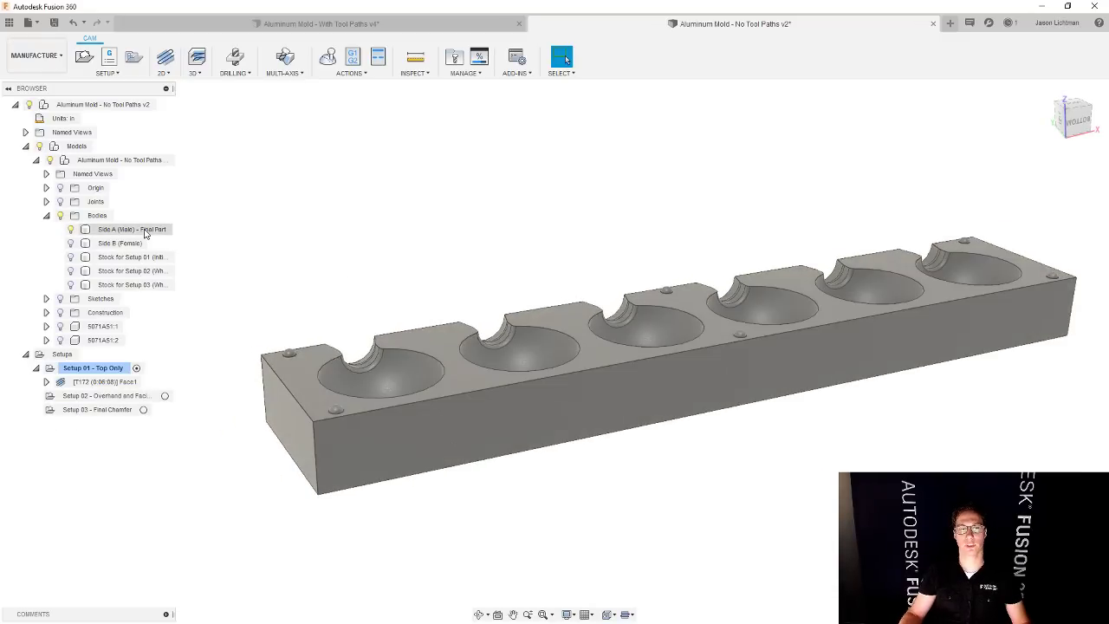
- Hide the Side A final part and show the Stock for Setup 02 body instead
{"action": "left_click", "coordinate": [145, 230]}
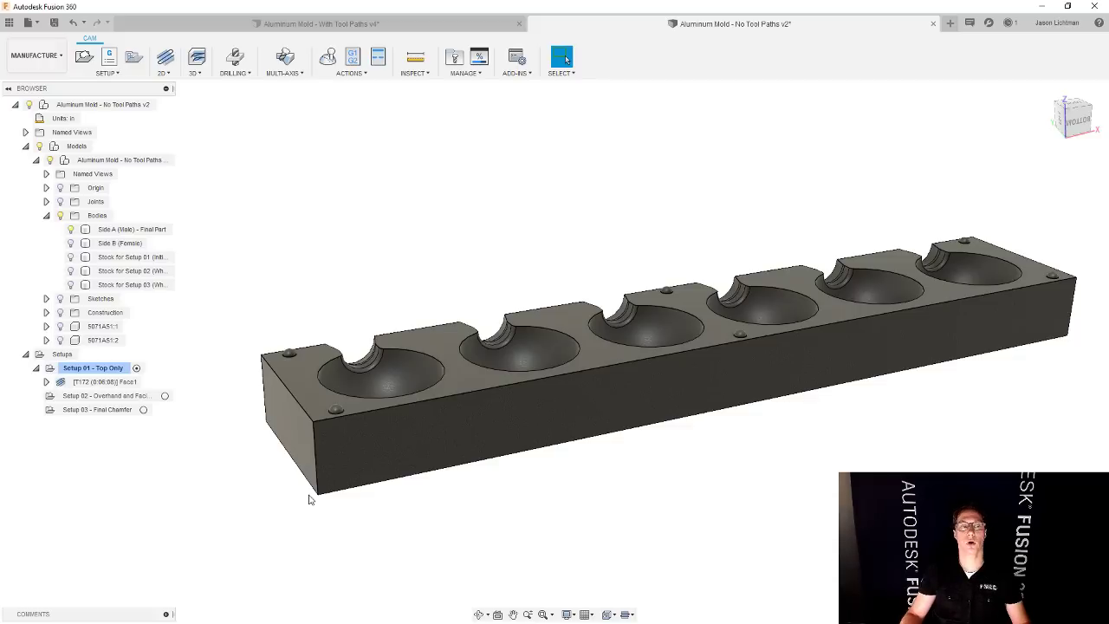
{"action": "left_click", "coordinate": [71, 270]}
{"action": "left_click", "coordinate": [70, 229]}
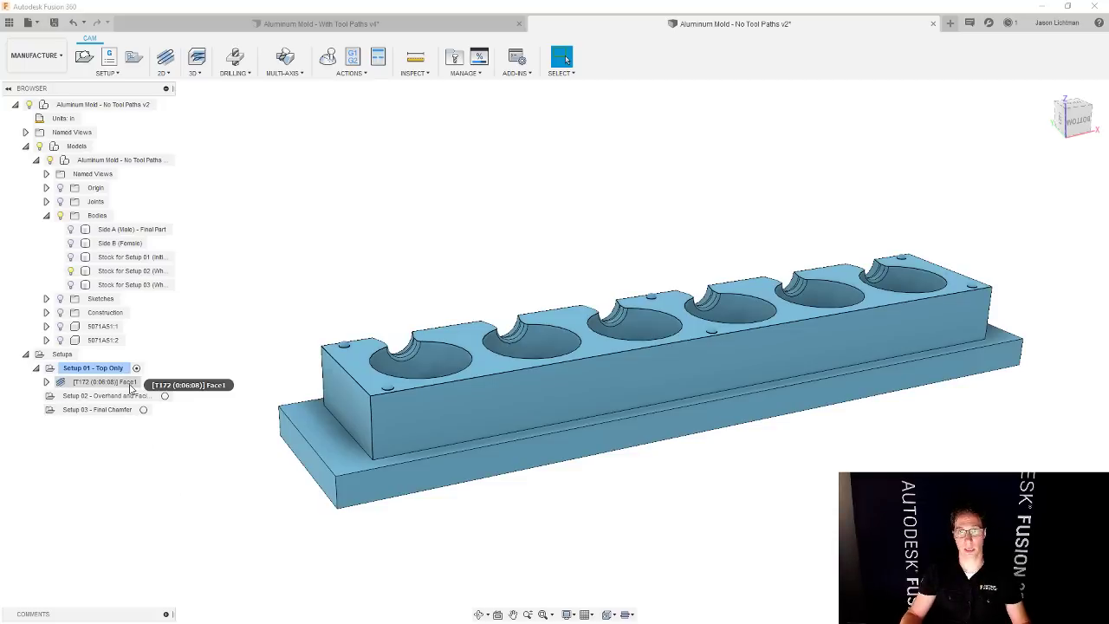
{"action": "left_click", "coordinate": [161, 73]}
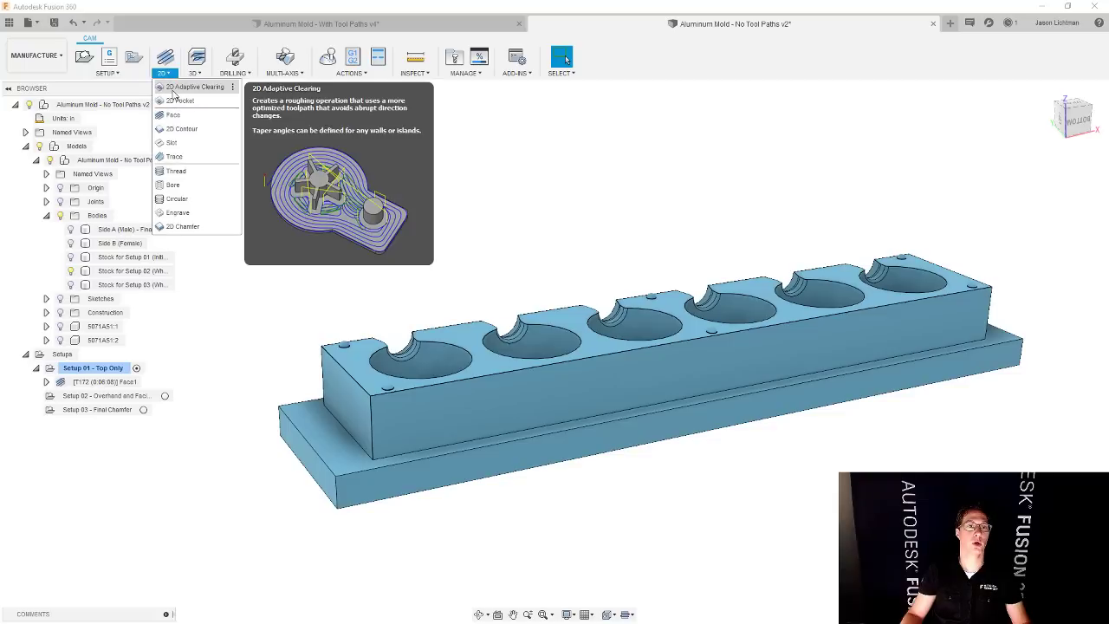
- Start a 2D Adaptive Clearing operation with the #164 1" flat end mill
{"action": "left_click", "coordinate": [195, 84]}
{"action": "scroll", "coordinate": [408, 480], "scroll_direction": "up", "scroll_amount": 2}
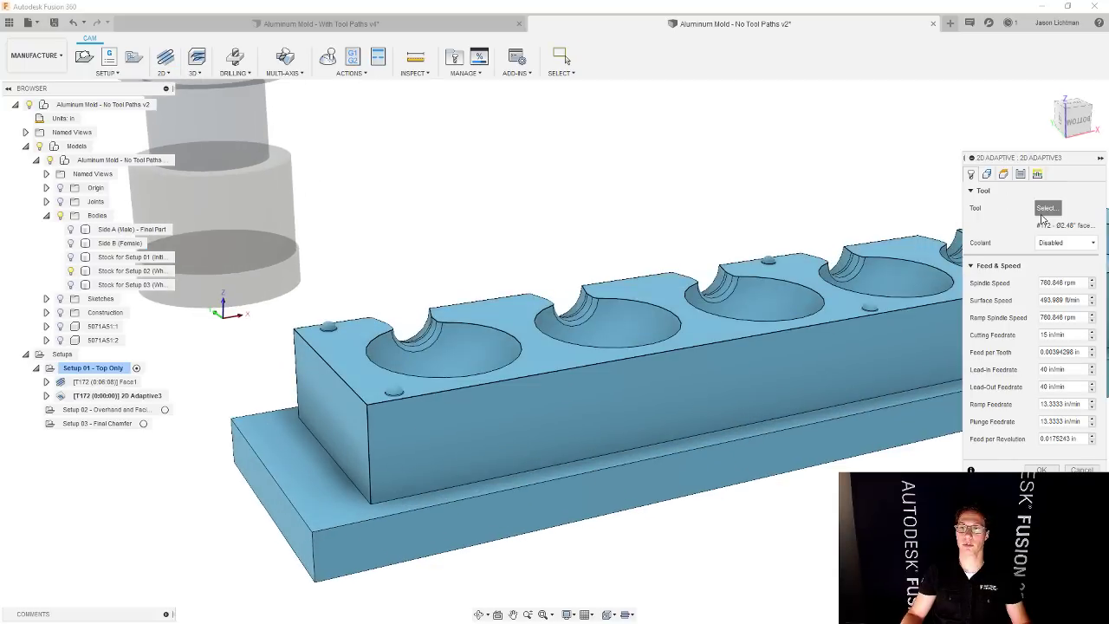
{"action": "left_click", "coordinate": [378, 105]}
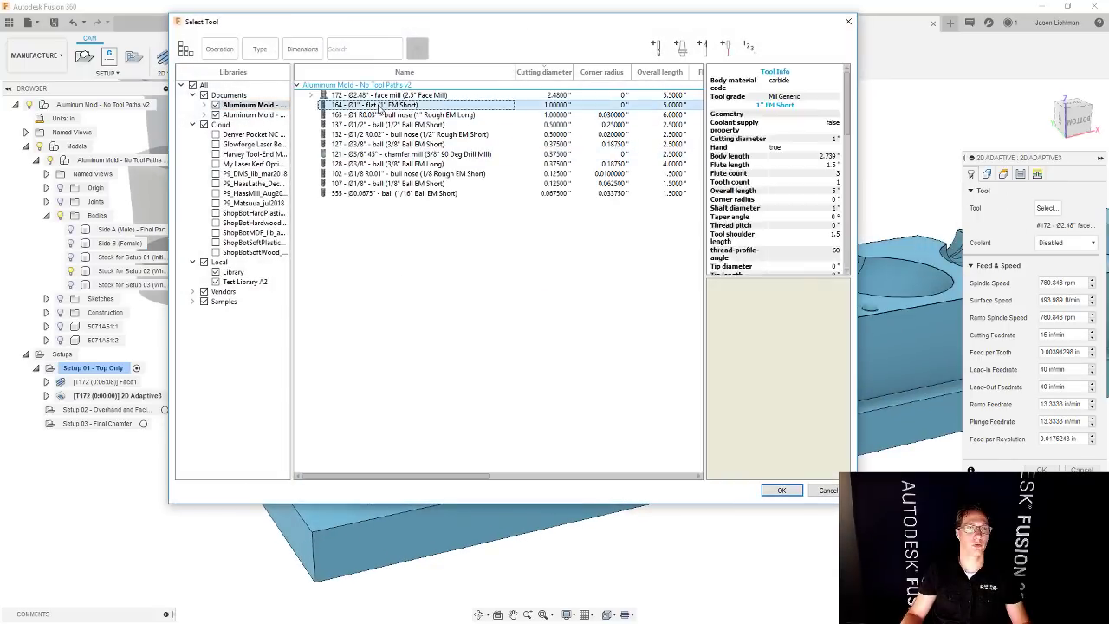
{"action": "key", "text": "Return"}
- Select the six dome base outlines as pocket chains and generate the toolpath, leaving 0.02 in stock
{"action": "left_click", "coordinate": [987, 174]}
{"action": "scroll", "coordinate": [346, 386], "scroll_direction": "up", "scroll_amount": 5}
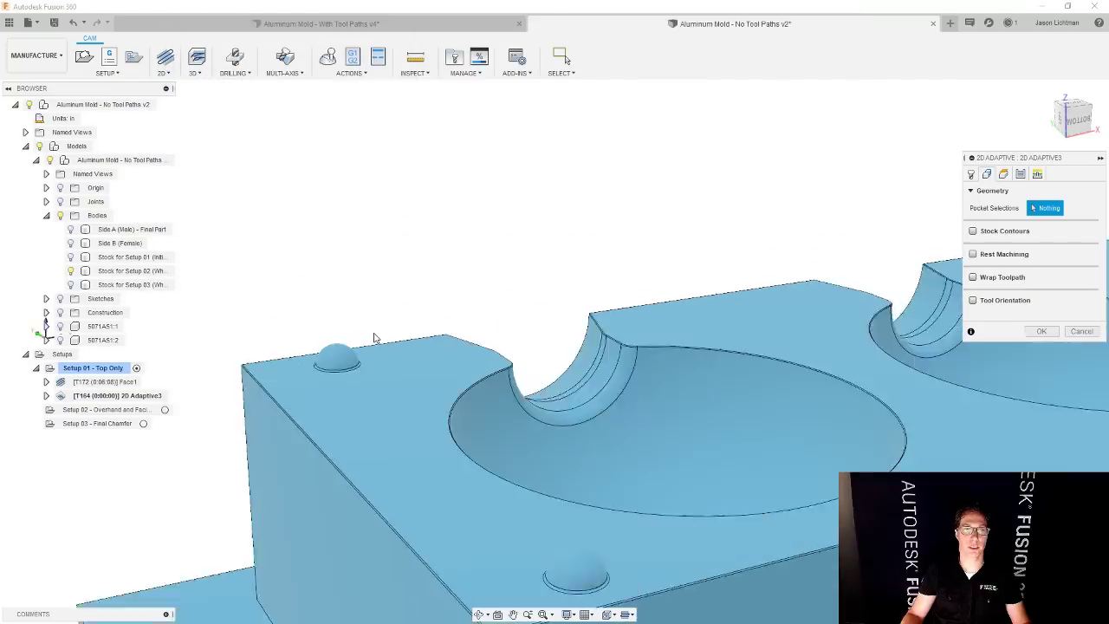
{"action": "left_click", "coordinate": [364, 407]}
{"action": "scroll", "coordinate": [365, 407], "scroll_direction": "down", "scroll_amount": 3}
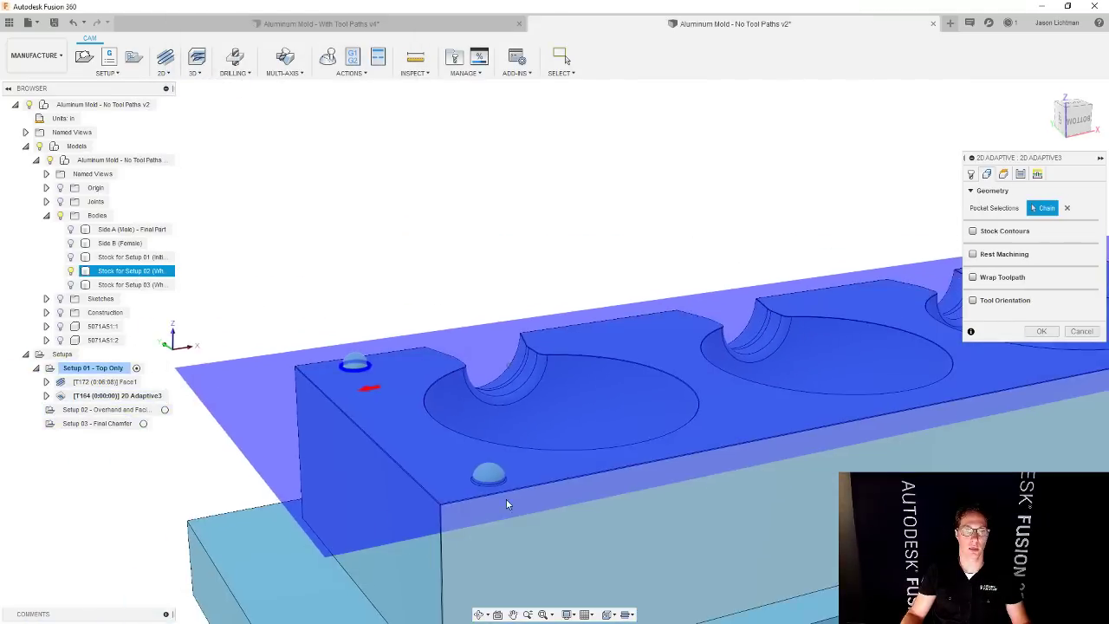
{"action": "scroll", "coordinate": [488, 443], "scroll_direction": "up", "scroll_amount": 5}
{"action": "left_click", "coordinate": [486, 429]}
{"action": "scroll", "coordinate": [487, 429], "scroll_direction": "down", "scroll_amount": 5}
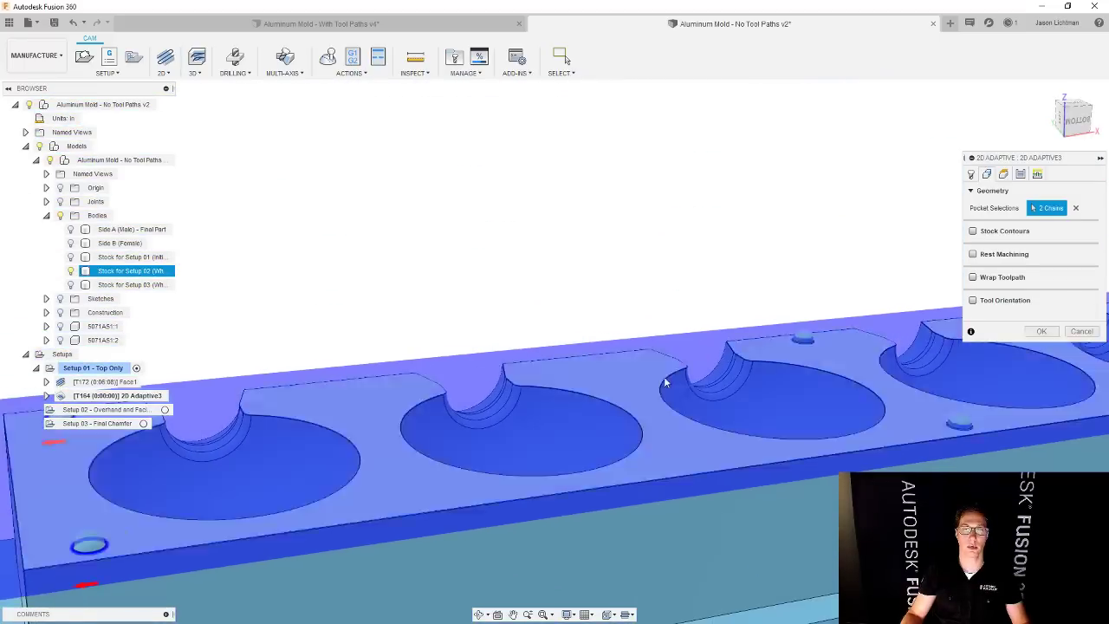
{"action": "scroll", "coordinate": [788, 343], "scroll_direction": "up", "scroll_amount": 5}
{"action": "left_click", "coordinate": [807, 349]}
{"action": "scroll", "coordinate": [807, 349], "scroll_direction": "down", "scroll_amount": 5}
{"action": "scroll", "coordinate": [601, 455], "scroll_direction": "up", "scroll_amount": 5}
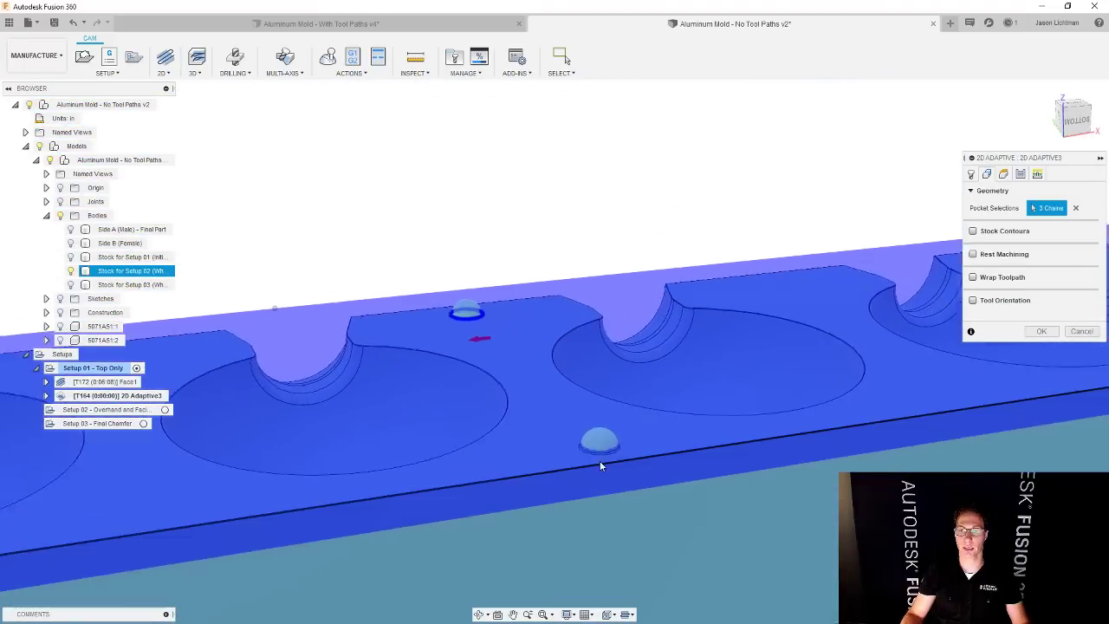
{"action": "left_click", "coordinate": [601, 452]}
{"action": "scroll", "coordinate": [601, 452], "scroll_direction": "down", "scroll_amount": 5}
{"action": "scroll", "coordinate": [679, 374], "scroll_direction": "up", "scroll_amount": 5}
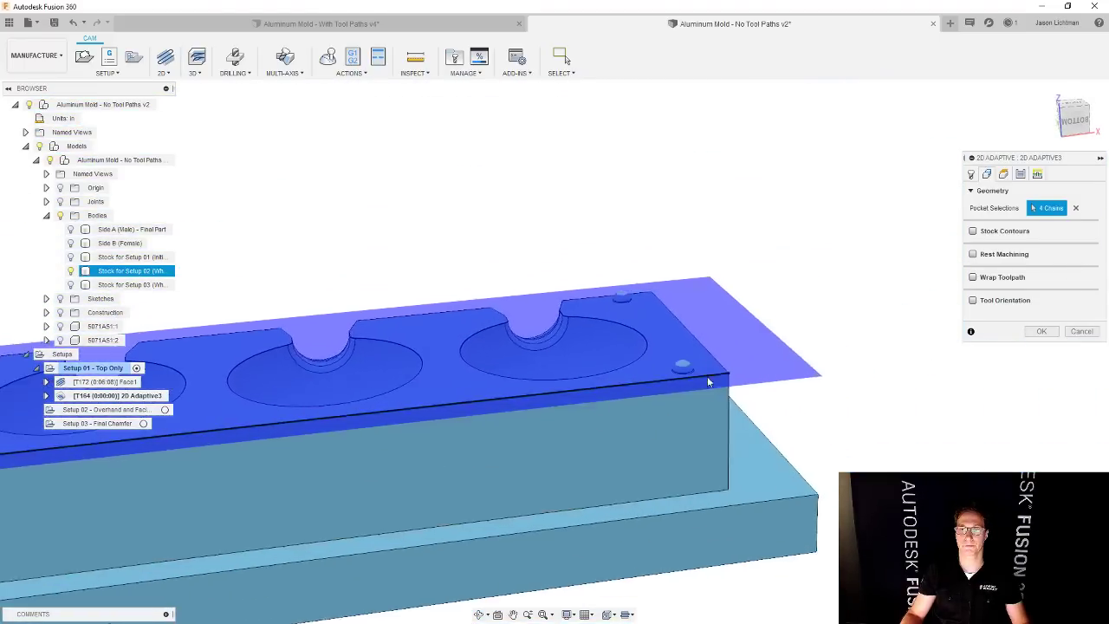
{"action": "left_click", "coordinate": [679, 379]}
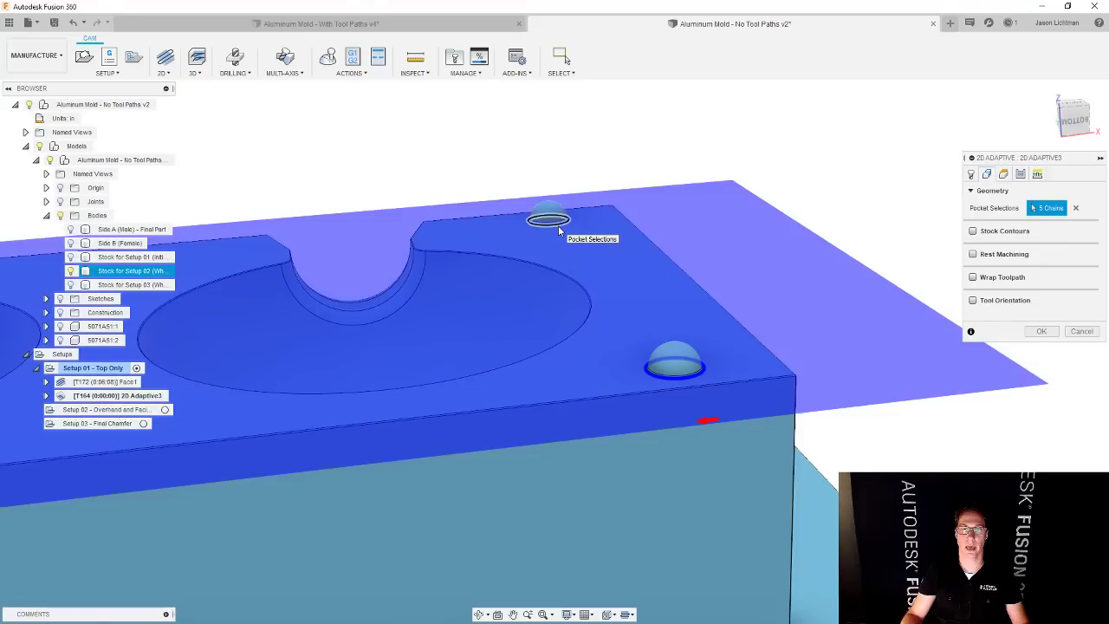
{"action": "left_click", "coordinate": [552, 227]}
{"action": "scroll", "coordinate": [609, 272], "scroll_direction": "down", "scroll_amount": 5}
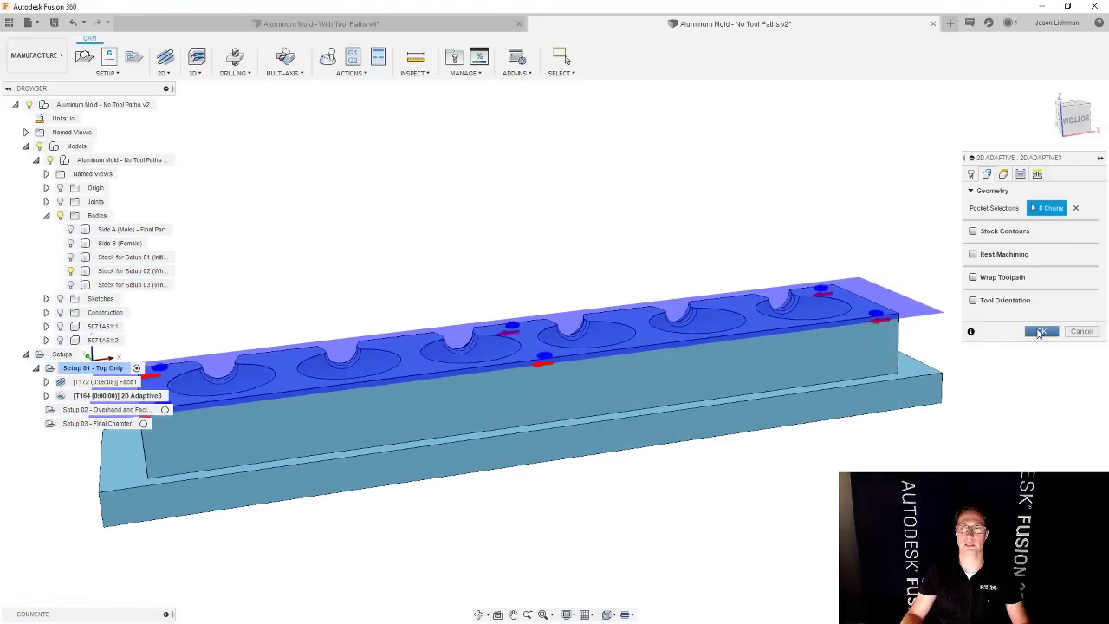
{"action": "left_click", "coordinate": [1019, 174]}
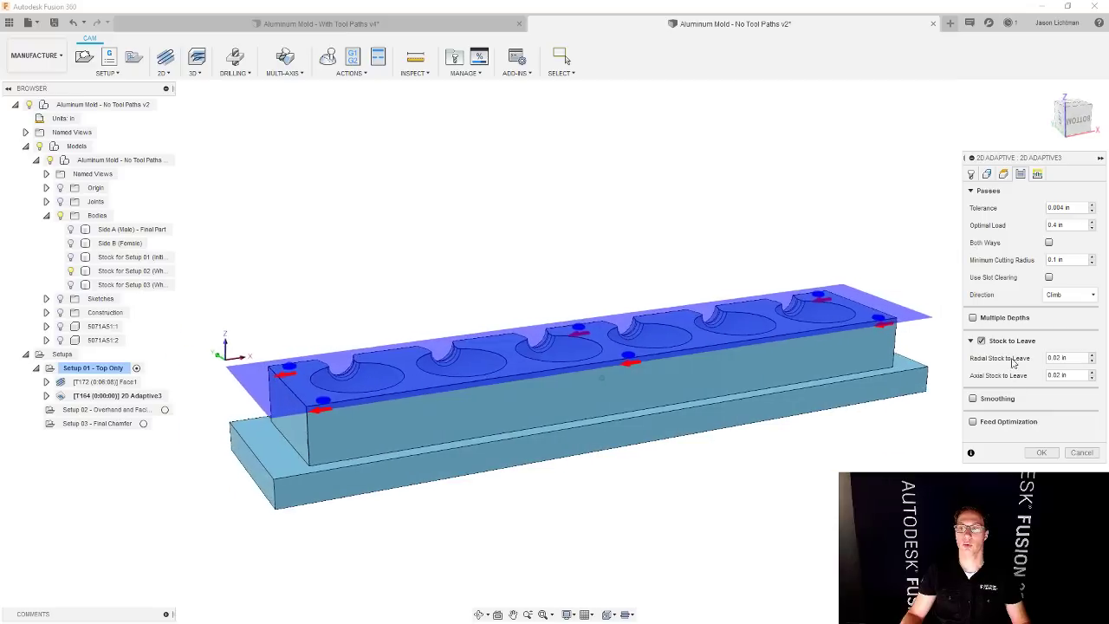
{"action": "left_click", "coordinate": [1044, 452]}
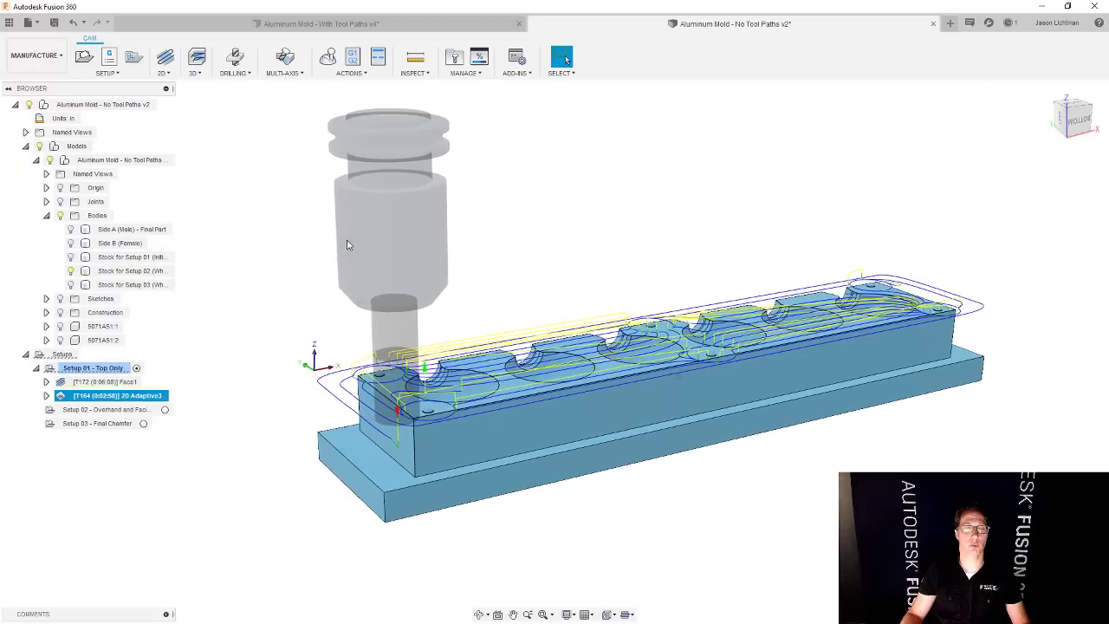
- Derive a 2D Pocket from 2D Adaptive3, inheriting its 1" flat tool #164 and feeds
{"action": "right_click", "coordinate": [145, 399]}
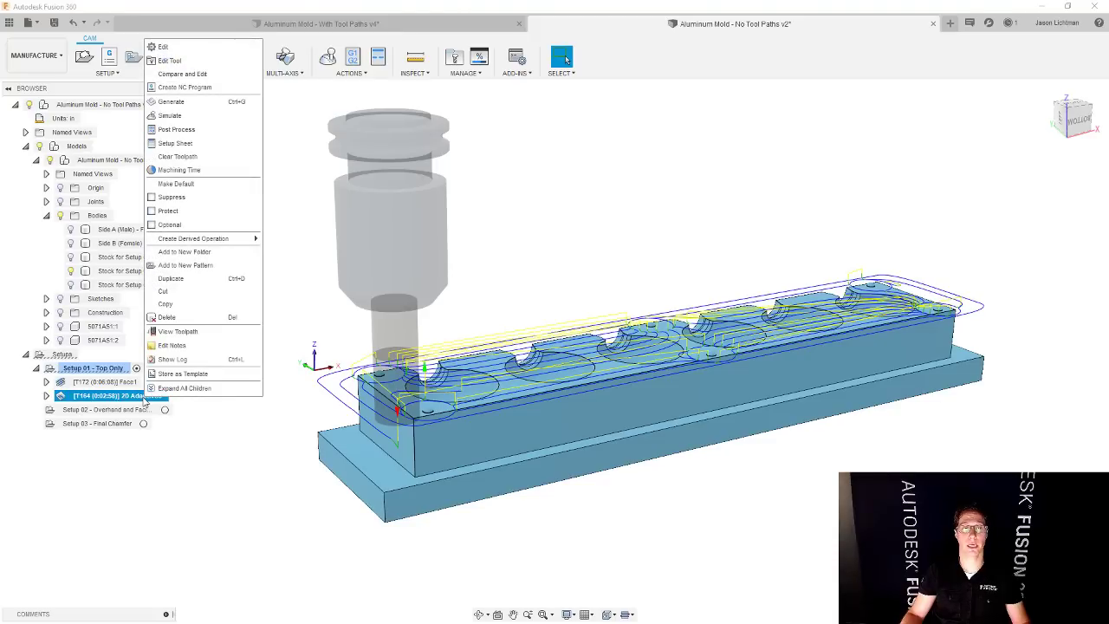
{"action": "mouse_move", "coordinate": [189, 242]}
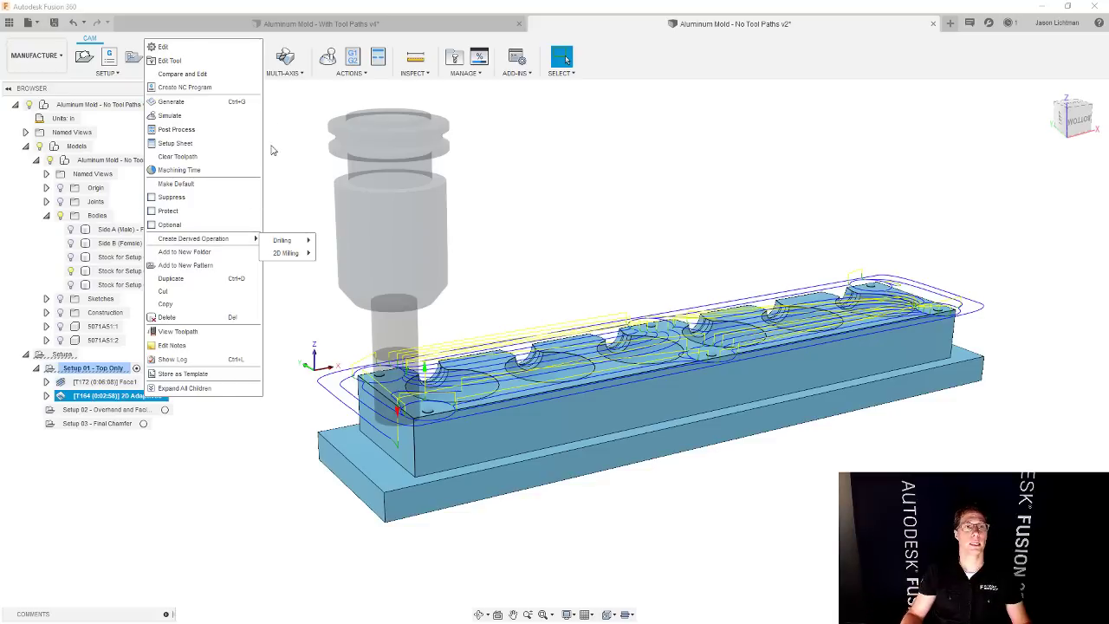
{"action": "key", "text": "Escape"}
{"action": "left_click", "coordinate": [164, 73]}
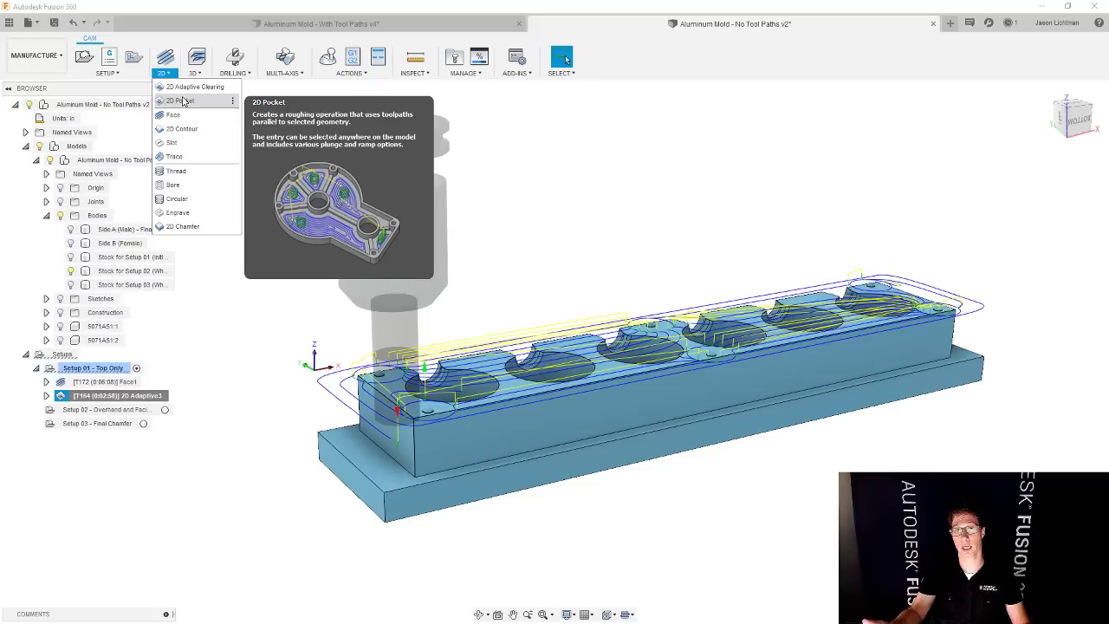
{"action": "left_click", "coordinate": [208, 330]}
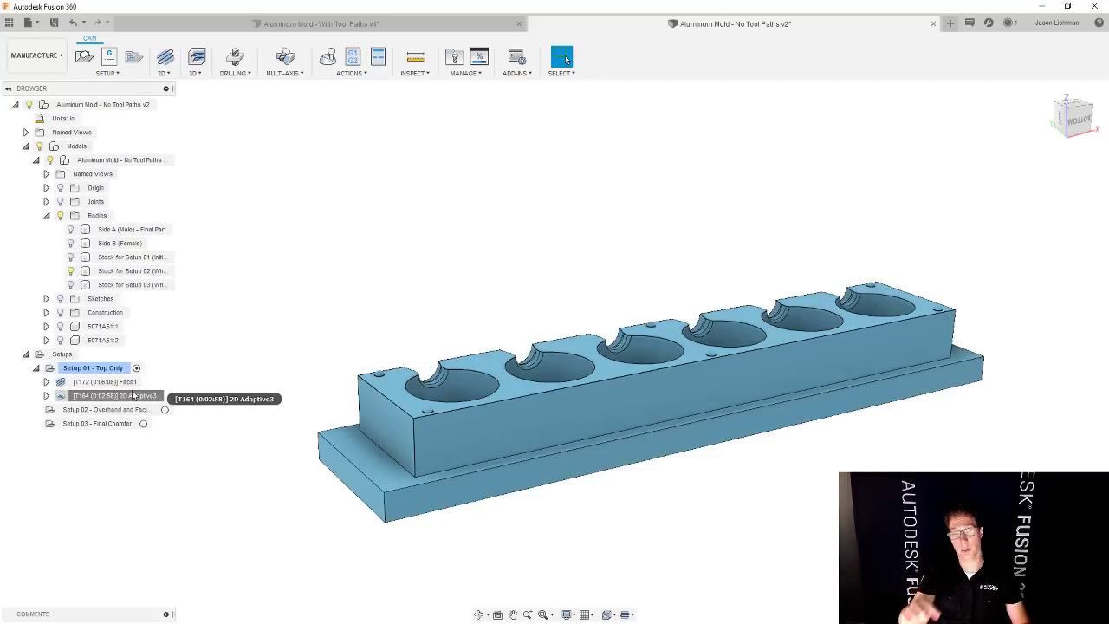
{"action": "right_click", "coordinate": [134, 395]}
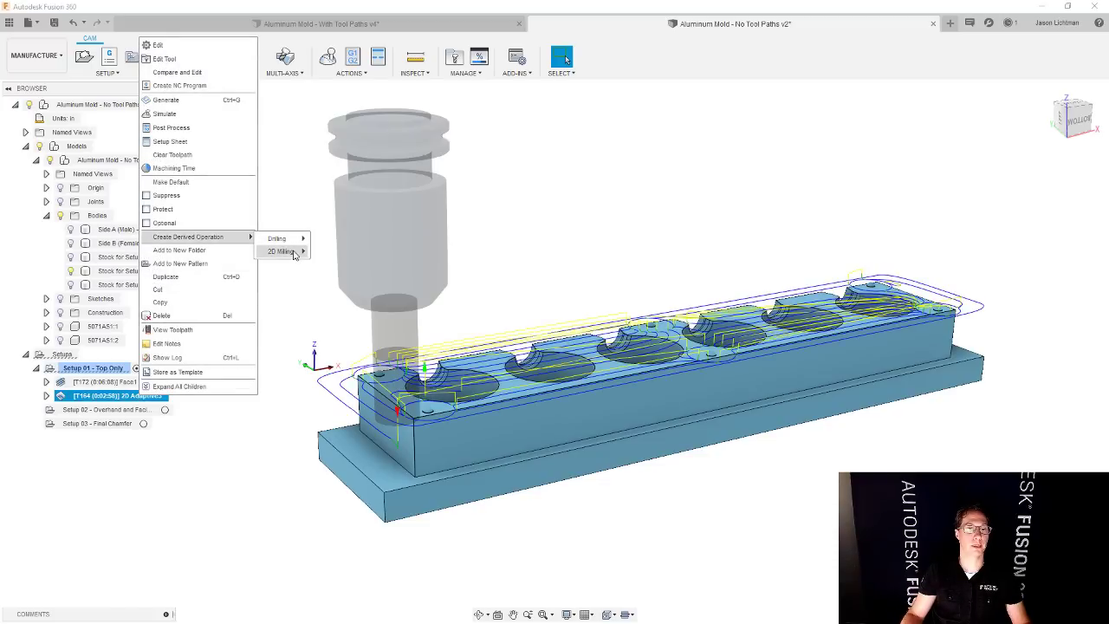
{"action": "mouse_move", "coordinate": [293, 252]}
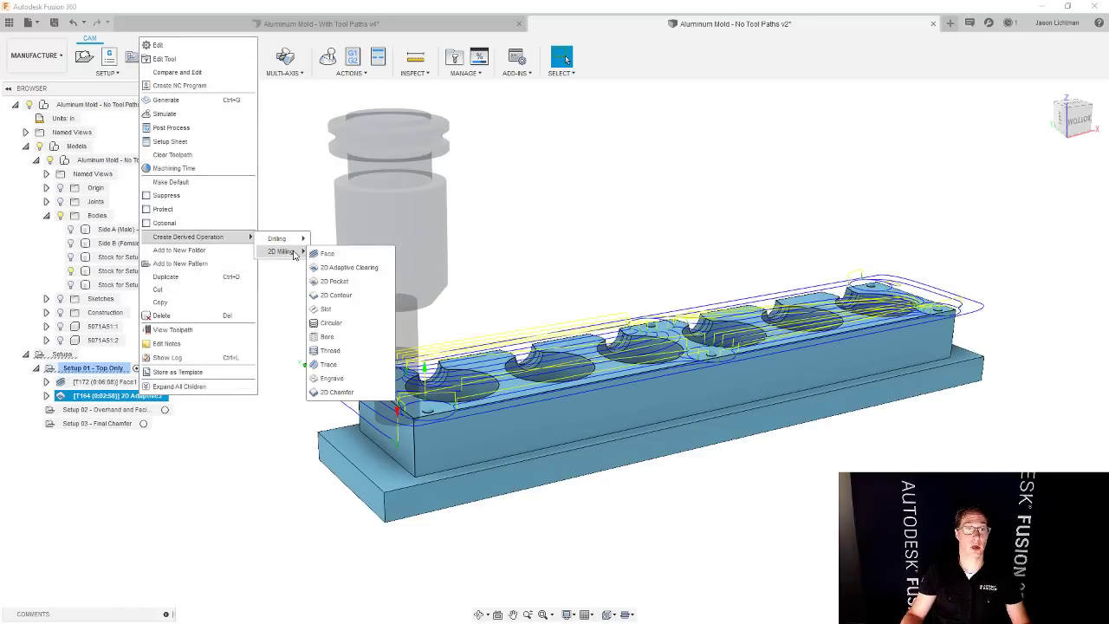
{"action": "left_click", "coordinate": [334, 281]}
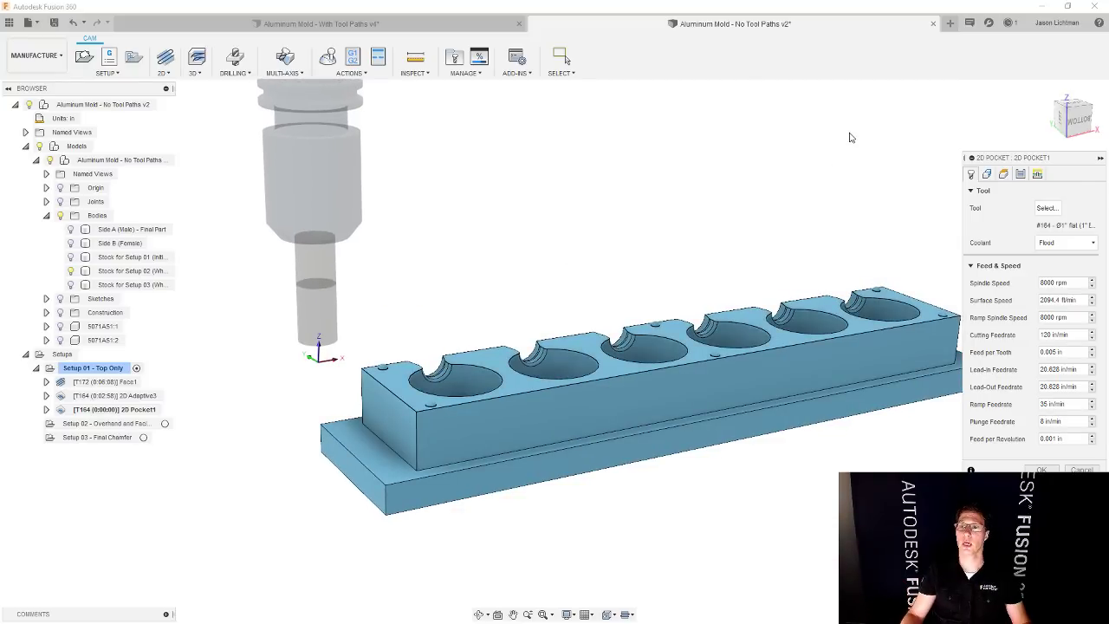
- Turn off Stock to Leave in 2D Pocket1's passes and generate its toolpath
{"action": "left_click", "coordinate": [1021, 176]}
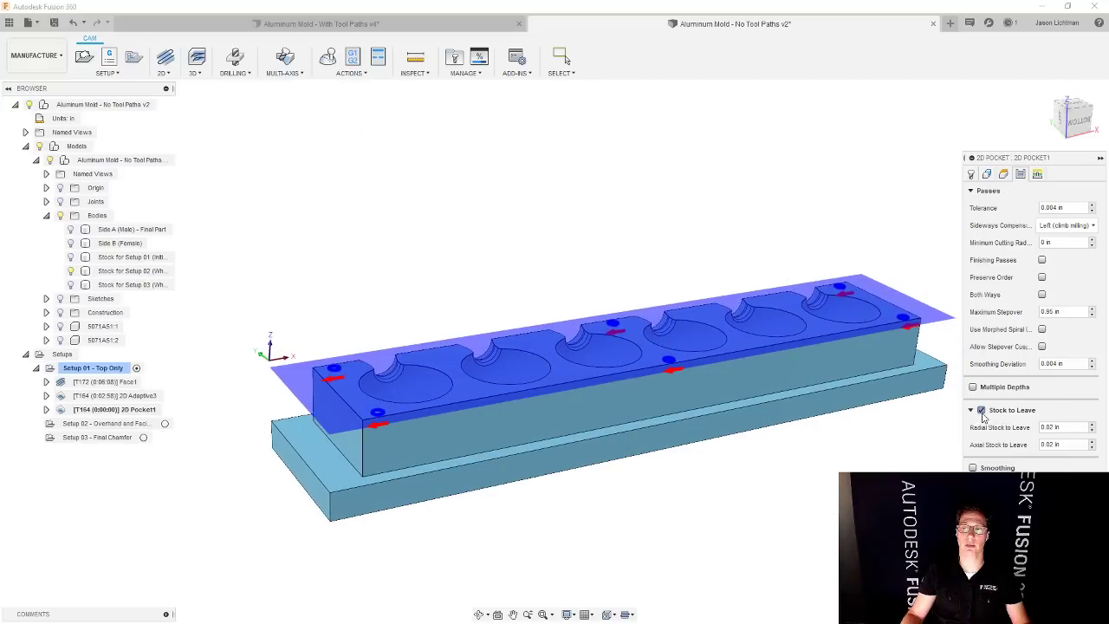
{"action": "left_click", "coordinate": [980, 411]}
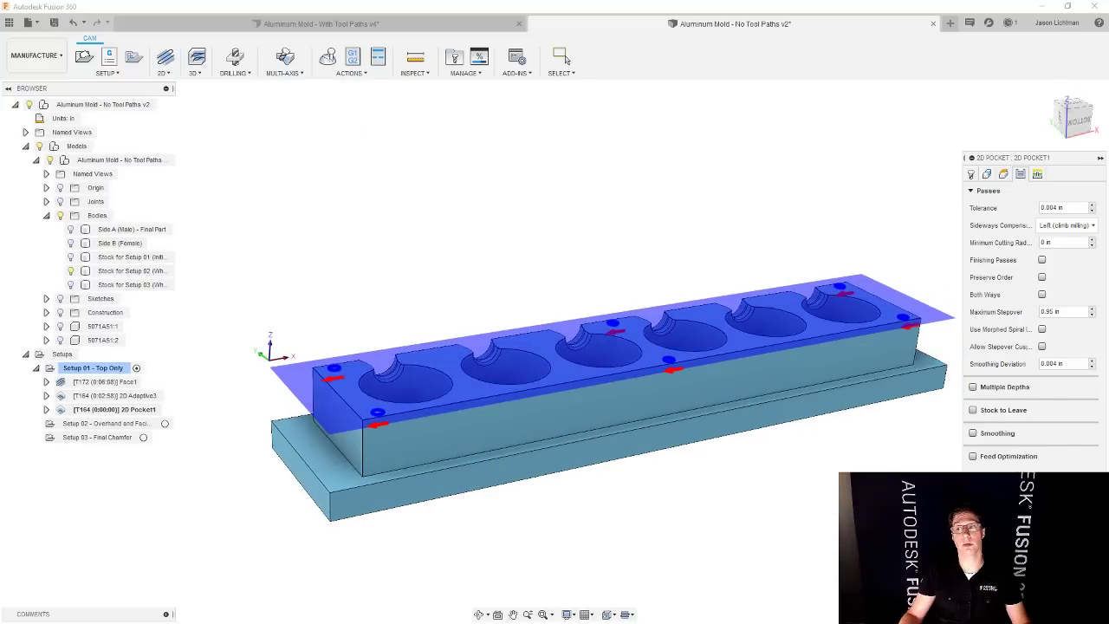
{"action": "key", "text": "Return"}
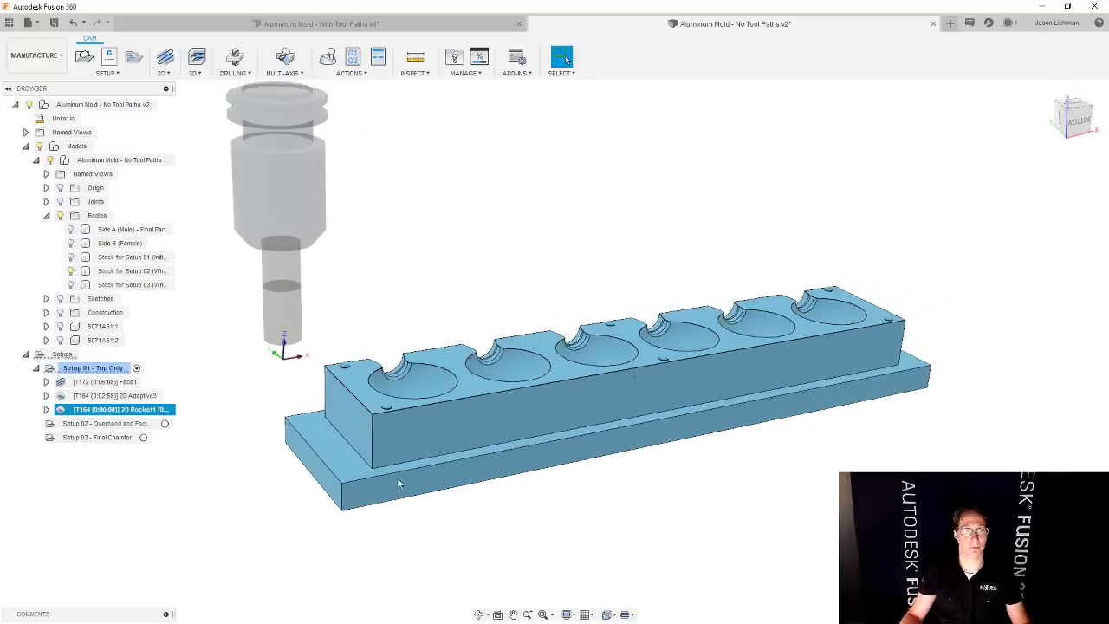
{"action": "right_click", "coordinate": [118, 373]}
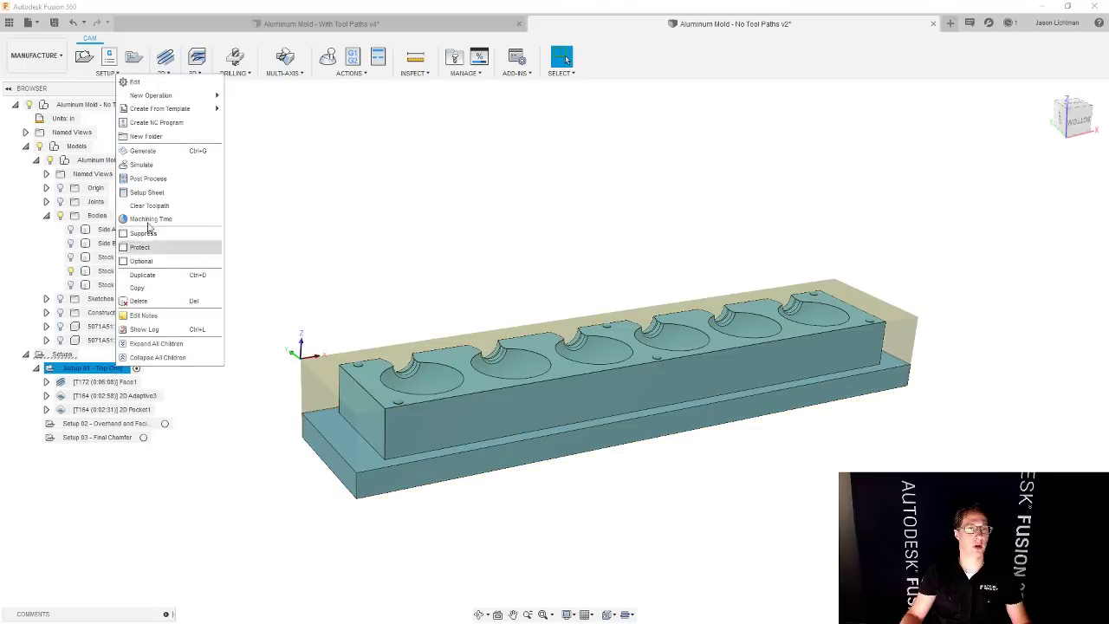
{"action": "left_click", "coordinate": [163, 181]}
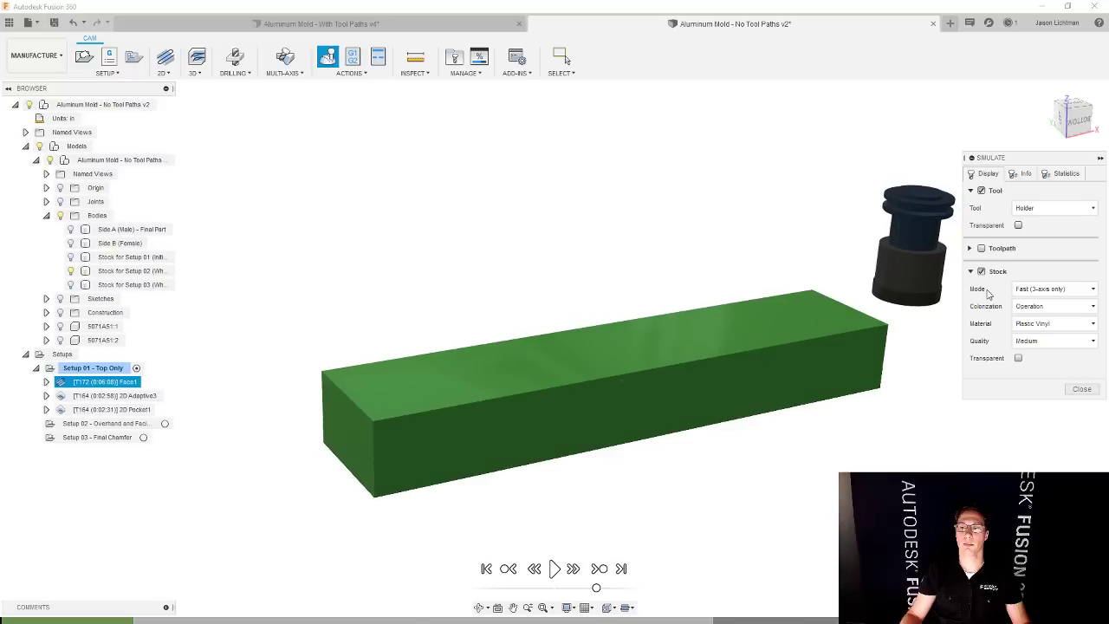
{"action": "left_click", "coordinate": [1045, 289]}
{"action": "left_click", "coordinate": [1043, 307]}
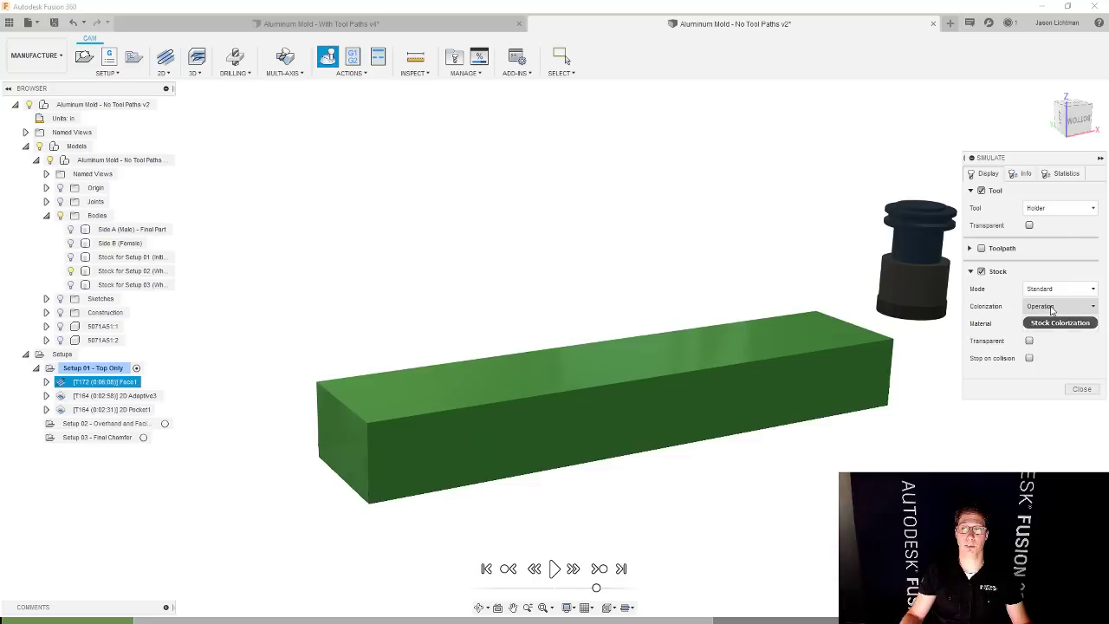
{"action": "left_click", "coordinate": [1051, 309]}
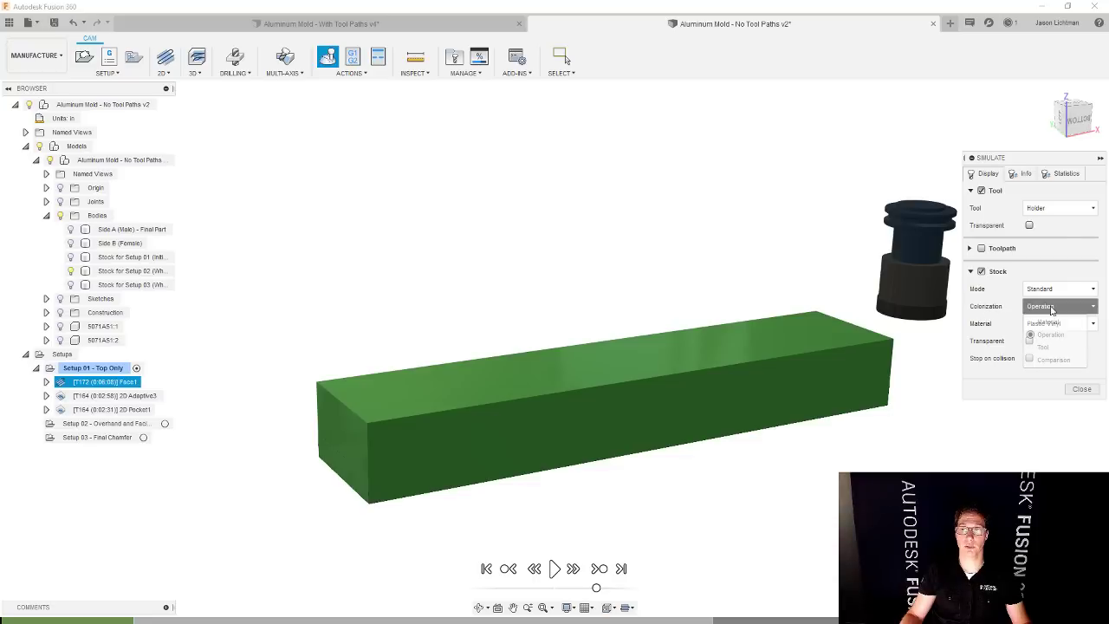
{"action": "left_click", "coordinate": [1053, 359]}
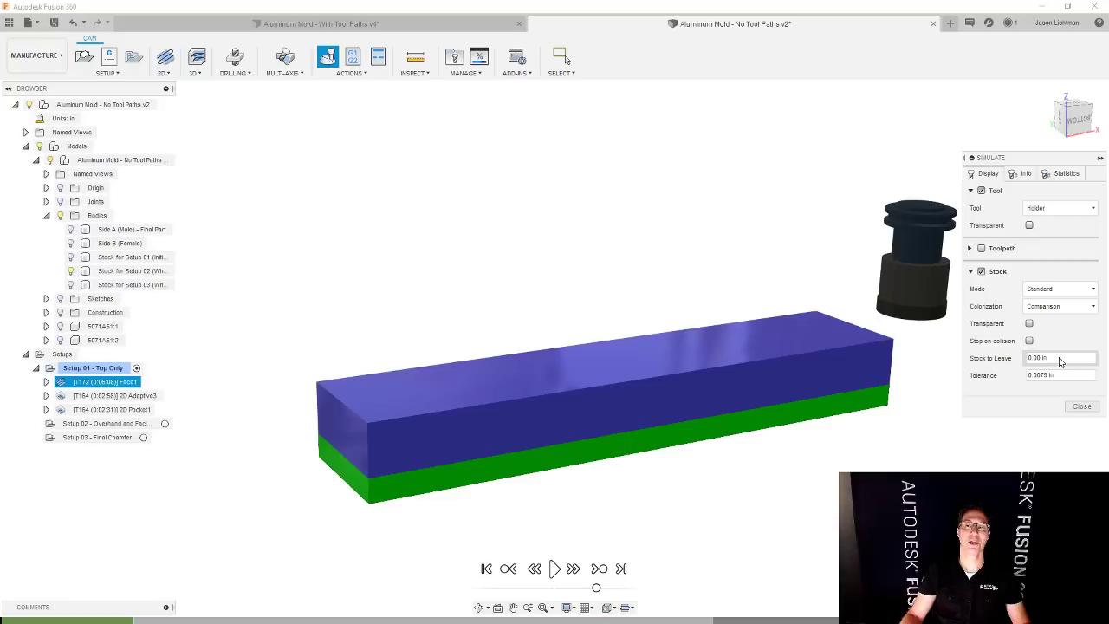
{"action": "left_click", "coordinate": [554, 568]}
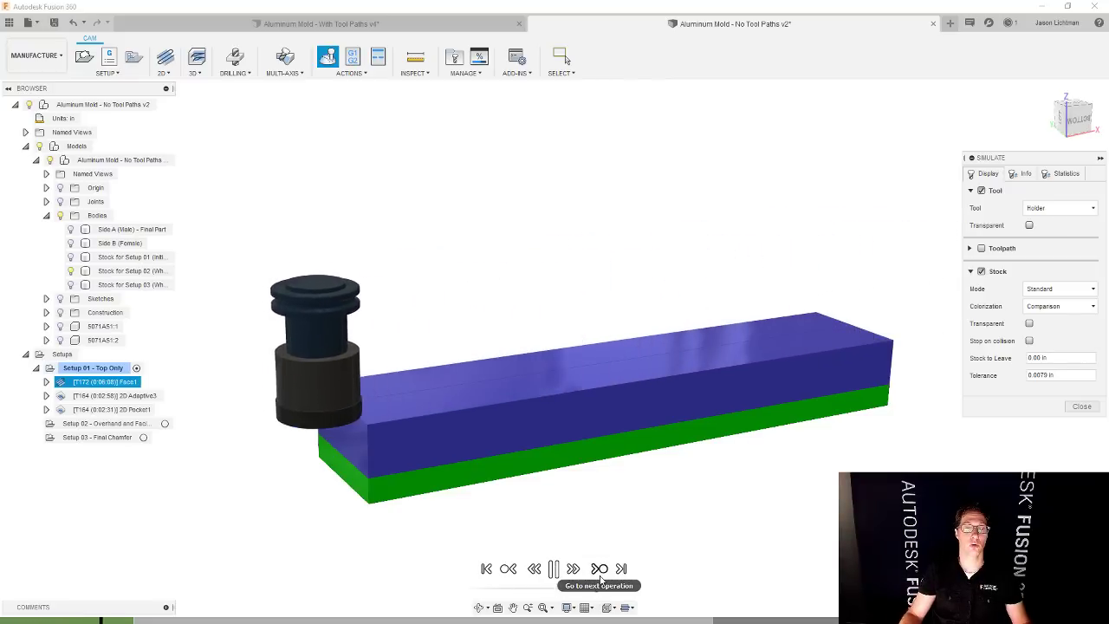
{"action": "scroll", "coordinate": [596, 589], "scroll_direction": "up", "scroll_amount": 2}
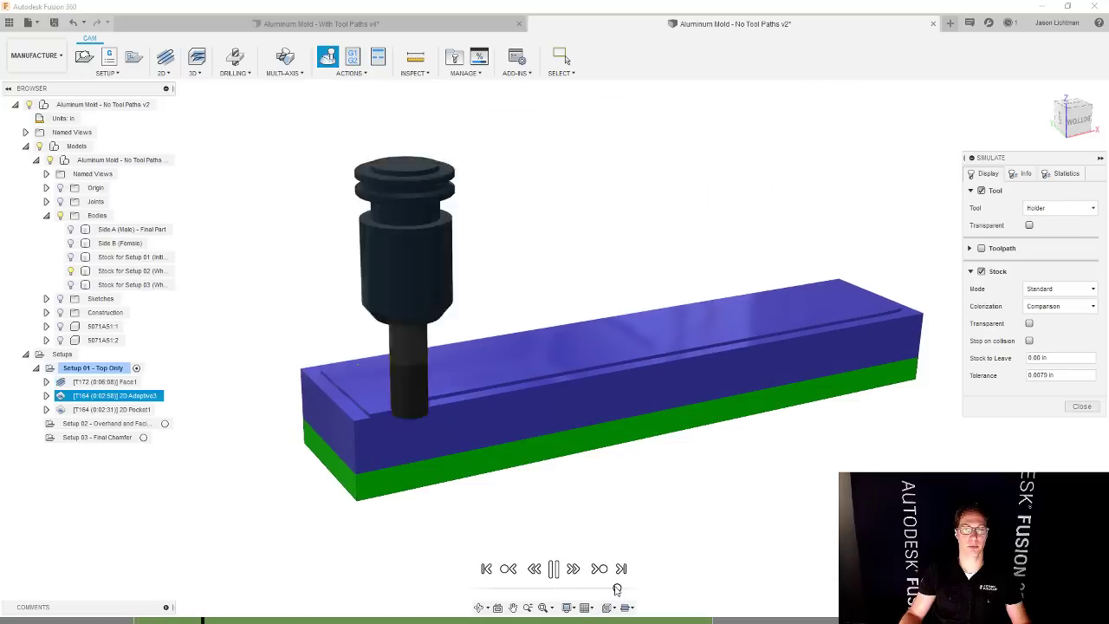
{"action": "left_click_drag", "start_coordinate": [596, 589], "coordinate": [638, 590]}
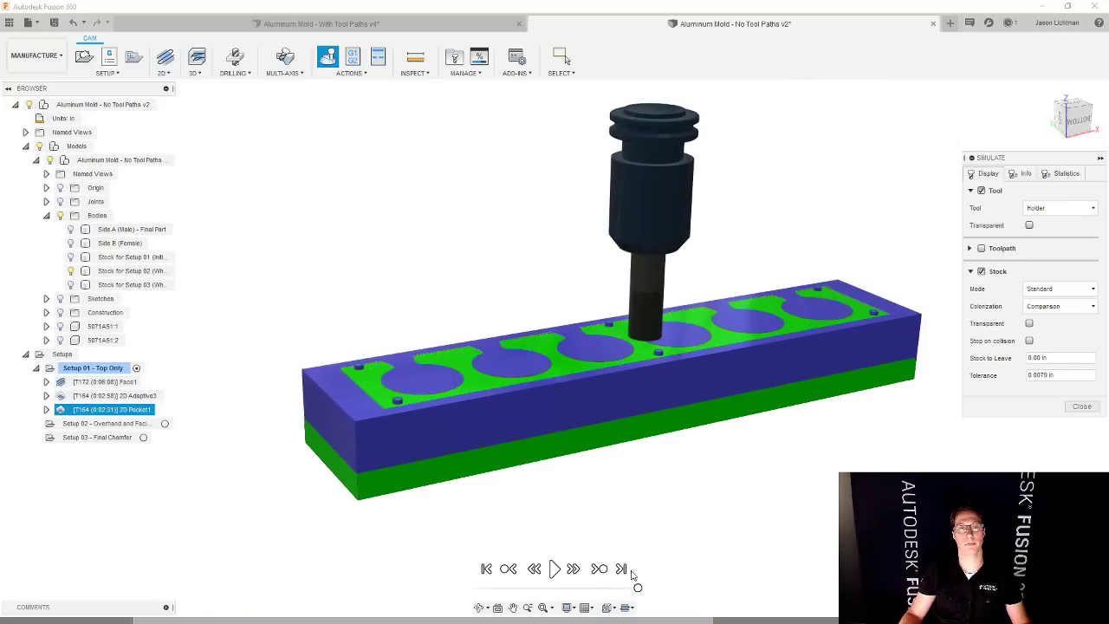
{"action": "scroll", "coordinate": [394, 397], "scroll_direction": "up", "scroll_amount": 5}
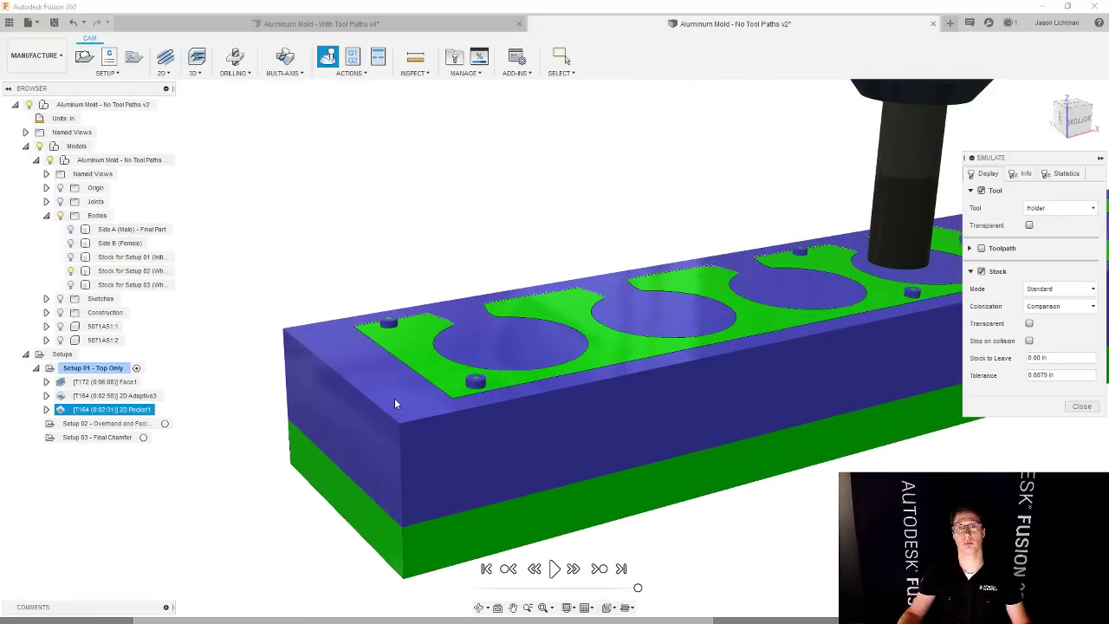
{"action": "scroll", "coordinate": [394, 397], "scroll_direction": "down", "scroll_amount": 2}
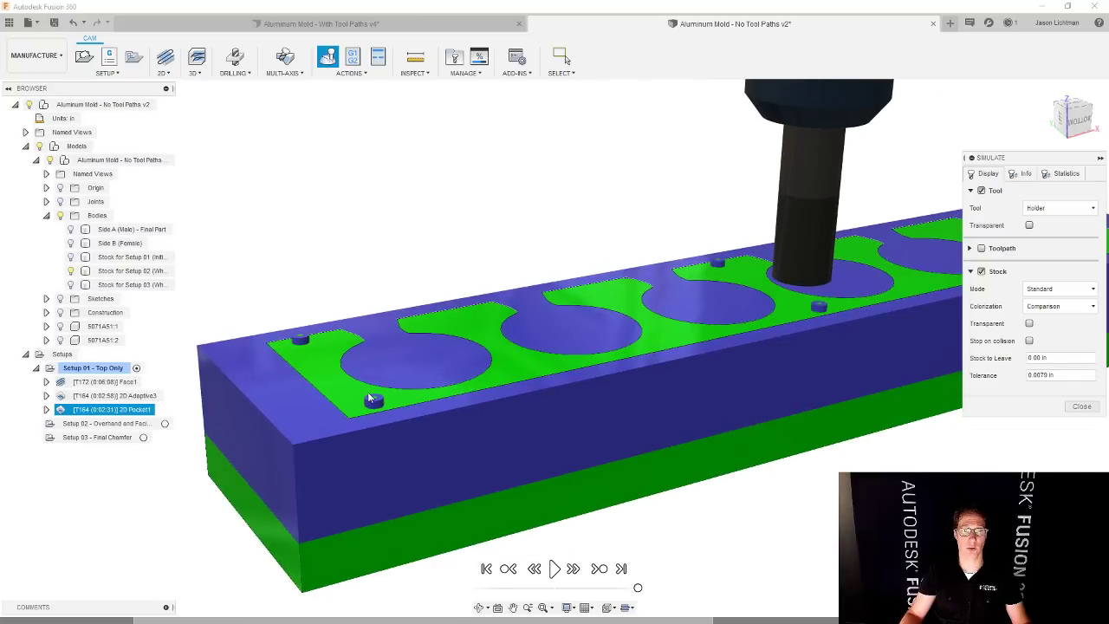
{"action": "scroll", "coordinate": [370, 397], "scroll_direction": "up", "scroll_amount": 3}
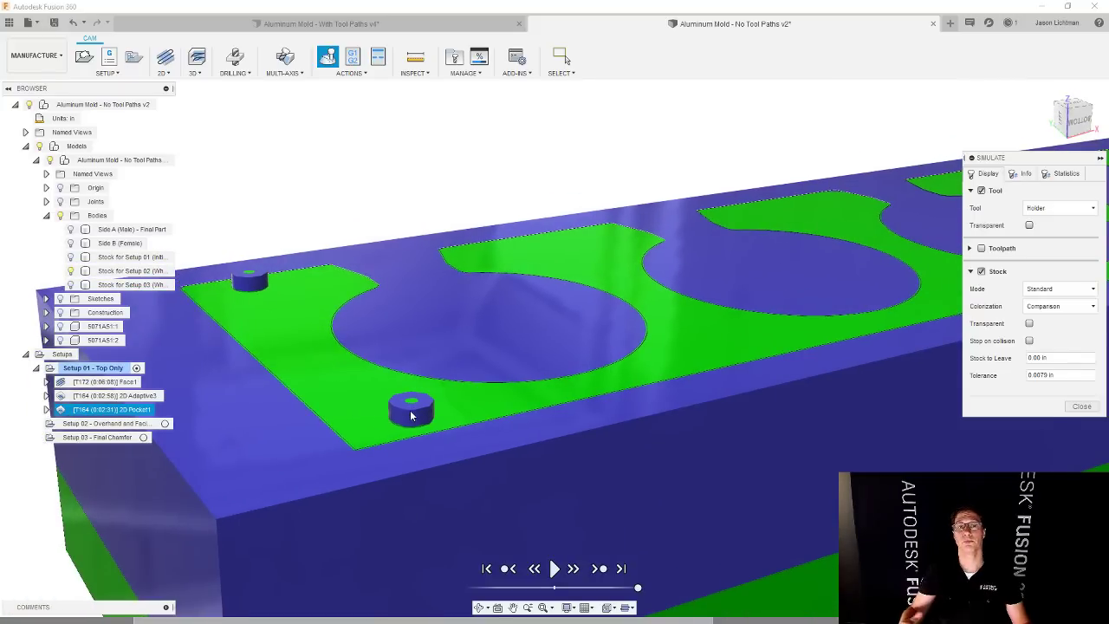
{"action": "scroll", "coordinate": [412, 416], "scroll_direction": "down", "scroll_amount": 5}
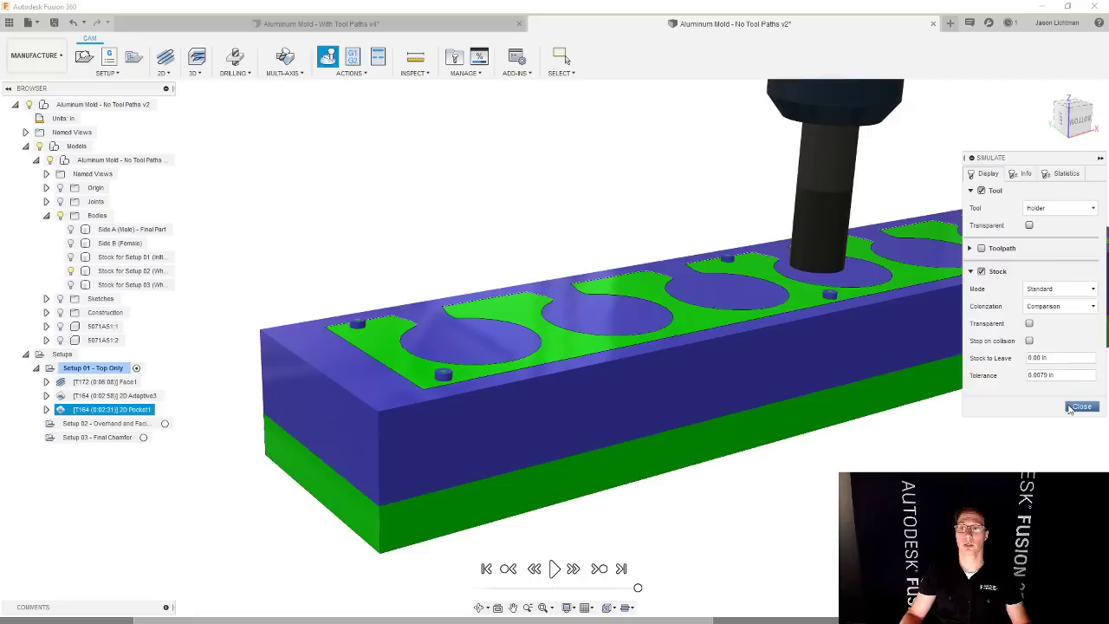
{"action": "left_click", "coordinate": [1080, 406]}
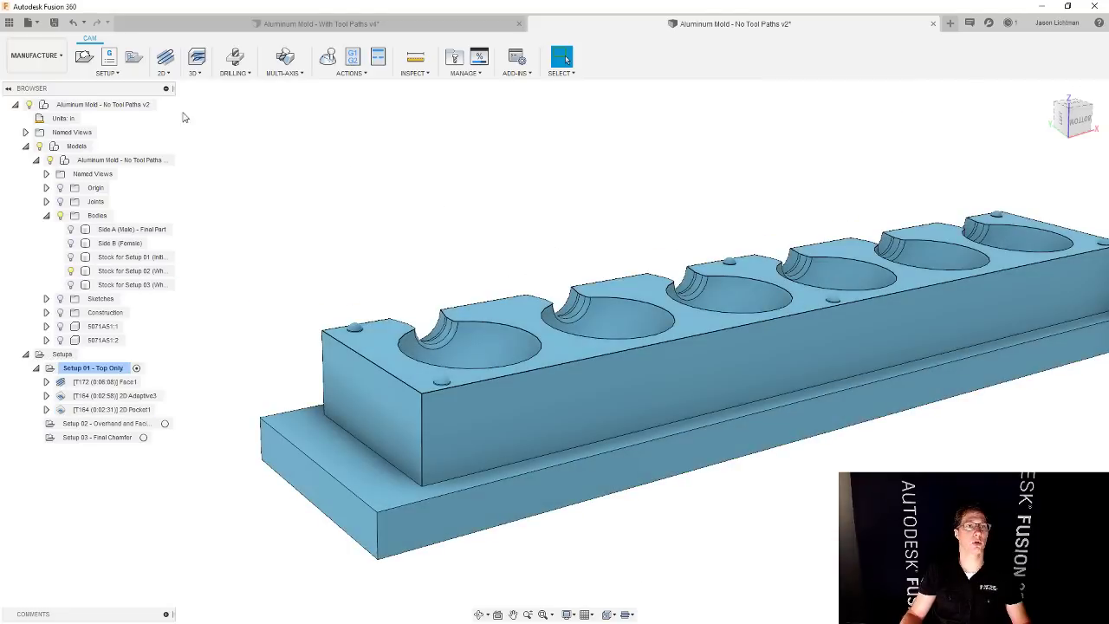
- Add a Scallop1 finishing operation to Setup 01 from the 3D operations list
{"action": "left_click", "coordinate": [163, 73]}
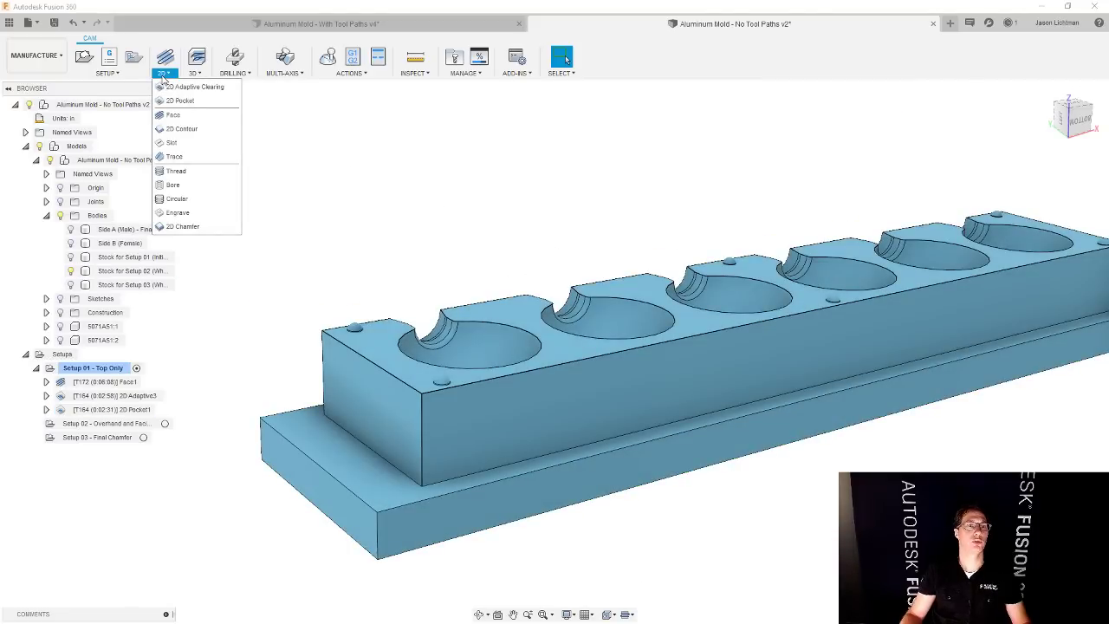
{"action": "left_click", "coordinate": [198, 74]}
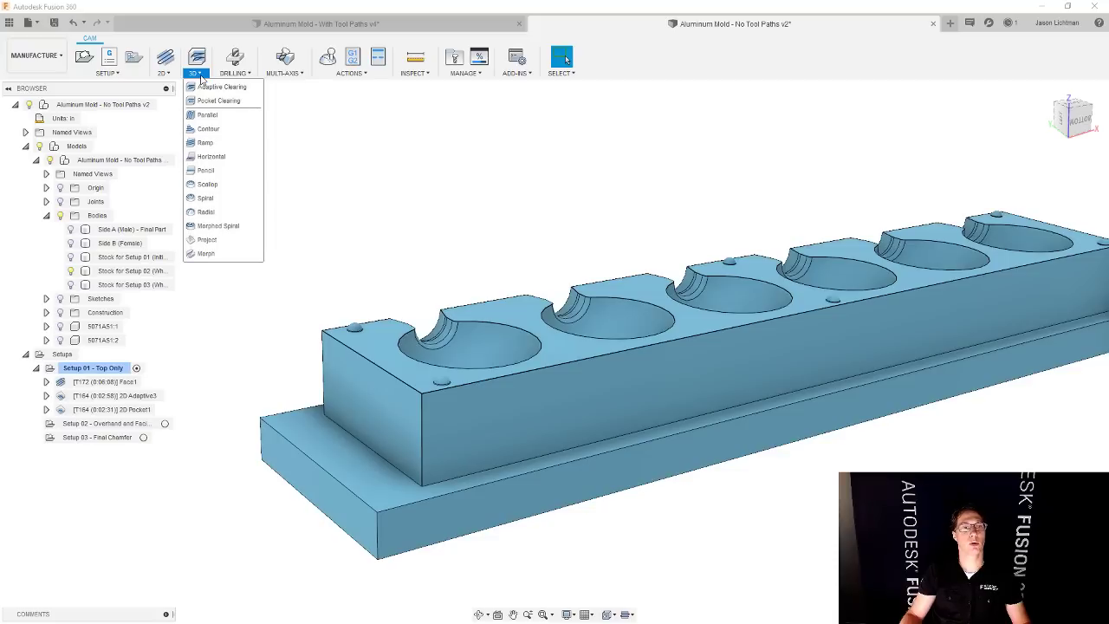
{"action": "left_click", "coordinate": [206, 184]}
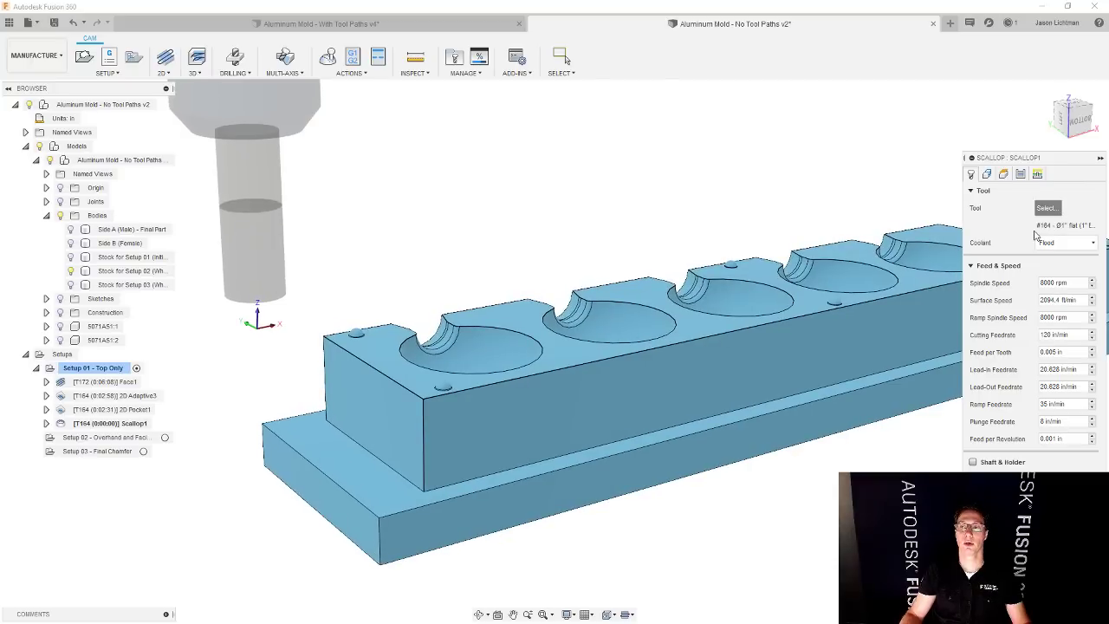
- Assign tool #102, the Ø1/8" R0.01" bull nose, to Scallop1
{"action": "left_click", "coordinate": [1046, 208]}
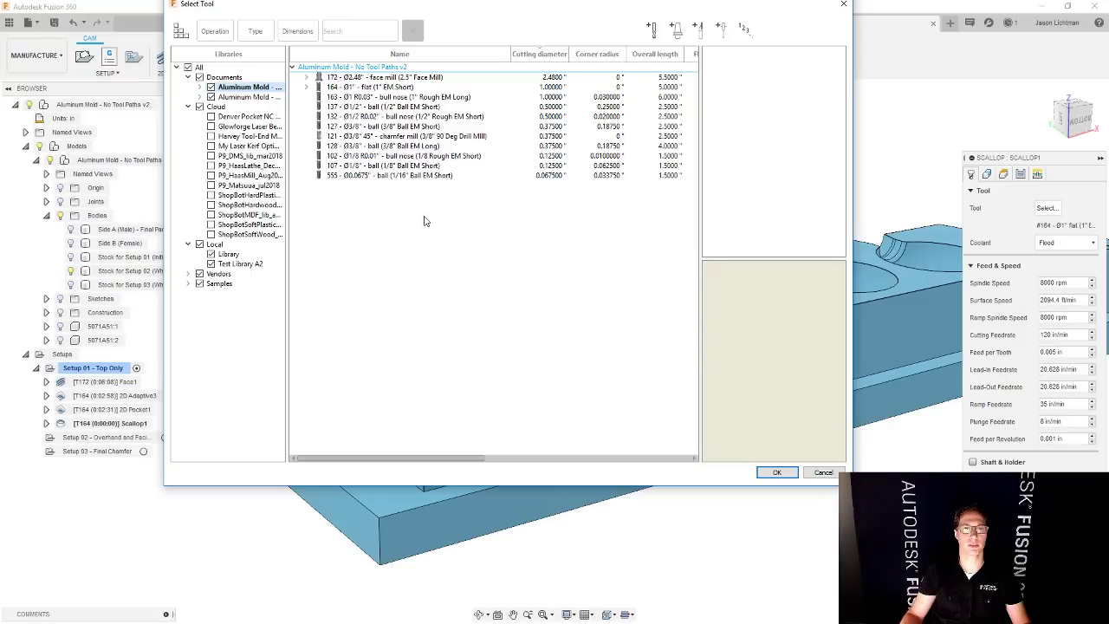
{"action": "left_click", "coordinate": [415, 161]}
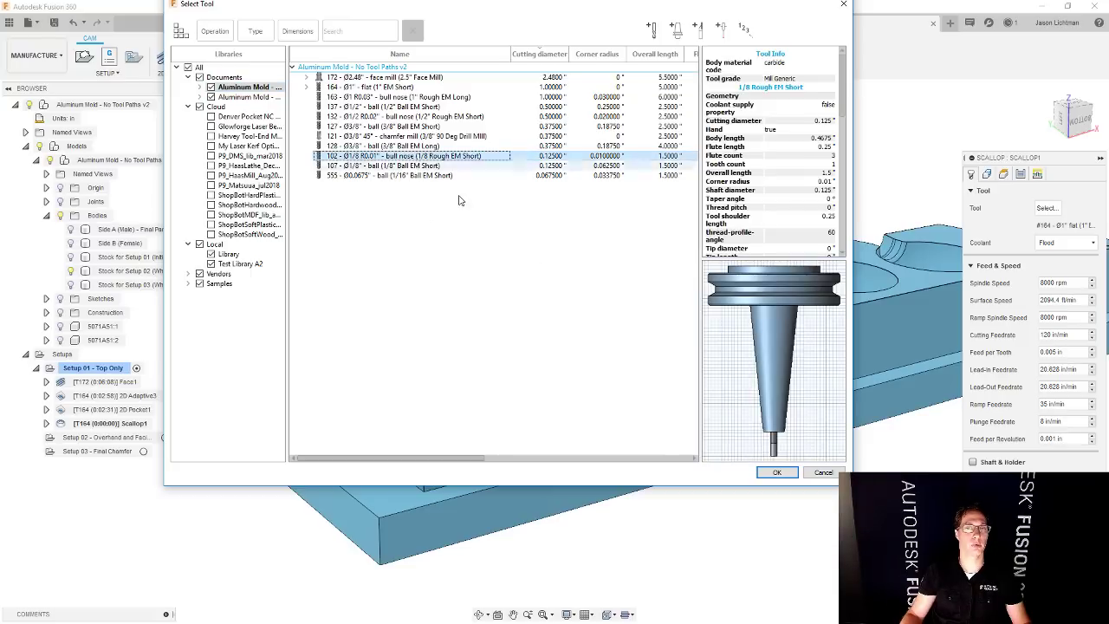
{"action": "left_click", "coordinate": [786, 473]}
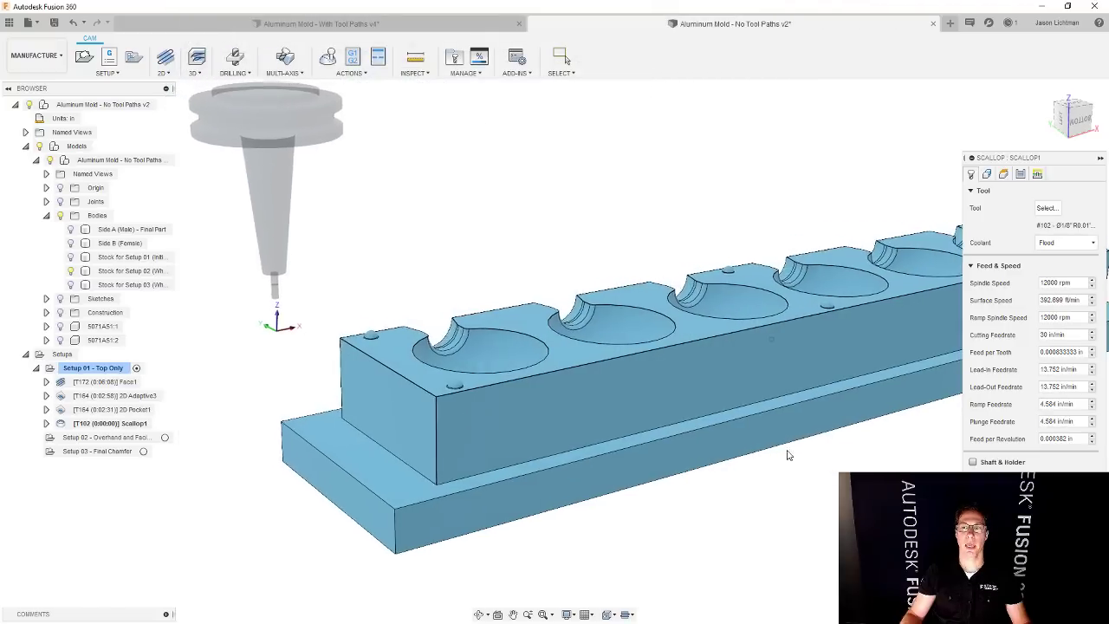
{"action": "left_click", "coordinate": [986, 174]}
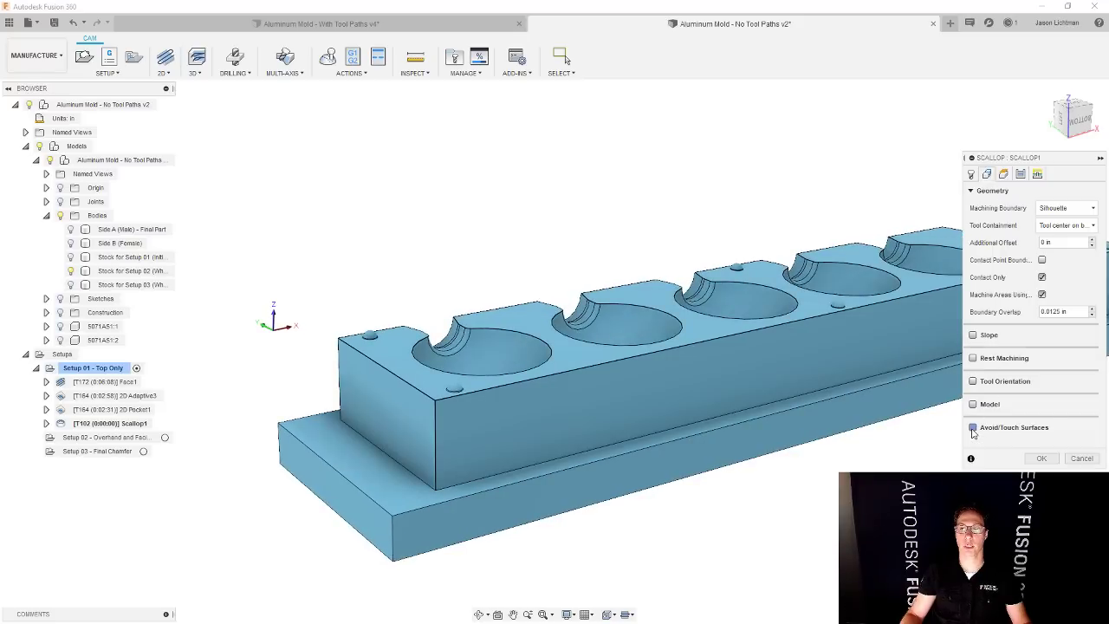
- Enable Avoid/Touch Surfaces with the small corner dome face as the touch surface, then confirm Scallop1
{"action": "left_click", "coordinate": [971, 429]}
{"action": "scroll", "coordinate": [370, 334], "scroll_direction": "up", "scroll_amount": 5}
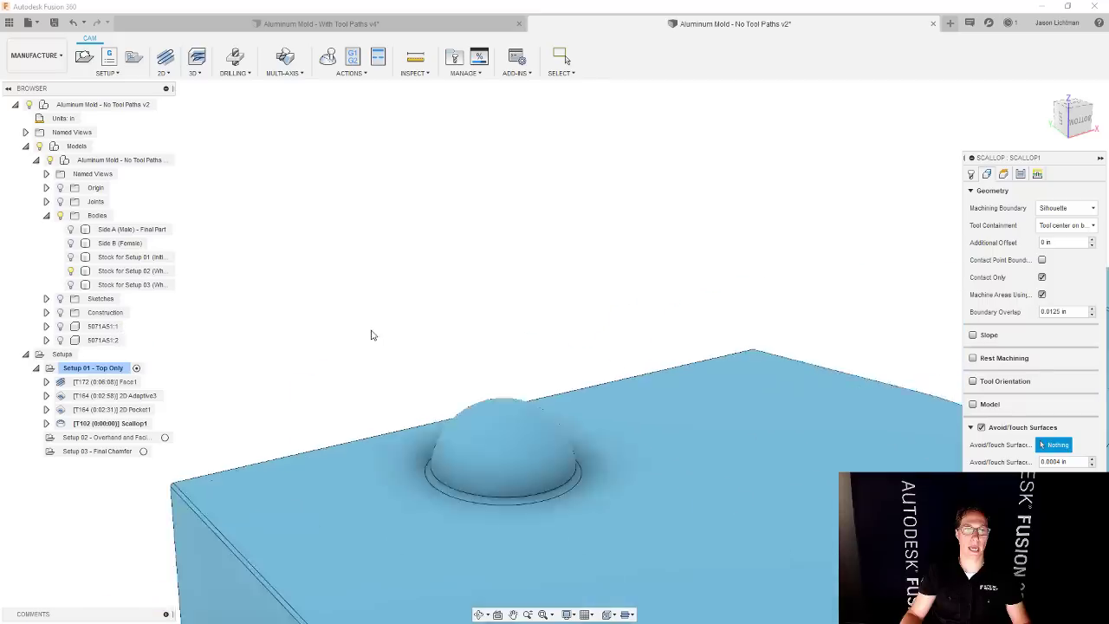
{"action": "left_click", "coordinate": [495, 452]}
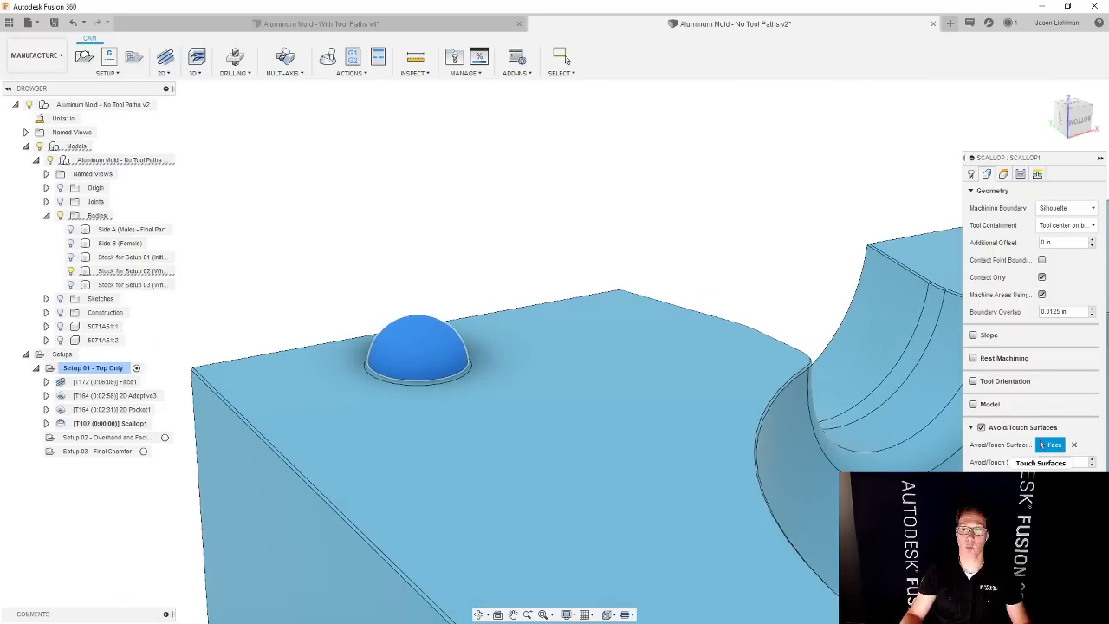
{"action": "mouse_move", "coordinate": [996, 462]}
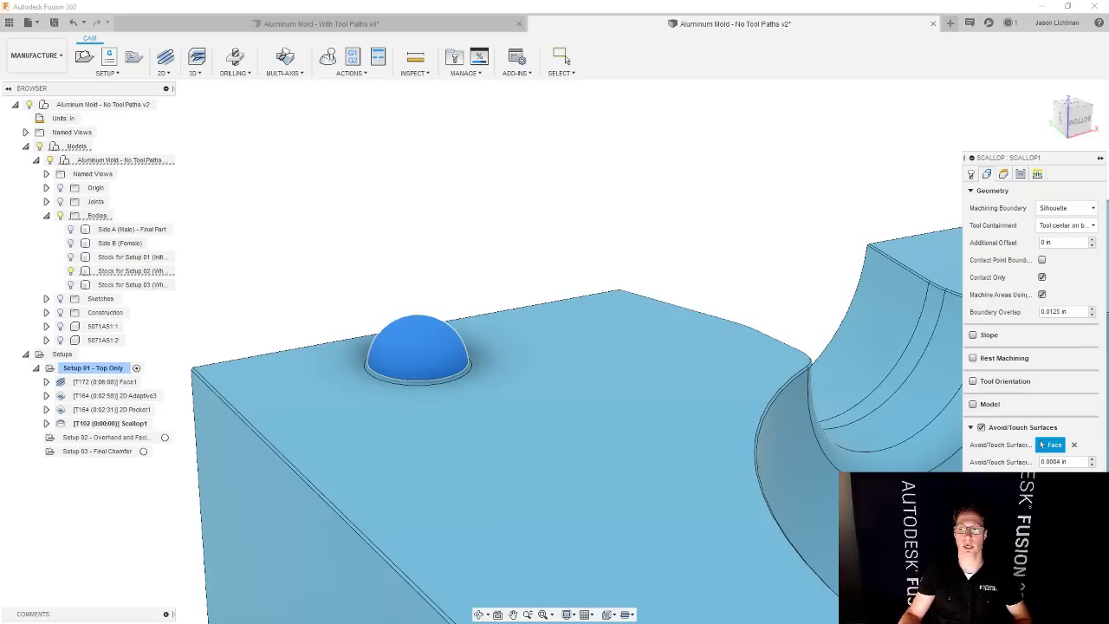
{"action": "key", "text": "Escape"}
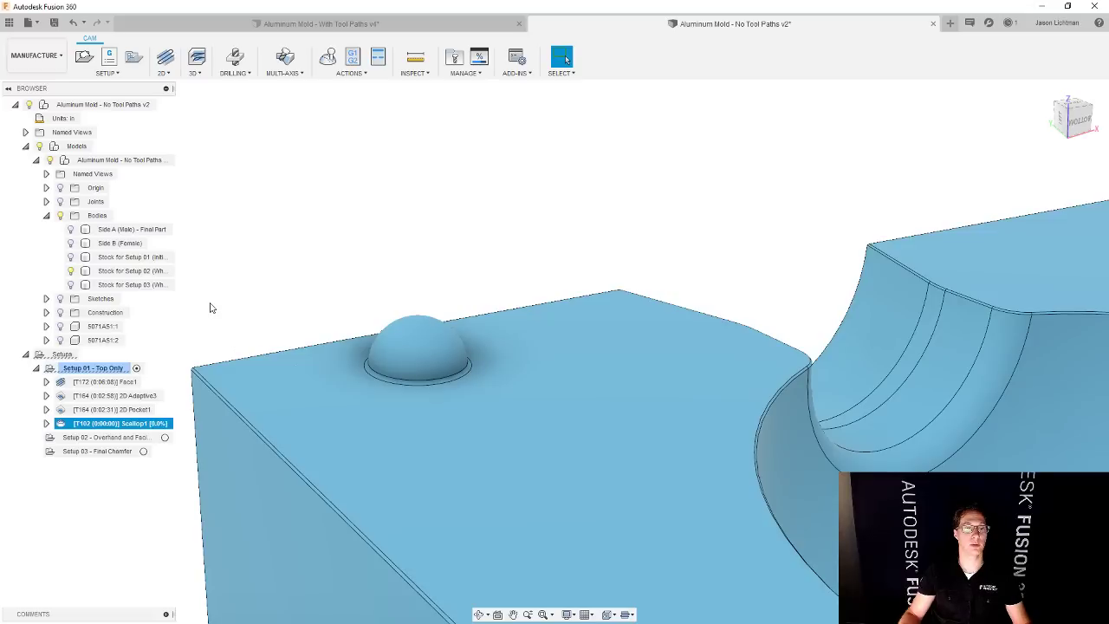
- Edit Scallop1 and reduce its stepover from 0.0625 in to 0.005 in, then regenerate
{"action": "scroll", "coordinate": [211, 309], "scroll_direction": "up", "scroll_amount": 3}
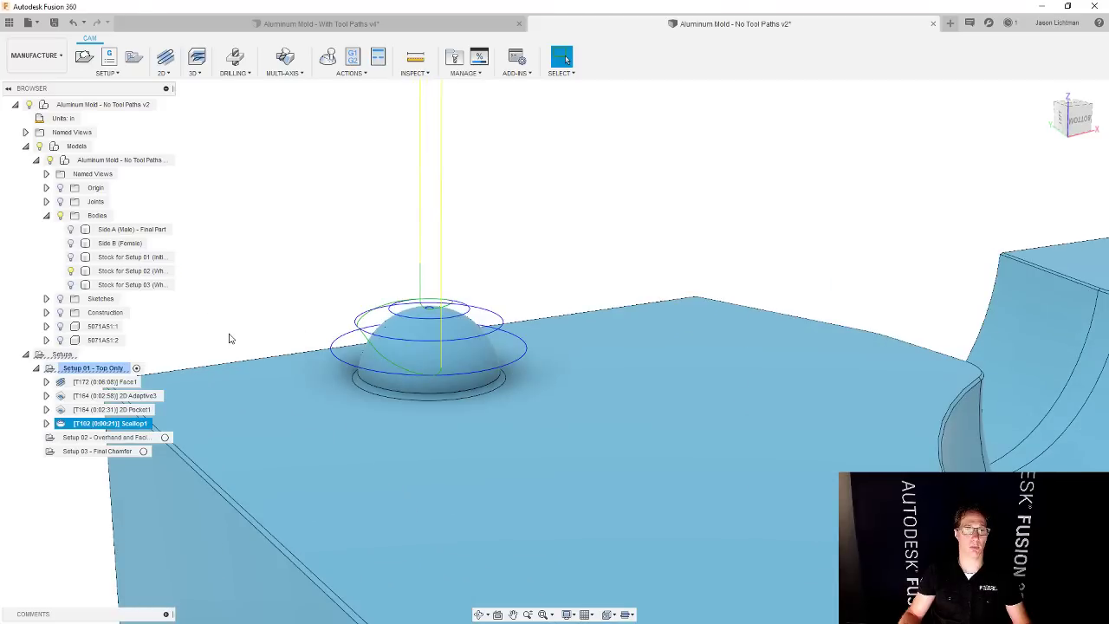
{"action": "right_click", "coordinate": [134, 423]}
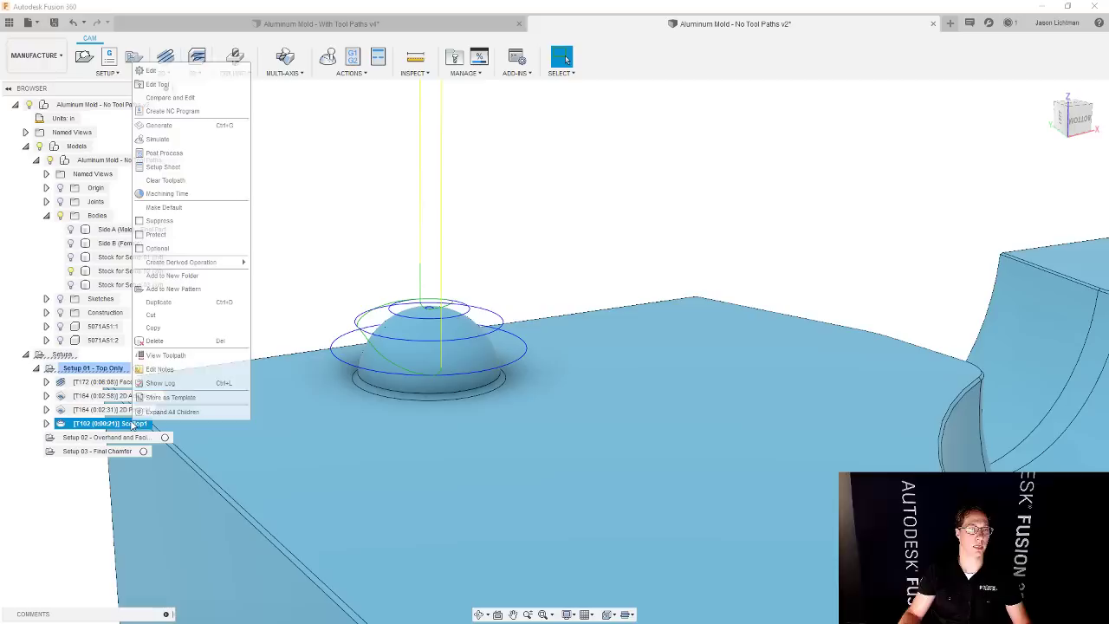
{"action": "left_click", "coordinate": [165, 71]}
{"action": "left_click", "coordinate": [1022, 175]}
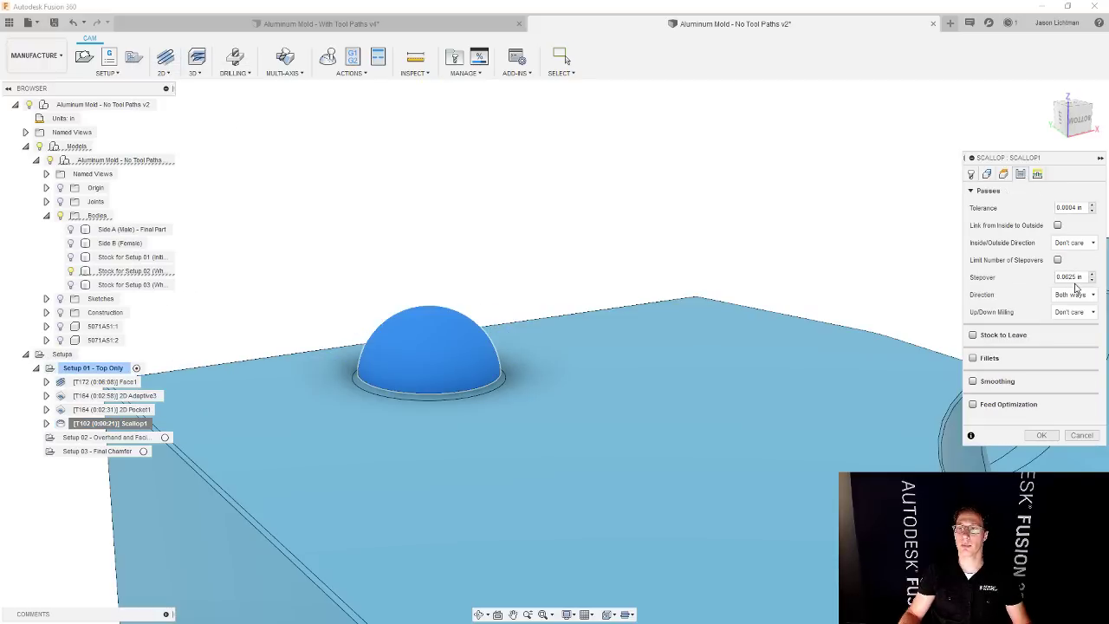
{"action": "left_click_drag", "start_coordinate": [1067, 276], "coordinate": [1074, 277]}
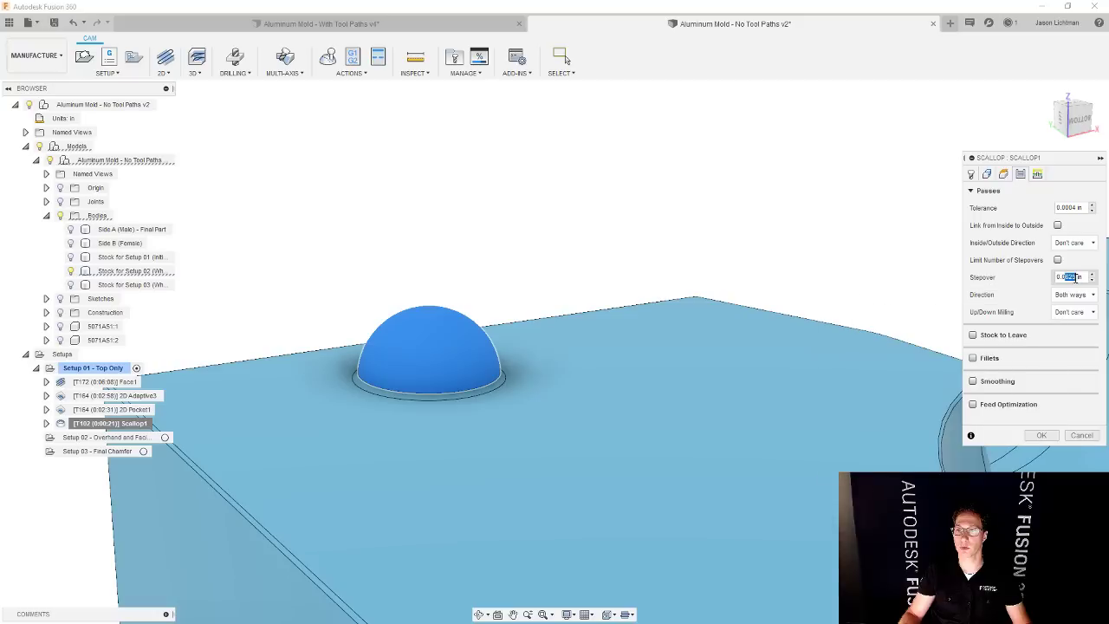
{"action": "key", "text": "BackSpace"}
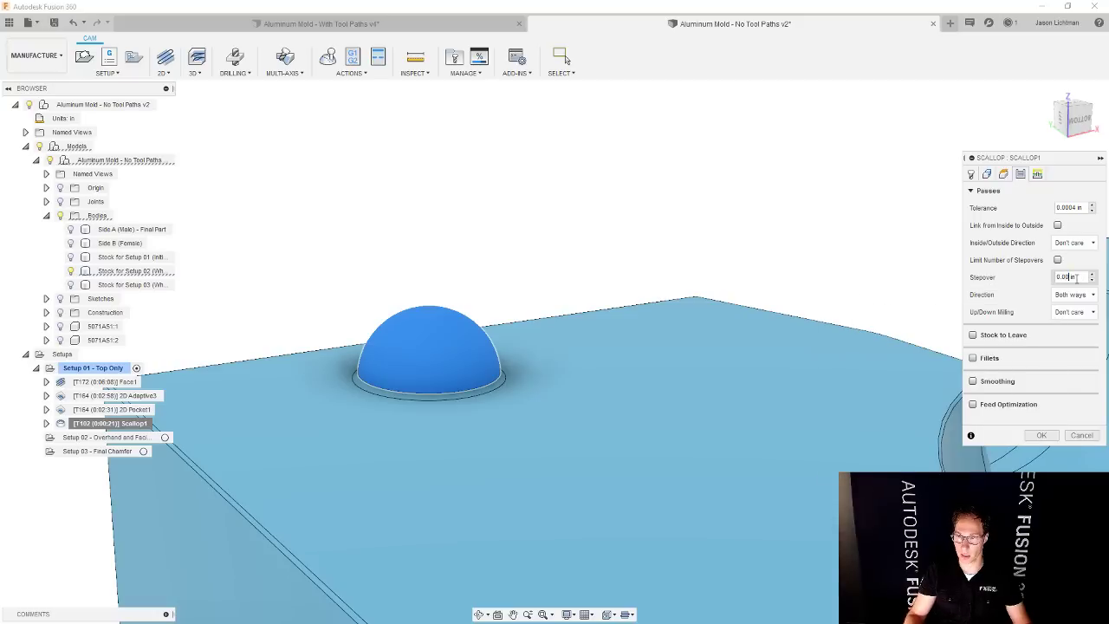
{"action": "type", "text": "5"}
{"action": "left_click", "coordinate": [1041, 435]}
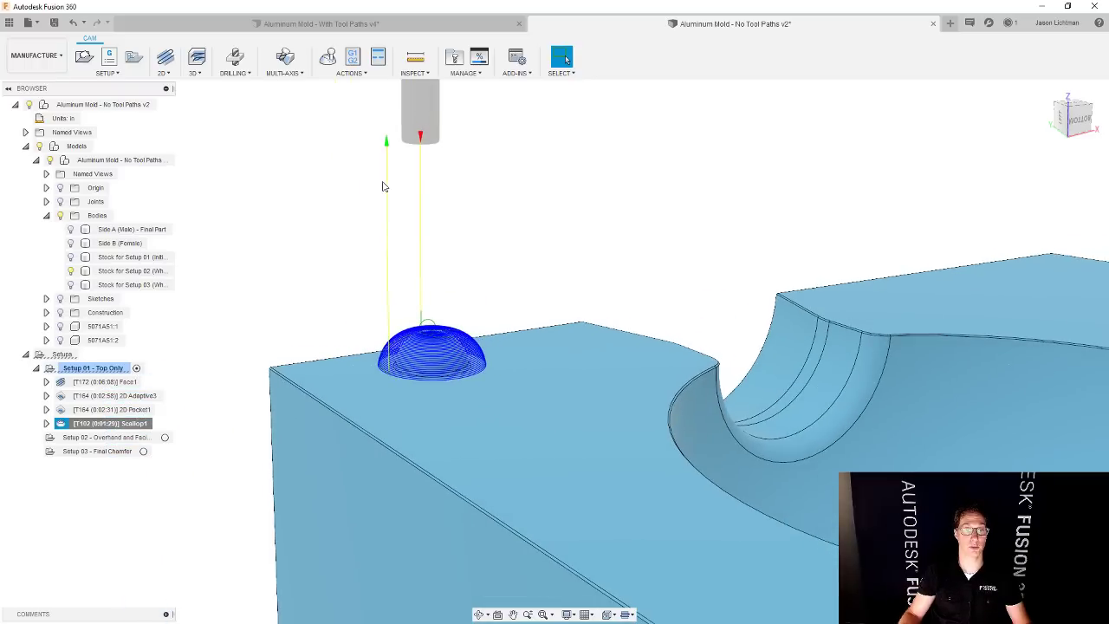
{"action": "right_click", "coordinate": [119, 385]}
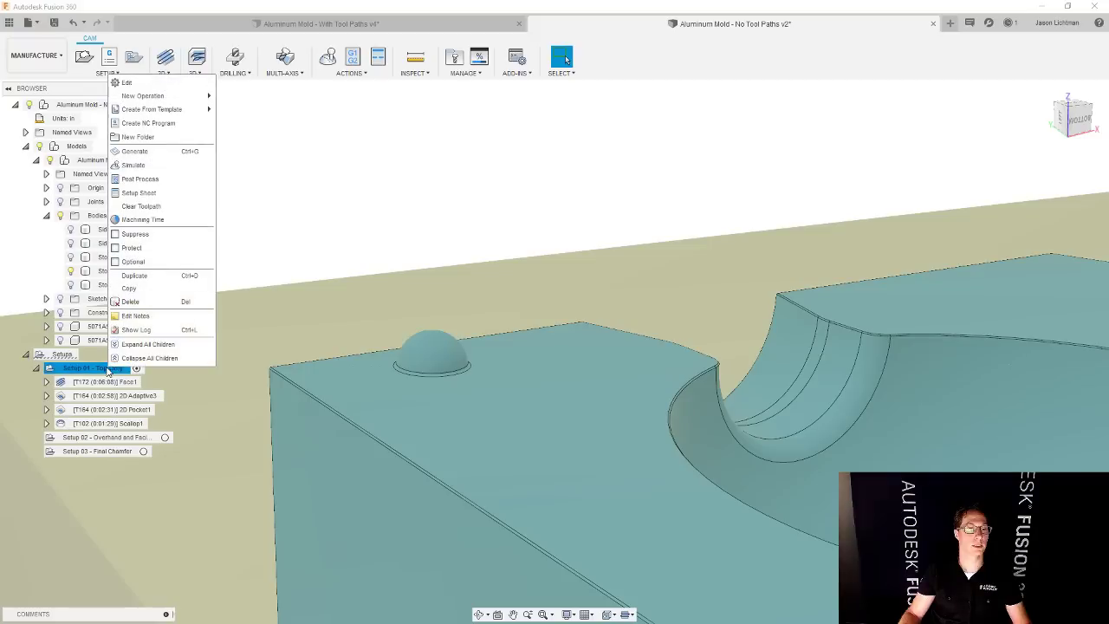
{"action": "left_click", "coordinate": [193, 169]}
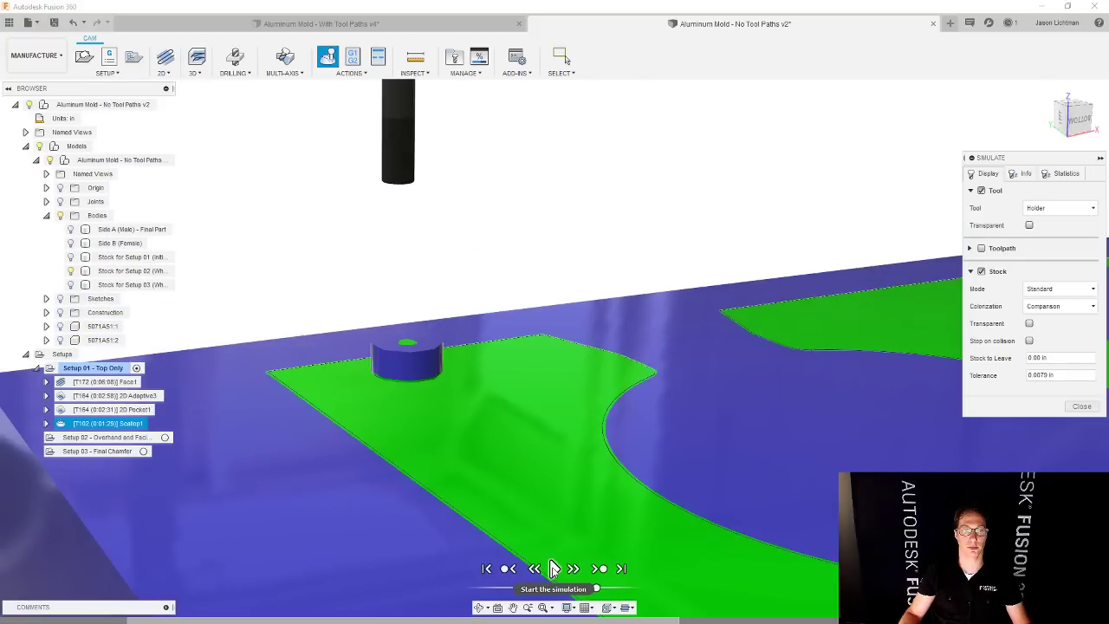
{"action": "left_click", "coordinate": [554, 568]}
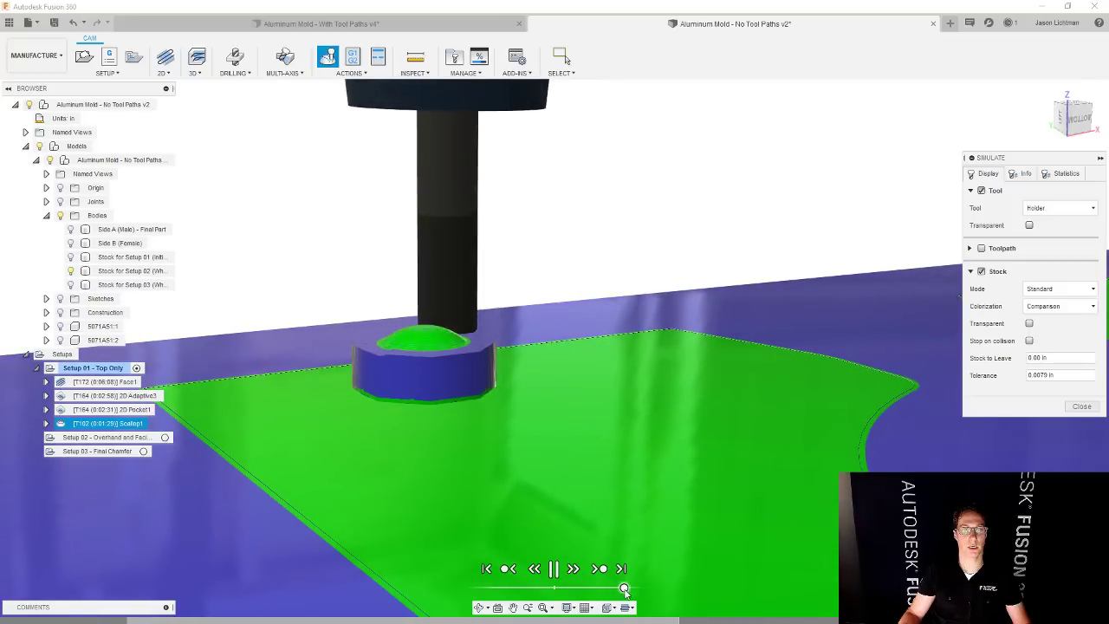
{"action": "left_click_drag", "start_coordinate": [632, 589], "coordinate": [639, 590]}
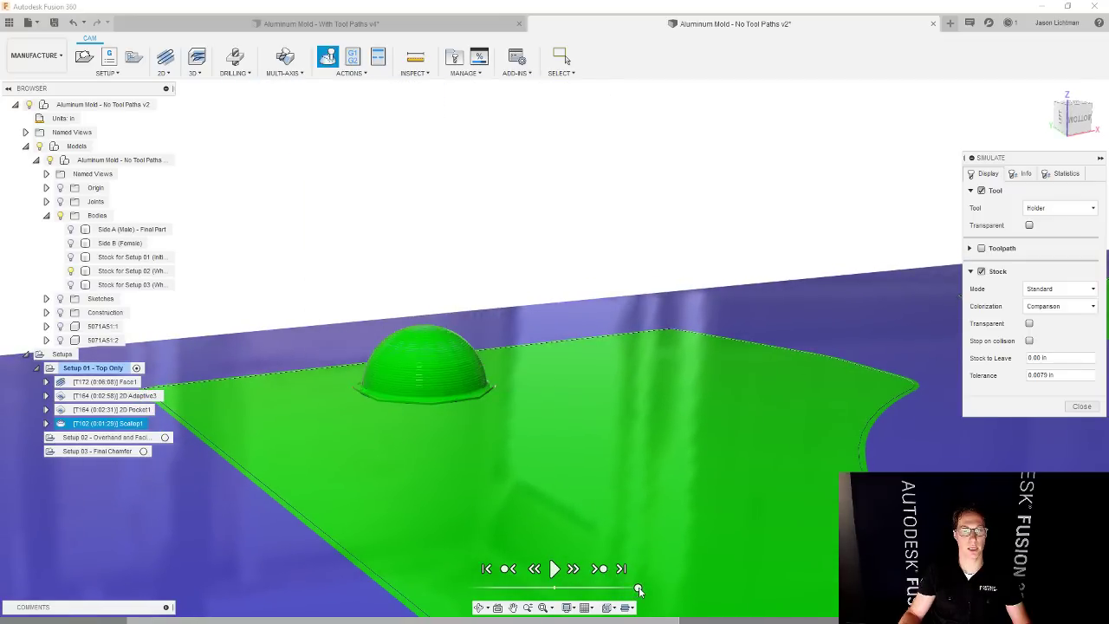
{"action": "scroll", "coordinate": [627, 509], "scroll_direction": "down", "scroll_amount": 5}
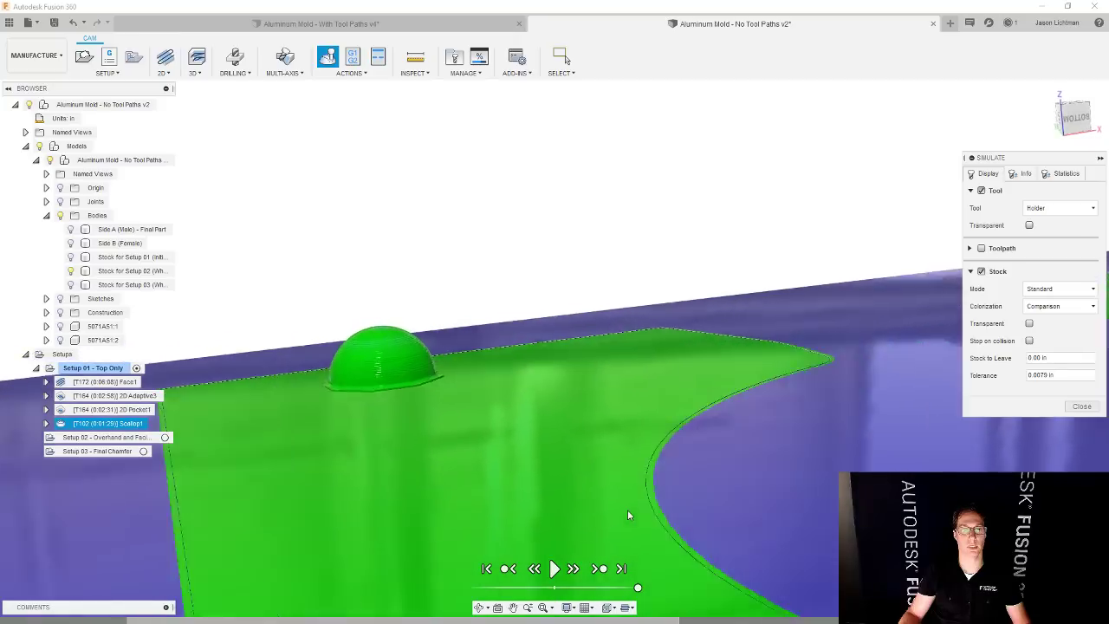
{"action": "left_click", "coordinate": [1072, 409]}
- Reopen Scallop1's geometry and add two more small domes as touch surfaces
{"action": "right_click", "coordinate": [141, 424]}
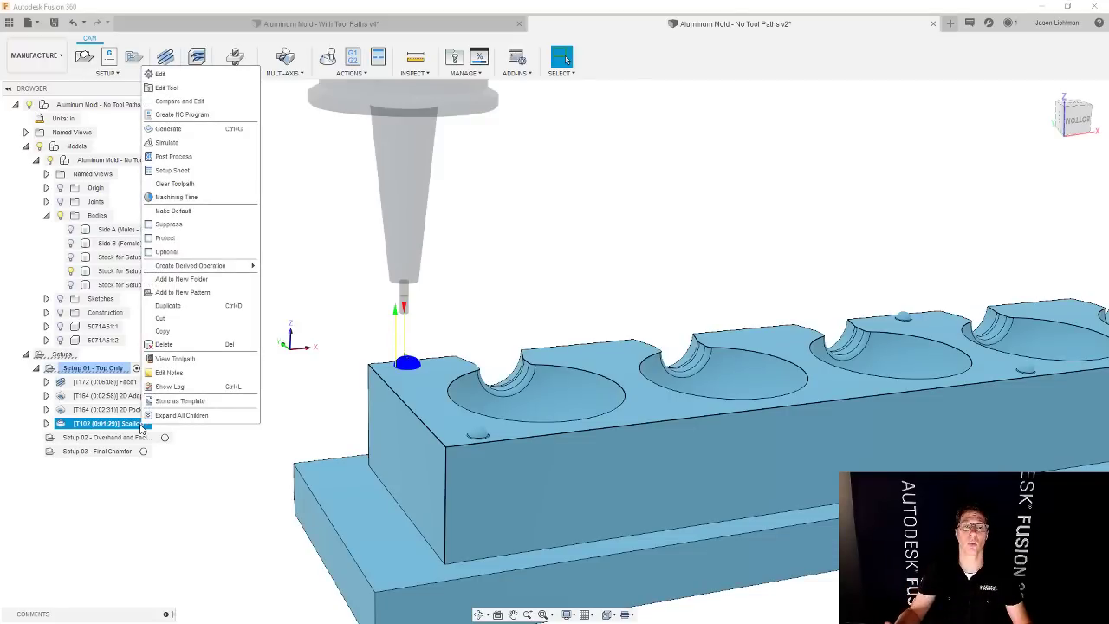
{"action": "left_click", "coordinate": [161, 73]}
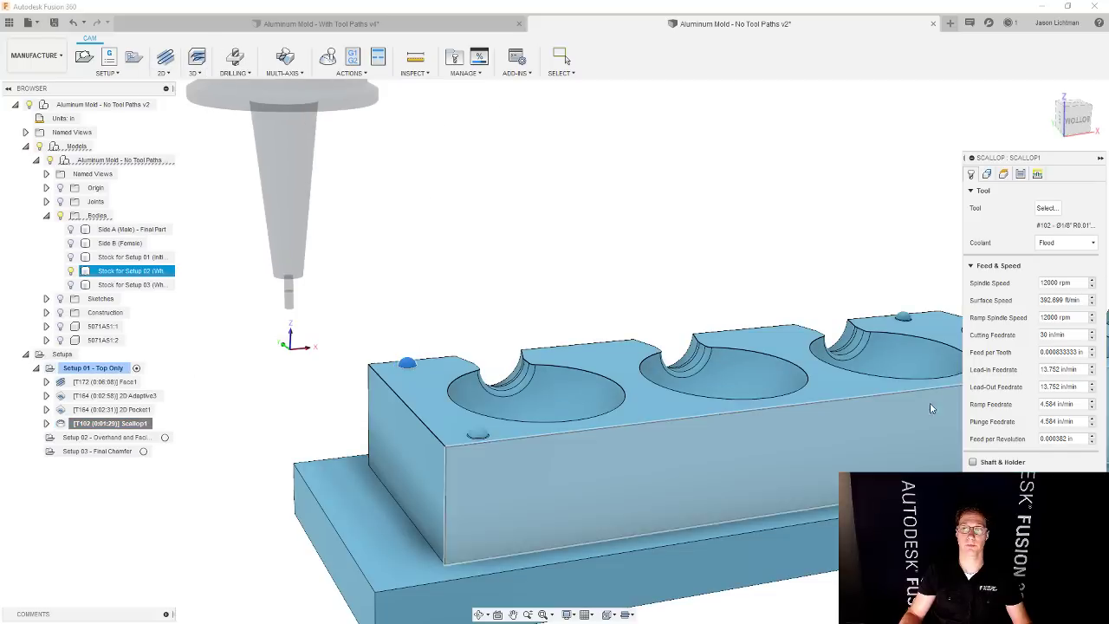
{"action": "left_click", "coordinate": [987, 173]}
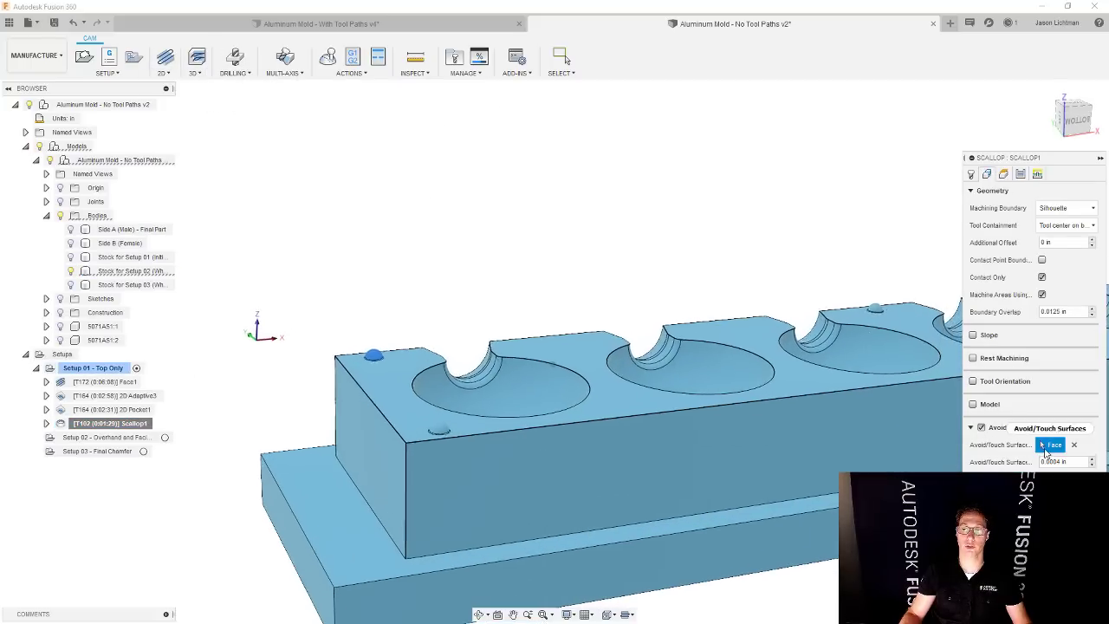
{"action": "scroll", "coordinate": [371, 436], "scroll_direction": "up", "scroll_amount": 5}
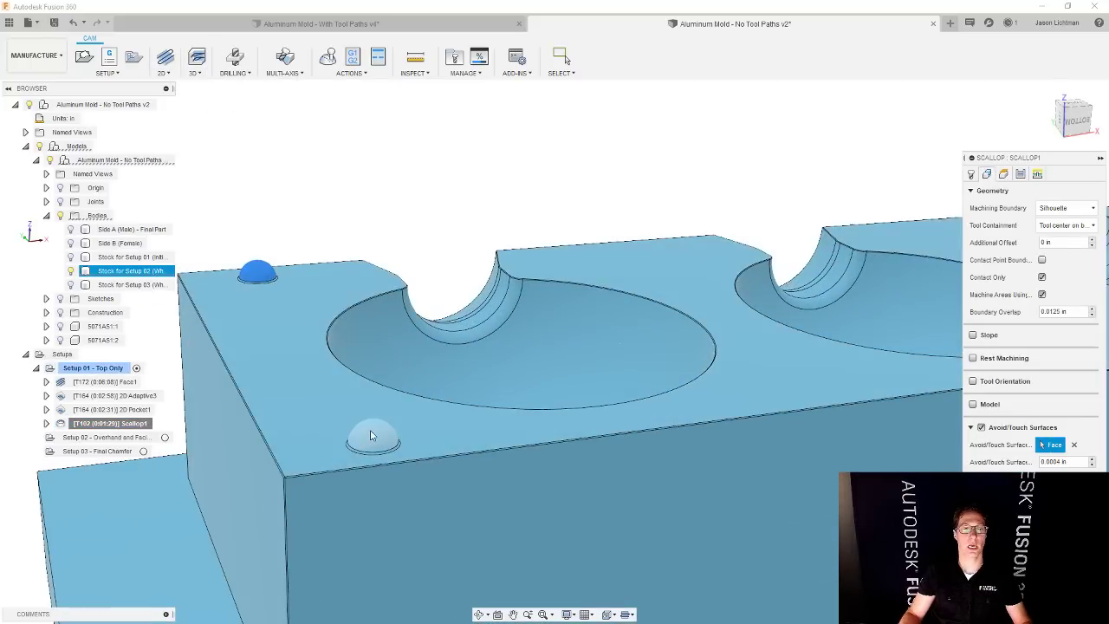
{"action": "left_click", "coordinate": [370, 435]}
{"action": "scroll", "coordinate": [373, 433], "scroll_direction": "down", "scroll_amount": 5}
{"action": "scroll", "coordinate": [742, 371], "scroll_direction": "up", "scroll_amount": 4}
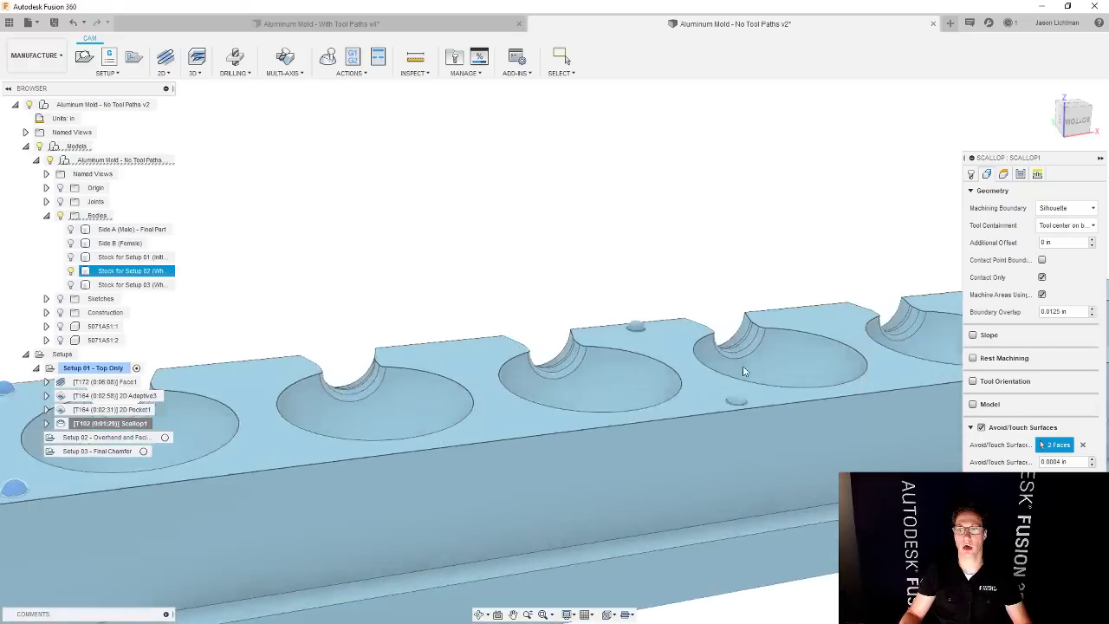
{"action": "left_click", "coordinate": [741, 400]}
- Add the right-end dome as a touch surface and regenerate Scallop1
{"action": "scroll", "coordinate": [694, 342], "scroll_direction": "down", "scroll_amount": 3}
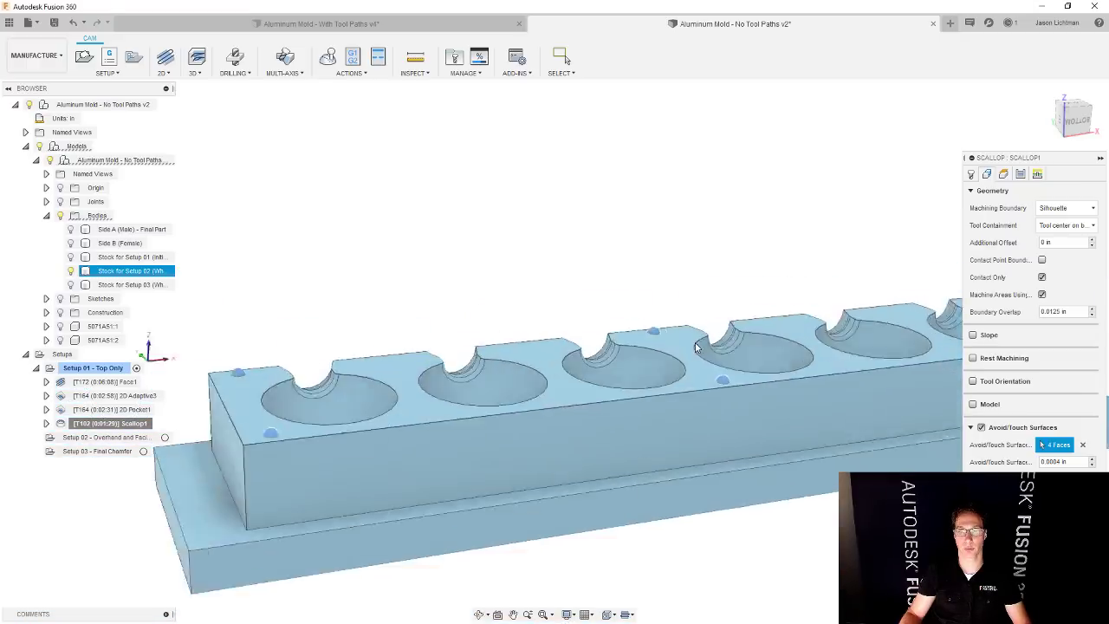
{"action": "scroll", "coordinate": [694, 342], "scroll_direction": "down", "scroll_amount": 2}
{"action": "scroll", "coordinate": [779, 321], "scroll_direction": "up", "scroll_amount": 5}
{"action": "left_click", "coordinate": [781, 305]}
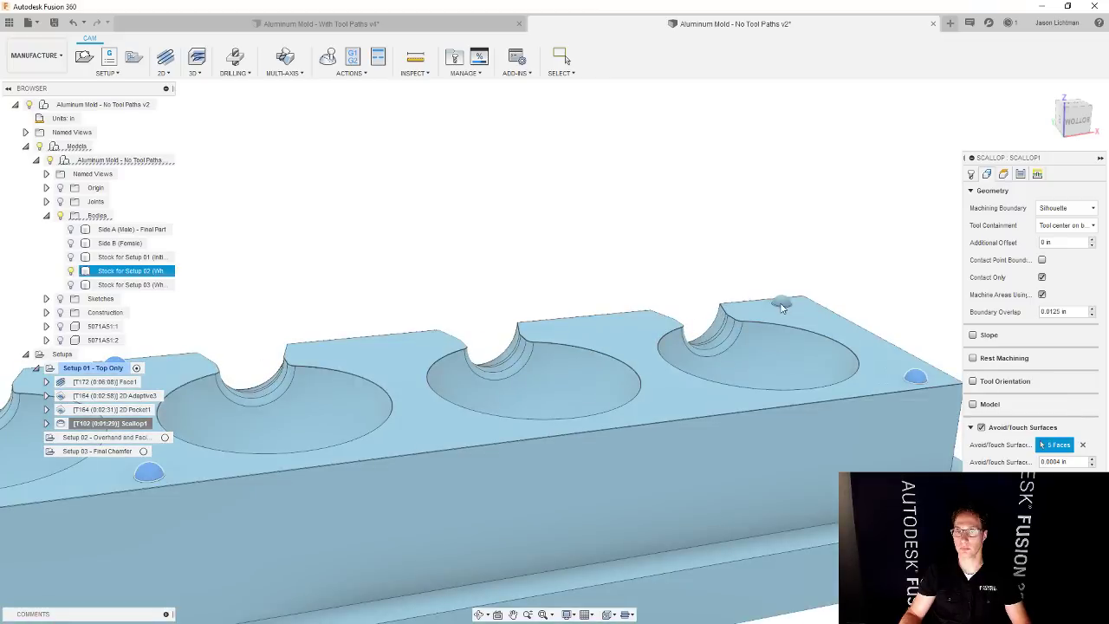
{"action": "key", "text": "Return"}
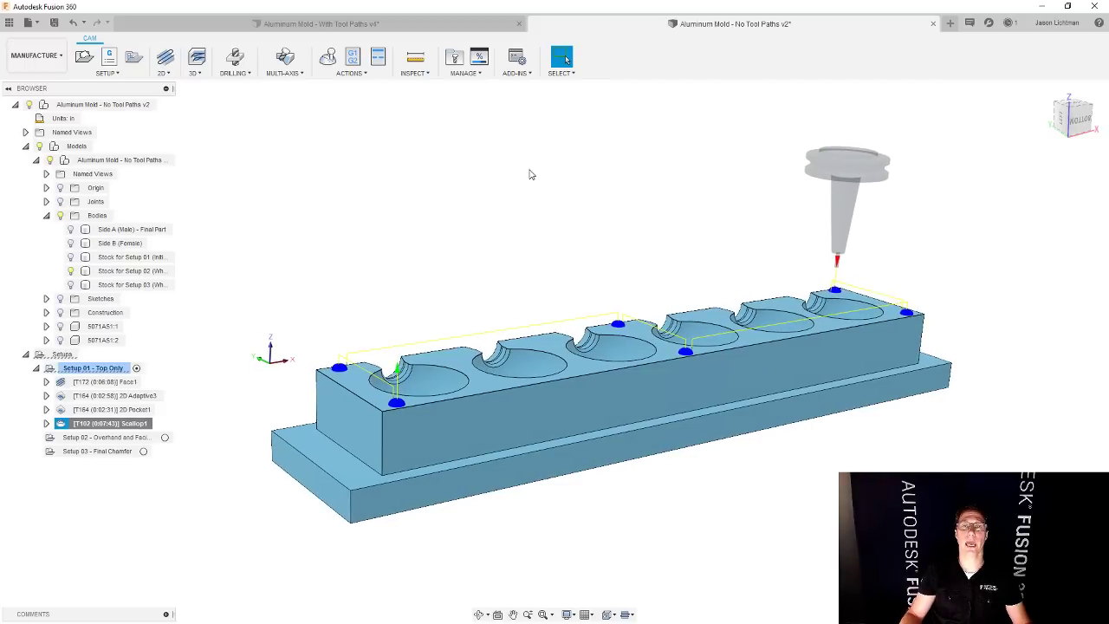
{"action": "left_click", "coordinate": [531, 174]}
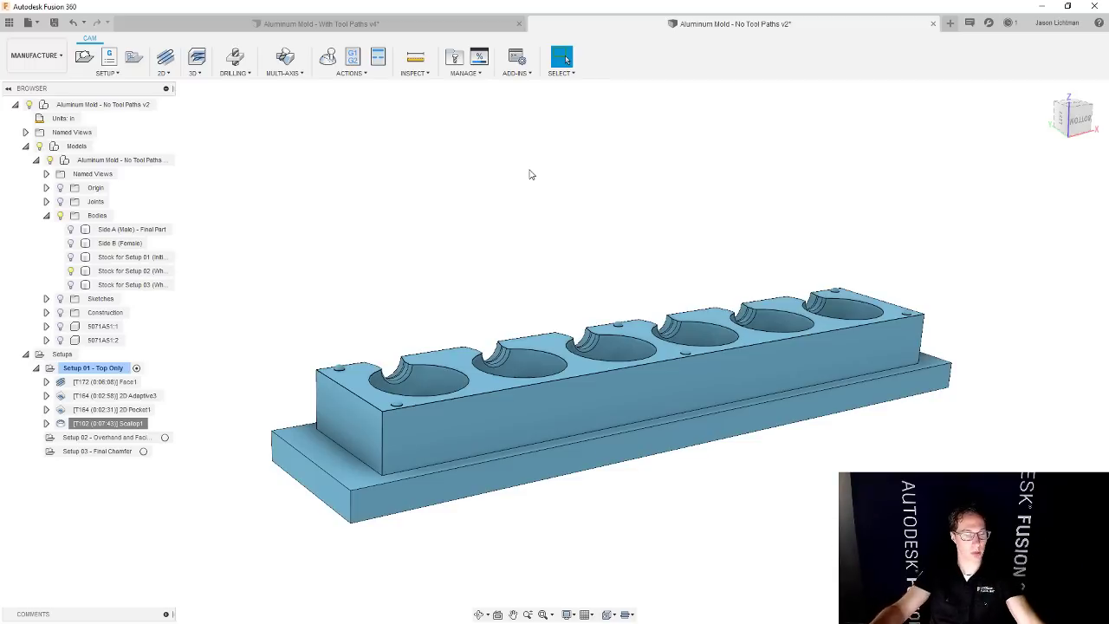
- Create a 2D Adaptive Clearing operation using the 1 in bull nose tool #163
{"action": "left_click", "coordinate": [163, 73]}
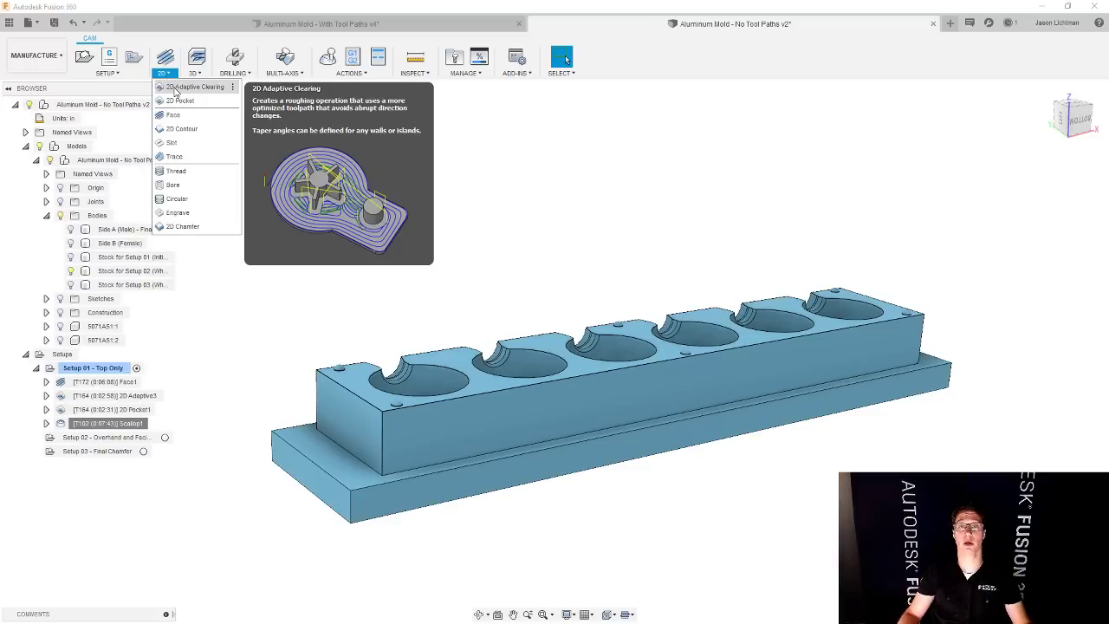
{"action": "left_click", "coordinate": [175, 90]}
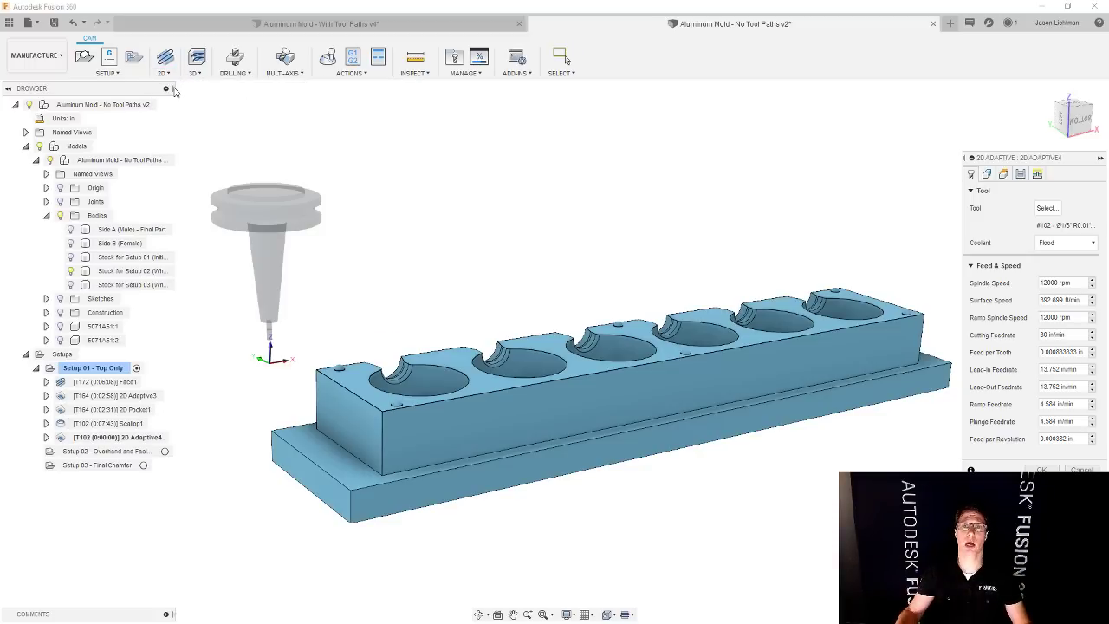
{"action": "left_click", "coordinate": [1051, 208]}
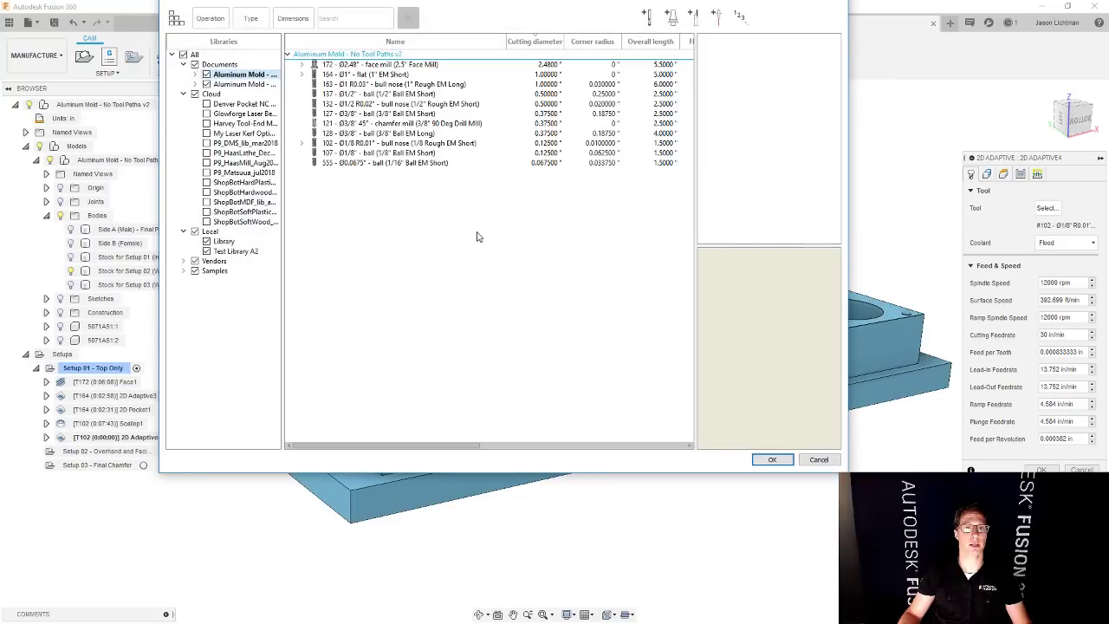
{"action": "left_click", "coordinate": [412, 85]}
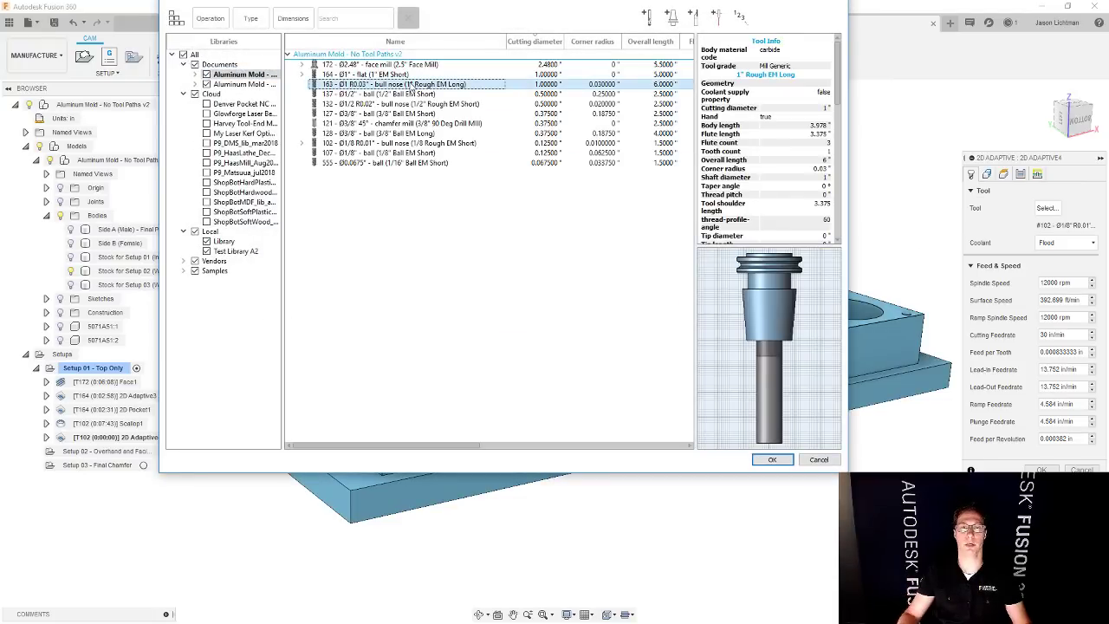
{"action": "left_click", "coordinate": [781, 460]}
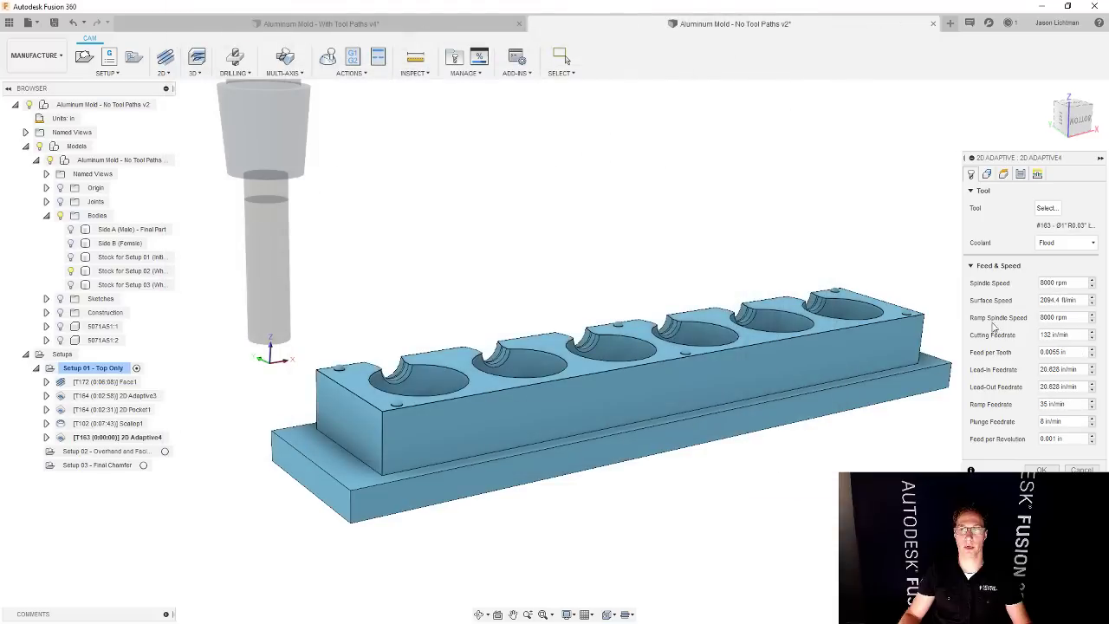
- Chain the block's base-level outline as the adaptive's pocket selection
{"action": "left_click", "coordinate": [988, 174]}
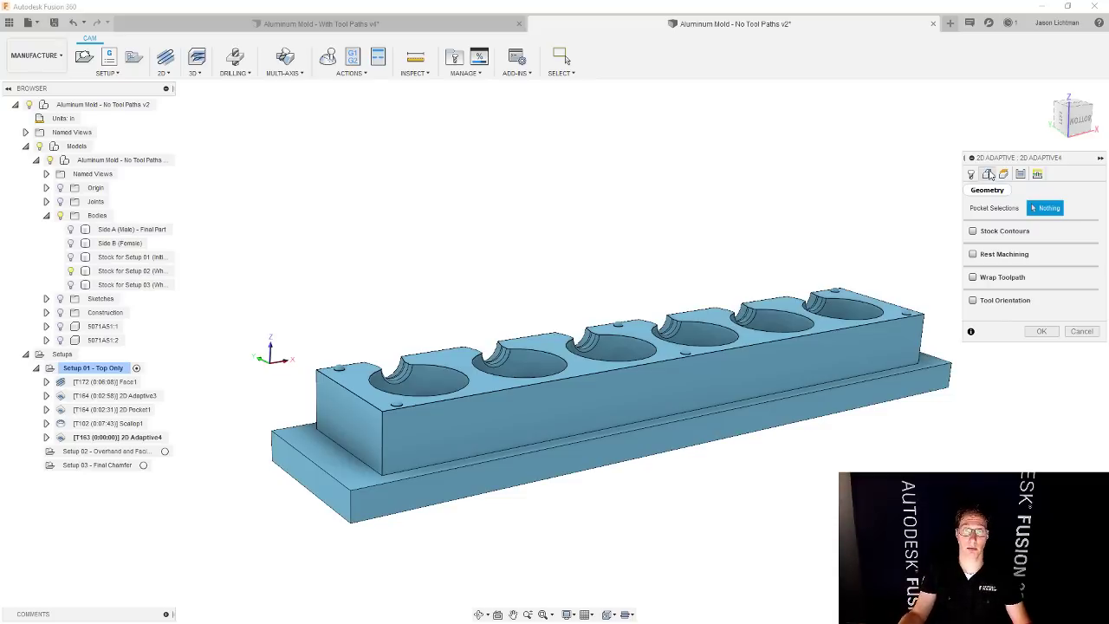
{"action": "left_click", "coordinate": [413, 469]}
{"action": "scroll", "coordinate": [601, 557], "scroll_direction": "down", "scroll_amount": 2}
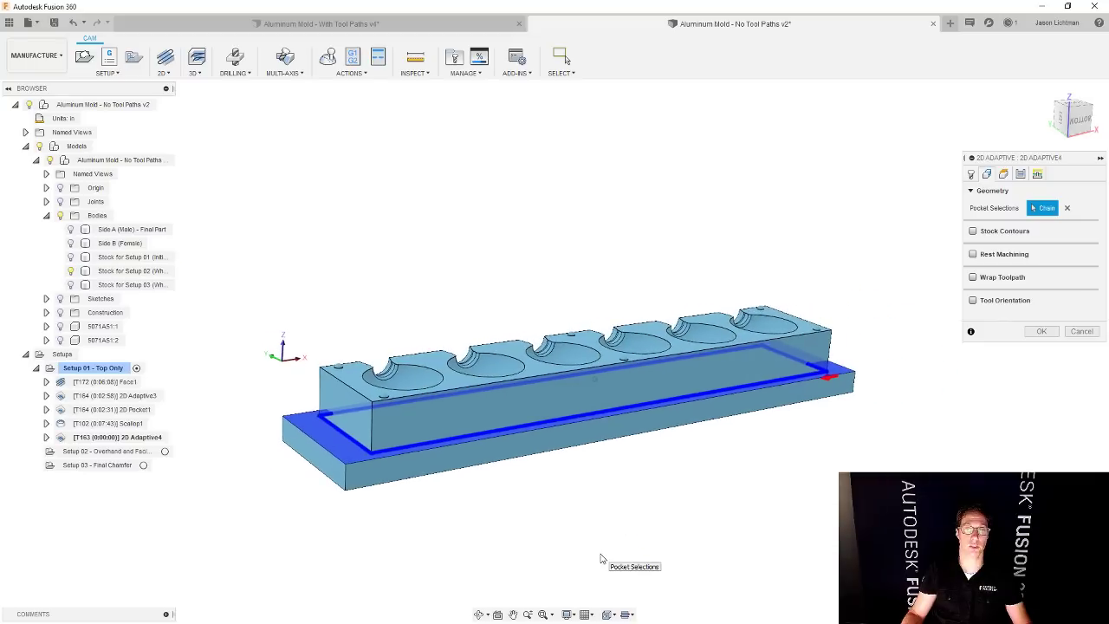
{"action": "left_click", "coordinate": [1020, 173]}
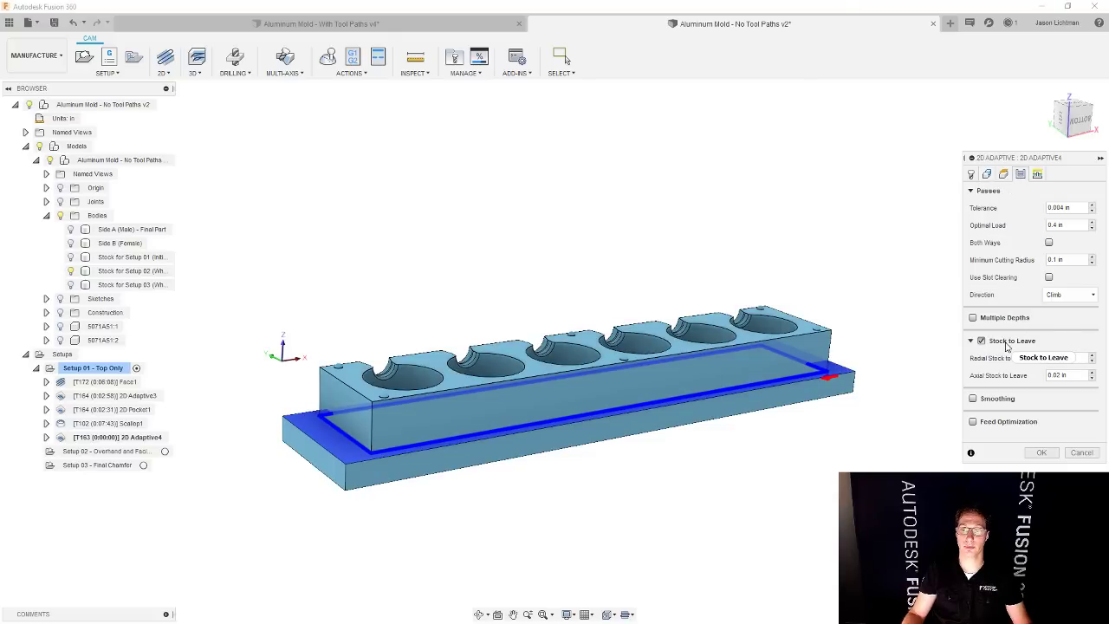
- Confirm 2D Adaptive4 and start a new 2D Pocket operation for the base level
{"action": "left_click", "coordinate": [1039, 452]}
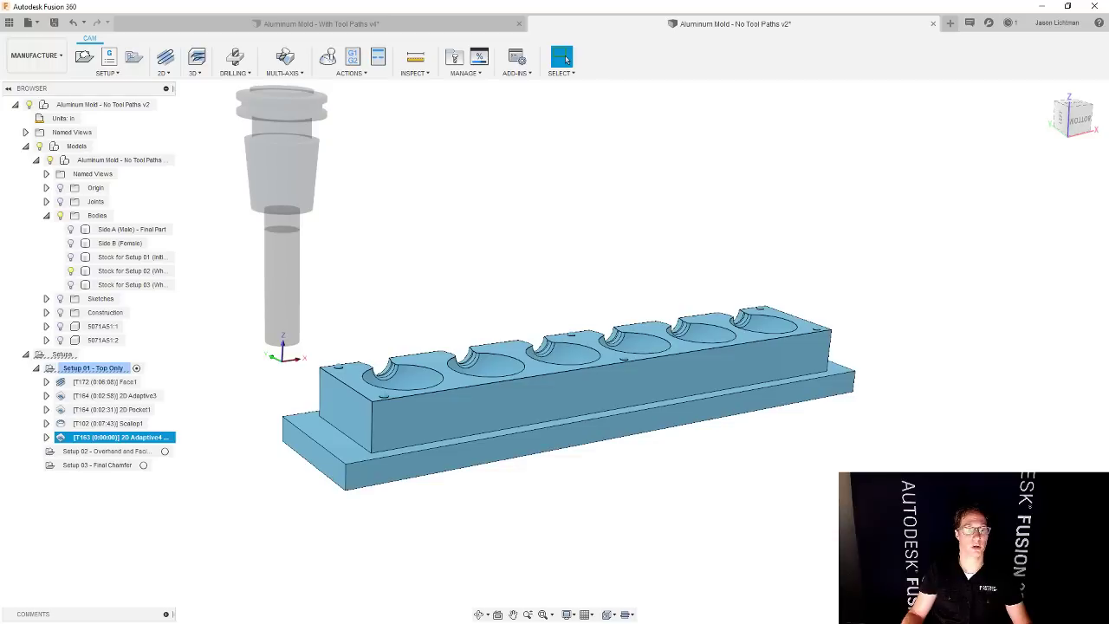
{"action": "left_click", "coordinate": [163, 73]}
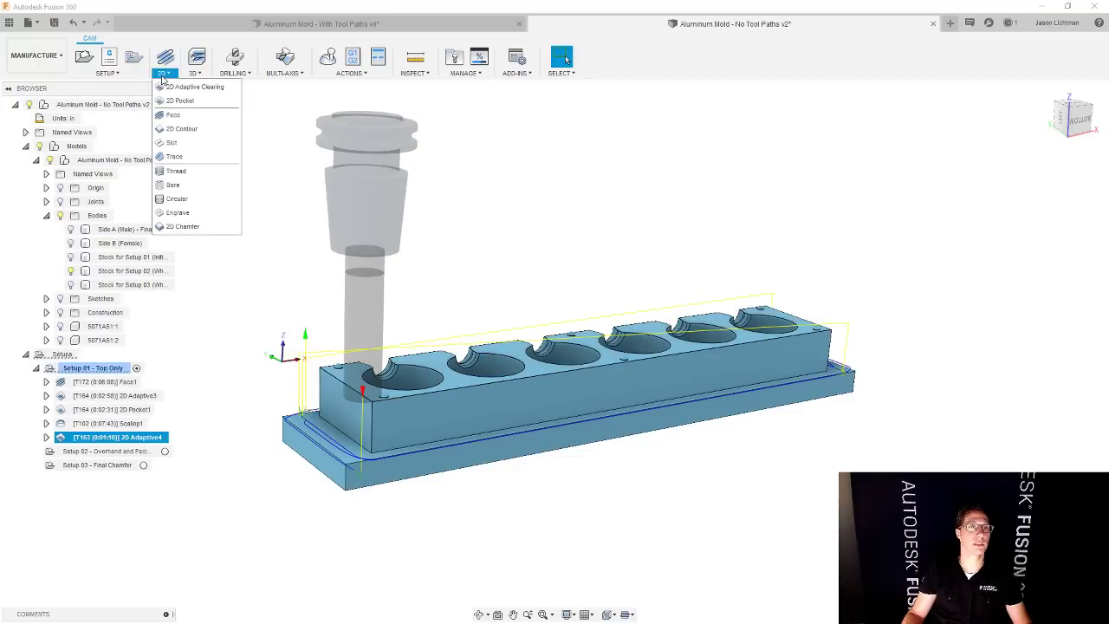
{"action": "left_click", "coordinate": [180, 101]}
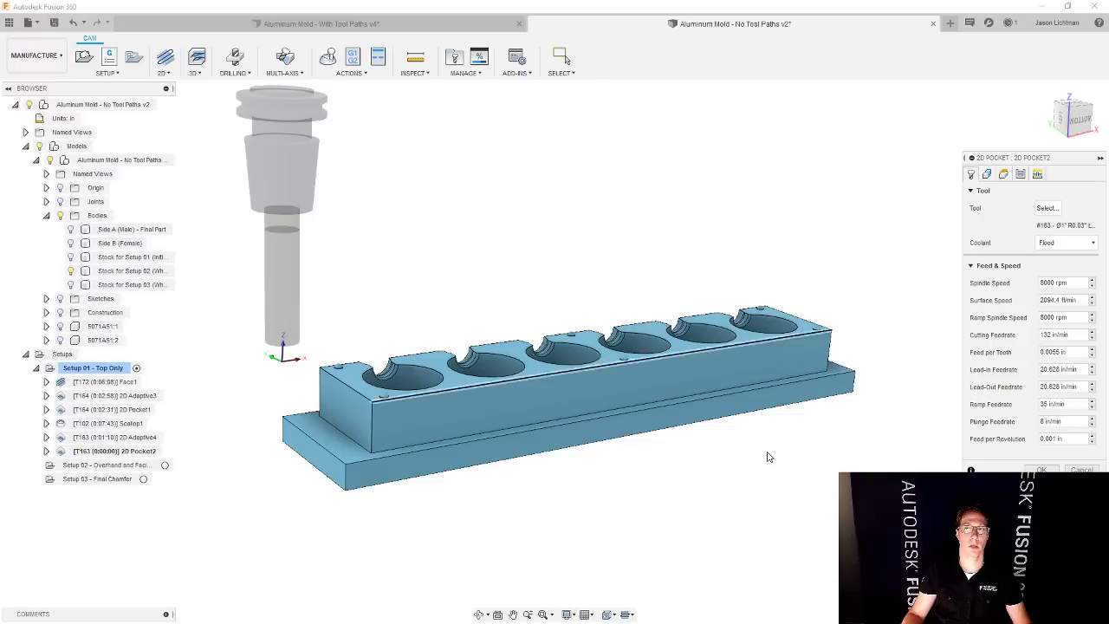
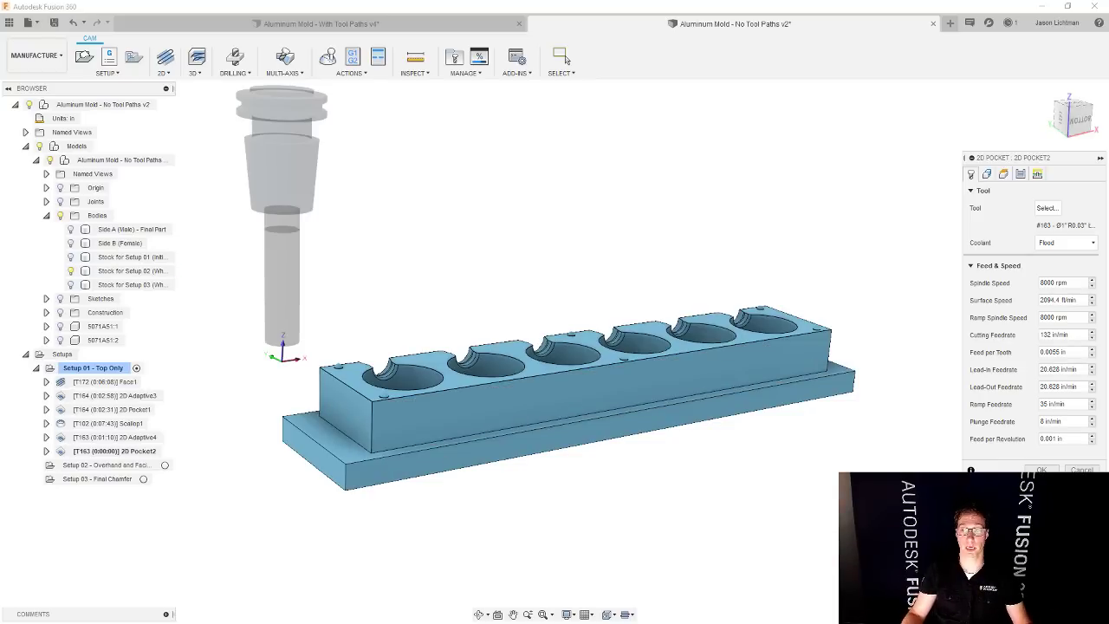
- Turn off Stock to Leave in 2D Pocket2 and set the base outline as its pocket
{"action": "left_click", "coordinate": [1020, 174]}
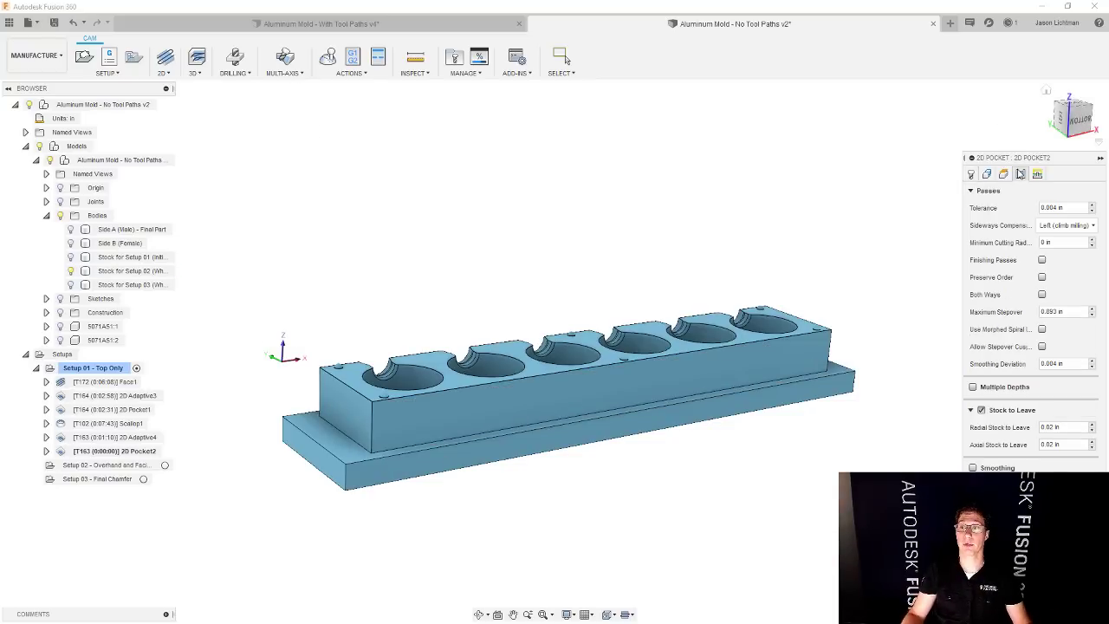
{"action": "left_click", "coordinate": [981, 410]}
{"action": "left_click", "coordinate": [1041, 486]}
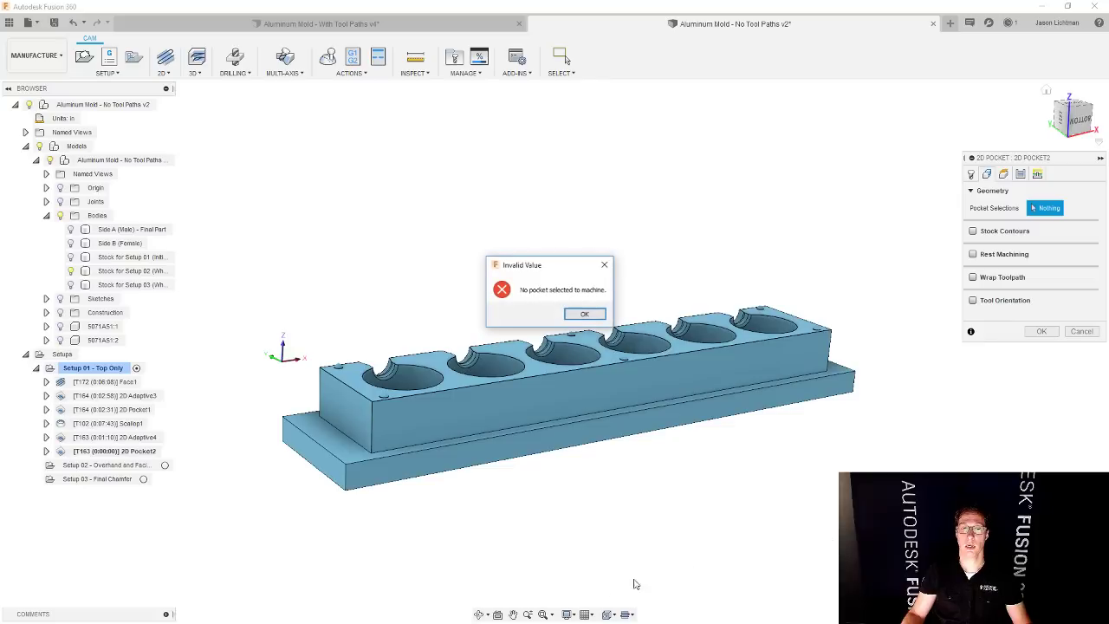
{"action": "left_click", "coordinate": [585, 316]}
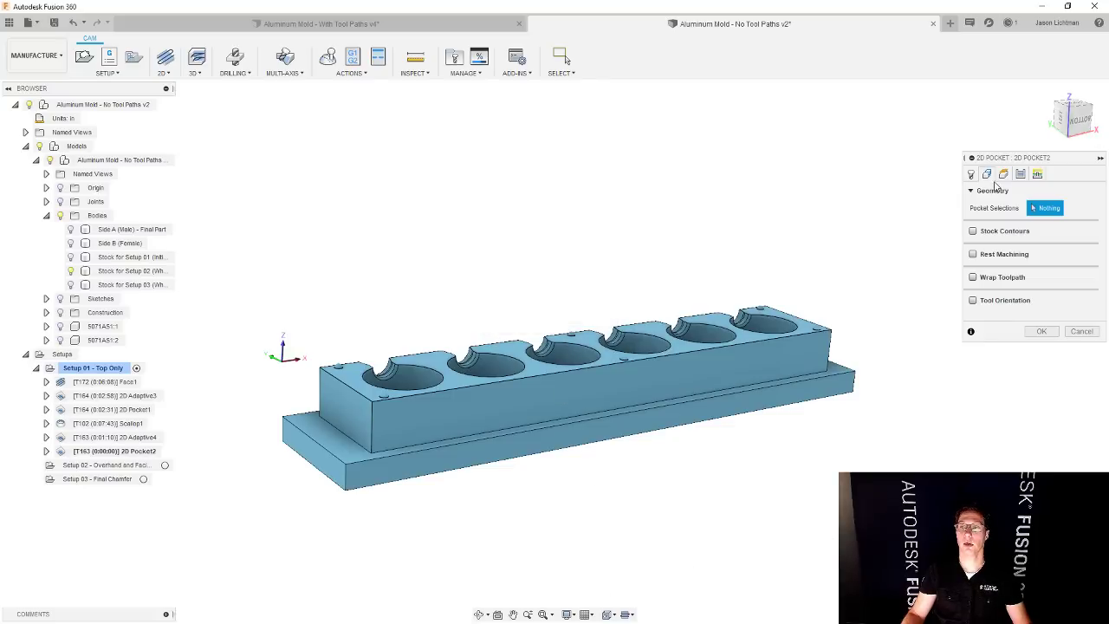
{"action": "left_click", "coordinate": [823, 379]}
{"action": "left_click", "coordinate": [1041, 330]}
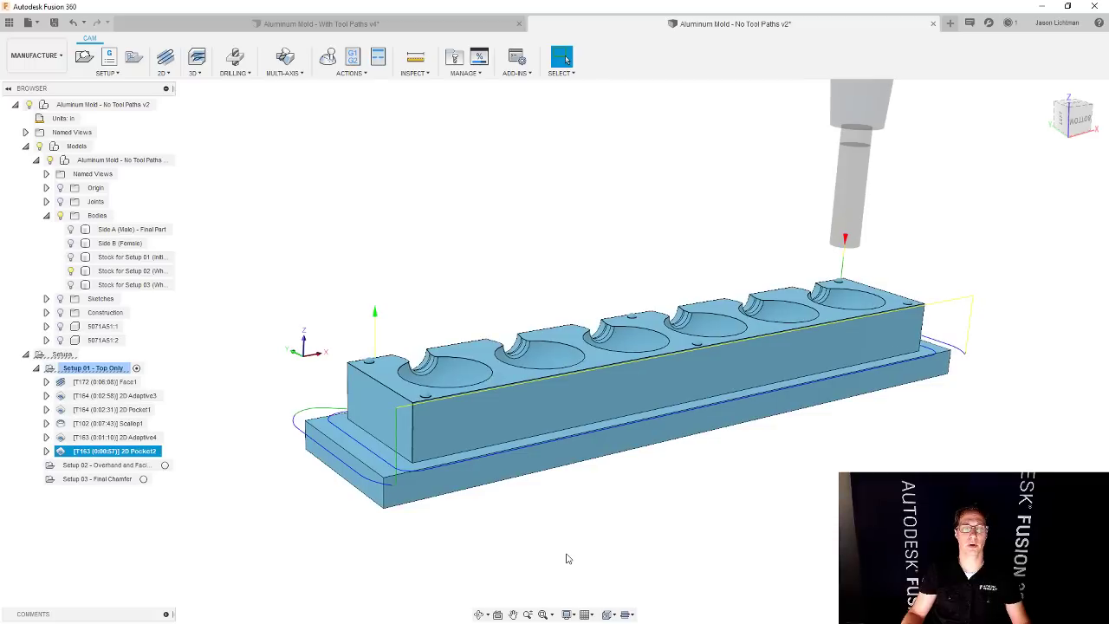
- Start simulating the Setup 01 toolpaths
{"action": "left_click", "coordinate": [130, 270]}
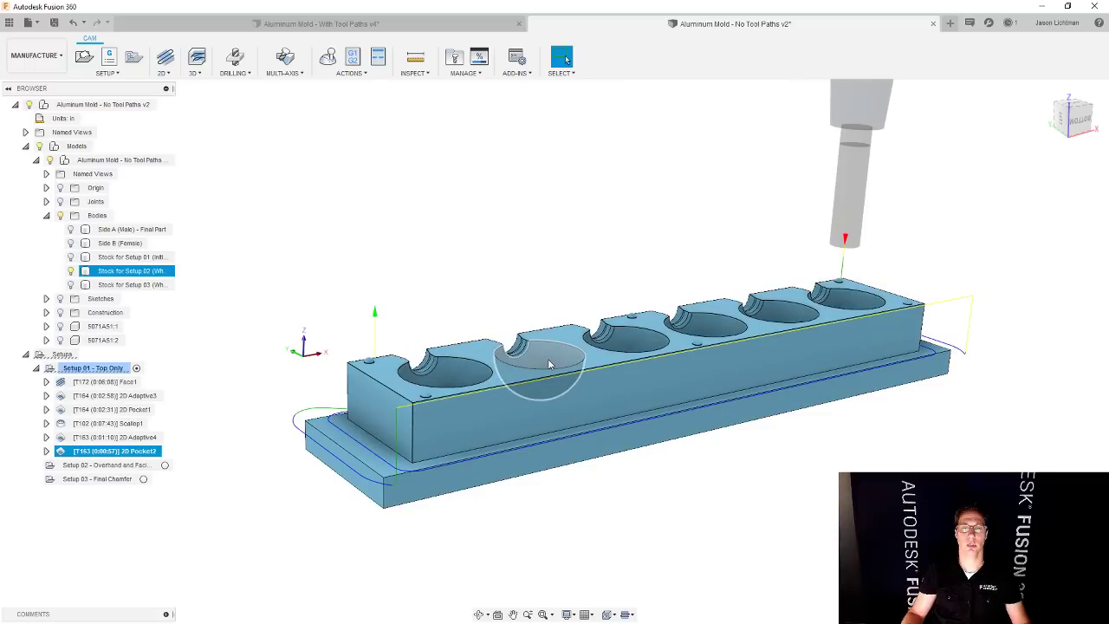
{"action": "left_click", "coordinate": [672, 496]}
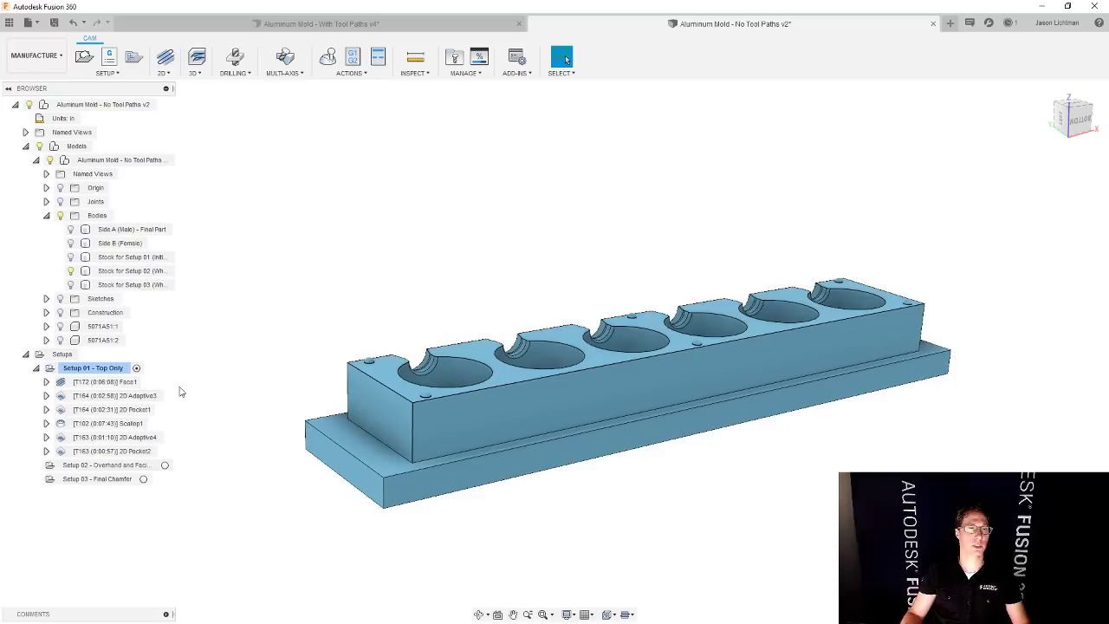
{"action": "right_click", "coordinate": [111, 371]}
{"action": "left_click", "coordinate": [136, 166]}
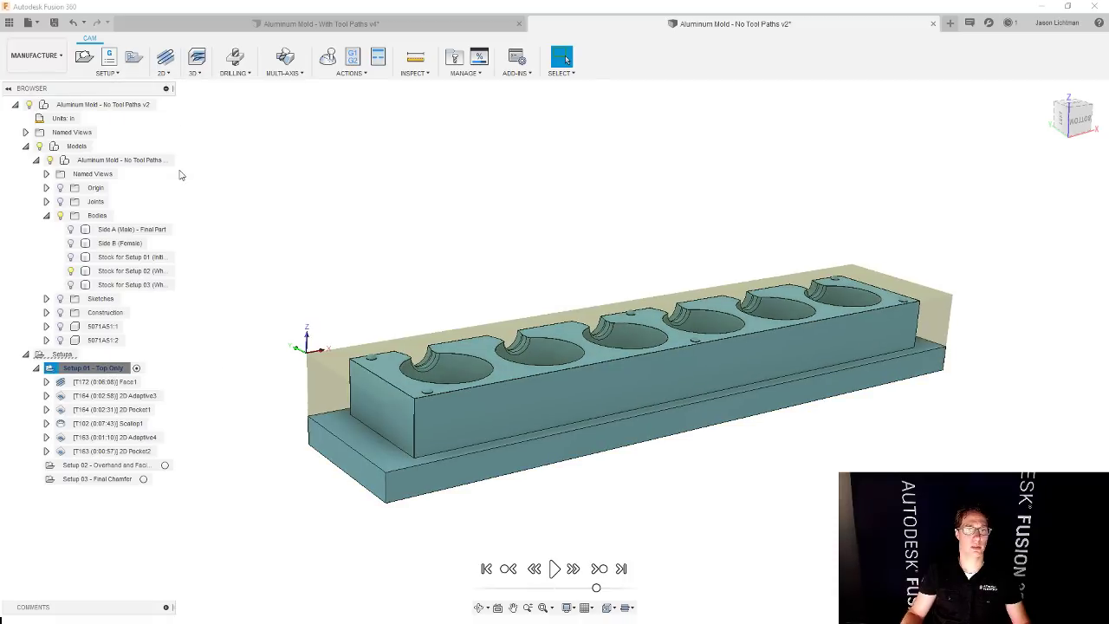
- Play the Setup 01 simulation to the end, inspect the cut pockets, and close it
{"action": "left_click", "coordinate": [621, 569]}
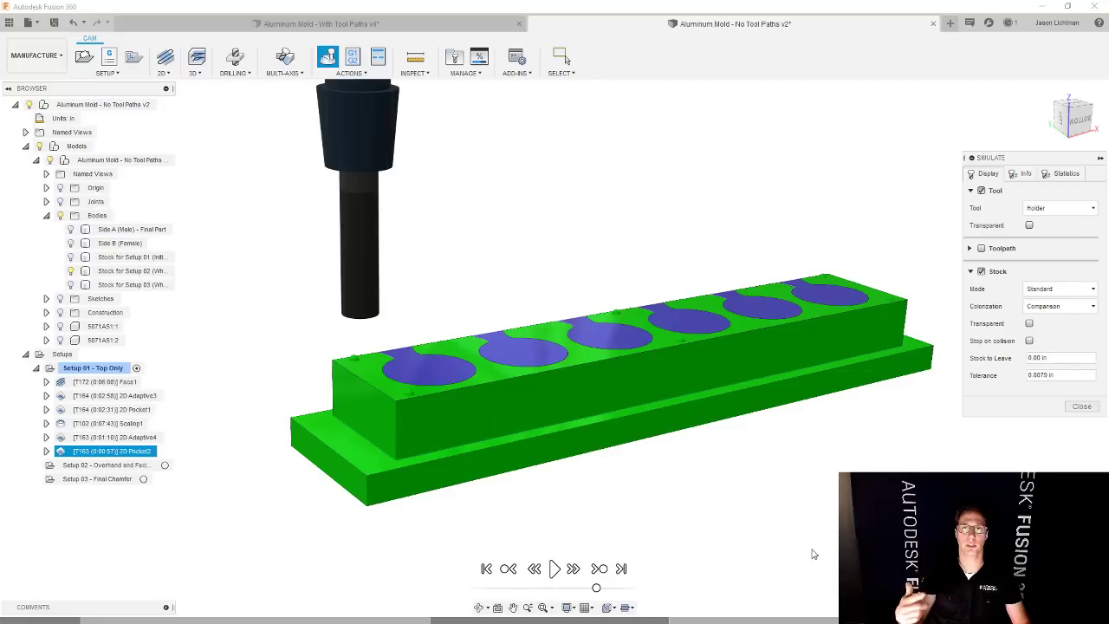
{"action": "scroll", "coordinate": [410, 416], "scroll_direction": "up", "scroll_amount": 5}
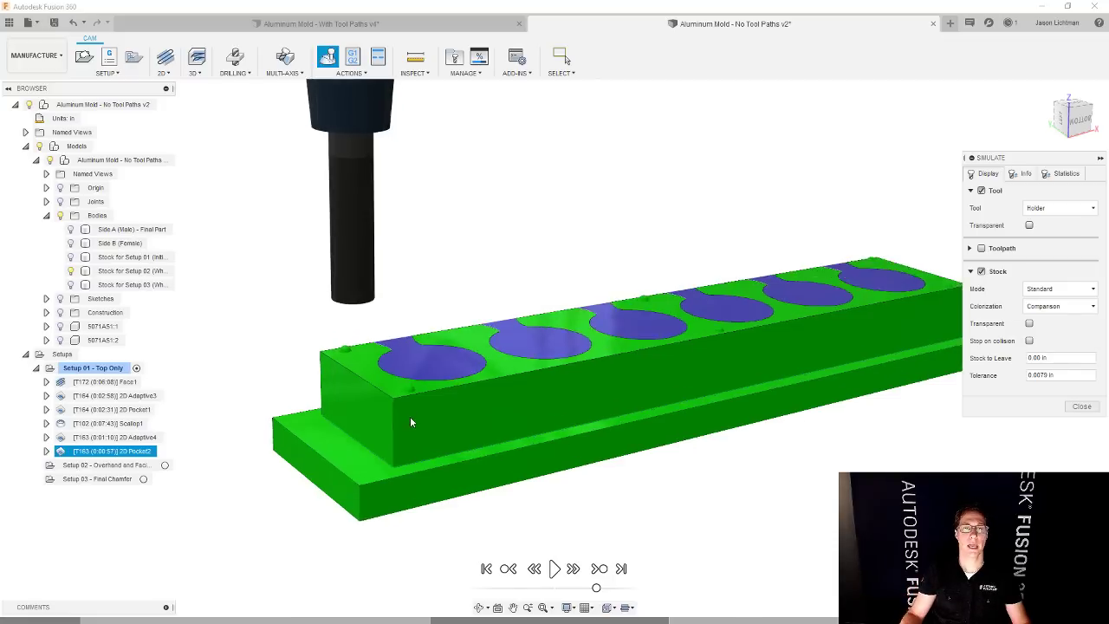
{"action": "middle_click_drag", "start_coordinate": [409, 416], "coordinate": [410, 415], "text": "shift"}
{"action": "scroll", "coordinate": [325, 316], "scroll_direction": "up", "scroll_amount": 5}
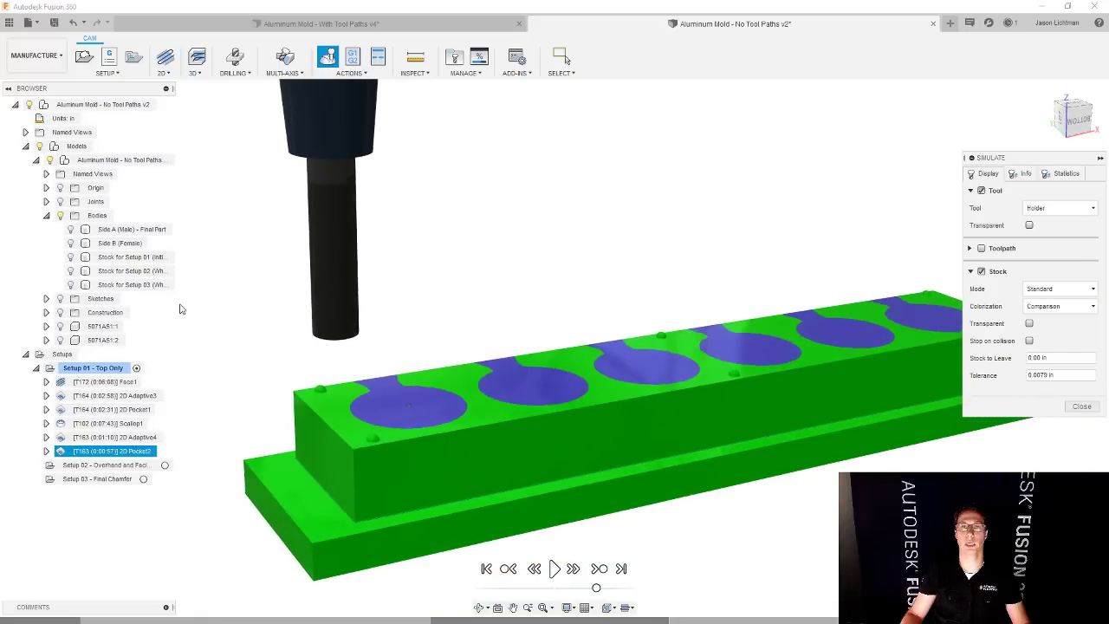
{"action": "left_click", "coordinate": [1081, 405]}
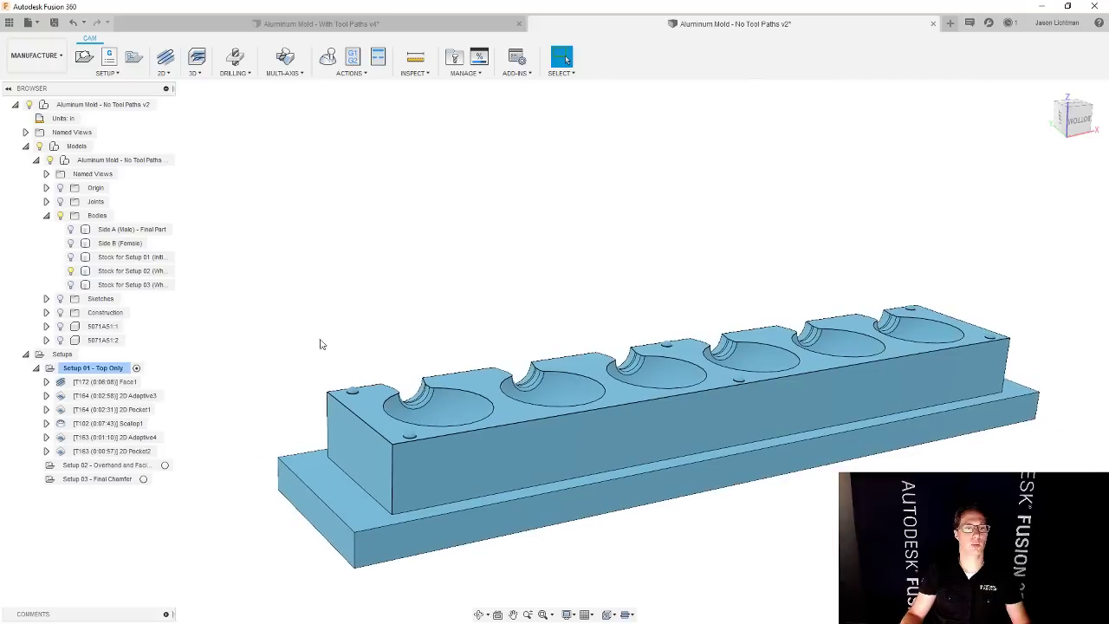
- Orbit and zoom around the mold to inspect the pockets and their necks
{"action": "left_click", "coordinate": [194, 73]}
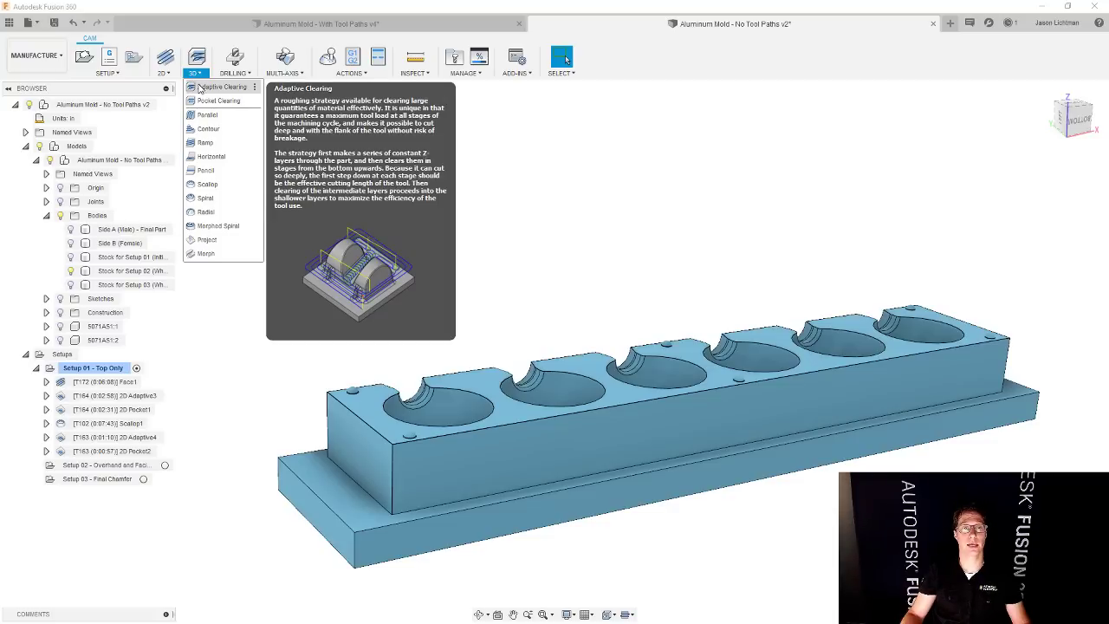
{"action": "left_click", "coordinate": [502, 305]}
{"action": "middle_click_drag", "start_coordinate": [503, 305], "coordinate": [456, 468], "text": "shift"}
{"action": "scroll", "coordinate": [456, 469], "scroll_direction": "up", "scroll_amount": 5}
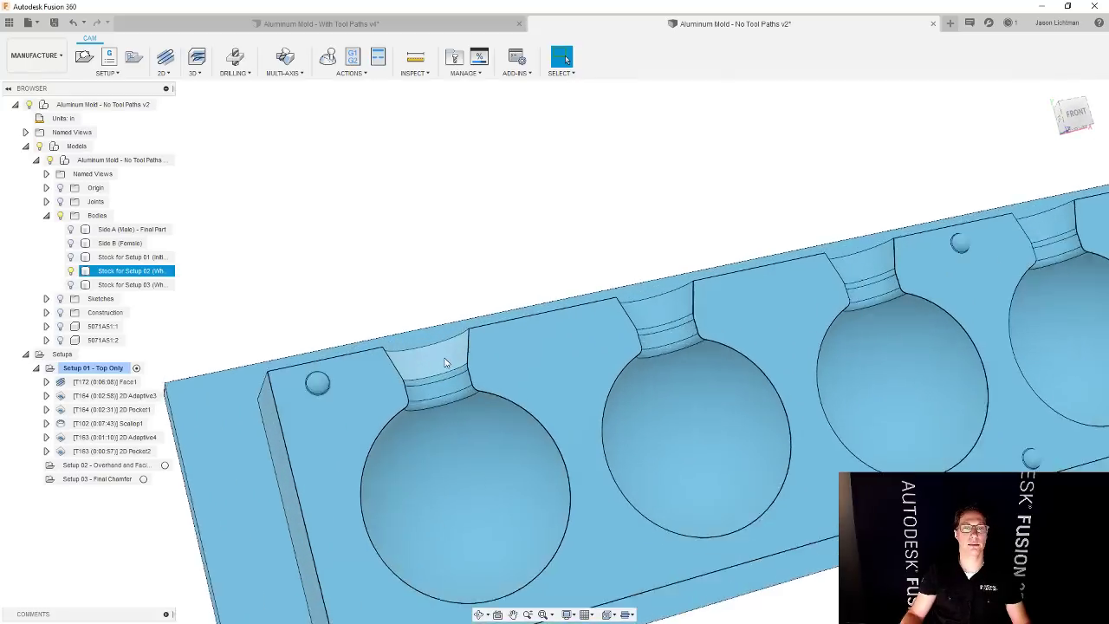
{"action": "middle_click_drag", "start_coordinate": [445, 362], "coordinate": [456, 325], "text": "shift"}
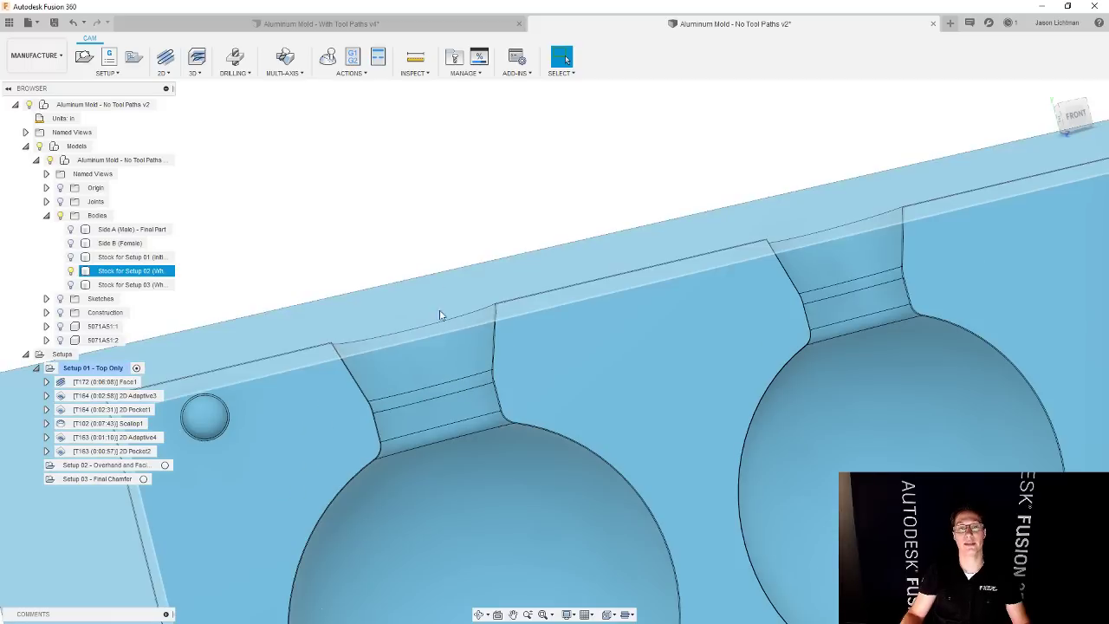
{"action": "scroll", "coordinate": [460, 389], "scroll_direction": "down", "scroll_amount": 1}
{"action": "scroll", "coordinate": [460, 393], "scroll_direction": "up", "scroll_amount": 3}
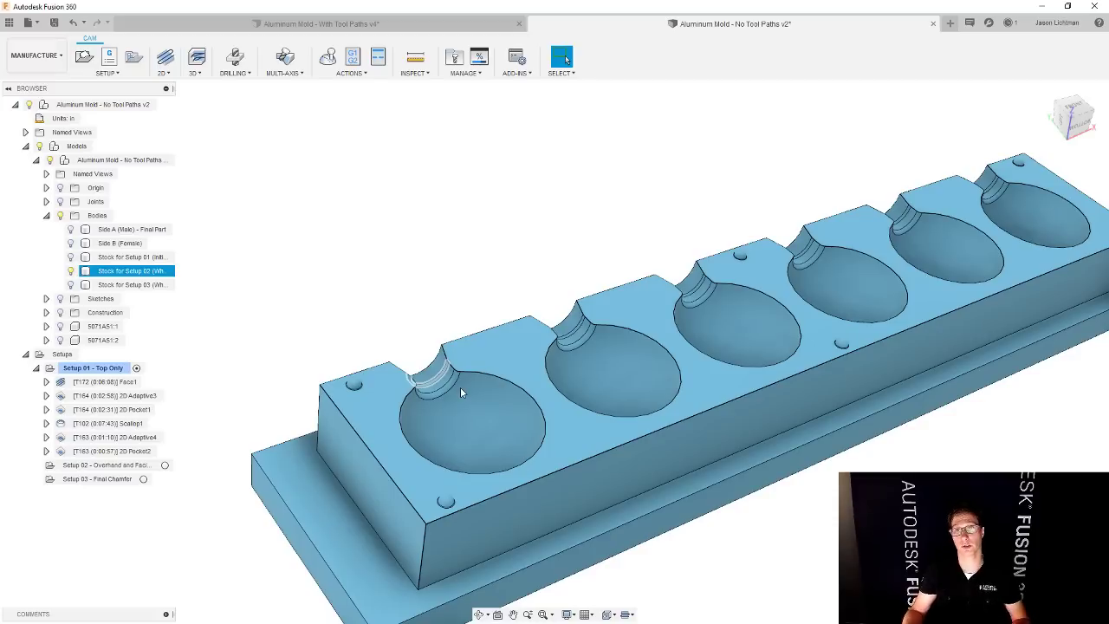
{"action": "left_click", "coordinate": [376, 277]}
- Fit the whole mold in view and switch to the Design workspace
{"action": "key", "text": "F6"}
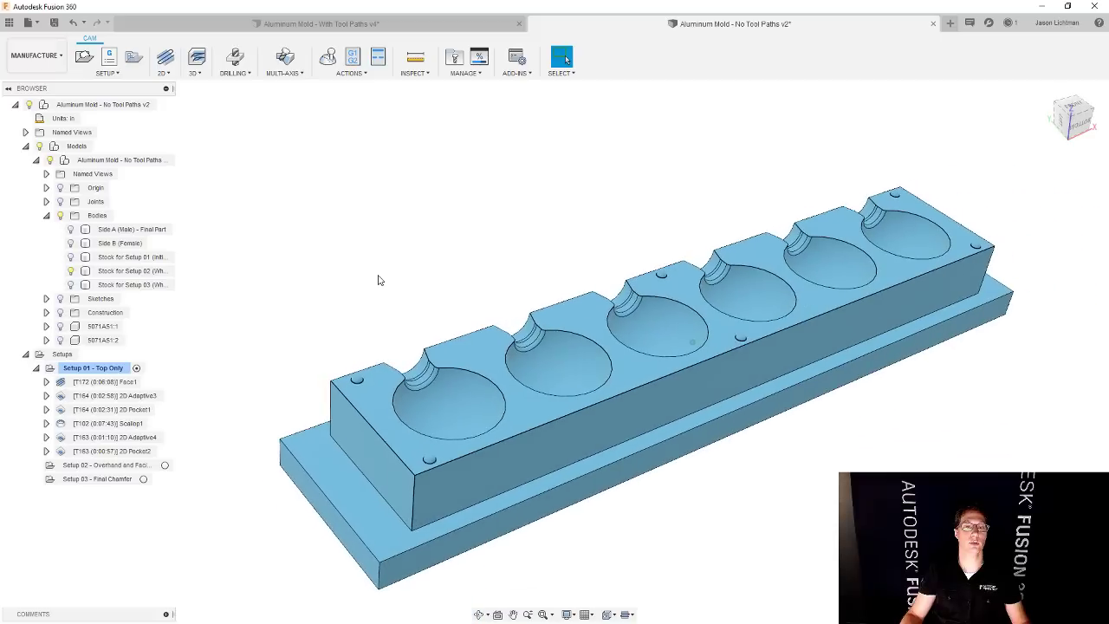
{"action": "left_click", "coordinate": [52, 68]}
{"action": "left_click", "coordinate": [25, 83]}
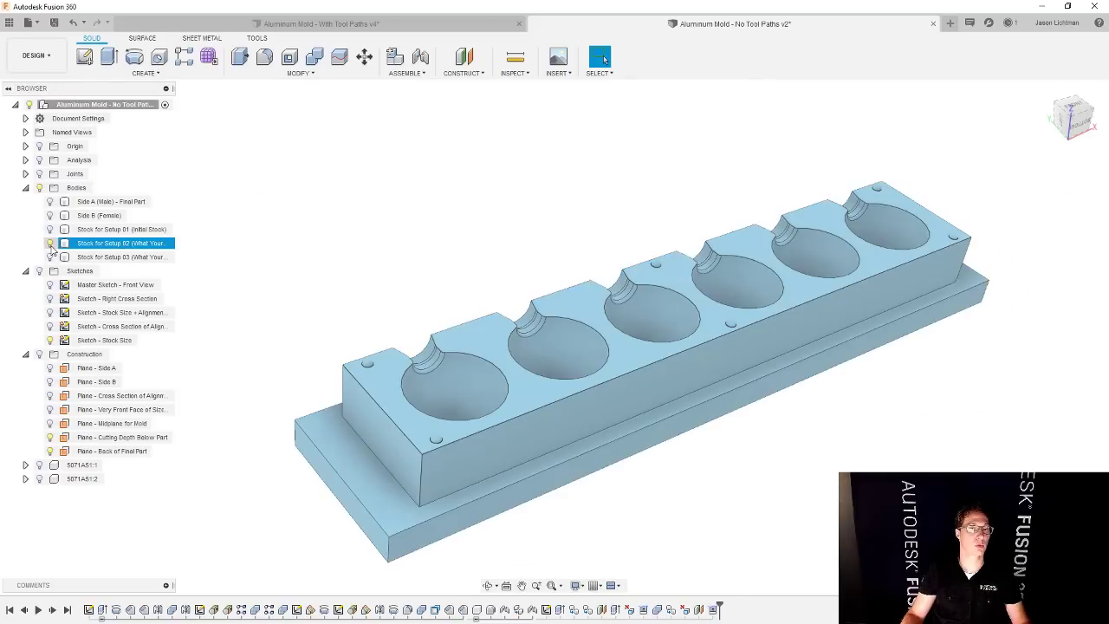
- Show the Surface tools, then view the Preview page in Preferences and cancel
{"action": "left_click", "coordinate": [142, 38]}
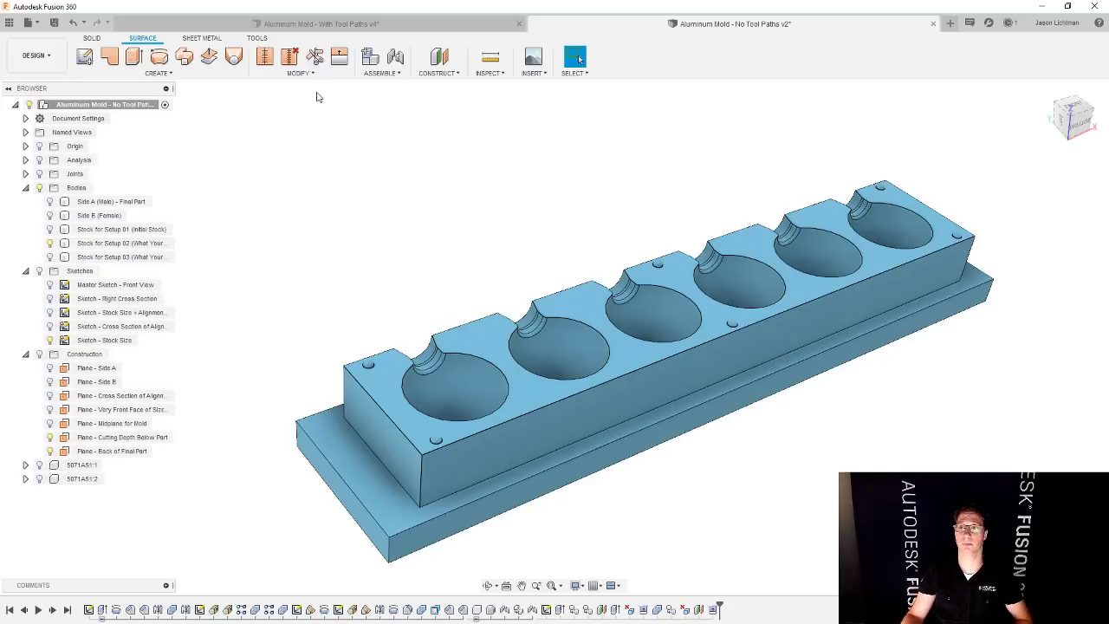
{"action": "left_click", "coordinate": [1047, 25]}
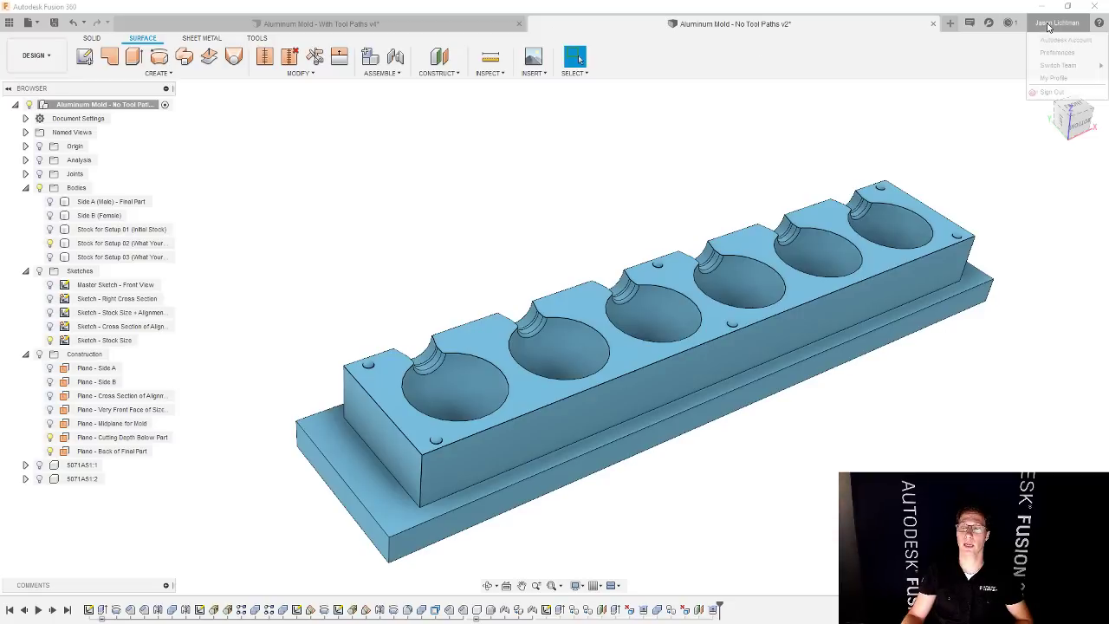
{"action": "left_click", "coordinate": [1051, 54]}
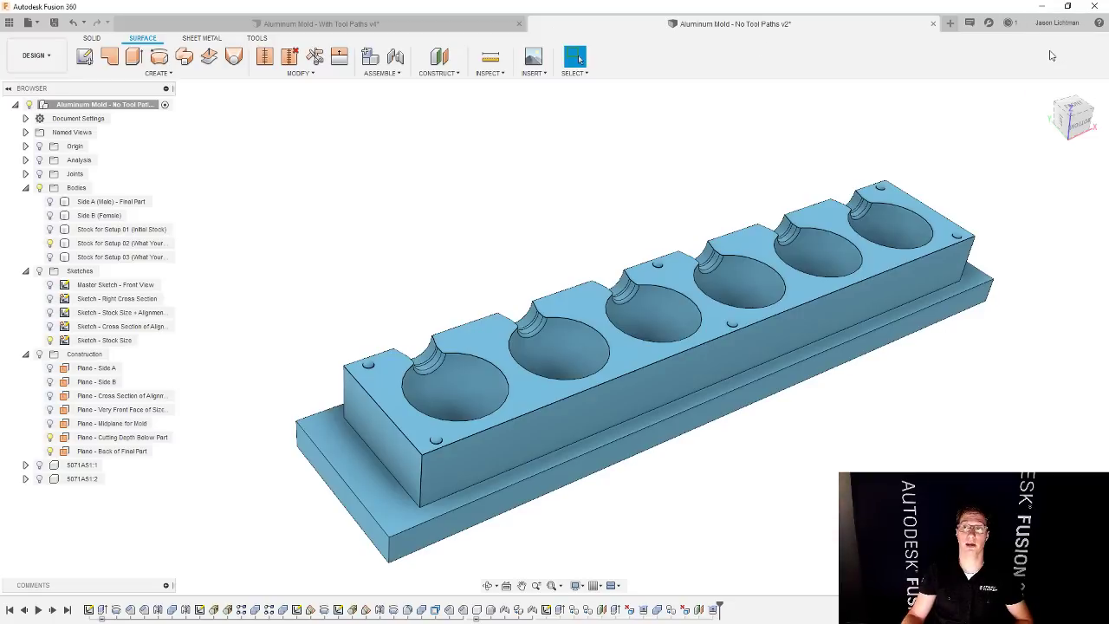
{"action": "left_click", "coordinate": [361, 319]}
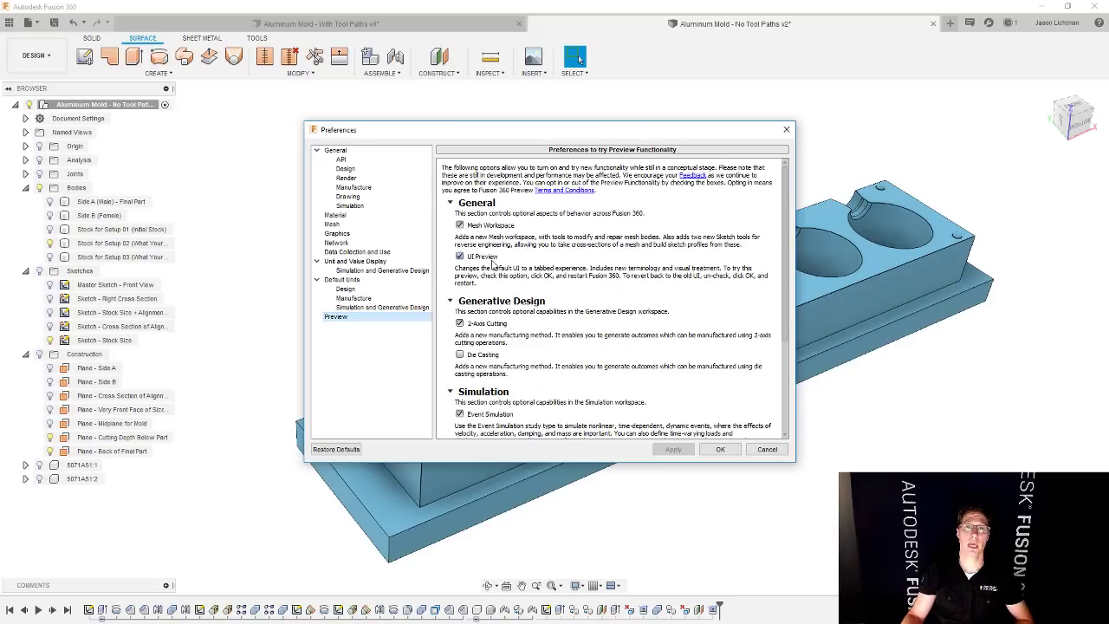
{"action": "left_click", "coordinate": [766, 449]}
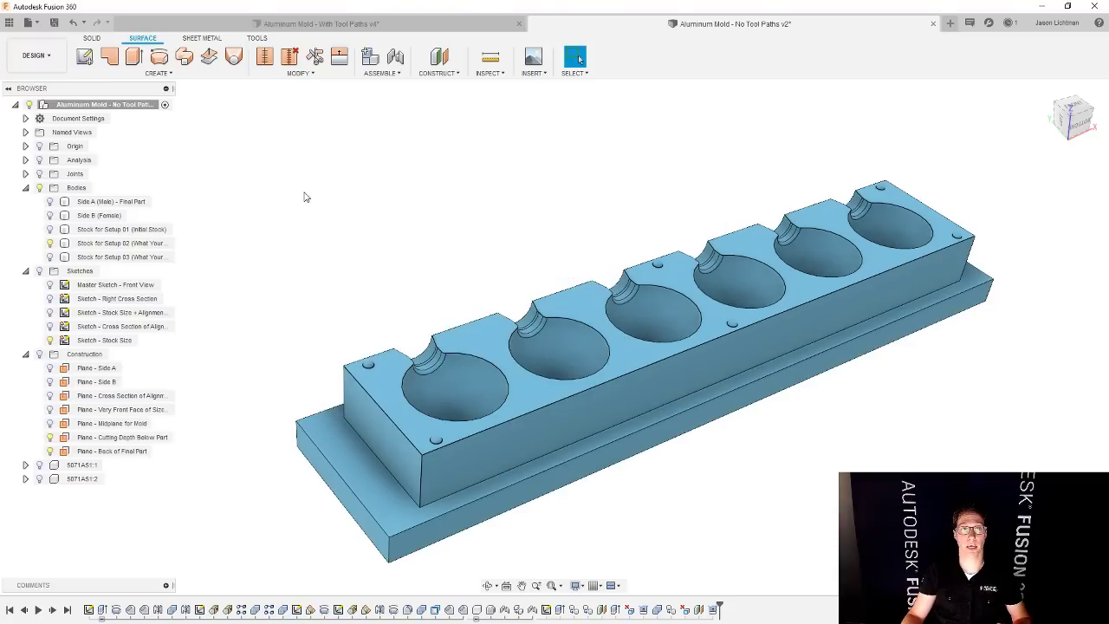
- Offset the first mold cavity face into a new bowl surface body
{"action": "left_click", "coordinate": [210, 57]}
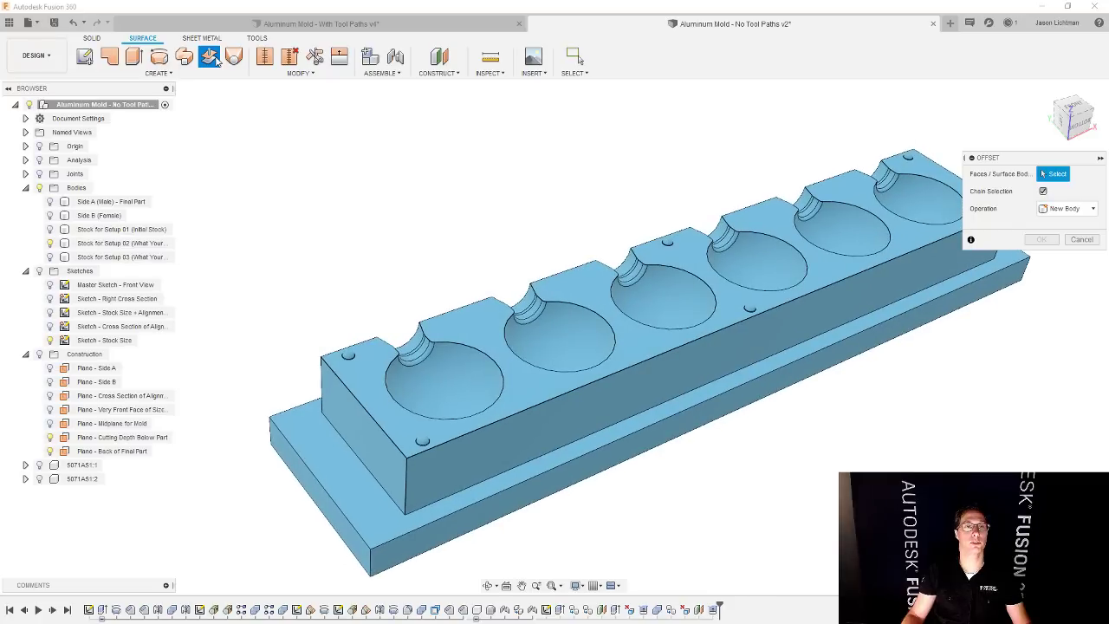
{"action": "left_click", "coordinate": [437, 379]}
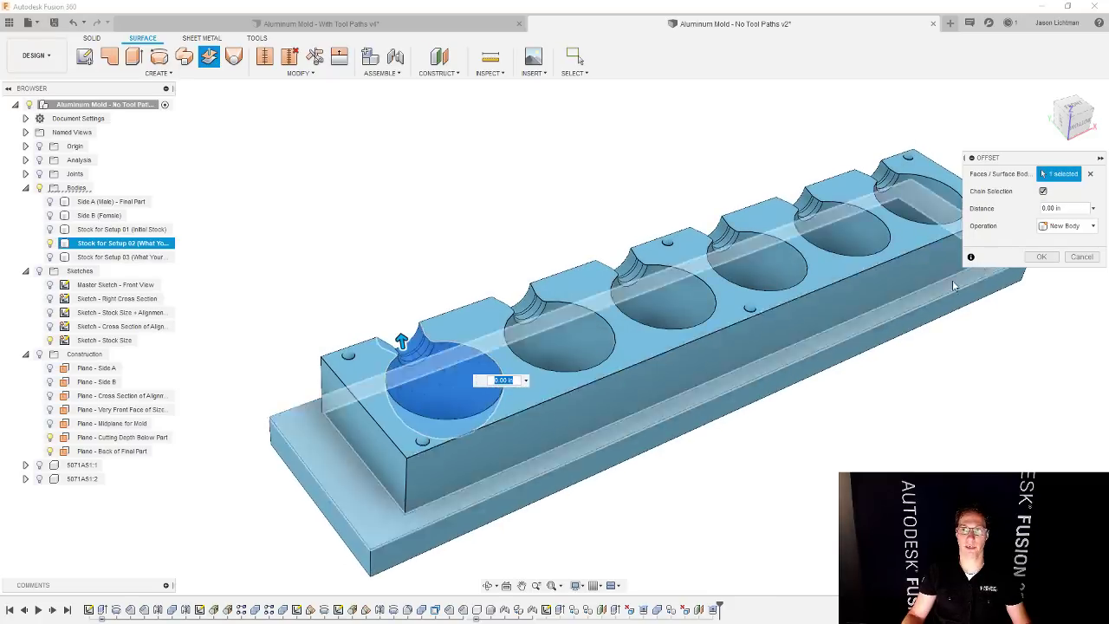
{"action": "left_click", "coordinate": [1041, 256]}
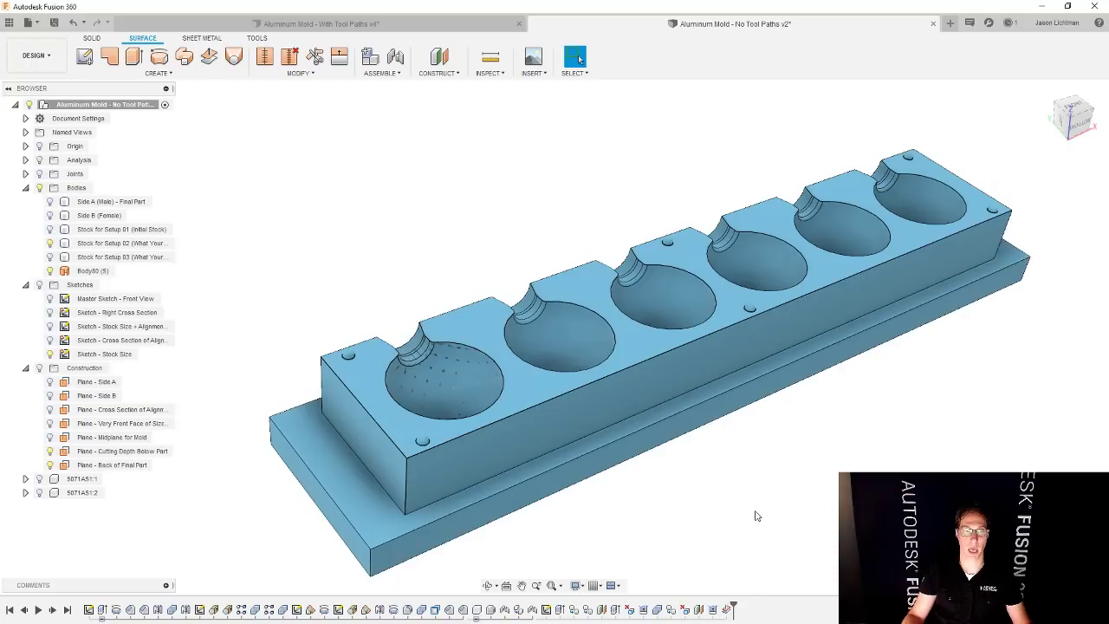
- Inspect the offset bowl, then hide the stock bodies so only the bowl surface remains
{"action": "left_click", "coordinate": [49, 242]}
{"action": "left_click", "coordinate": [49, 256]}
{"action": "middle_click_drag", "start_coordinate": [246, 430], "coordinate": [529, 458], "text": "shift"}
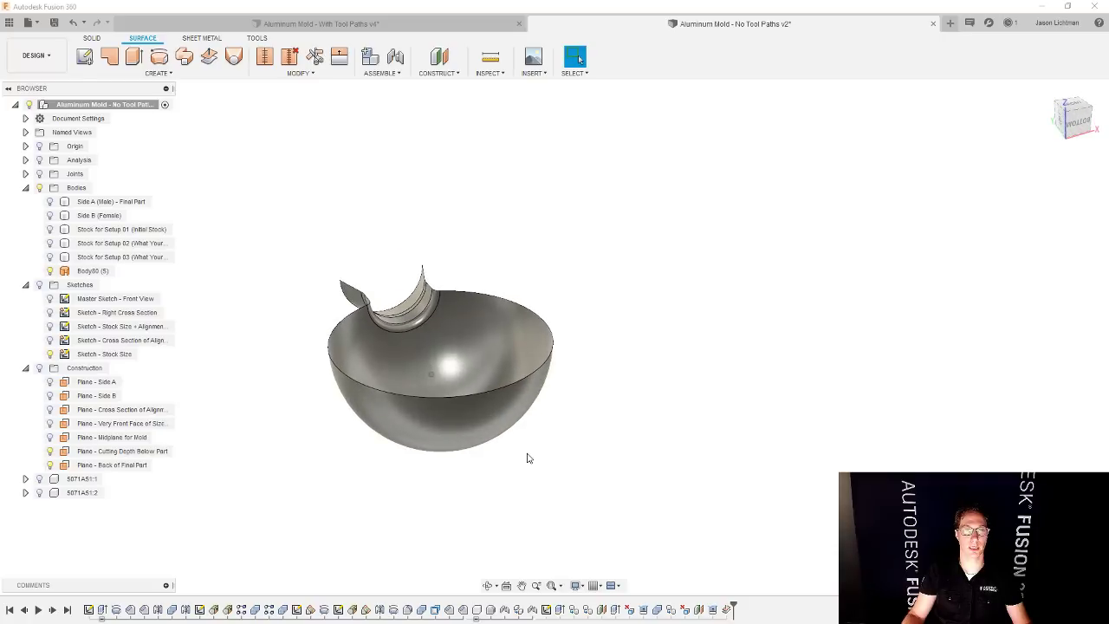
{"action": "left_click", "coordinate": [49, 243]}
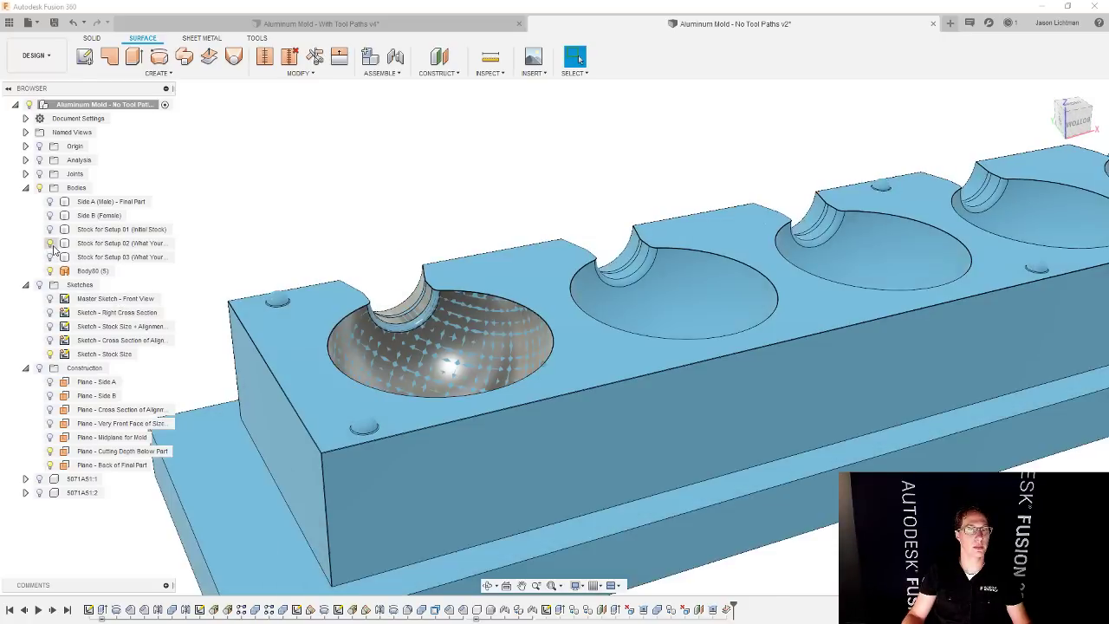
{"action": "scroll", "coordinate": [530, 294], "scroll_direction": "up", "scroll_amount": 5}
{"action": "scroll", "coordinate": [584, 247], "scroll_direction": "up", "scroll_amount": 5}
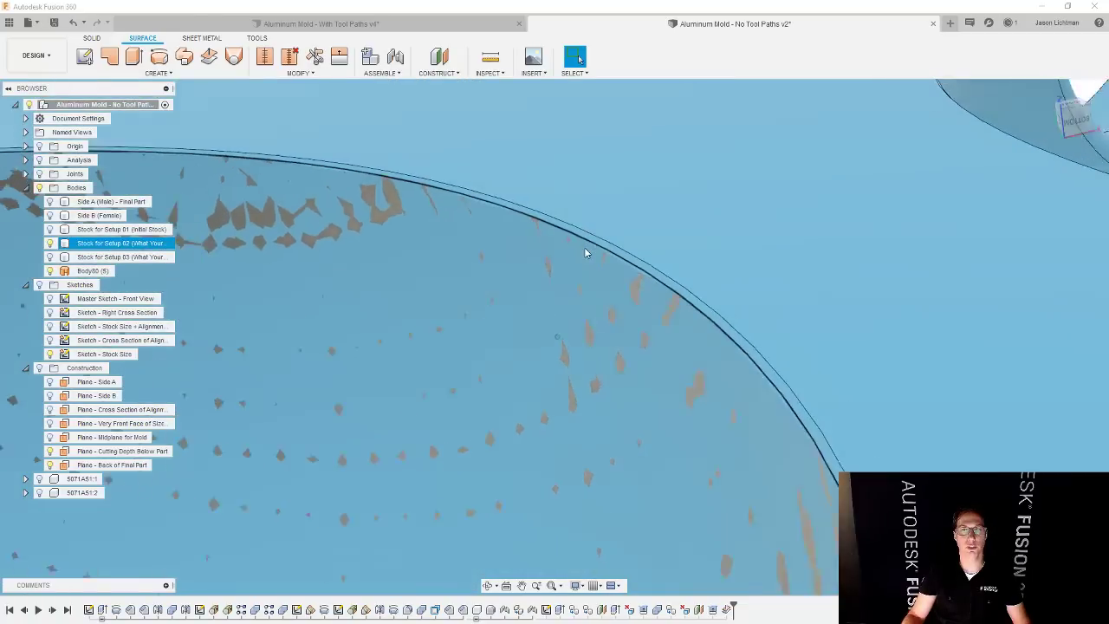
{"action": "middle_click_drag", "start_coordinate": [586, 251], "coordinate": [646, 257], "text": "shift"}
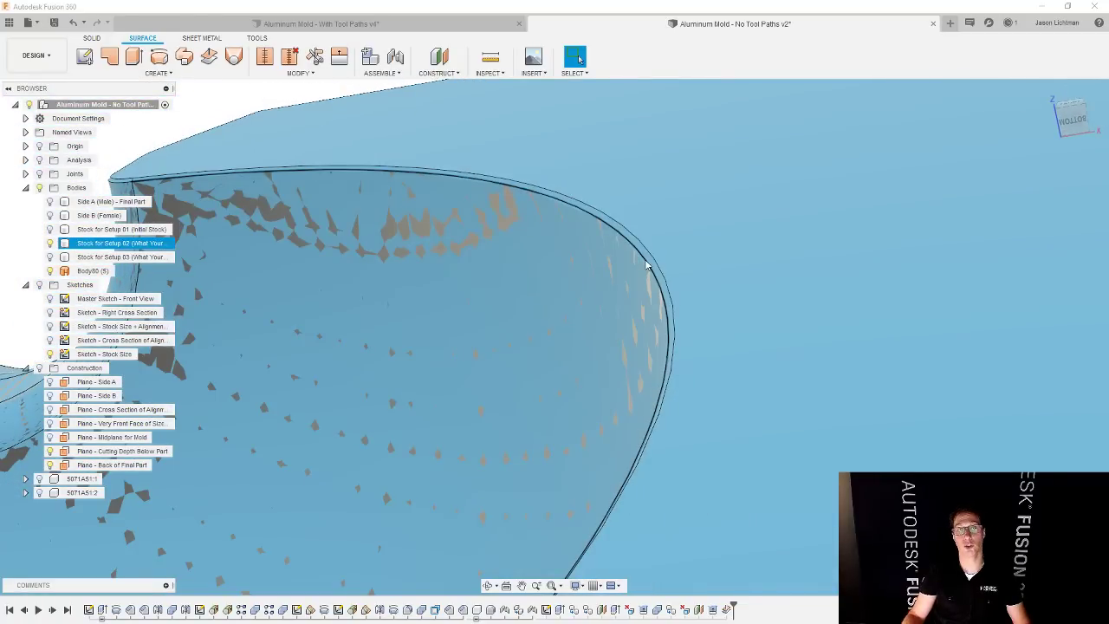
{"action": "left_click", "coordinate": [647, 263]}
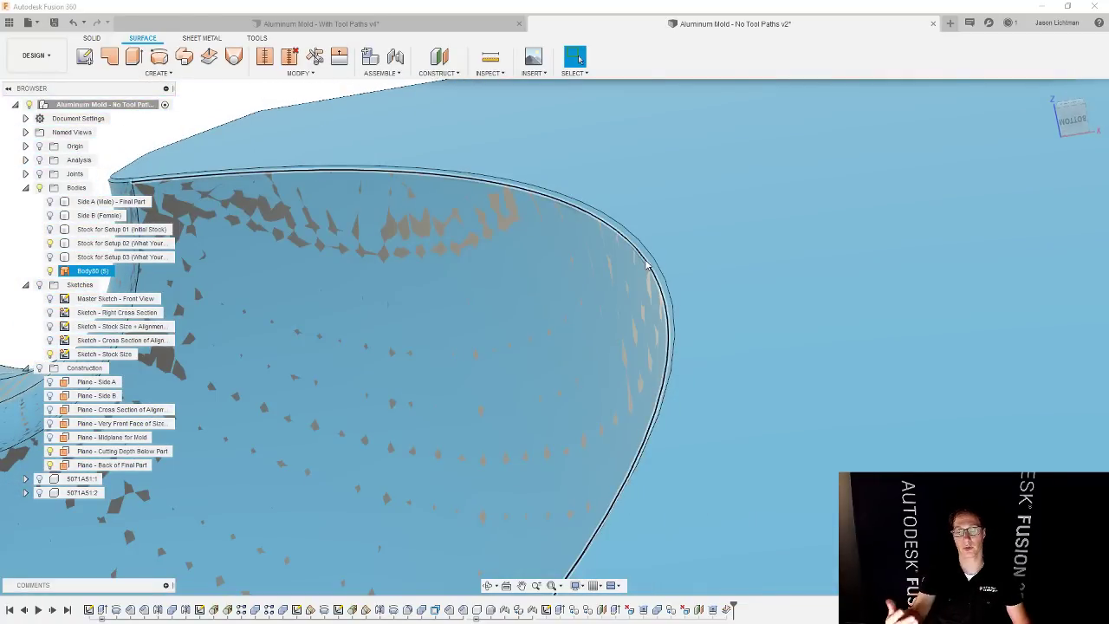
{"action": "scroll", "coordinate": [650, 263], "scroll_direction": "down", "scroll_amount": 10}
{"action": "scroll", "coordinate": [527, 280], "scroll_direction": "up", "scroll_amount": 3}
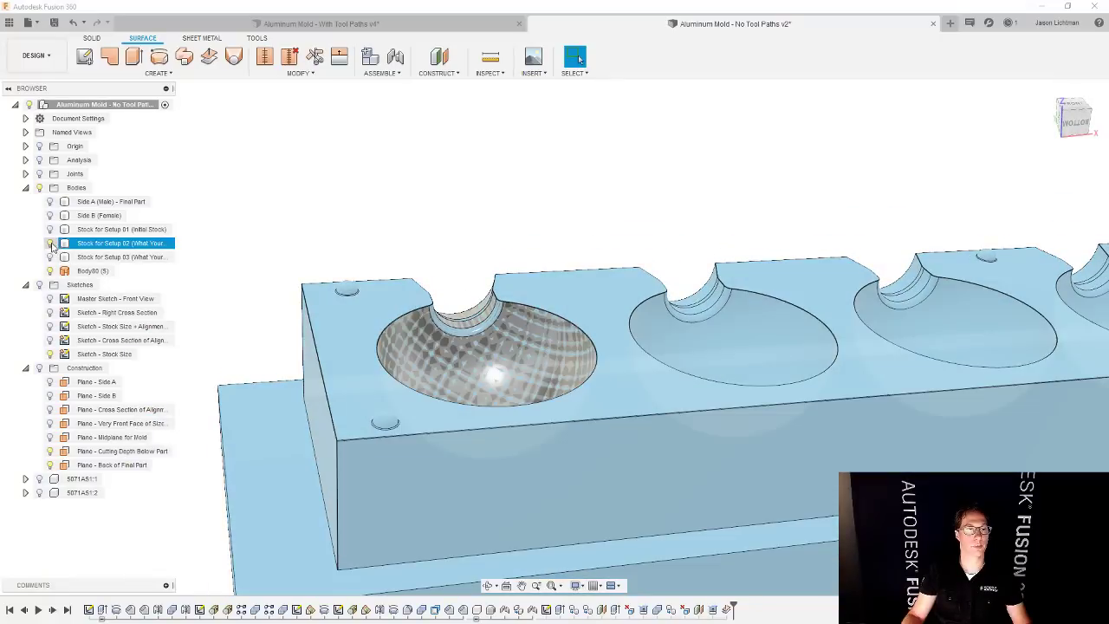
{"action": "left_click", "coordinate": [49, 243]}
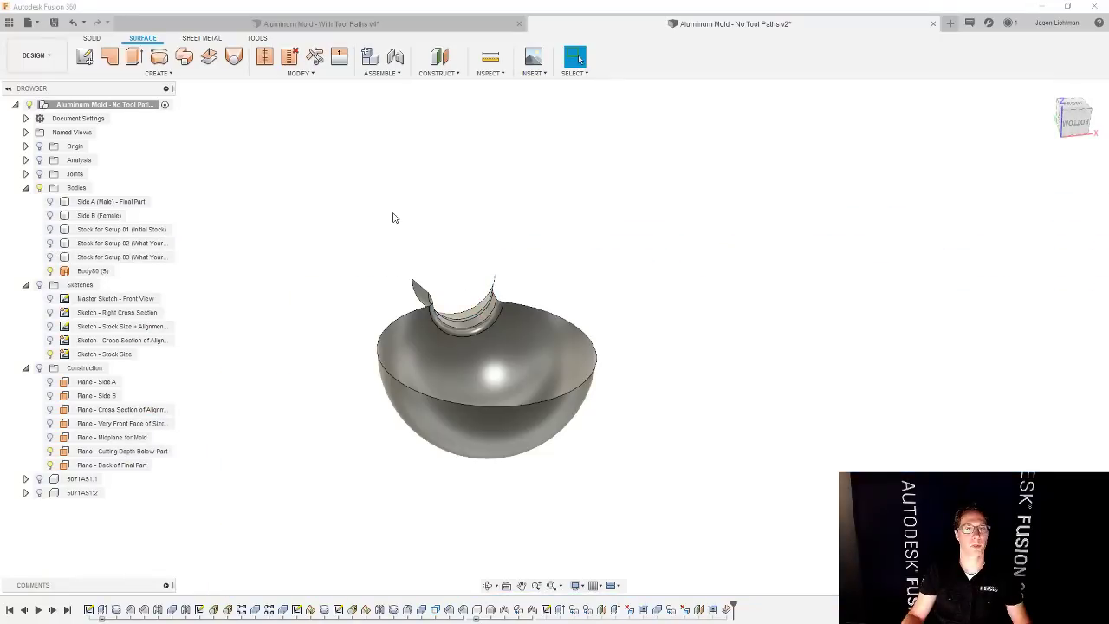
{"action": "left_click", "coordinate": [339, 56]}
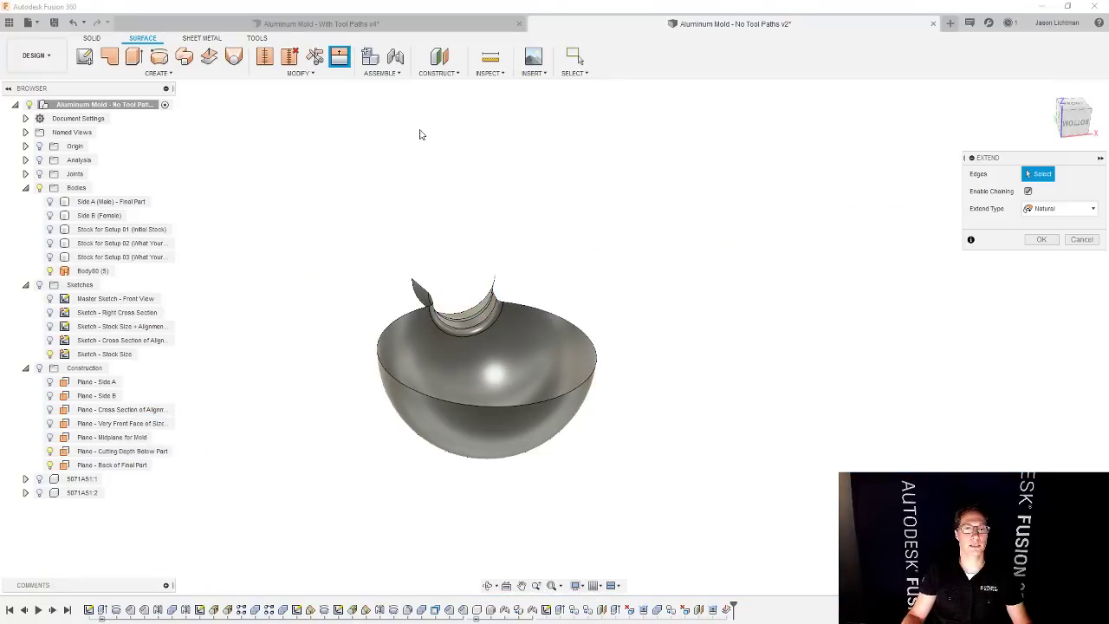
- Select the bowl's neck edge and extend it upward a short distance
{"action": "left_click", "coordinate": [562, 316]}
{"action": "scroll", "coordinate": [515, 332], "scroll_direction": "up", "scroll_amount": 3}
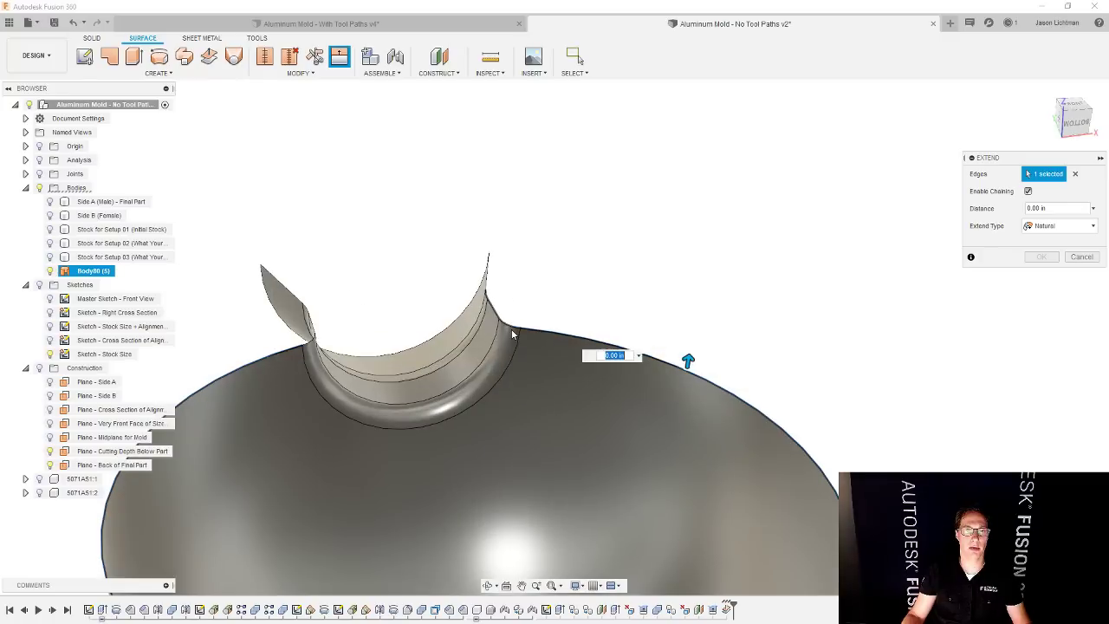
{"action": "left_click", "coordinate": [511, 332]}
{"action": "left_click", "coordinate": [293, 300]}
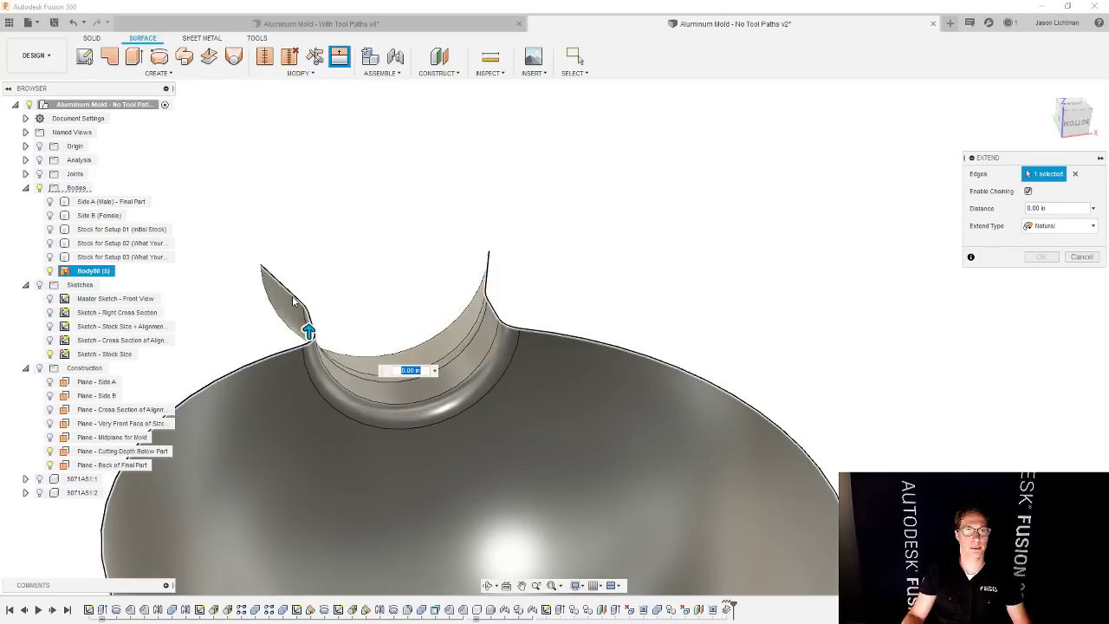
{"action": "scroll", "coordinate": [294, 299], "scroll_direction": "down", "scroll_amount": 5}
{"action": "left_click_drag", "start_coordinate": [319, 312], "coordinate": [324, 295]}
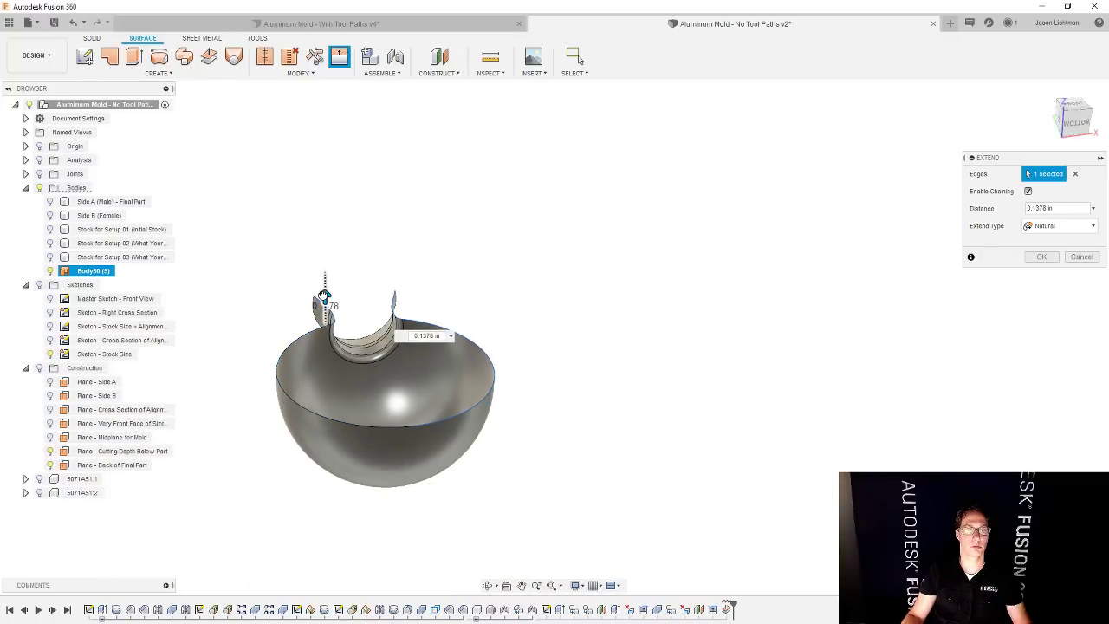
{"action": "left_click_drag", "start_coordinate": [1074, 209], "coordinate": [1040, 211]}
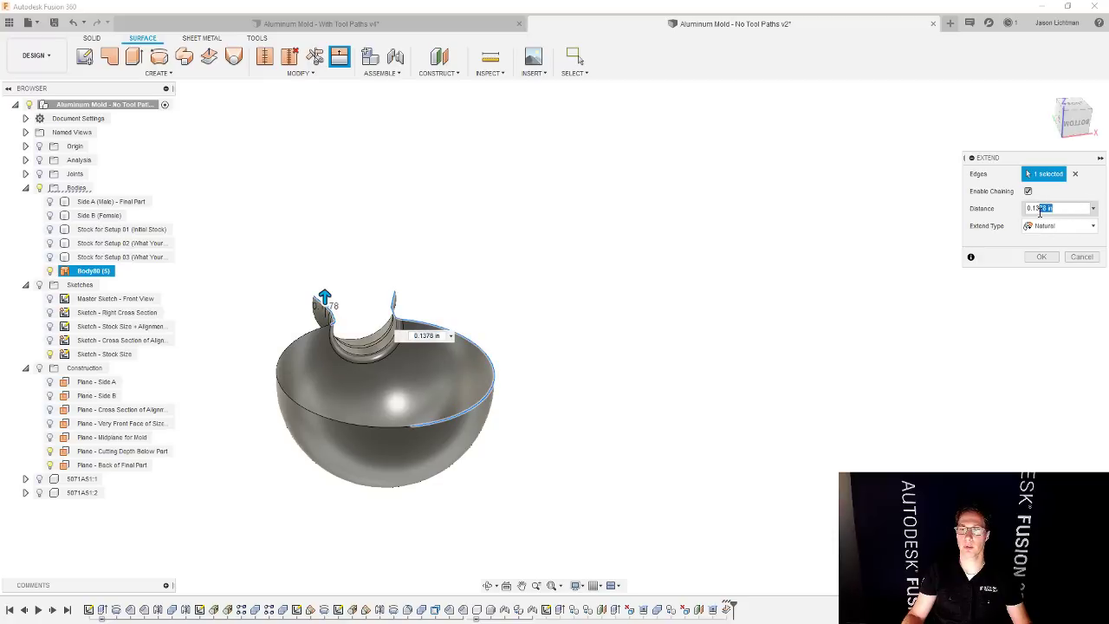
{"action": "key", "text": "Return"}
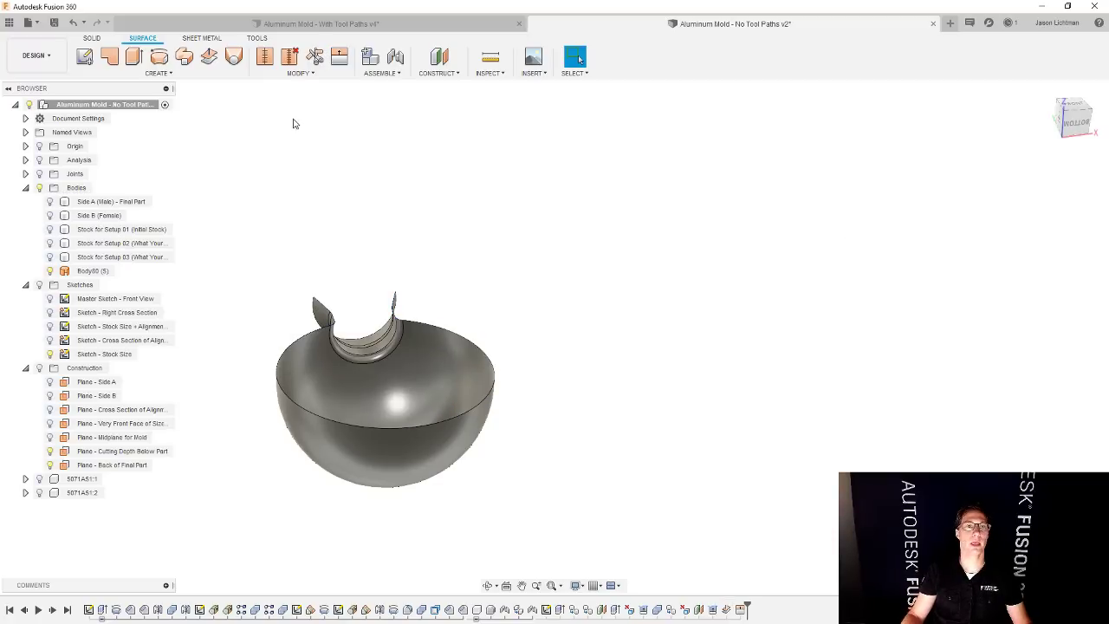
- Edit the neck extension and change its distance to 0.125 in
{"action": "left_click", "coordinate": [339, 56]}
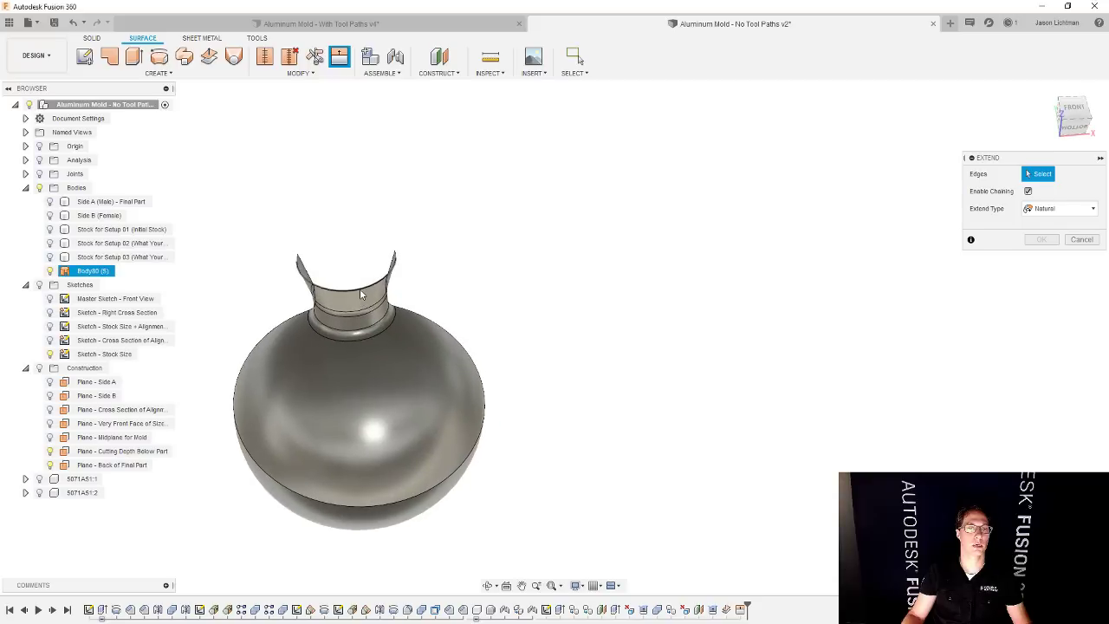
{"action": "middle_click_drag", "start_coordinate": [379, 257], "coordinate": [346, 251], "text": "shift"}
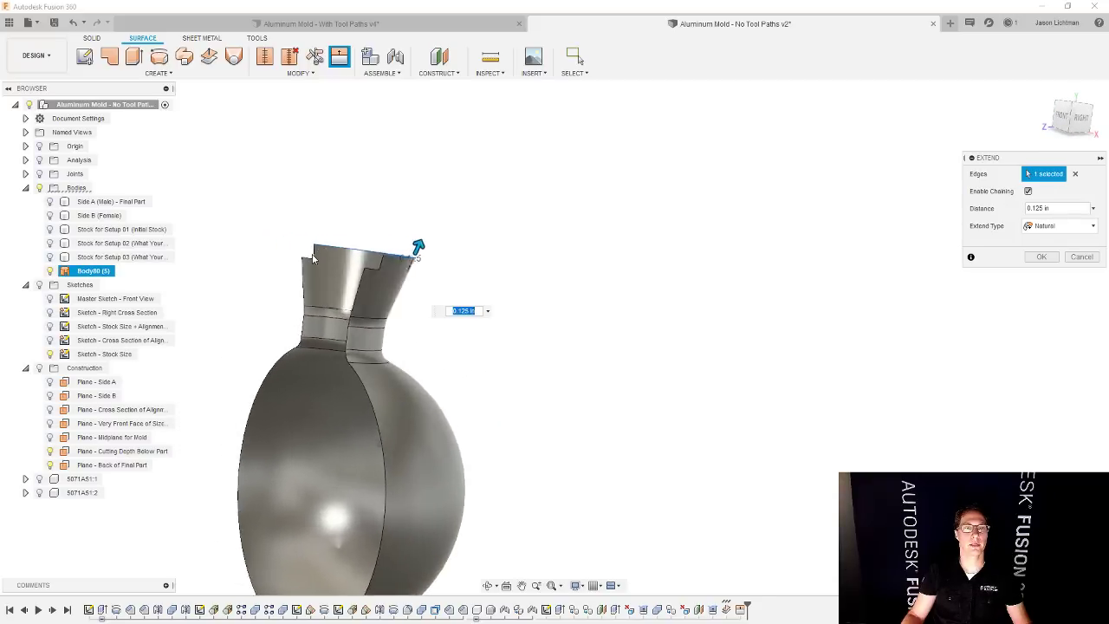
{"action": "scroll", "coordinate": [311, 262], "scroll_direction": "up", "scroll_amount": 5}
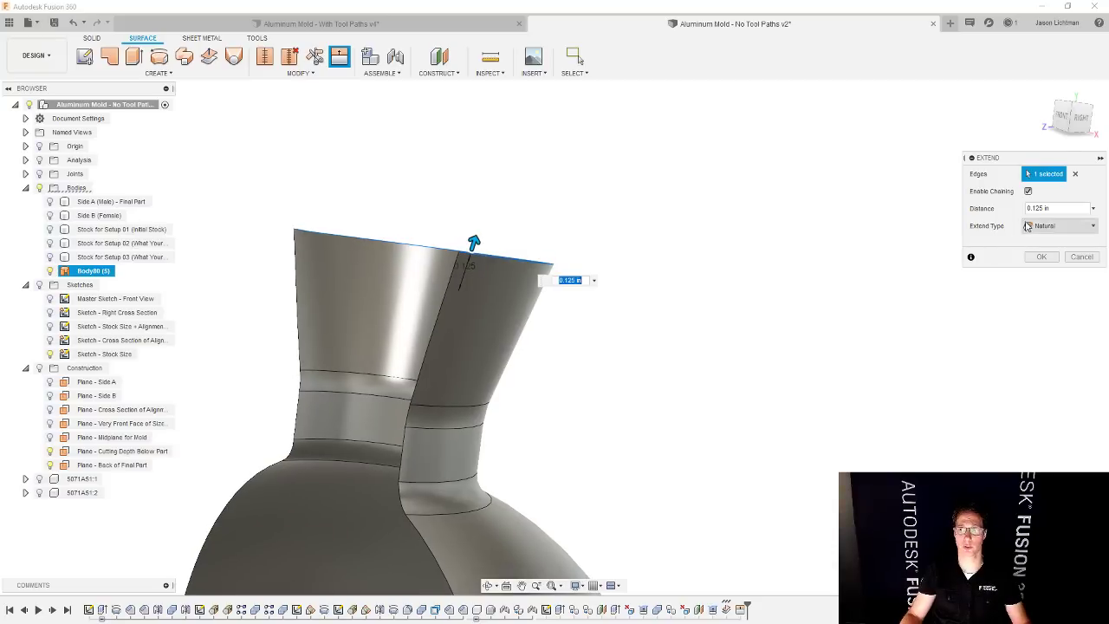
{"action": "left_click_drag", "start_coordinate": [1049, 208], "coordinate": [1033, 207]}
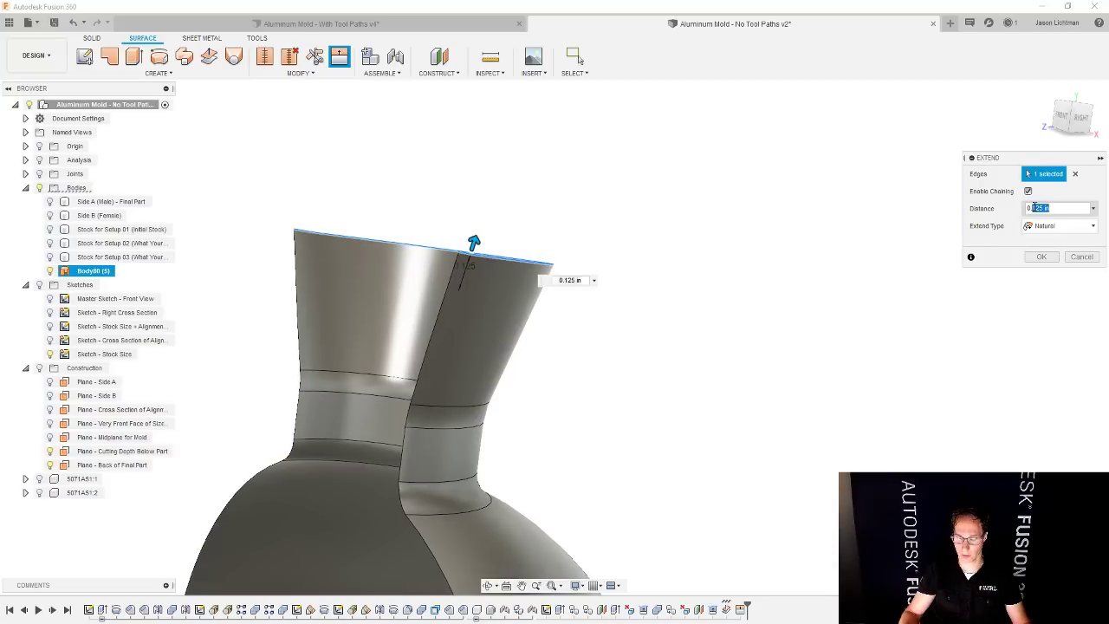
{"action": "type", "text": "25"}
{"action": "left_click", "coordinate": [1042, 257]}
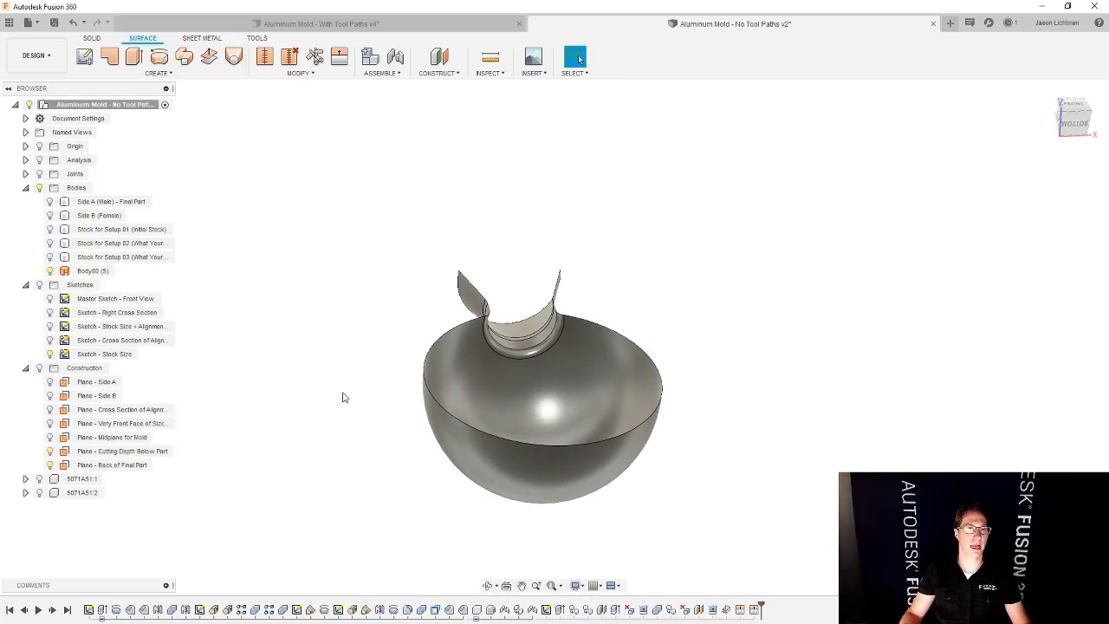
- Trim away the bowl's rim region beyond the origin plane
{"action": "left_click", "coordinate": [39, 145]}
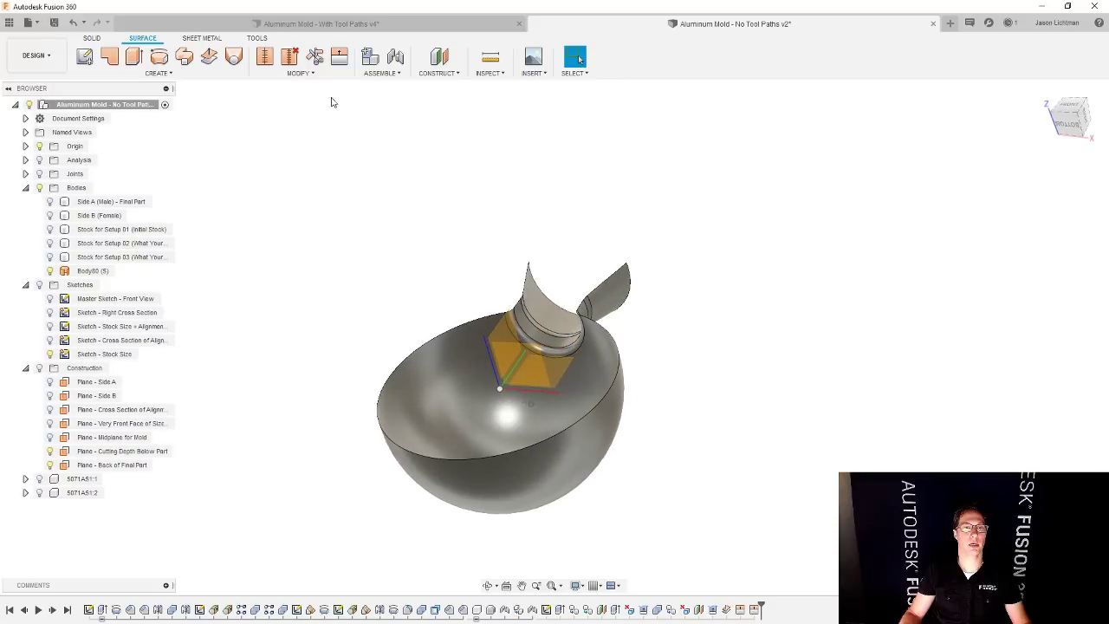
{"action": "left_click", "coordinate": [317, 58]}
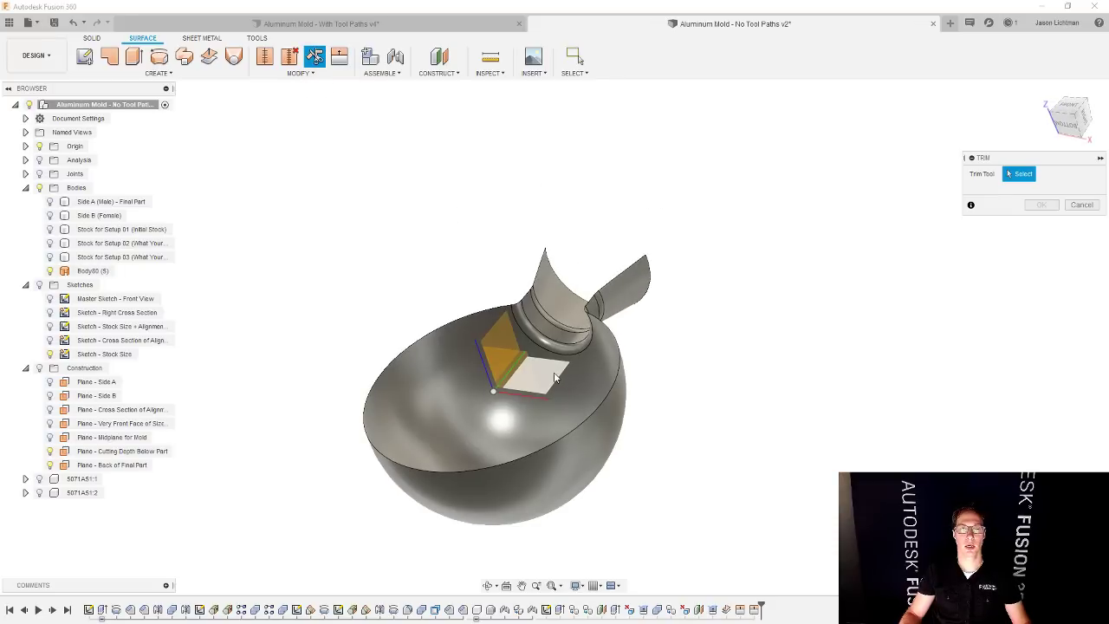
{"action": "left_click", "coordinate": [585, 368]}
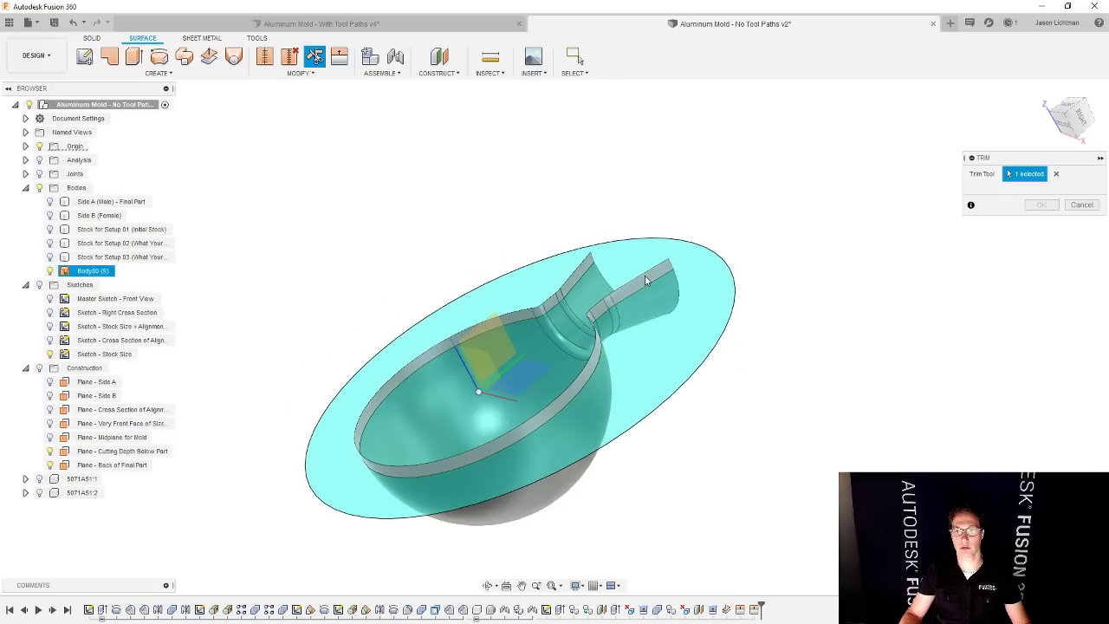
{"action": "left_click", "coordinate": [651, 282]}
{"action": "left_click", "coordinate": [1036, 206]}
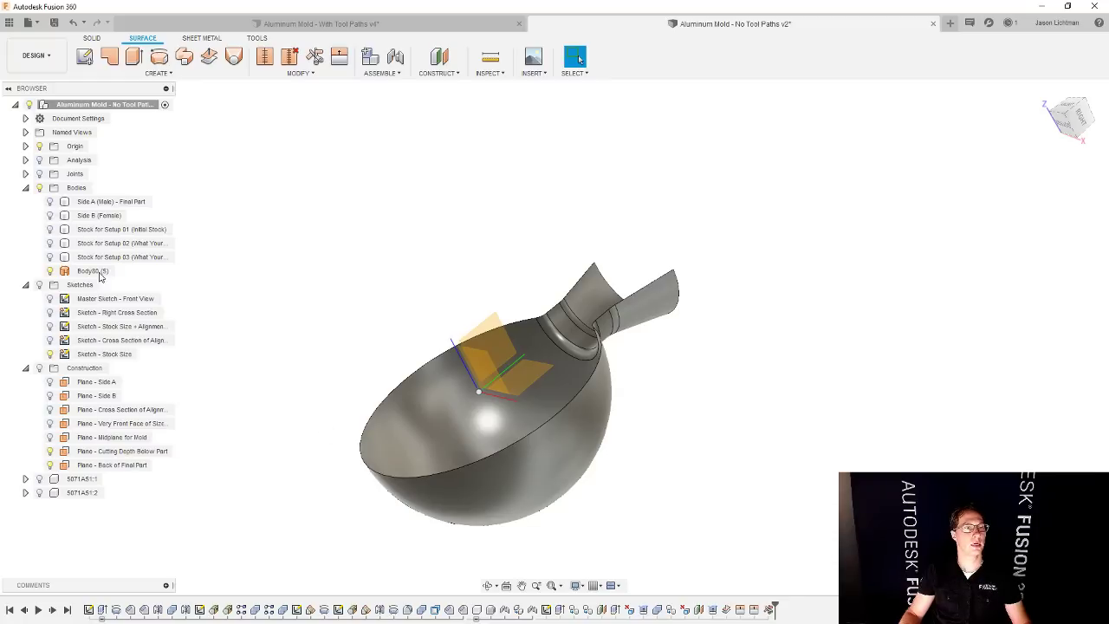
- Keep the Side A/B halves hidden and show Stock for Setup 02 around the bowl
{"action": "left_click", "coordinate": [49, 201]}
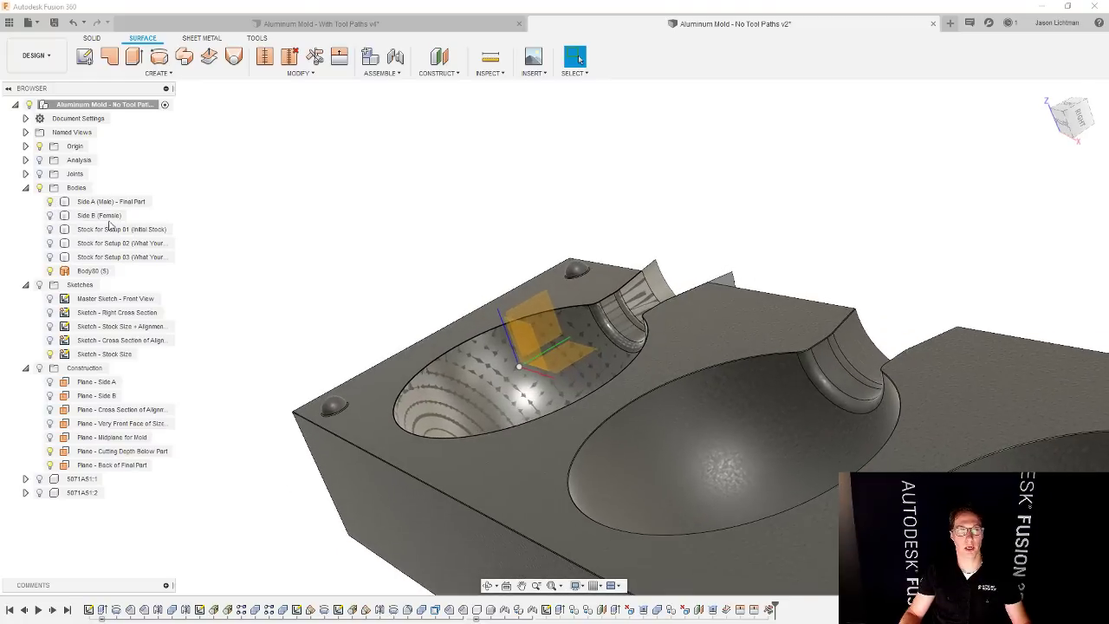
{"action": "left_click", "coordinate": [49, 201]}
{"action": "left_click", "coordinate": [49, 215]}
{"action": "left_click", "coordinate": [54, 245]}
{"action": "left_click", "coordinate": [50, 243]}
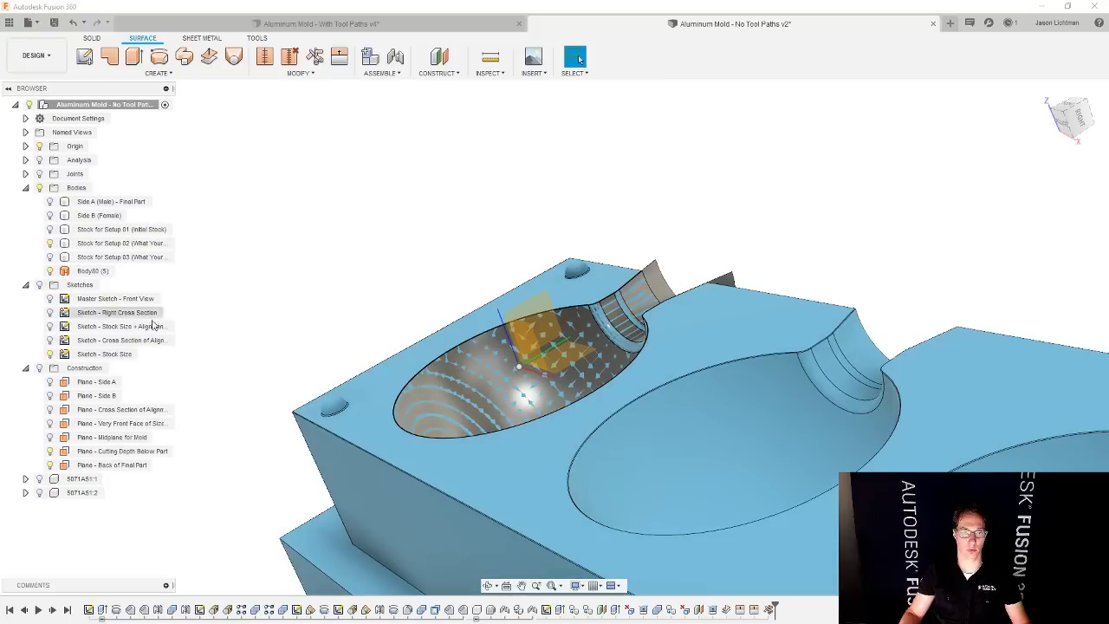
{"action": "scroll", "coordinate": [646, 306], "scroll_direction": "up", "scroll_amount": 5}
{"action": "scroll", "coordinate": [649, 319], "scroll_direction": "down", "scroll_amount": 2}
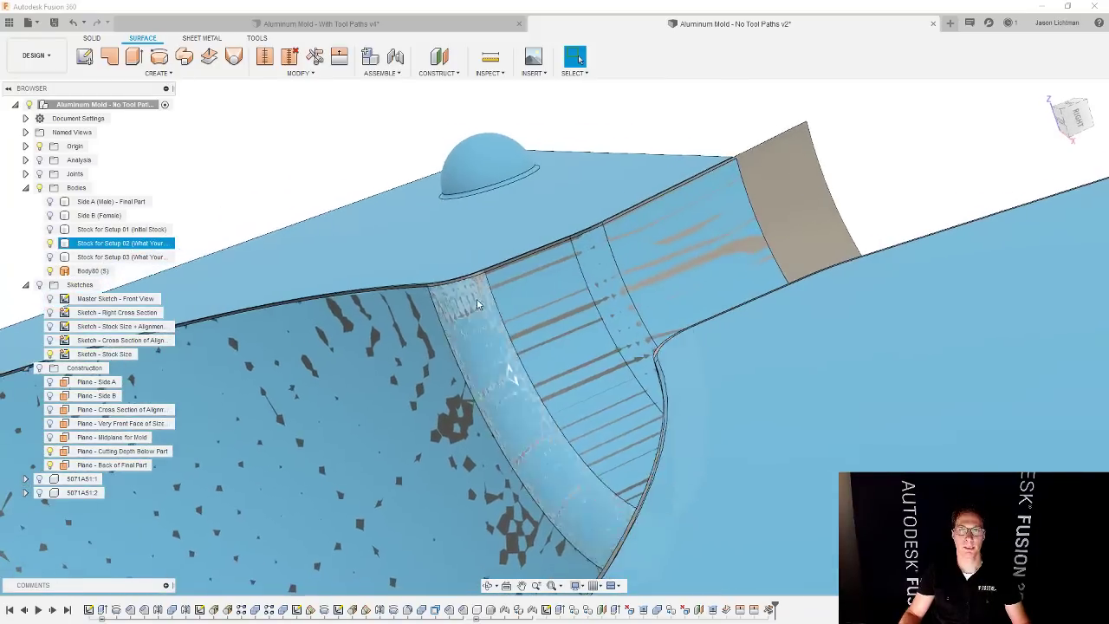
{"action": "scroll", "coordinate": [658, 202], "scroll_direction": "up", "scroll_amount": 5}
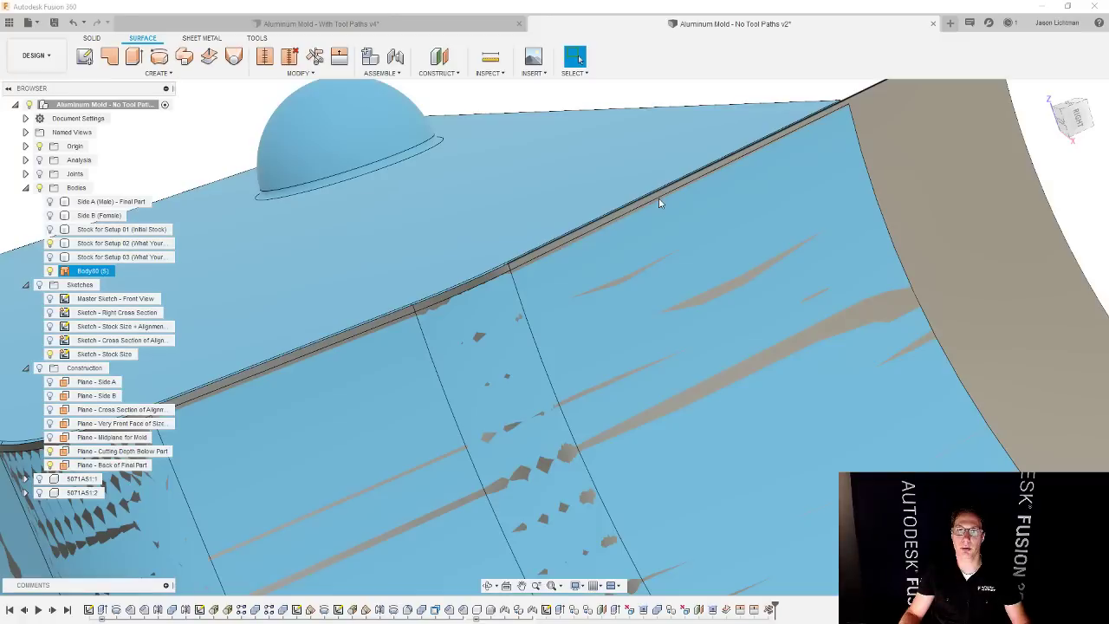
{"action": "scroll", "coordinate": [658, 212], "scroll_direction": "down", "scroll_amount": 5}
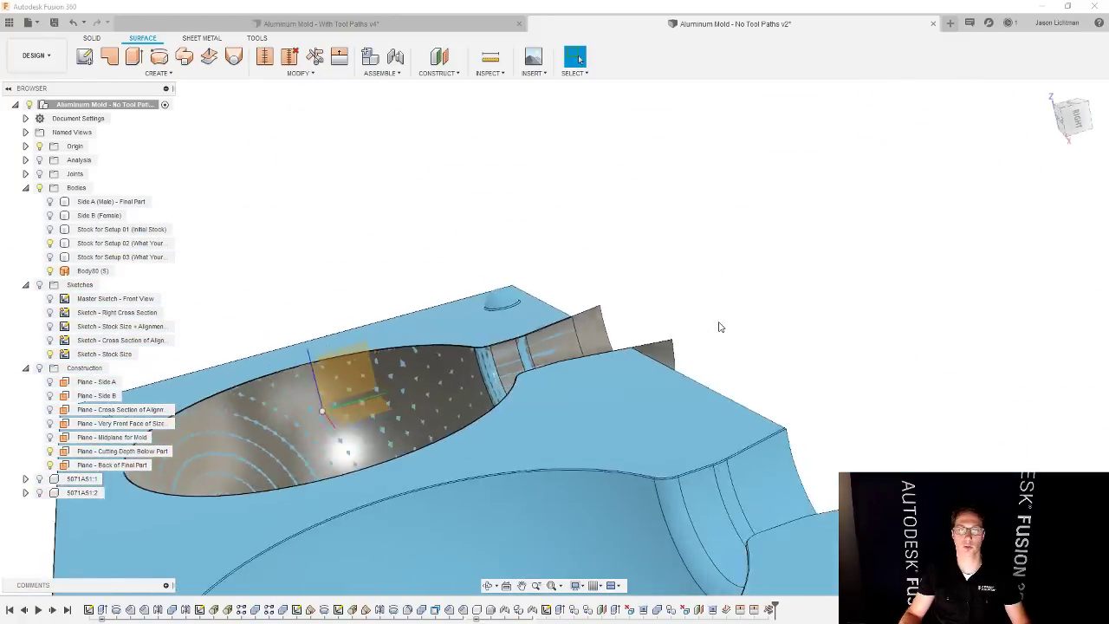
- Rename Body80 to 'For Machining Boundary Only' and fit the view
{"action": "double_click", "coordinate": [93, 271]}
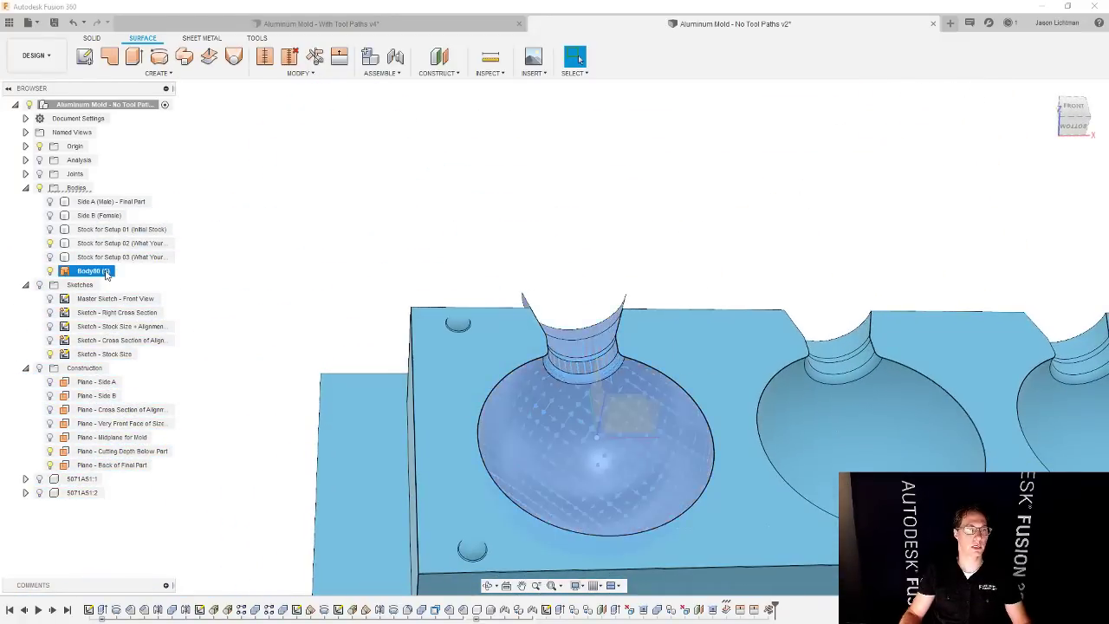
{"action": "type", "text": "F"}
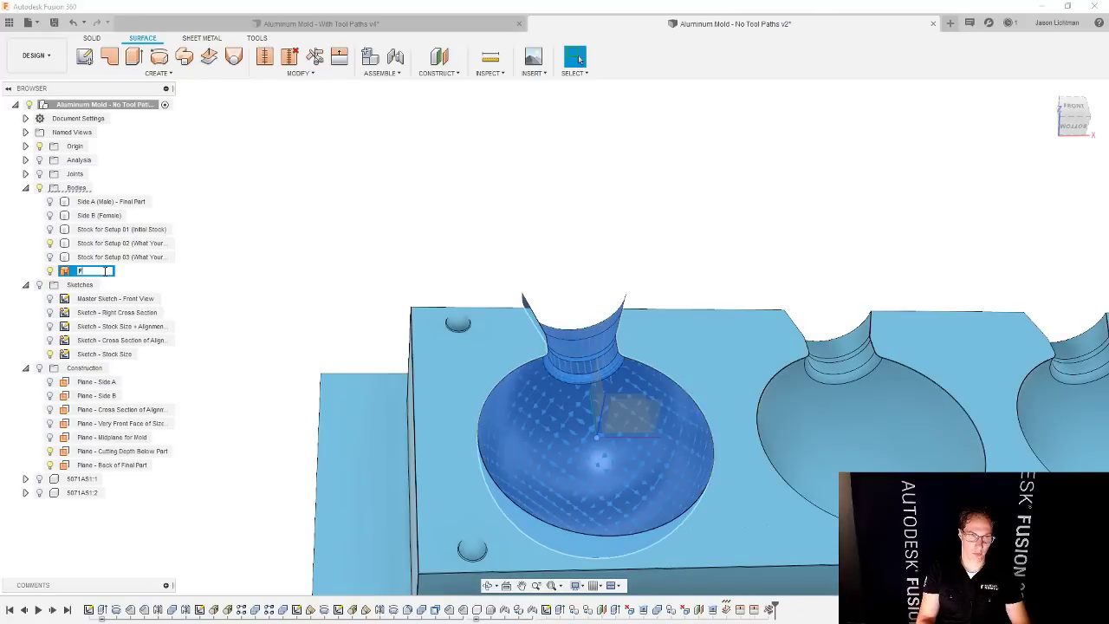
{"action": "type", "text": "or Machining Boundary"}
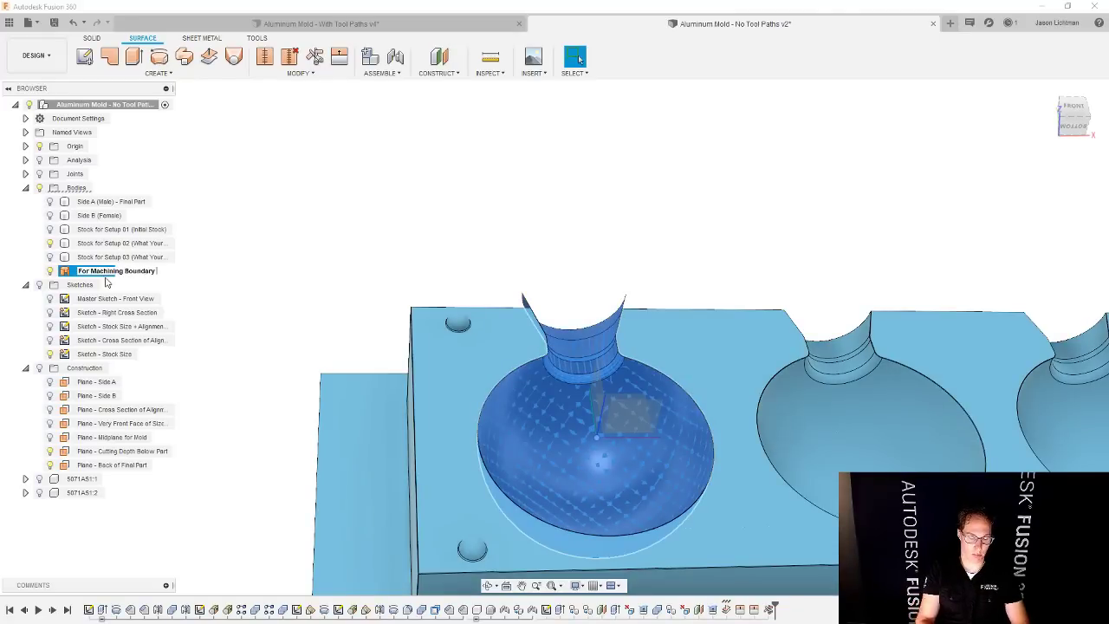
{"action": "type", "text": " Onl"}
{"action": "key", "text": "Return"}
{"action": "key", "text": "F6"}
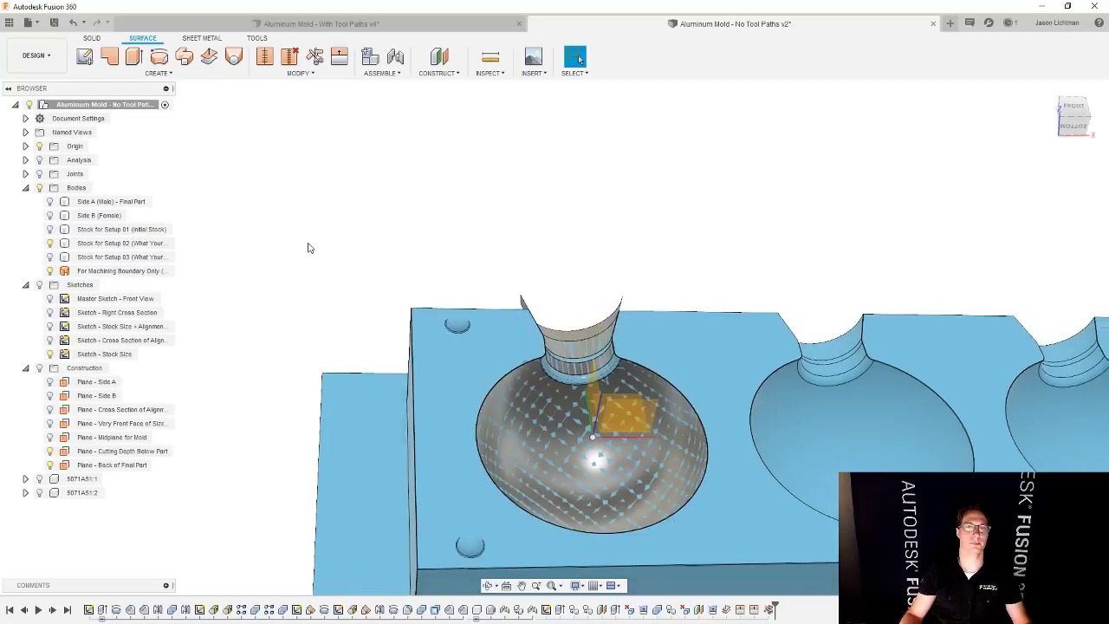
- Switch to the Manufacture workspace and regenerate the Setup 01 toolpaths
{"action": "left_click", "coordinate": [35, 54]}
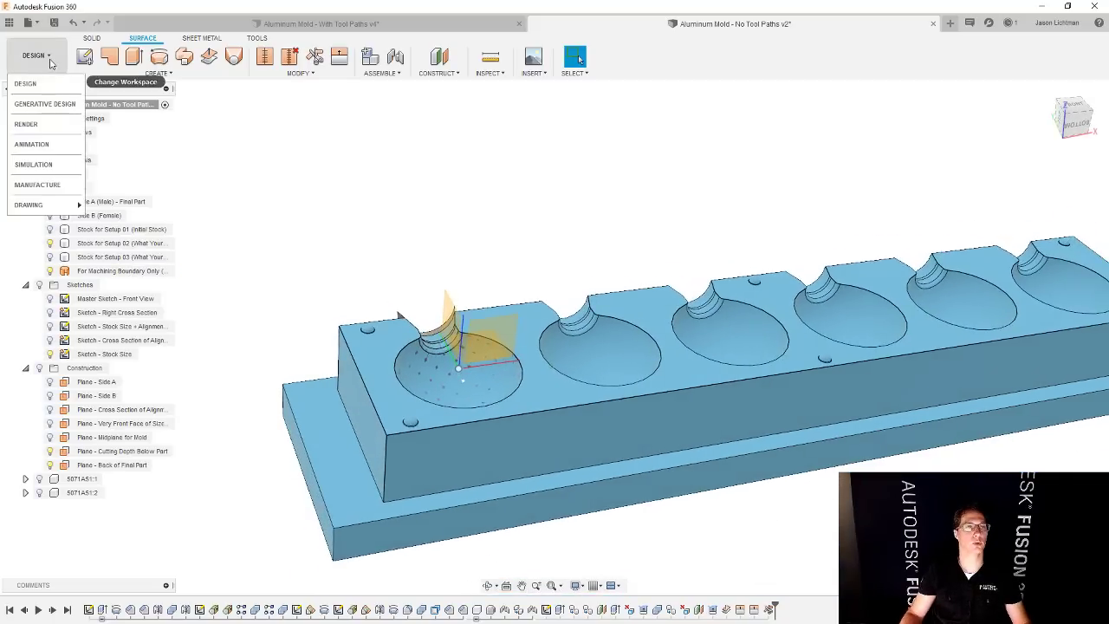
{"action": "left_click", "coordinate": [51, 183]}
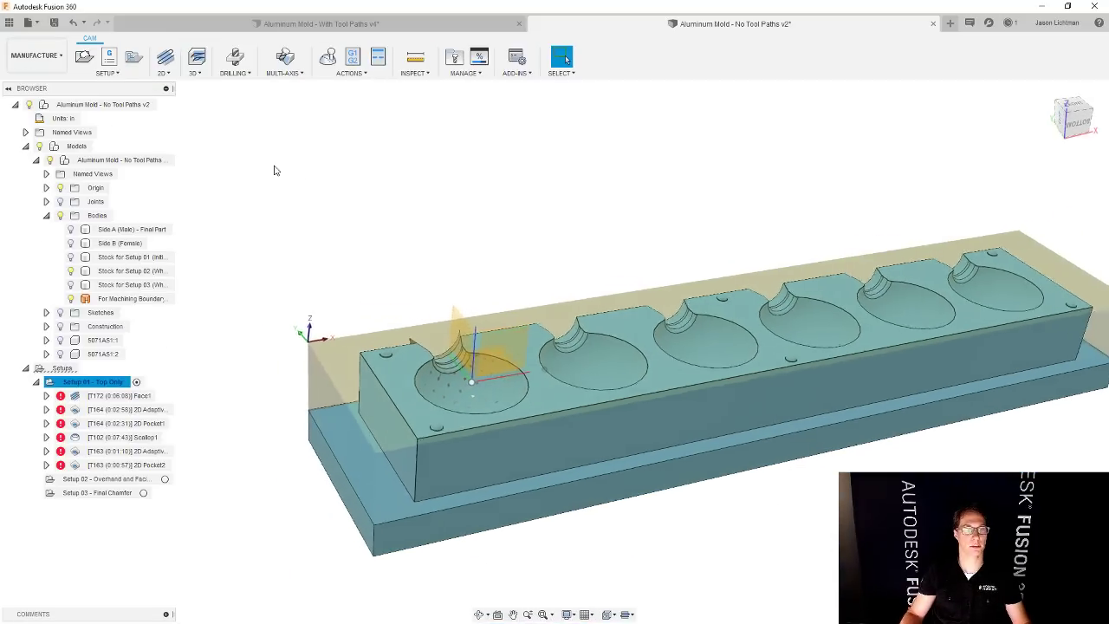
{"action": "left_click", "coordinate": [272, 170]}
{"action": "right_click", "coordinate": [97, 383]}
{"action": "left_click", "coordinate": [125, 169]}
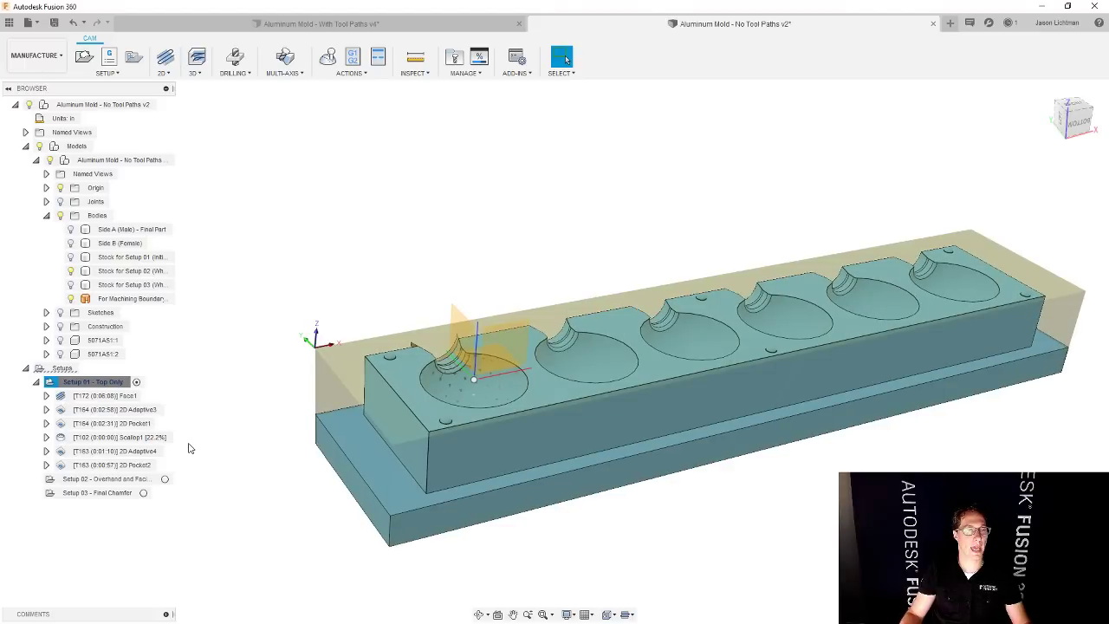
- Abandon a Scallop pass and start a 3D Adaptive Clearing operation instead
{"action": "left_click", "coordinate": [198, 73]}
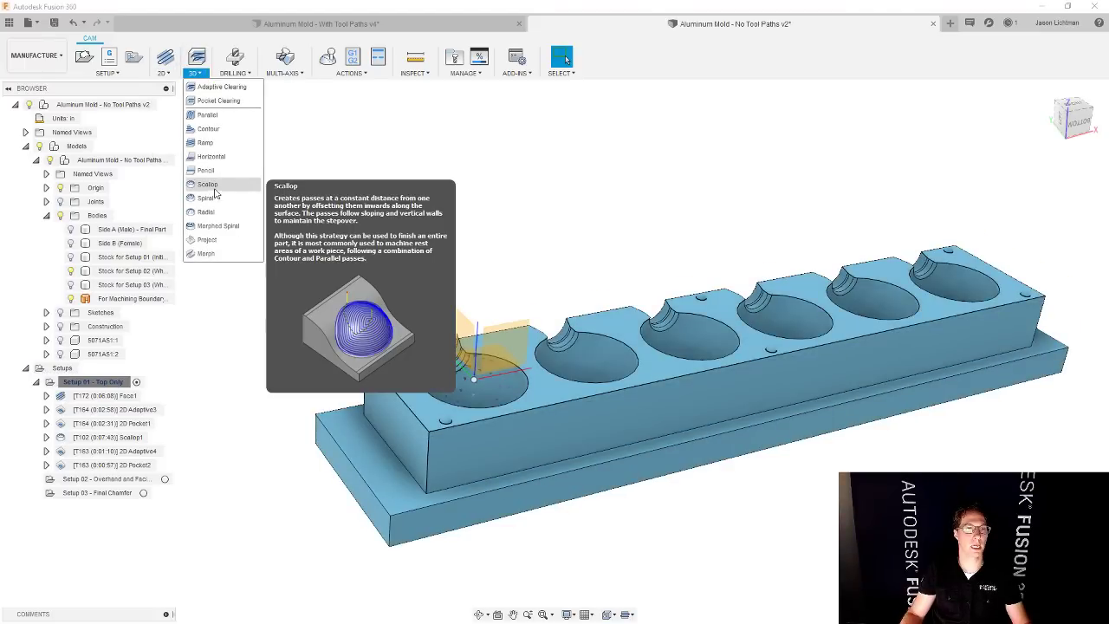
{"action": "left_click", "coordinate": [216, 190]}
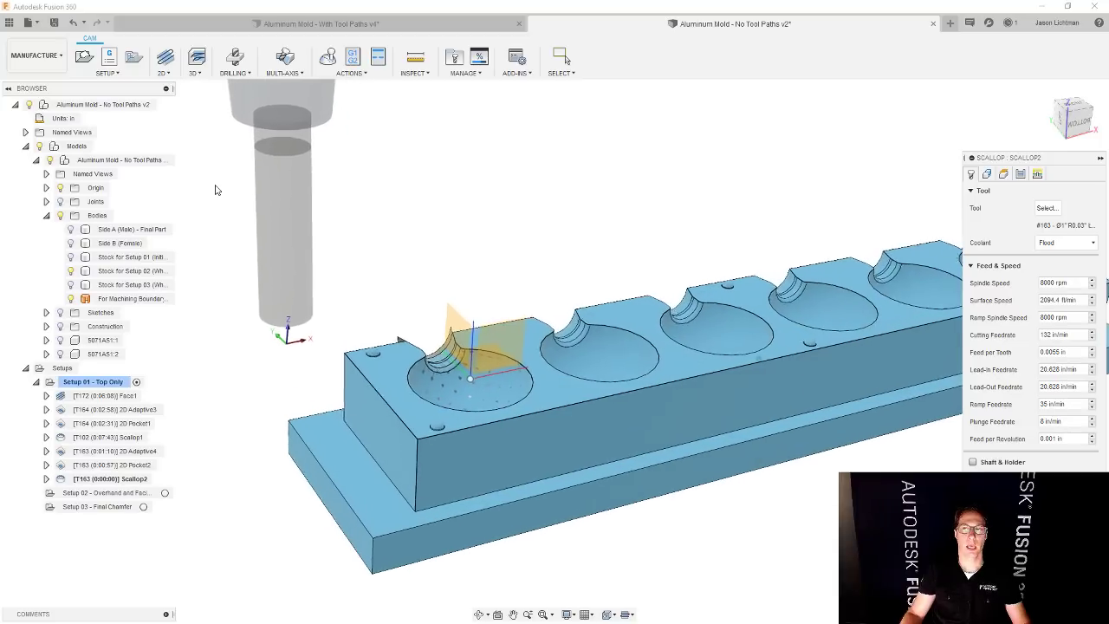
{"action": "key", "text": "Escape"}
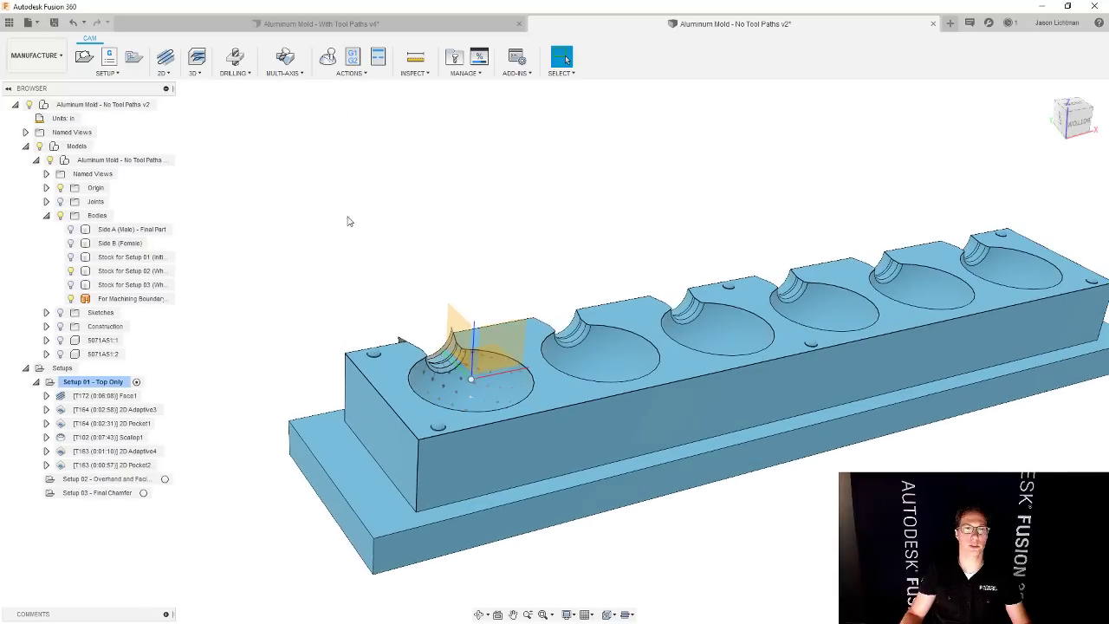
{"action": "left_click", "coordinate": [195, 73]}
{"action": "left_click", "coordinate": [209, 88]}
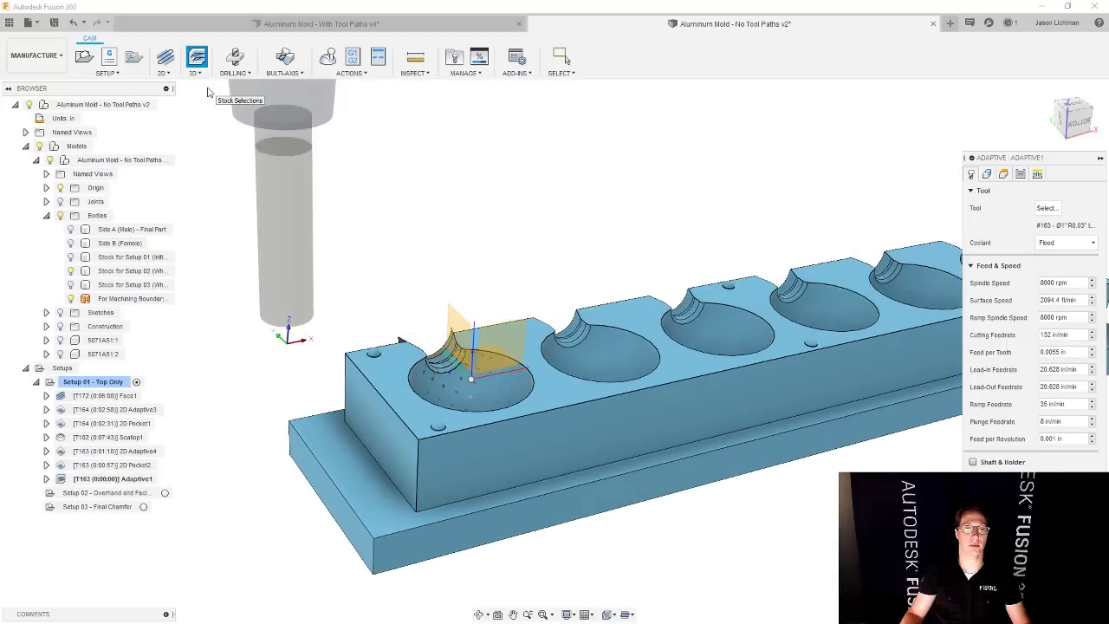
- Choose the 132 Ø1/2 R0.02 bull nose tool for Adaptive1
{"action": "left_click", "coordinate": [1046, 208]}
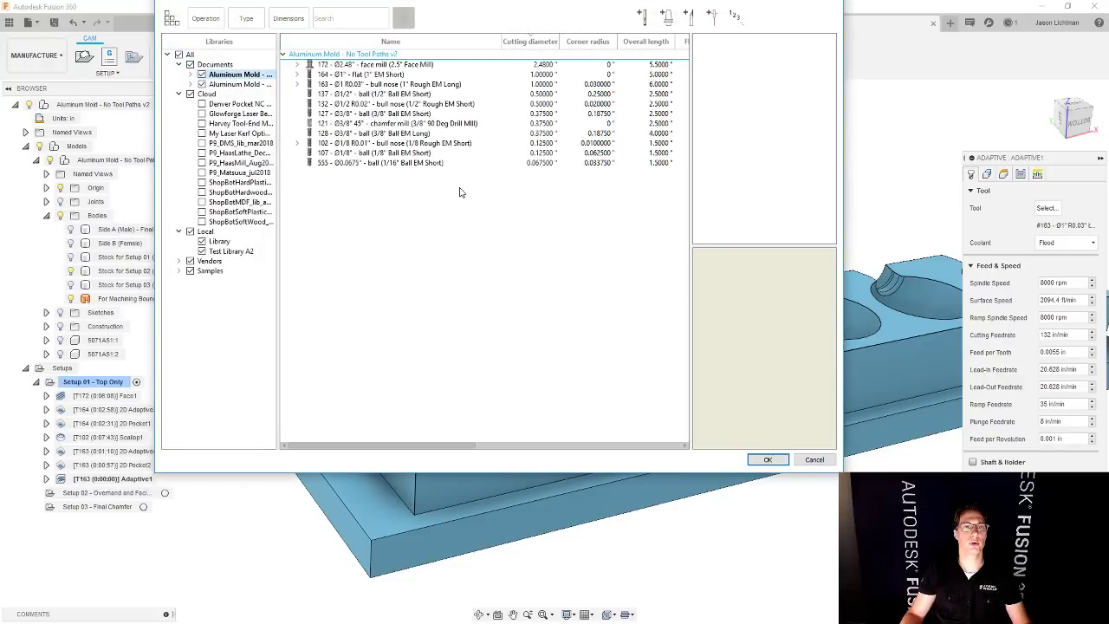
{"action": "left_click", "coordinate": [414, 134]}
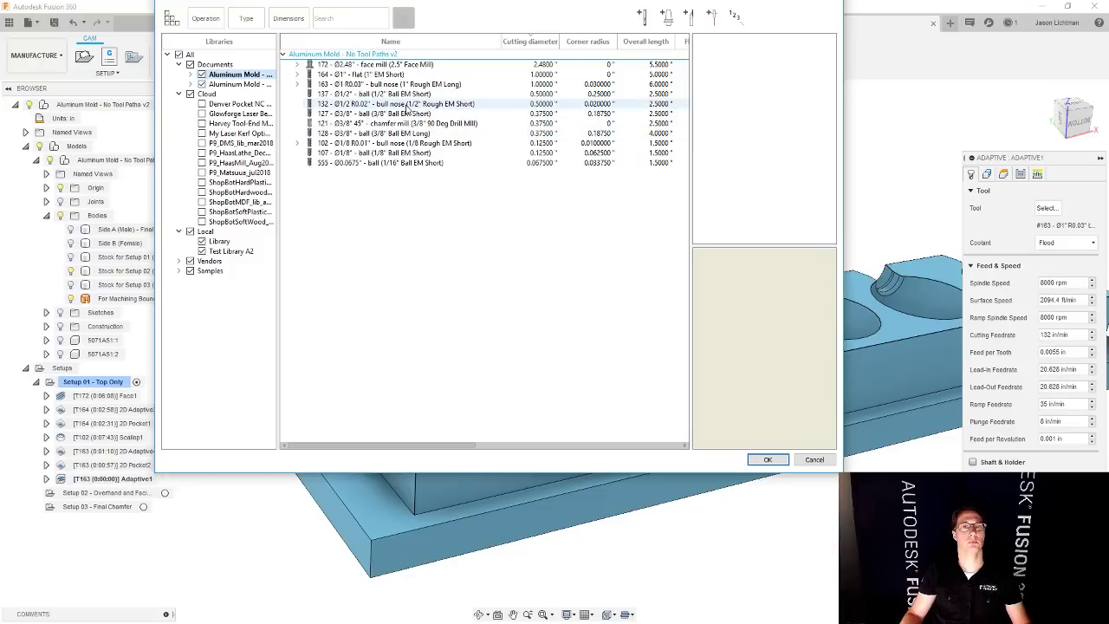
{"action": "left_click", "coordinate": [407, 104]}
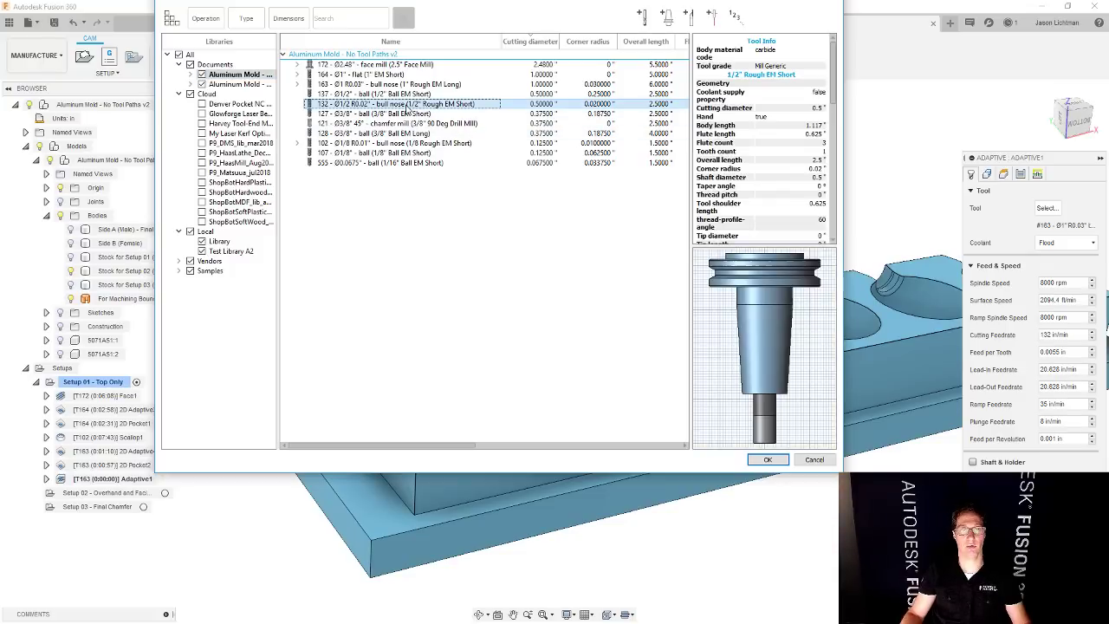
{"action": "left_click", "coordinate": [767, 459]}
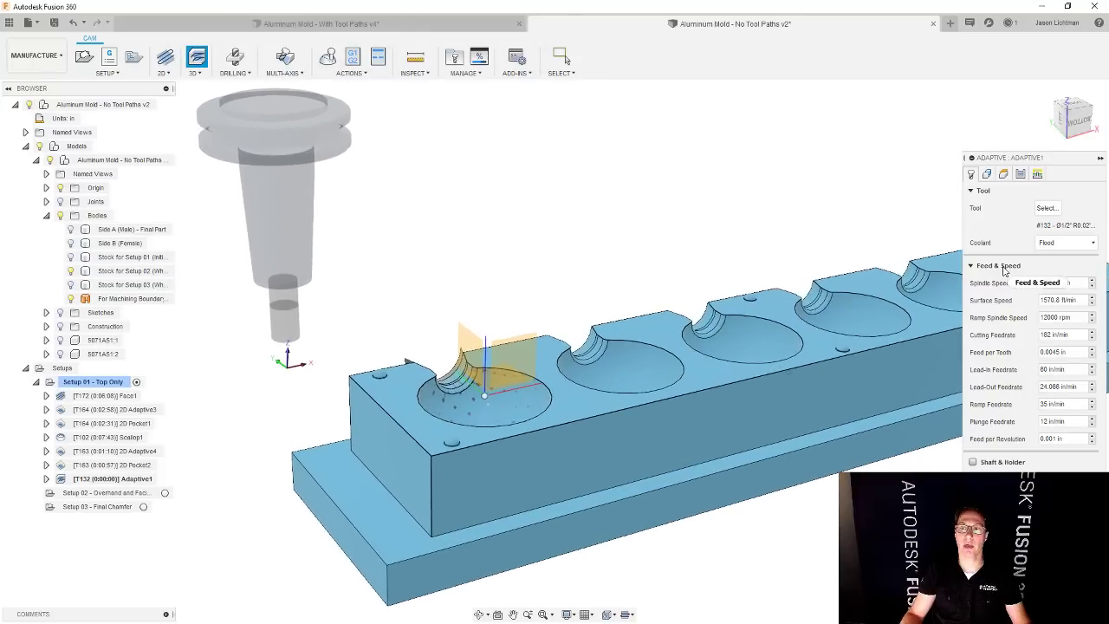
- Turn off Rest Machining, set the first pocket's rim as stock contour, and accept
{"action": "left_click", "coordinate": [988, 175]}
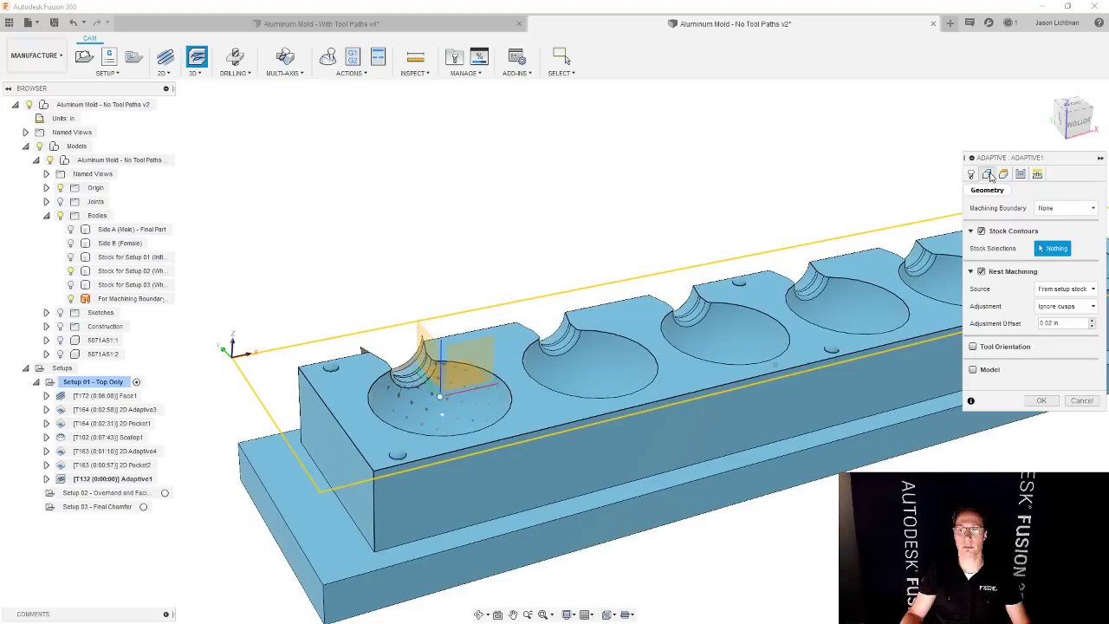
{"action": "left_click", "coordinate": [980, 272]}
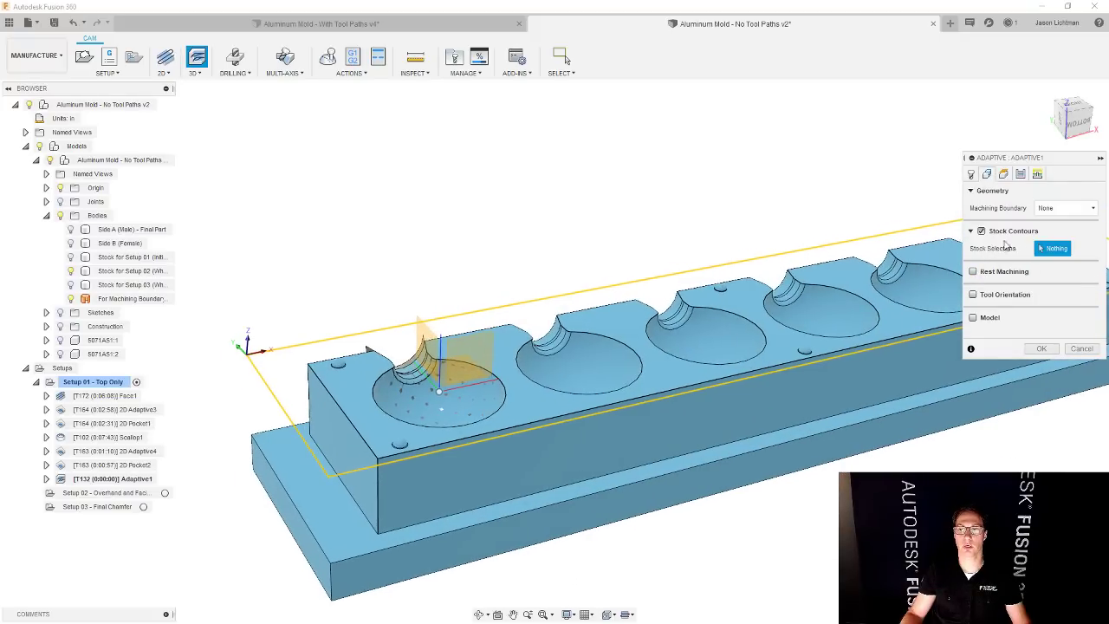
{"action": "scroll", "coordinate": [358, 306], "scroll_direction": "up", "scroll_amount": 2}
{"action": "left_click", "coordinate": [373, 355]}
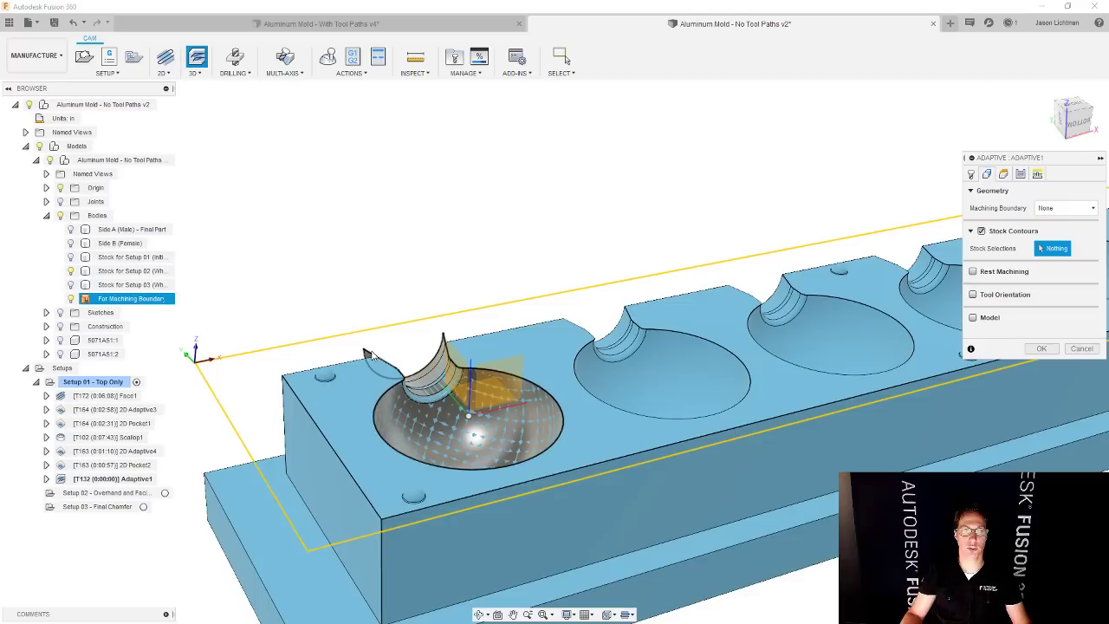
{"action": "scroll", "coordinate": [368, 355], "scroll_direction": "down", "scroll_amount": 2}
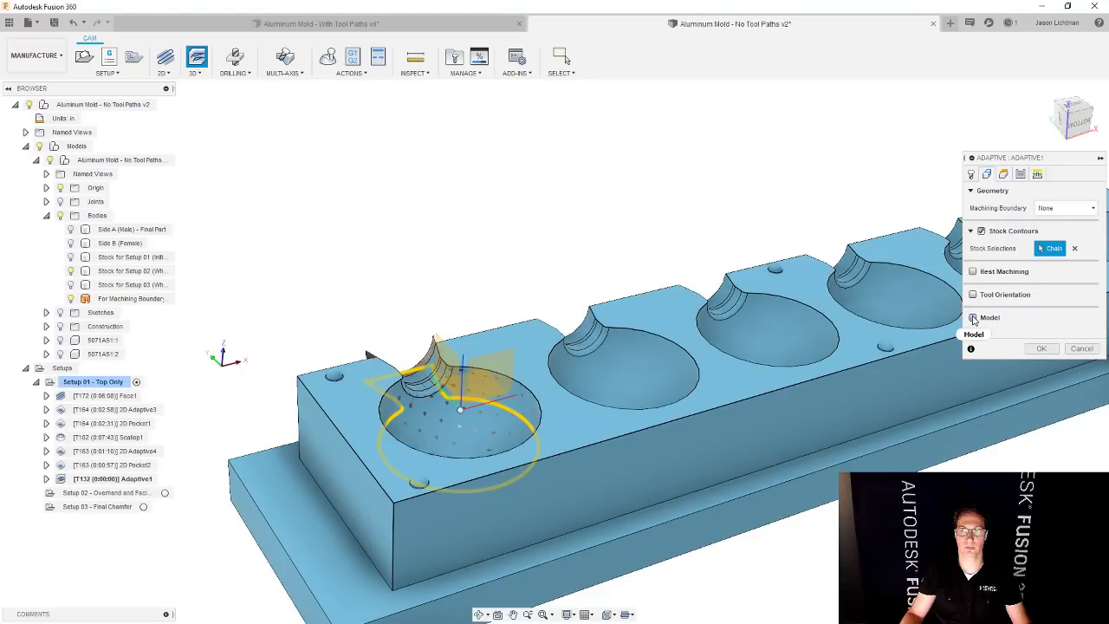
{"action": "left_click", "coordinate": [1041, 348]}
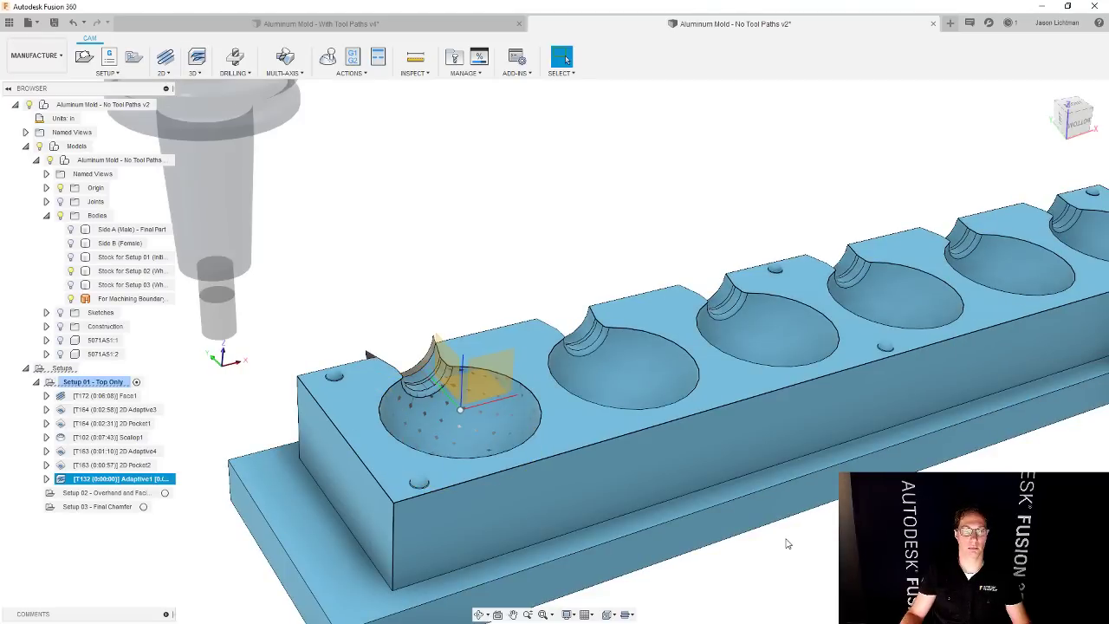
- Let Adaptive1 generate and display its clearing toolpath in the first pocket
{"action": "scroll", "coordinate": [787, 543], "scroll_direction": "down", "scroll_amount": 2}
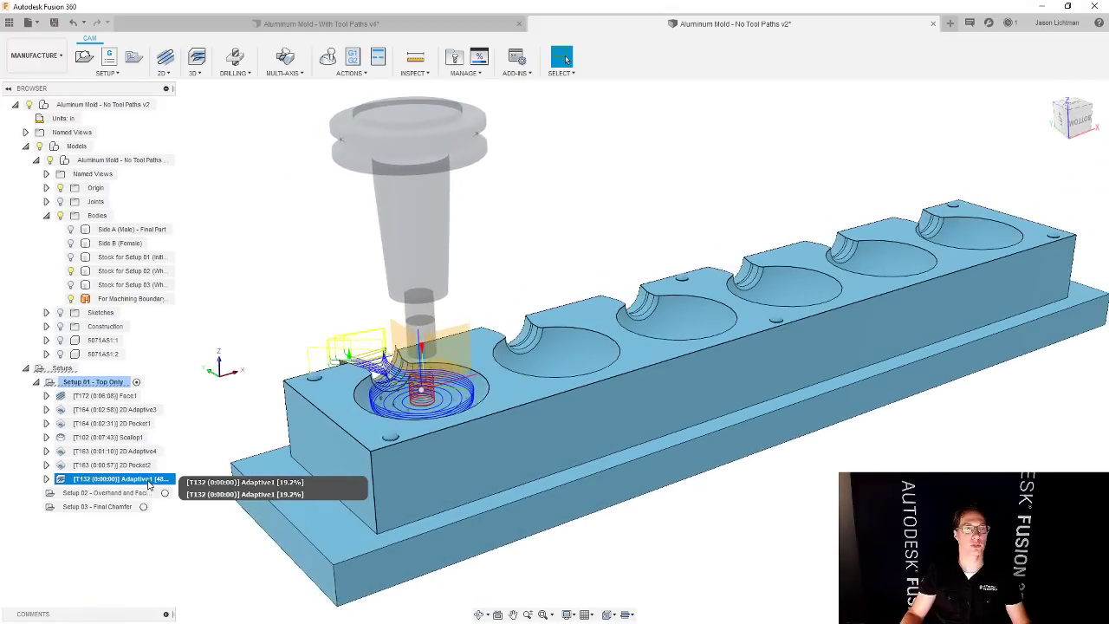
{"action": "right_click", "coordinate": [148, 485]}
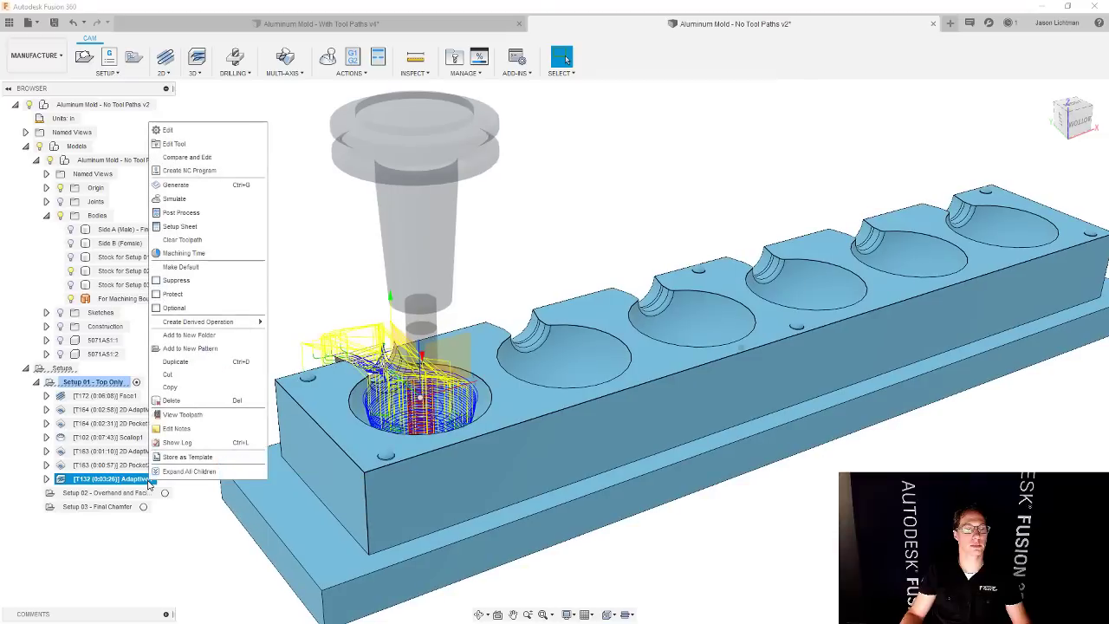
{"action": "left_click", "coordinate": [197, 135]}
{"action": "key", "text": "Escape"}
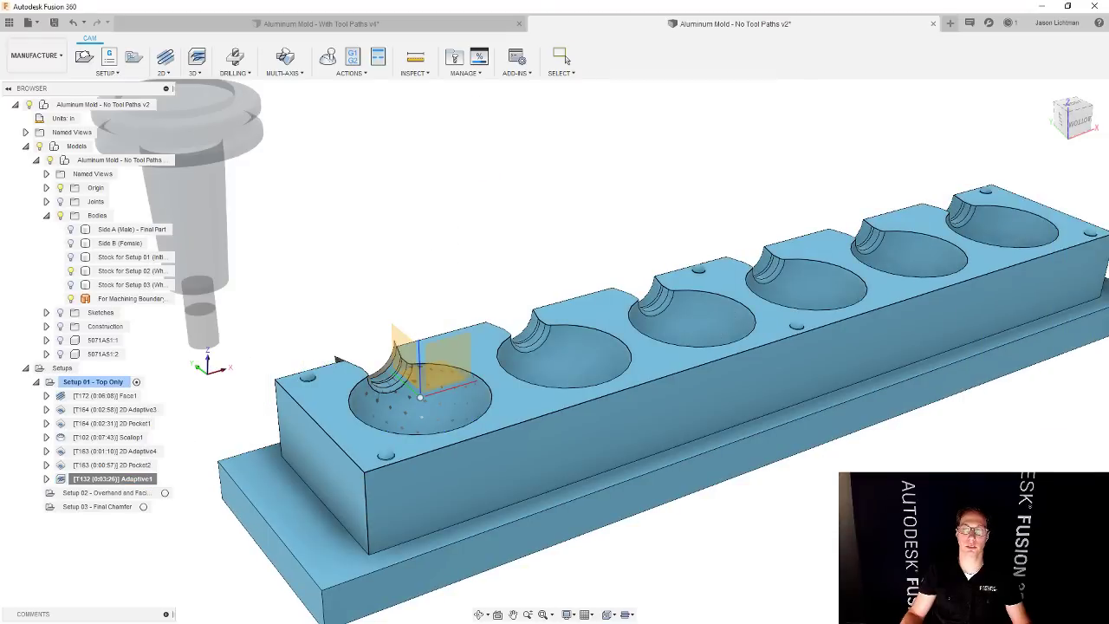
{"action": "left_click", "coordinate": [128, 483]}
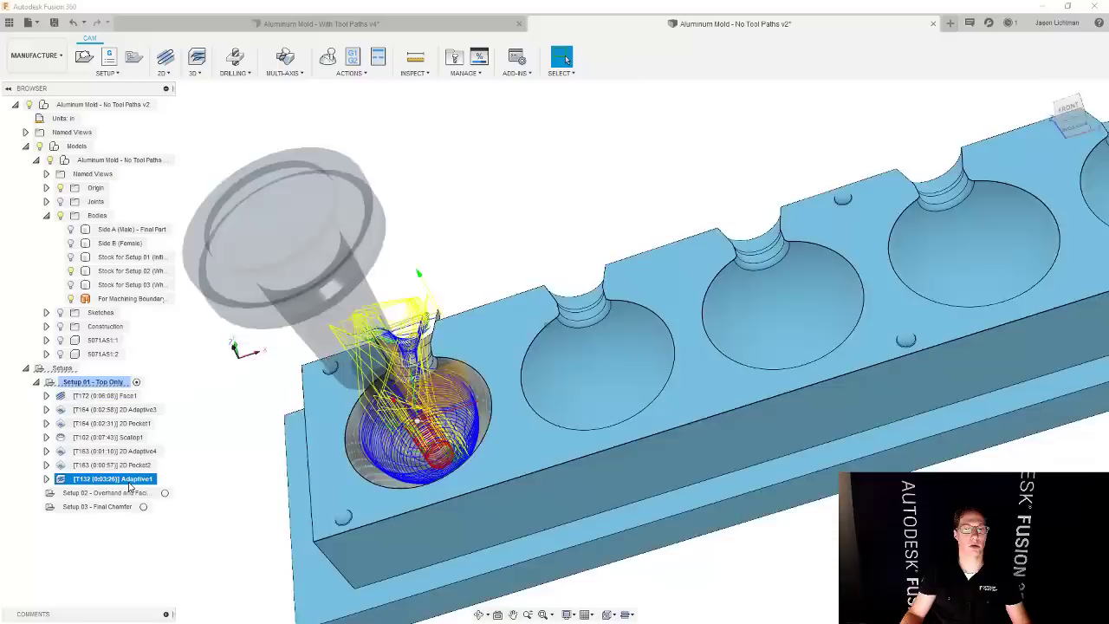
- Reopen Adaptive1, review its Passes settings, and accept to regenerate the toolpath
{"action": "right_click", "coordinate": [128, 483]}
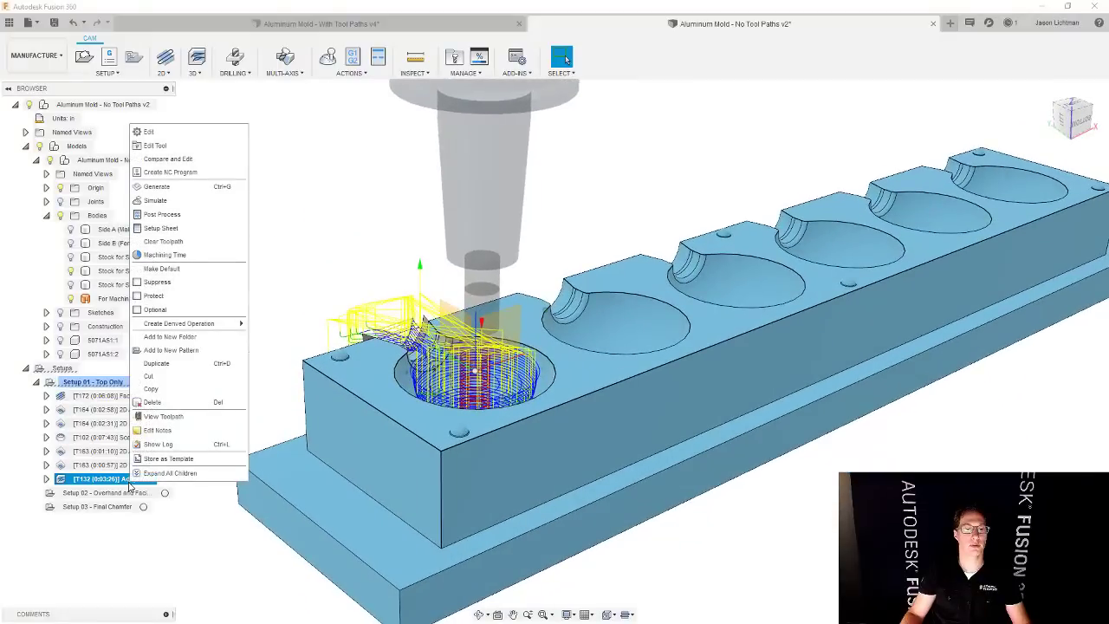
{"action": "left_click", "coordinate": [171, 131]}
{"action": "left_click", "coordinate": [1021, 173]}
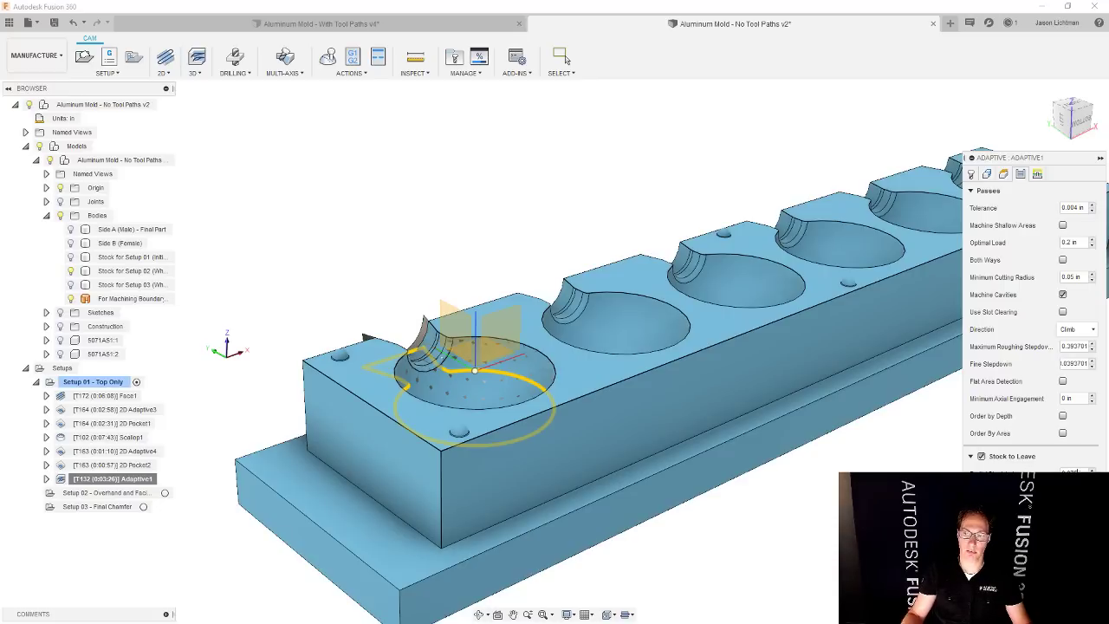
{"action": "key", "text": "Return"}
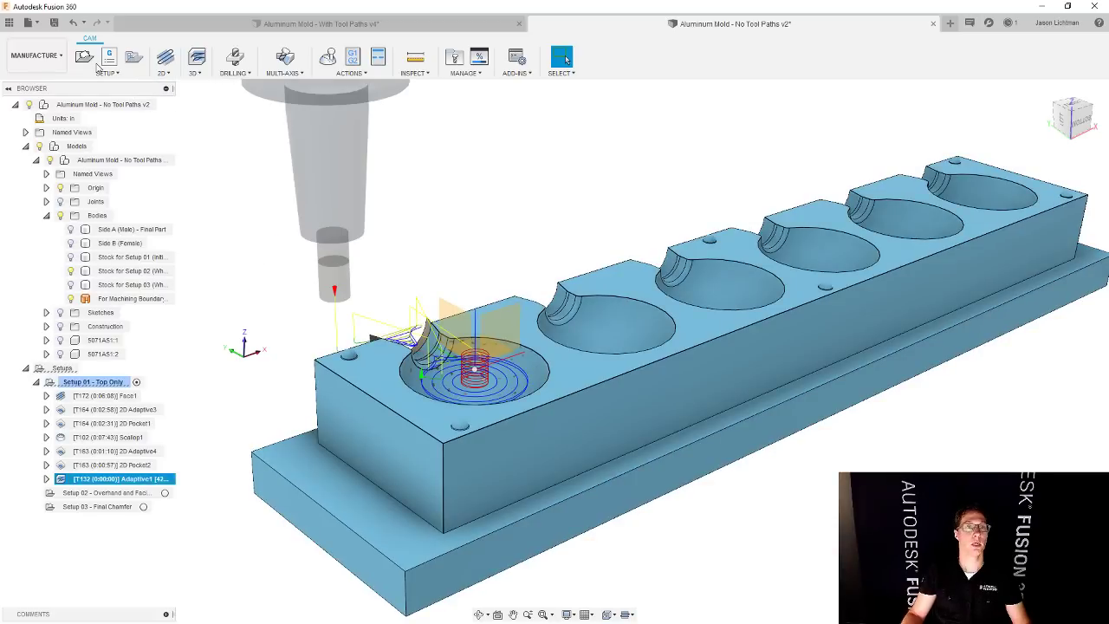
{"action": "left_click", "coordinate": [194, 71]}
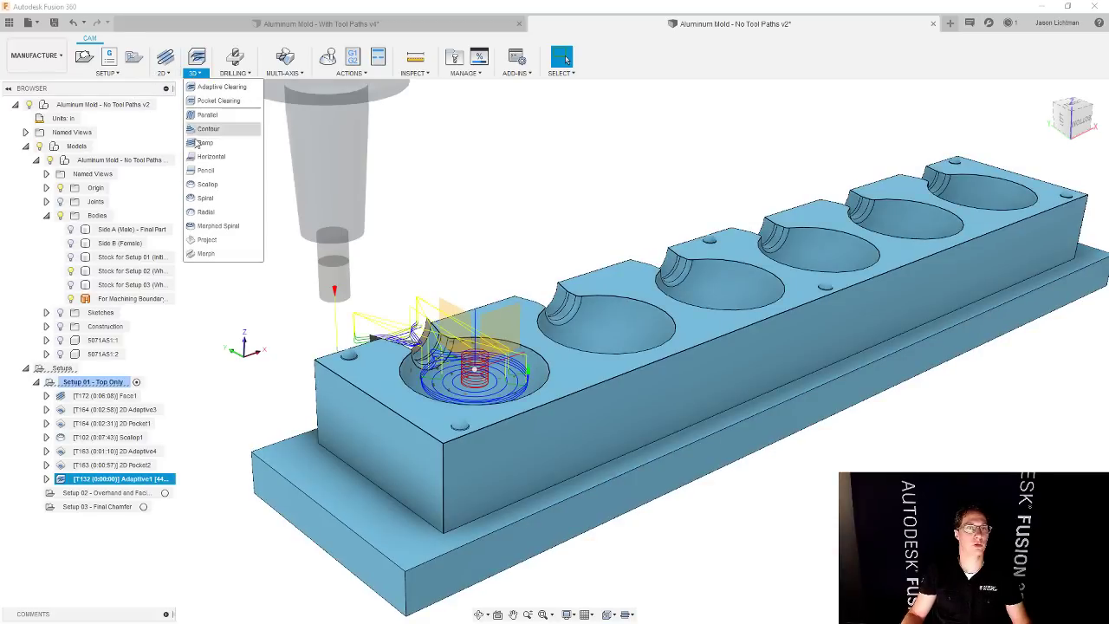
- Start a Scallop finishing operation and enable Avoid/Touch Surfaces on its Geometry tab
{"action": "left_click", "coordinate": [206, 186]}
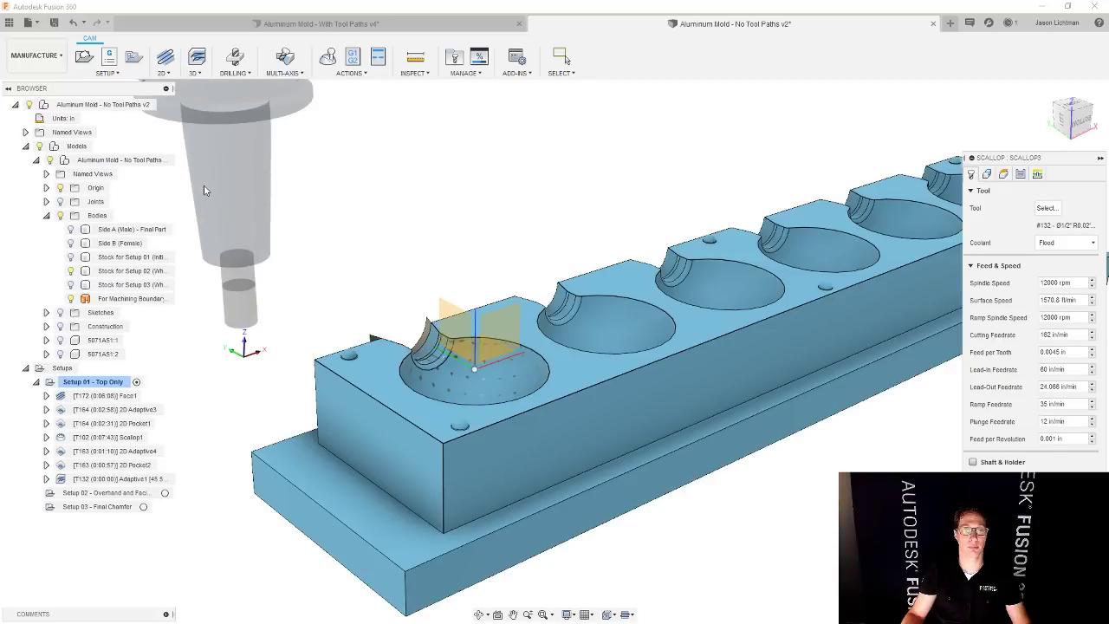
{"action": "left_click", "coordinate": [989, 174]}
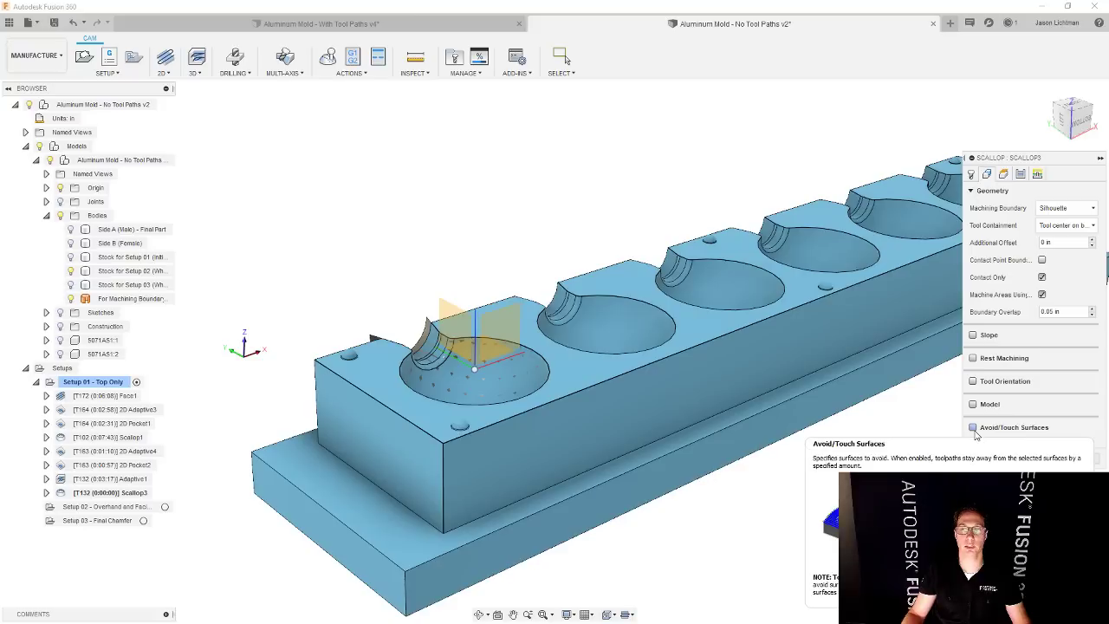
{"action": "left_click", "coordinate": [972, 428]}
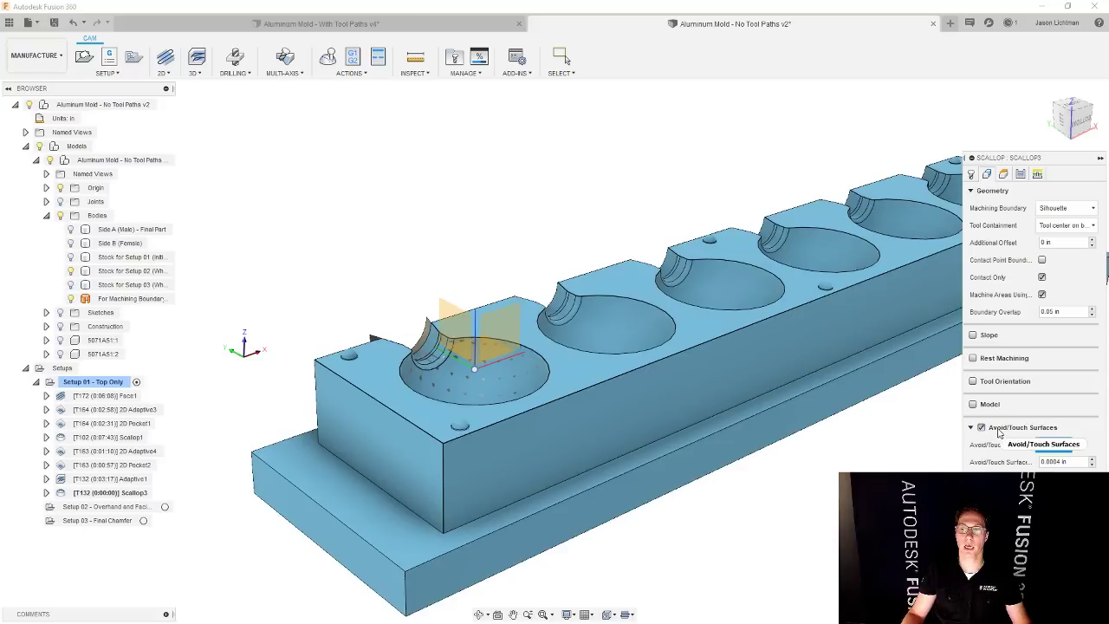
{"action": "middle_click_drag", "start_coordinate": [607, 390], "coordinate": [692, 371], "text": "shift"}
{"action": "scroll", "coordinate": [424, 333], "scroll_direction": "up", "scroll_amount": 3}
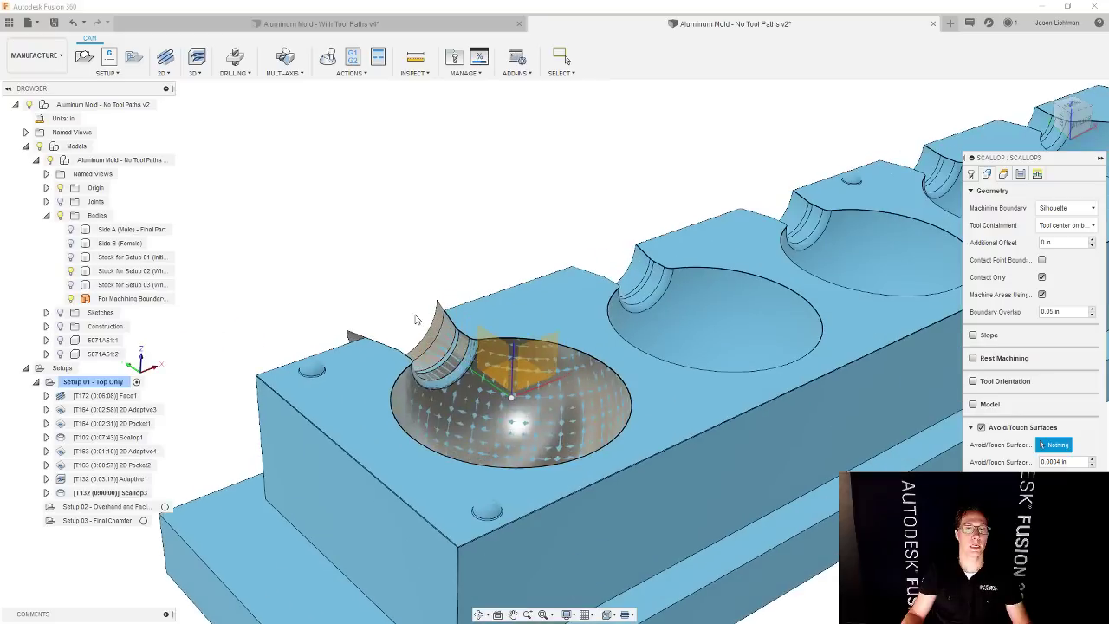
{"action": "scroll", "coordinate": [427, 332], "scroll_direction": "up", "scroll_amount": 2}
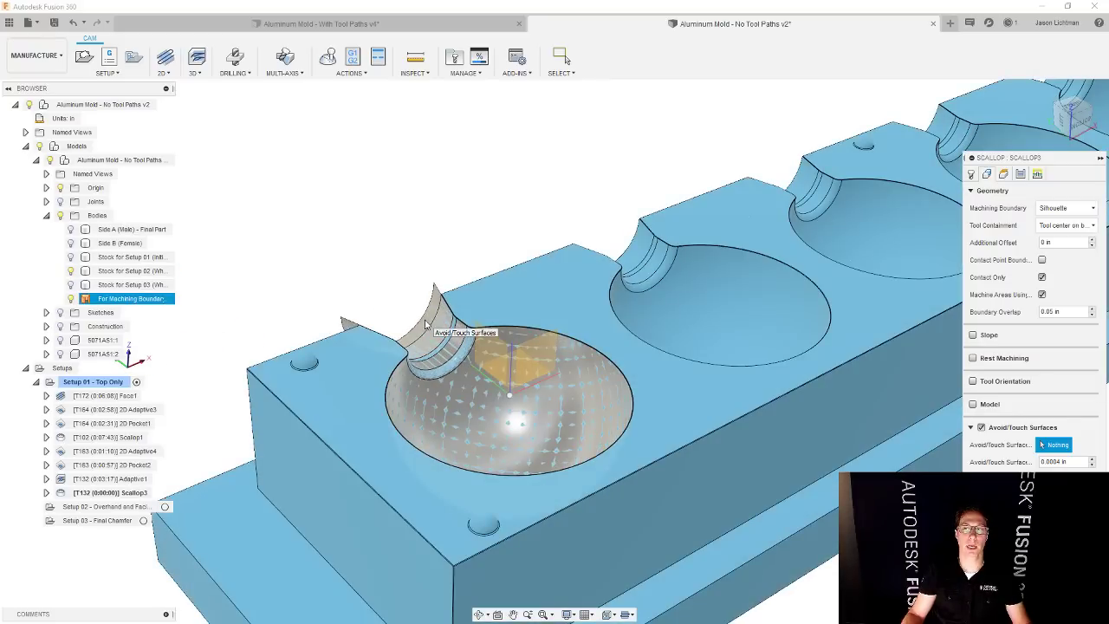
{"action": "scroll", "coordinate": [429, 303], "scroll_direction": "up", "scroll_amount": 2}
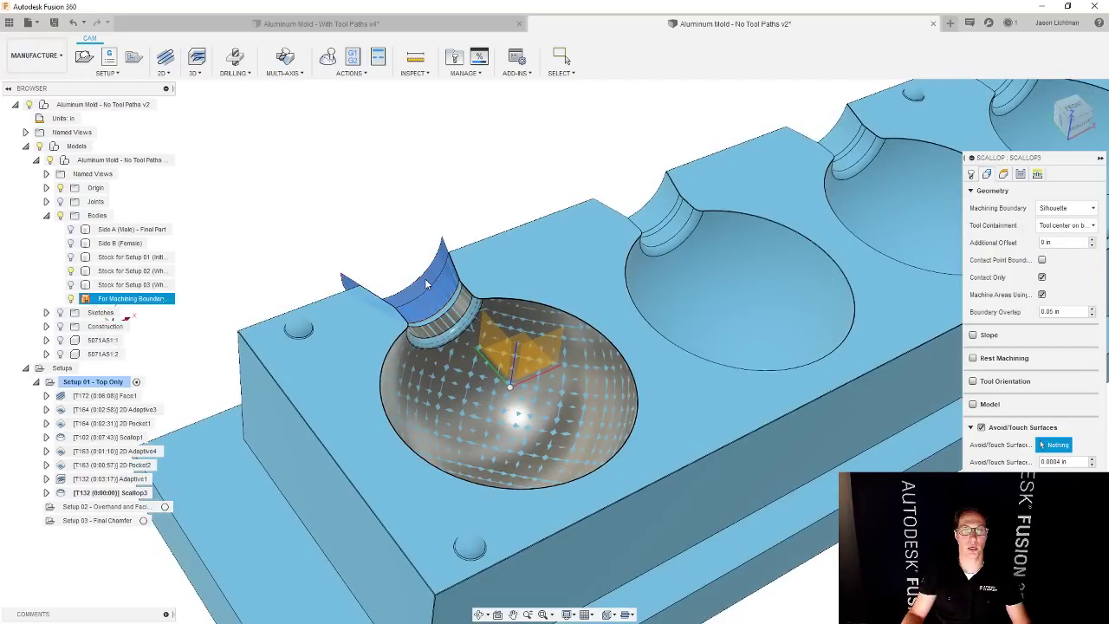
- Use the For Machining Boundary Only body as the avoid/touch surface and review the Scallop3 passes
{"action": "left_click", "coordinate": [424, 278]}
{"action": "scroll", "coordinate": [425, 278], "scroll_direction": "up", "scroll_amount": 1}
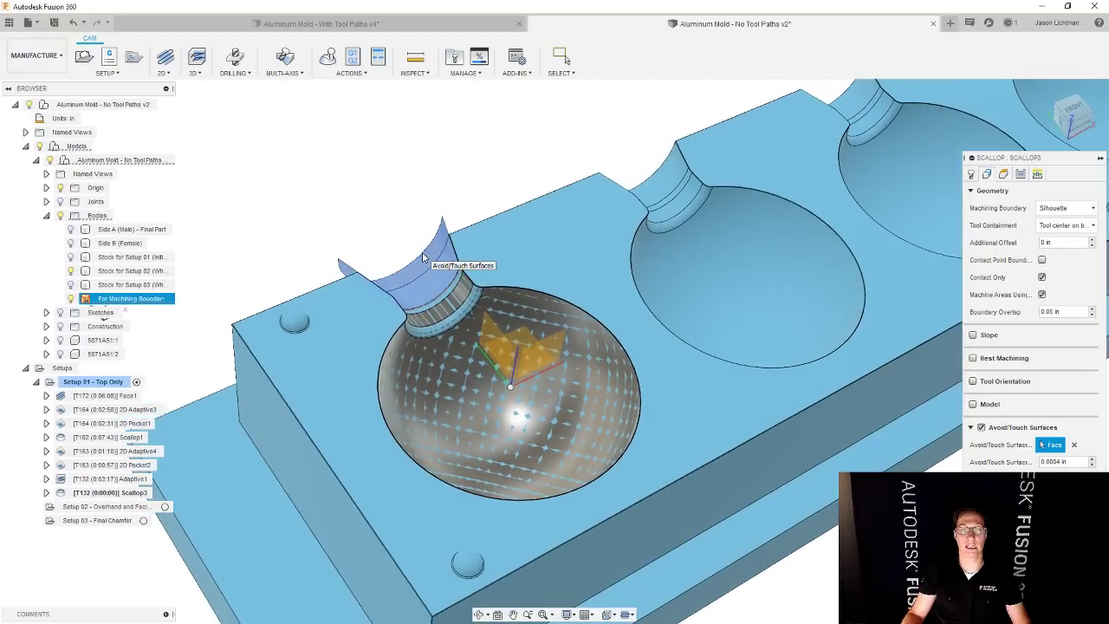
{"action": "scroll", "coordinate": [423, 258], "scroll_direction": "down", "scroll_amount": 1}
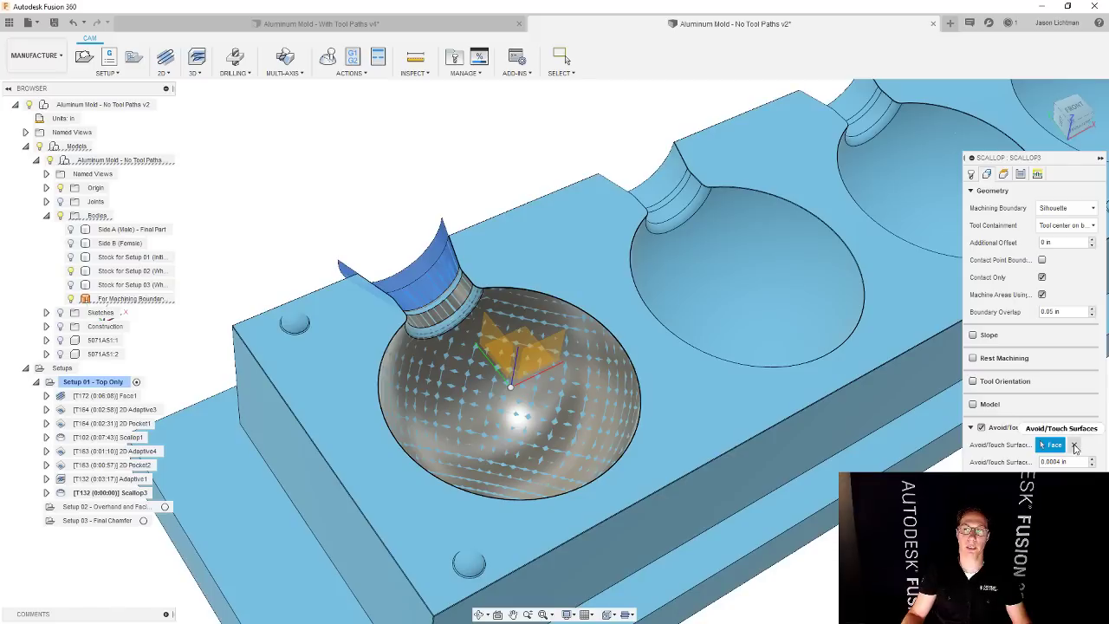
{"action": "left_click", "coordinate": [1073, 444]}
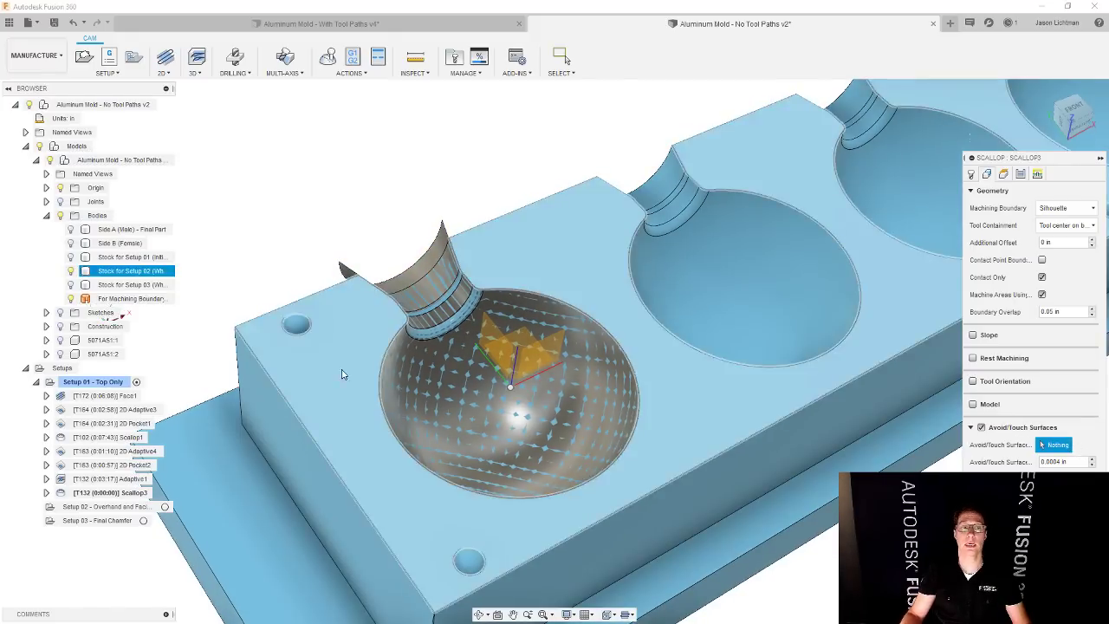
{"action": "left_click", "coordinate": [130, 298]}
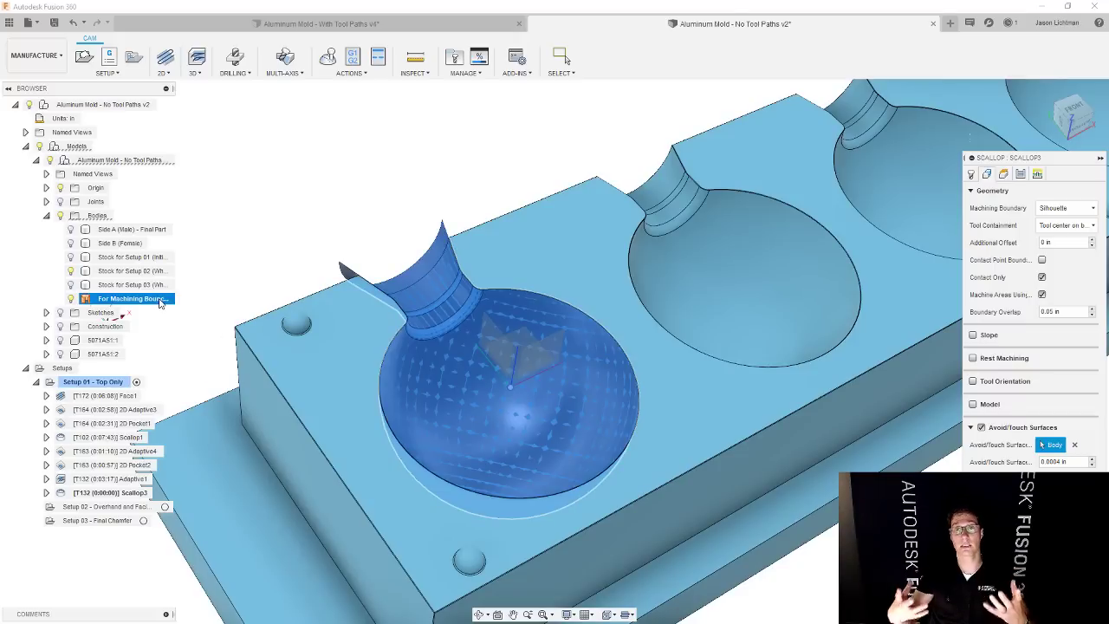
{"action": "middle_click_drag", "start_coordinate": [158, 302], "coordinate": [160, 334], "text": "shift"}
{"action": "left_click", "coordinate": [1021, 174]}
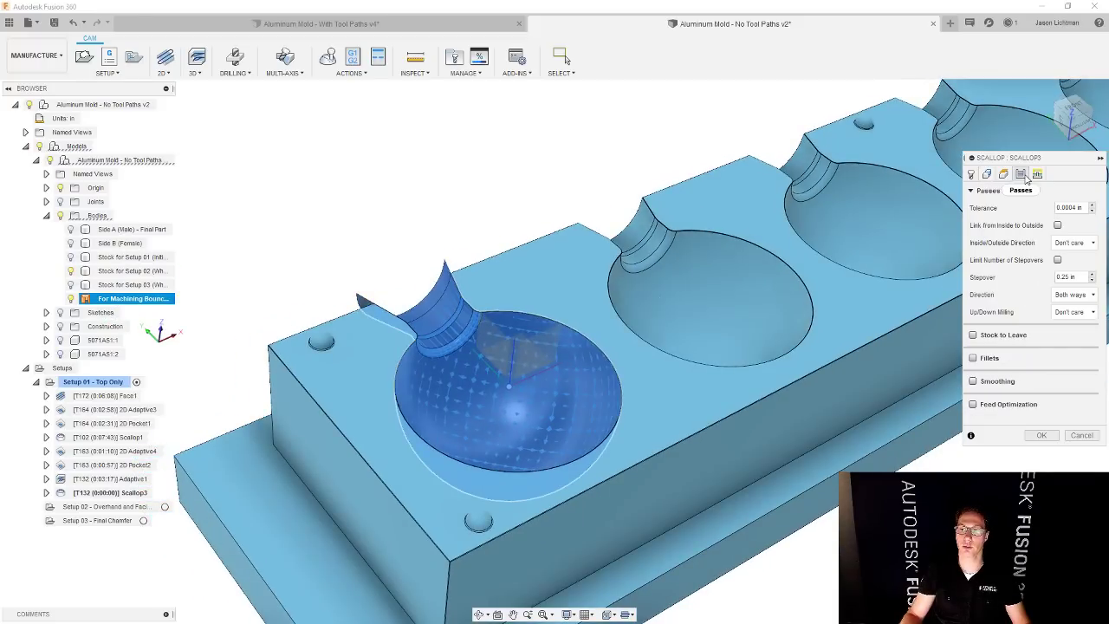
- Generate Scallop3, then lower its stepover and regenerate it at 0:01:57
{"action": "left_click", "coordinate": [1041, 435]}
{"action": "middle_click_drag", "start_coordinate": [259, 485], "coordinate": [183, 545], "text": "shift"}
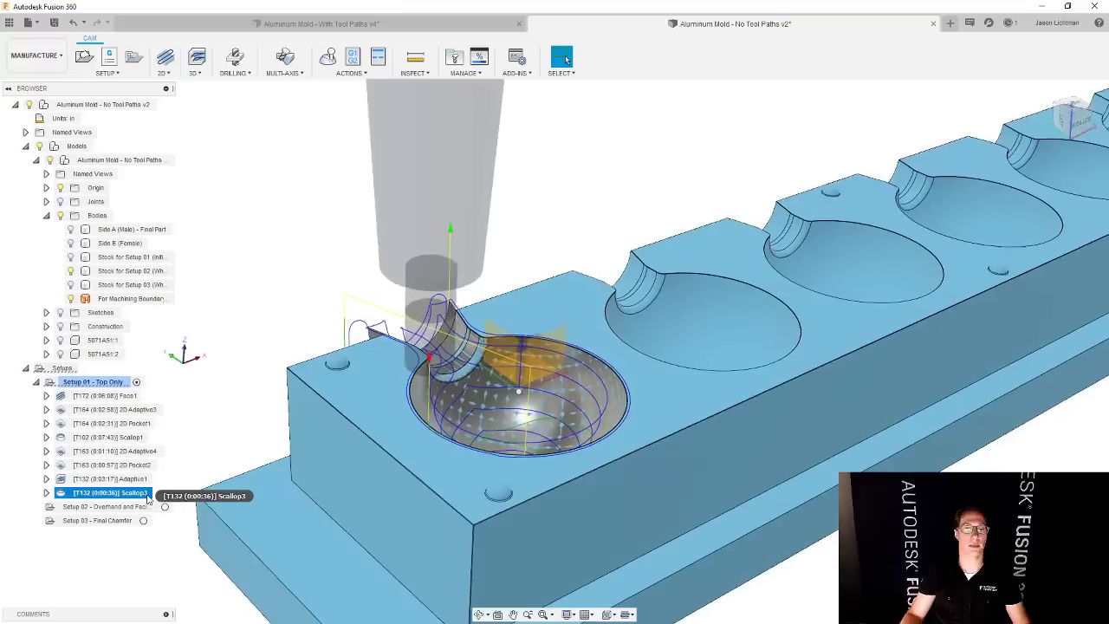
{"action": "right_click", "coordinate": [141, 494]}
{"action": "left_click", "coordinate": [173, 141]}
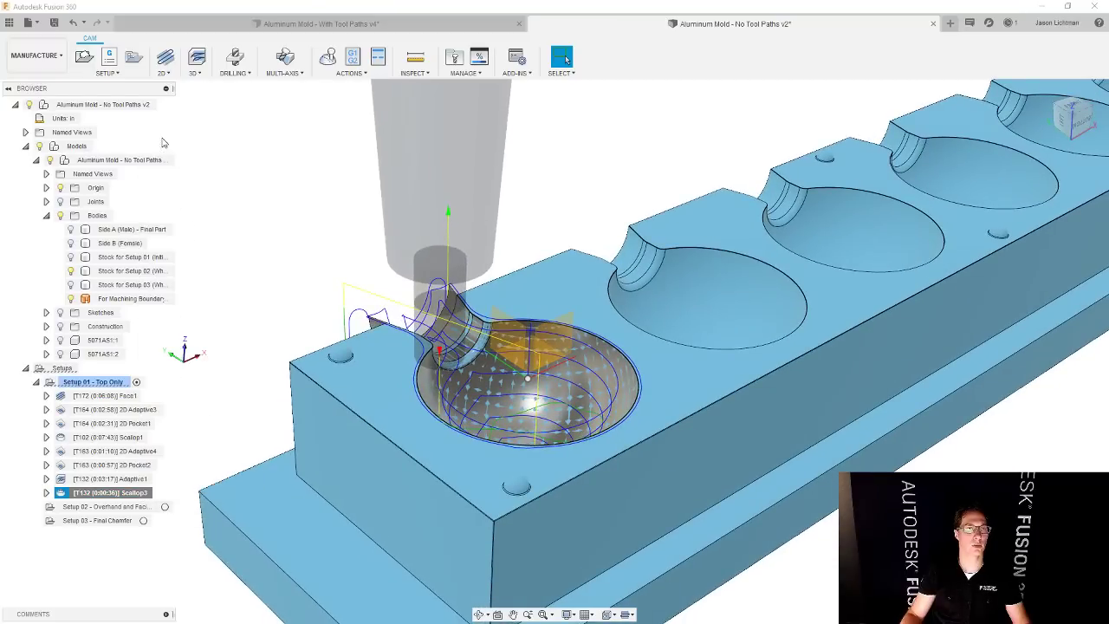
{"action": "left_click", "coordinate": [1020, 174]}
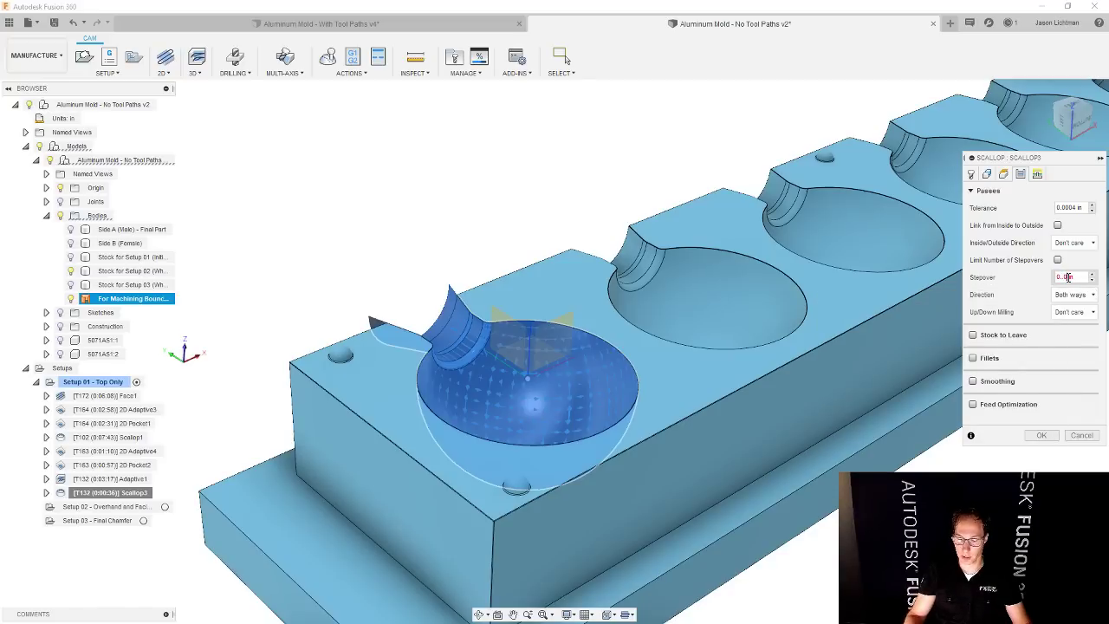
{"action": "key", "text": "Return"}
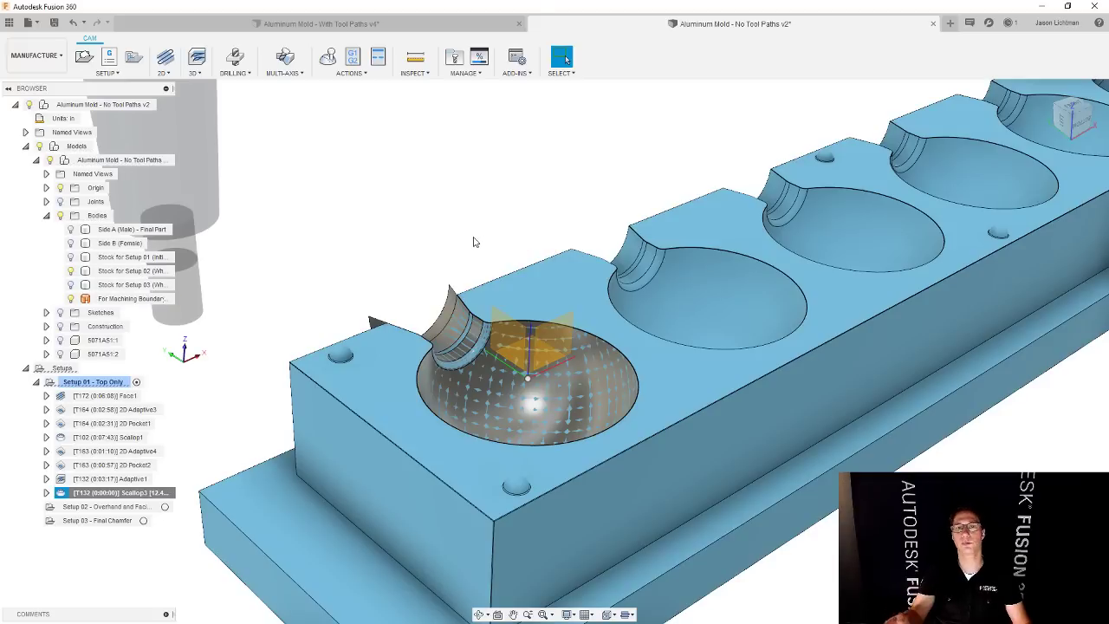
- Orbit to a side view, deselect Scallop3, and bring up the 2D operations list
{"action": "middle_click_drag", "start_coordinate": [472, 241], "coordinate": [298, 269], "text": "shift"}
{"action": "left_click", "coordinate": [299, 268]}
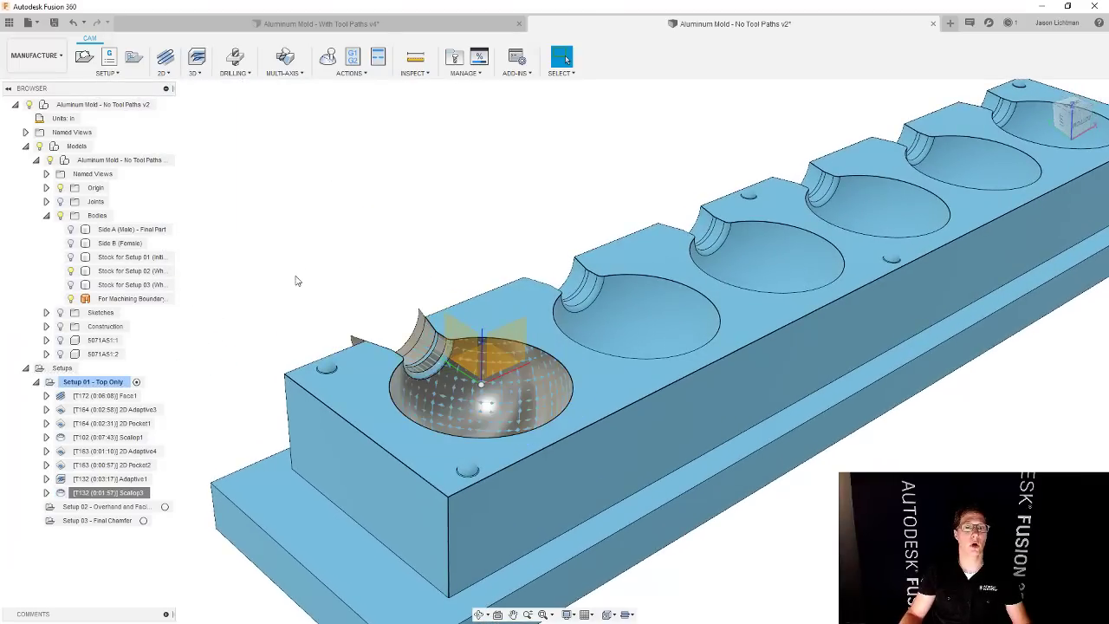
{"action": "scroll", "coordinate": [304, 267], "scroll_direction": "up", "scroll_amount": 1}
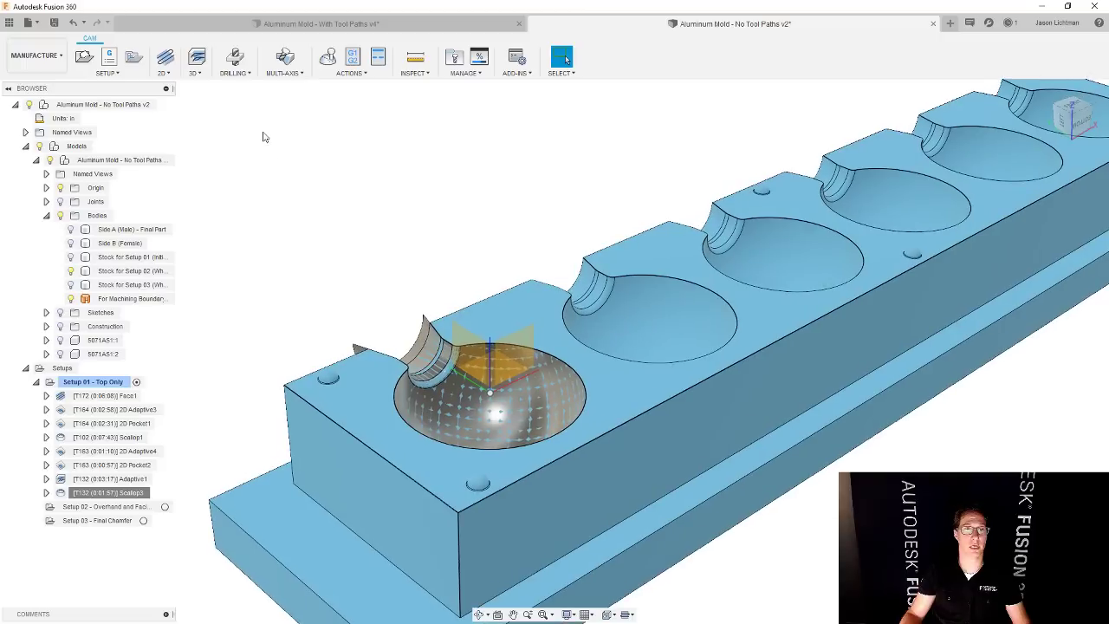
{"action": "left_click", "coordinate": [168, 74]}
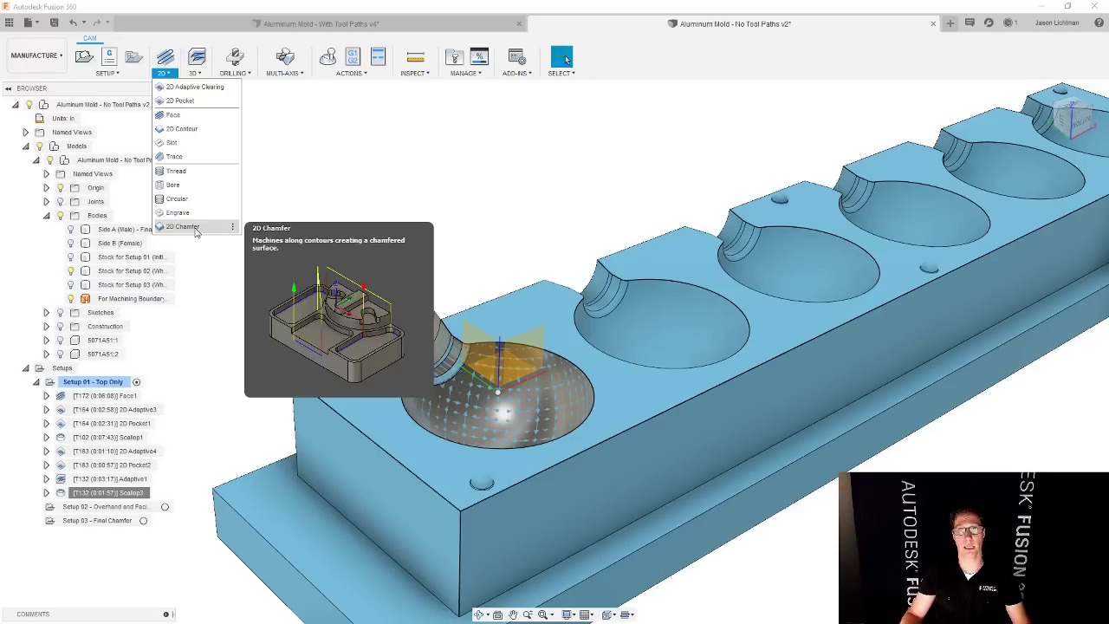
- Create a 2D Contour operation using the #121 3/8" 45° chamfer mill
{"action": "left_click", "coordinate": [198, 129]}
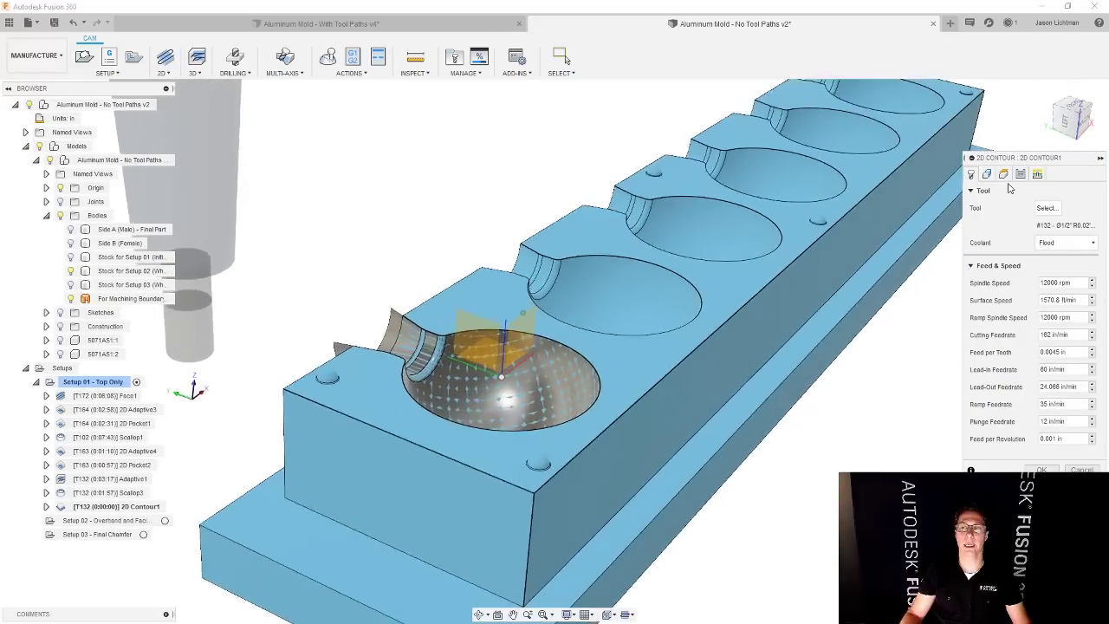
{"action": "left_click", "coordinate": [1047, 209]}
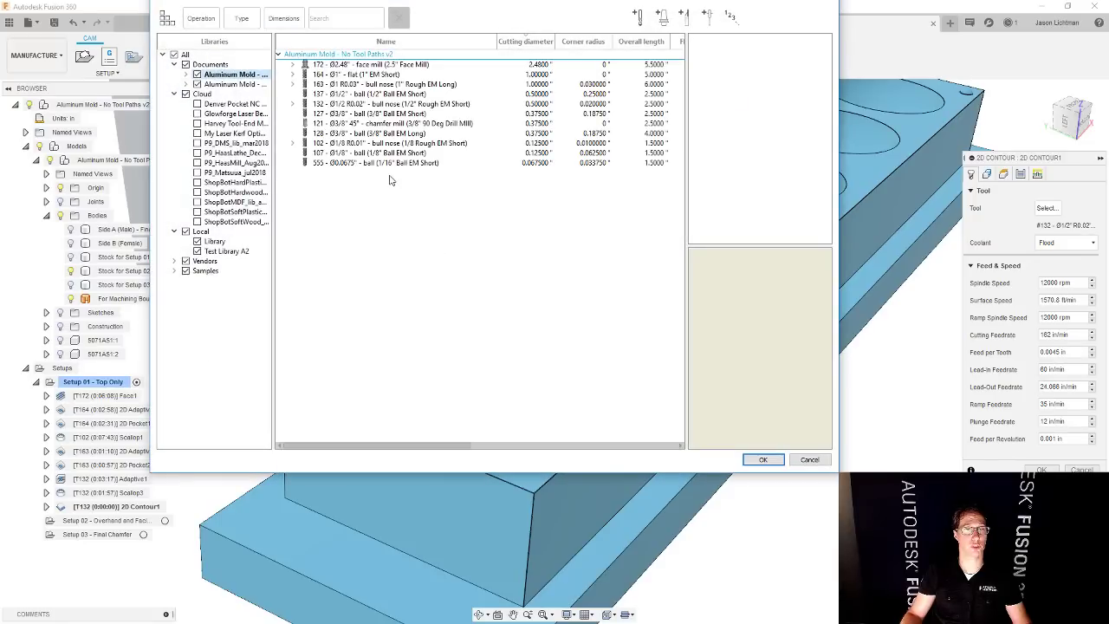
{"action": "left_click", "coordinate": [394, 123]}
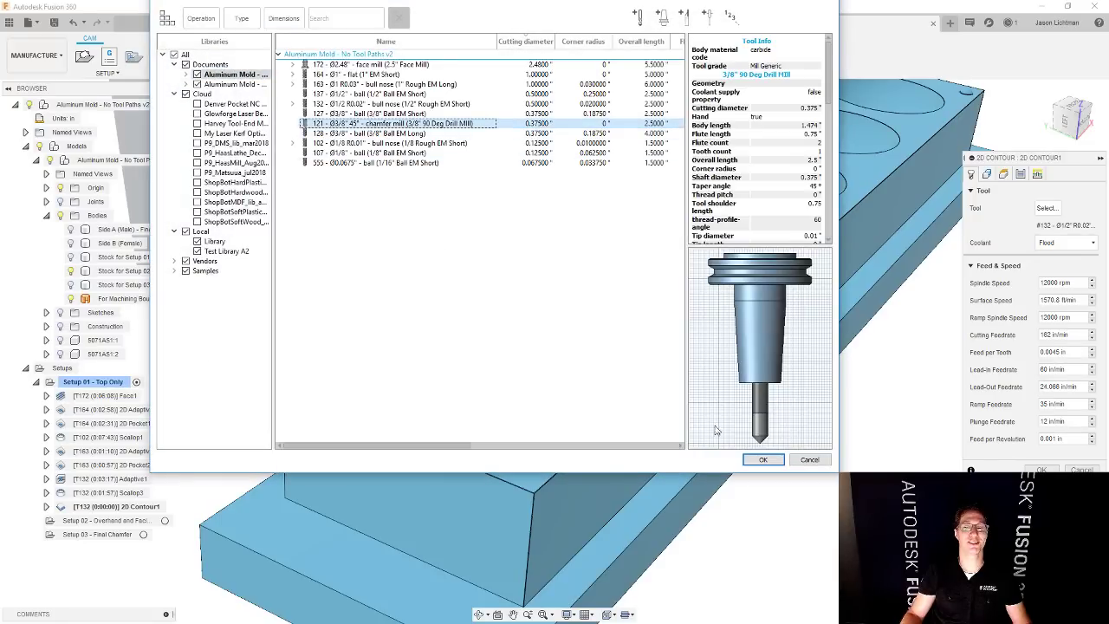
{"action": "left_click", "coordinate": [761, 460]}
- Go to the 2D Contour Geometry settings and zoom in on the bowl edge
{"action": "left_click", "coordinate": [986, 174]}
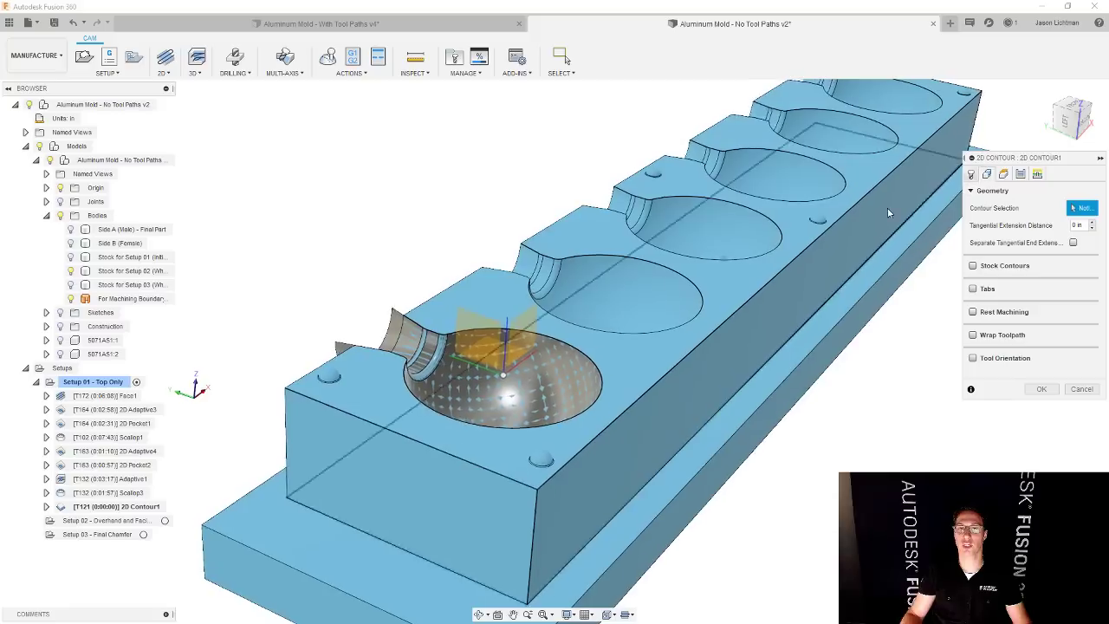
{"action": "scroll", "coordinate": [403, 309], "scroll_direction": "up", "scroll_amount": 3}
{"action": "scroll", "coordinate": [403, 310], "scroll_direction": "up", "scroll_amount": 5}
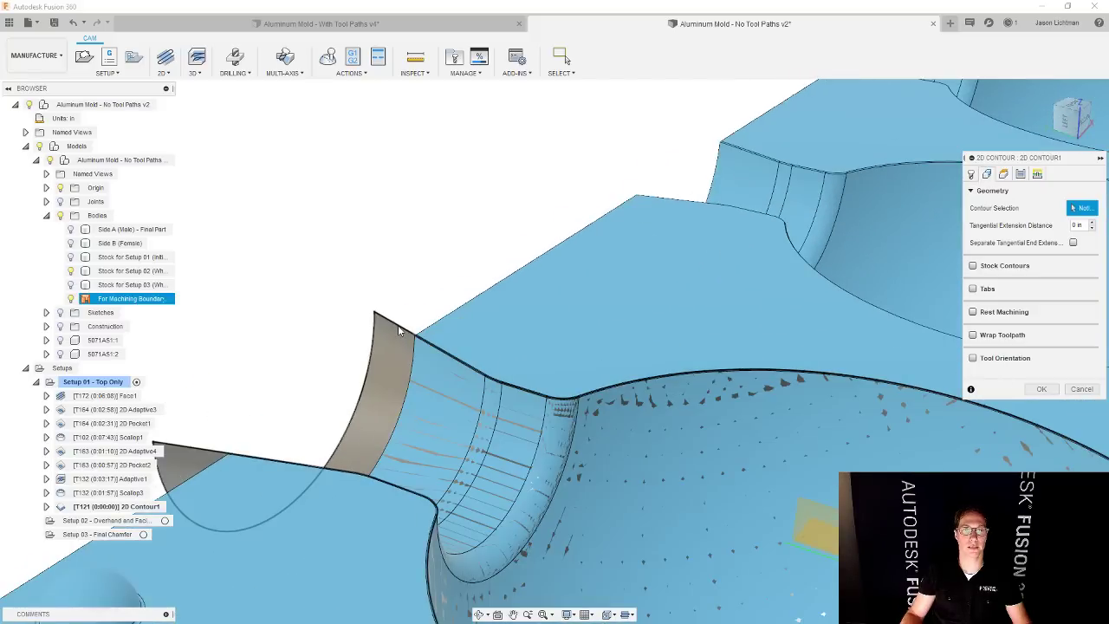
{"action": "scroll", "coordinate": [398, 329], "scroll_direction": "up", "scroll_amount": 3}
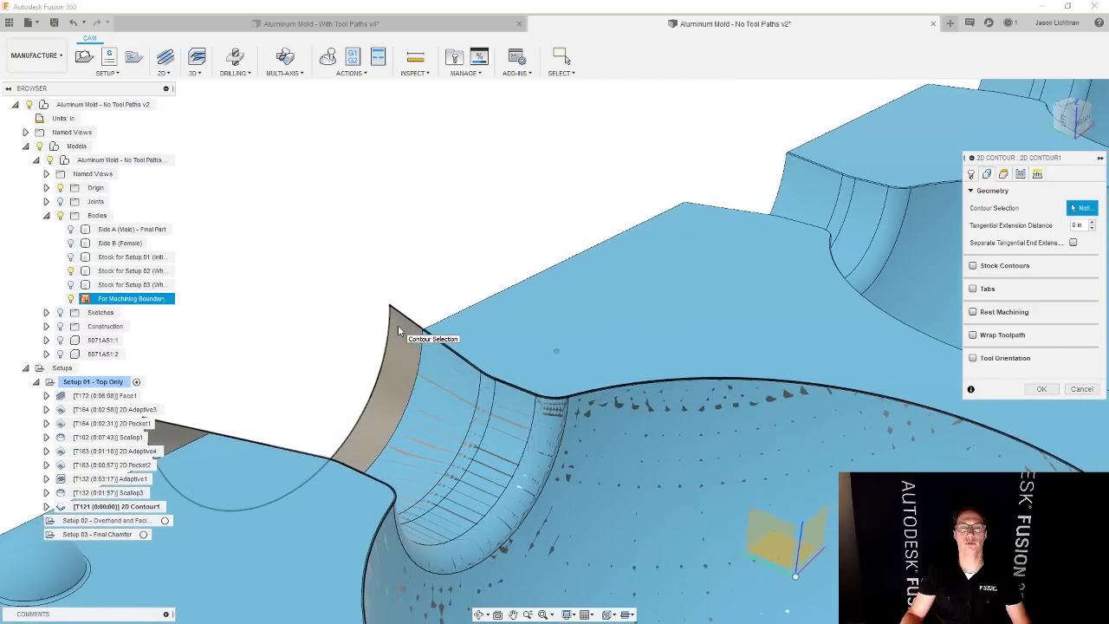
{"action": "scroll", "coordinate": [398, 324], "scroll_direction": "up", "scroll_amount": 5}
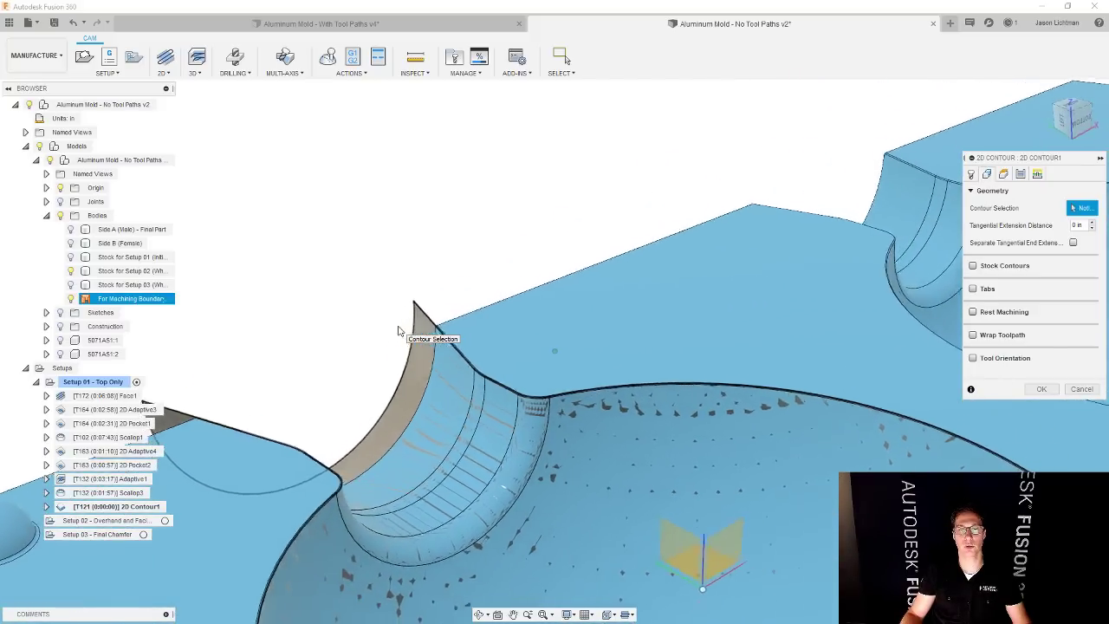
{"action": "scroll", "coordinate": [450, 333], "scroll_direction": "up", "scroll_amount": 3}
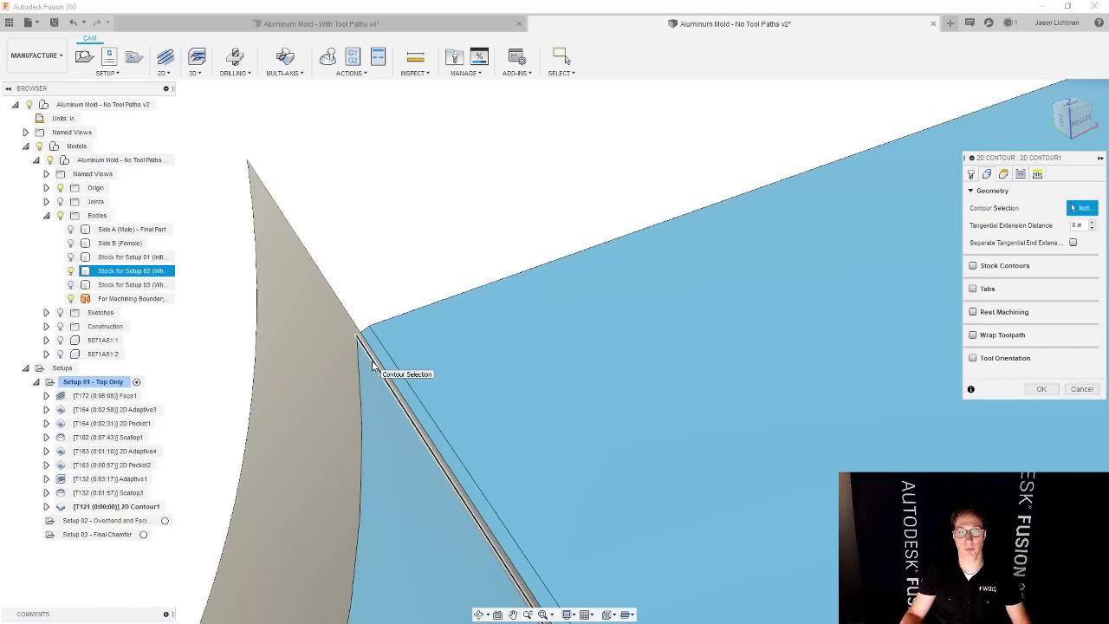
{"action": "scroll", "coordinate": [374, 364], "scroll_direction": "down", "scroll_amount": 2}
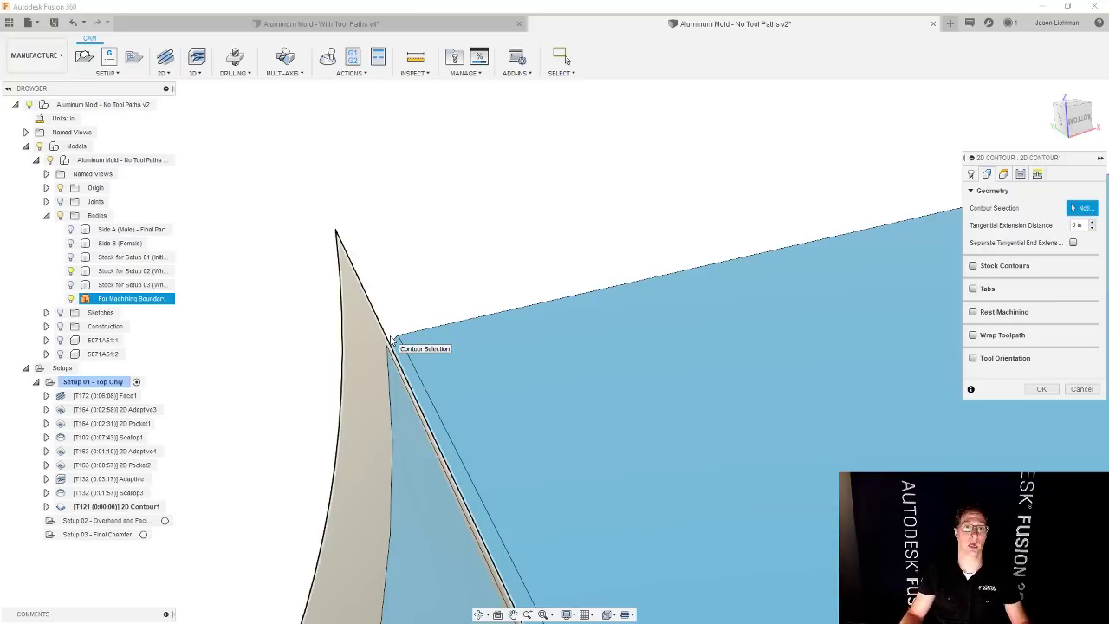
{"action": "scroll", "coordinate": [398, 336], "scroll_direction": "down", "scroll_amount": 3}
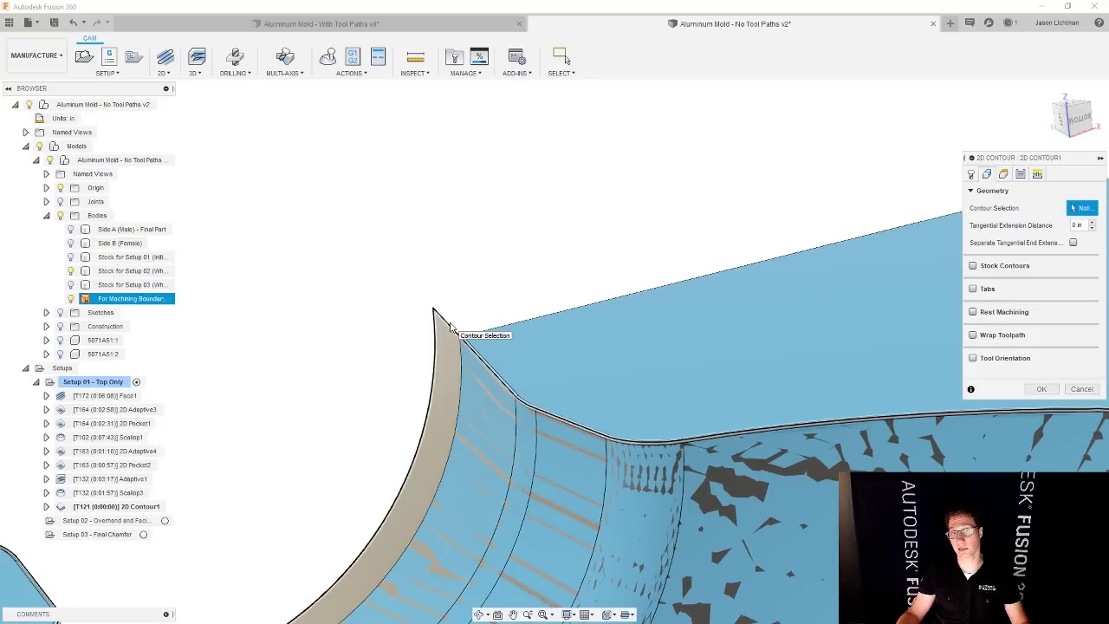
{"action": "scroll", "coordinate": [449, 326], "scroll_direction": "down", "scroll_amount": 5}
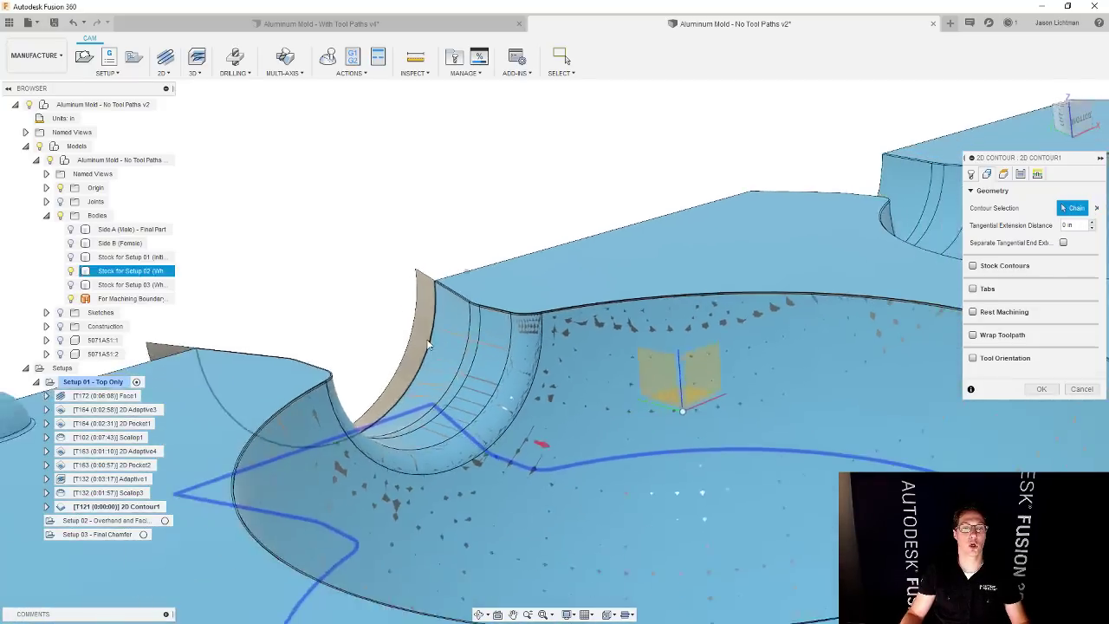
- Select the bowl's top rim edge as the start of the contour chain
{"action": "left_click", "coordinate": [395, 400]}
{"action": "middle_click_drag", "start_coordinate": [395, 400], "coordinate": [359, 380], "text": "shift"}
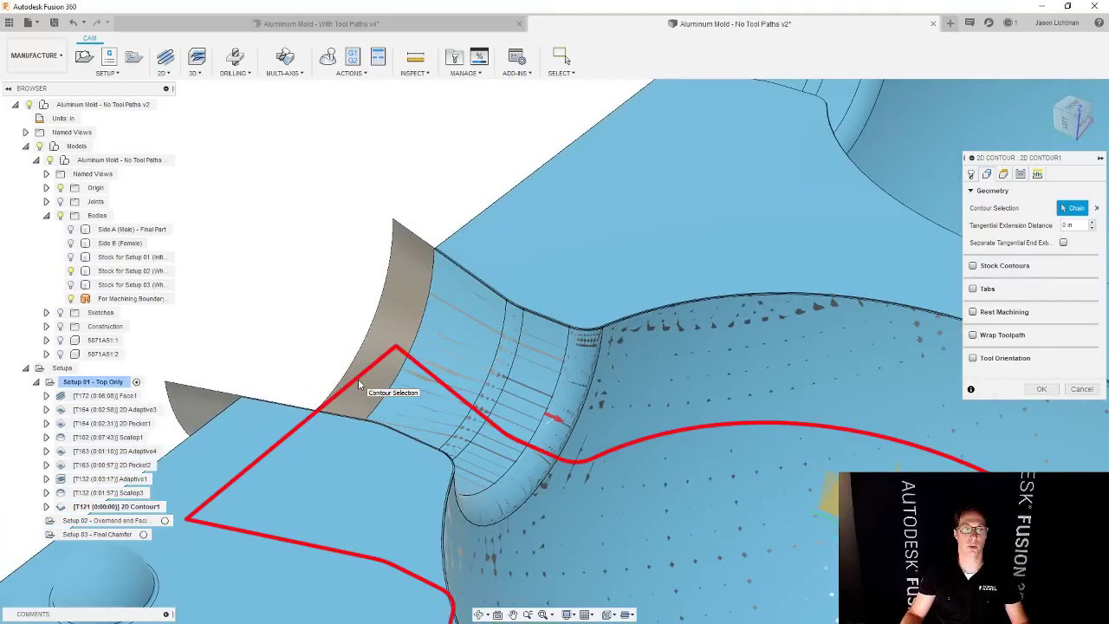
{"action": "left_click", "coordinate": [358, 381]}
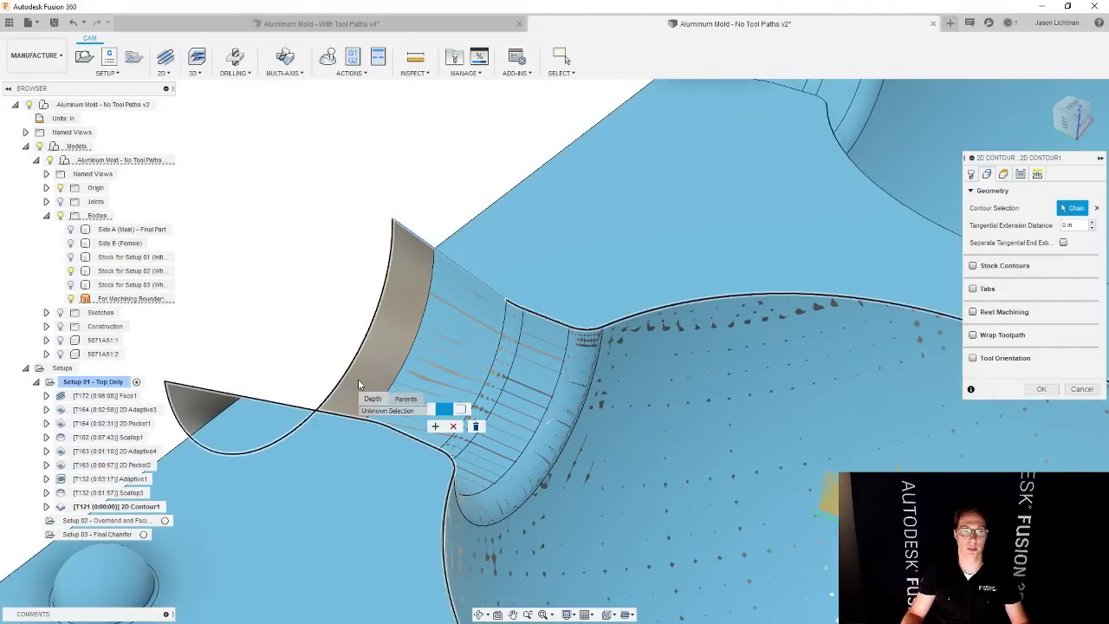
{"action": "left_click", "coordinate": [462, 409]}
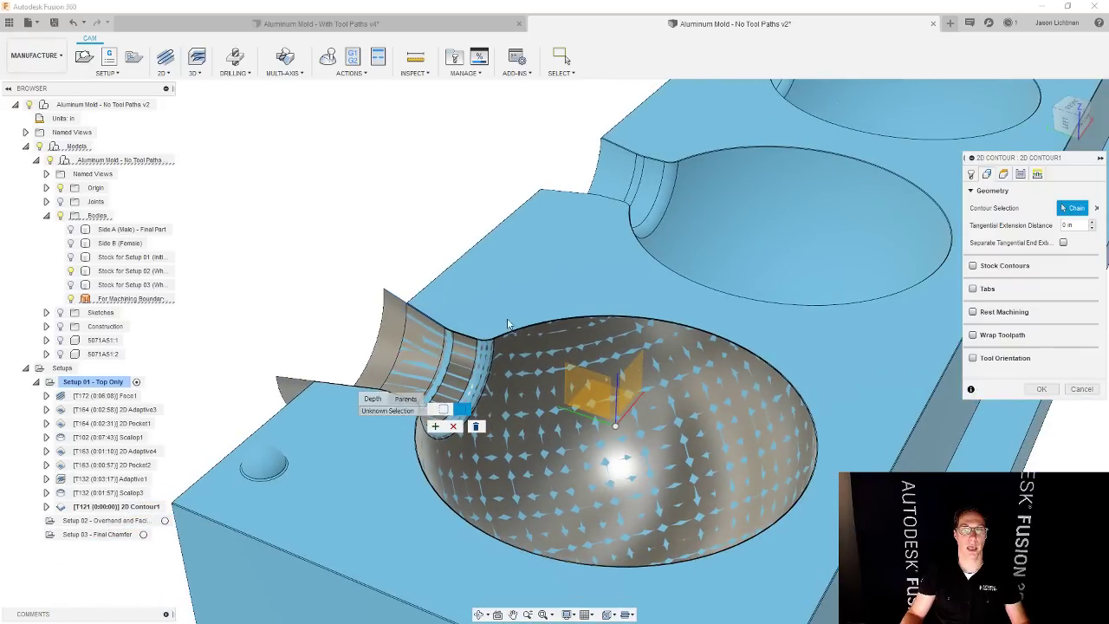
{"action": "left_click", "coordinate": [435, 426]}
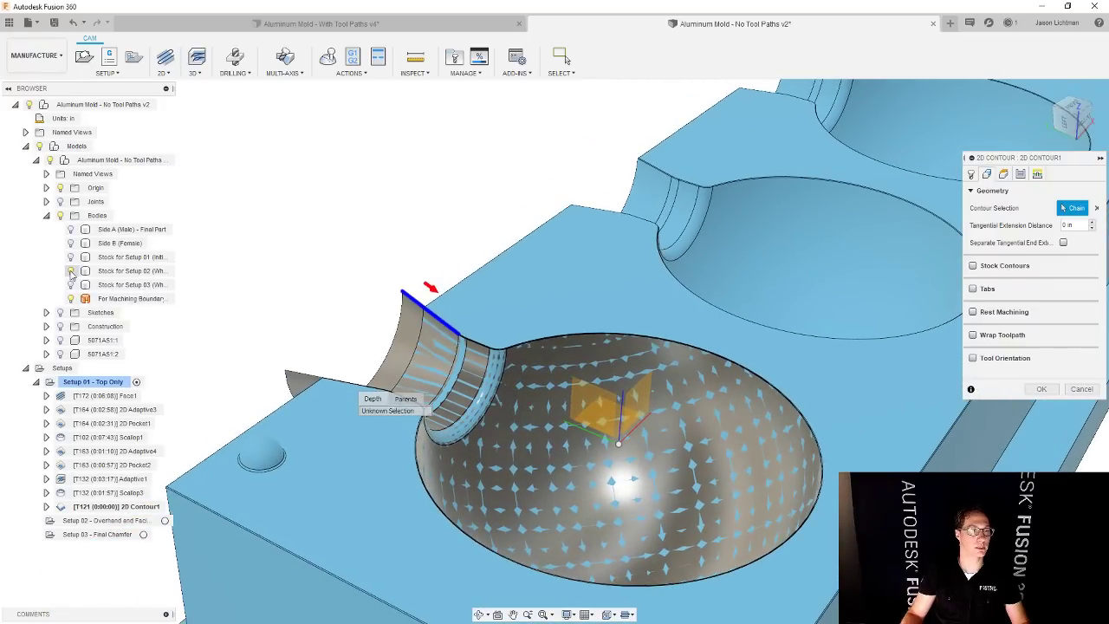
{"action": "scroll", "coordinate": [464, 333], "scroll_direction": "up", "scroll_amount": 3}
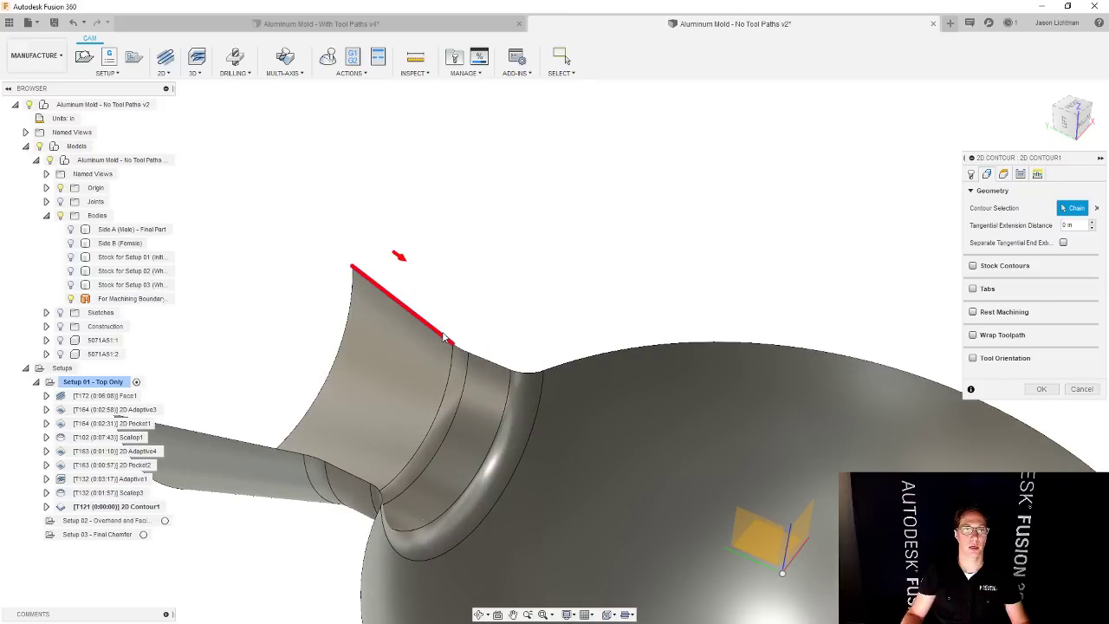
- Extend the contour chain along the spout's top and lower edges and accept it
{"action": "left_click", "coordinate": [443, 338]}
{"action": "scroll", "coordinate": [496, 344], "scroll_direction": "up", "scroll_amount": 4}
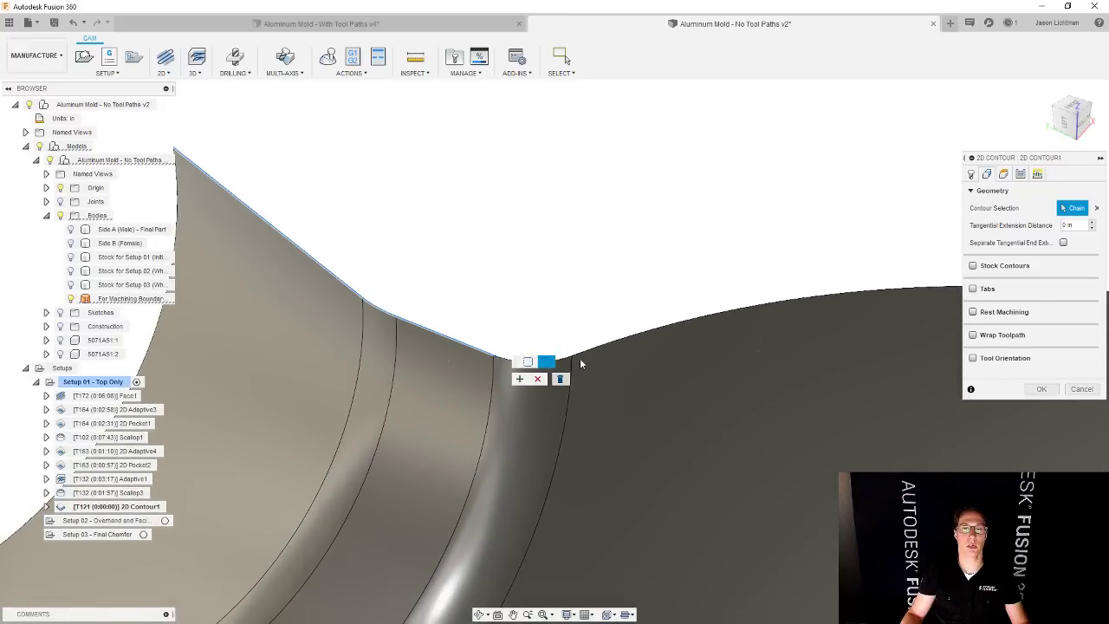
{"action": "scroll", "coordinate": [589, 347], "scroll_direction": "down", "scroll_amount": 6}
{"action": "middle_click_drag", "start_coordinate": [594, 359], "coordinate": [453, 437], "text": "shift"}
{"action": "scroll", "coordinate": [464, 462], "scroll_direction": "up", "scroll_amount": 5}
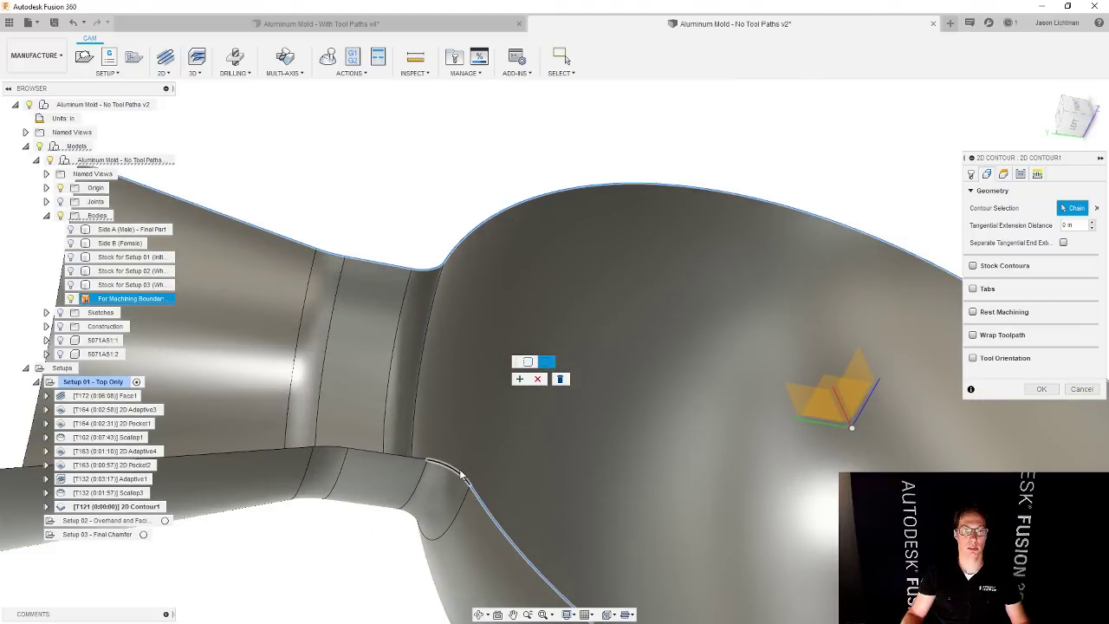
{"action": "left_click", "coordinate": [376, 454]}
{"action": "scroll", "coordinate": [274, 450], "scroll_direction": "down", "scroll_amount": 4}
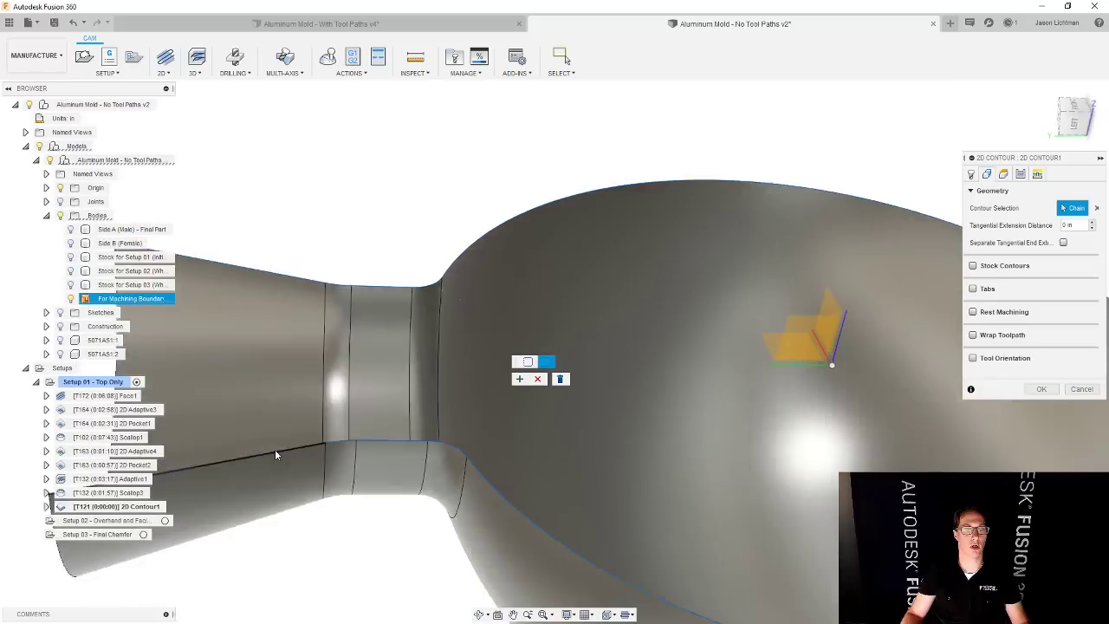
{"action": "middle_click_drag", "start_coordinate": [274, 450], "coordinate": [594, 416], "text": "shift"}
{"action": "left_click", "coordinate": [520, 378]}
{"action": "scroll", "coordinate": [508, 407], "scroll_direction": "down", "scroll_amount": 4}
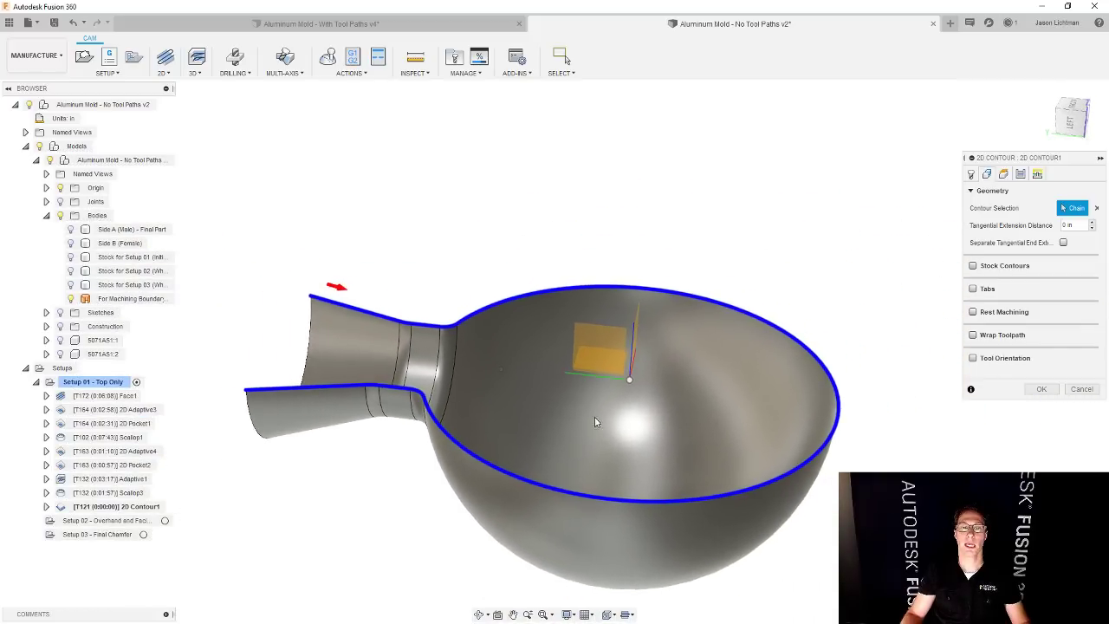
- Set the 2D Contour tangential extension distance to 12
{"action": "left_click", "coordinate": [1020, 176]}
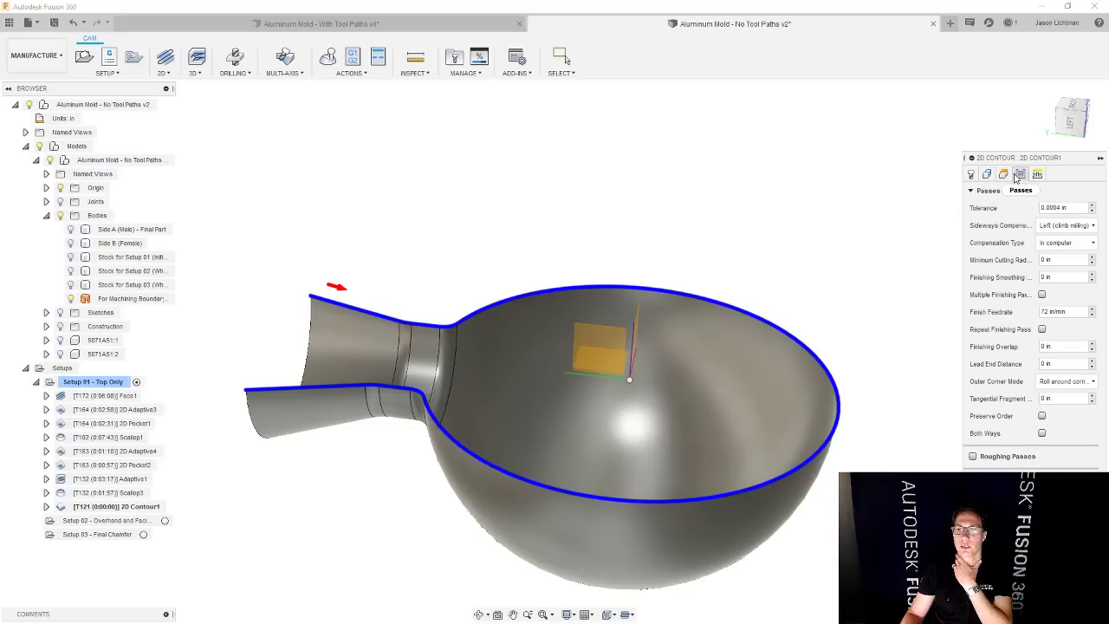
{"action": "left_click", "coordinate": [1003, 174]}
{"action": "left_click", "coordinate": [989, 174]}
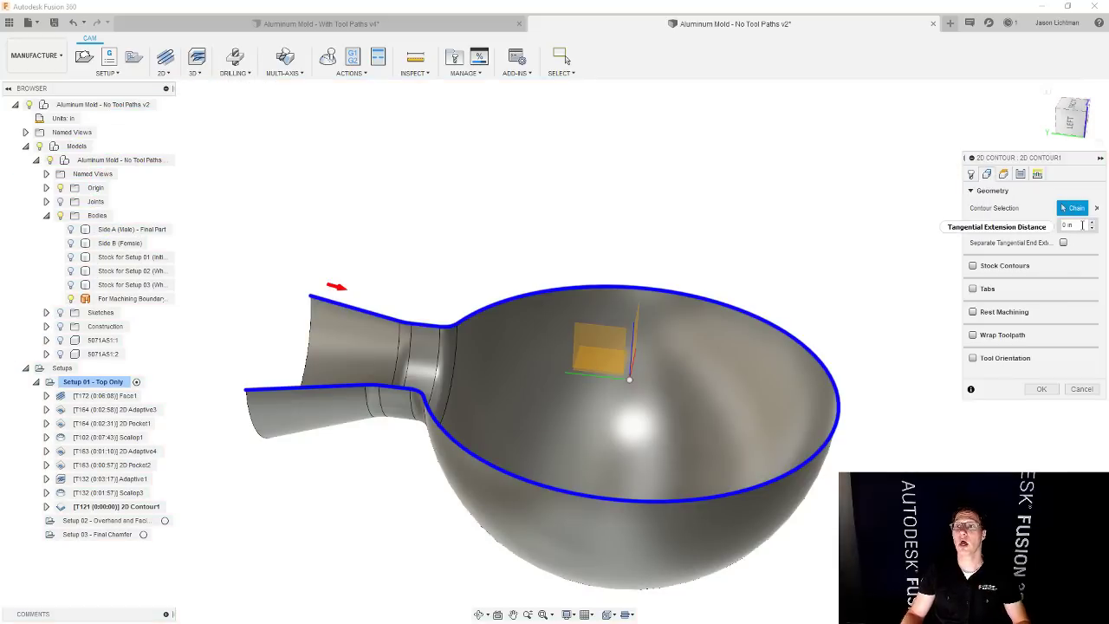
{"action": "left_click", "coordinate": [1082, 225]}
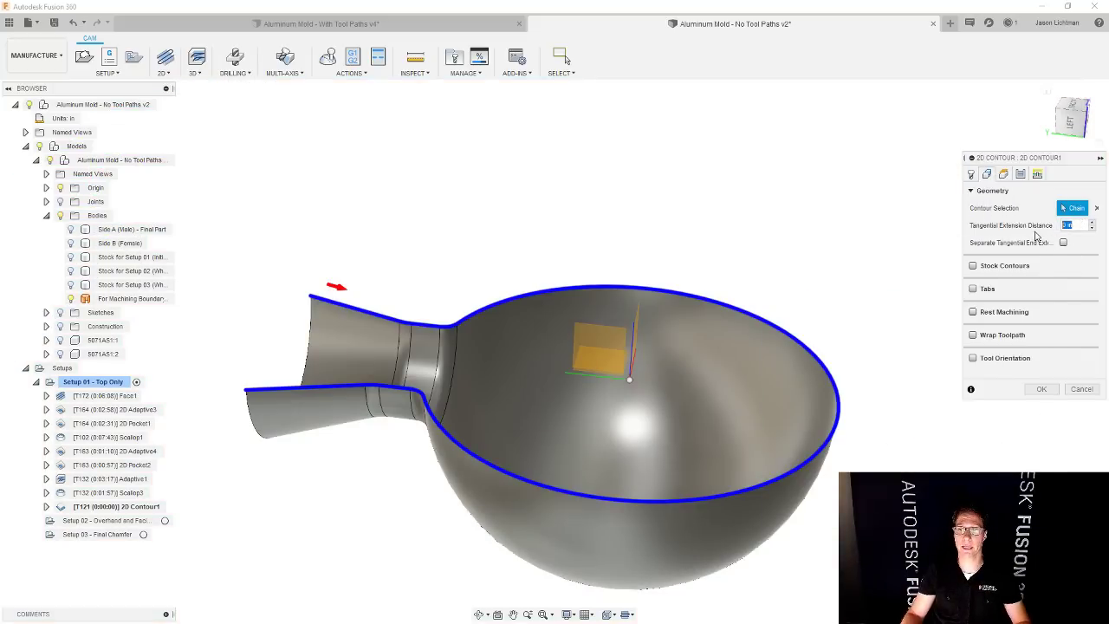
{"action": "type", "text": "125"}
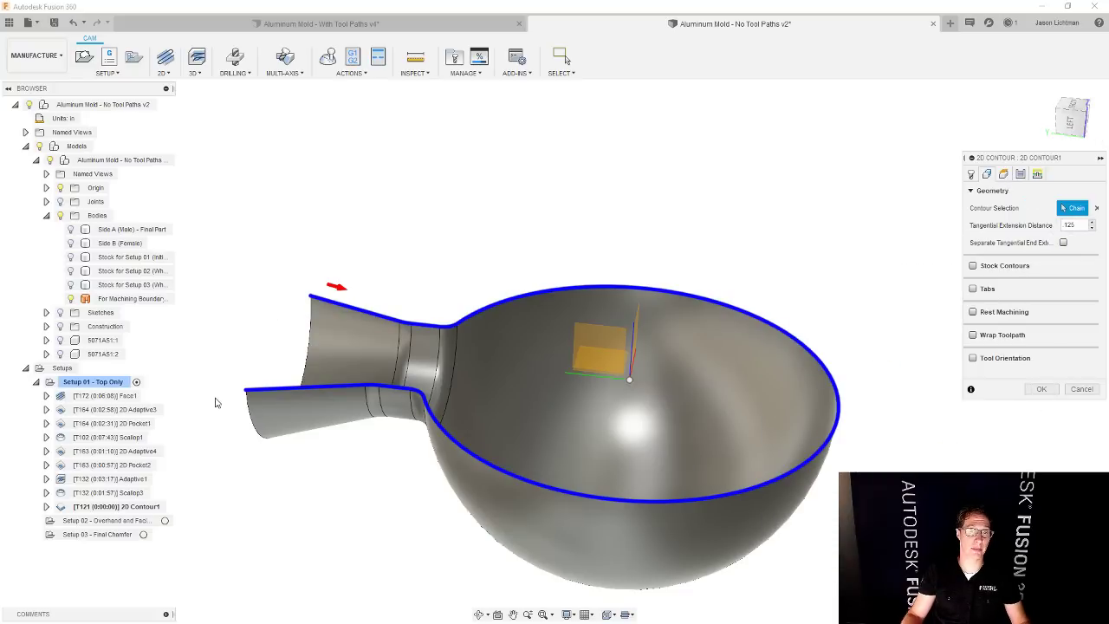
- Review the contour passes and generate the 2D Contour1 toolpath (0:00:25, T121)
{"action": "scroll", "coordinate": [299, 501], "scroll_direction": "down", "scroll_amount": 2}
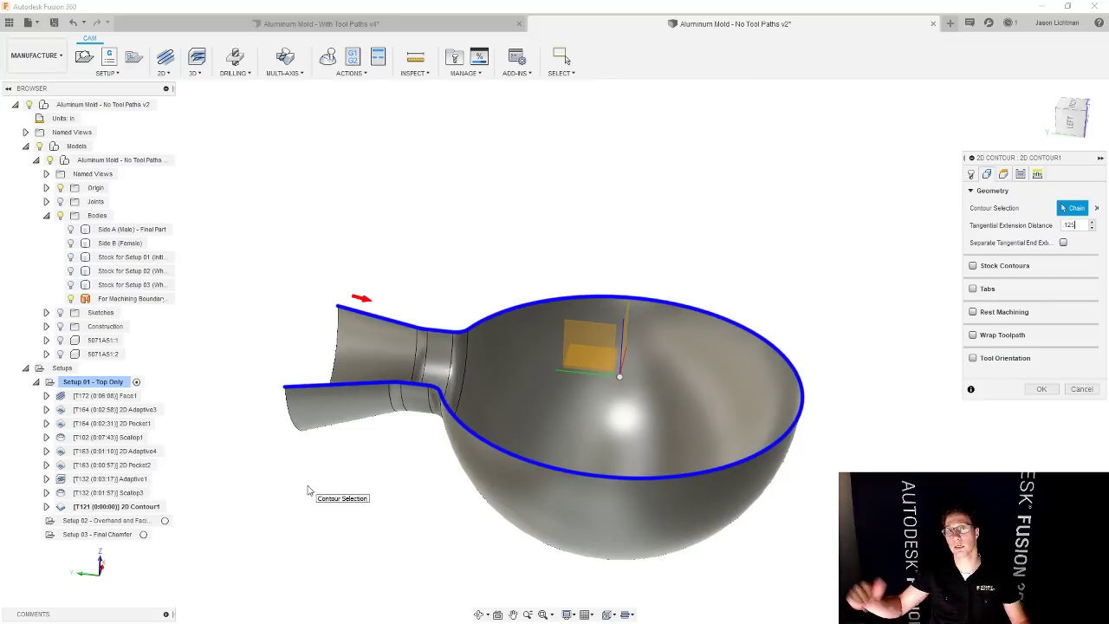
{"action": "left_click", "coordinate": [1019, 178]}
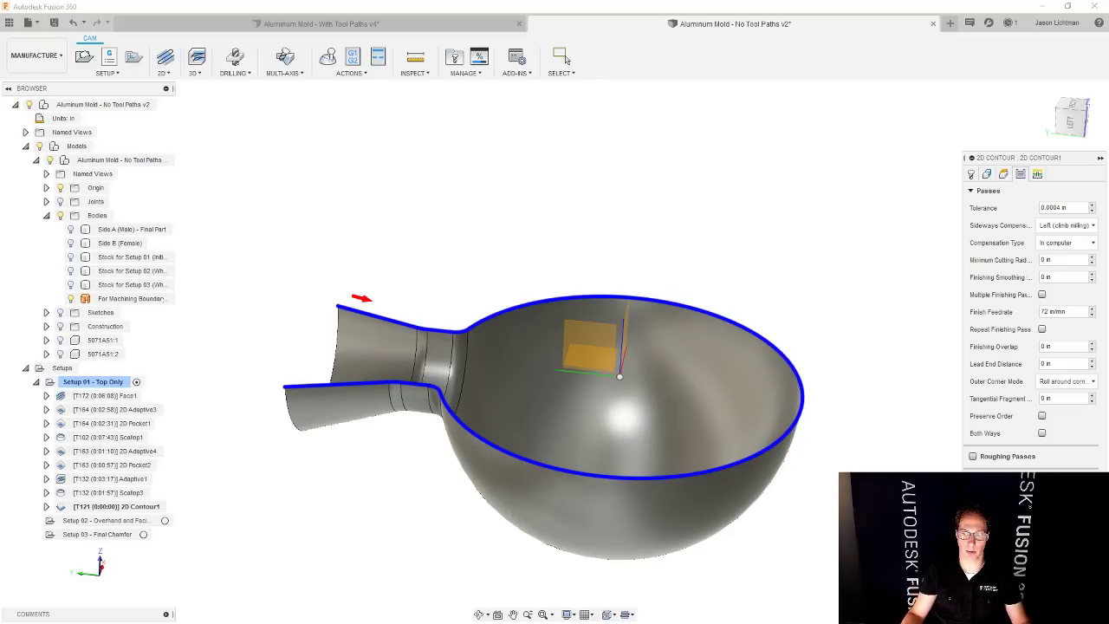
{"action": "key", "text": "Return"}
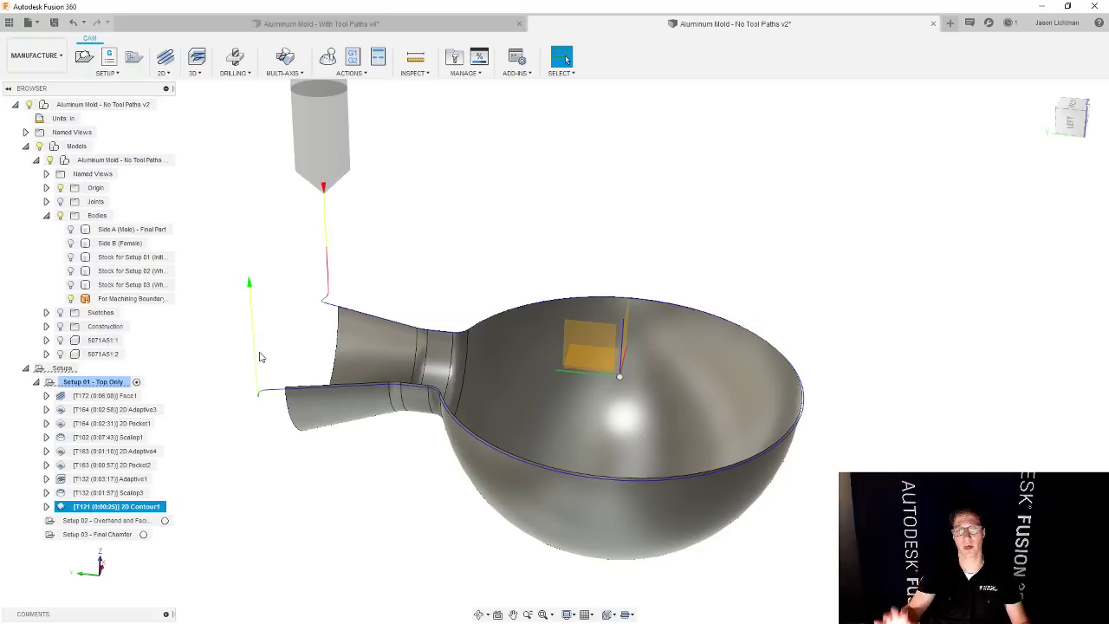
{"action": "left_click", "coordinate": [255, 378]}
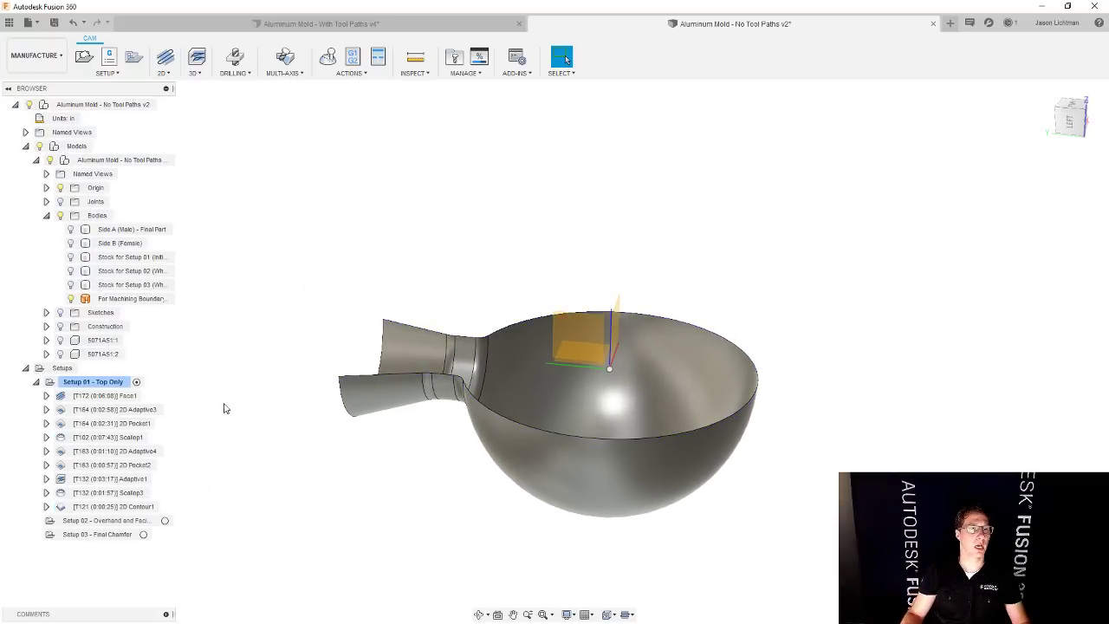
{"action": "right_click", "coordinate": [111, 385]}
{"action": "left_click", "coordinate": [142, 185]}
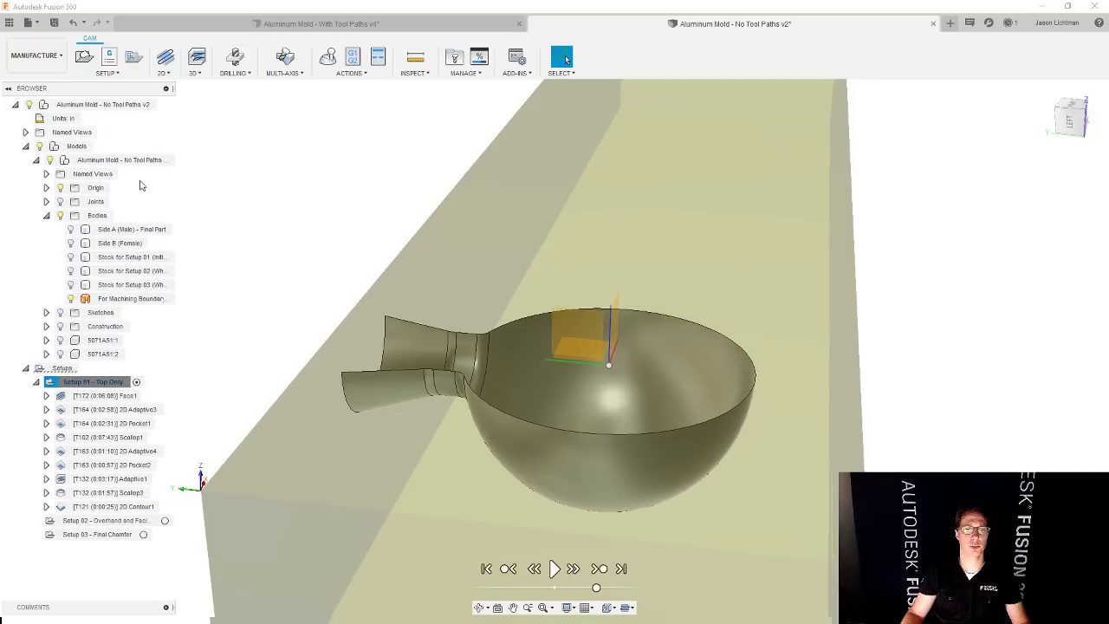
{"action": "left_click", "coordinate": [554, 568]}
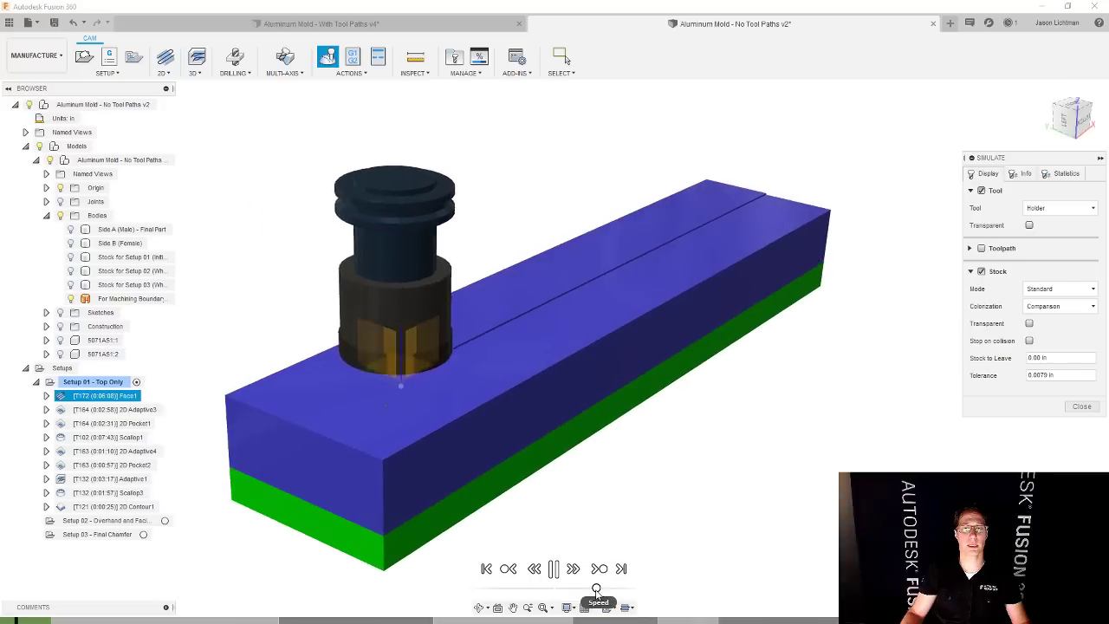
{"action": "left_click_drag", "start_coordinate": [596, 591], "coordinate": [611, 591]}
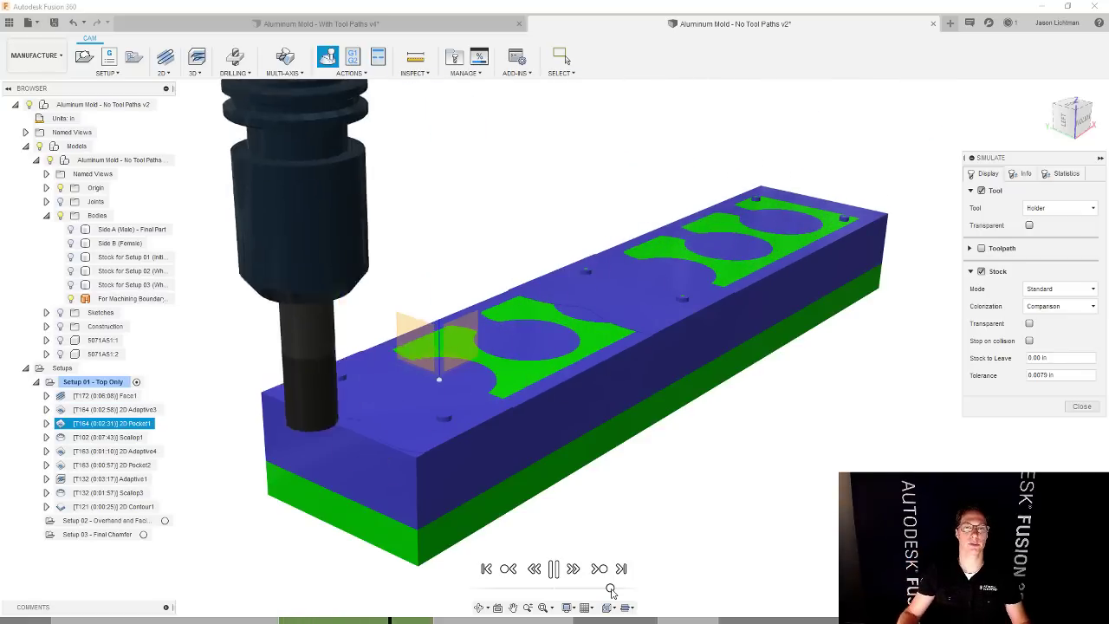
{"action": "left_click", "coordinate": [621, 568]}
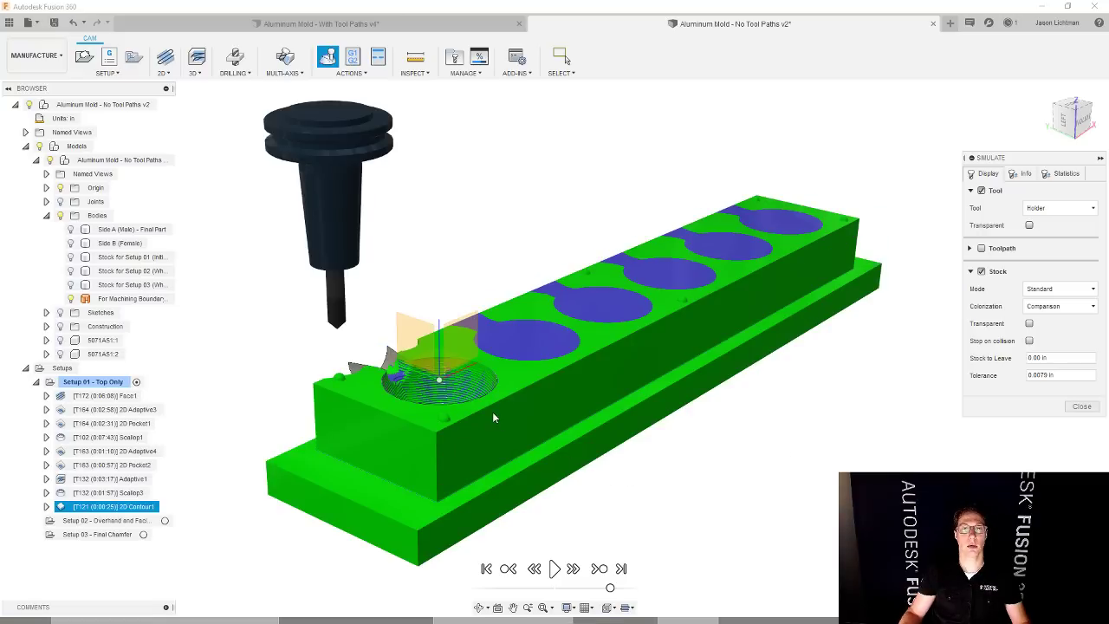
{"action": "scroll", "coordinate": [485, 403], "scroll_direction": "up", "scroll_amount": 5}
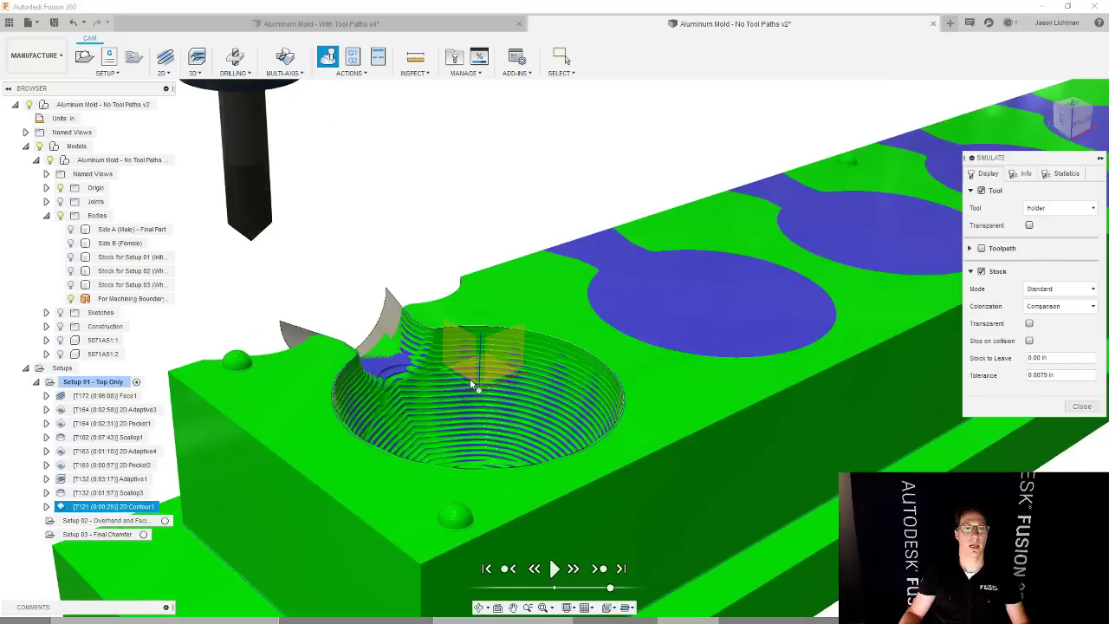
{"action": "middle_click_drag", "start_coordinate": [469, 378], "coordinate": [466, 388], "text": "shift"}
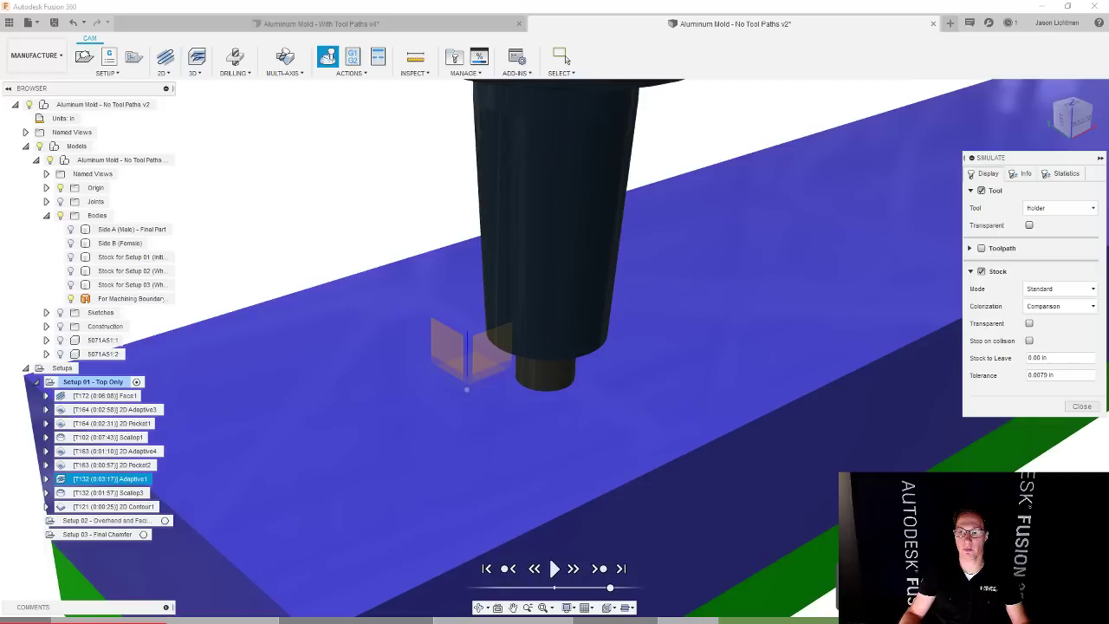
{"action": "middle_click_drag", "start_coordinate": [463, 383], "coordinate": [1097, 470], "text": "shift"}
{"action": "left_click", "coordinate": [1081, 406]}
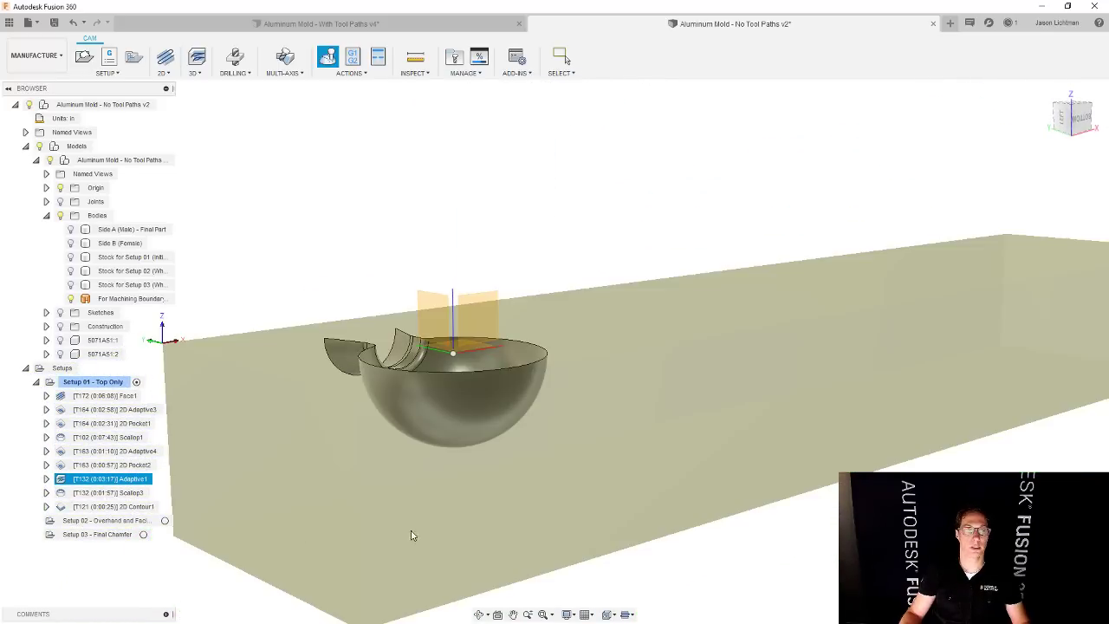
- Edit Adaptive1's tool, browsing the P9_HaasMill_Aug2017 library filtered to bull nose tools
{"action": "right_click", "coordinate": [114, 481]}
{"action": "left_click", "coordinate": [137, 131]}
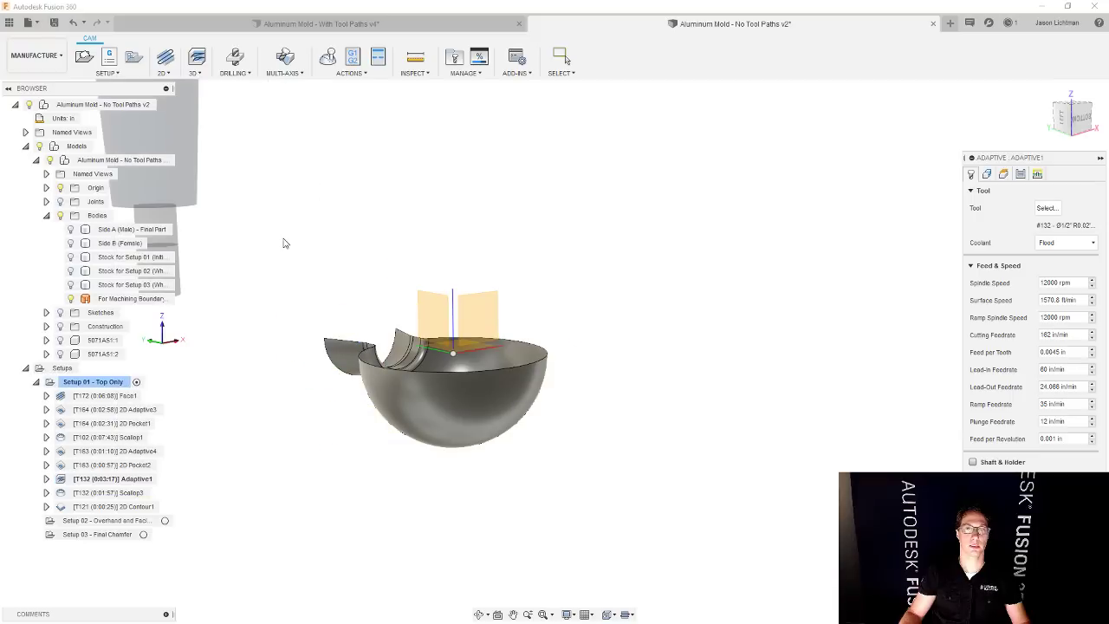
{"action": "left_click", "coordinate": [1050, 208]}
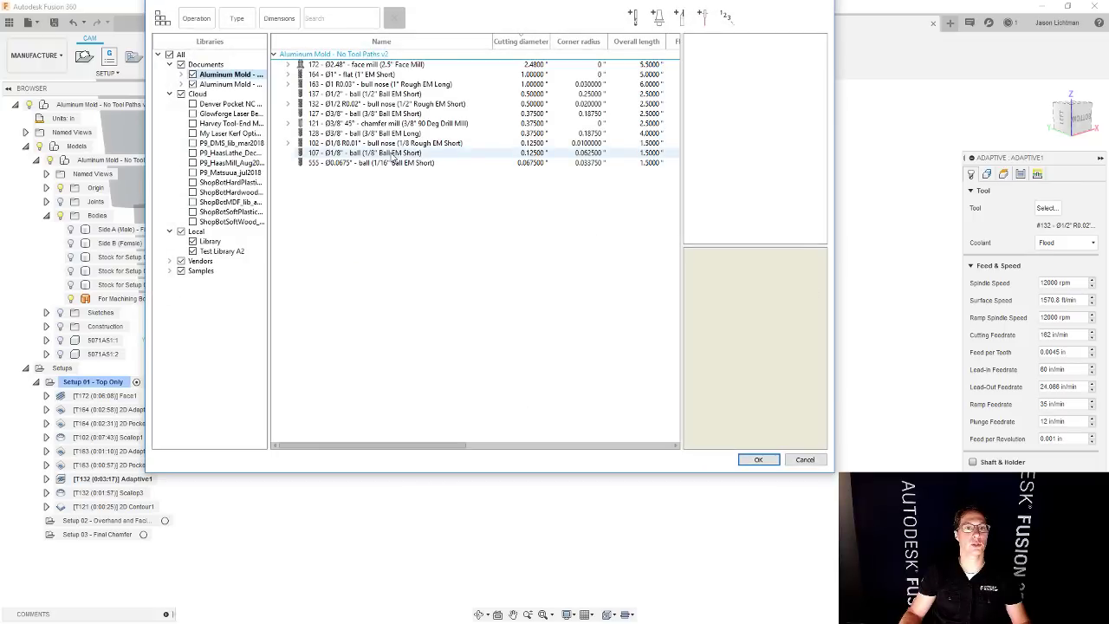
{"action": "left_click", "coordinate": [215, 165]}
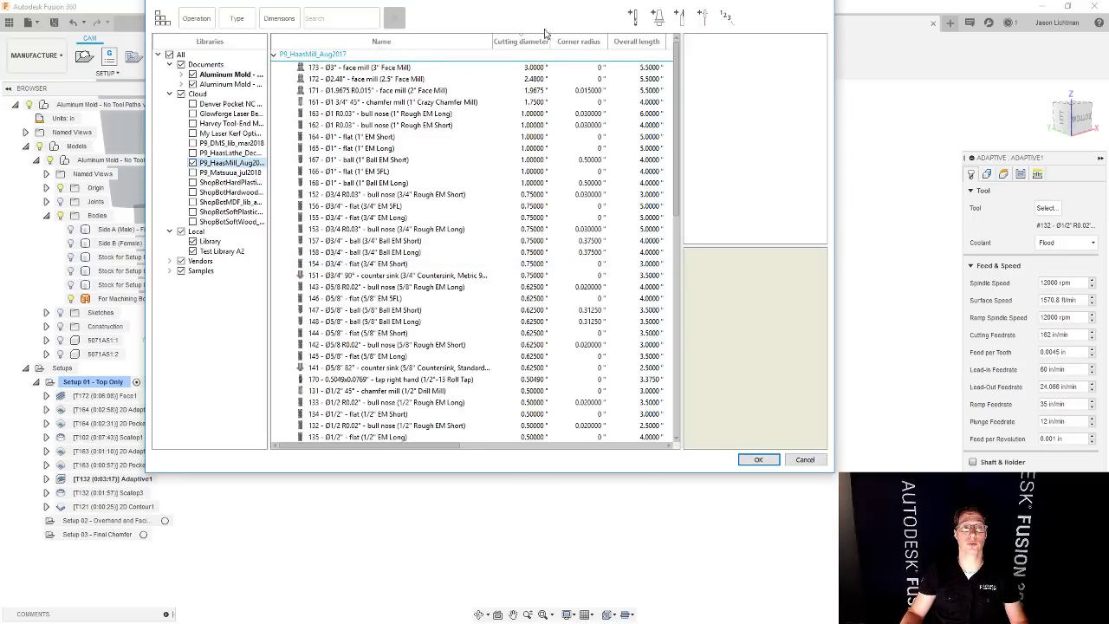
{"action": "left_click", "coordinate": [249, 26]}
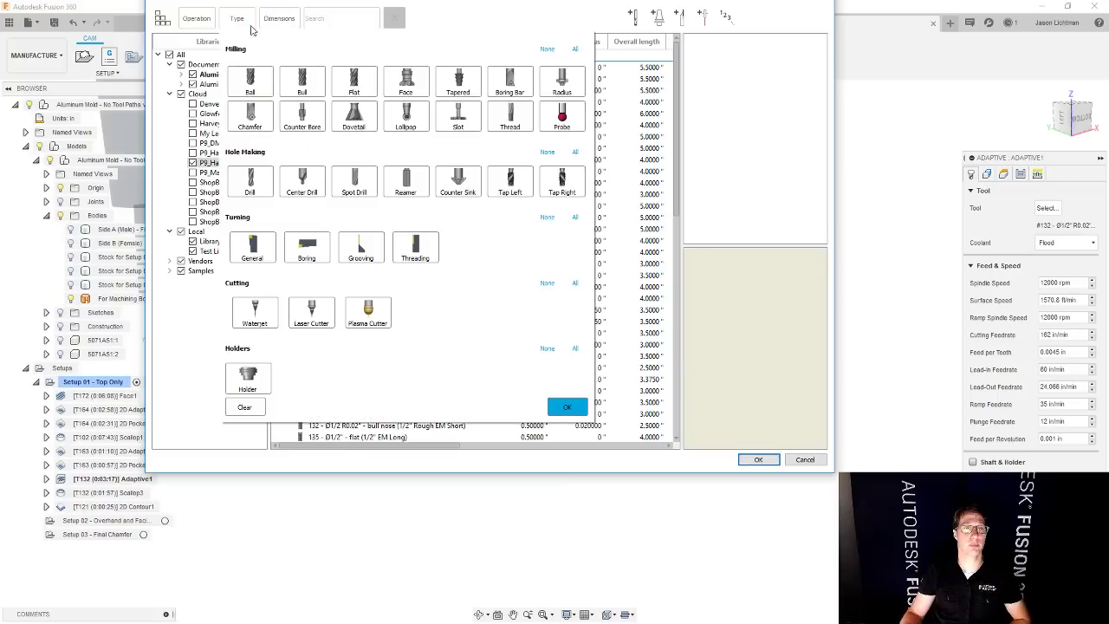
{"action": "left_click", "coordinate": [313, 85]}
{"action": "left_click", "coordinate": [568, 407]}
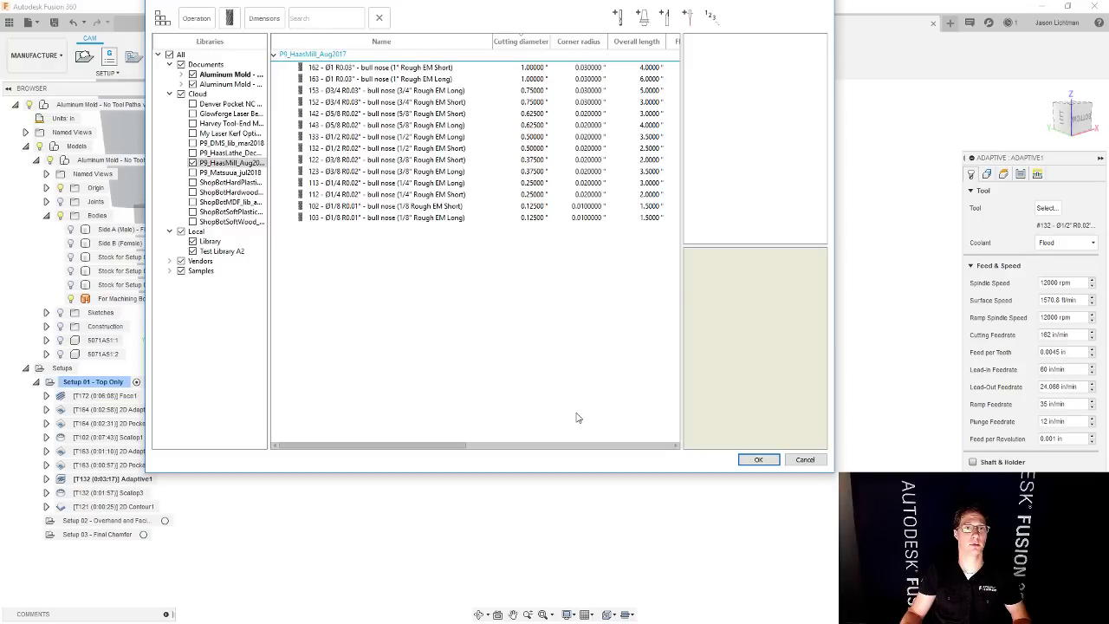
{"action": "left_click", "coordinate": [403, 138]}
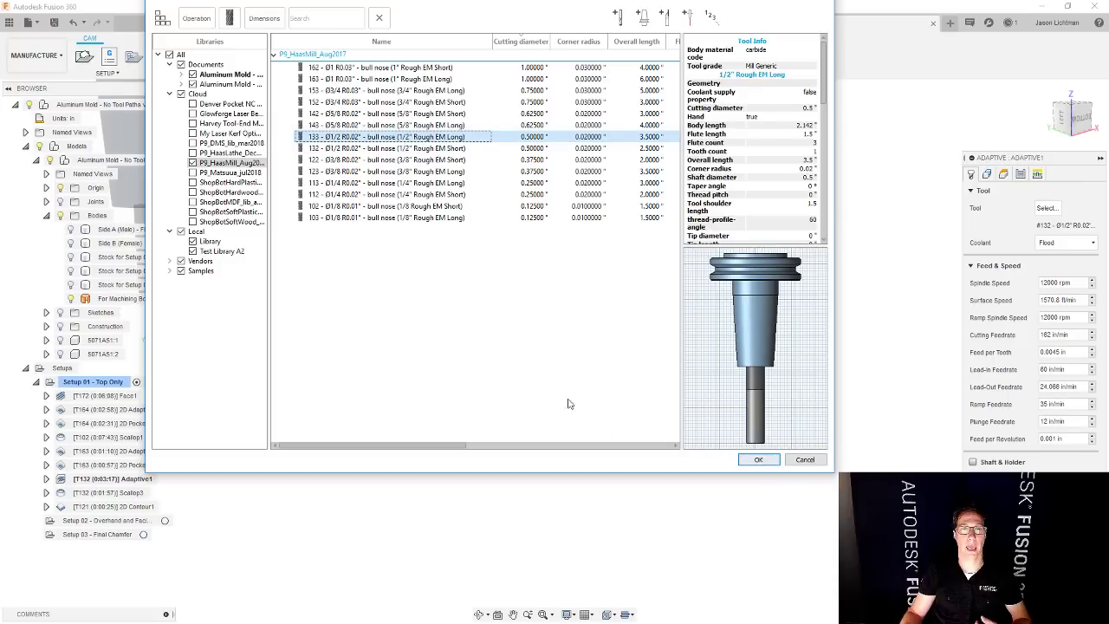
- Filter diameters from 0.375 to 0.75 in and pick tool 133, the 1/2" bull nose
{"action": "left_click", "coordinate": [264, 22]}
{"action": "left_click", "coordinate": [281, 48]}
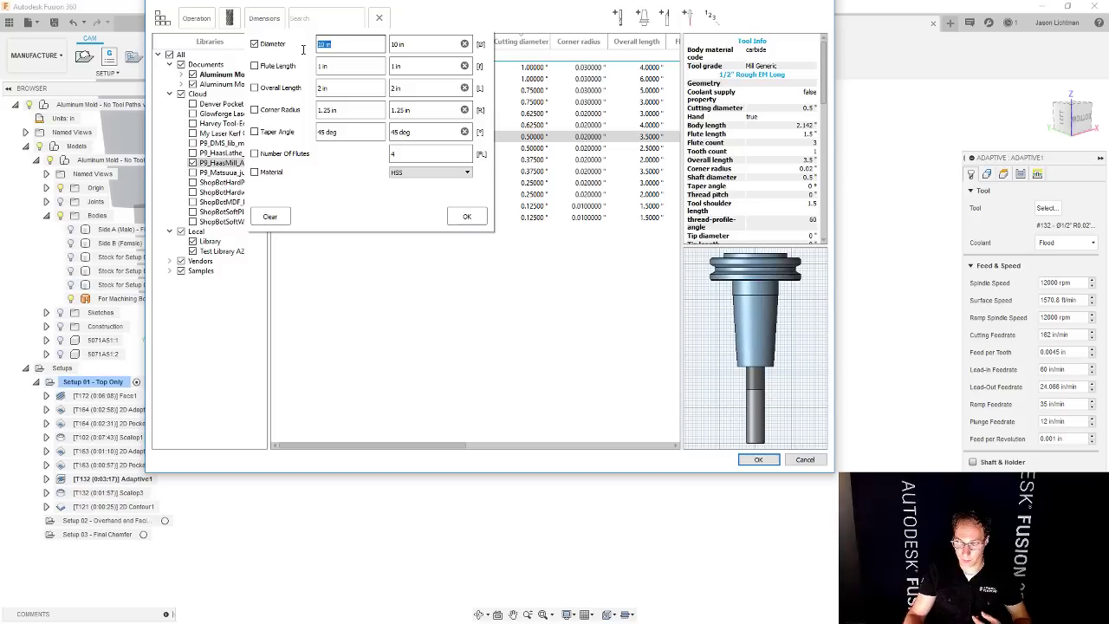
{"action": "type", "text": ".375"}
{"action": "key", "text": "Tab"}
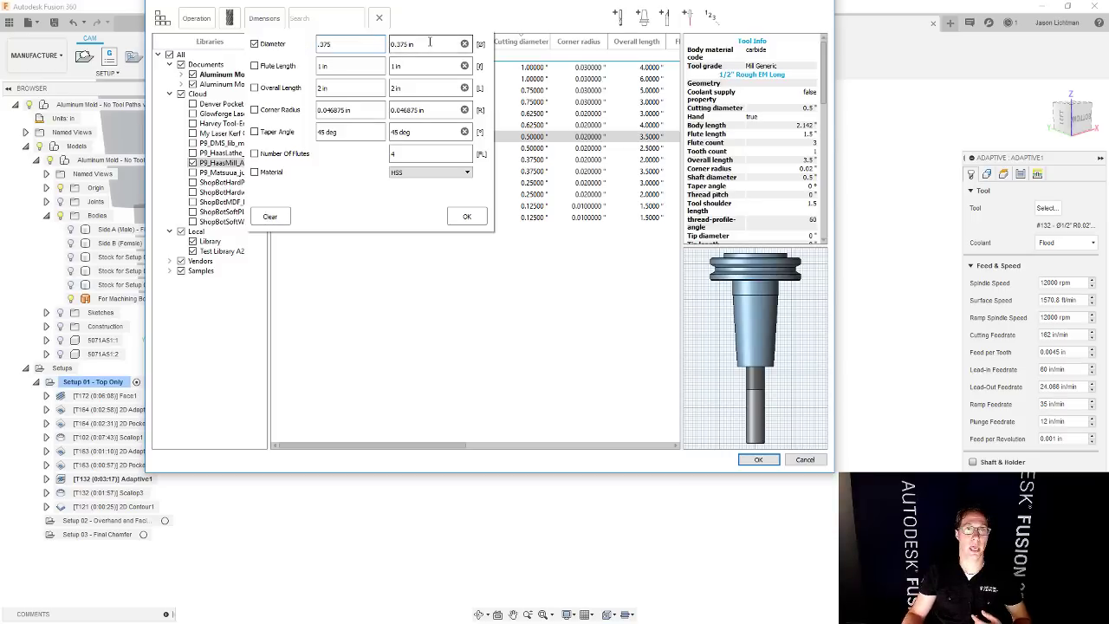
{"action": "type", "text": ".75"}
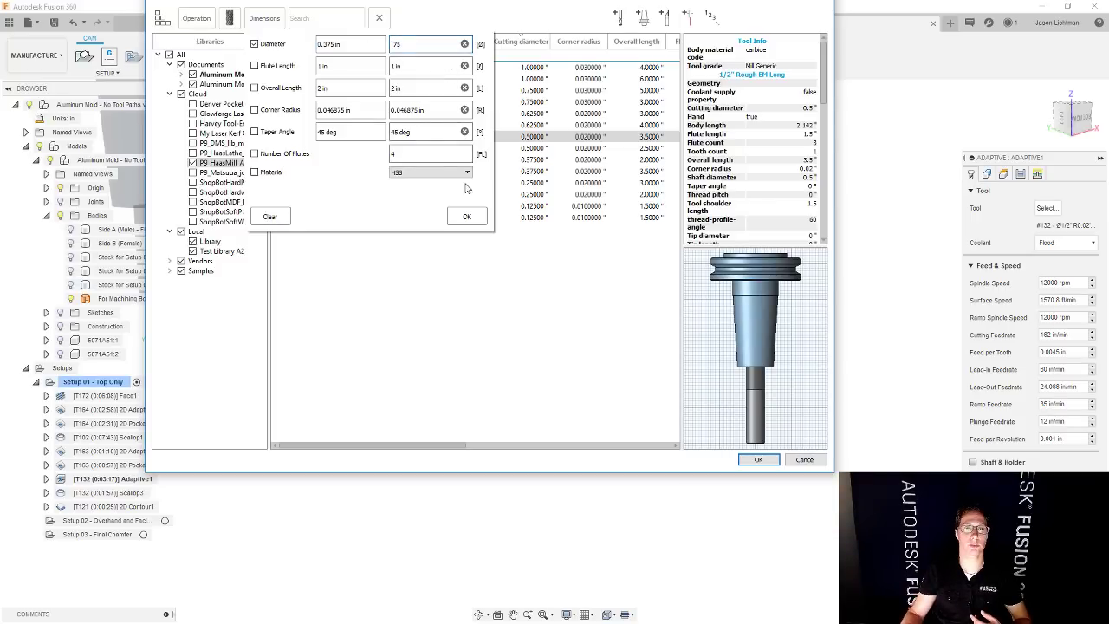
{"action": "left_click", "coordinate": [466, 217]}
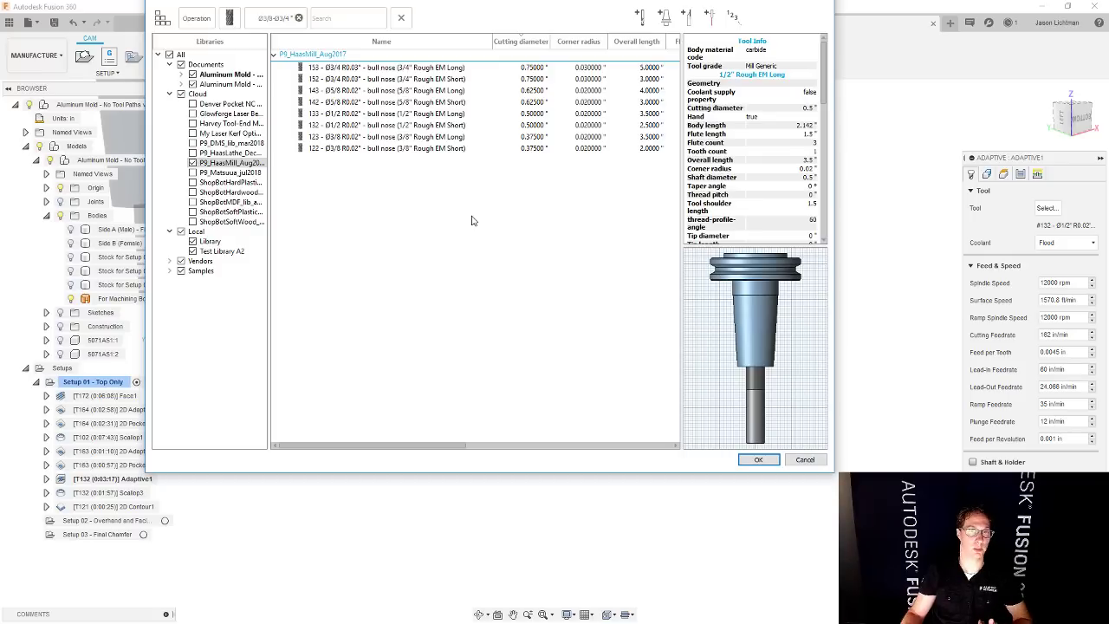
{"action": "double_click", "coordinate": [367, 118]}
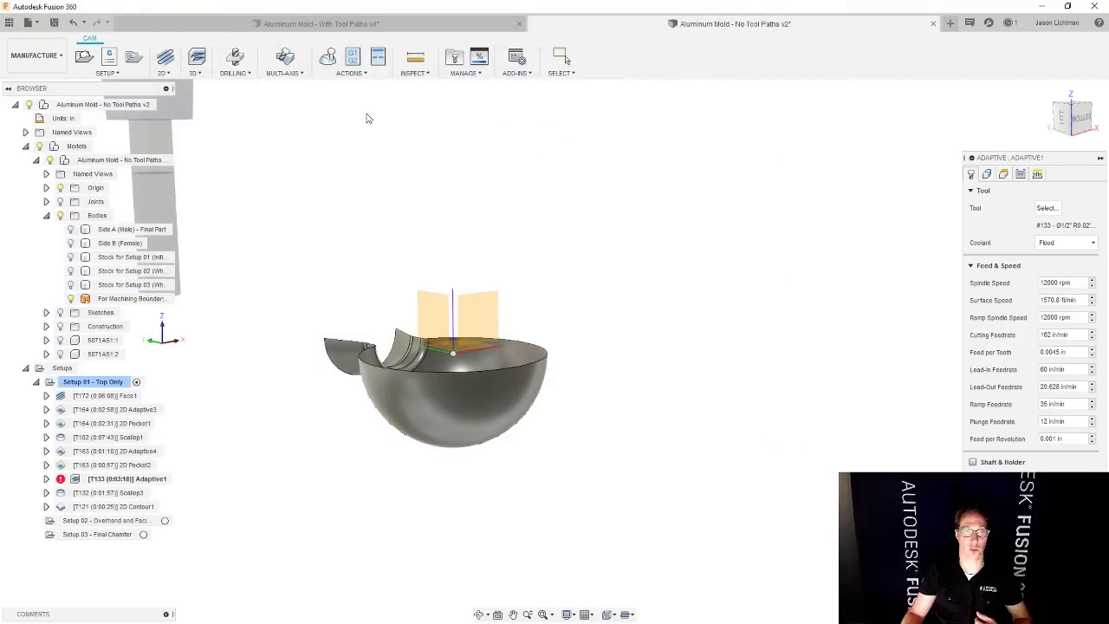
- Regenerate Adaptive1 on T133 (0:03:18) and replay the Setup 01 simulation through Scallop3
{"action": "left_click", "coordinate": [1035, 489]}
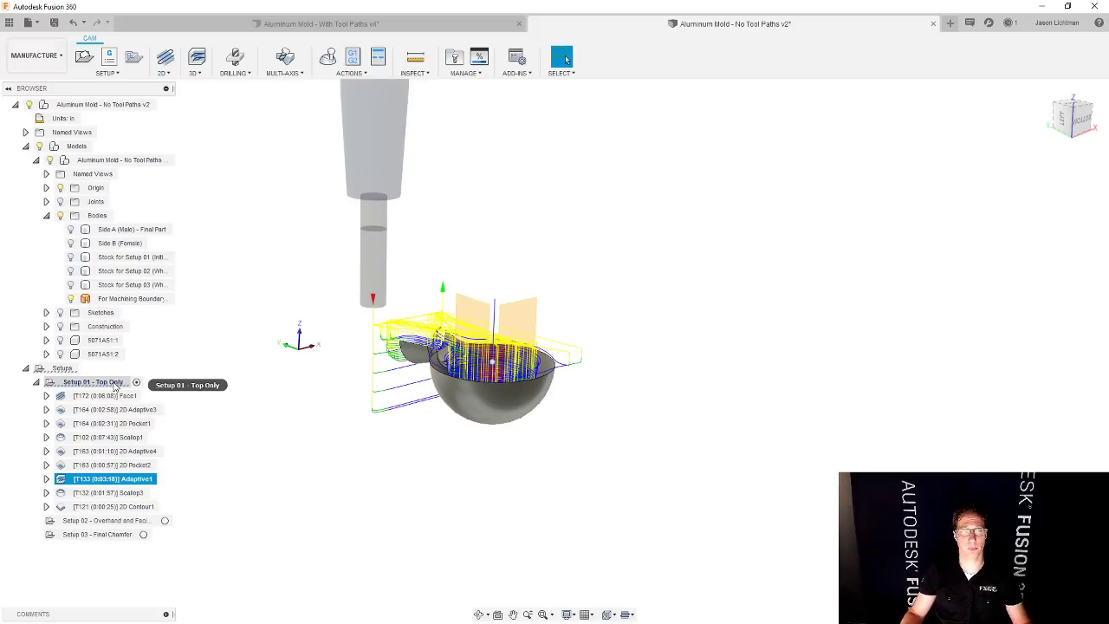
{"action": "right_click", "coordinate": [115, 385]}
{"action": "left_click", "coordinate": [141, 180]}
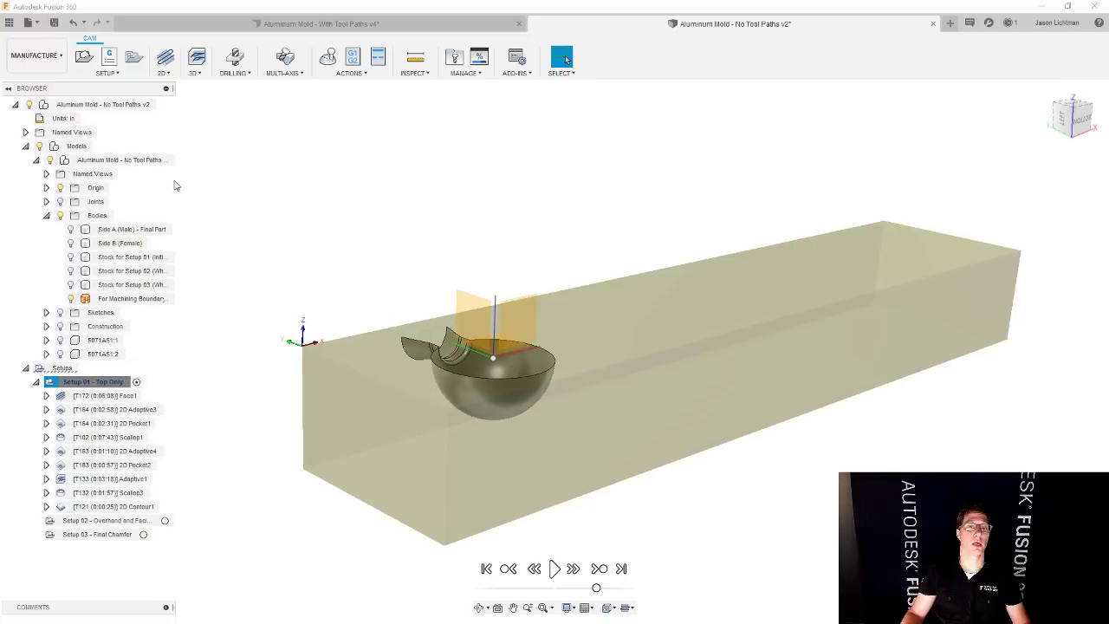
{"action": "left_click", "coordinate": [620, 569]}
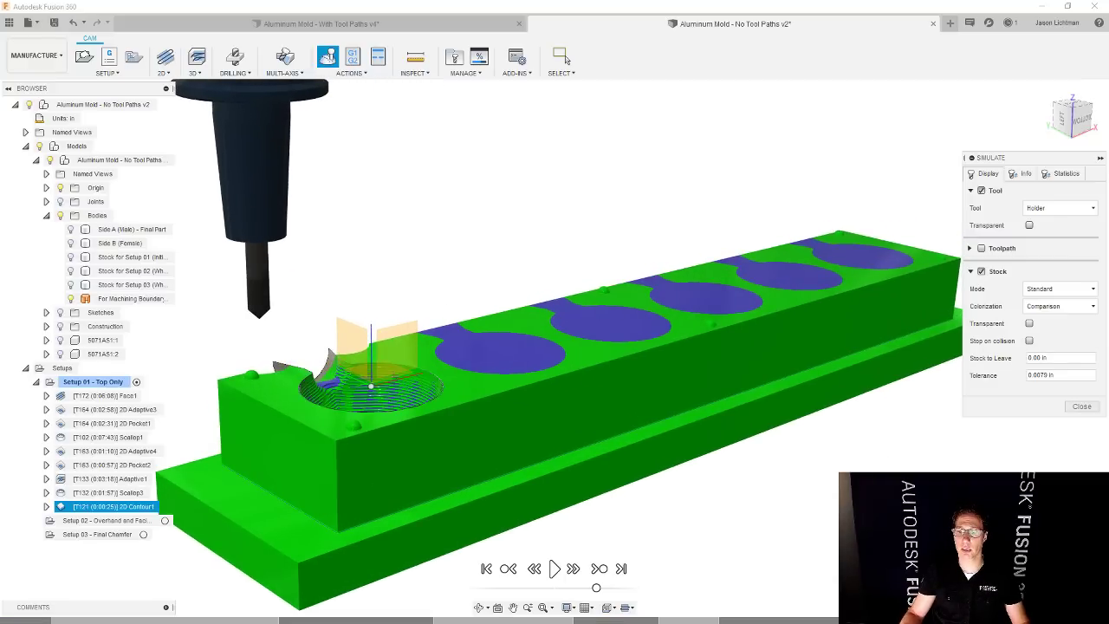
{"action": "left_click", "coordinate": [109, 492]}
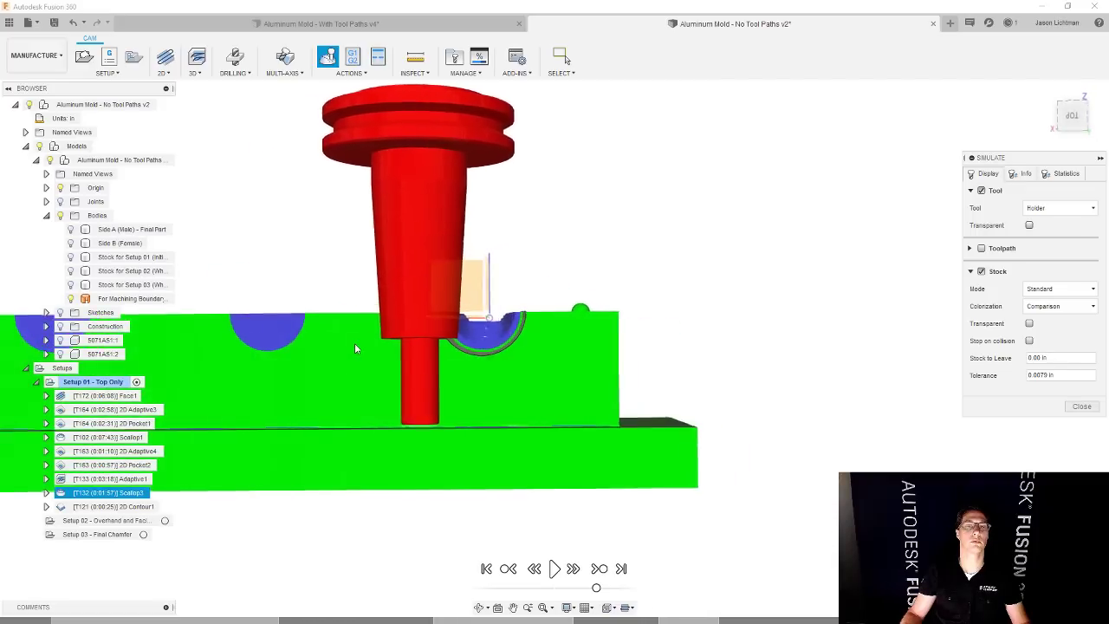
{"action": "left_click", "coordinate": [1078, 407]}
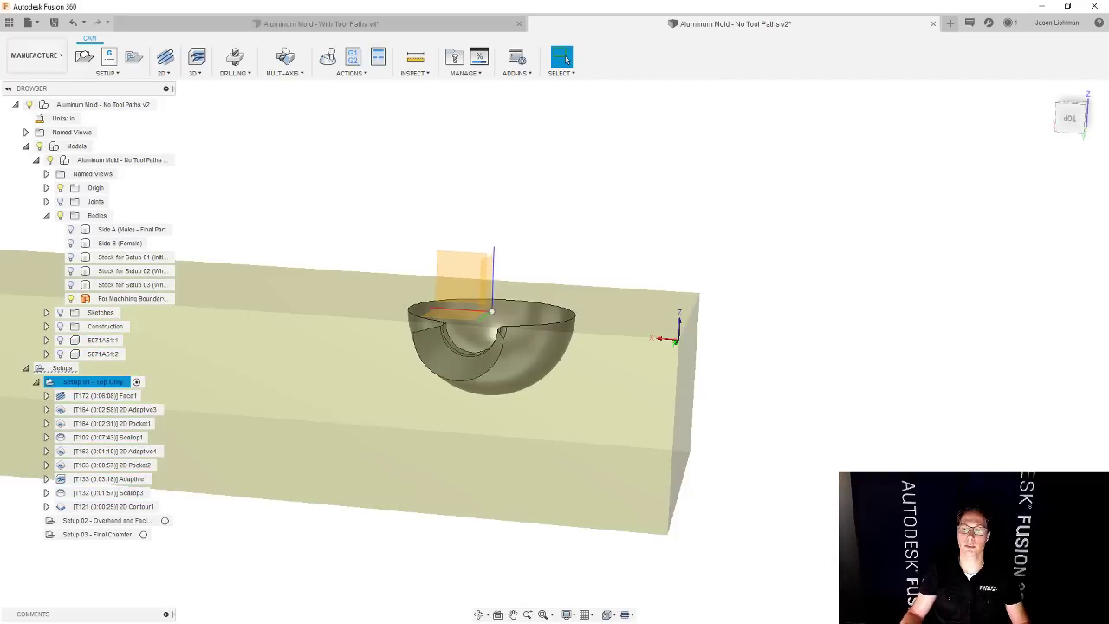
{"action": "right_click", "coordinate": [108, 382]}
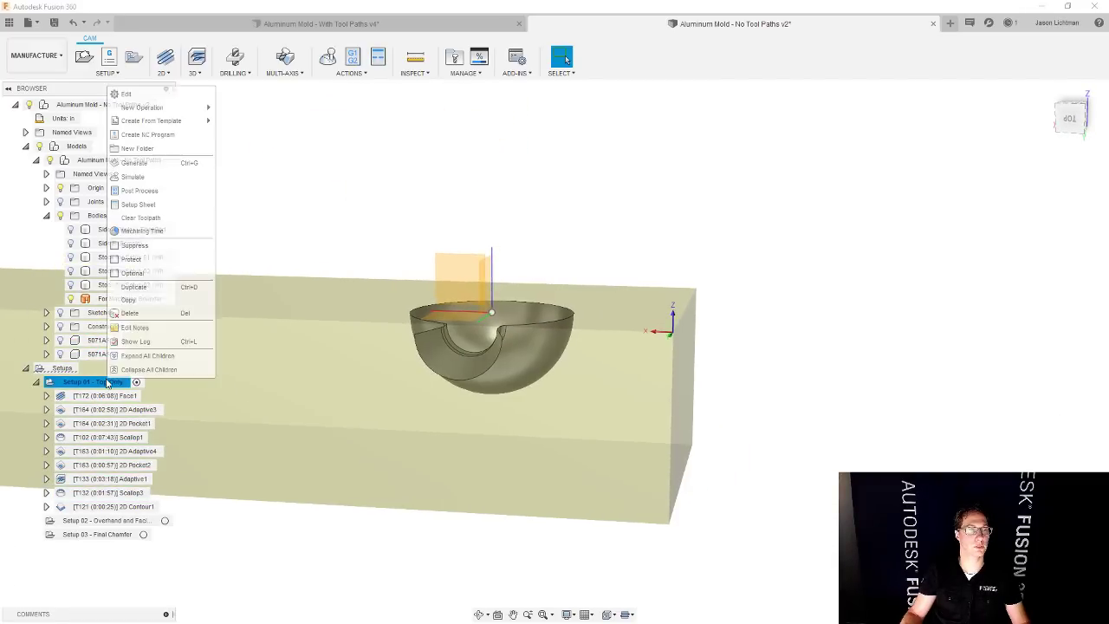
{"action": "left_click", "coordinate": [134, 177]}
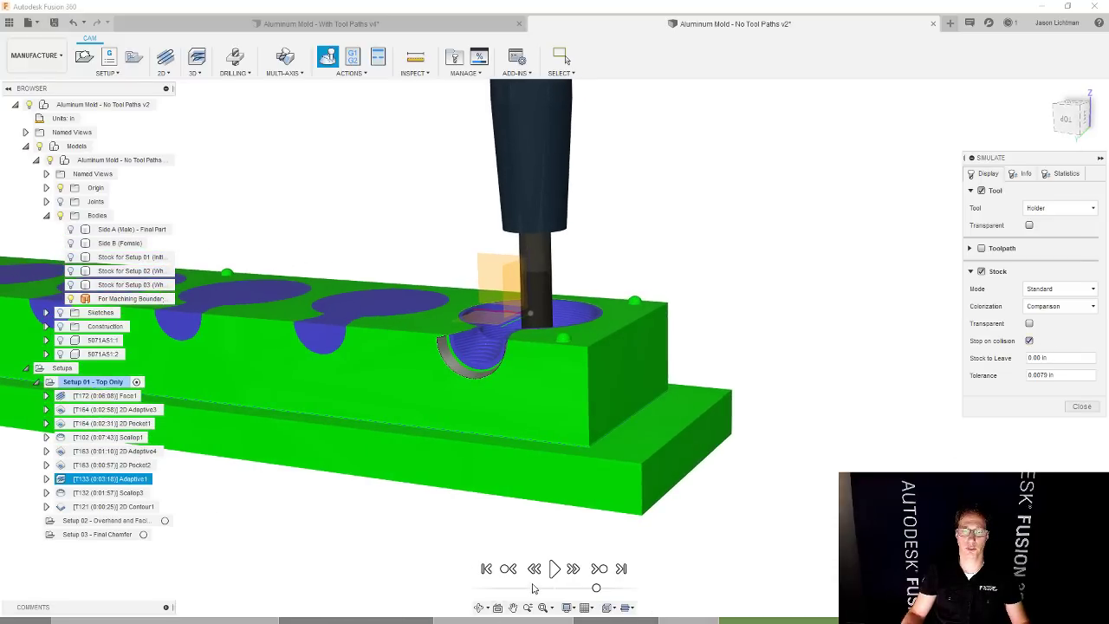
{"action": "left_click", "coordinate": [554, 568]}
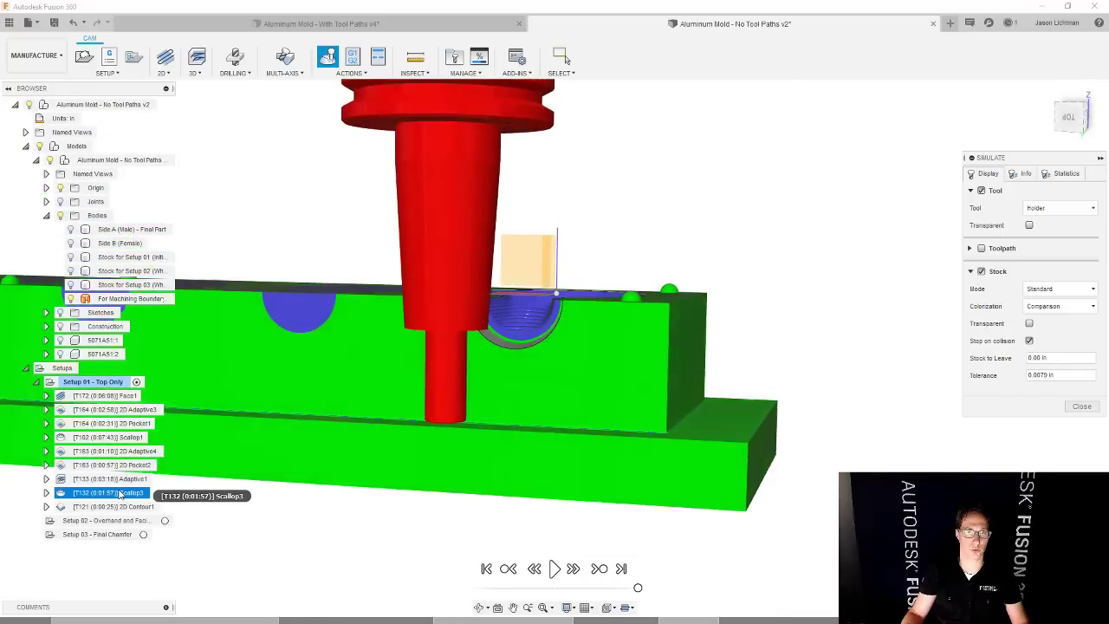
{"action": "left_click", "coordinate": [1081, 406]}
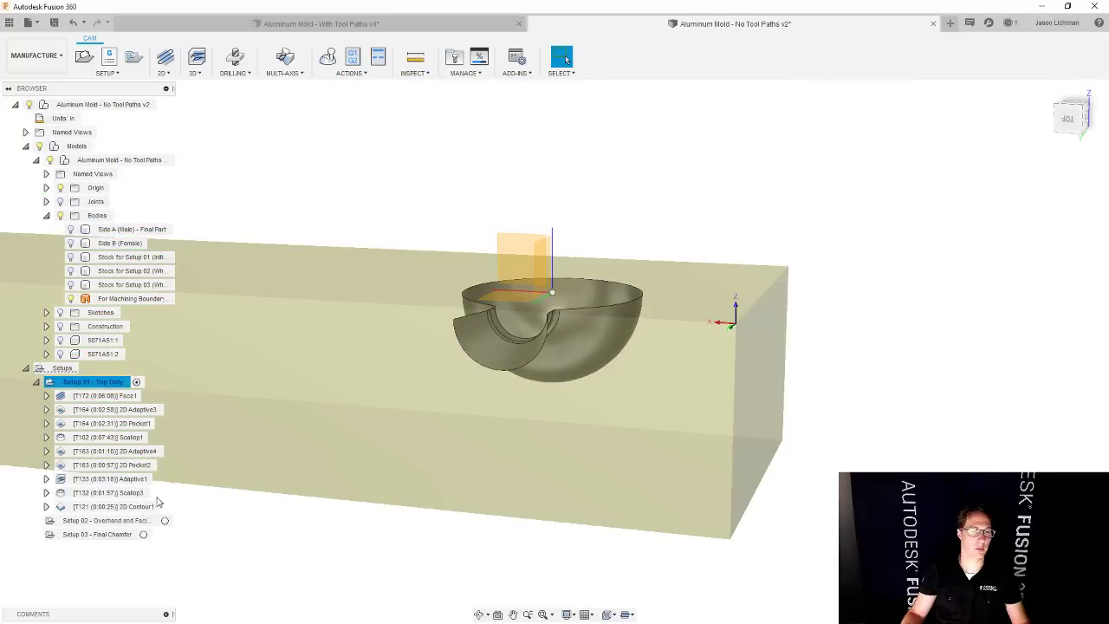
- Set Scallop3's Tool Containment to Tool inside boundary and regenerate it (0:01:43)
{"action": "right_click", "coordinate": [157, 496]}
{"action": "key", "text": "Escape"}
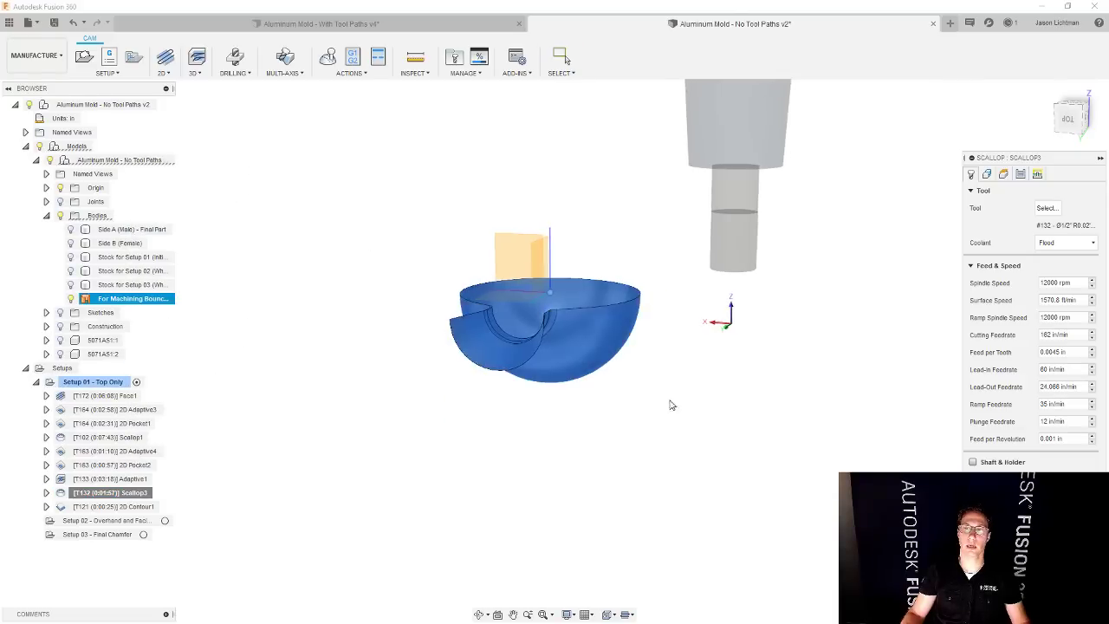
{"action": "left_click", "coordinate": [989, 176]}
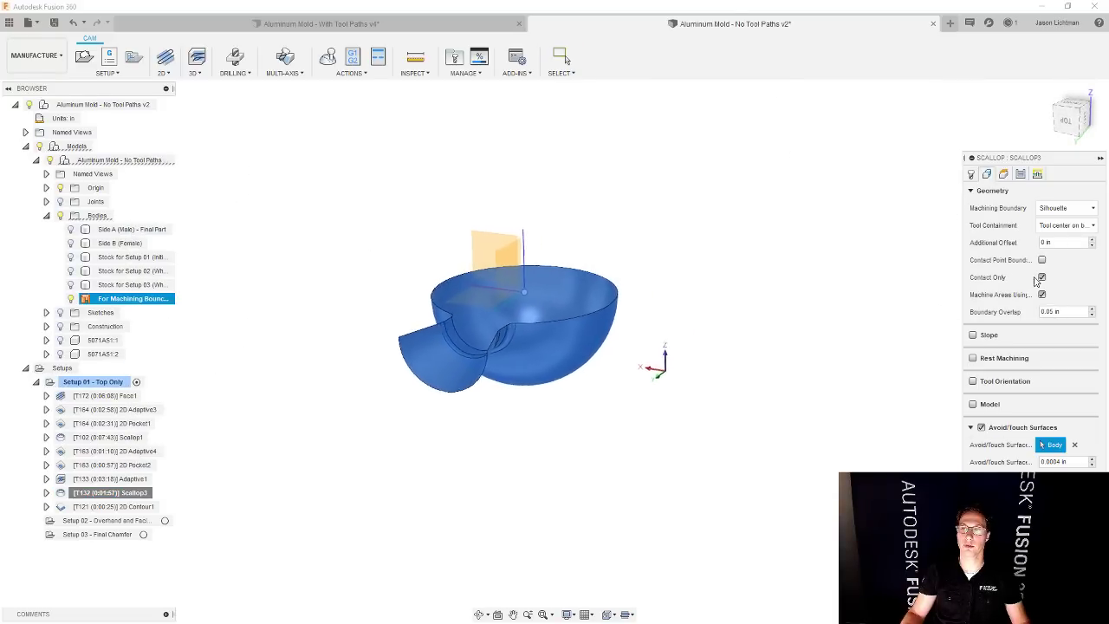
{"action": "left_click", "coordinate": [1050, 227]}
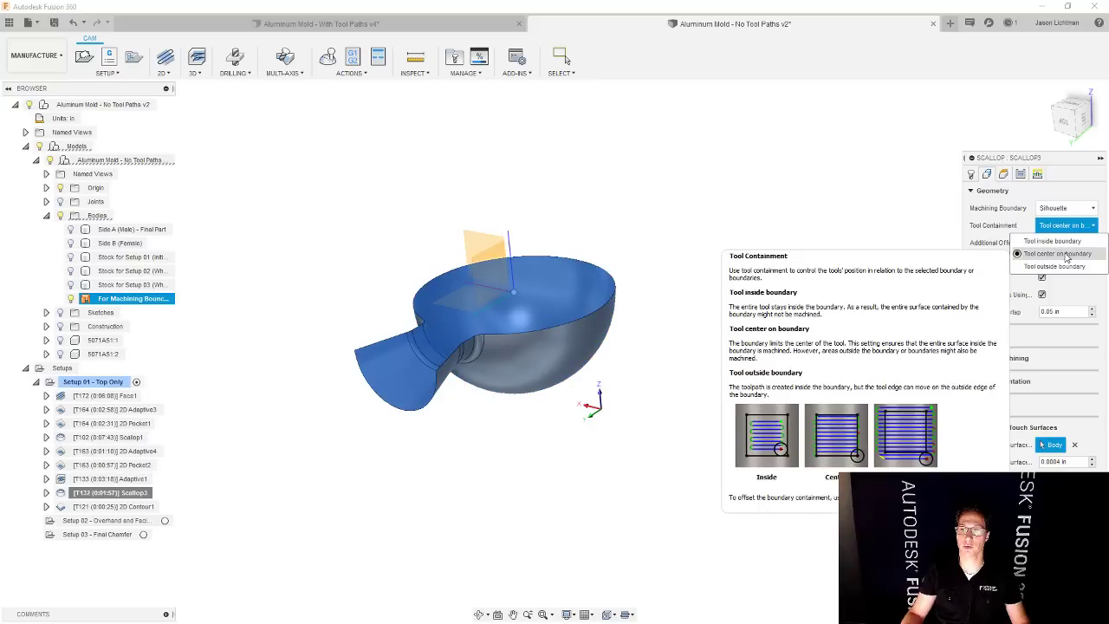
{"action": "left_click", "coordinate": [1064, 242]}
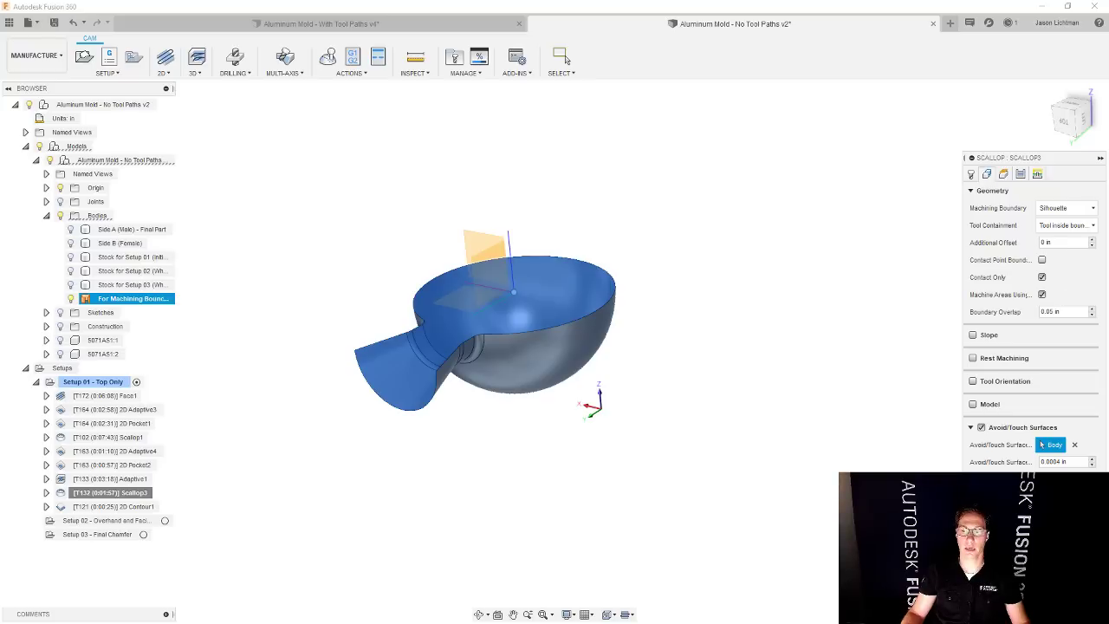
{"action": "key", "text": "Return"}
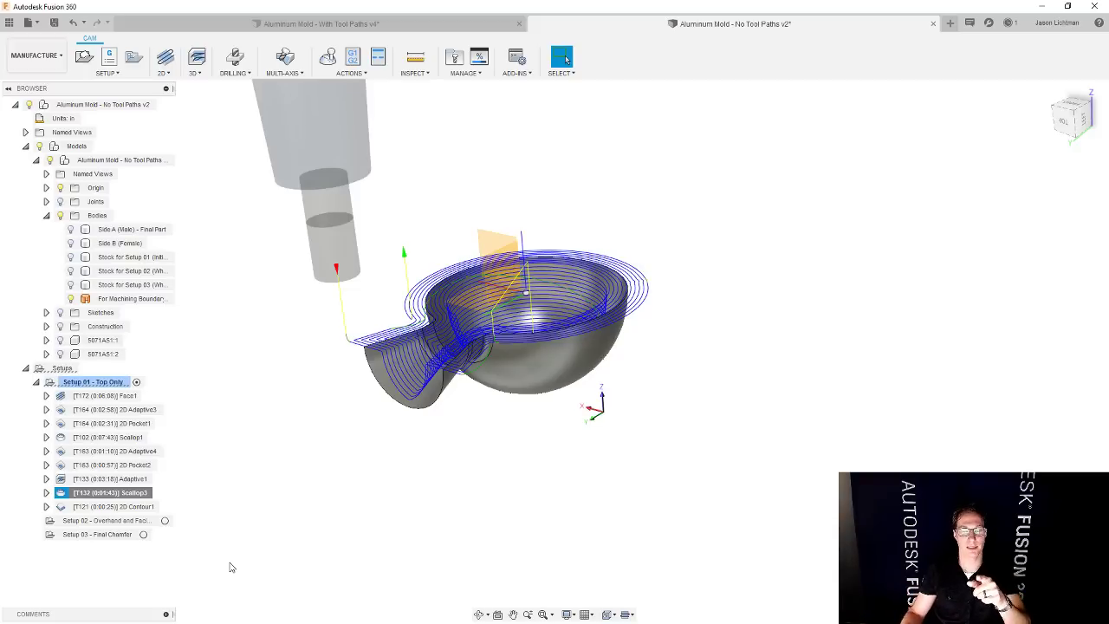
{"action": "right_click", "coordinate": [121, 386]}
{"action": "left_click", "coordinate": [143, 180]}
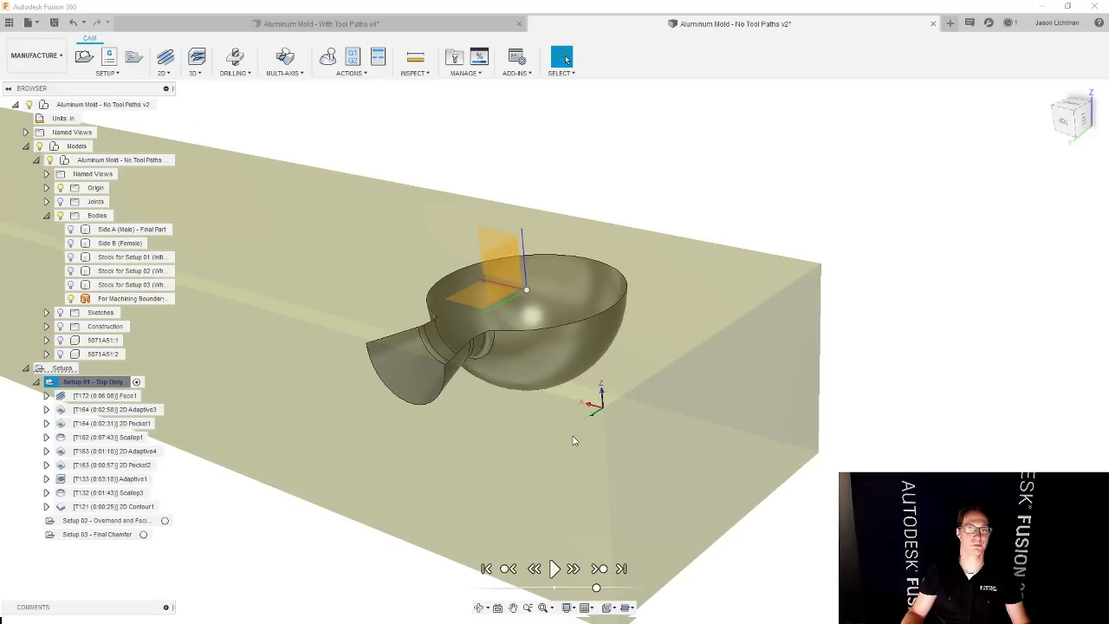
{"action": "left_click", "coordinate": [554, 569]}
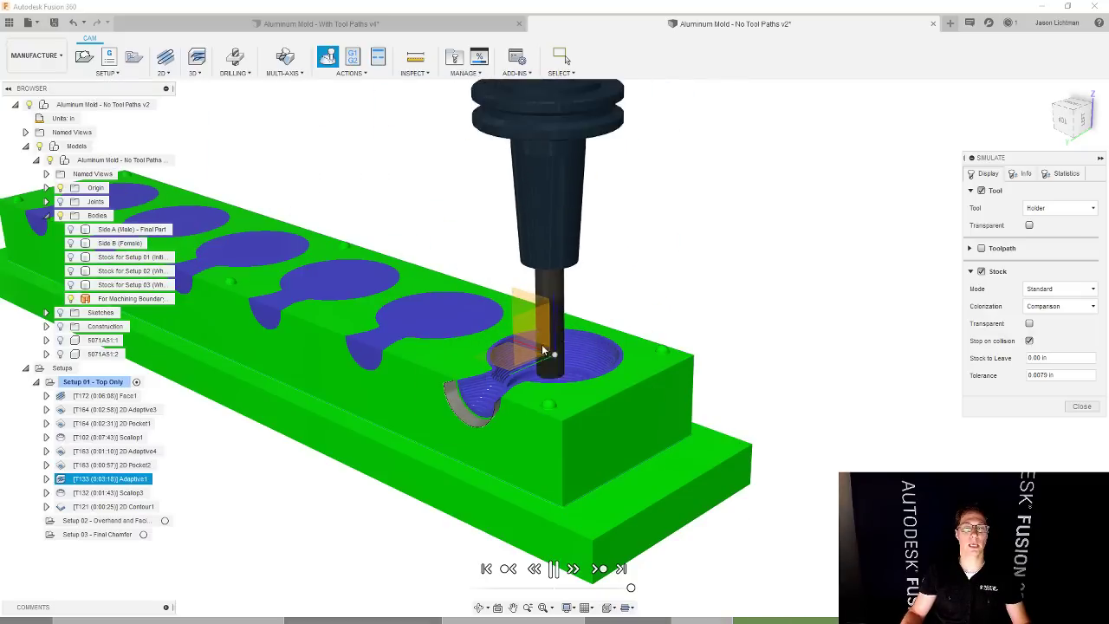
{"action": "scroll", "coordinate": [510, 370], "scroll_direction": "up", "scroll_amount": 1}
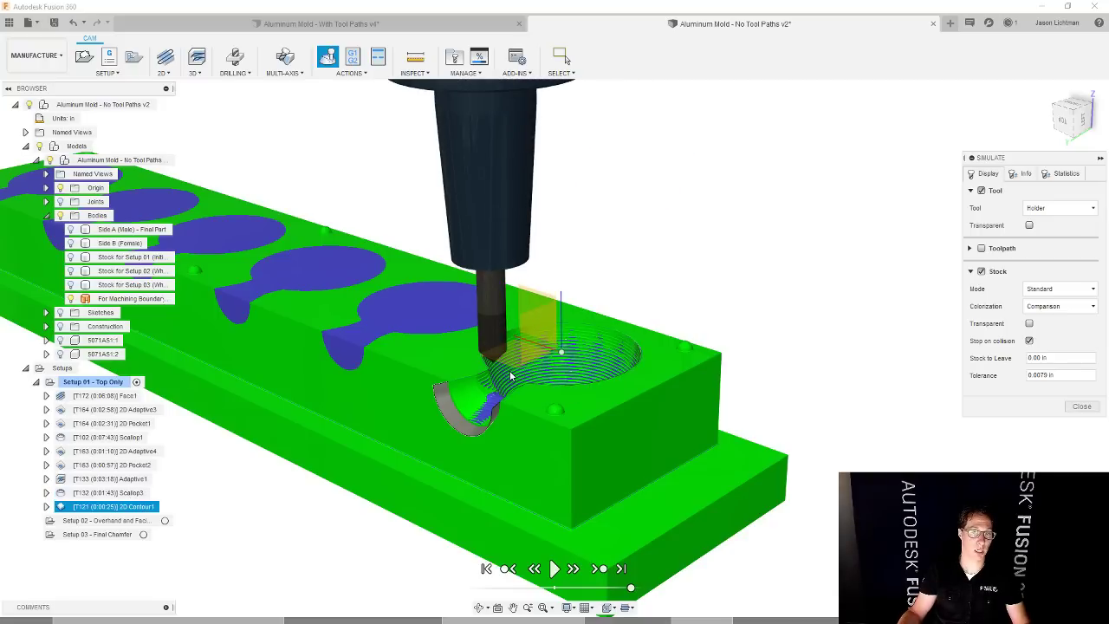
{"action": "scroll", "coordinate": [511, 375], "scroll_direction": "up", "scroll_amount": 4}
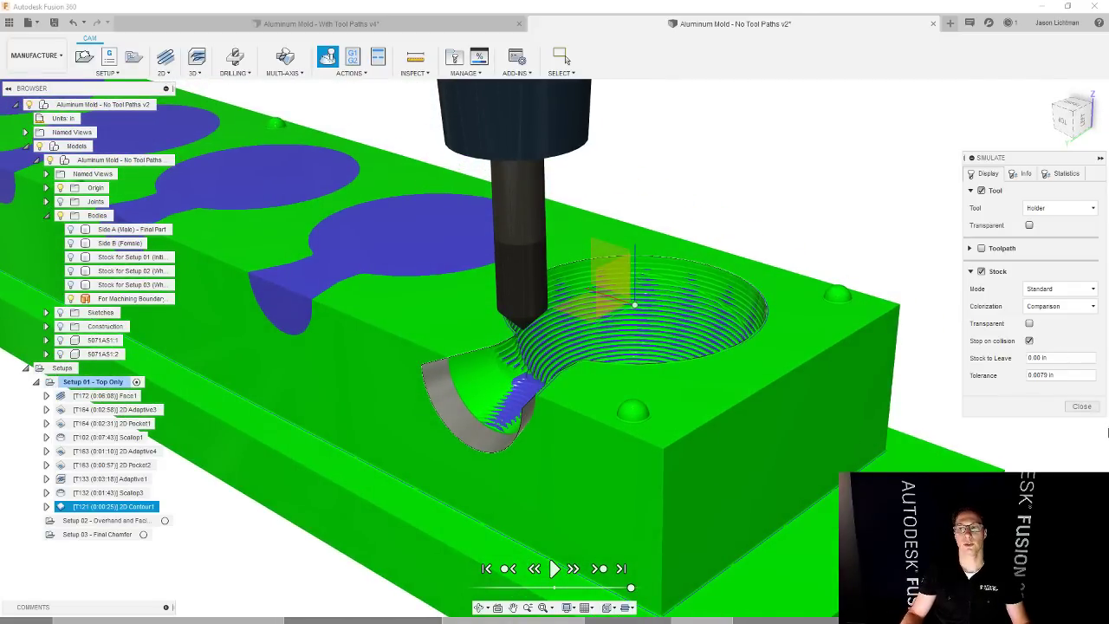
{"action": "left_click", "coordinate": [1083, 406]}
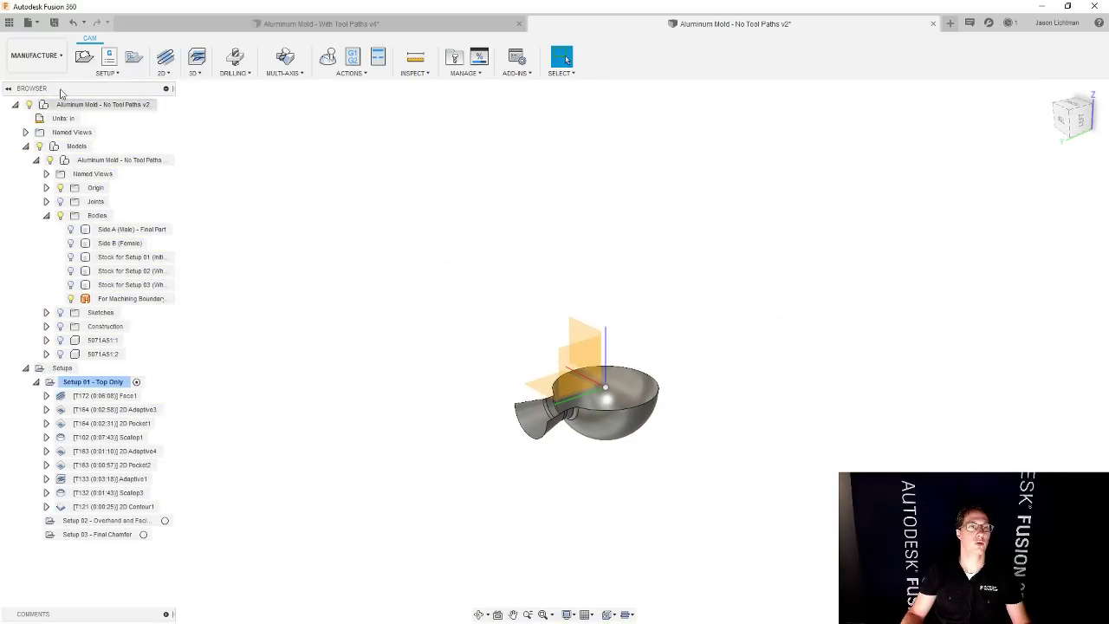
- Show the Side A body and measure 2.875 in between neck corners of adjacent cavities
{"action": "left_click", "coordinate": [70, 229]}
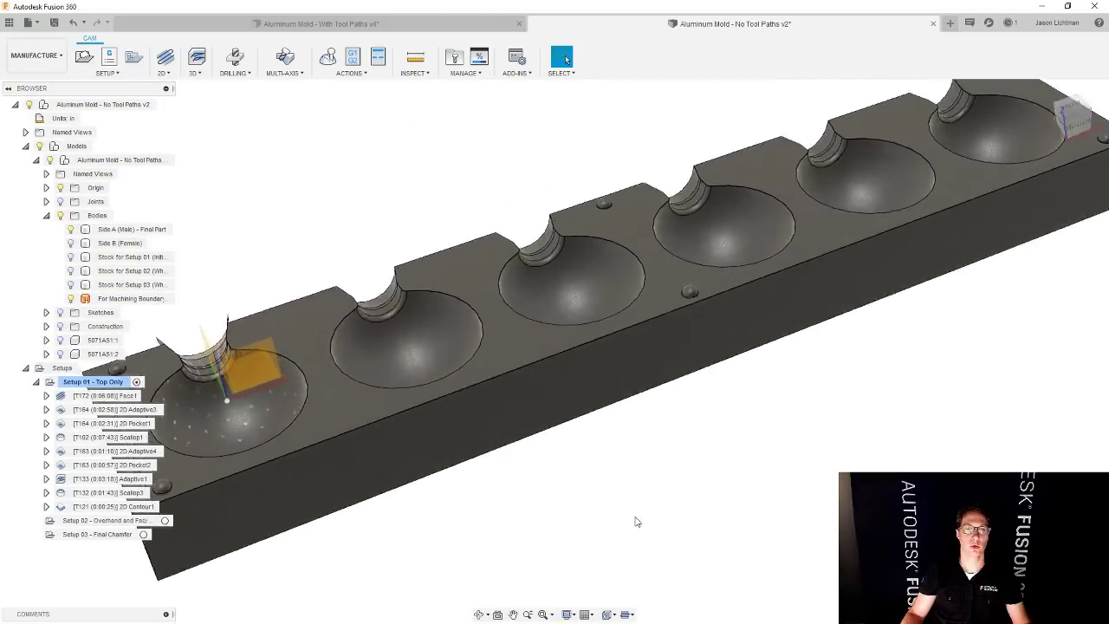
{"action": "key", "text": "i"}
{"action": "scroll", "coordinate": [403, 251], "scroll_direction": "up", "scroll_amount": 3}
{"action": "scroll", "coordinate": [403, 250], "scroll_direction": "up", "scroll_amount": 6}
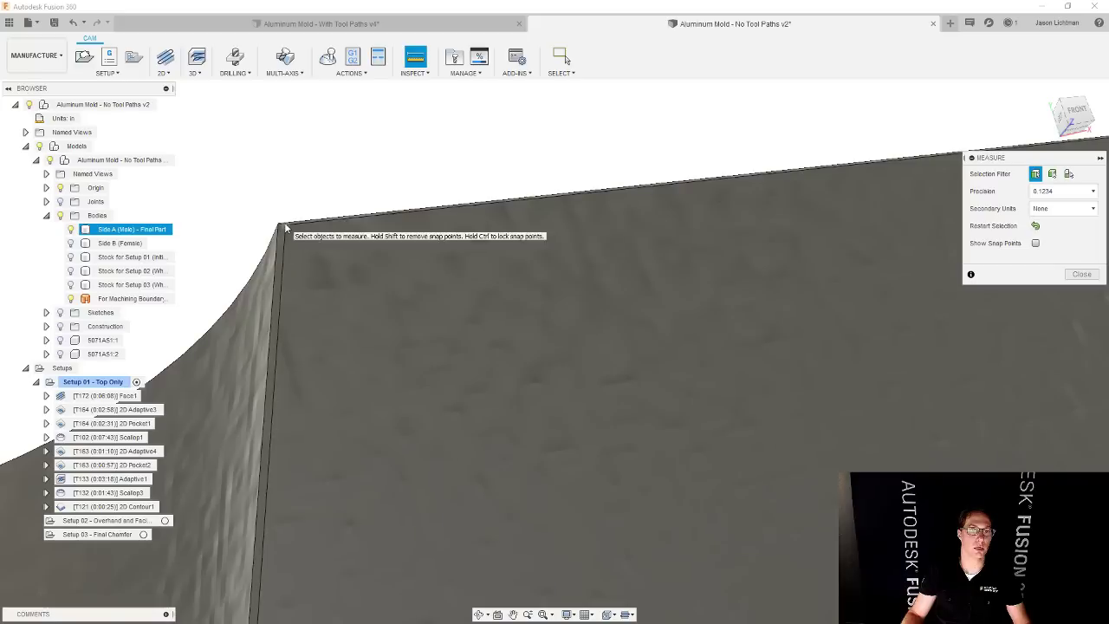
{"action": "left_click", "coordinate": [281, 225]}
{"action": "scroll", "coordinate": [349, 258], "scroll_direction": "down", "scroll_amount": 5}
{"action": "scroll", "coordinate": [665, 352], "scroll_direction": "up", "scroll_amount": 4}
{"action": "scroll", "coordinate": [845, 411], "scroll_direction": "up", "scroll_amount": 2}
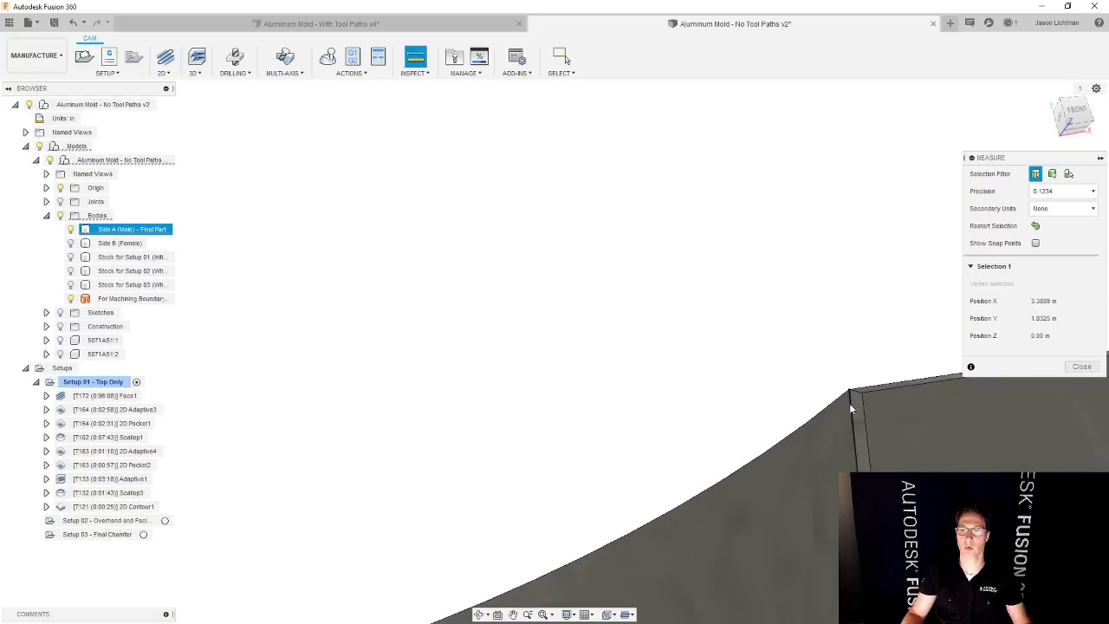
{"action": "left_click", "coordinate": [847, 405]}
{"action": "scroll", "coordinate": [1008, 350], "scroll_direction": "up", "scroll_amount": 2}
{"action": "scroll", "coordinate": [1007, 350], "scroll_direction": "up", "scroll_amount": 2}
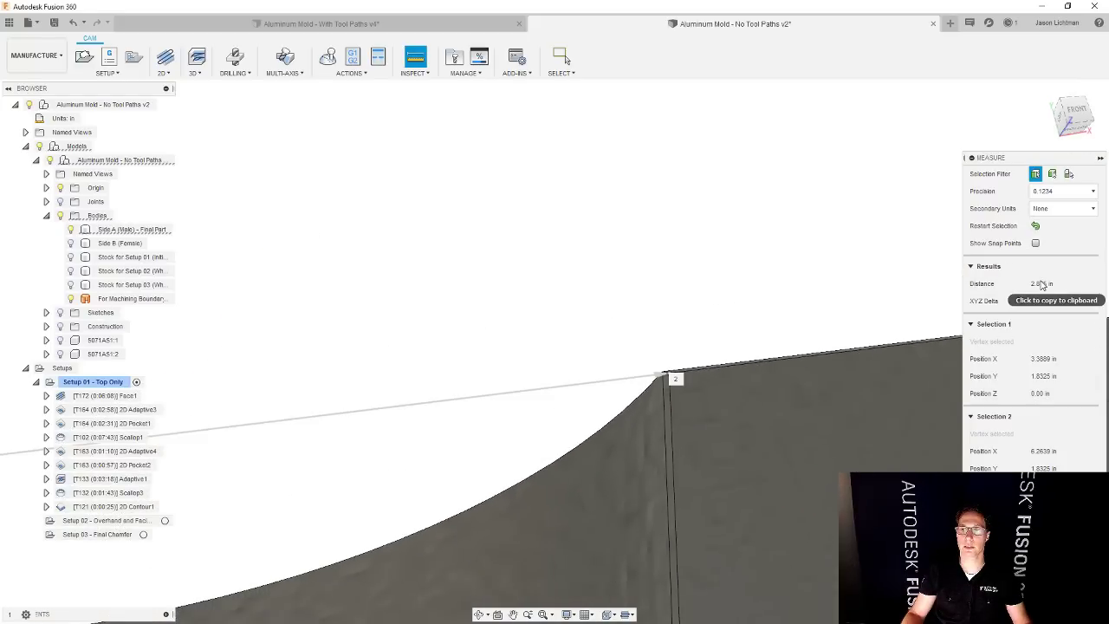
{"action": "scroll", "coordinate": [1064, 422], "scroll_direction": "up", "scroll_amount": 1}
{"action": "scroll", "coordinate": [547, 277], "scroll_direction": "down", "scroll_amount": 10}
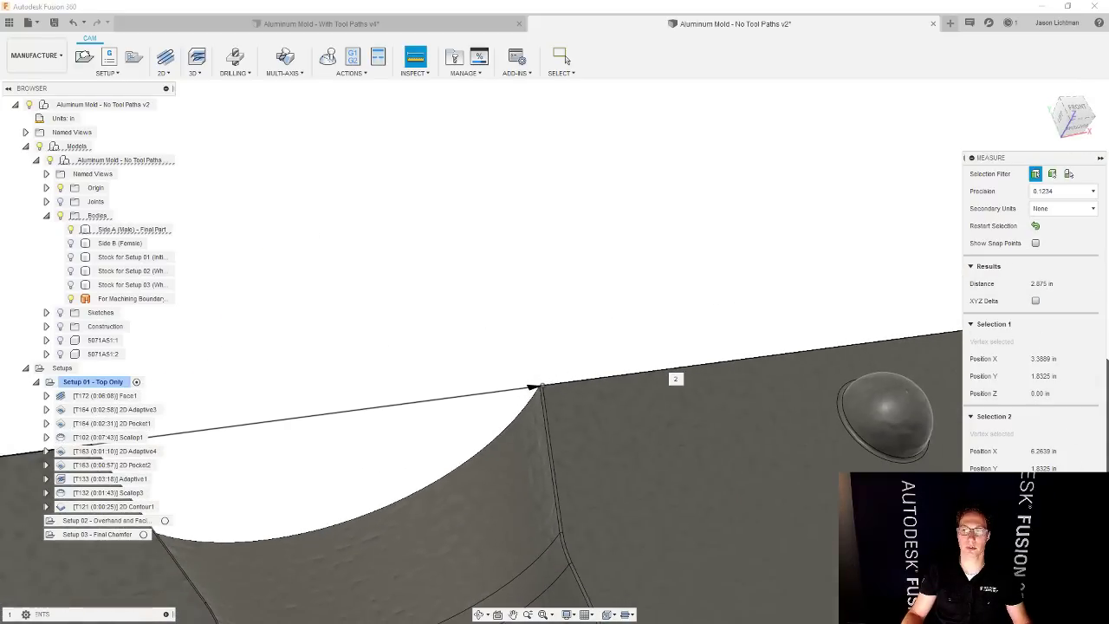
{"action": "key", "text": "Escape"}
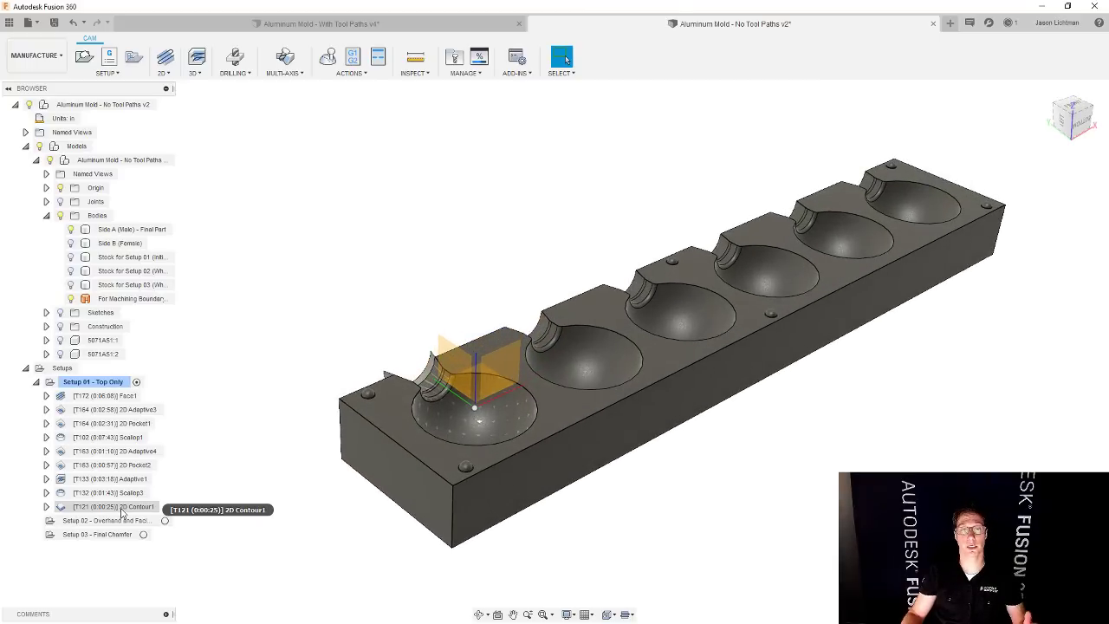
- Select 2D Contour1, Scallop3 and Adaptive1 and add them to a new pattern, Pattern1
{"action": "left_click", "coordinate": [121, 509]}
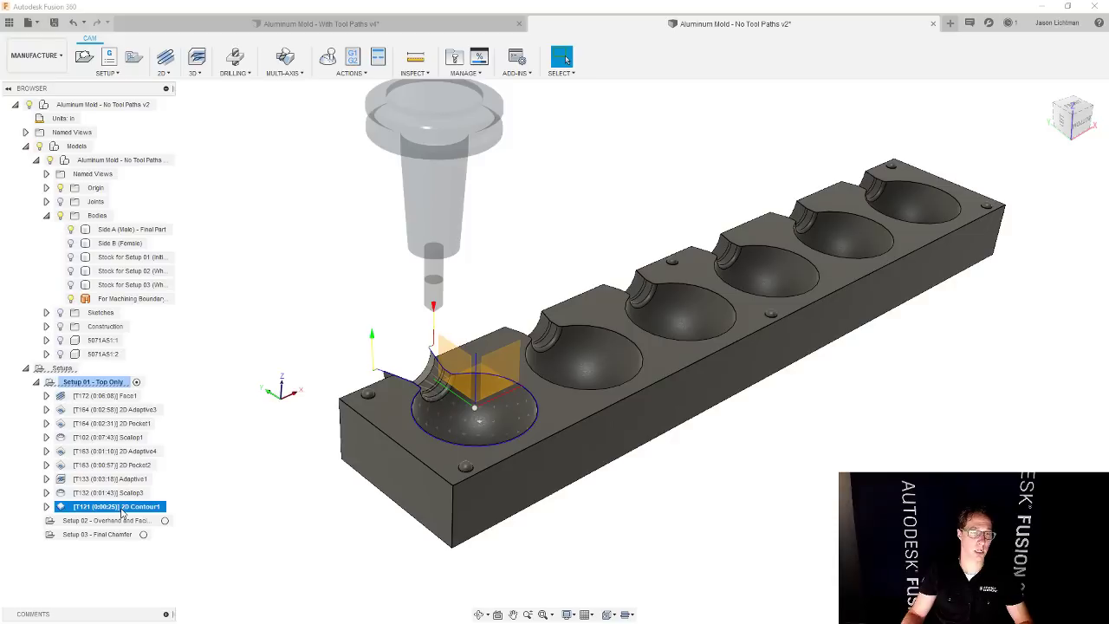
{"action": "left_click", "coordinate": [117, 491], "text": "ctrl"}
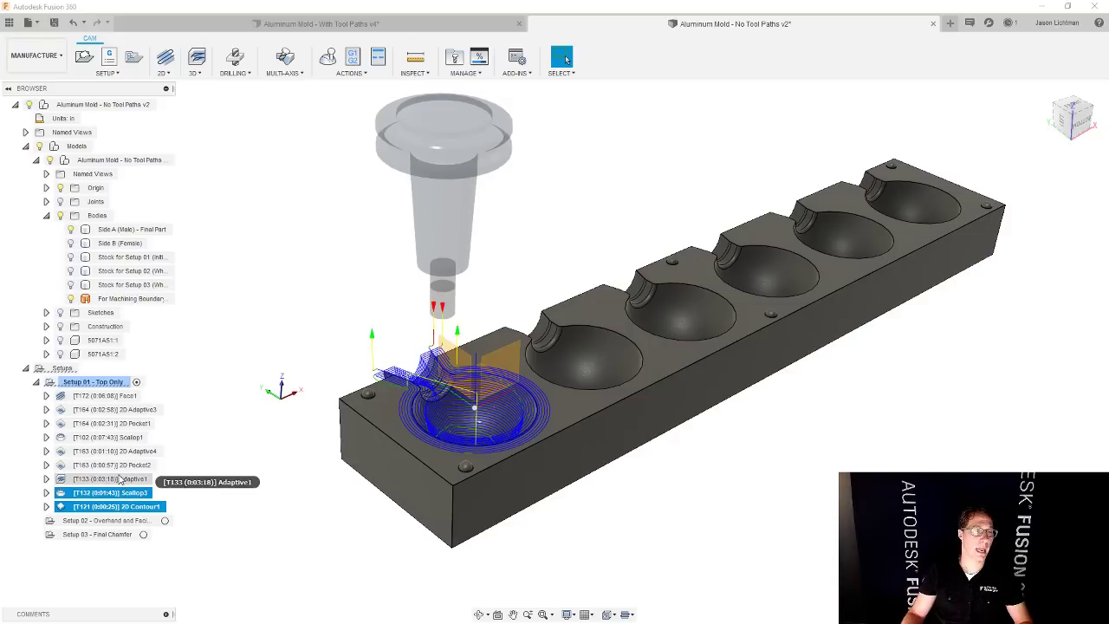
{"action": "left_click", "coordinate": [121, 480], "text": "ctrl"}
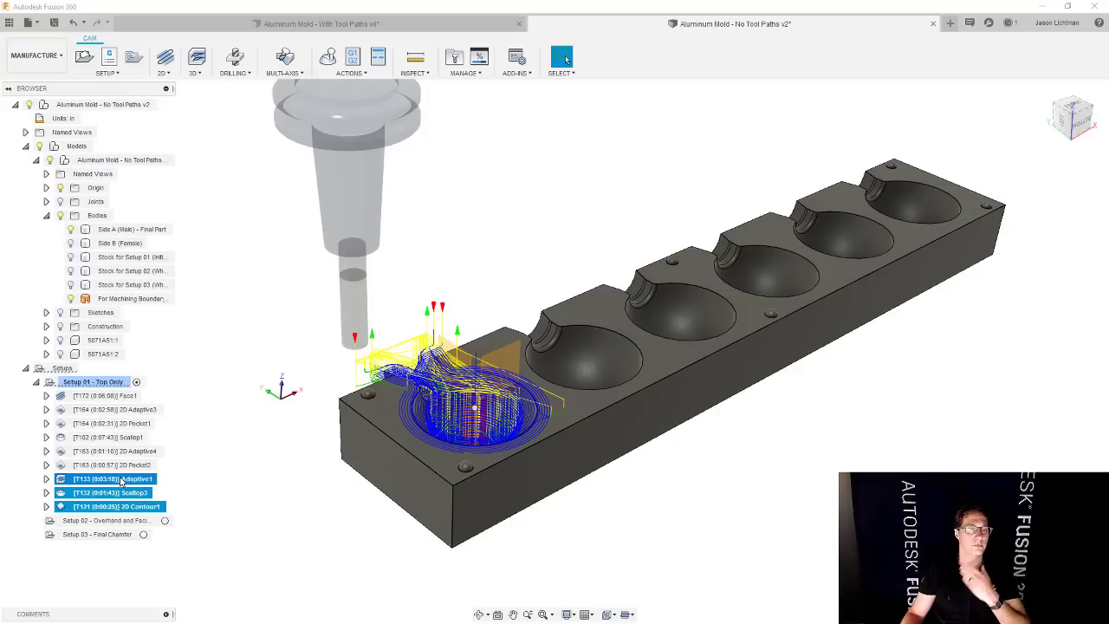
{"action": "right_click", "coordinate": [121, 481]}
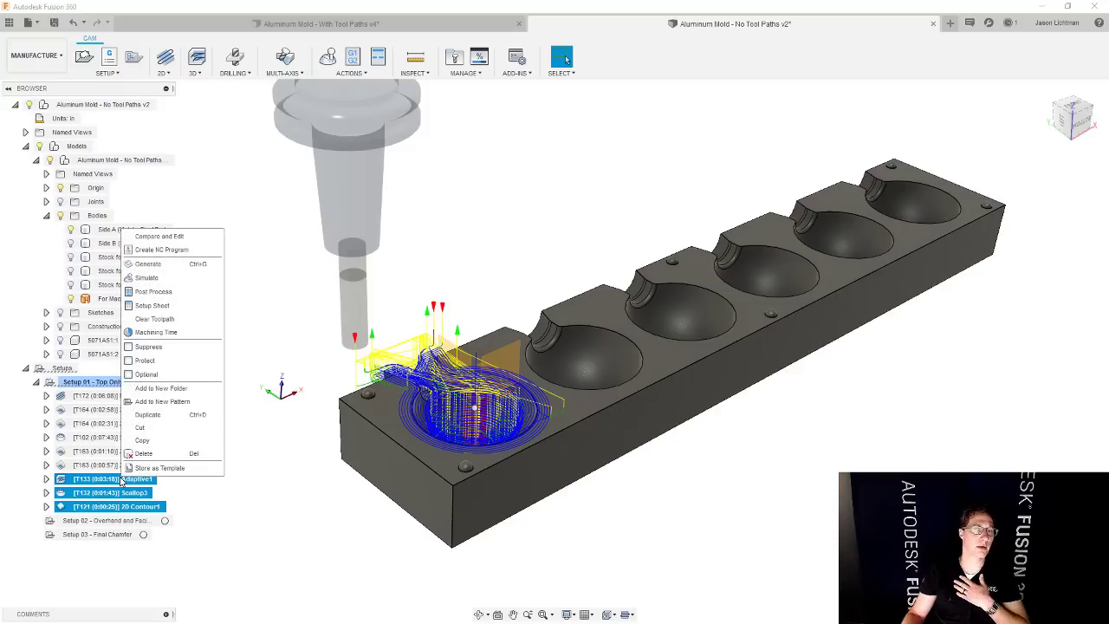
{"action": "left_click", "coordinate": [161, 401]}
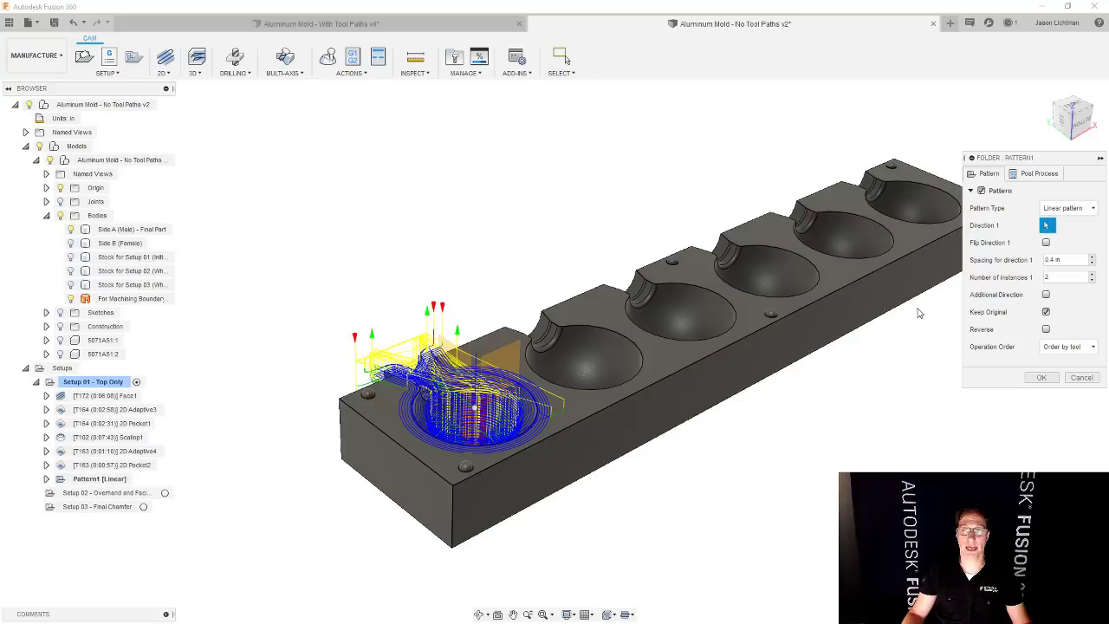
- Pattern along the flipped bottom front edge at 2.875 in spacing with 6 instances
{"action": "left_click", "coordinate": [628, 476]}
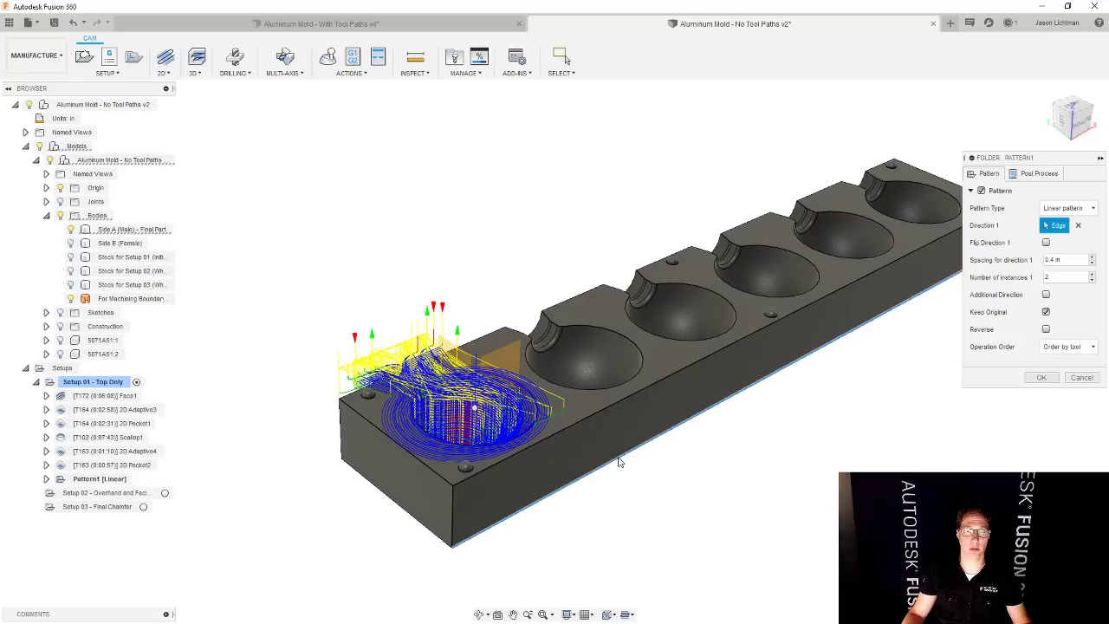
{"action": "left_click", "coordinate": [1045, 243]}
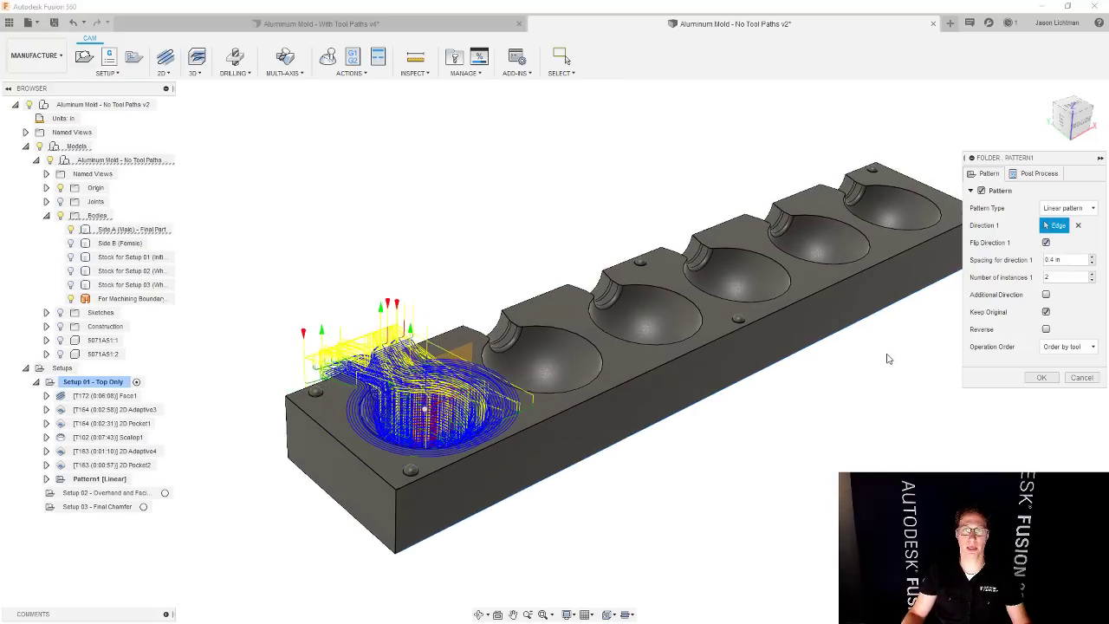
{"action": "left_click", "coordinate": [1065, 260]}
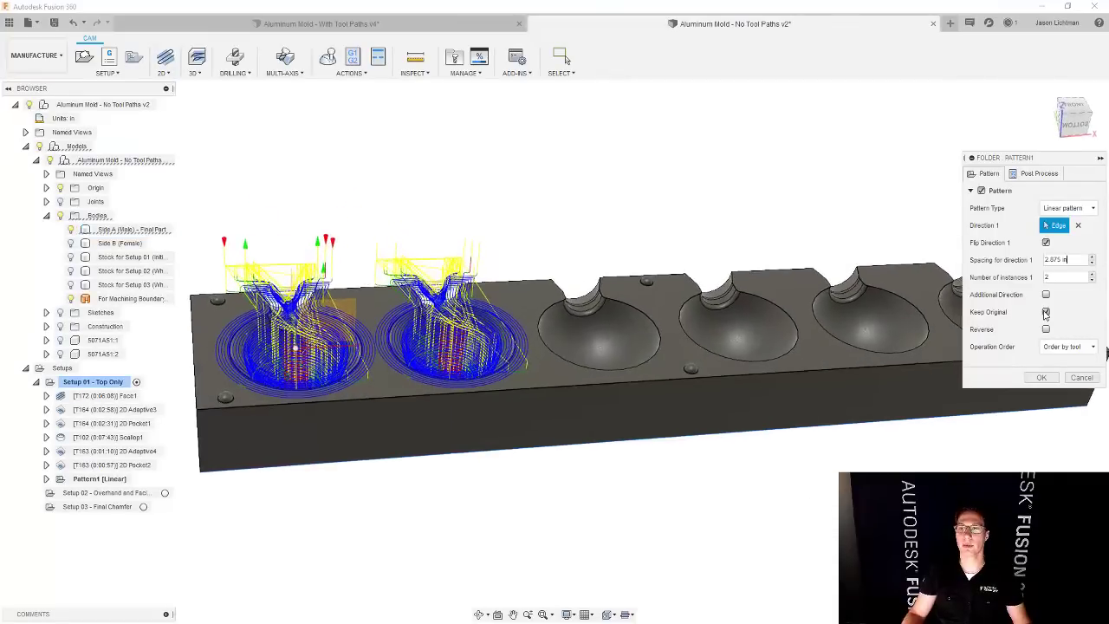
{"action": "left_click", "coordinate": [1044, 277]}
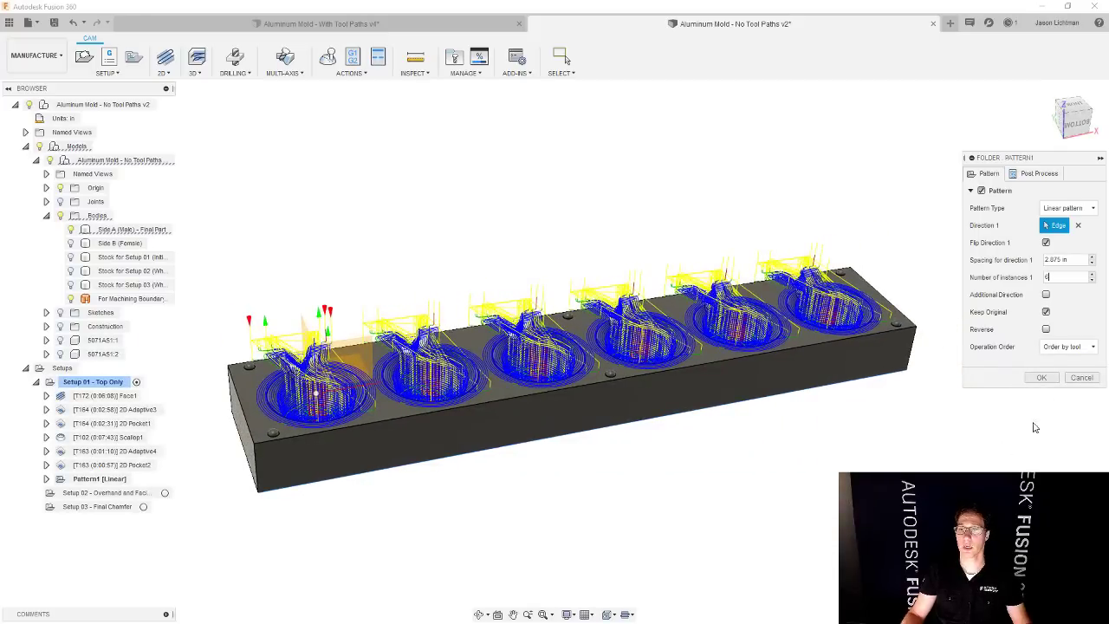
- Set the pattern's Operation Order to Order by operation and accept Pattern1
{"action": "left_click", "coordinate": [1058, 348]}
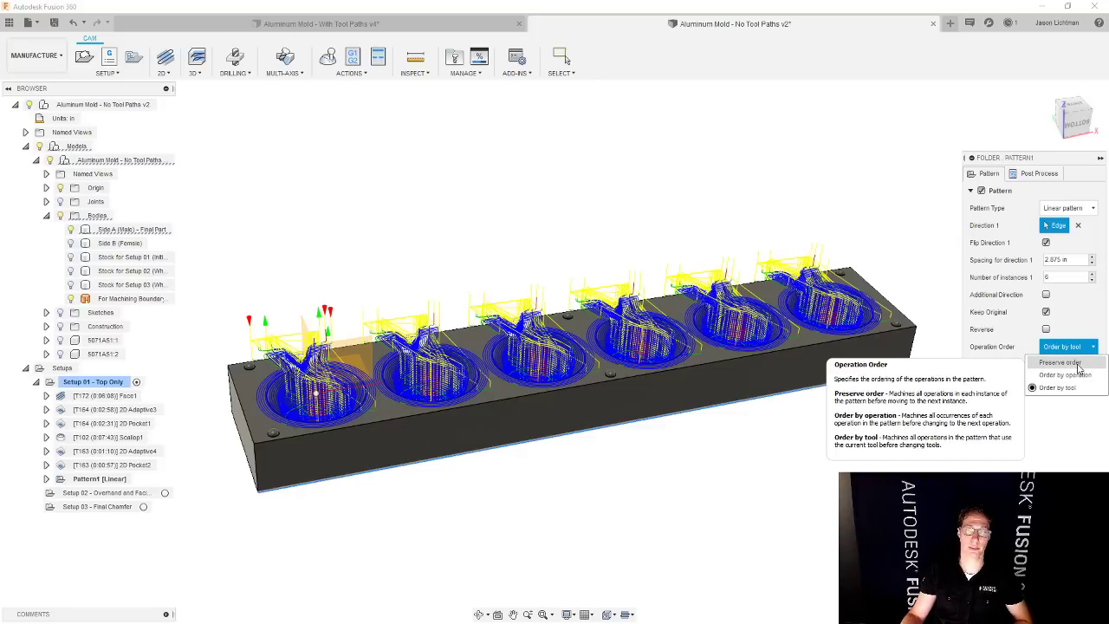
{"action": "left_click", "coordinate": [1059, 362]}
{"action": "left_click", "coordinate": [1064, 347]}
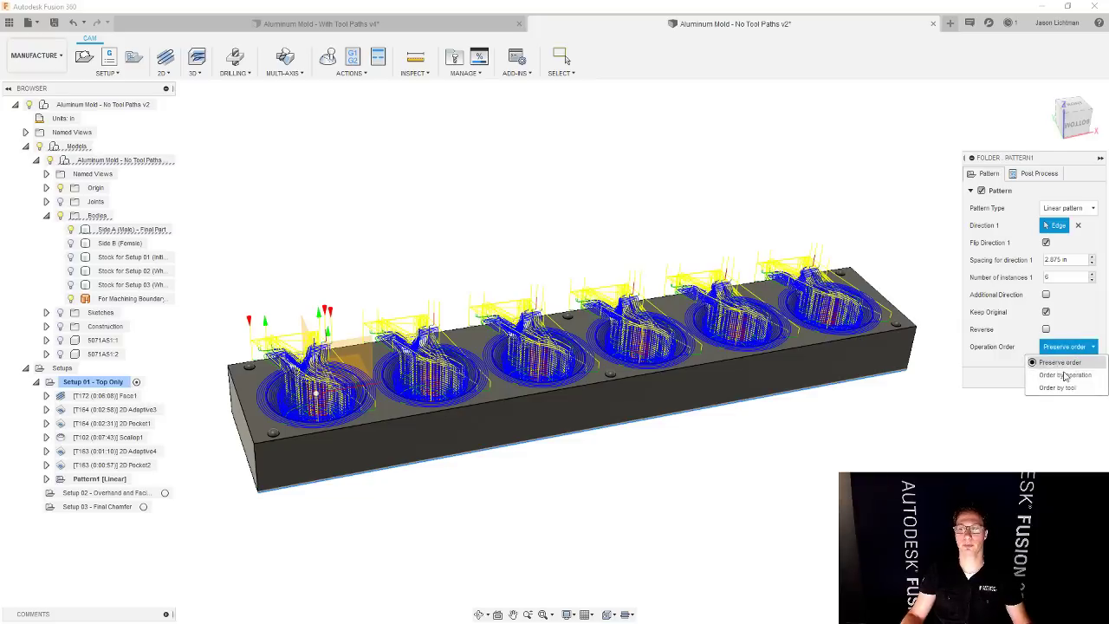
{"action": "left_click", "coordinate": [1064, 375]}
{"action": "left_click", "coordinate": [1062, 376]}
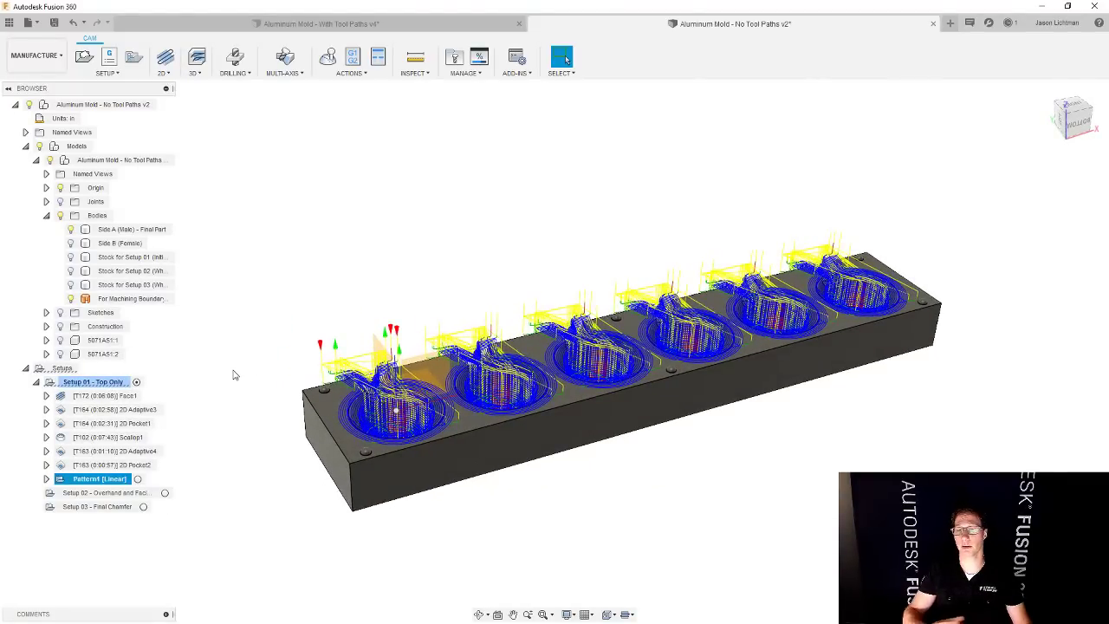
- Deselect Pattern1, make Setup 02 the active setup, and hide the Side A part body
{"action": "left_click", "coordinate": [232, 374]}
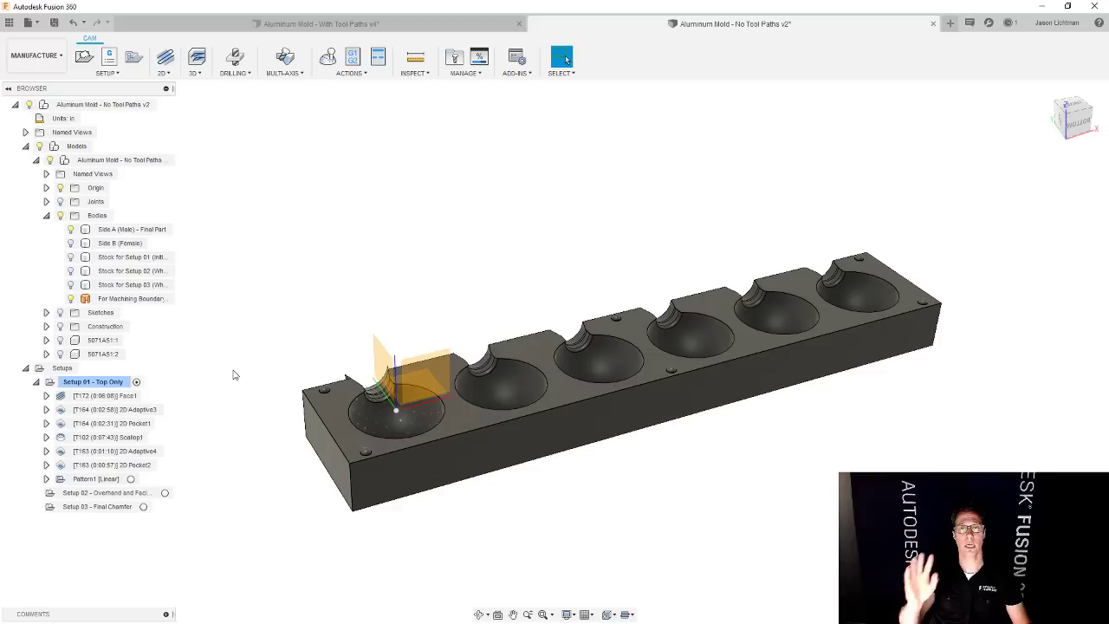
{"action": "left_click", "coordinate": [165, 497]}
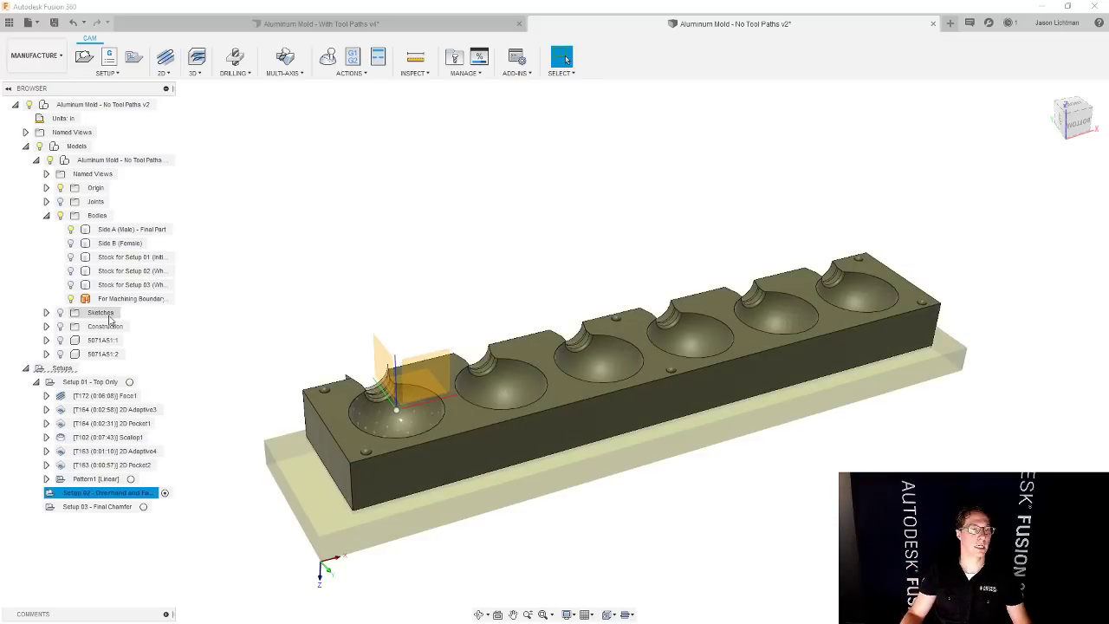
{"action": "left_click", "coordinate": [70, 228]}
{"action": "left_click", "coordinate": [73, 300]}
{"action": "left_click", "coordinate": [70, 284]}
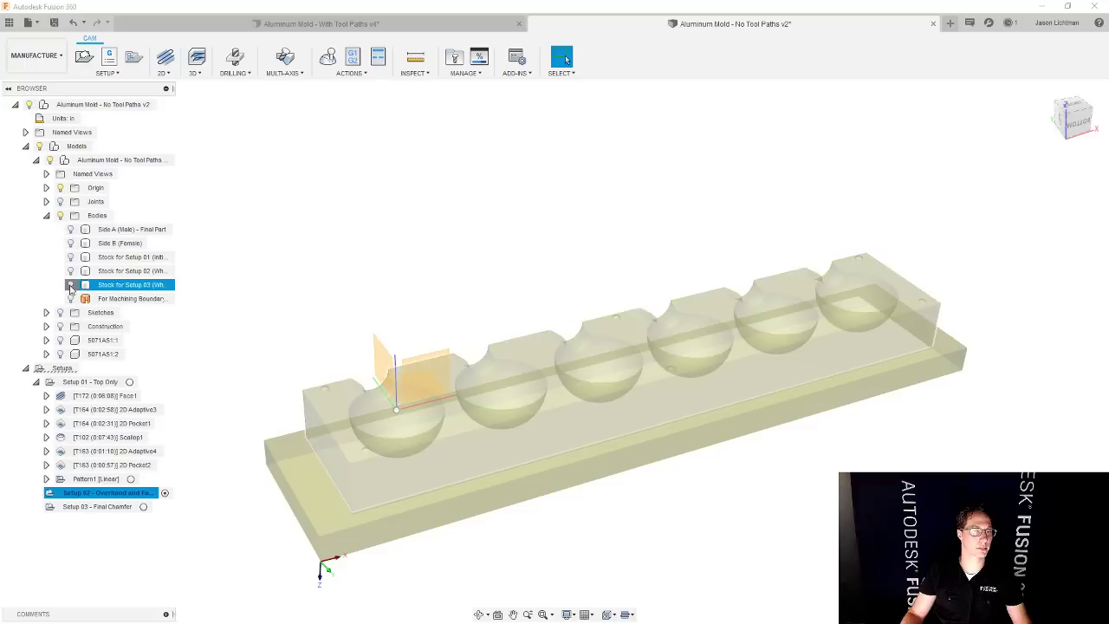
{"action": "left_click", "coordinate": [70, 284]}
- Toggle the Setup 02 and Setup 03 stock bodies so Setup 02's stock shows, then open the 2D menu
{"action": "left_click", "coordinate": [71, 270]}
{"action": "left_click", "coordinate": [70, 270]}
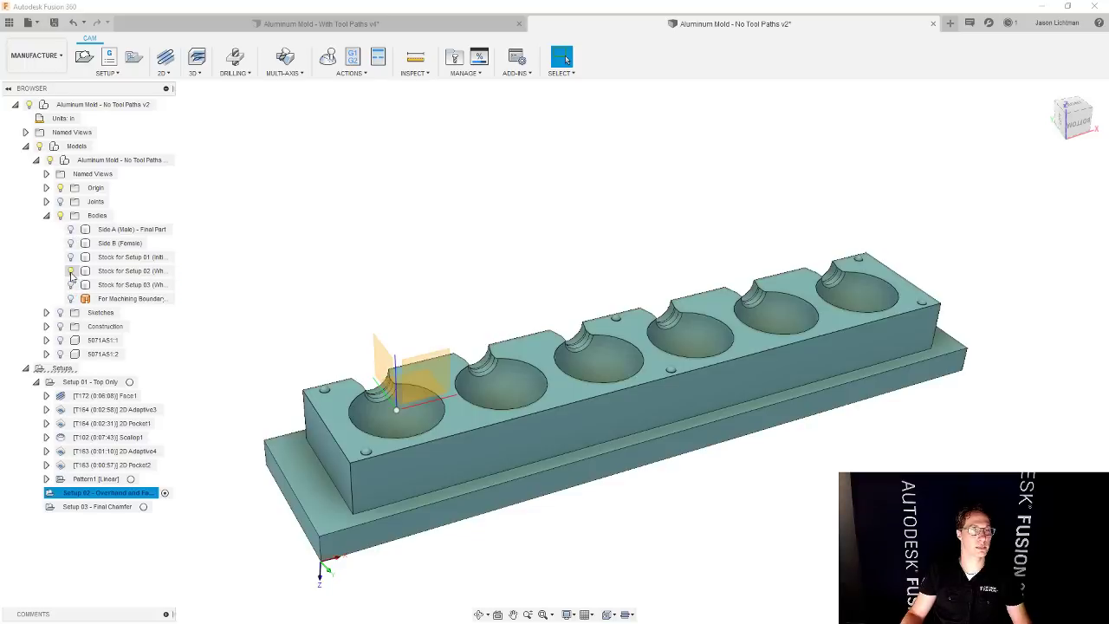
{"action": "left_click", "coordinate": [71, 271]}
{"action": "left_click", "coordinate": [70, 284]}
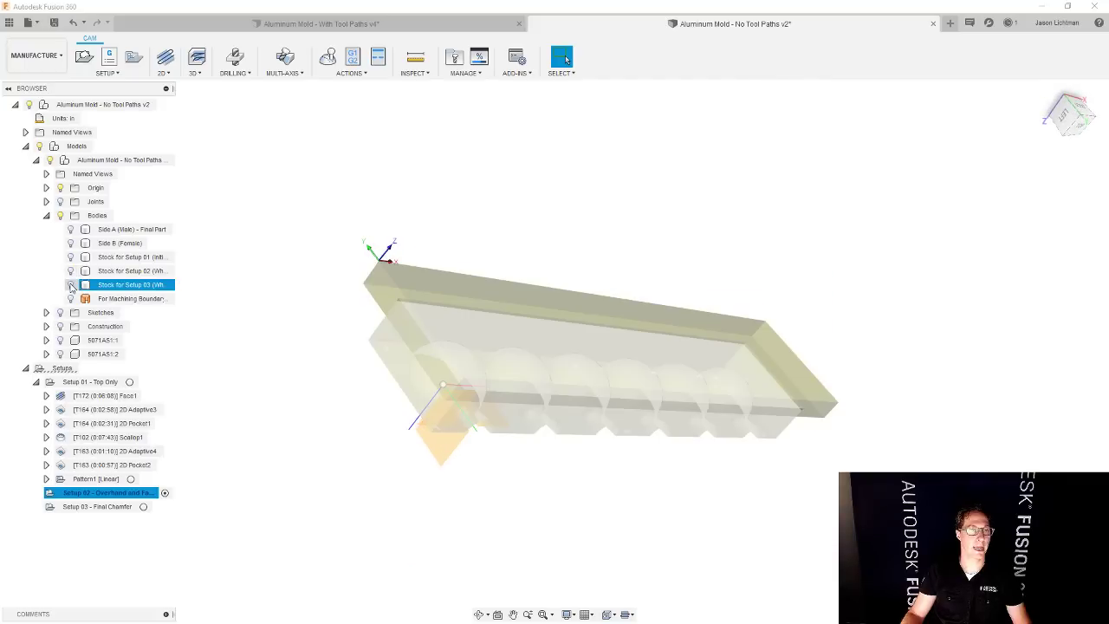
{"action": "left_click", "coordinate": [71, 284]}
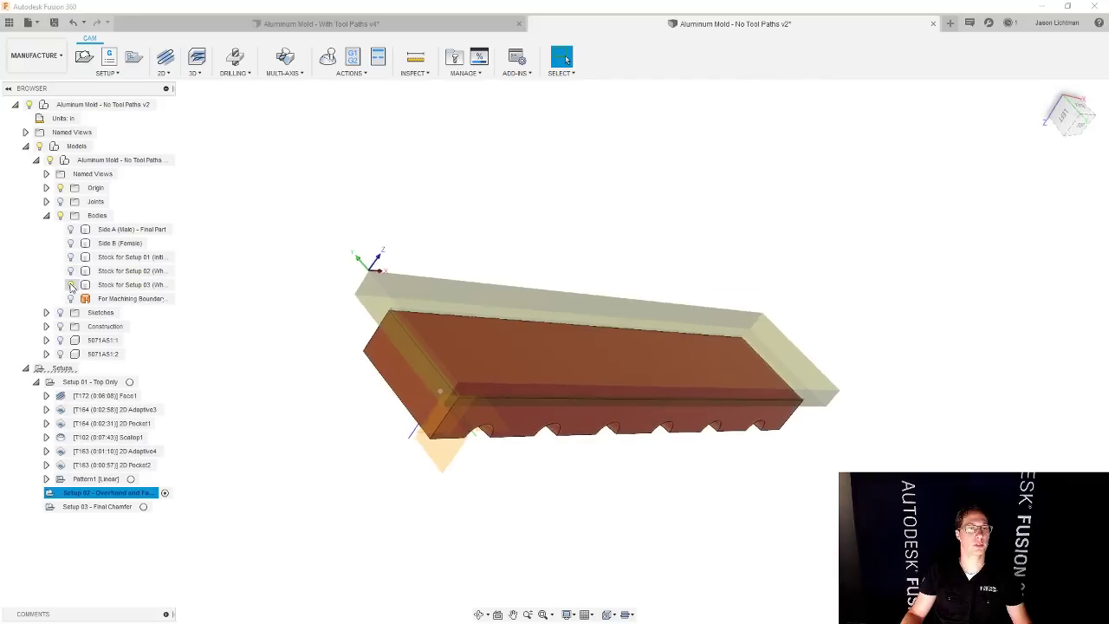
{"action": "left_click", "coordinate": [268, 425]}
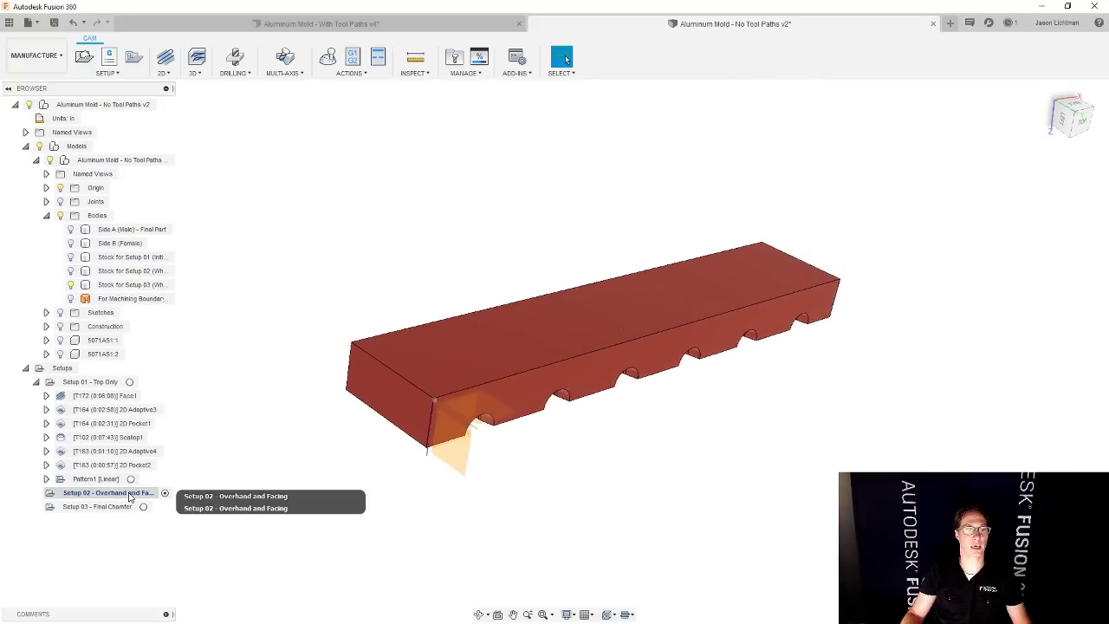
{"action": "left_click", "coordinate": [130, 495]}
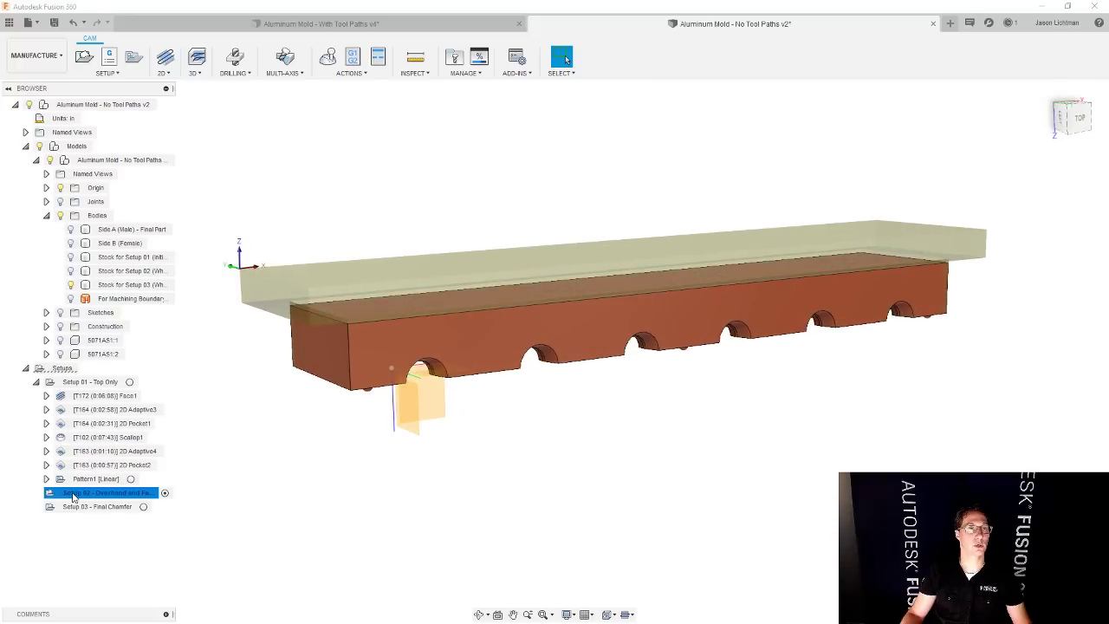
{"action": "left_click", "coordinate": [166, 75]}
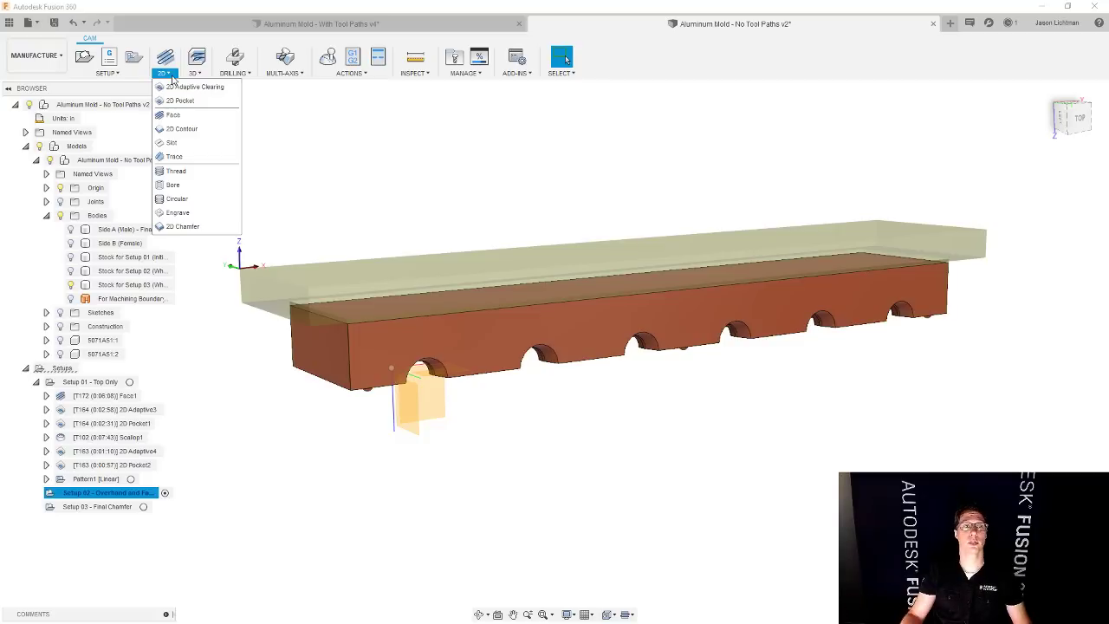
- Start a 2D Adaptive Clearing operation using tool #164, the Ø1" flat end mill
{"action": "left_click", "coordinate": [186, 87]}
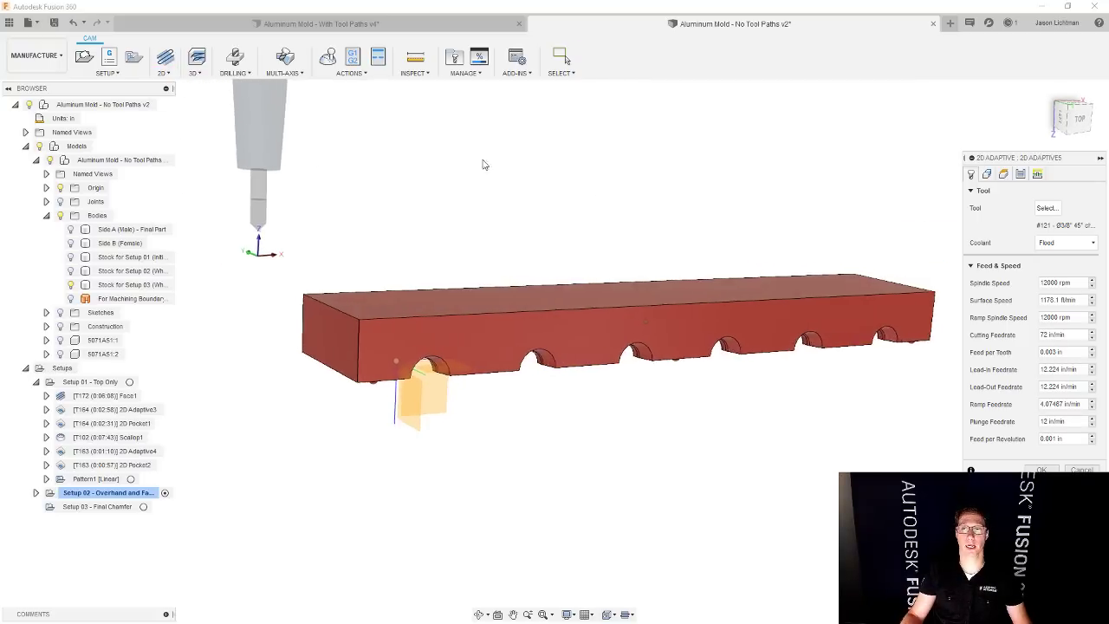
{"action": "left_click", "coordinate": [1046, 208]}
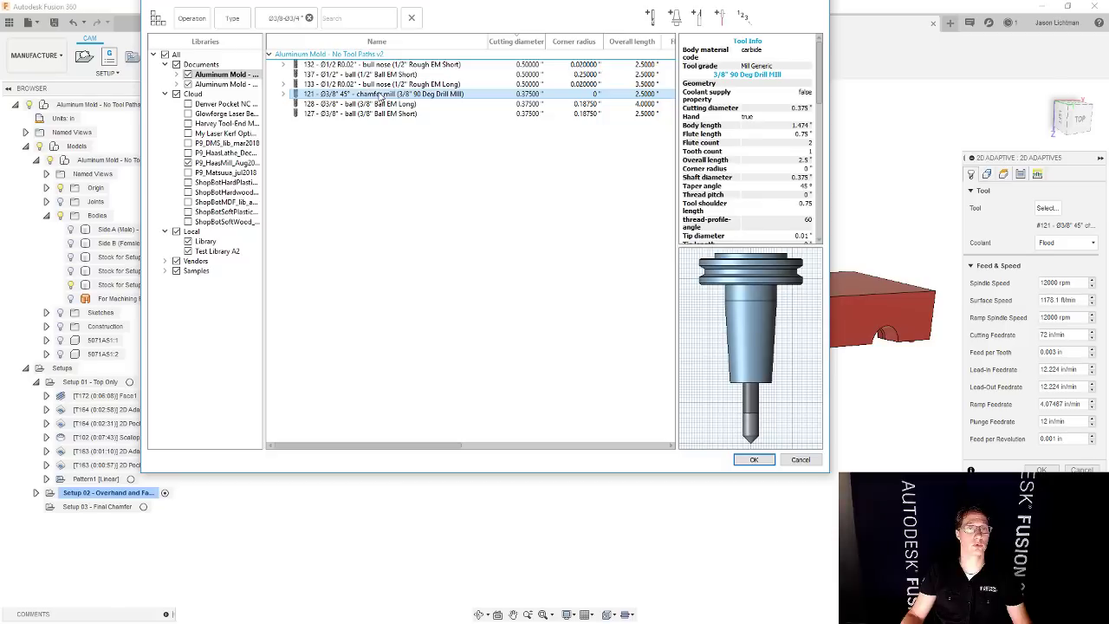
{"action": "left_click", "coordinate": [308, 17]}
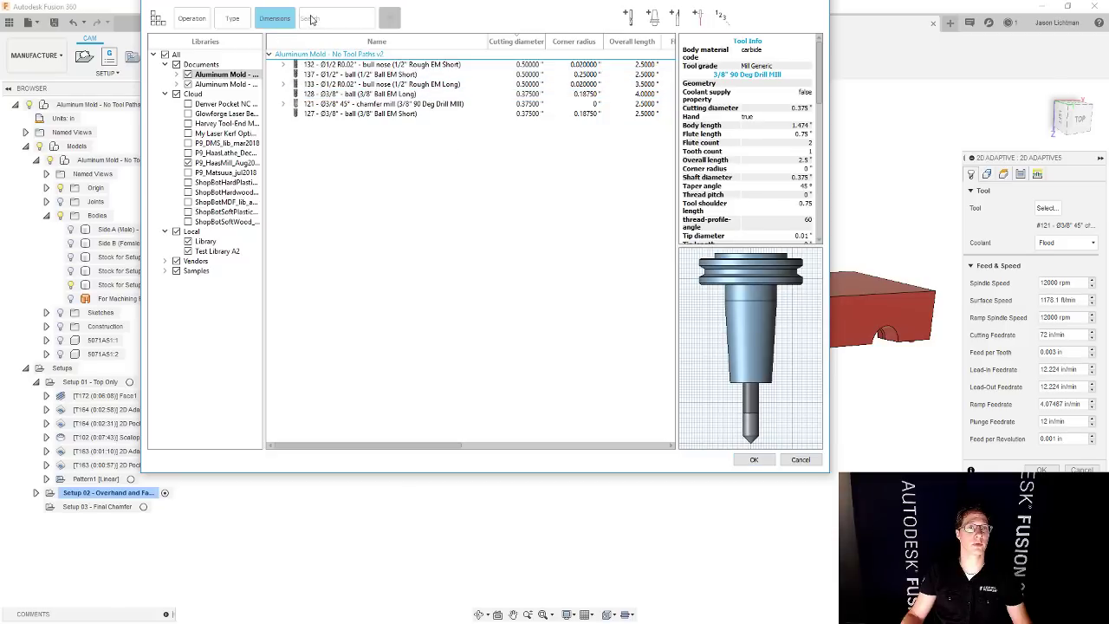
{"action": "left_click", "coordinate": [347, 74]}
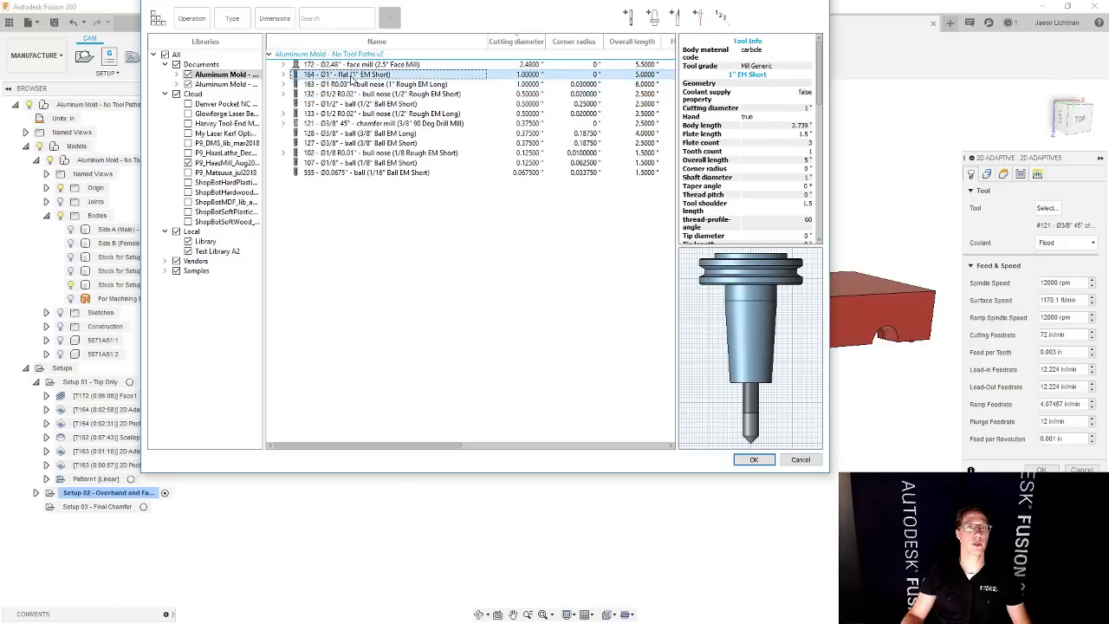
{"action": "left_click", "coordinate": [753, 460]}
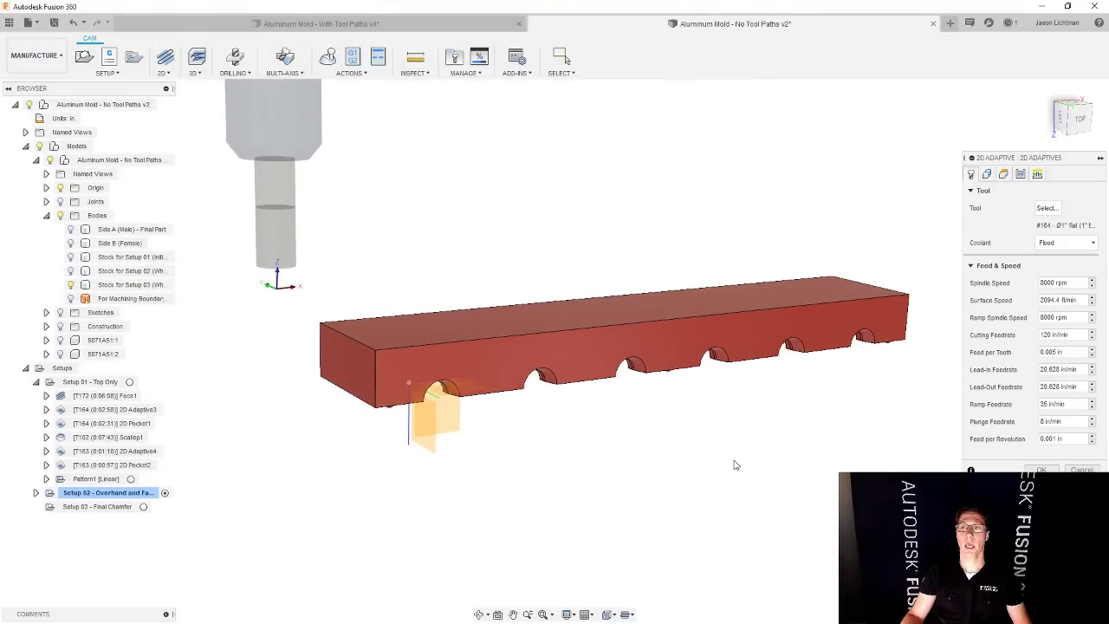
{"action": "left_click", "coordinate": [986, 173]}
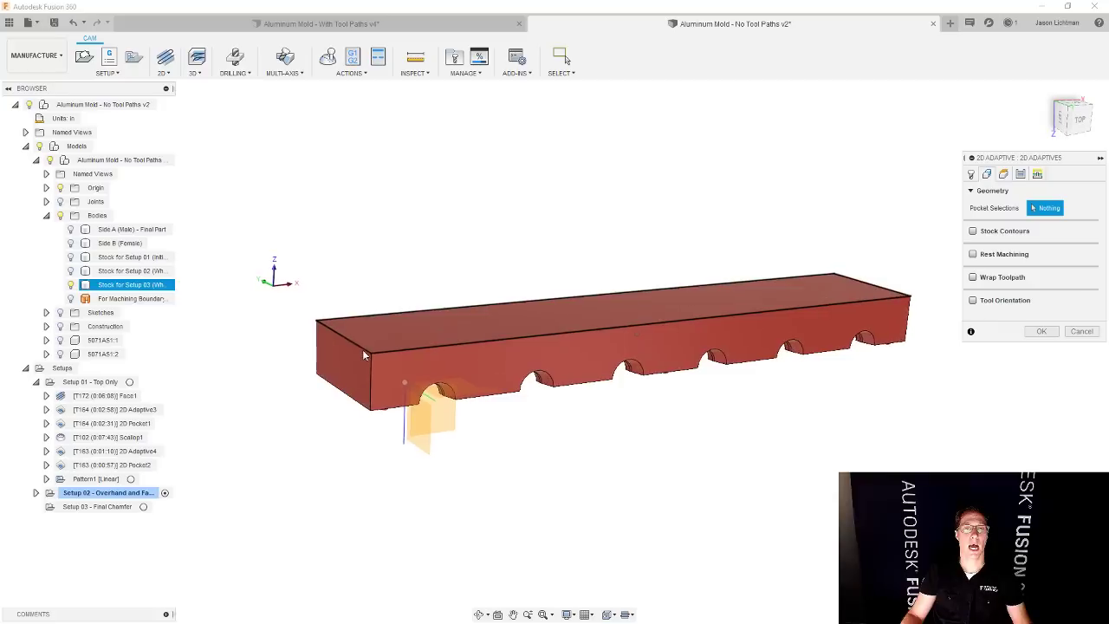
- Show Setup 02's stock and chain its top edge as the pocket selection
{"action": "scroll", "coordinate": [364, 355], "scroll_direction": "up", "scroll_amount": 4}
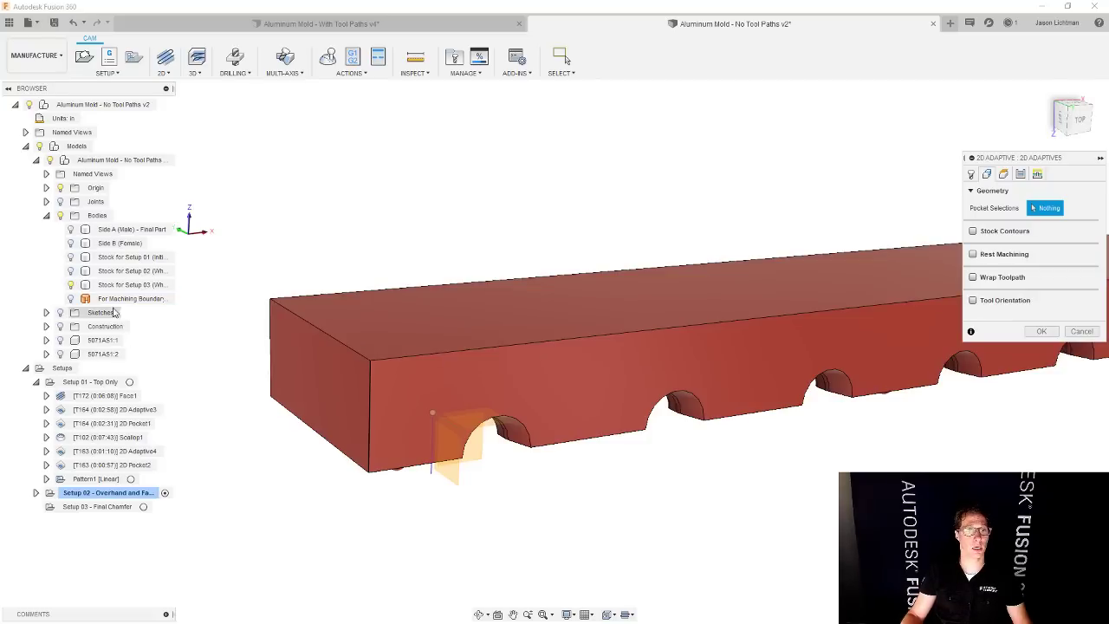
{"action": "left_click", "coordinate": [71, 271]}
{"action": "middle_click_drag", "start_coordinate": [73, 273], "coordinate": [204, 423], "text": "shift"}
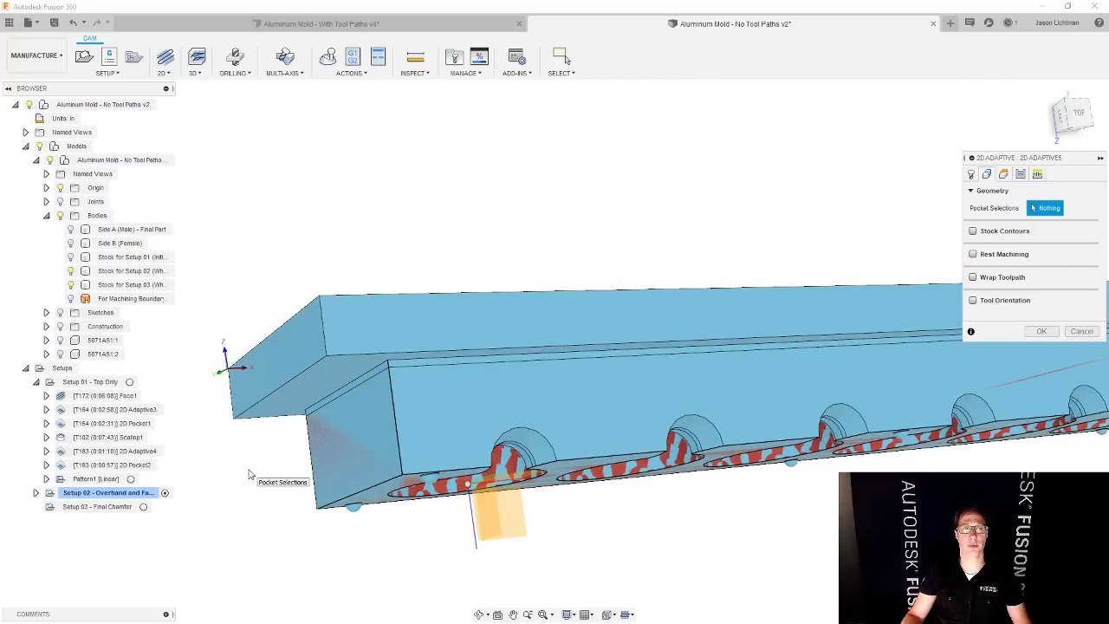
{"action": "left_click", "coordinate": [365, 371]}
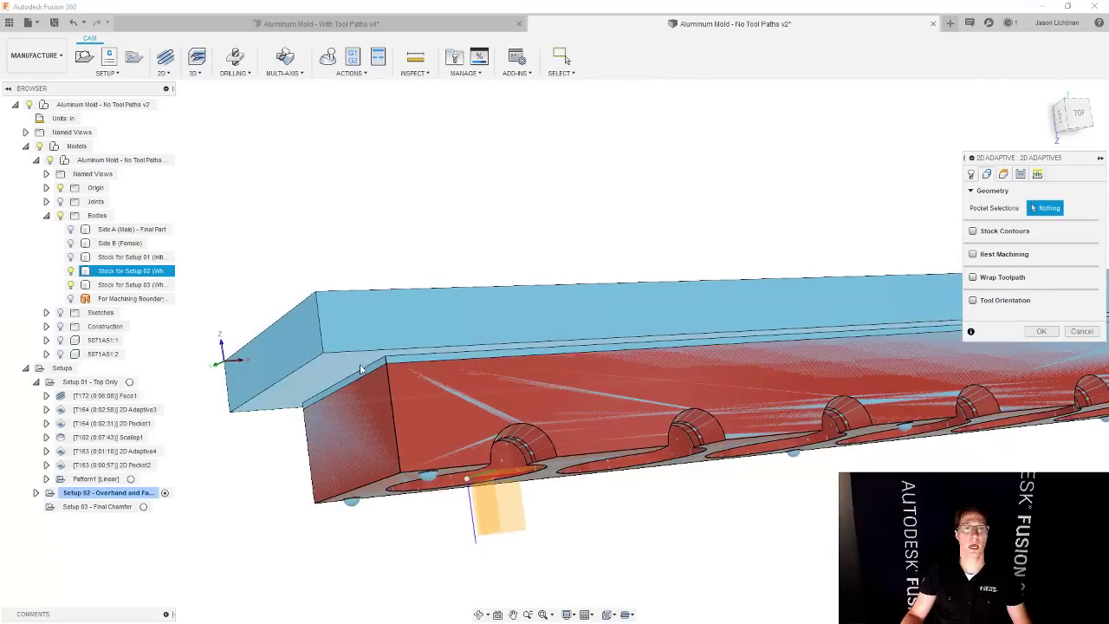
{"action": "left_click", "coordinate": [365, 367]}
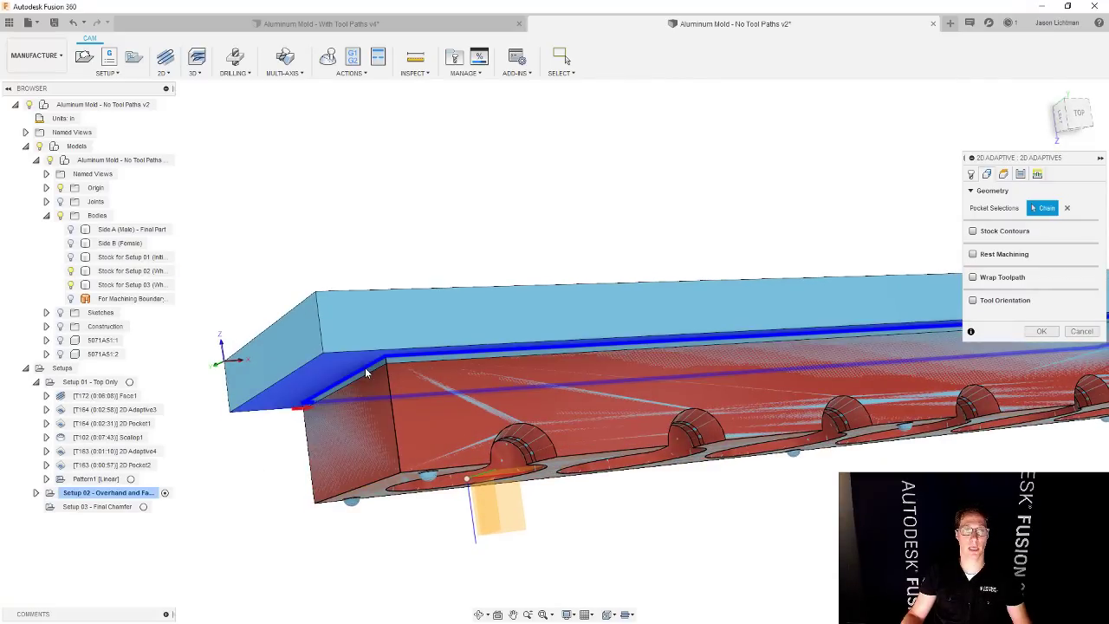
{"action": "middle_click_drag", "start_coordinate": [364, 367], "coordinate": [498, 416], "text": "shift"}
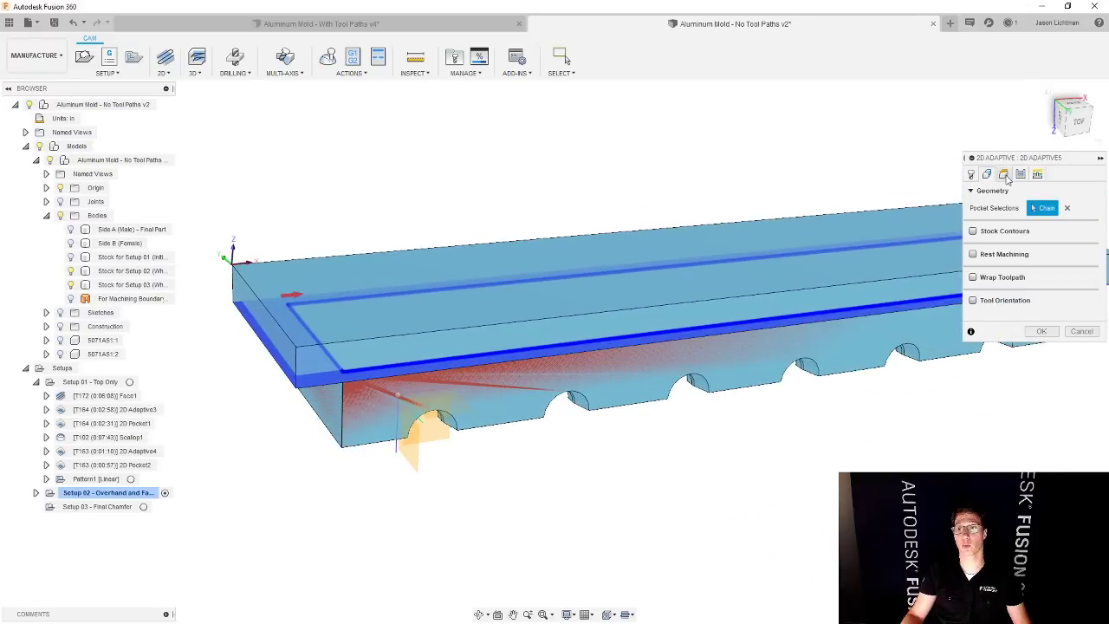
- Turn off Stock to Leave in the Passes settings and generate 2D Adaptive5
{"action": "left_click", "coordinate": [1003, 174]}
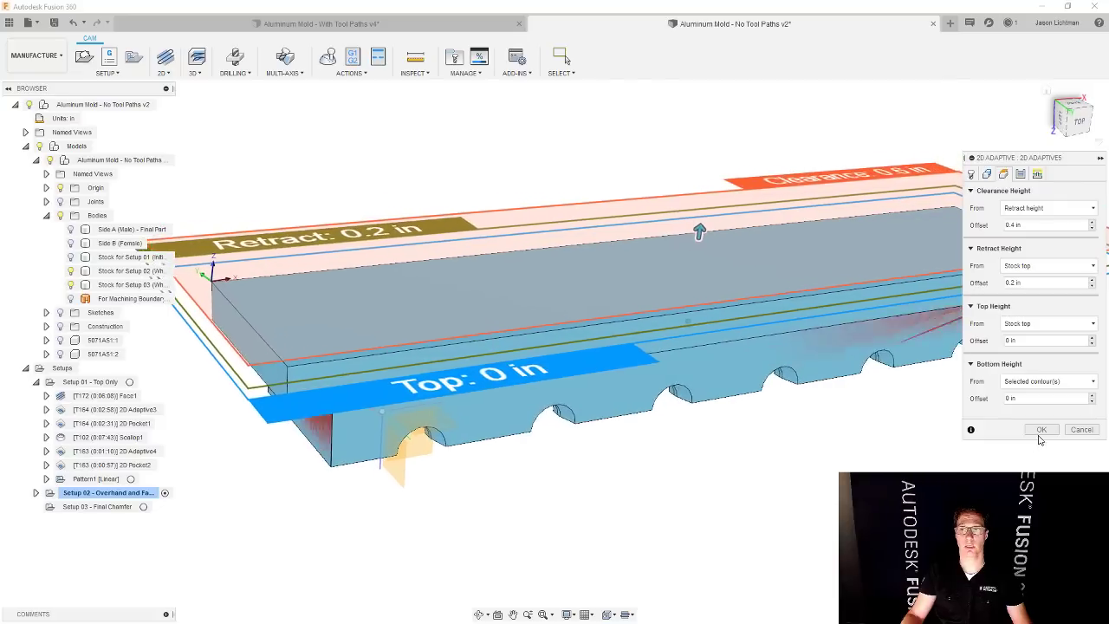
{"action": "left_click", "coordinate": [1020, 174]}
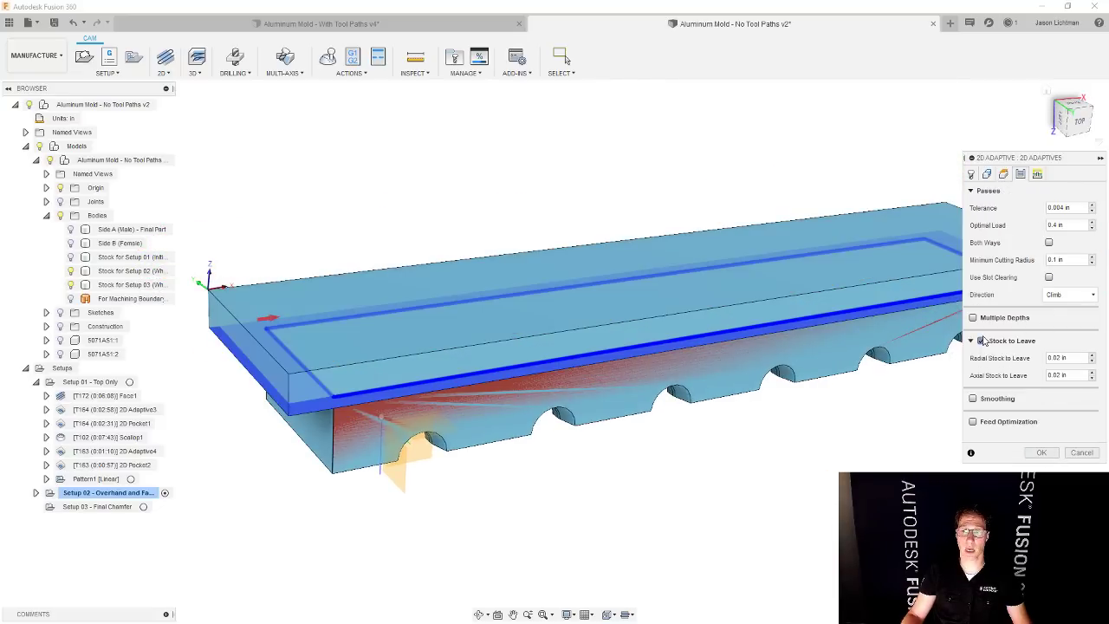
{"action": "left_click", "coordinate": [981, 340]}
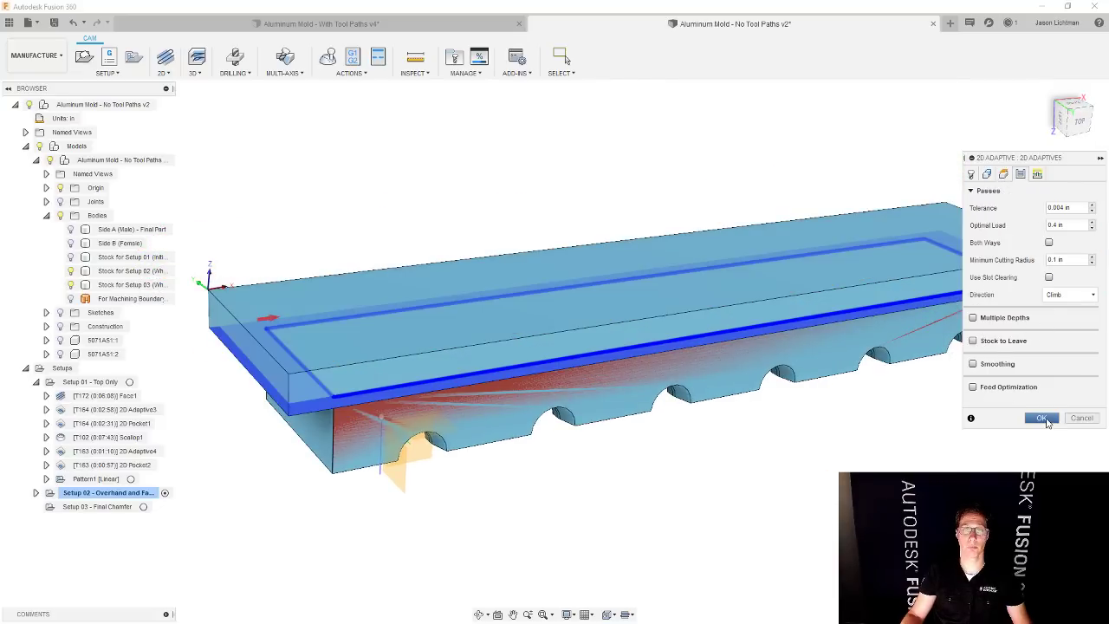
{"action": "left_click", "coordinate": [1042, 418]}
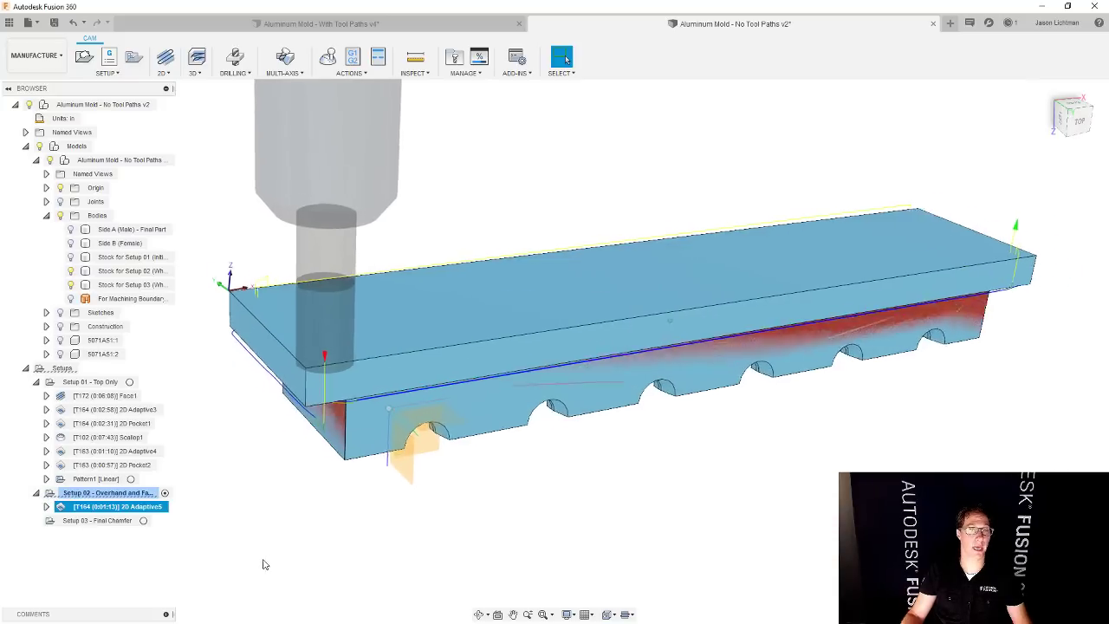
- Create a Face operation in Setup 02 using the Ø2.48" face mill, tool #172
{"action": "left_click", "coordinate": [73, 271]}
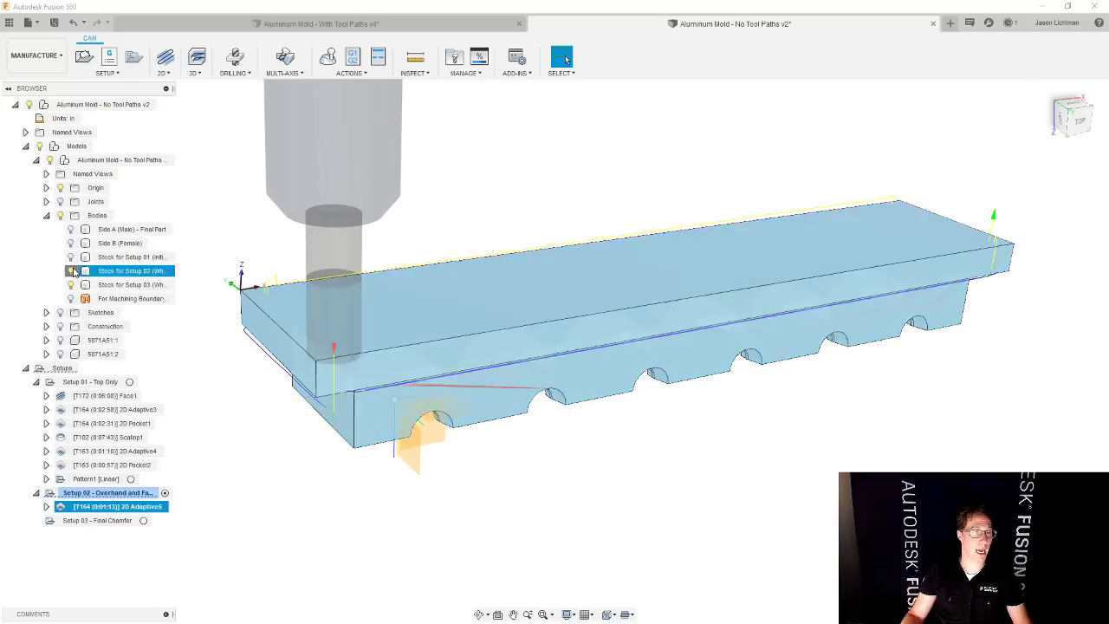
{"action": "left_click", "coordinate": [317, 490]}
{"action": "left_click", "coordinate": [164, 72]}
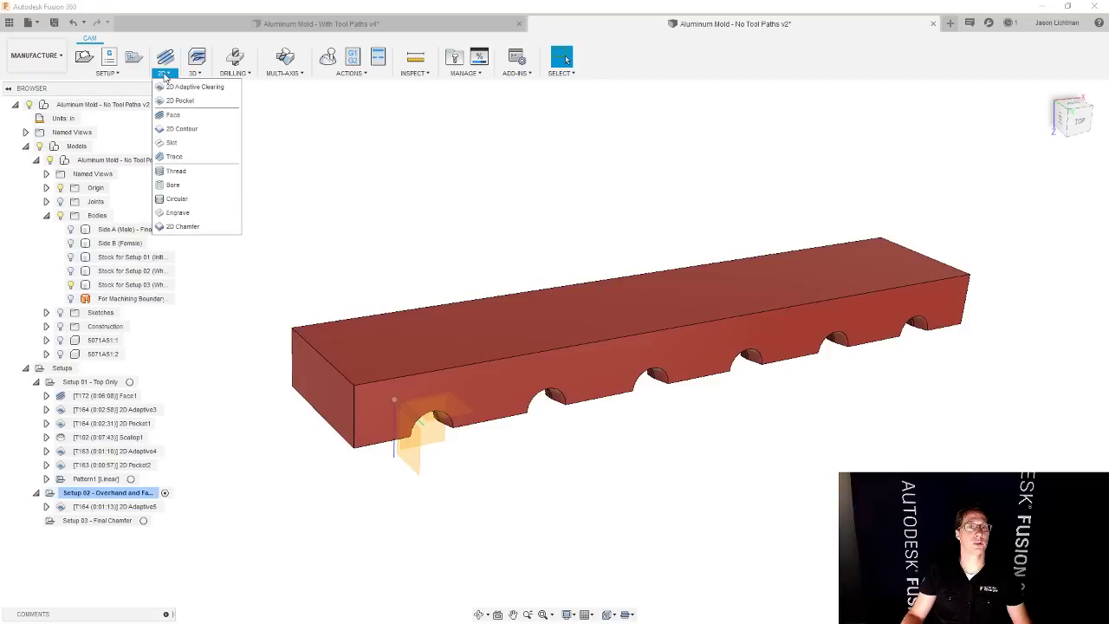
{"action": "left_click", "coordinate": [173, 115]}
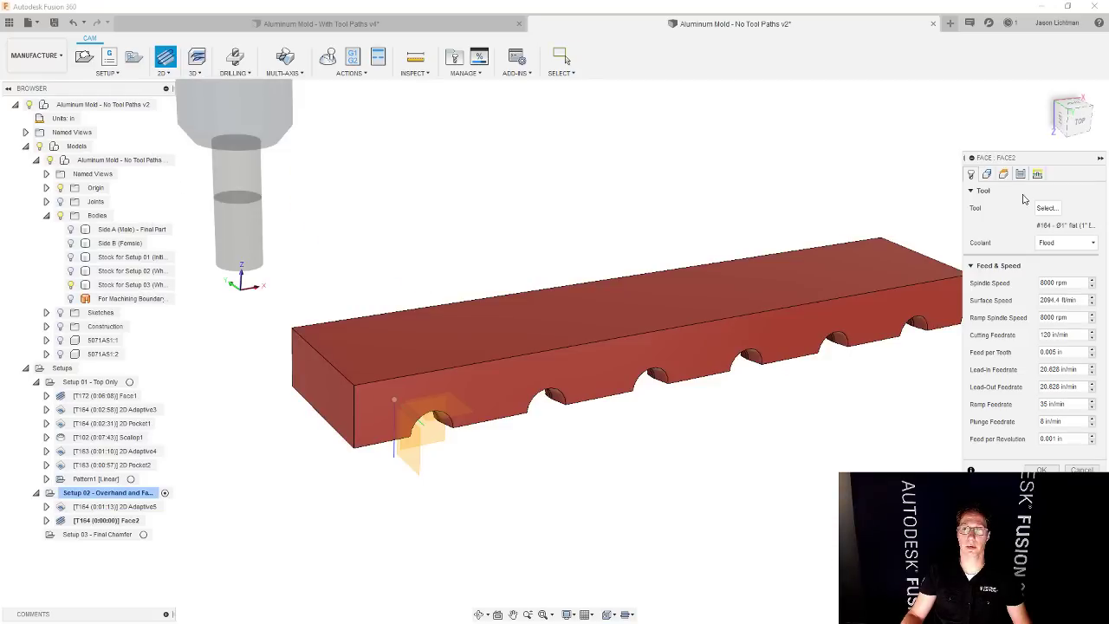
{"action": "left_click", "coordinate": [1046, 208]}
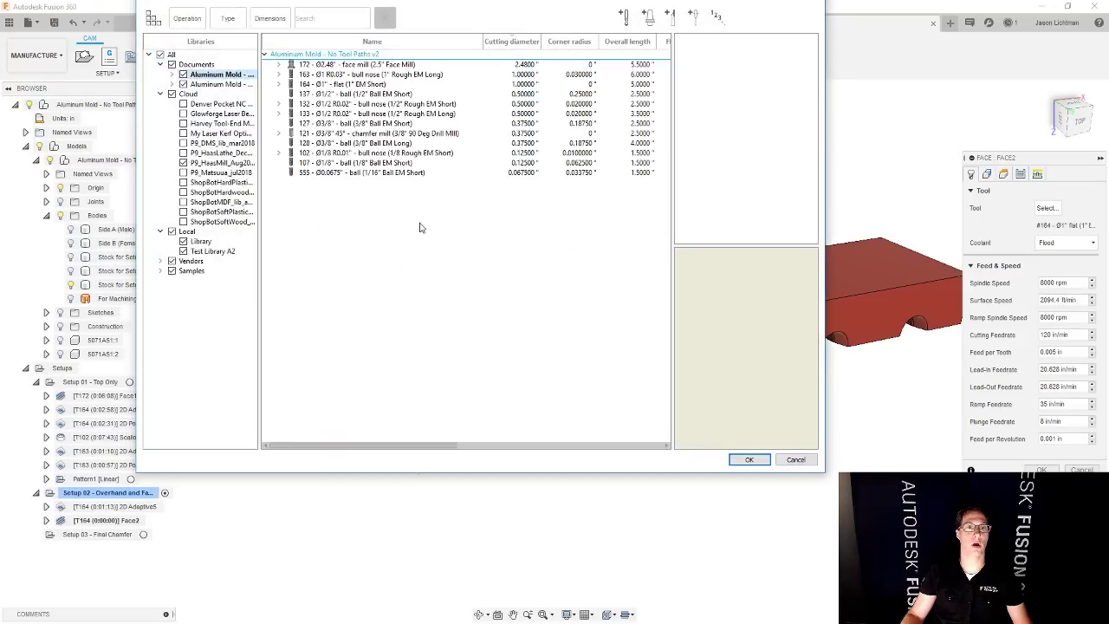
{"action": "double_click", "coordinate": [362, 65]}
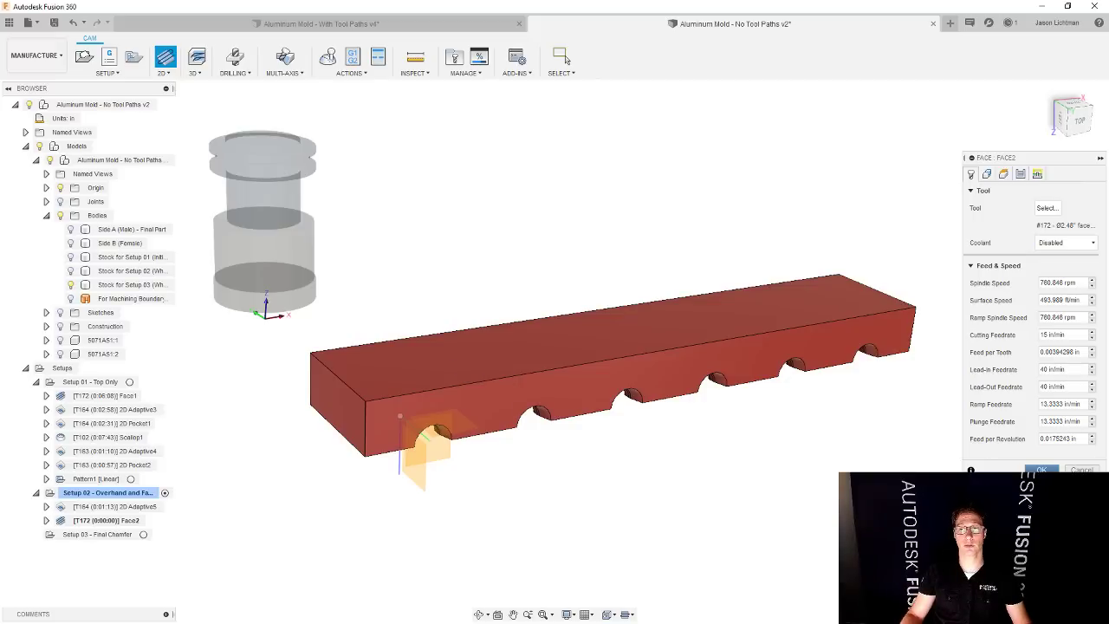
- Enable Multiple Depths with a 0.05 in maximum stepdown as default, plus a finishing step
{"action": "left_click", "coordinate": [1020, 173]}
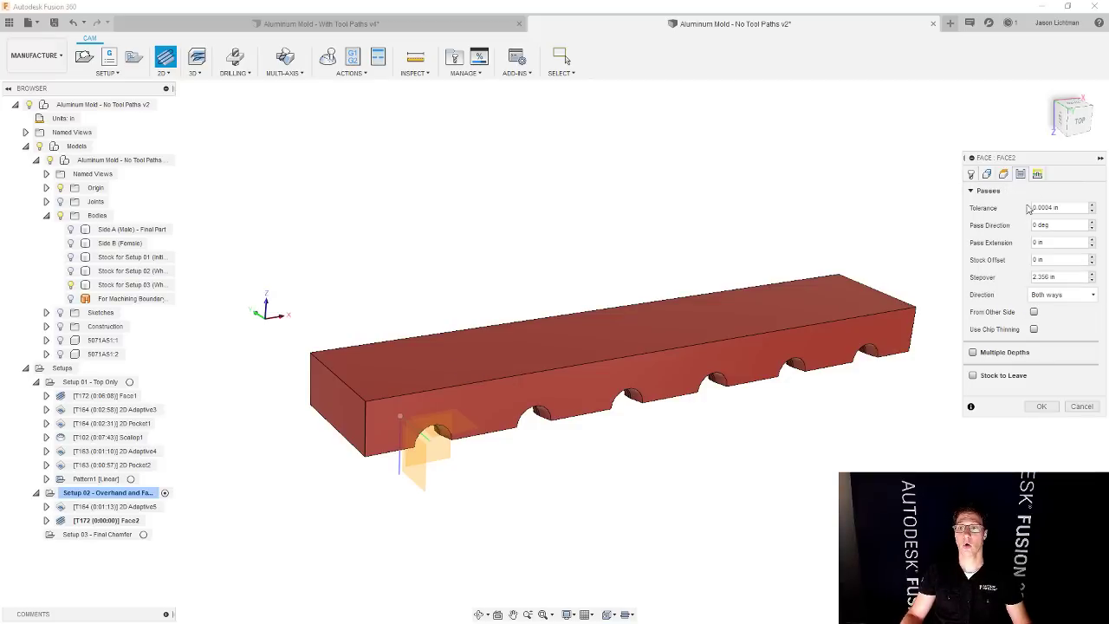
{"action": "left_click", "coordinate": [973, 353]}
{"action": "left_click_drag", "start_coordinate": [1060, 369], "coordinate": [1051, 371]}
{"action": "type", "text": "0.0"}
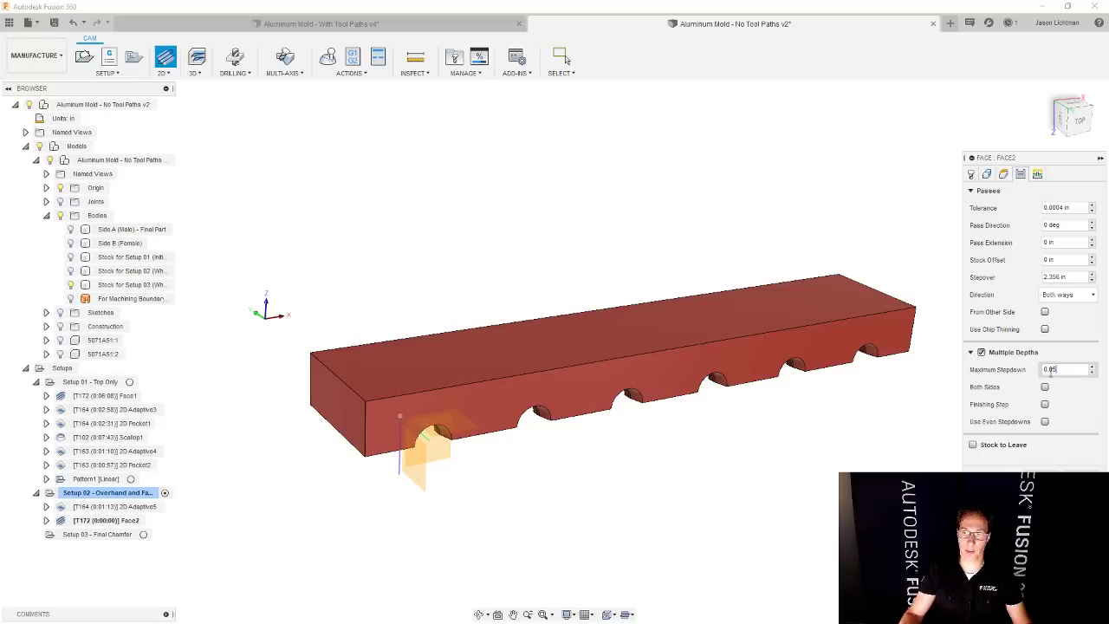
{"action": "type", "text": "5"}
{"action": "left_click", "coordinate": [1044, 404]}
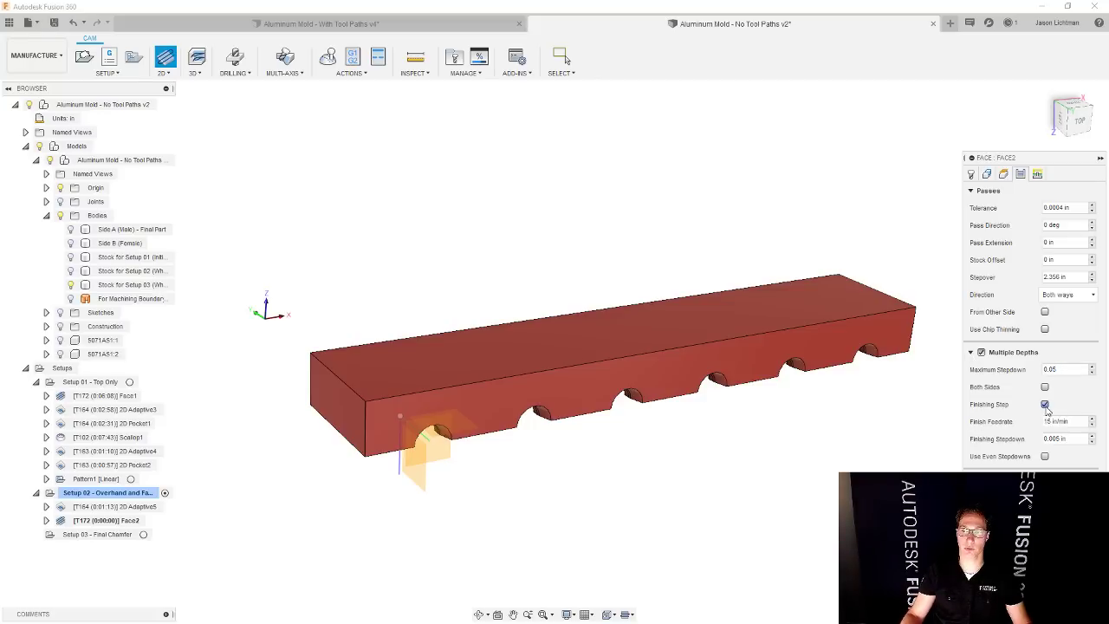
{"action": "right_click", "coordinate": [1073, 371]}
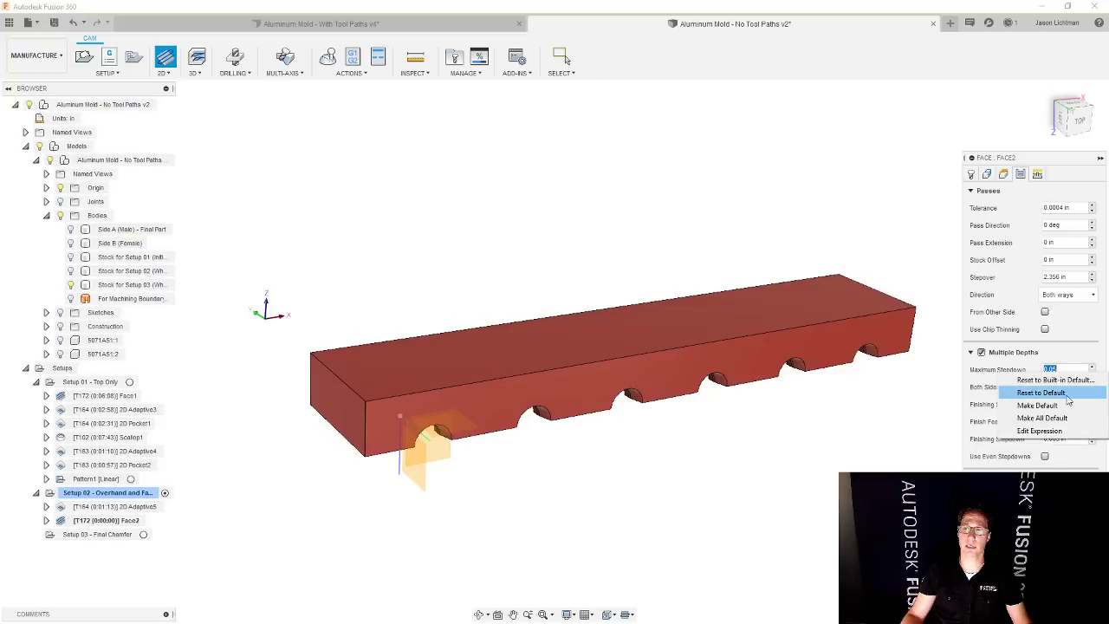
{"action": "left_click", "coordinate": [1067, 404]}
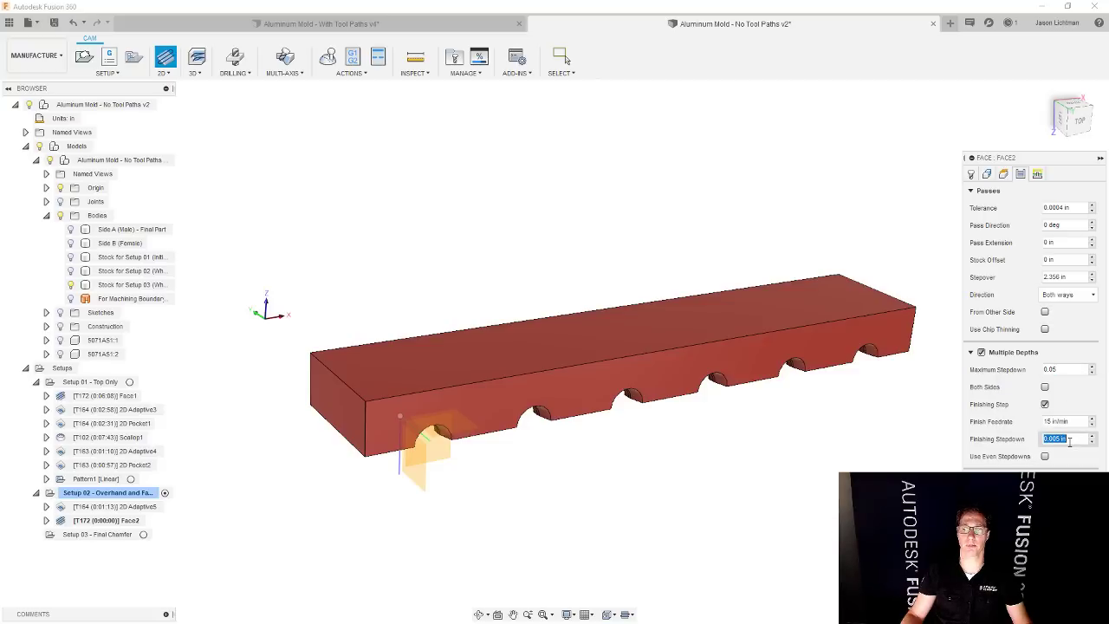
{"action": "left_click", "coordinate": [1070, 439]}
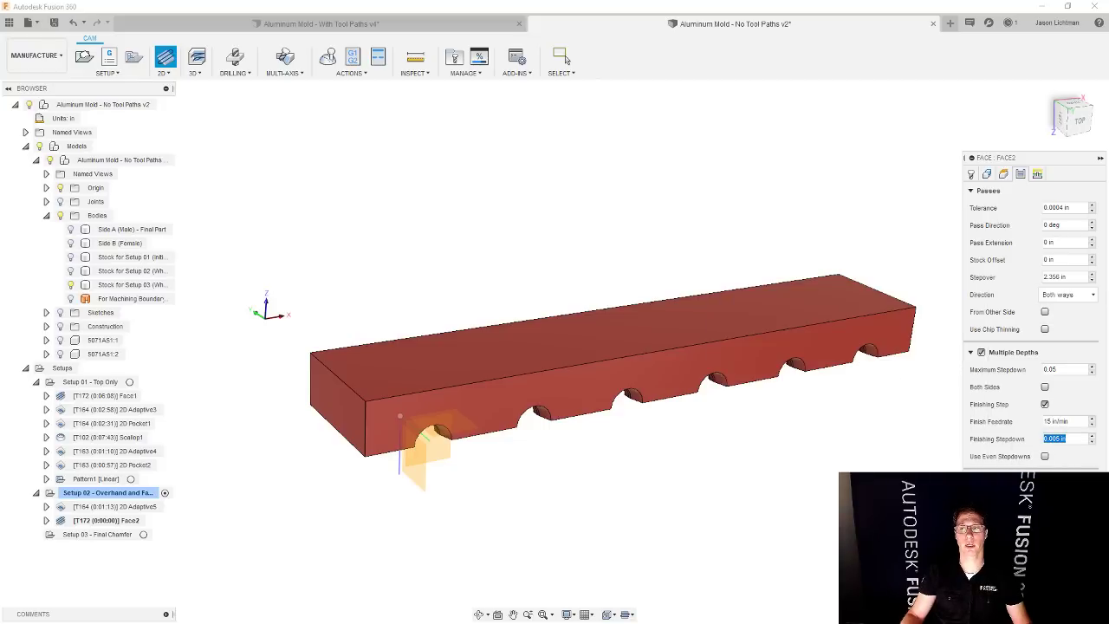
{"action": "key", "text": "Escape"}
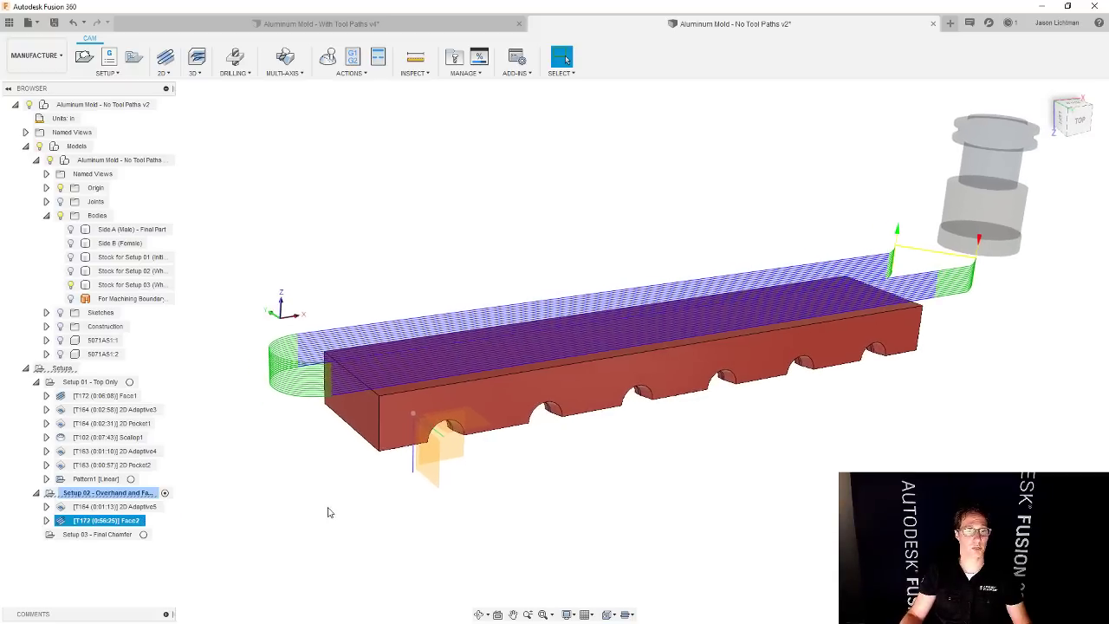
{"action": "right_click", "coordinate": [140, 495]}
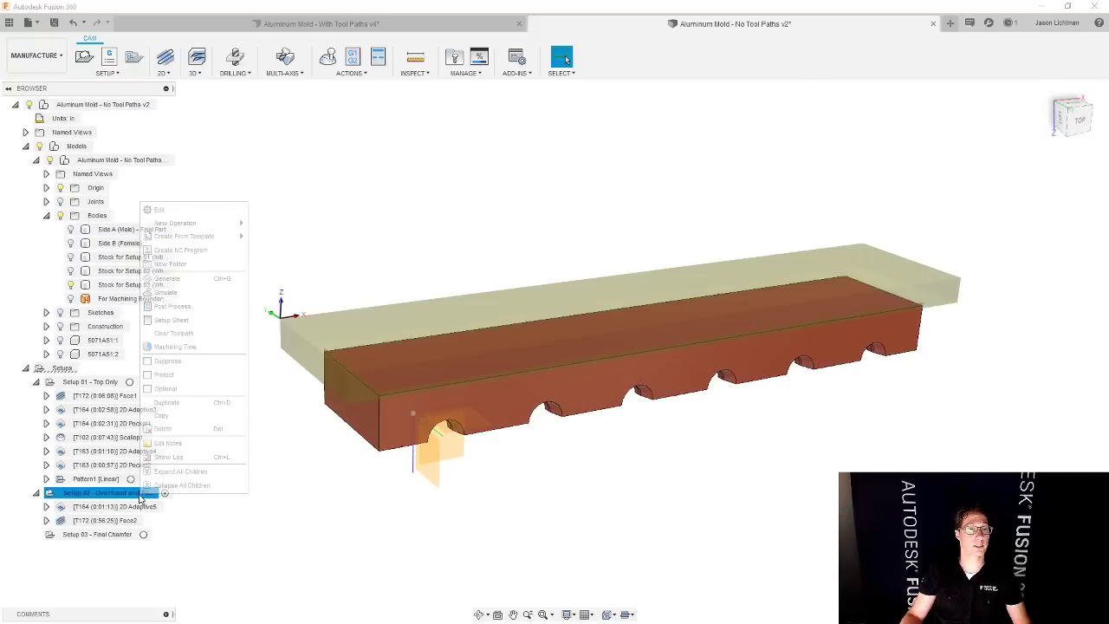
{"action": "left_click", "coordinate": [165, 294]}
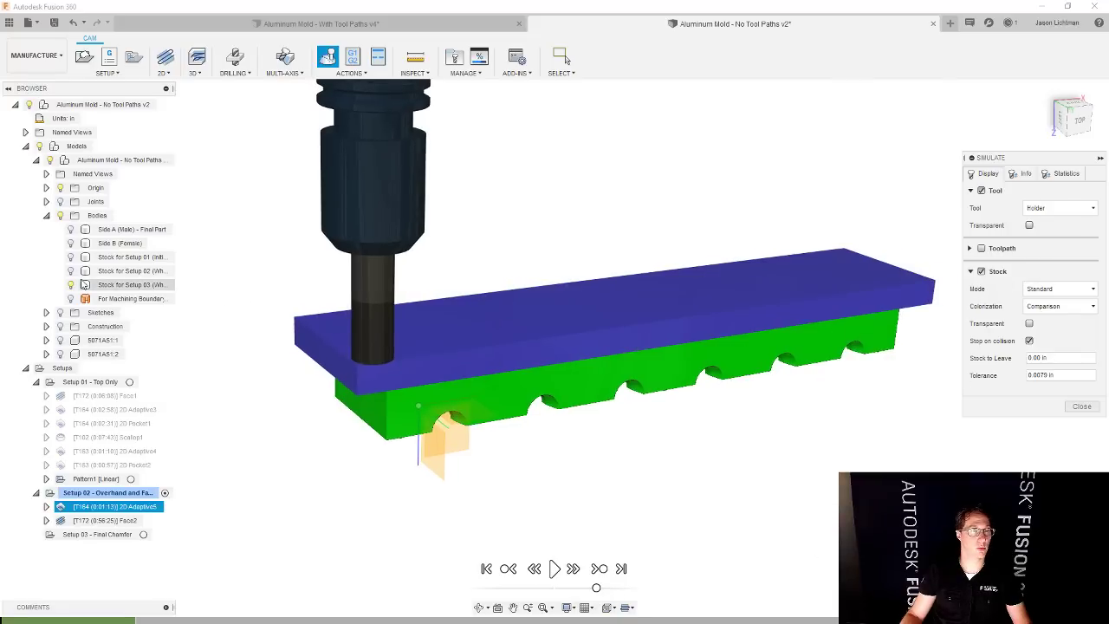
{"action": "left_click", "coordinate": [554, 569]}
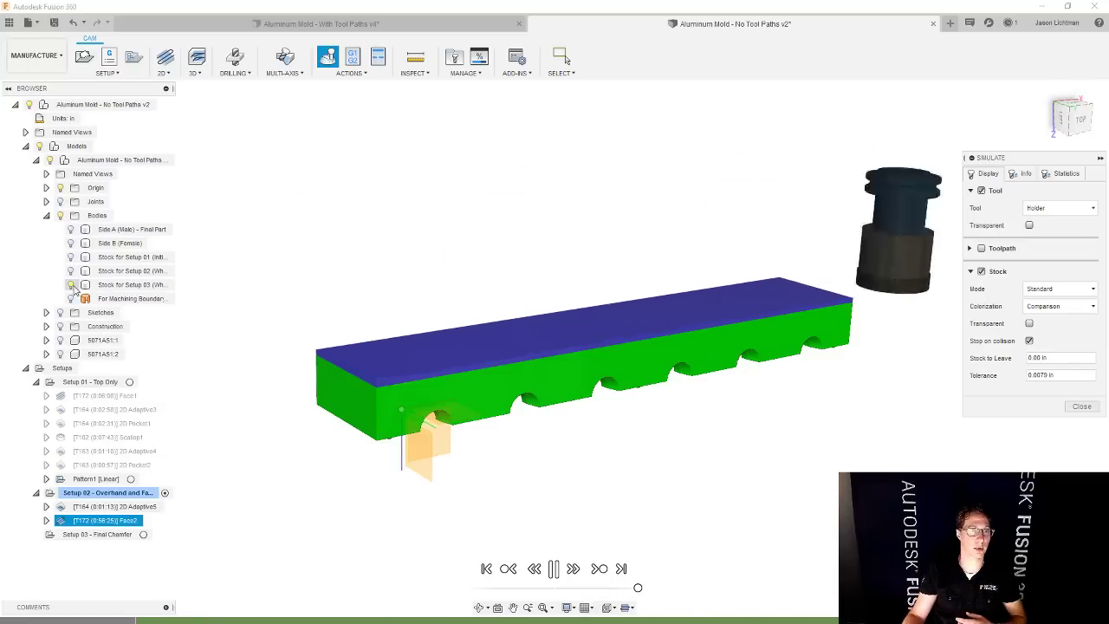
{"action": "scroll", "coordinate": [437, 394], "scroll_direction": "up", "scroll_amount": 5}
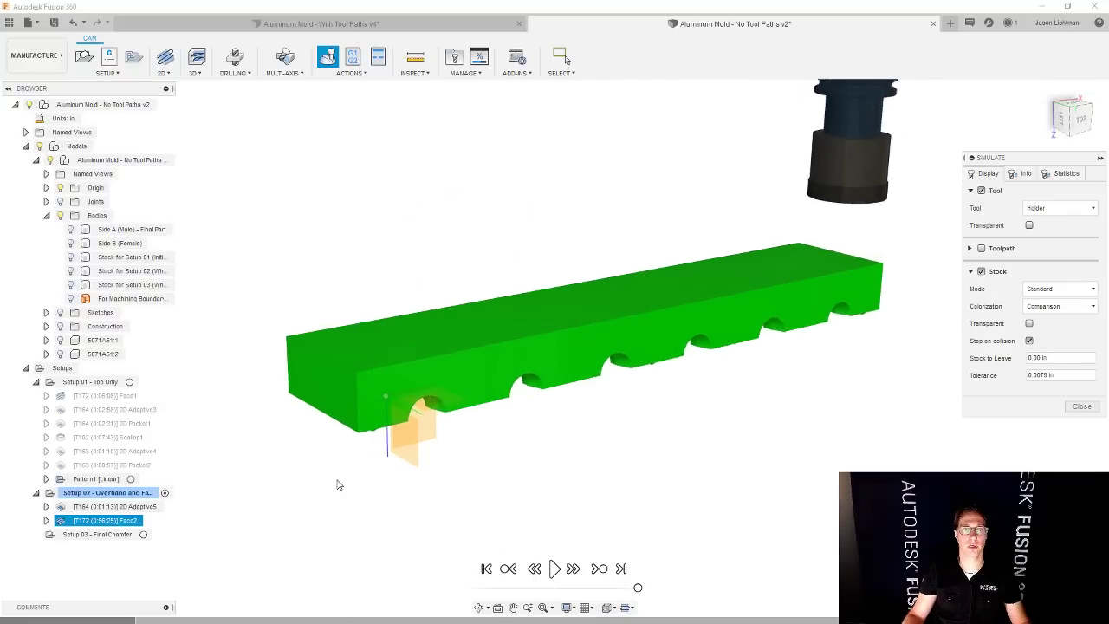
{"action": "scroll", "coordinate": [438, 381], "scroll_direction": "up", "scroll_amount": 3}
{"action": "middle_click_drag", "start_coordinate": [438, 381], "coordinate": [669, 256], "text": "shift"}
{"action": "scroll", "coordinate": [670, 256], "scroll_direction": "up", "scroll_amount": 2}
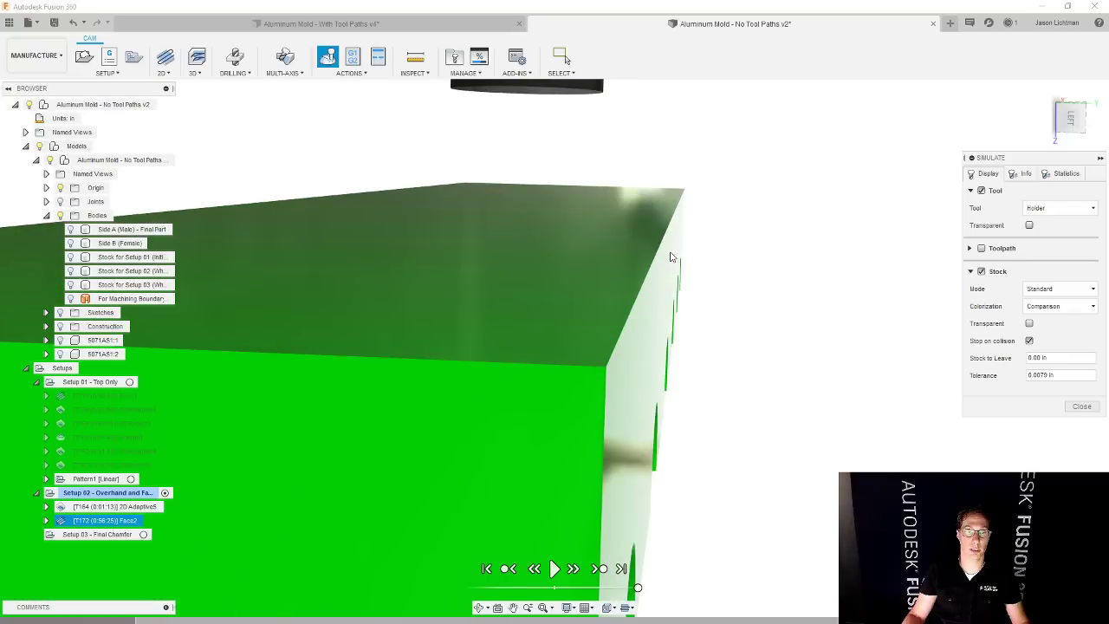
{"action": "scroll", "coordinate": [670, 256], "scroll_direction": "down", "scroll_amount": 4}
{"action": "scroll", "coordinate": [649, 339], "scroll_direction": "down", "scroll_amount": 3}
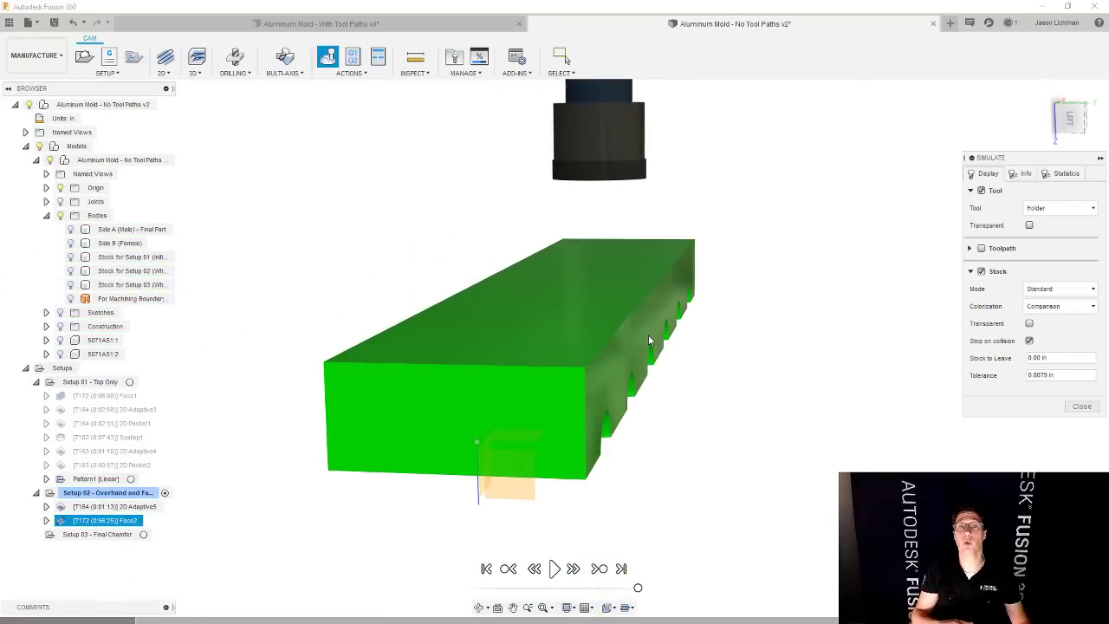
{"action": "middle_click_drag", "start_coordinate": [648, 340], "coordinate": [301, 368], "text": "shift"}
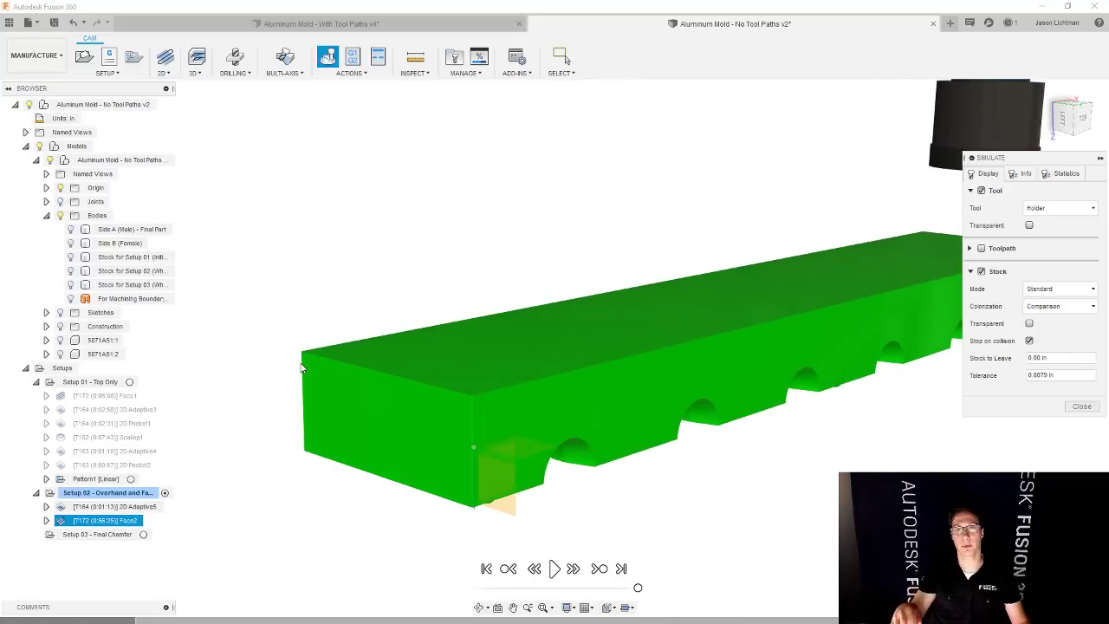
{"action": "scroll", "coordinate": [302, 368], "scroll_direction": "down", "scroll_amount": 2}
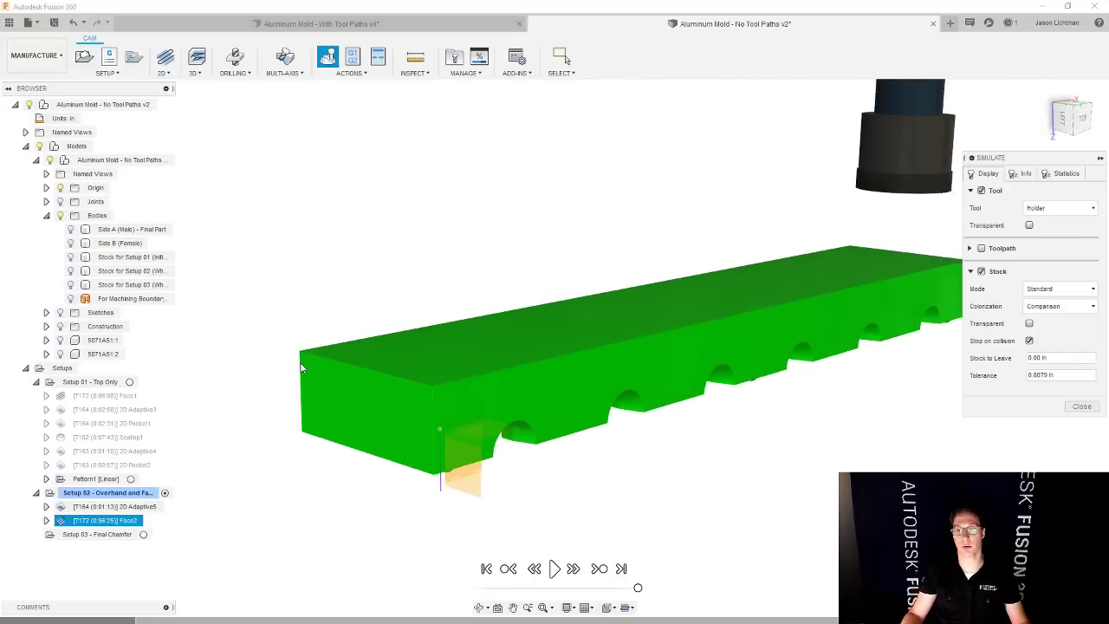
{"action": "left_click", "coordinate": [1081, 406]}
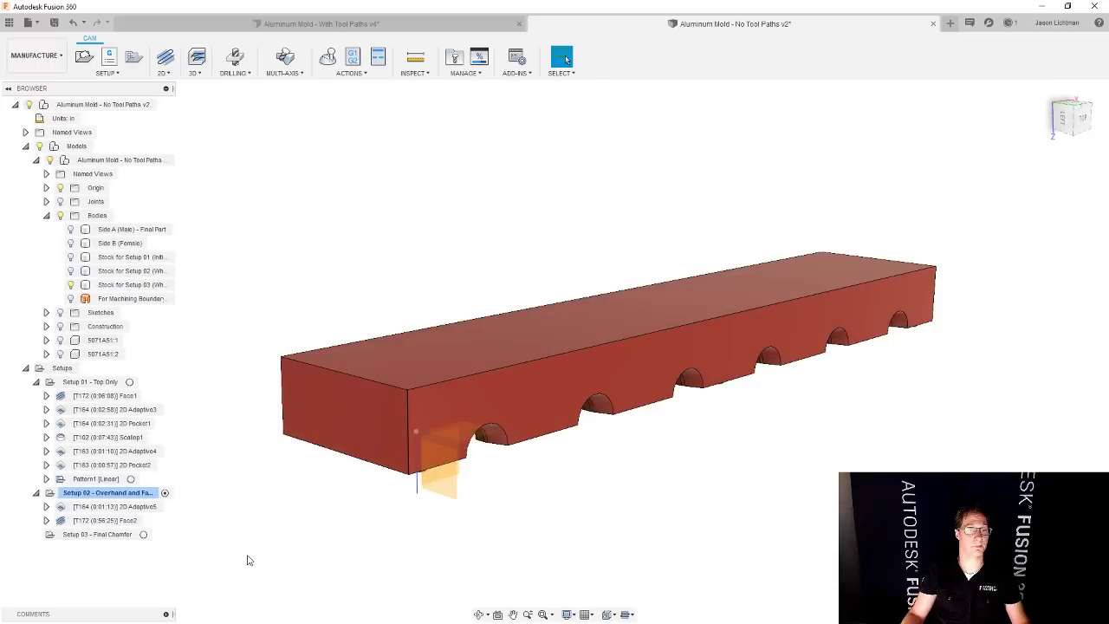
- Activate Setup 03 - Final Chamfer and toggle the Side A part and stock visibility
{"action": "left_click", "coordinate": [138, 535]}
{"action": "left_click", "coordinate": [144, 537]}
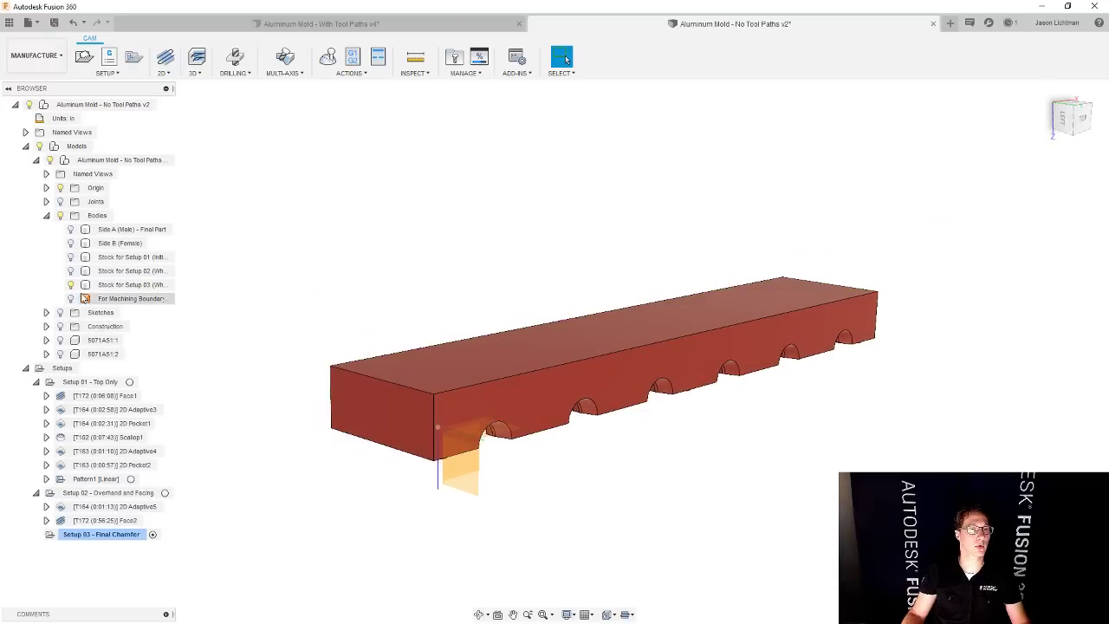
{"action": "left_click", "coordinate": [71, 229]}
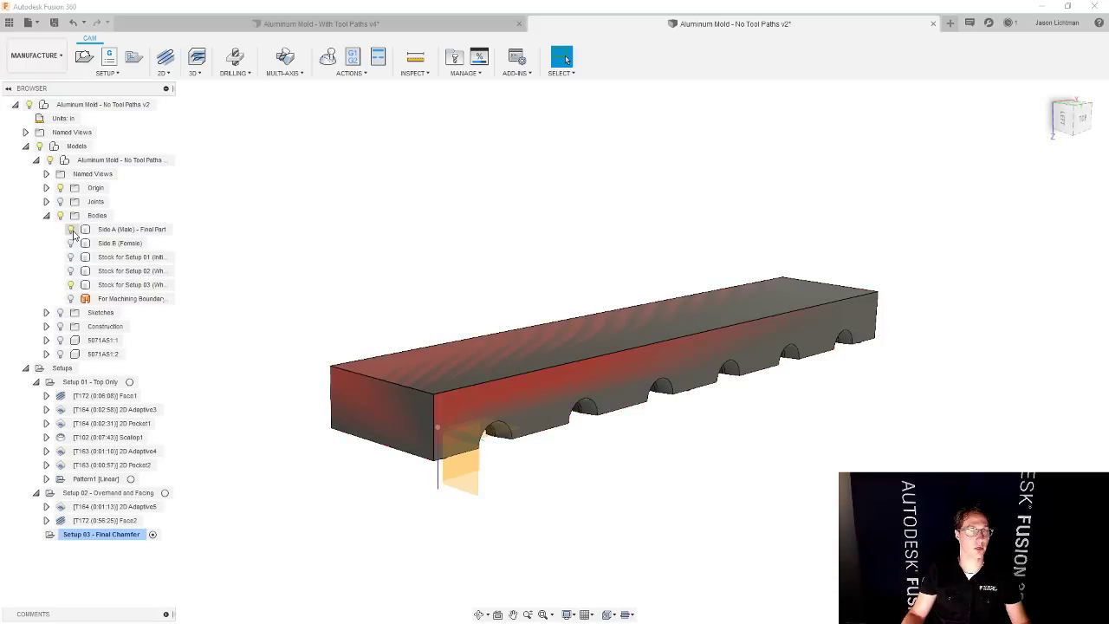
{"action": "left_click", "coordinate": [71, 285]}
{"action": "left_click", "coordinate": [71, 230]}
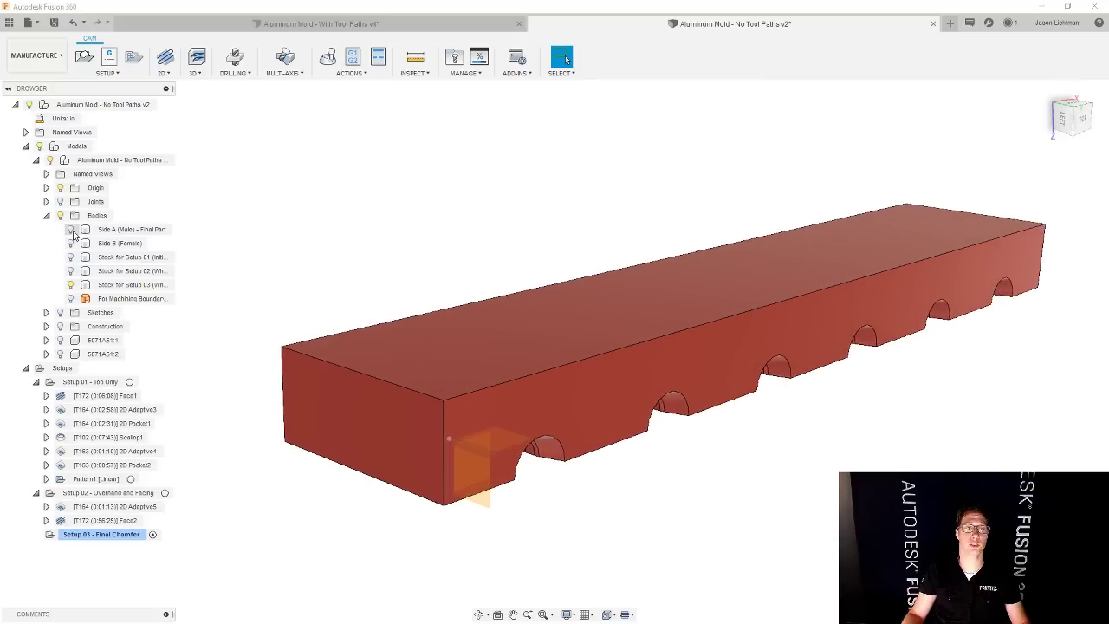
{"action": "left_click", "coordinate": [71, 229]}
{"action": "left_click", "coordinate": [71, 285]}
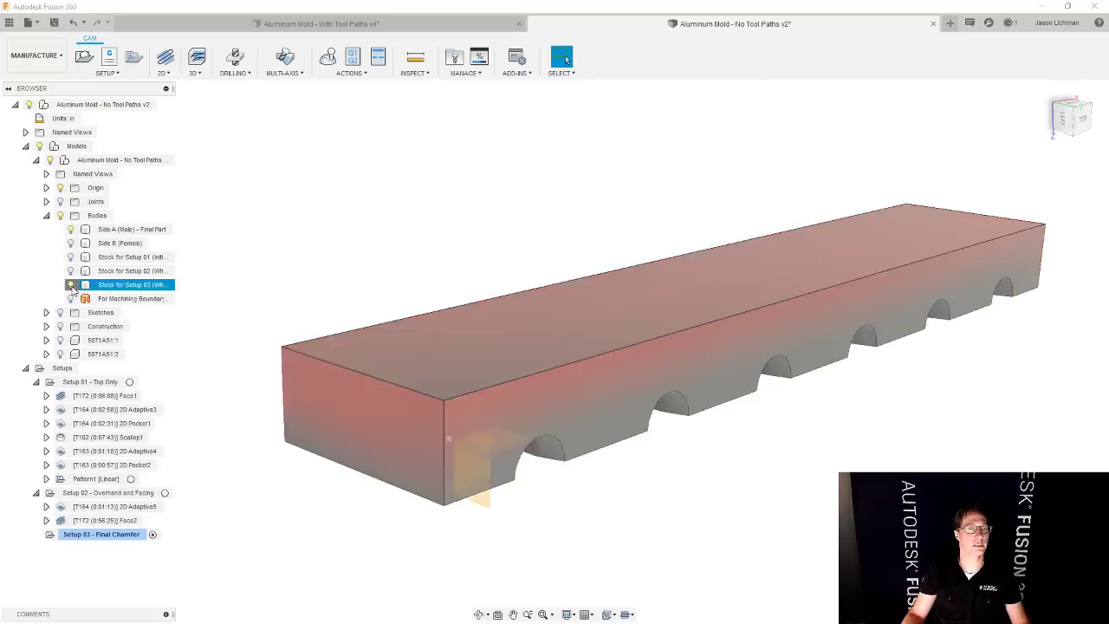
- Identify the displayed bodies and leave the Setup 03 stock body visible with its six cavities
{"action": "left_click", "coordinate": [386, 408]}
{"action": "scroll", "coordinate": [427, 397], "scroll_direction": "up", "scroll_amount": 5}
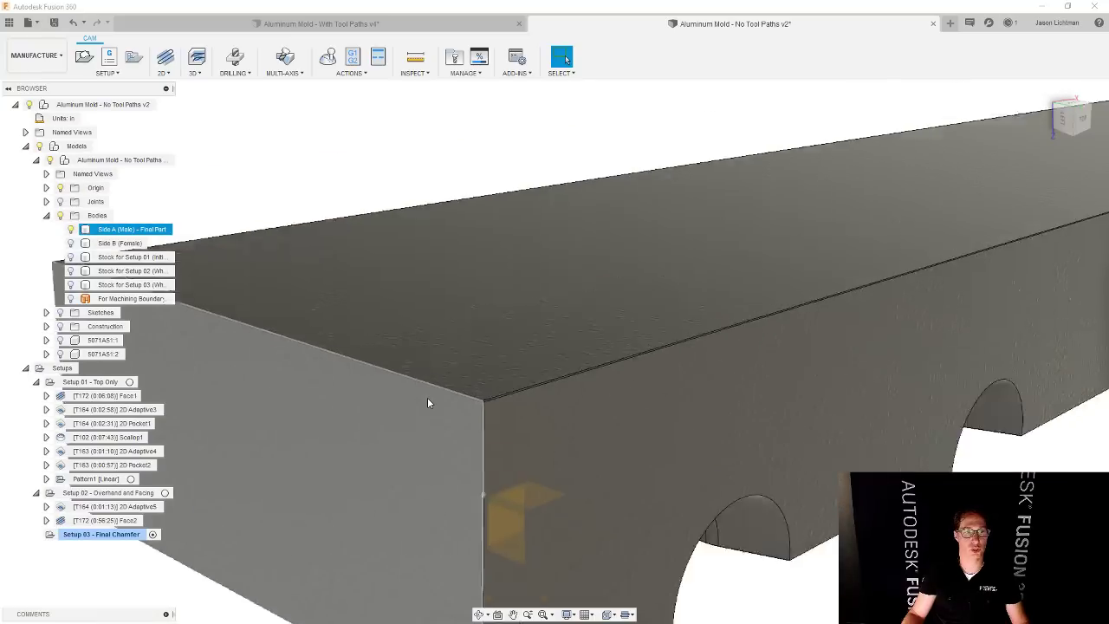
{"action": "scroll", "coordinate": [427, 397], "scroll_direction": "down", "scroll_amount": 5}
{"action": "left_click", "coordinate": [33, 261]}
{"action": "left_click", "coordinate": [70, 284]}
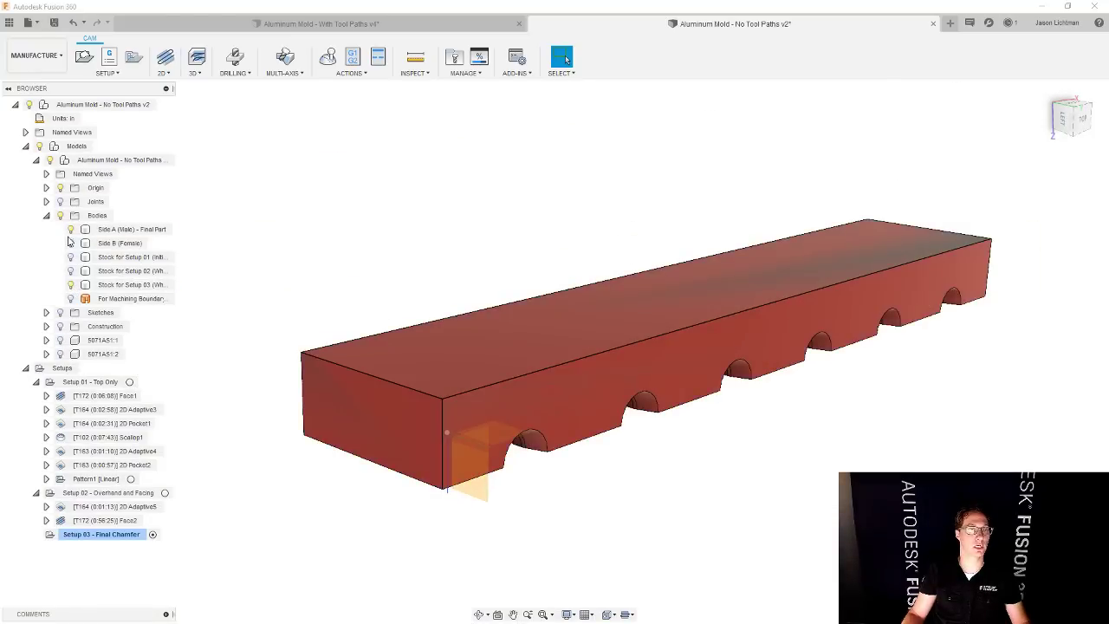
{"action": "left_click", "coordinate": [495, 407]}
{"action": "scroll", "coordinate": [440, 396], "scroll_direction": "up", "scroll_amount": 4}
{"action": "scroll", "coordinate": [440, 397], "scroll_direction": "down", "scroll_amount": 4}
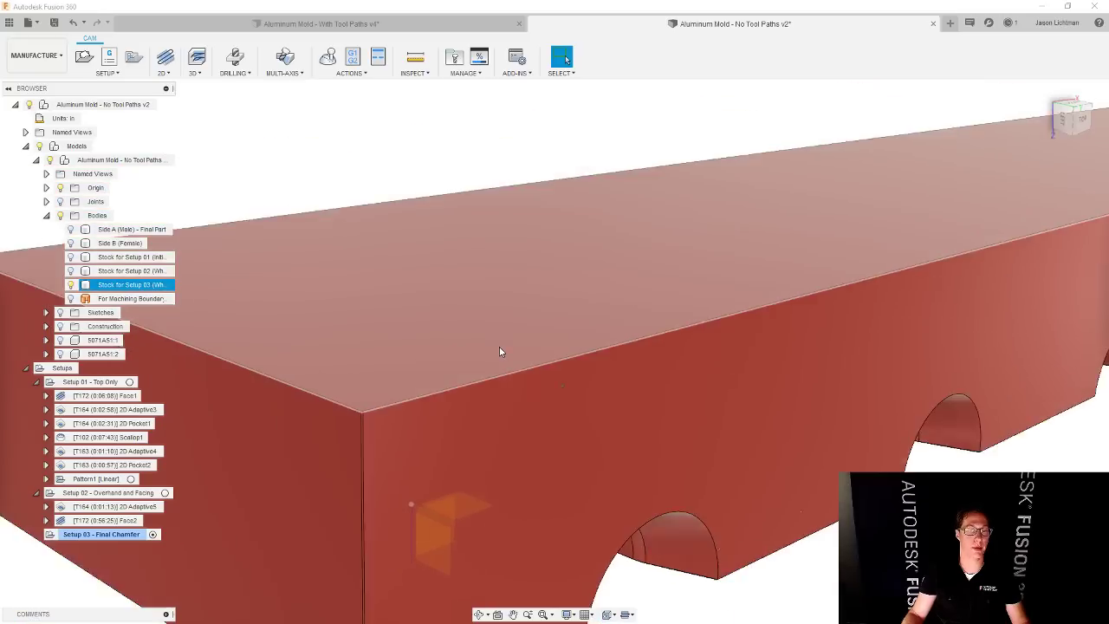
{"action": "left_click", "coordinate": [360, 306]}
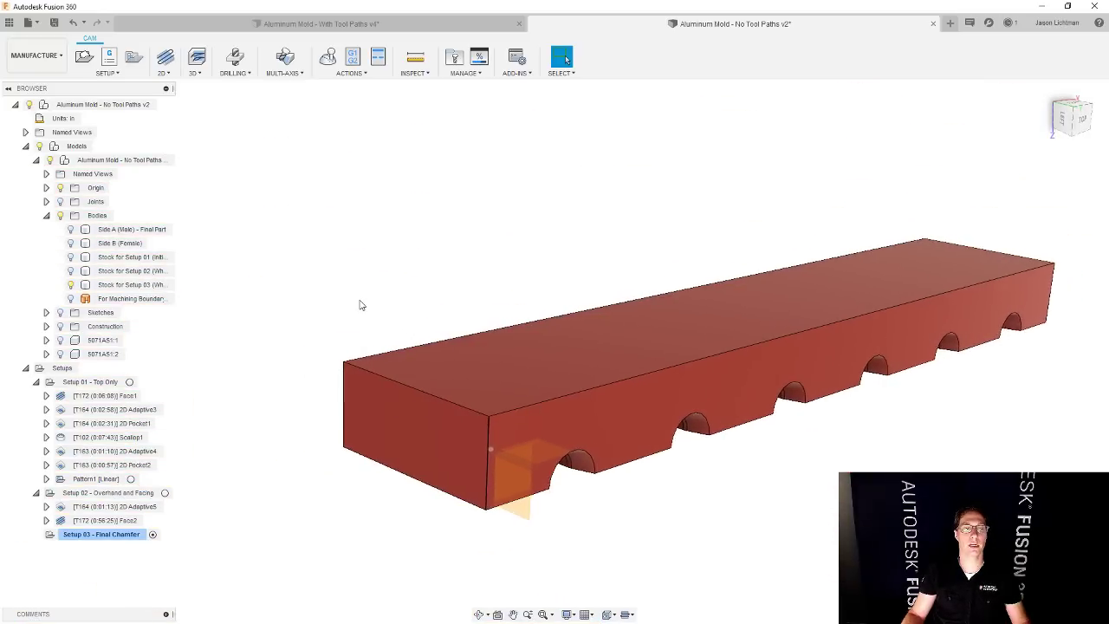
{"action": "left_click", "coordinate": [162, 62]}
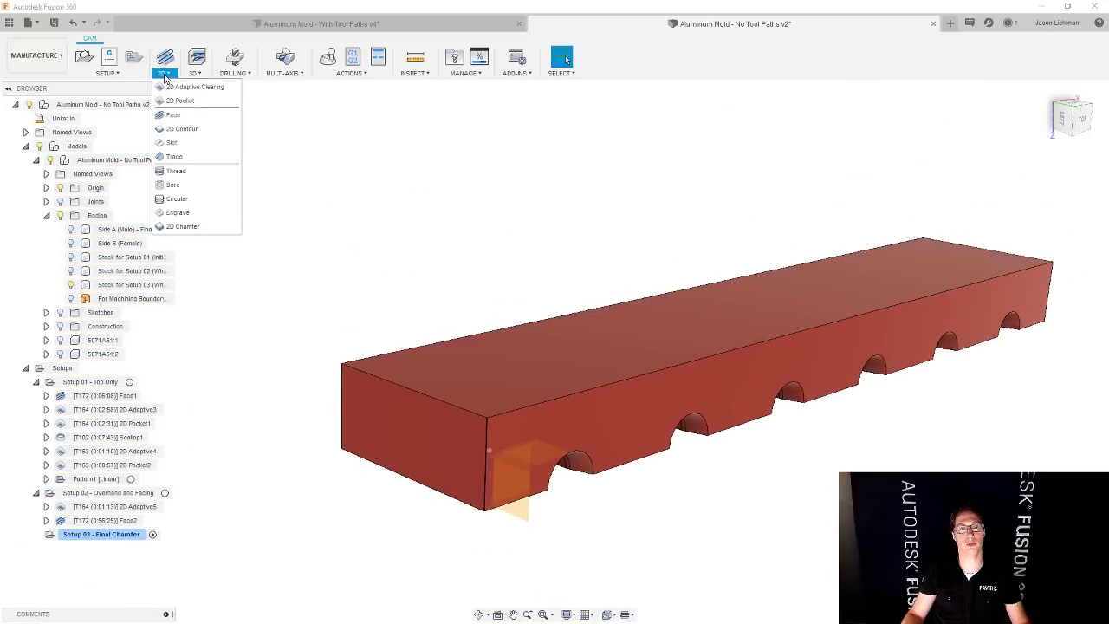
- Create 2D Contour2 with the 3/8 in chamfer mill, chaining the stock's top edge
{"action": "left_click", "coordinate": [182, 130]}
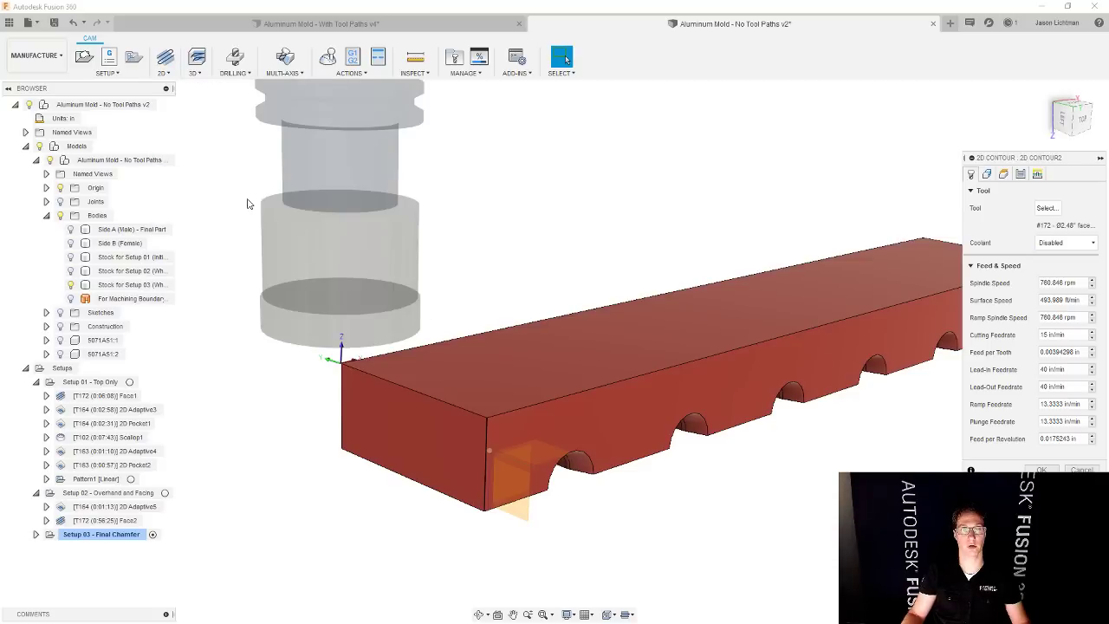
{"action": "left_click", "coordinate": [1048, 208]}
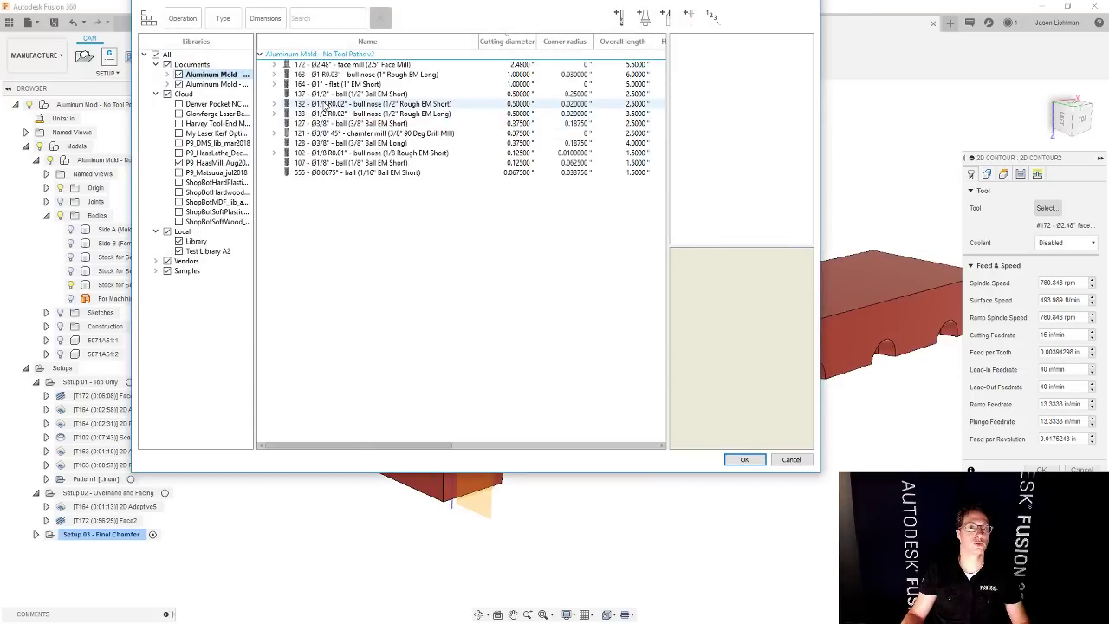
{"action": "left_click", "coordinate": [372, 133]}
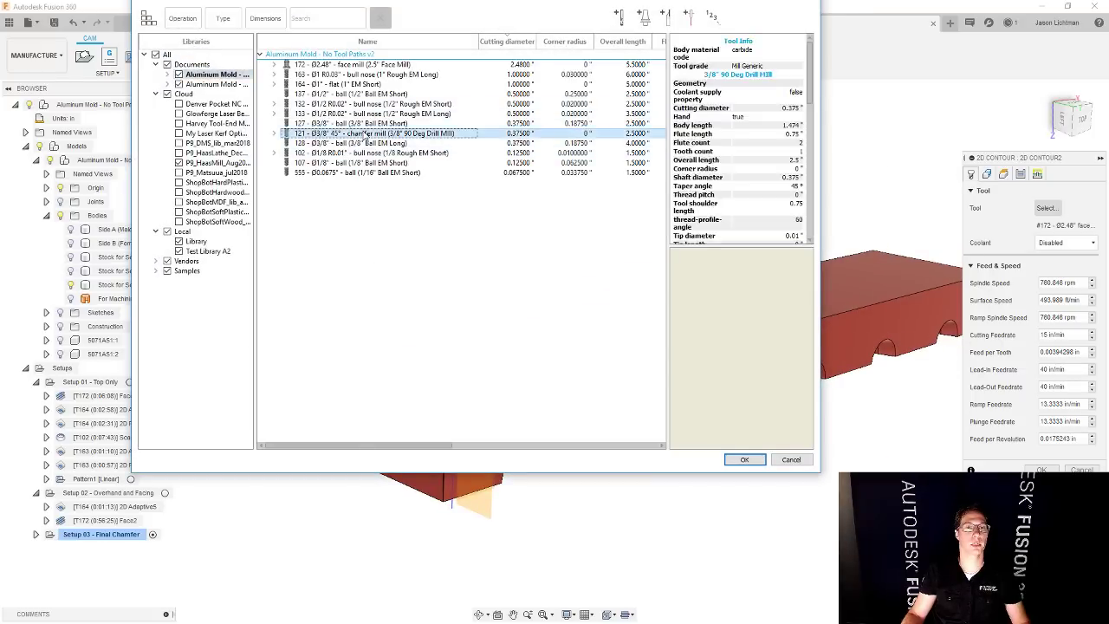
{"action": "left_click", "coordinate": [744, 459]}
{"action": "left_click", "coordinate": [986, 174]}
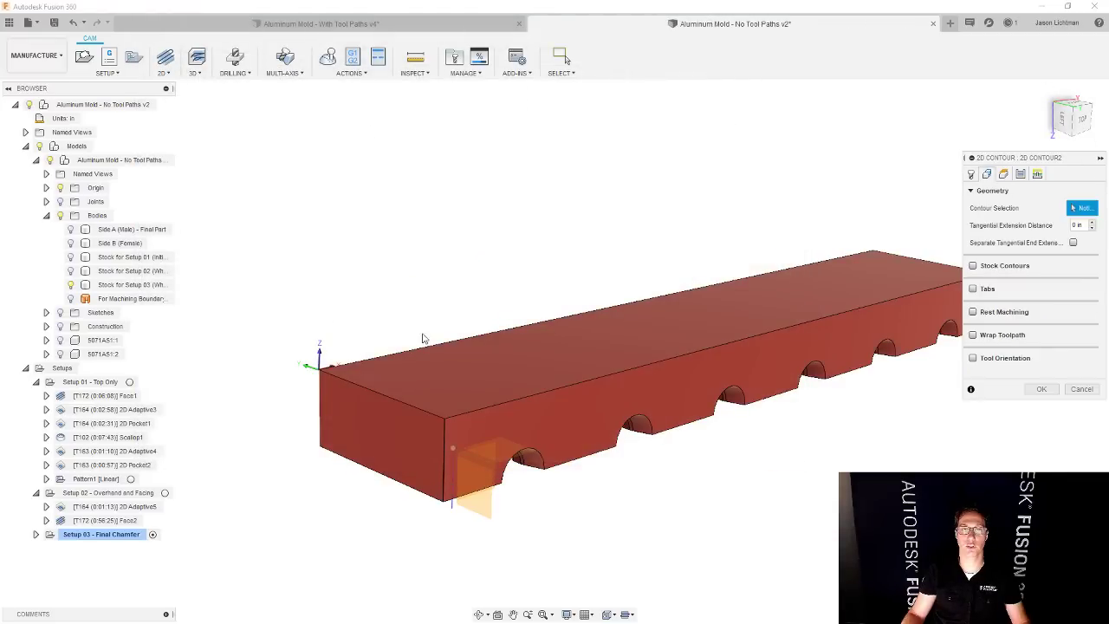
{"action": "scroll", "coordinate": [356, 390], "scroll_direction": "up", "scroll_amount": 3}
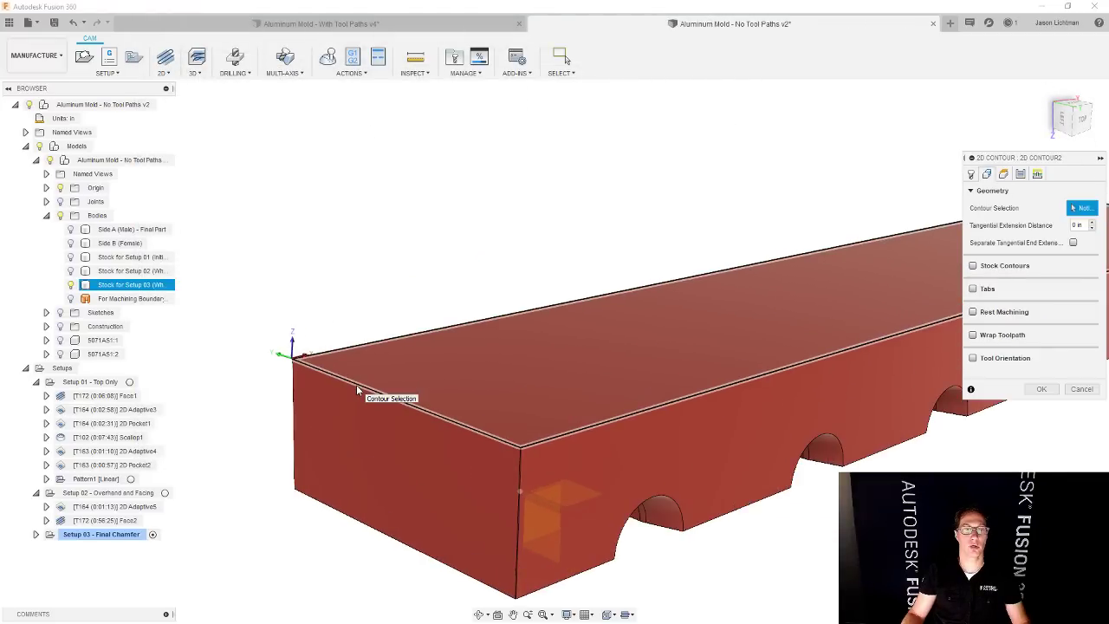
{"action": "left_click", "coordinate": [356, 388]}
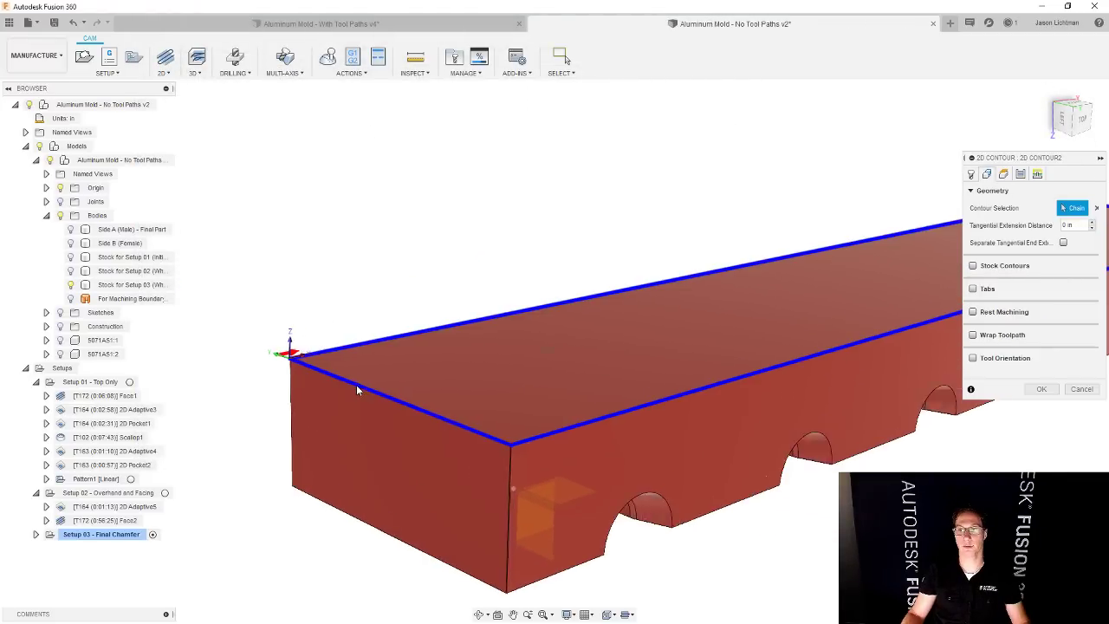
{"action": "left_click", "coordinate": [1020, 174]}
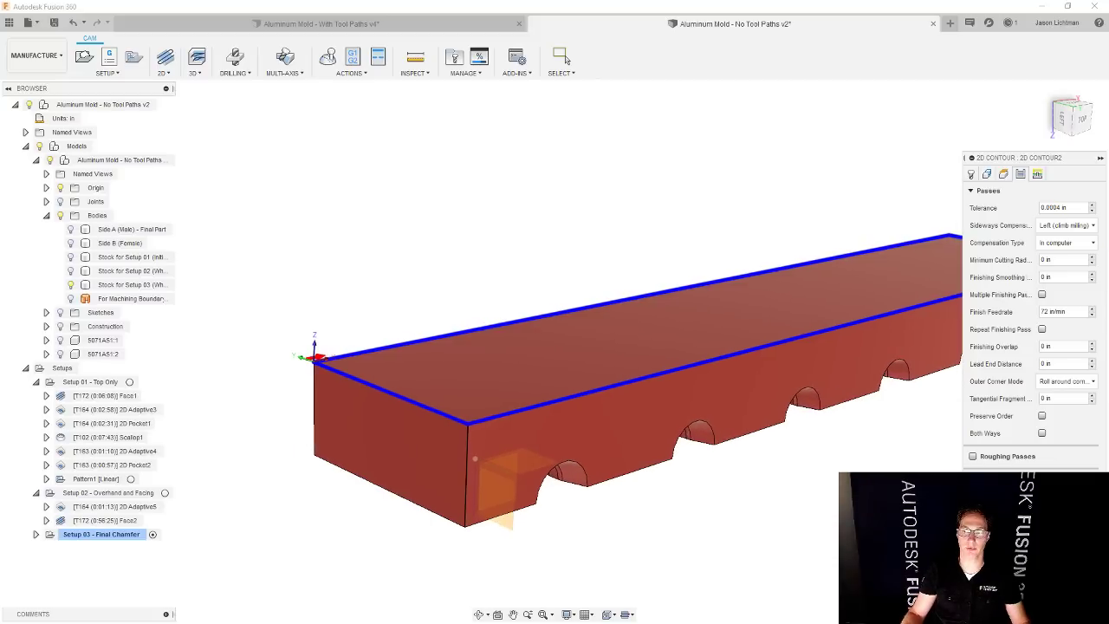
{"action": "key", "text": "Return"}
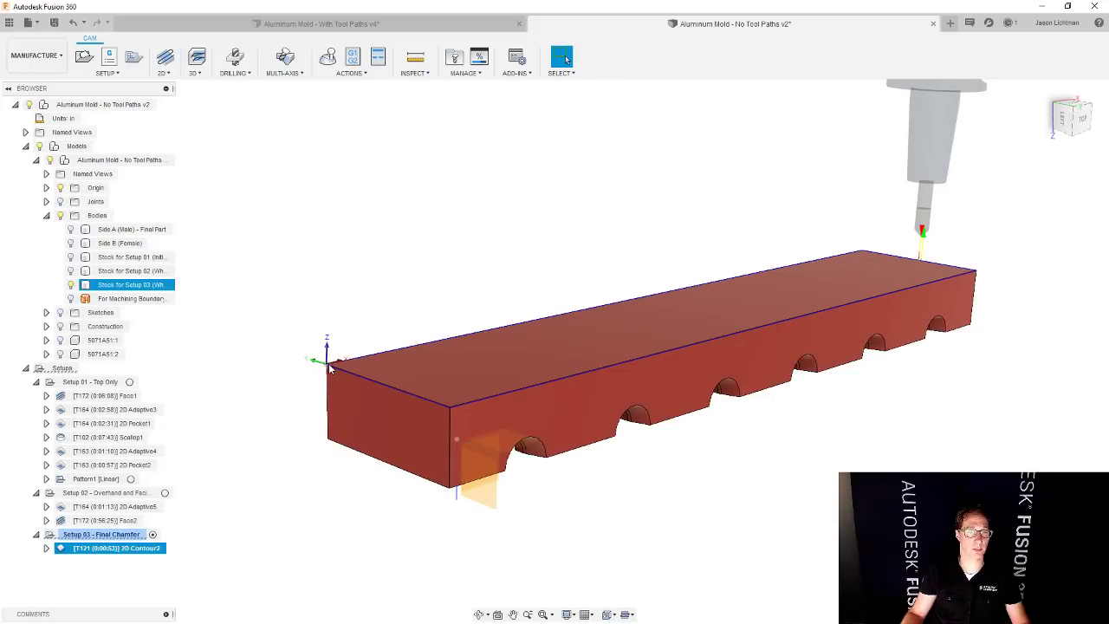
{"action": "right_click", "coordinate": [99, 534]}
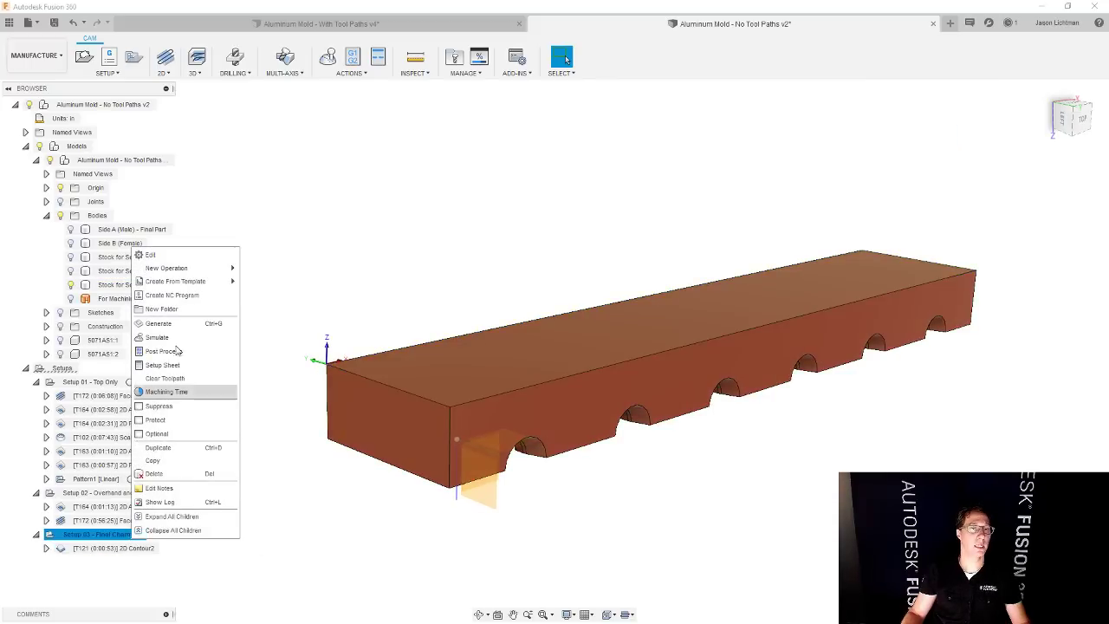
{"action": "left_click", "coordinate": [173, 336]}
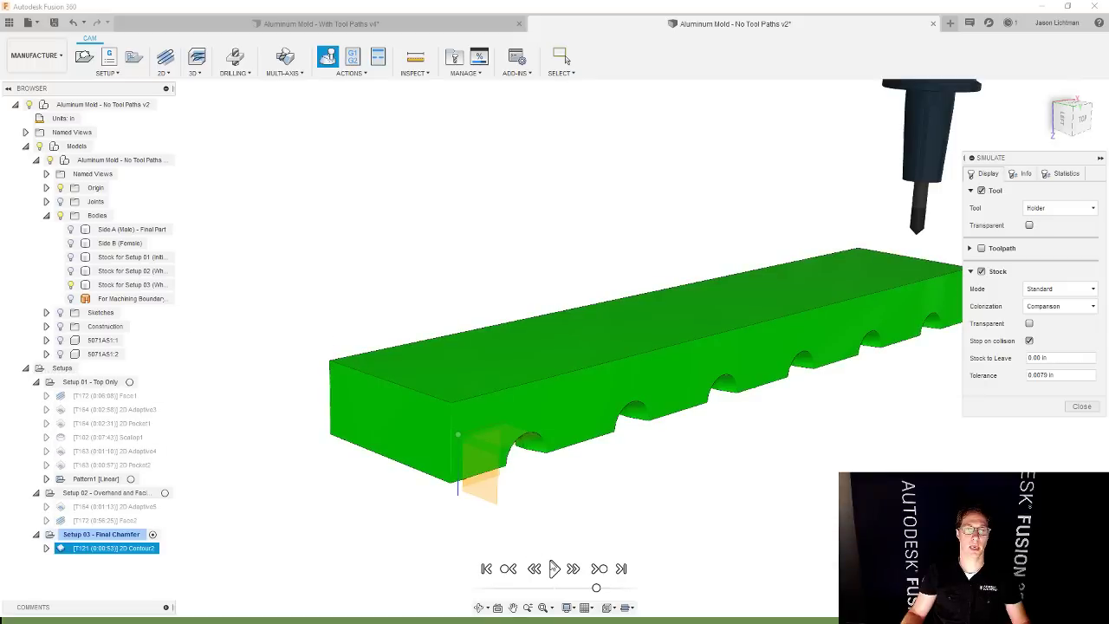
{"action": "left_click", "coordinate": [554, 568]}
{"action": "middle_click_drag", "start_coordinate": [668, 508], "coordinate": [741, 329], "text": "shift"}
{"action": "scroll", "coordinate": [734, 319], "scroll_direction": "up", "scroll_amount": 5}
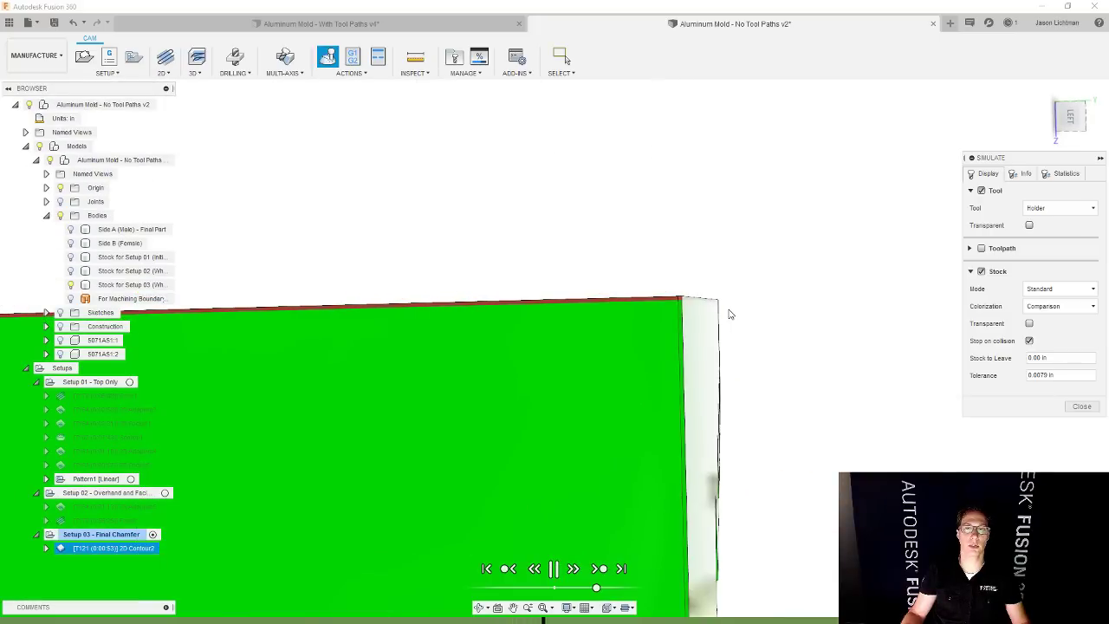
{"action": "scroll", "coordinate": [730, 314], "scroll_direction": "down", "scroll_amount": 6}
{"action": "scroll", "coordinate": [669, 329], "scroll_direction": "down", "scroll_amount": 2}
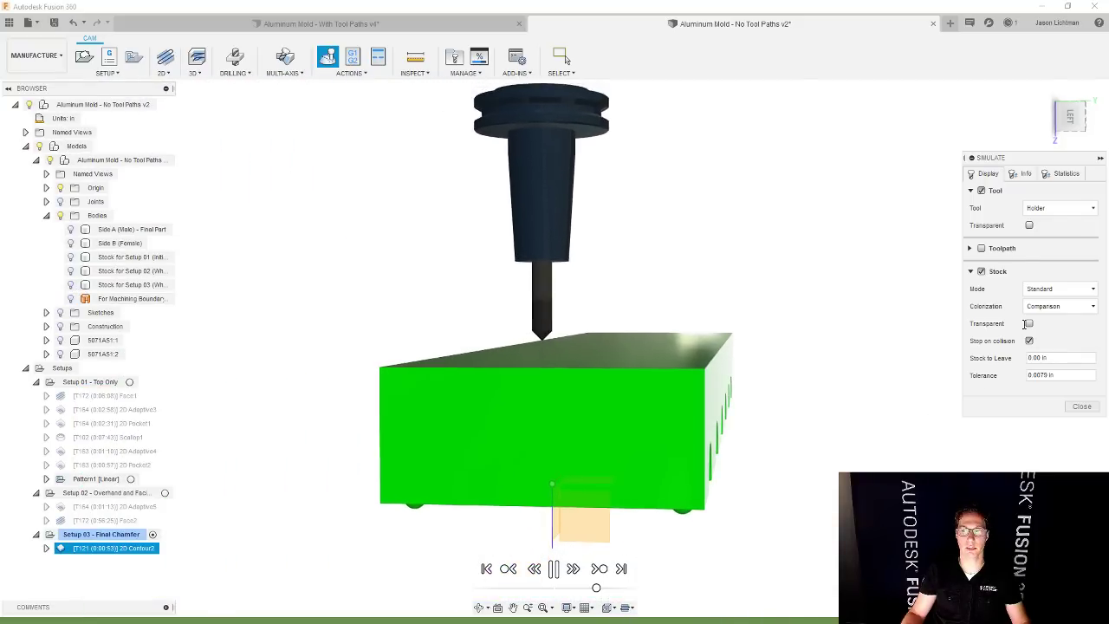
{"action": "scroll", "coordinate": [780, 390], "scroll_direction": "up", "scroll_amount": 4}
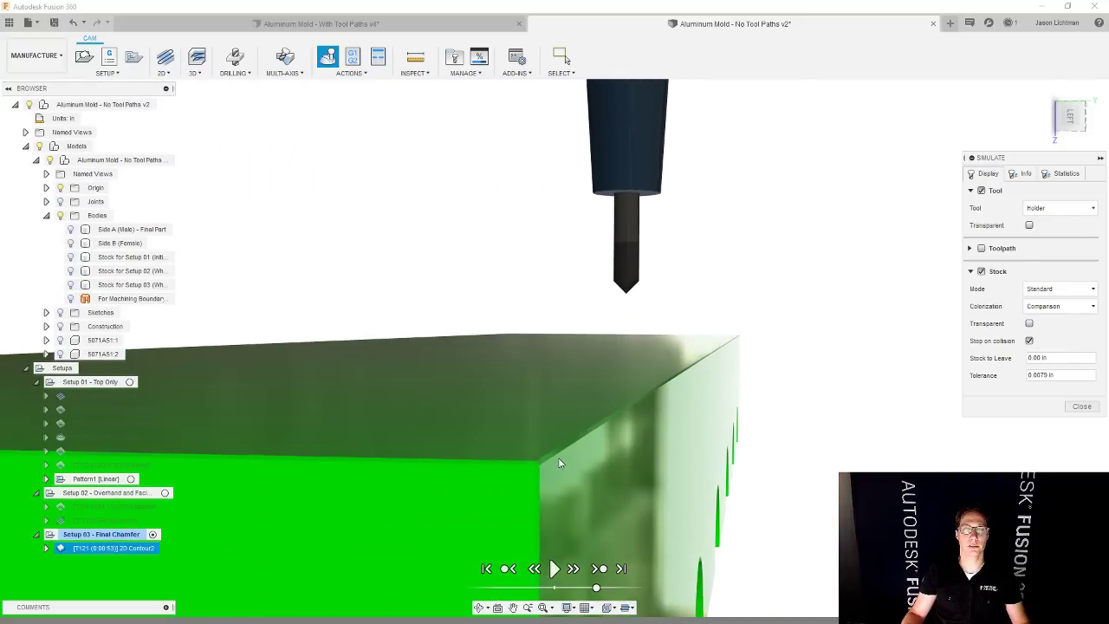
{"action": "scroll", "coordinate": [563, 456], "scroll_direction": "down", "scroll_amount": 5}
{"action": "left_click", "coordinate": [1095, 407]}
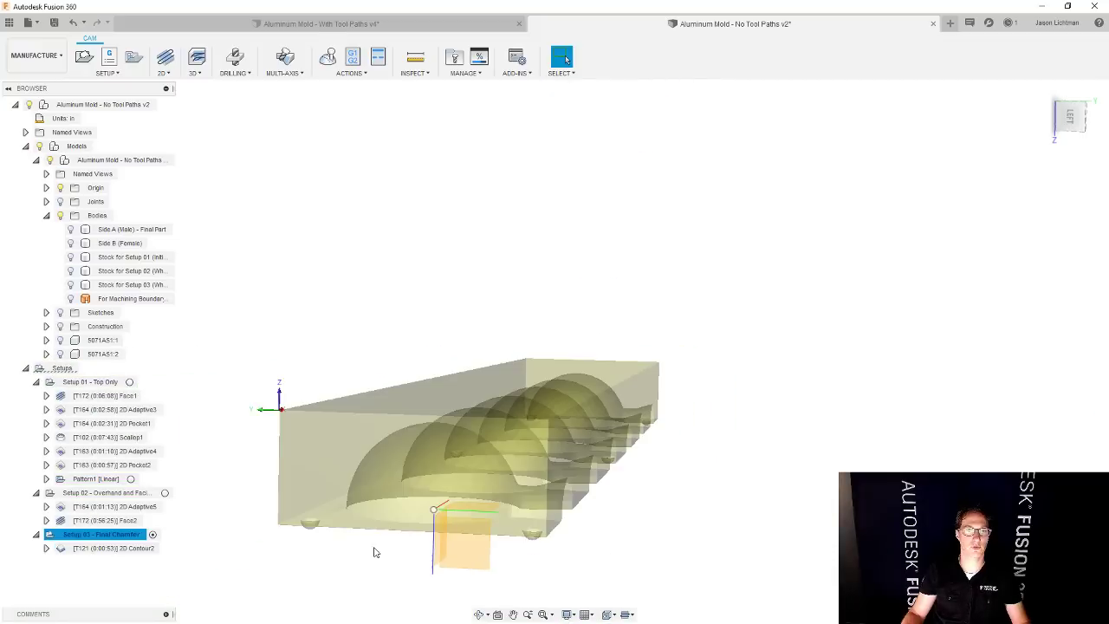
- Edit 2D Contour2, review its Passes settings, and accept to regenerate the T121 chamfer toolpath
{"action": "right_click", "coordinate": [148, 553]}
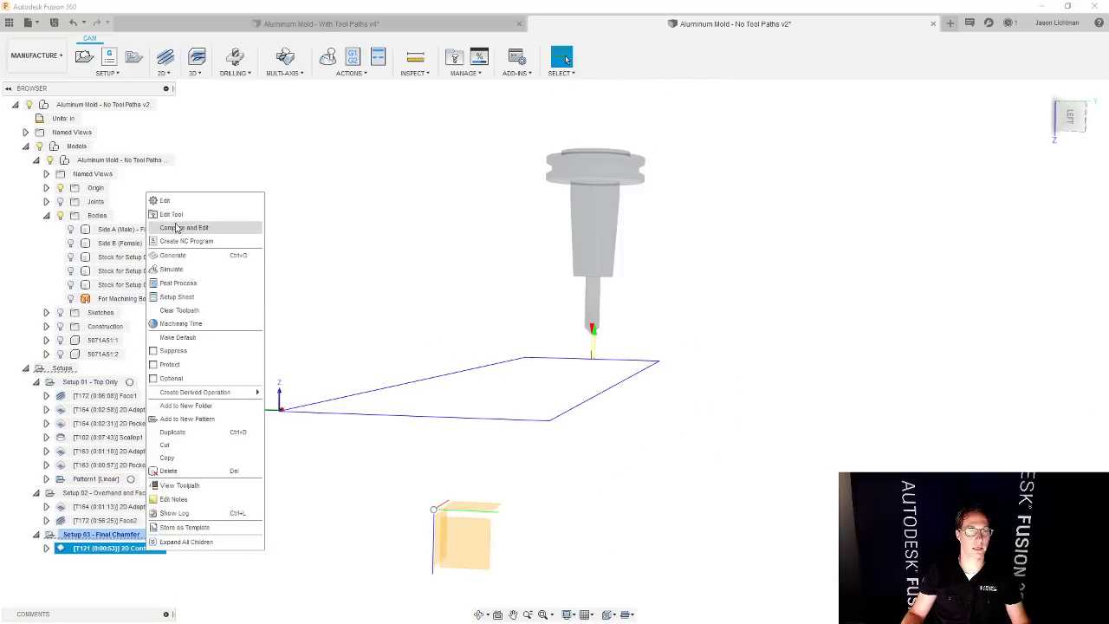
{"action": "left_click", "coordinate": [174, 201]}
{"action": "left_click", "coordinate": [1019, 174]}
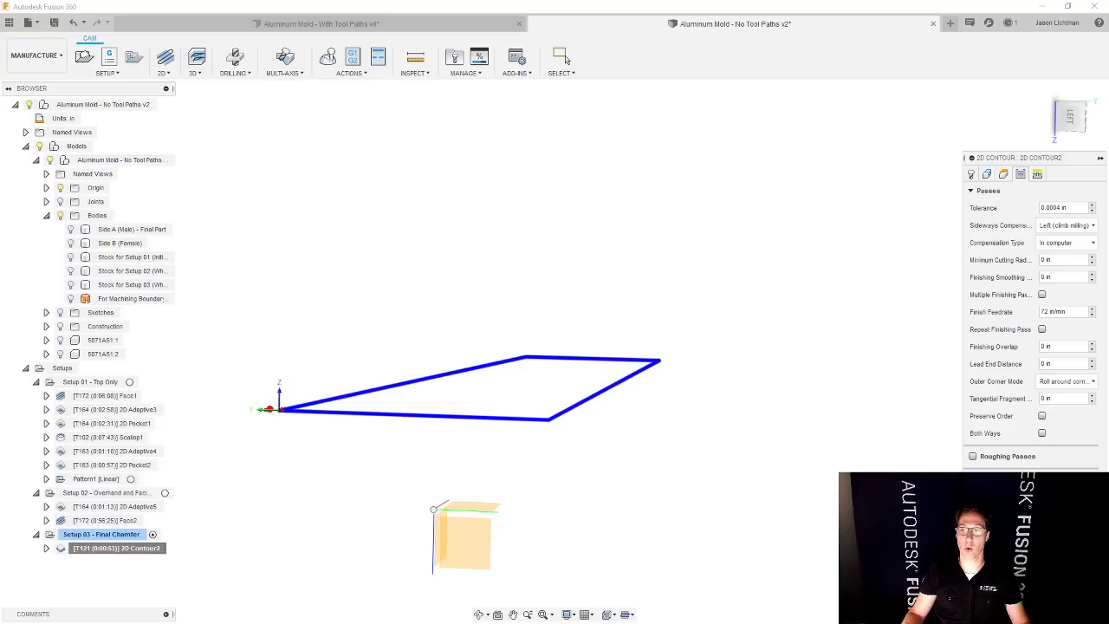
{"action": "left_click", "coordinate": [1052, 519]}
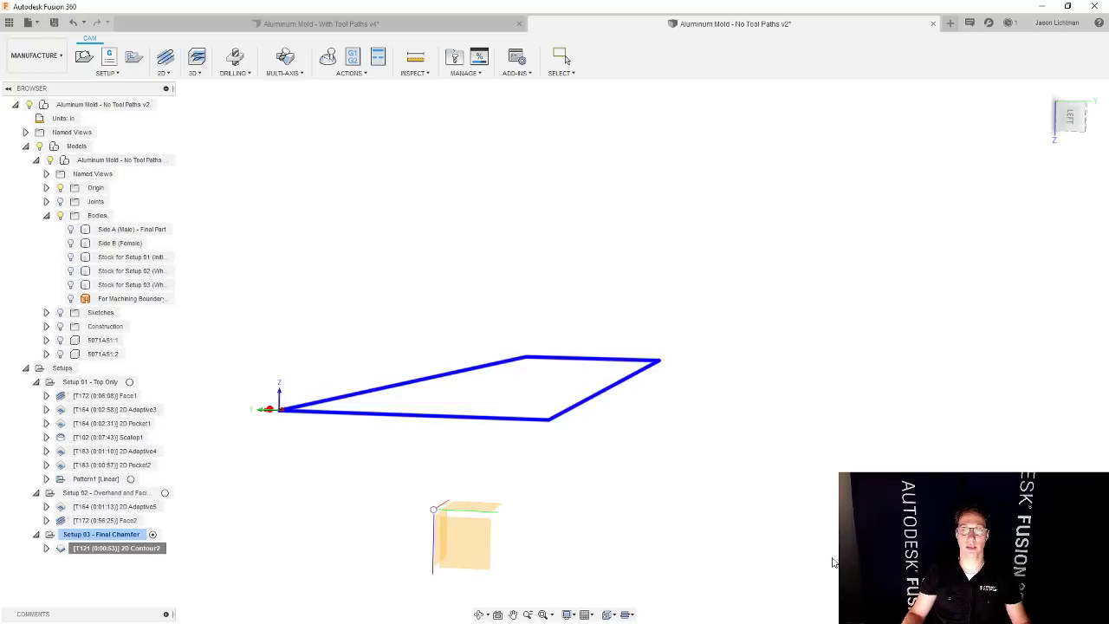
- Launch Simulate on the 2D Contour2 toolpath and orbit toward the stock's top face
{"action": "right_click", "coordinate": [151, 547]}
{"action": "left_click", "coordinate": [200, 266]}
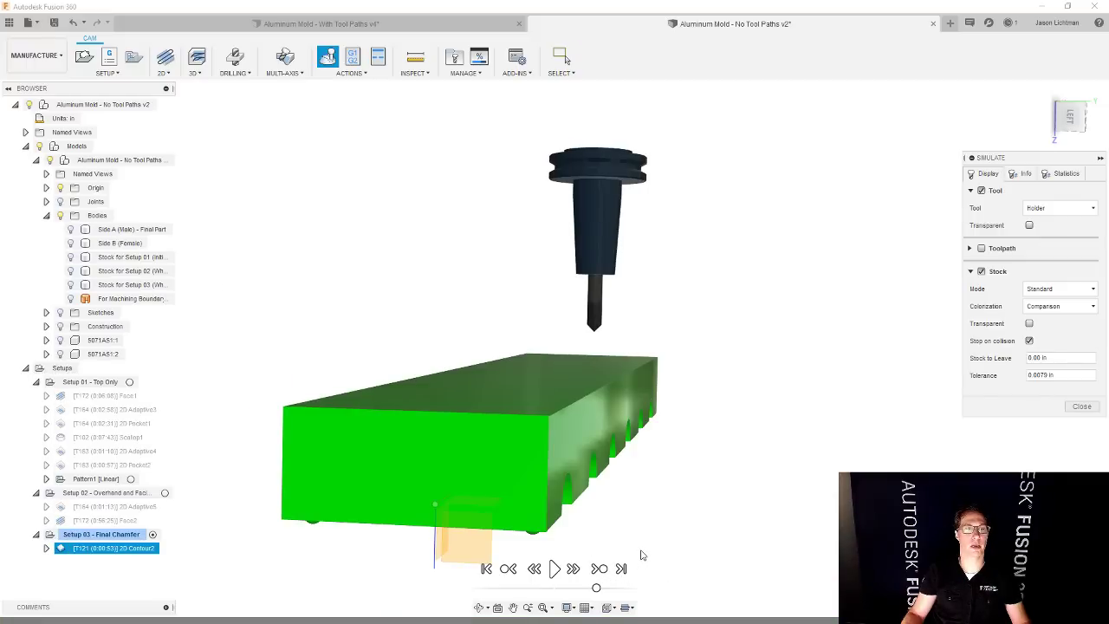
{"action": "middle_click_drag", "start_coordinate": [641, 555], "coordinate": [617, 389], "text": "shift"}
{"action": "scroll", "coordinate": [610, 378], "scroll_direction": "up", "scroll_amount": 5}
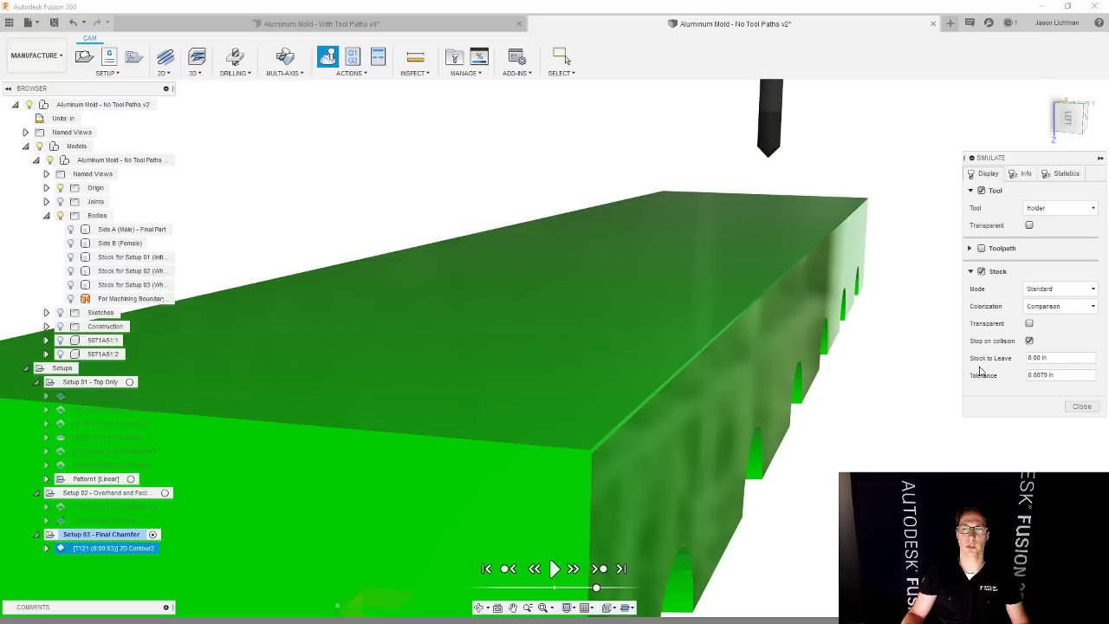
- Change the simulation tolerance to 0.0001 in
{"action": "left_click", "coordinate": [1044, 374]}
{"action": "left_click_drag", "start_coordinate": [1040, 374], "coordinate": [1051, 374]}
{"action": "type", "text": "0"}
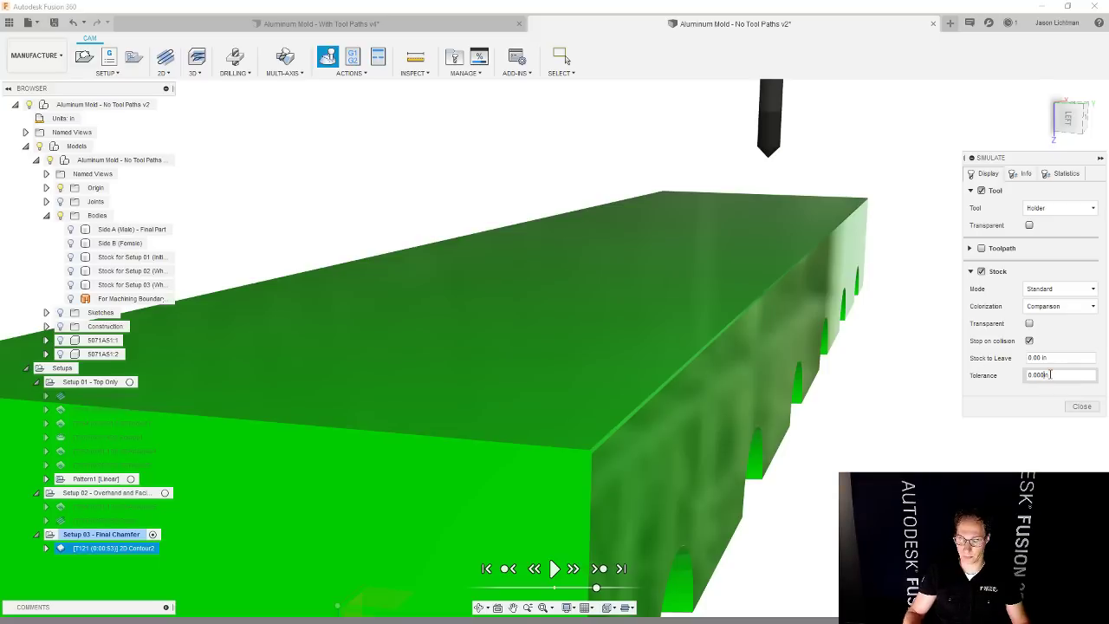
{"action": "type", "text": "1"}
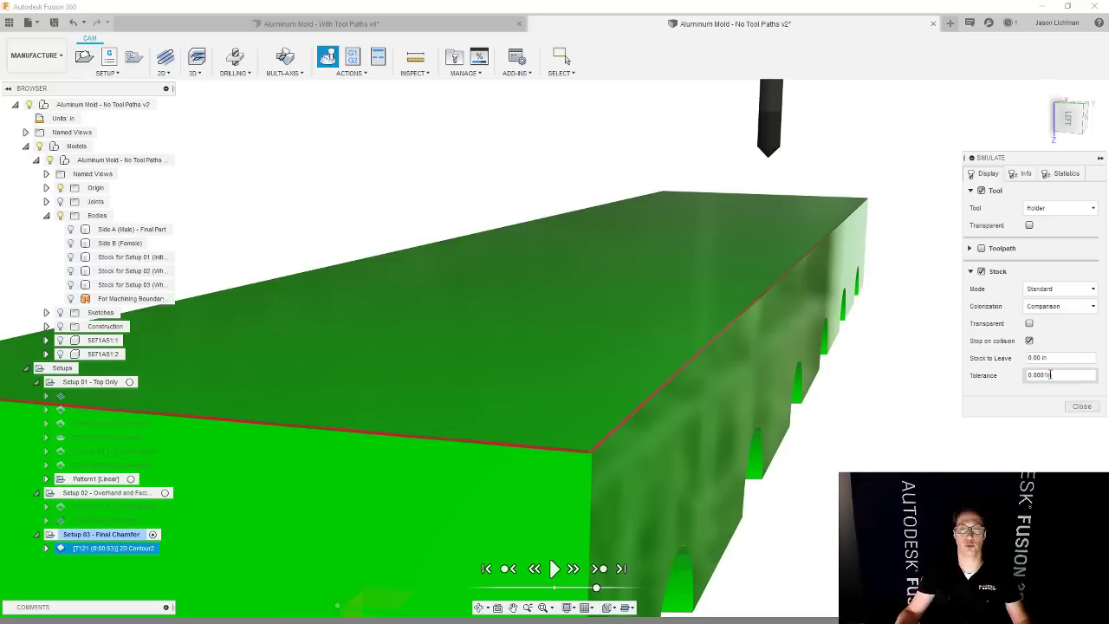
{"action": "key", "text": "Return"}
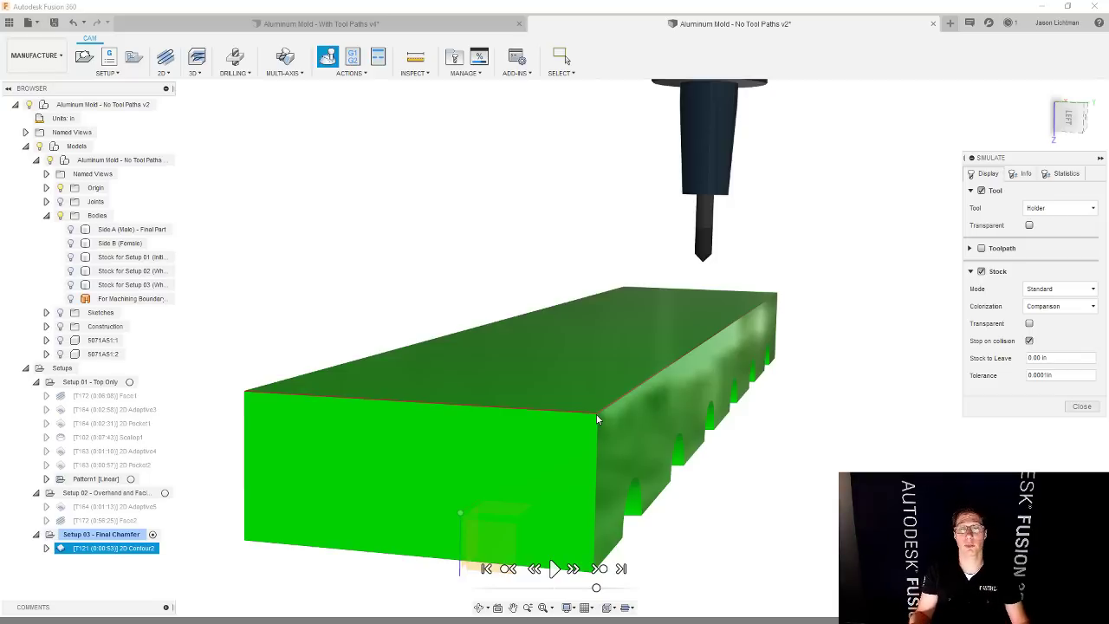
- Zoom in and out on the chamfered stock, then close the simulation
{"action": "scroll", "coordinate": [596, 413], "scroll_direction": "up", "scroll_amount": 5}
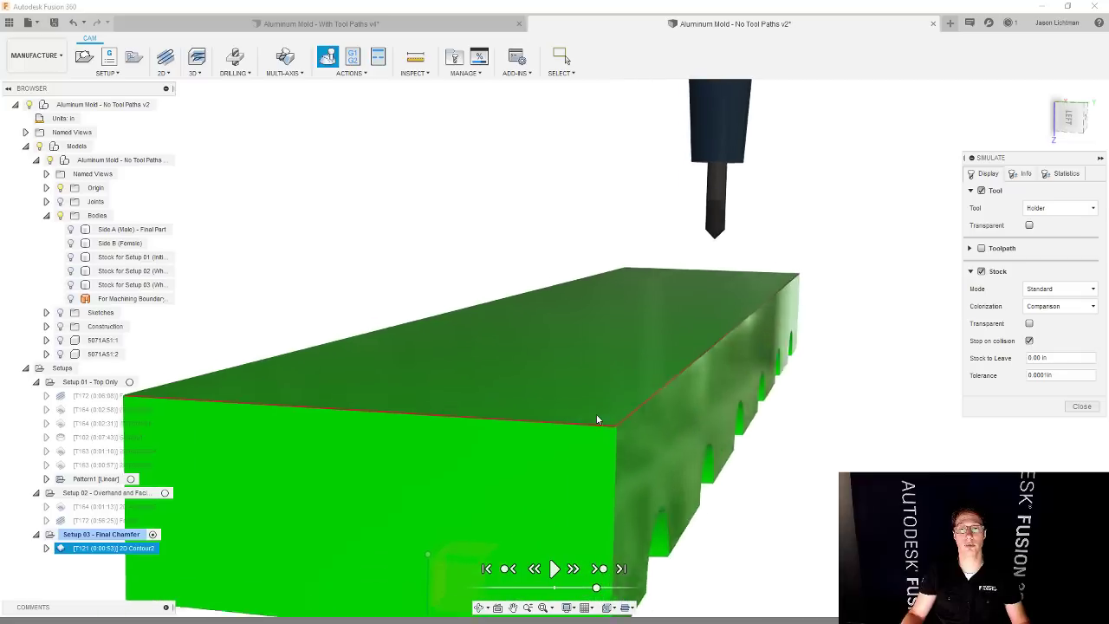
{"action": "scroll", "coordinate": [690, 423], "scroll_direction": "down", "scroll_amount": 3}
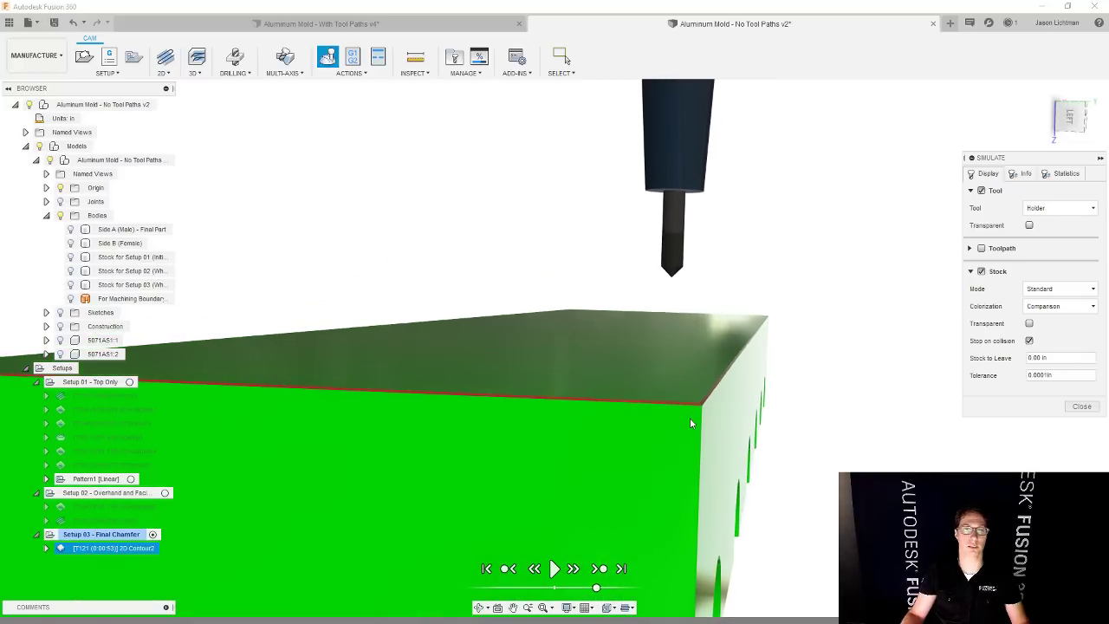
{"action": "scroll", "coordinate": [690, 423], "scroll_direction": "down", "scroll_amount": 4}
{"action": "scroll", "coordinate": [691, 422], "scroll_direction": "up", "scroll_amount": 2}
{"action": "scroll", "coordinate": [637, 383], "scroll_direction": "up", "scroll_amount": 3}
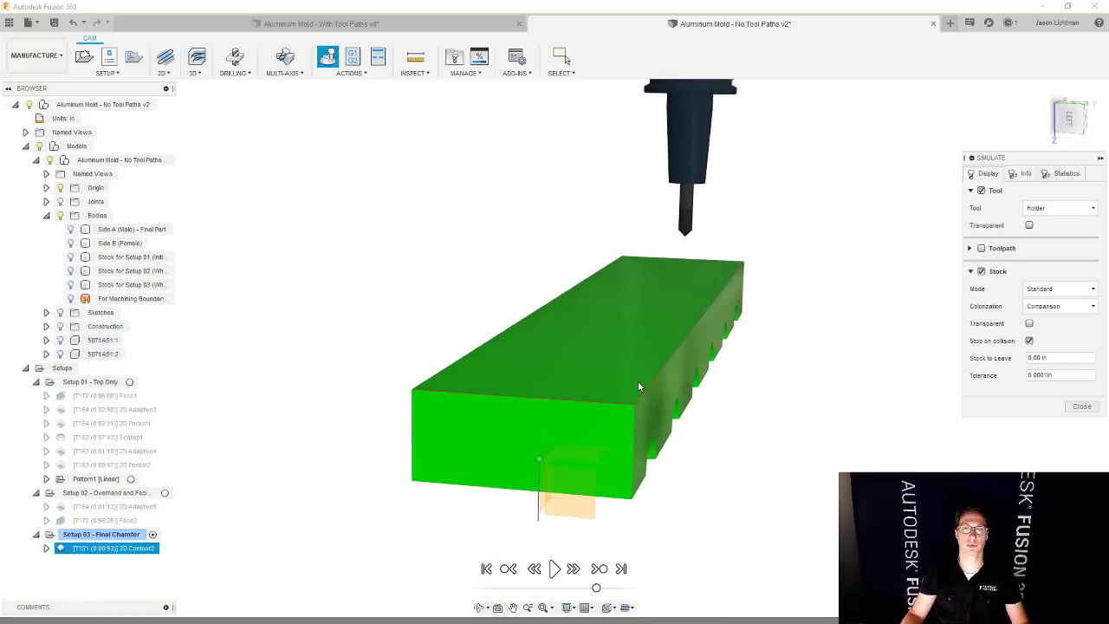
{"action": "left_click", "coordinate": [1067, 408]}
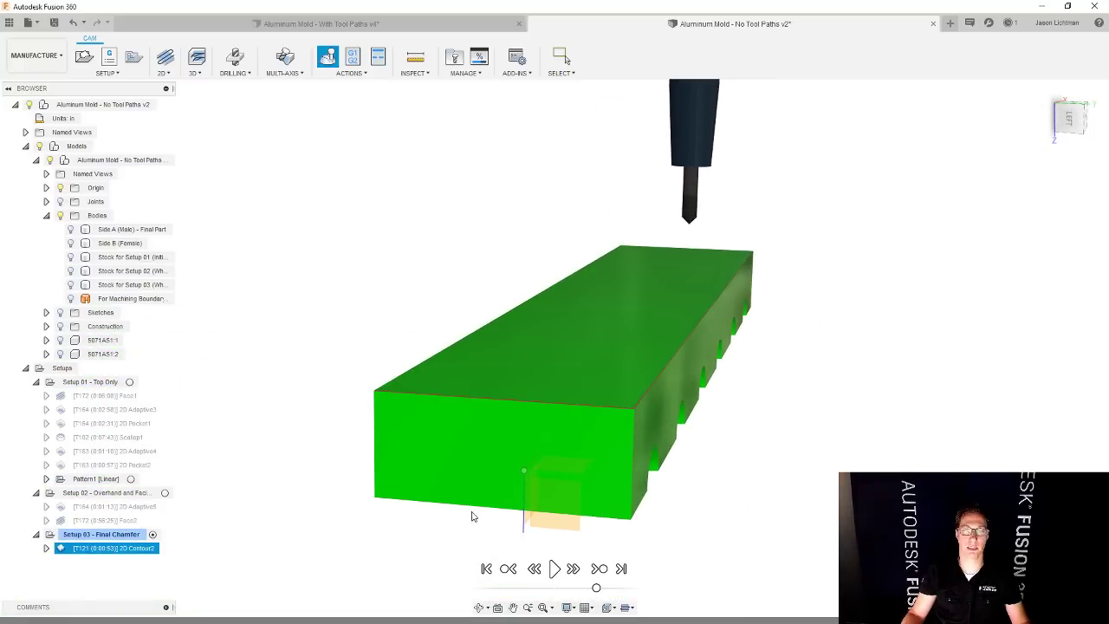
- Review the Passes settings of 2D Contour2 in its edit dialog and dismiss it
{"action": "right_click", "coordinate": [126, 548]}
{"action": "left_click", "coordinate": [209, 195]}
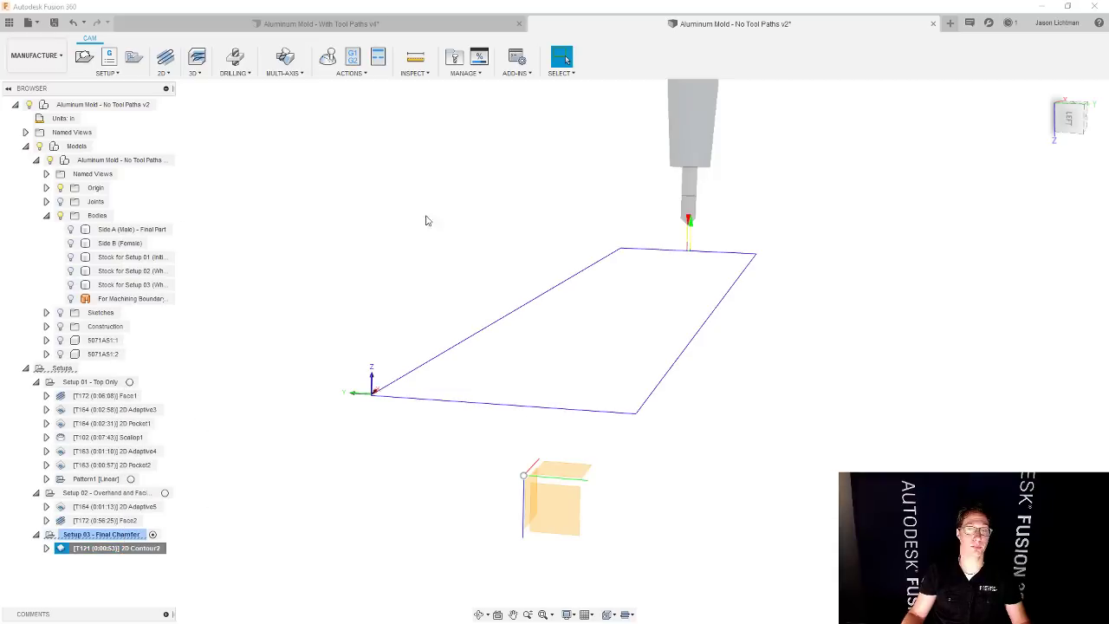
{"action": "left_click", "coordinate": [1037, 173]}
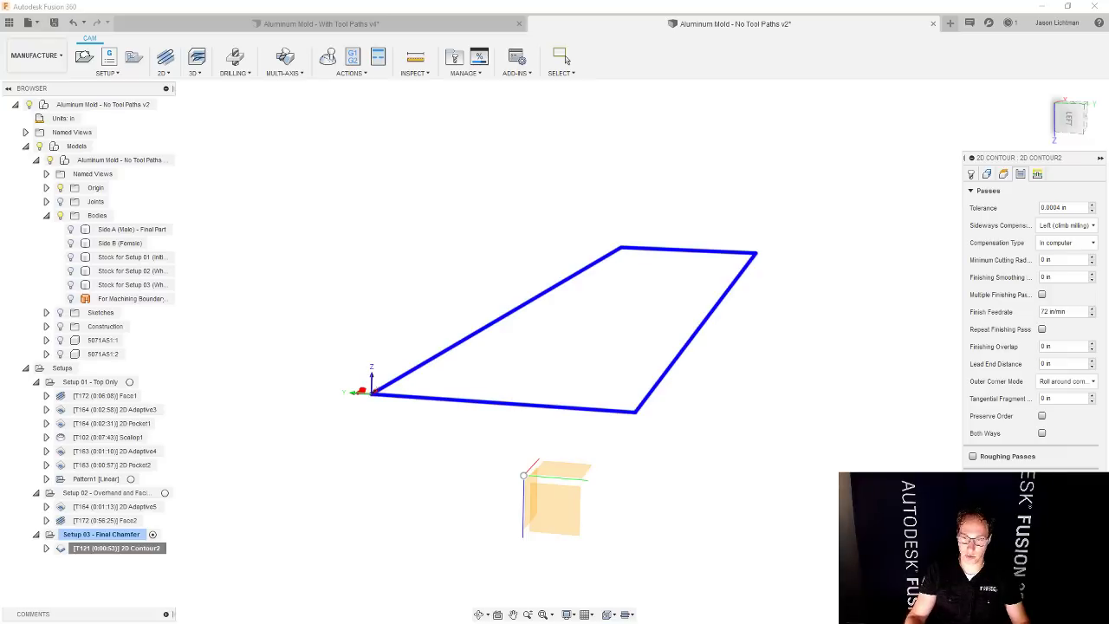
{"action": "key", "text": "Return"}
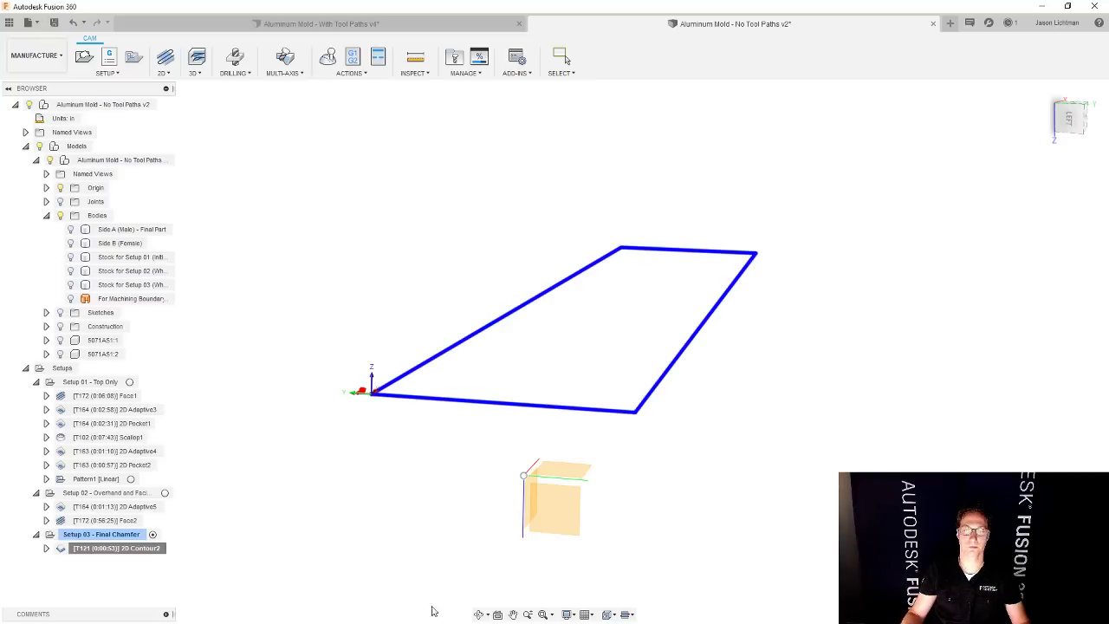
{"action": "right_click", "coordinate": [135, 552]}
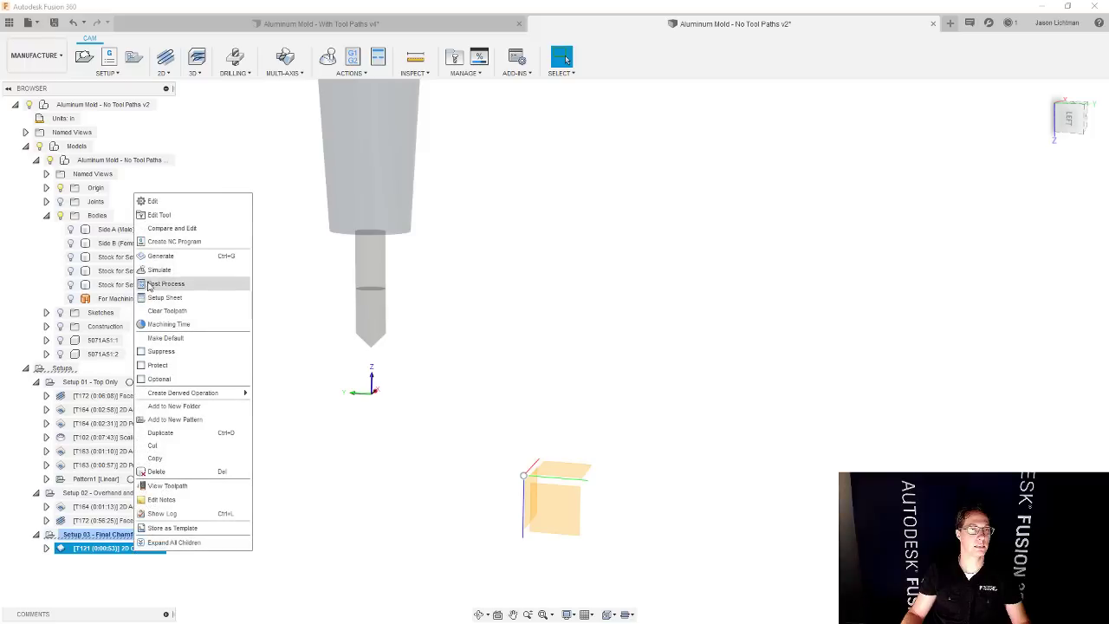
{"action": "left_click", "coordinate": [154, 272]}
{"action": "left_click", "coordinate": [621, 569]}
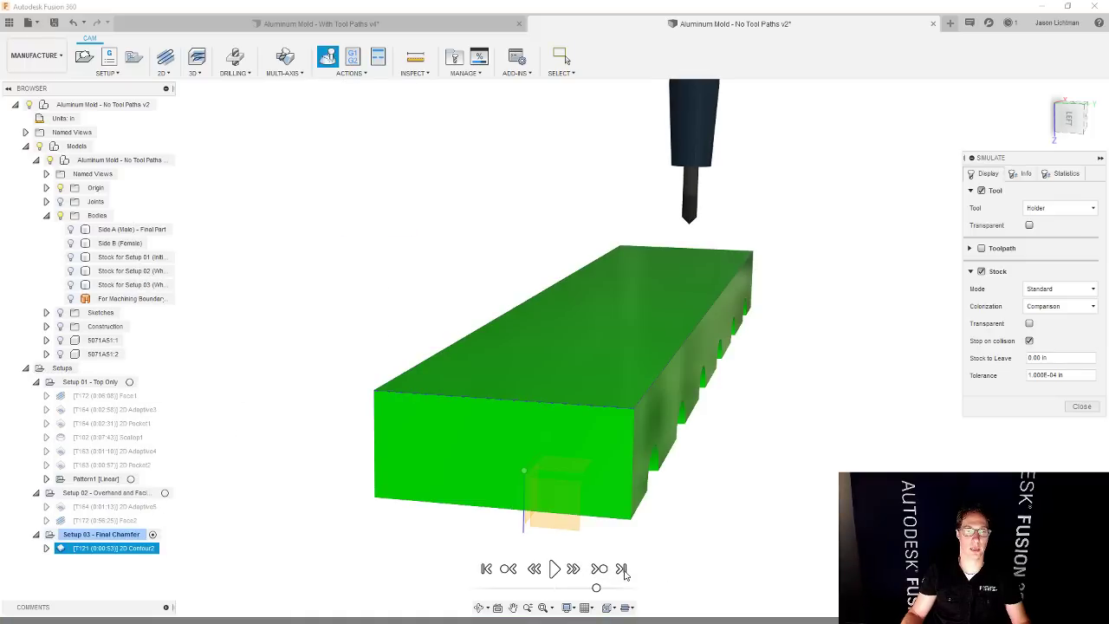
{"action": "scroll", "coordinate": [648, 400], "scroll_direction": "up", "scroll_amount": 5}
{"action": "scroll", "coordinate": [646, 404], "scroll_direction": "up", "scroll_amount": 2}
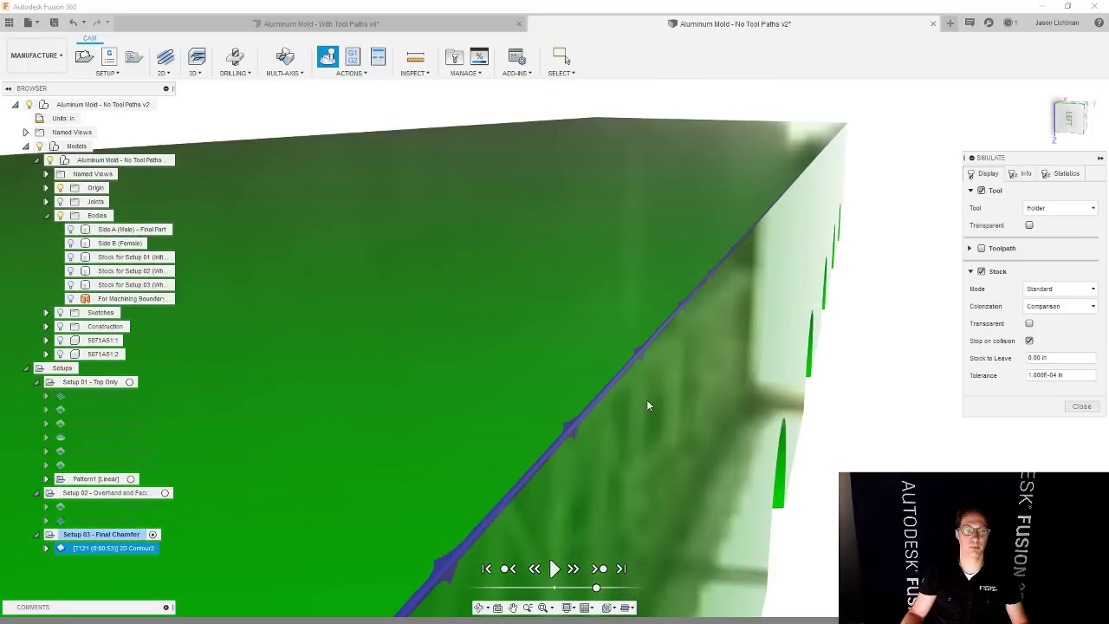
{"action": "scroll", "coordinate": [646, 404], "scroll_direction": "down", "scroll_amount": 5}
{"action": "scroll", "coordinate": [648, 404], "scroll_direction": "up", "scroll_amount": 2}
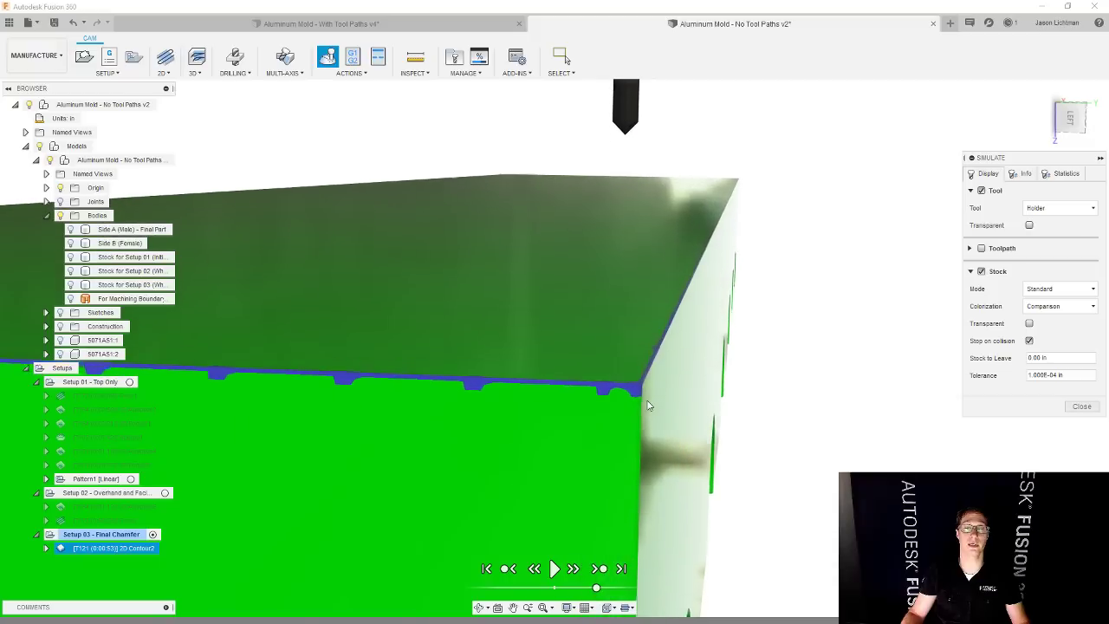
{"action": "scroll", "coordinate": [646, 405], "scroll_direction": "down", "scroll_amount": 5}
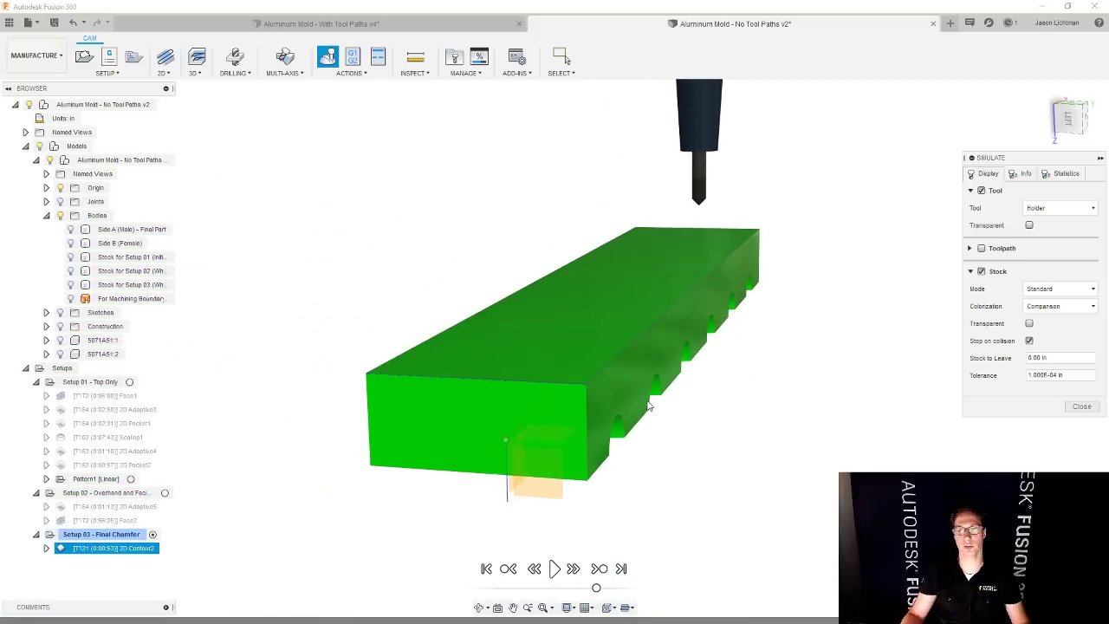
{"action": "left_click", "coordinate": [1081, 406]}
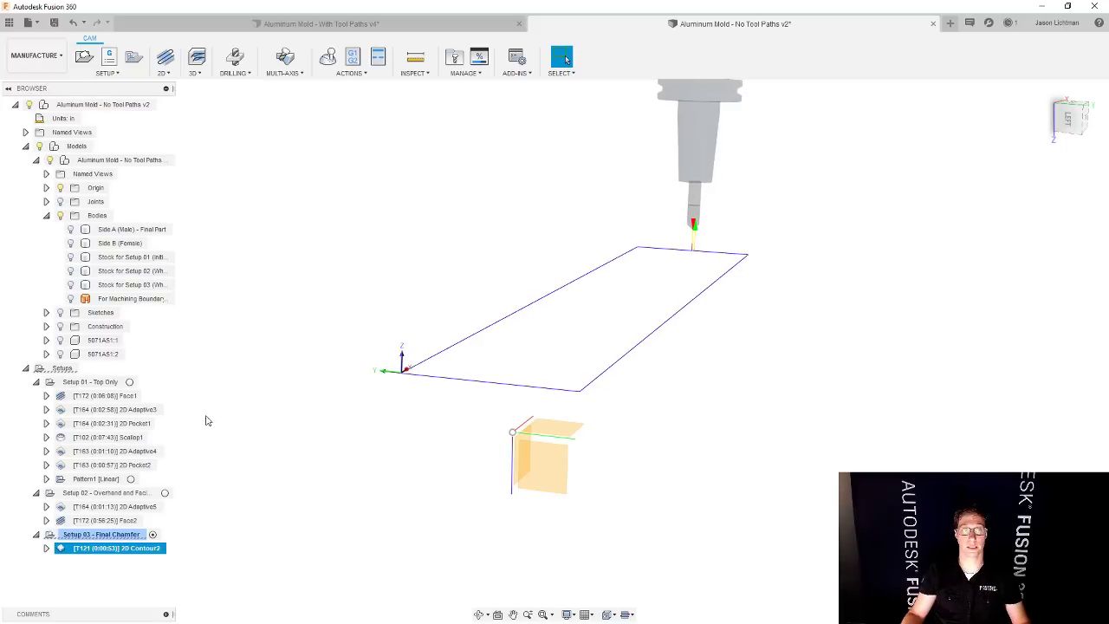
{"action": "left_click", "coordinate": [71, 229]}
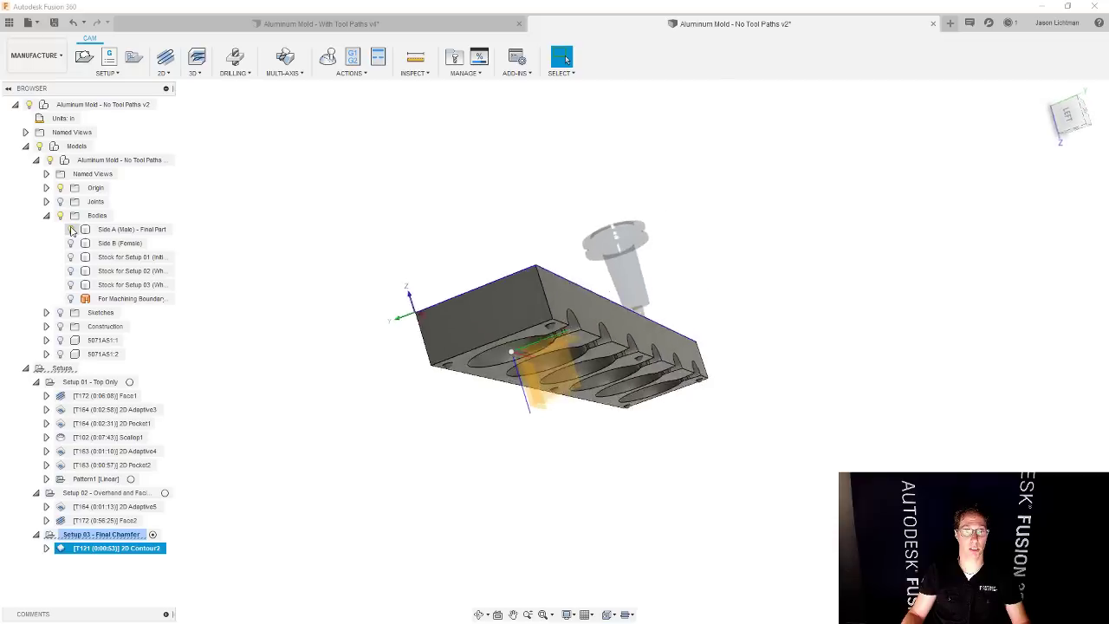
{"action": "left_click", "coordinate": [71, 230]}
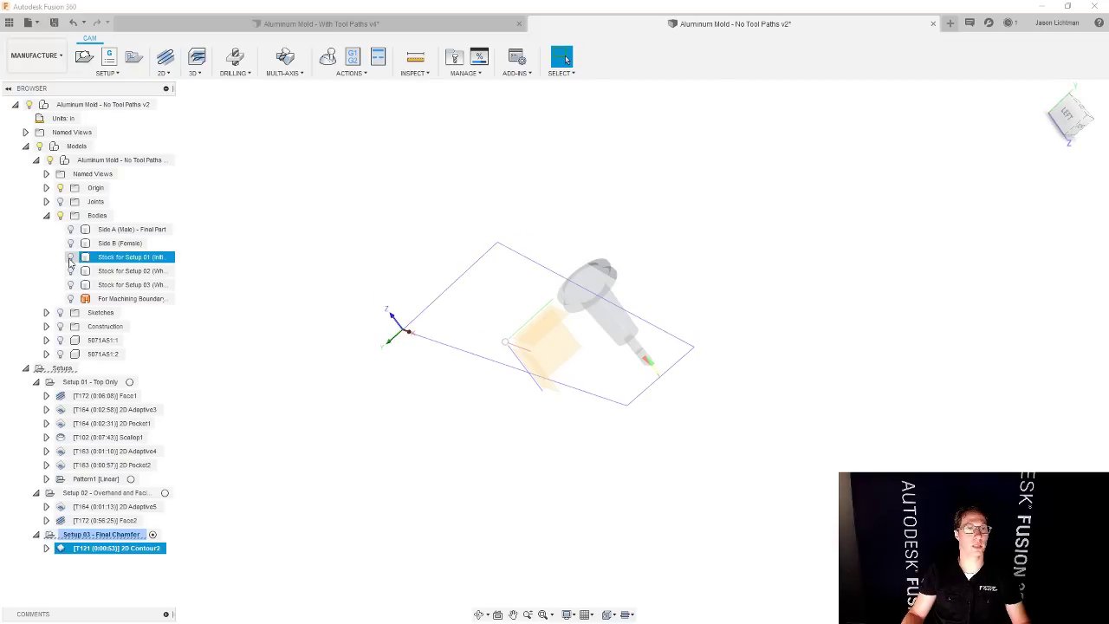
{"action": "left_click", "coordinate": [71, 257]}
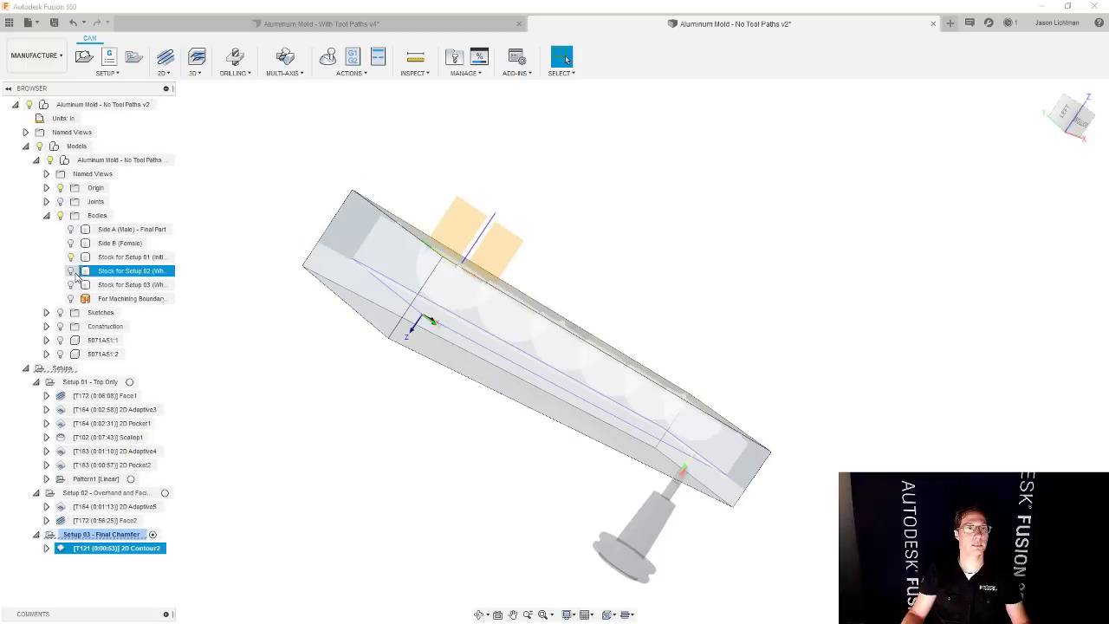
{"action": "left_click", "coordinate": [71, 271]}
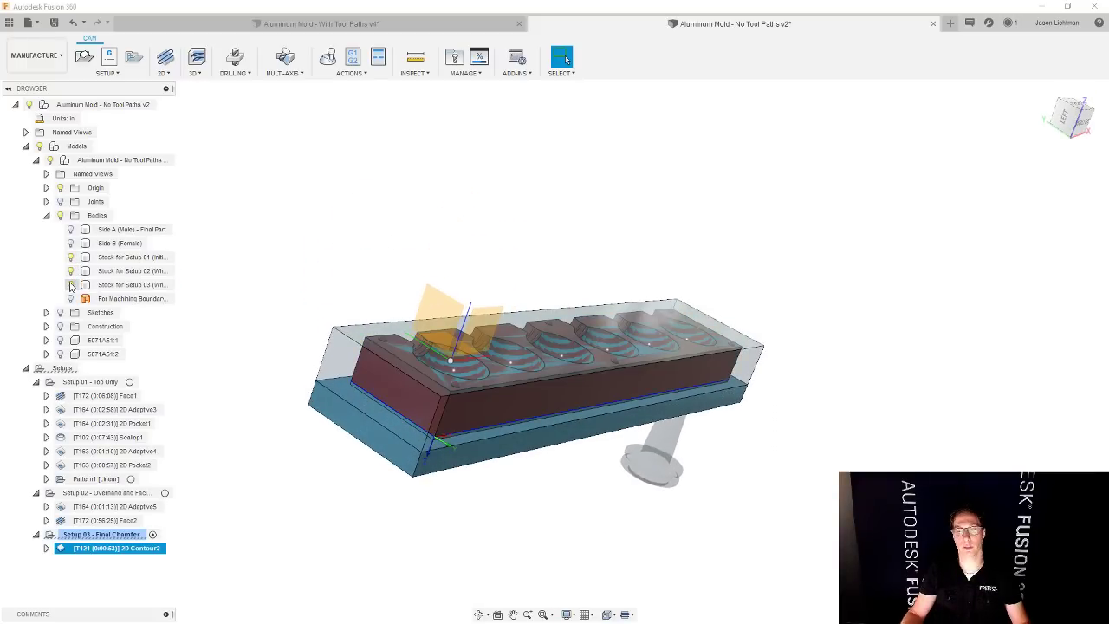
{"action": "left_click", "coordinate": [71, 284]}
{"action": "left_click", "coordinate": [71, 270]}
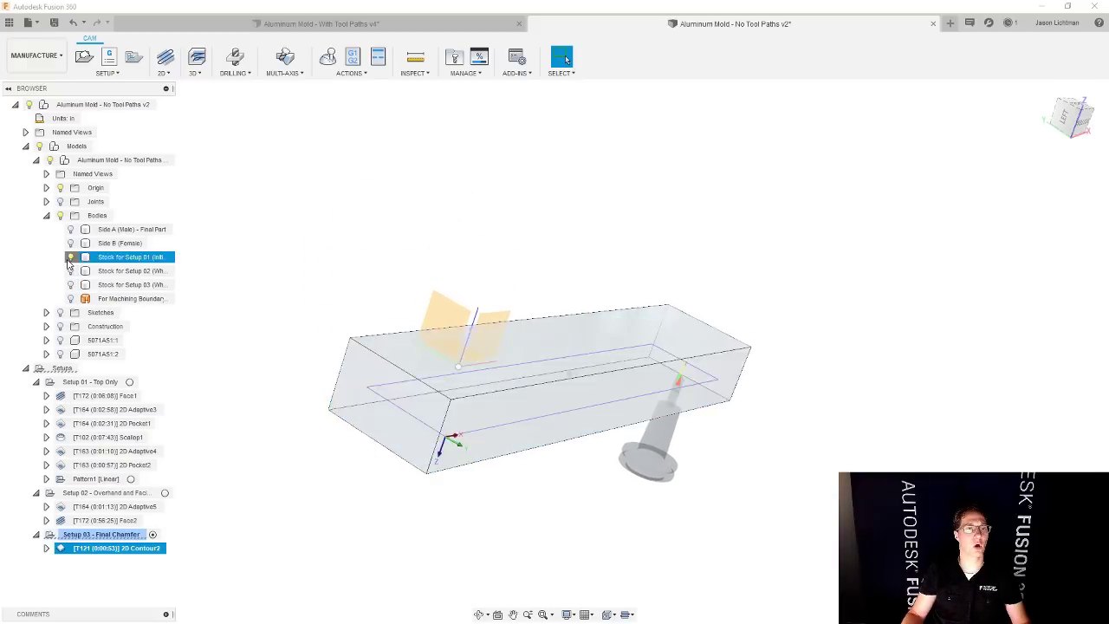
{"action": "left_click", "coordinate": [71, 257]}
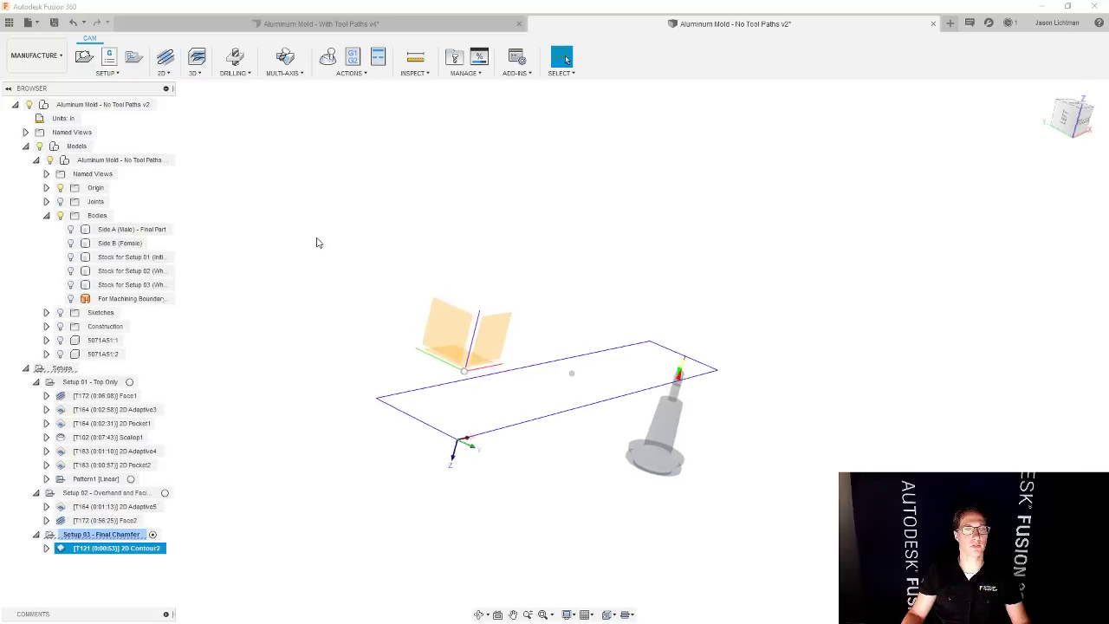
- Switch to the Design workspace, show the Side B (Female) body and stock box, and fit the view
{"action": "left_click", "coordinate": [33, 61]}
{"action": "left_click", "coordinate": [34, 82]}
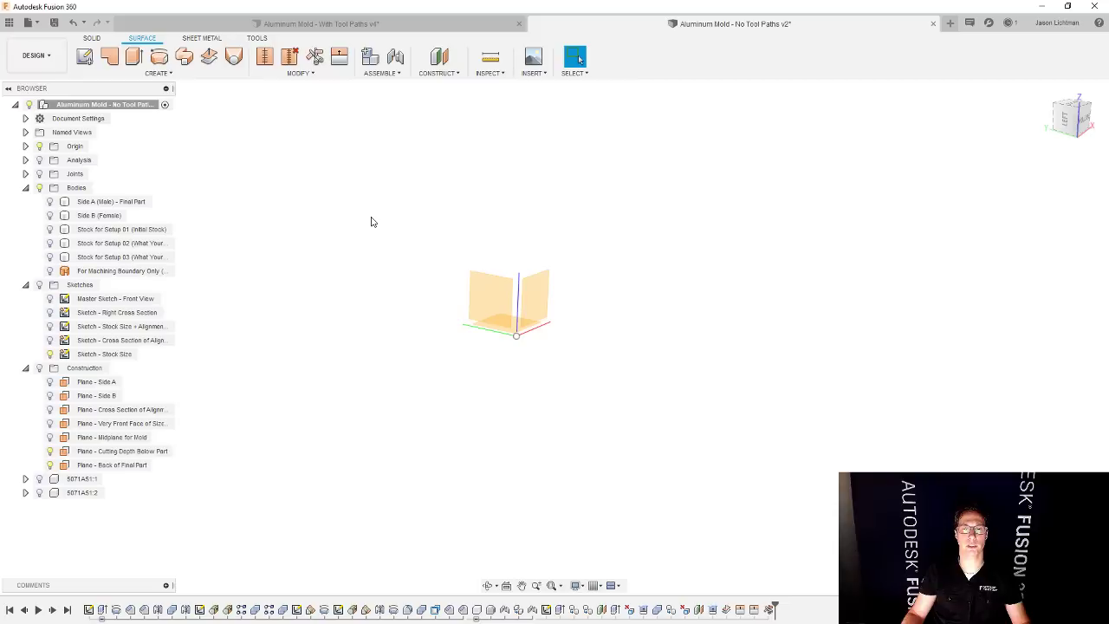
{"action": "left_click", "coordinate": [49, 215]}
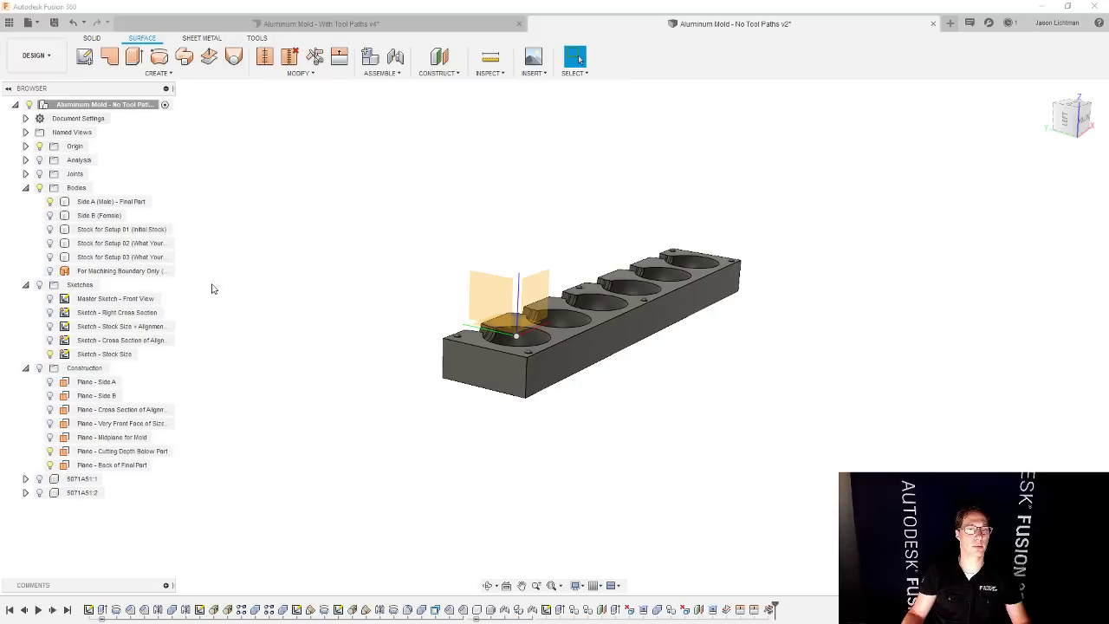
{"action": "left_click", "coordinate": [50, 229]}
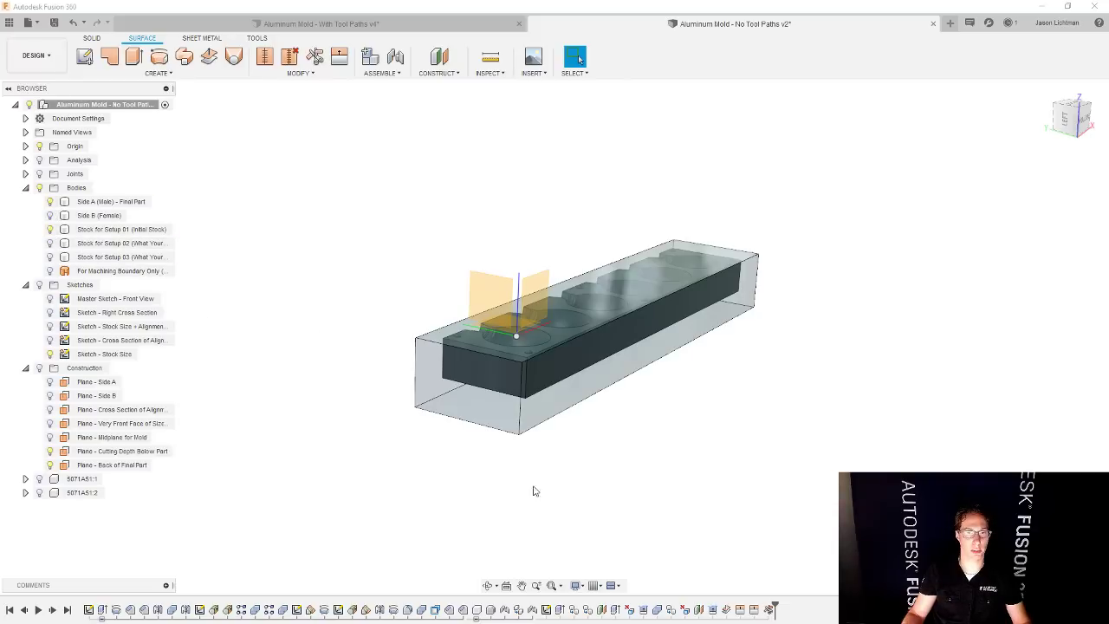
{"action": "key", "text": "F6"}
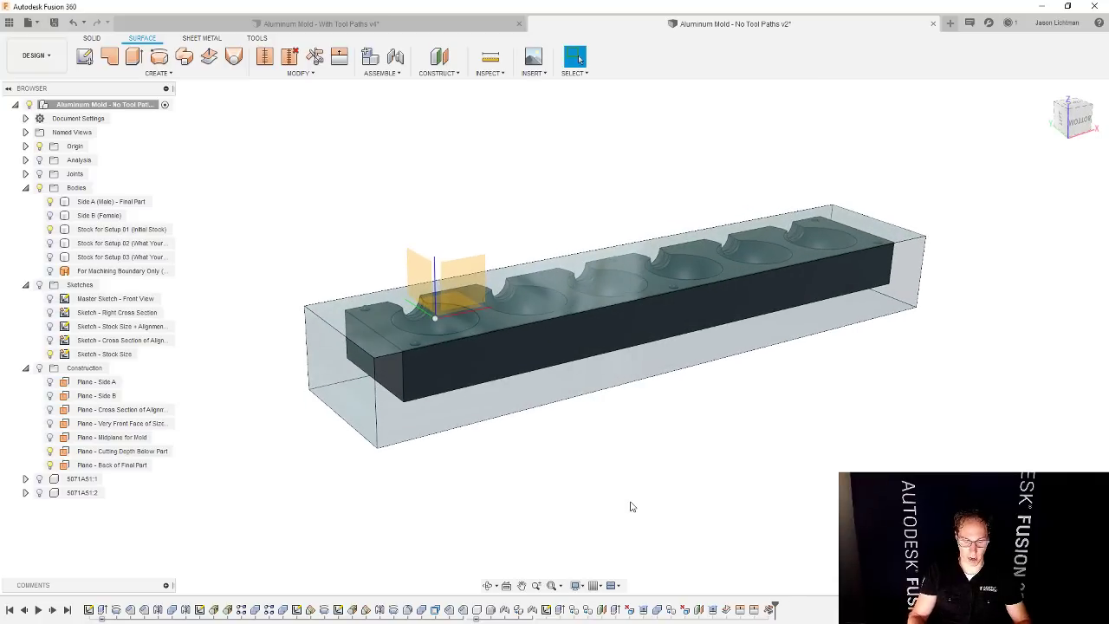
- Set StockLength 19.5, StockWidth 4 and StockThickness 2 in the parameters table and confirm
{"action": "key", "text": "ctrl+shift+p"}
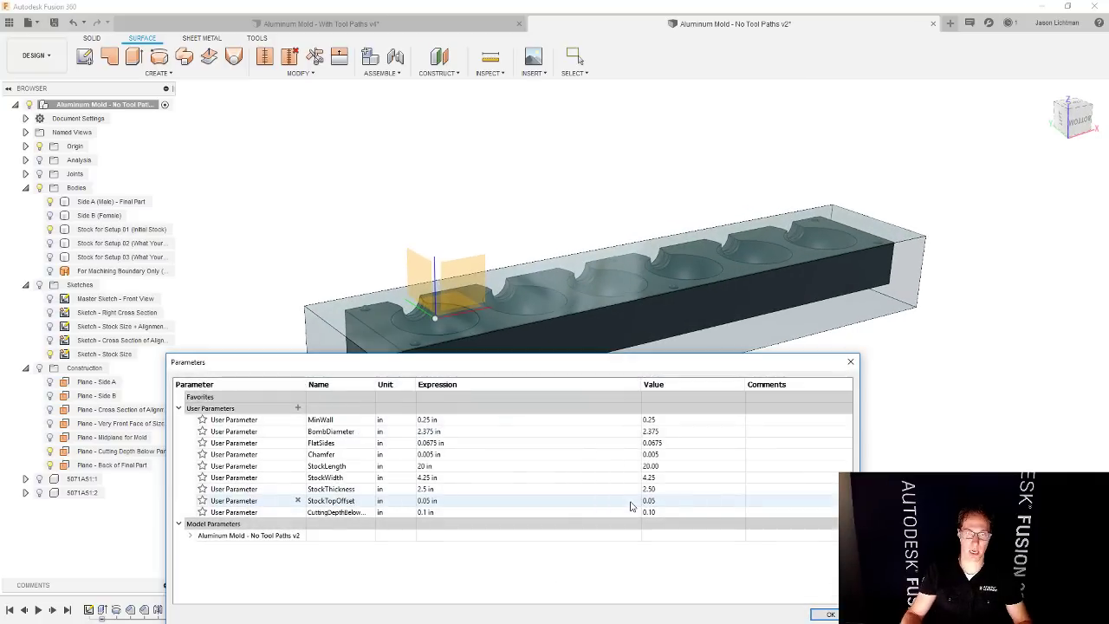
{"action": "double_click", "coordinate": [441, 466]}
{"action": "type", "text": "19.5"}
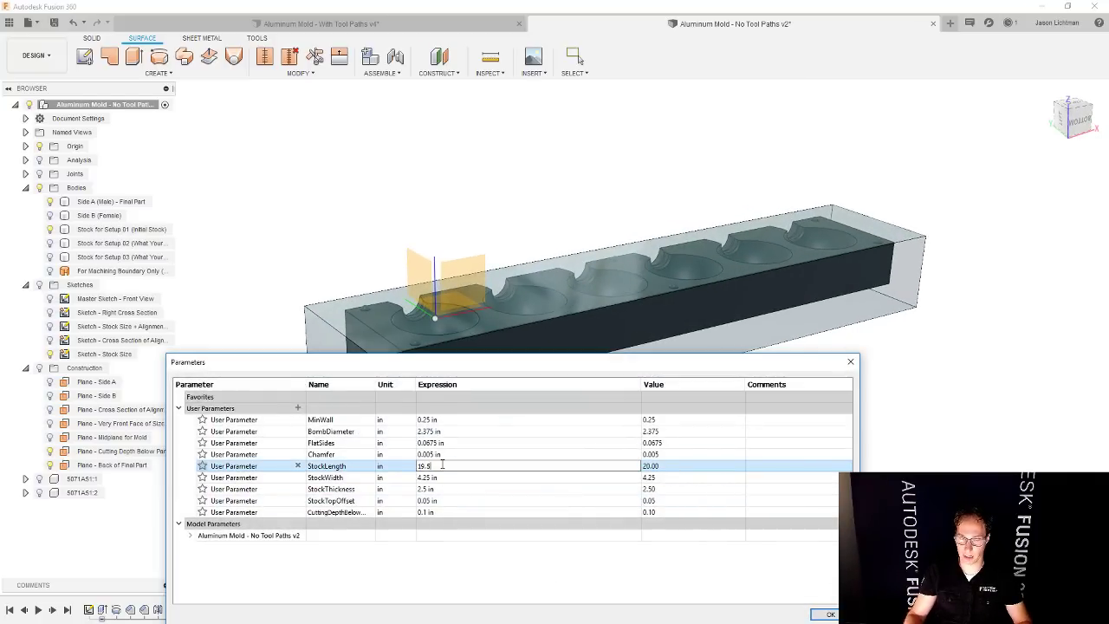
{"action": "double_click", "coordinate": [450, 477]}
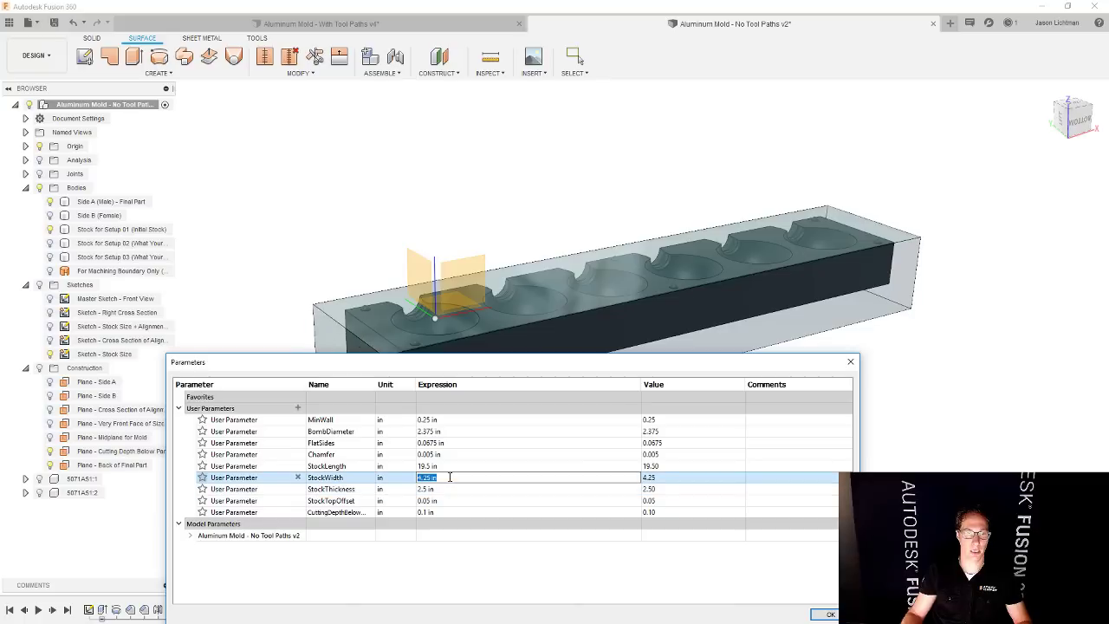
{"action": "type", "text": "4"}
{"action": "key", "text": "Return"}
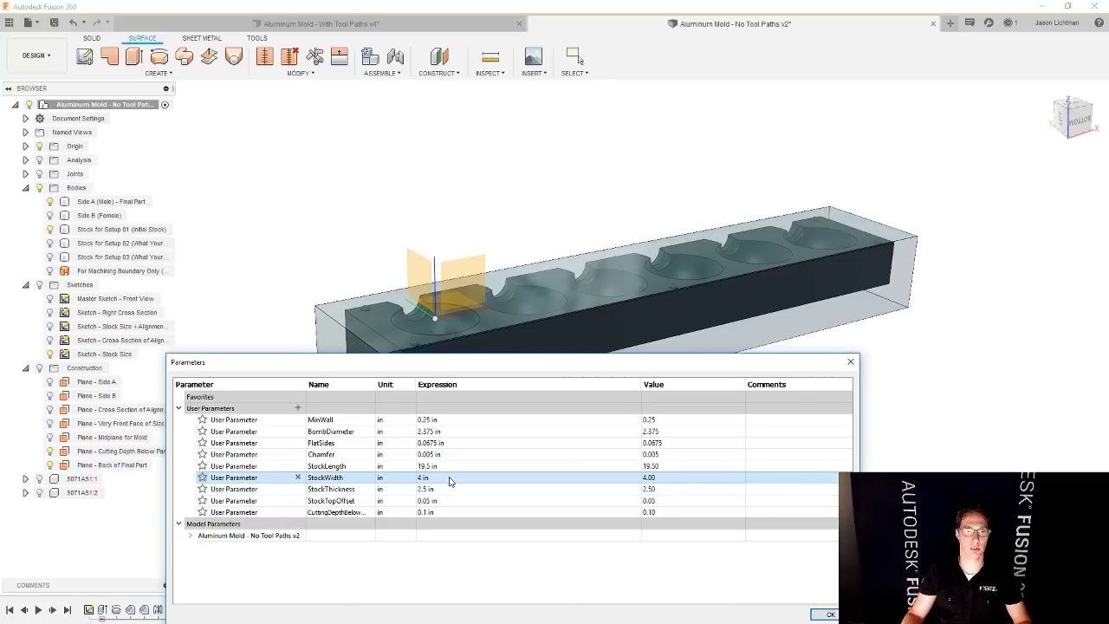
{"action": "double_click", "coordinate": [456, 488]}
{"action": "type", "text": "2"}
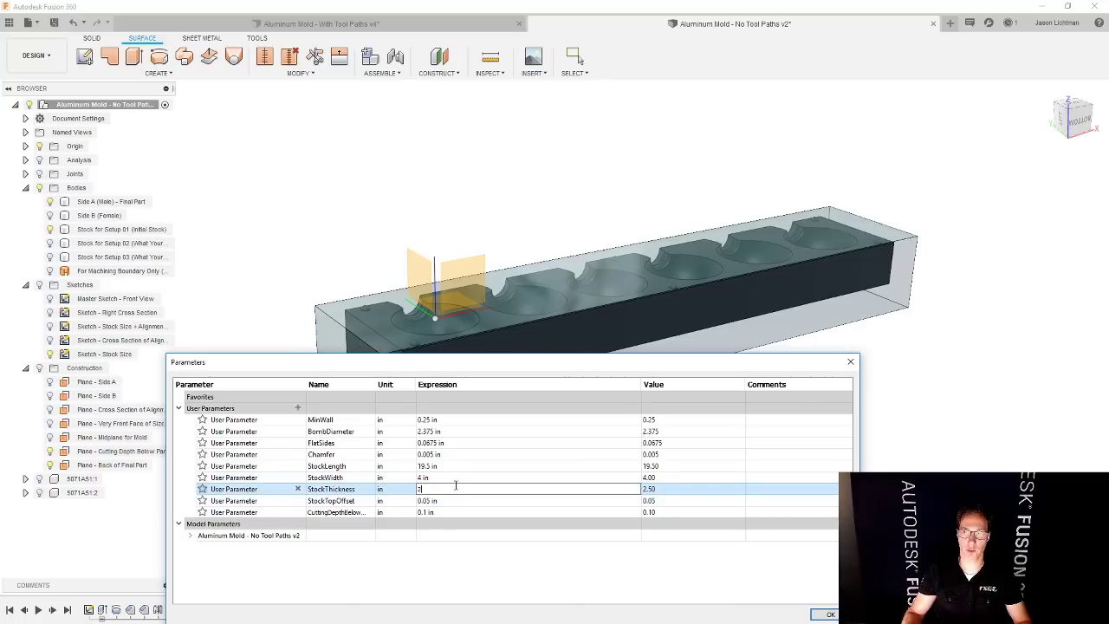
{"action": "key", "text": "Return"}
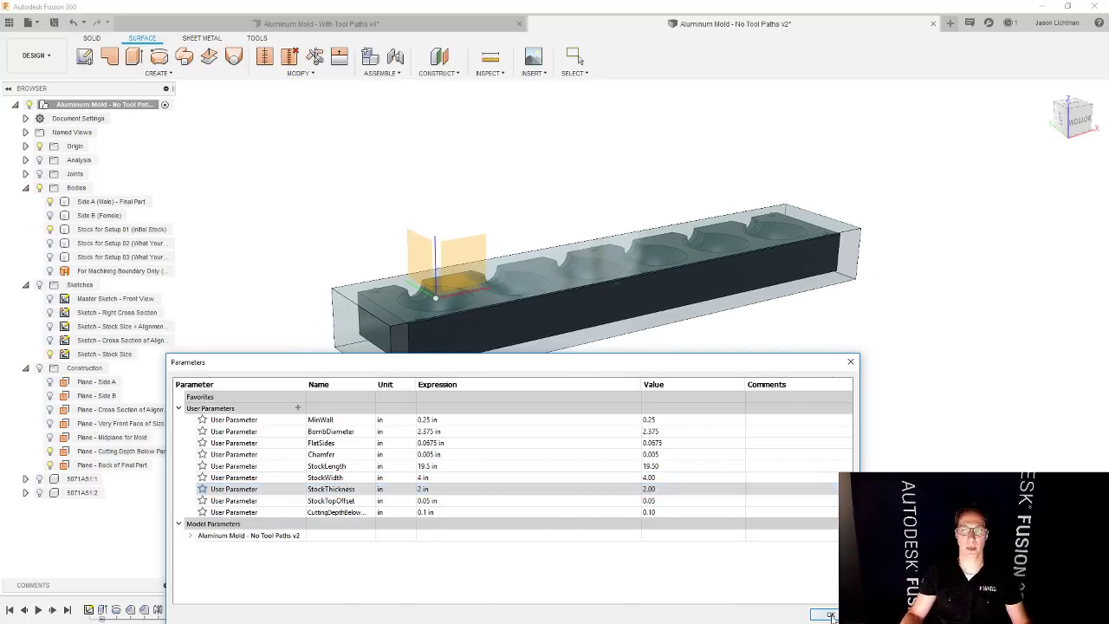
{"action": "left_click", "coordinate": [828, 615]}
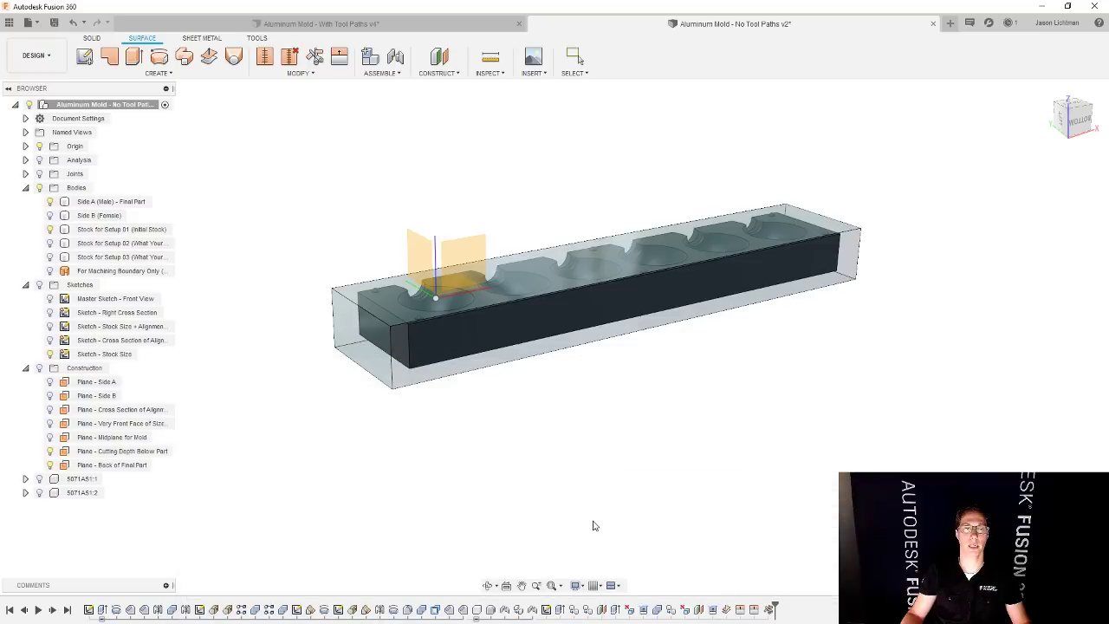
- In Manufacture, select Setups 01, 02 and 03 and Generate all their toolpaths
{"action": "left_click", "coordinate": [39, 55]}
{"action": "left_click", "coordinate": [35, 185]}
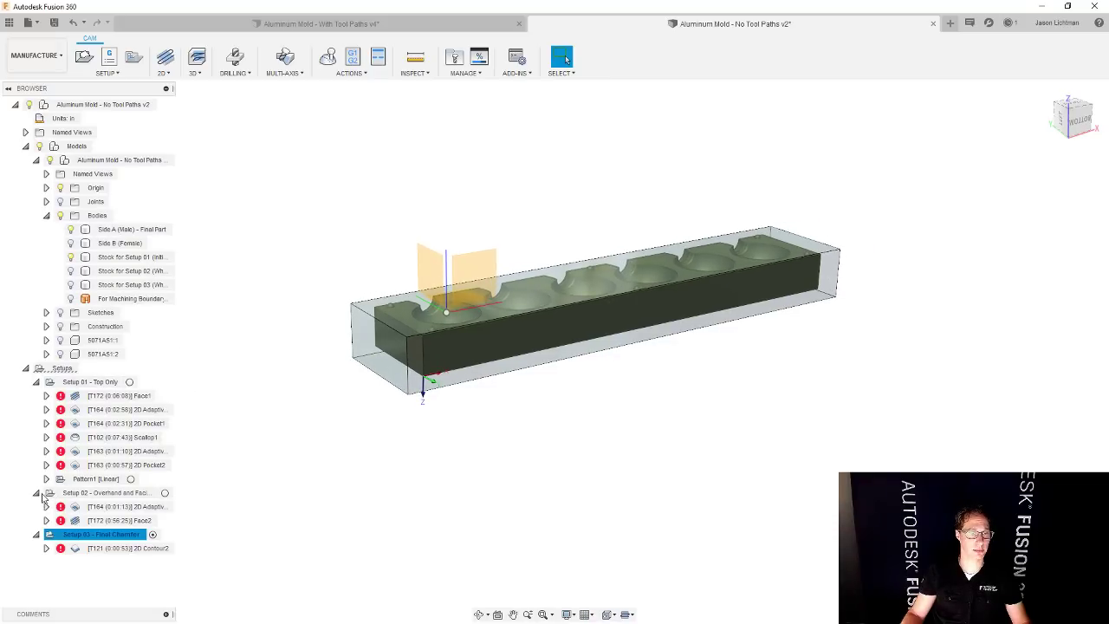
{"action": "left_click", "coordinate": [86, 382], "text": "ctrl"}
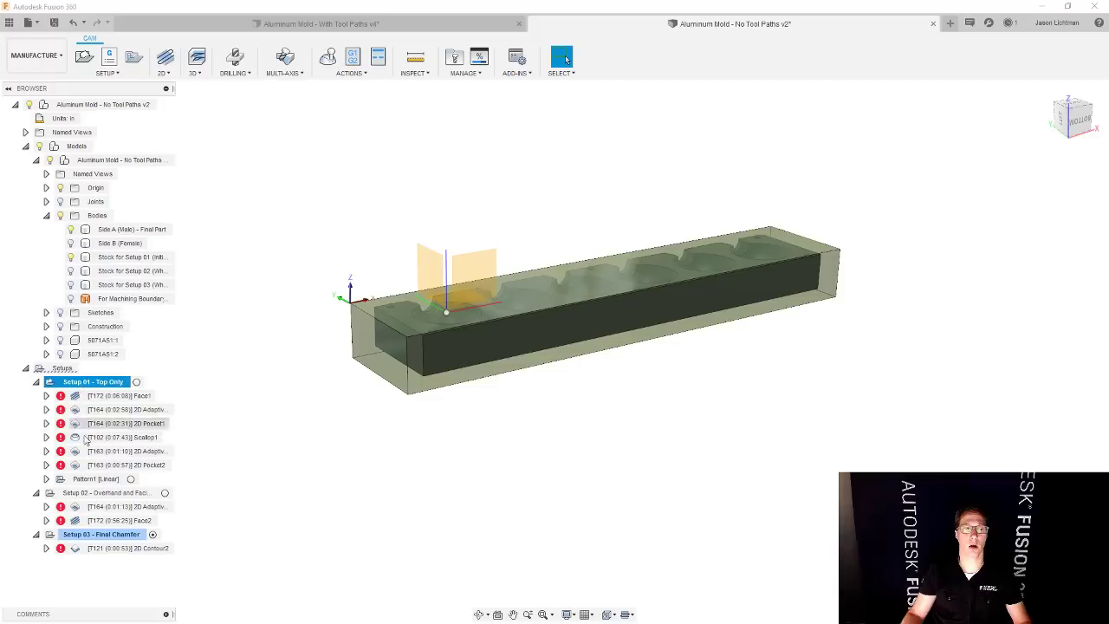
{"action": "left_click", "coordinate": [104, 492], "text": "ctrl"}
{"action": "left_click", "coordinate": [106, 535], "text": "ctrl"}
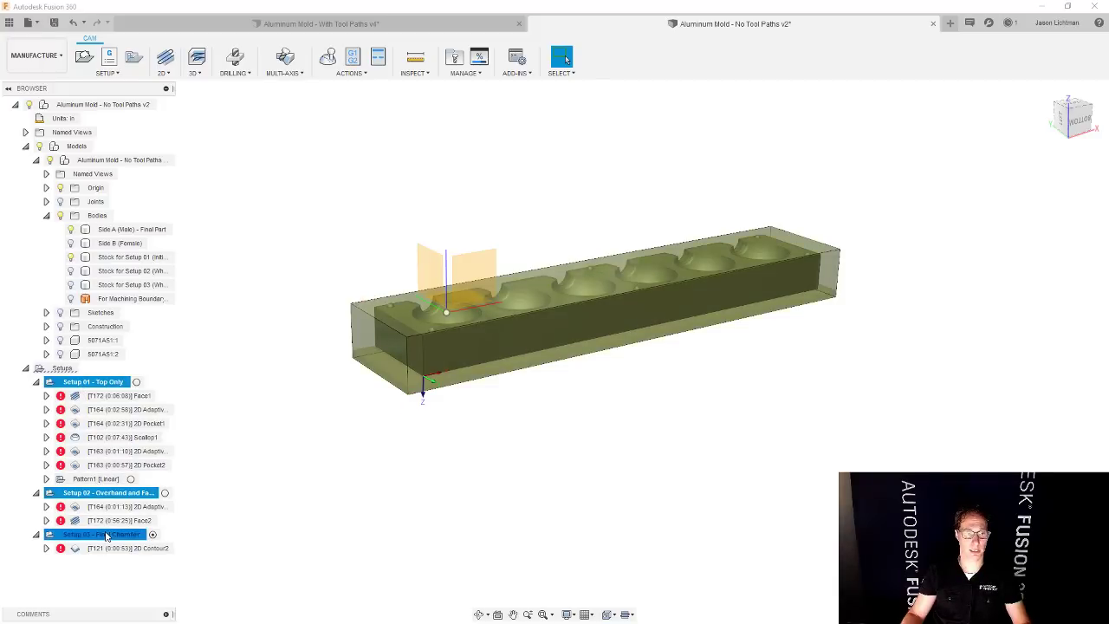
{"action": "right_click", "coordinate": [106, 534]}
{"action": "left_click", "coordinate": [156, 374]}
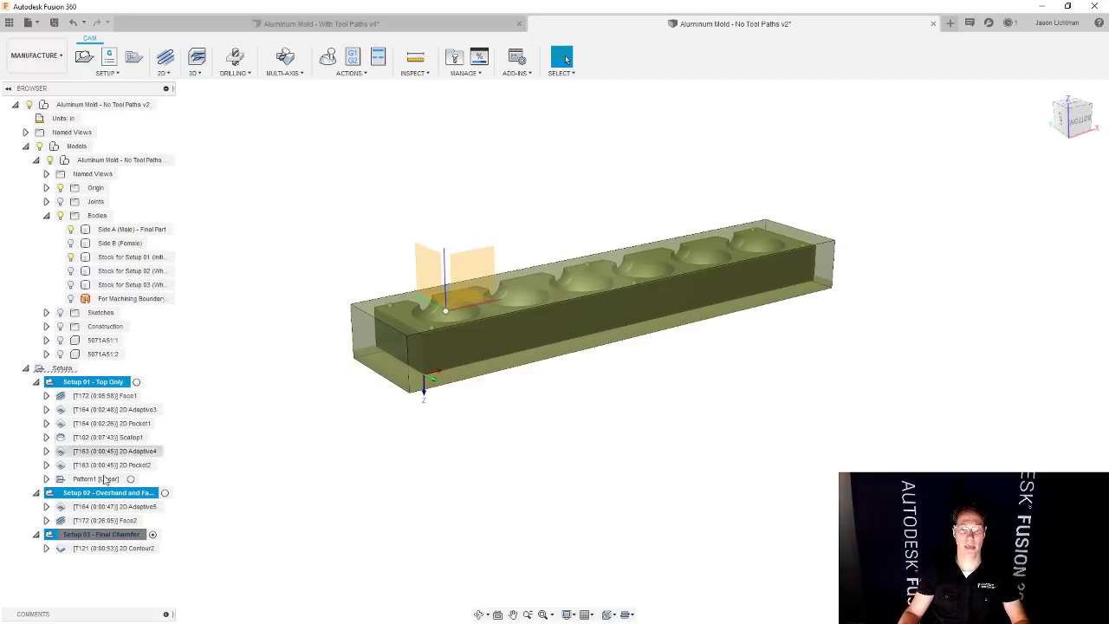
{"action": "left_click", "coordinate": [101, 533], "text": "ctrl"}
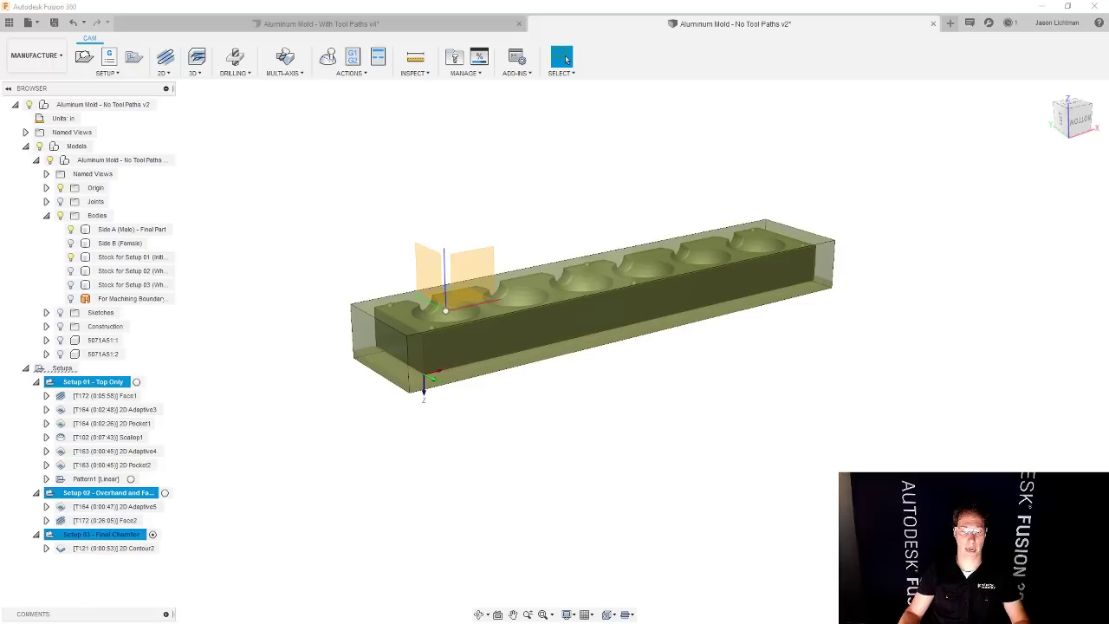